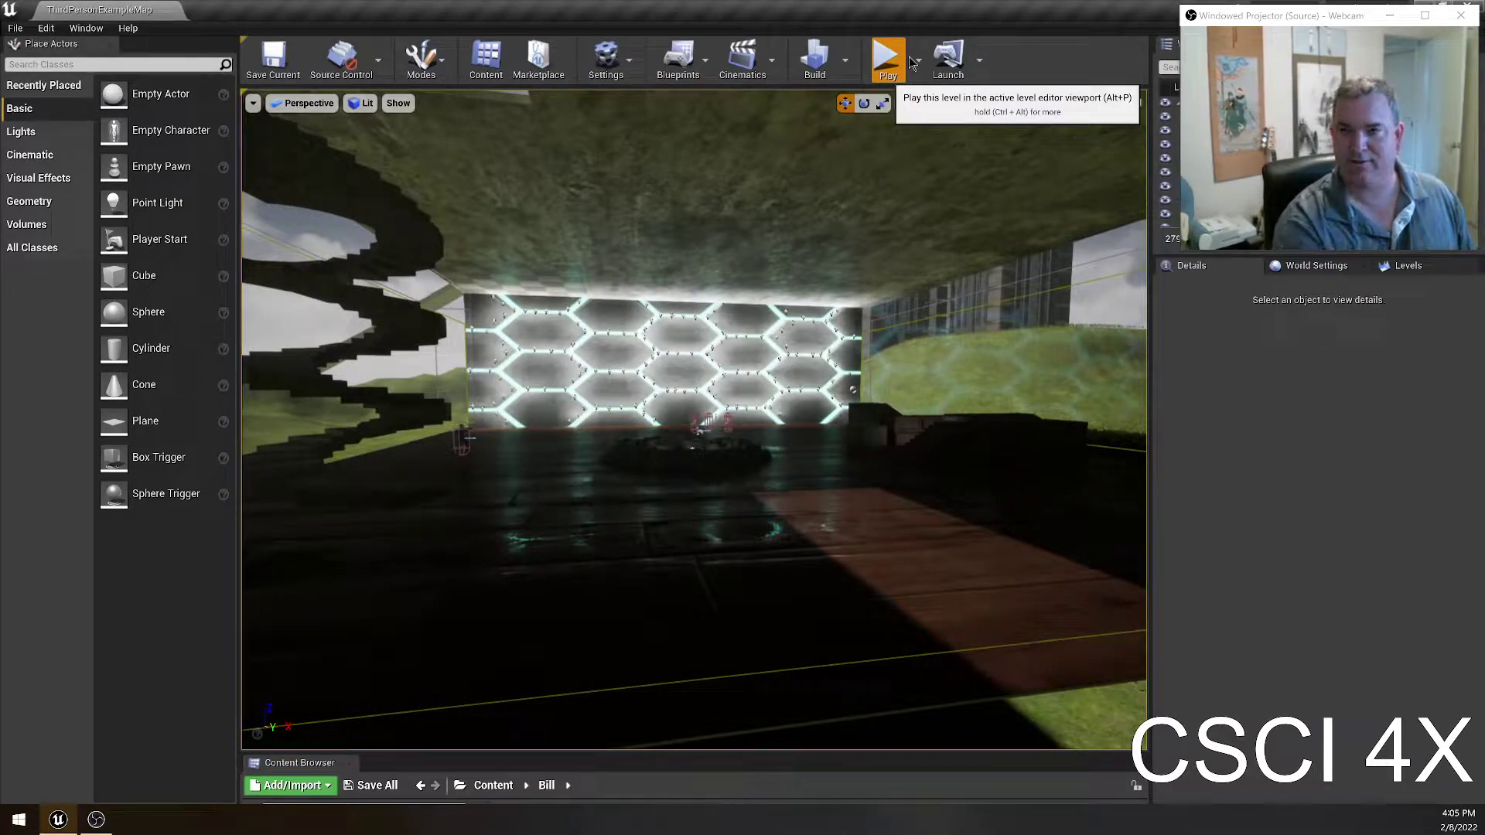
- Playtest the level in the viewport, running across the arena and hills while fighting the laser zombies, and end the play session
click(911, 62)
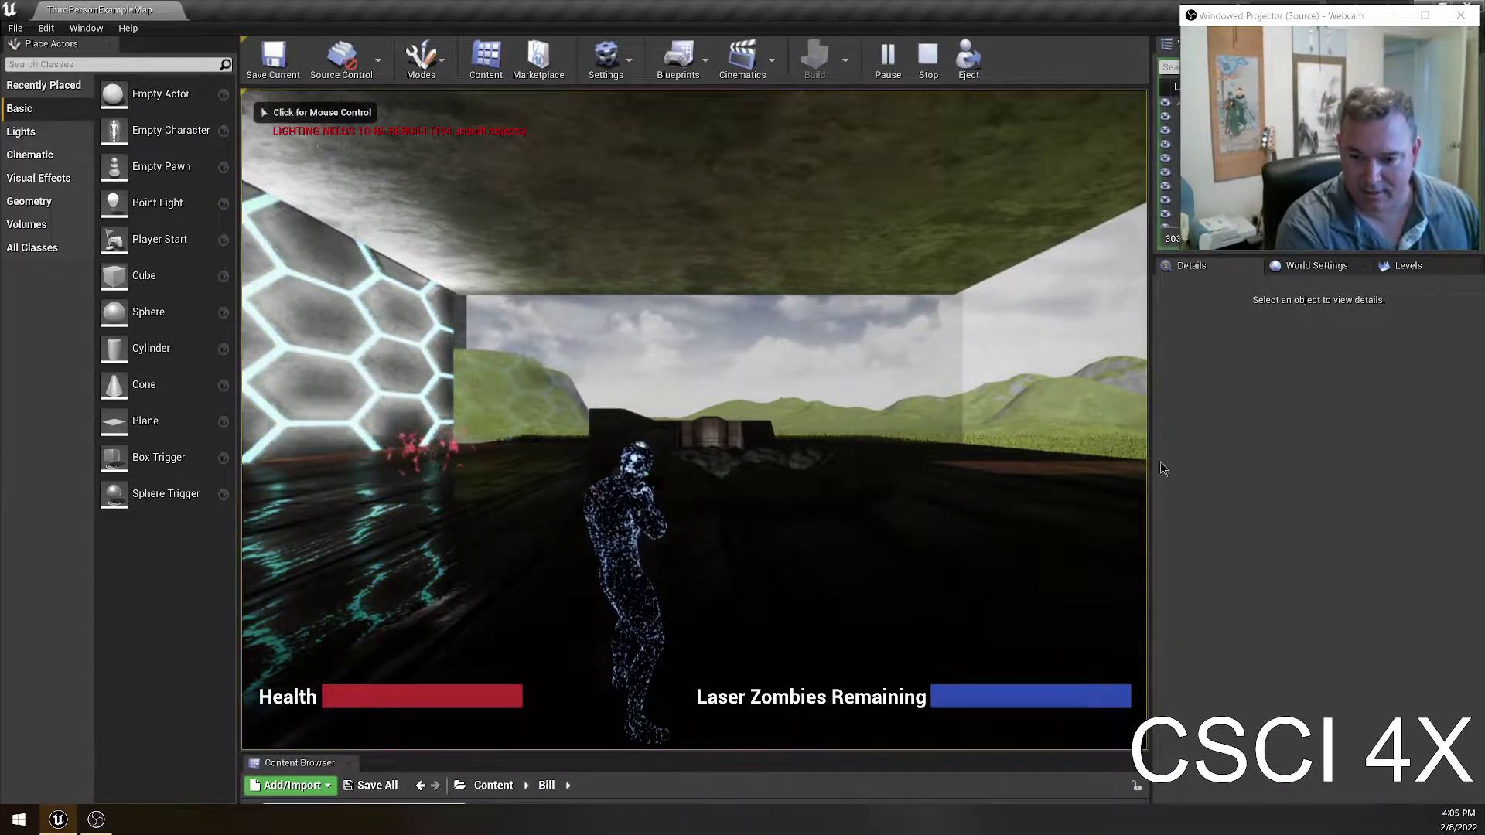
click(1106, 402)
key(w)
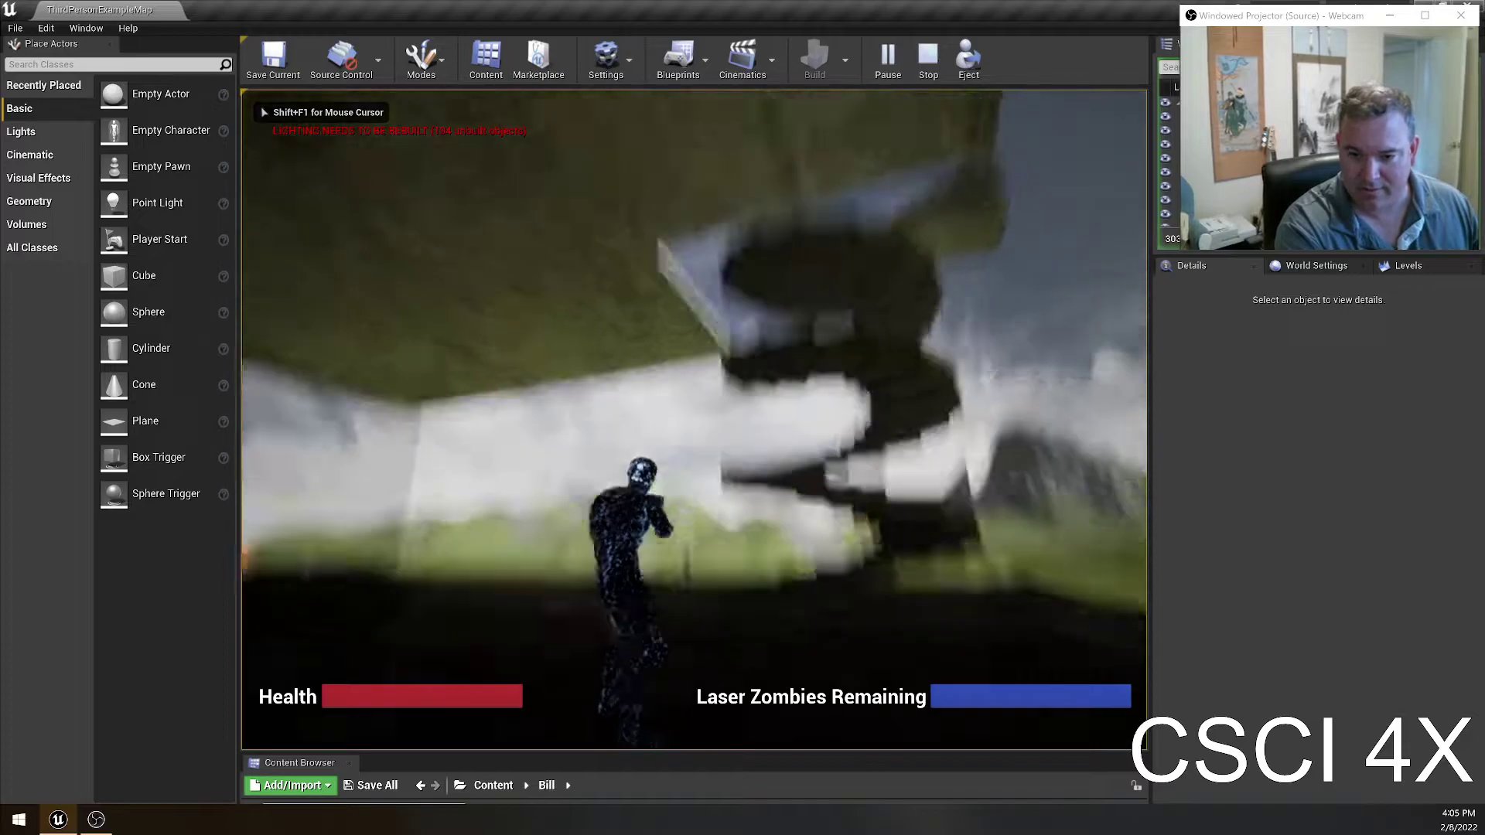
key(w)
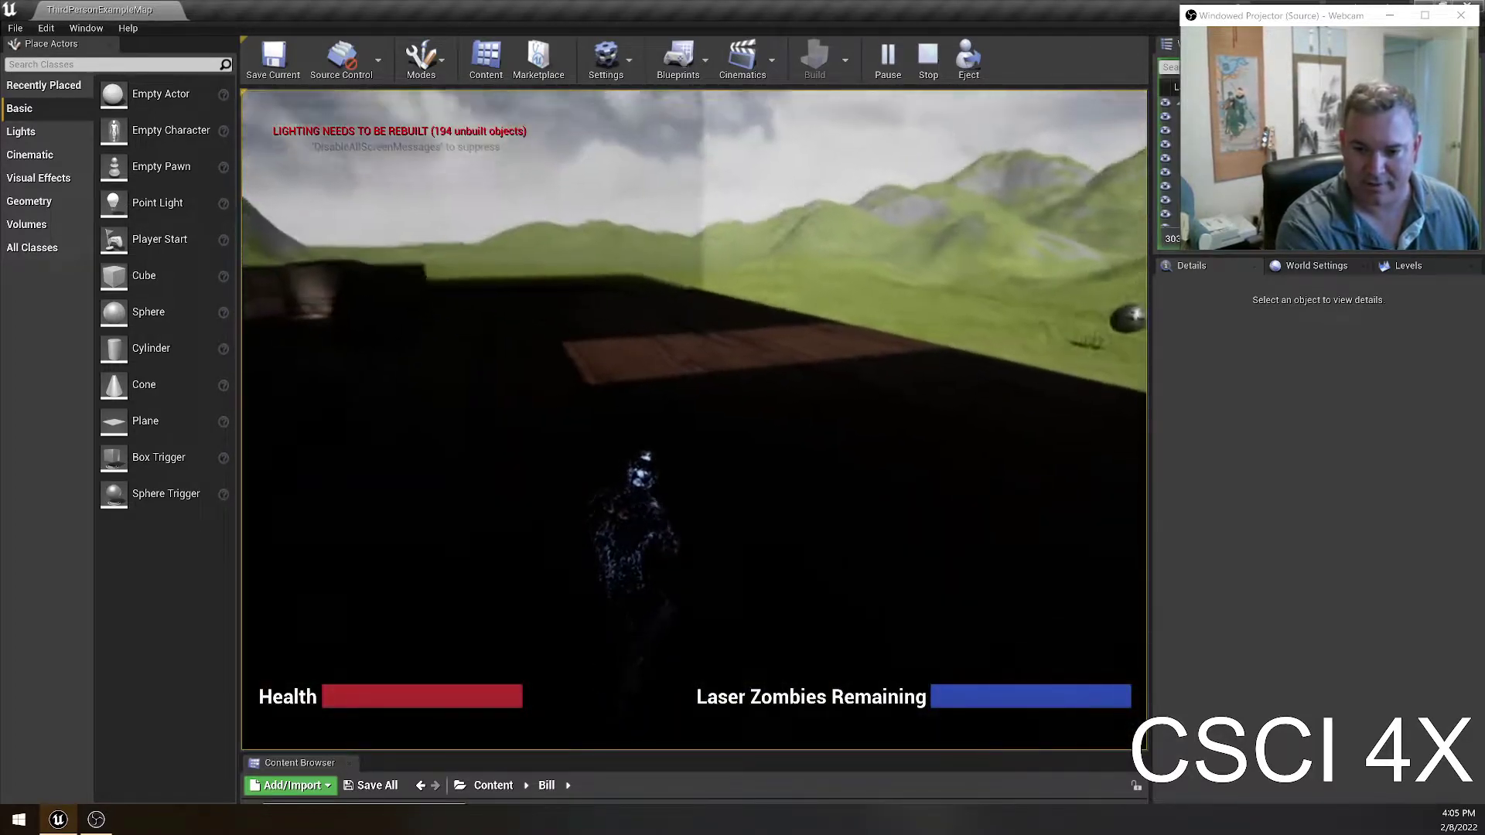
key(w)
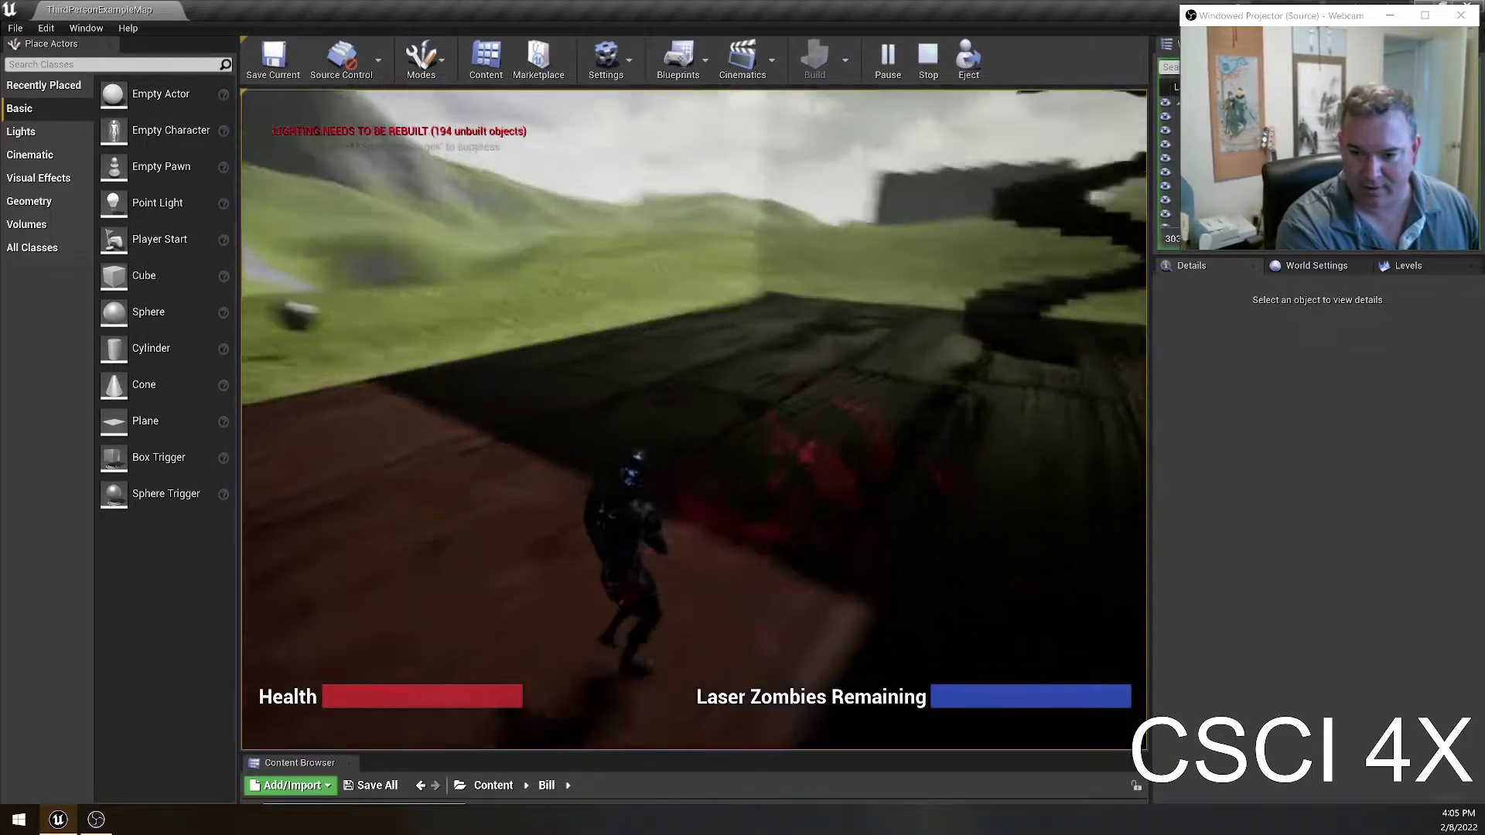
key(w)
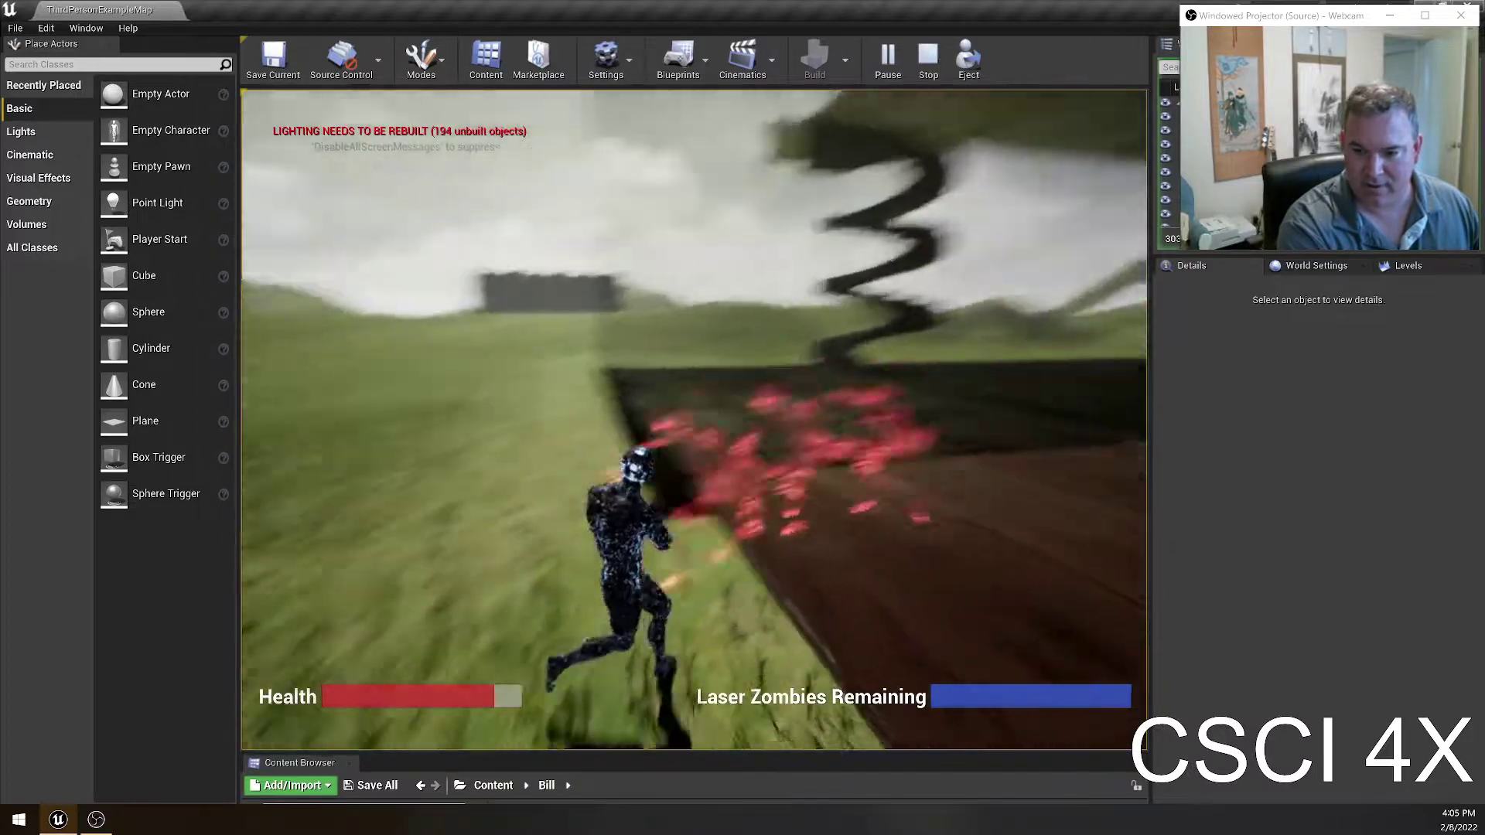
key(w)
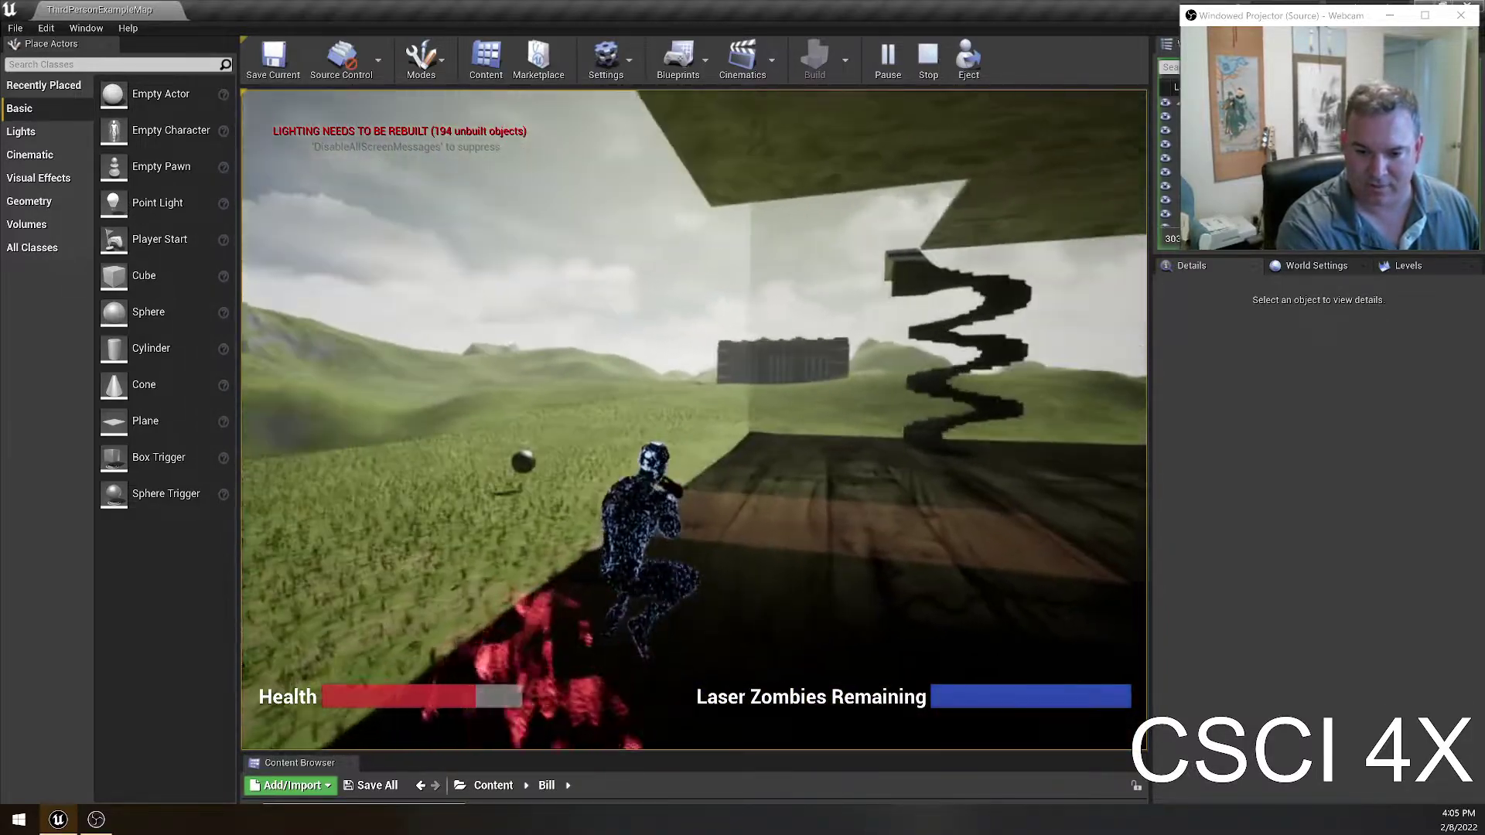
key(w)
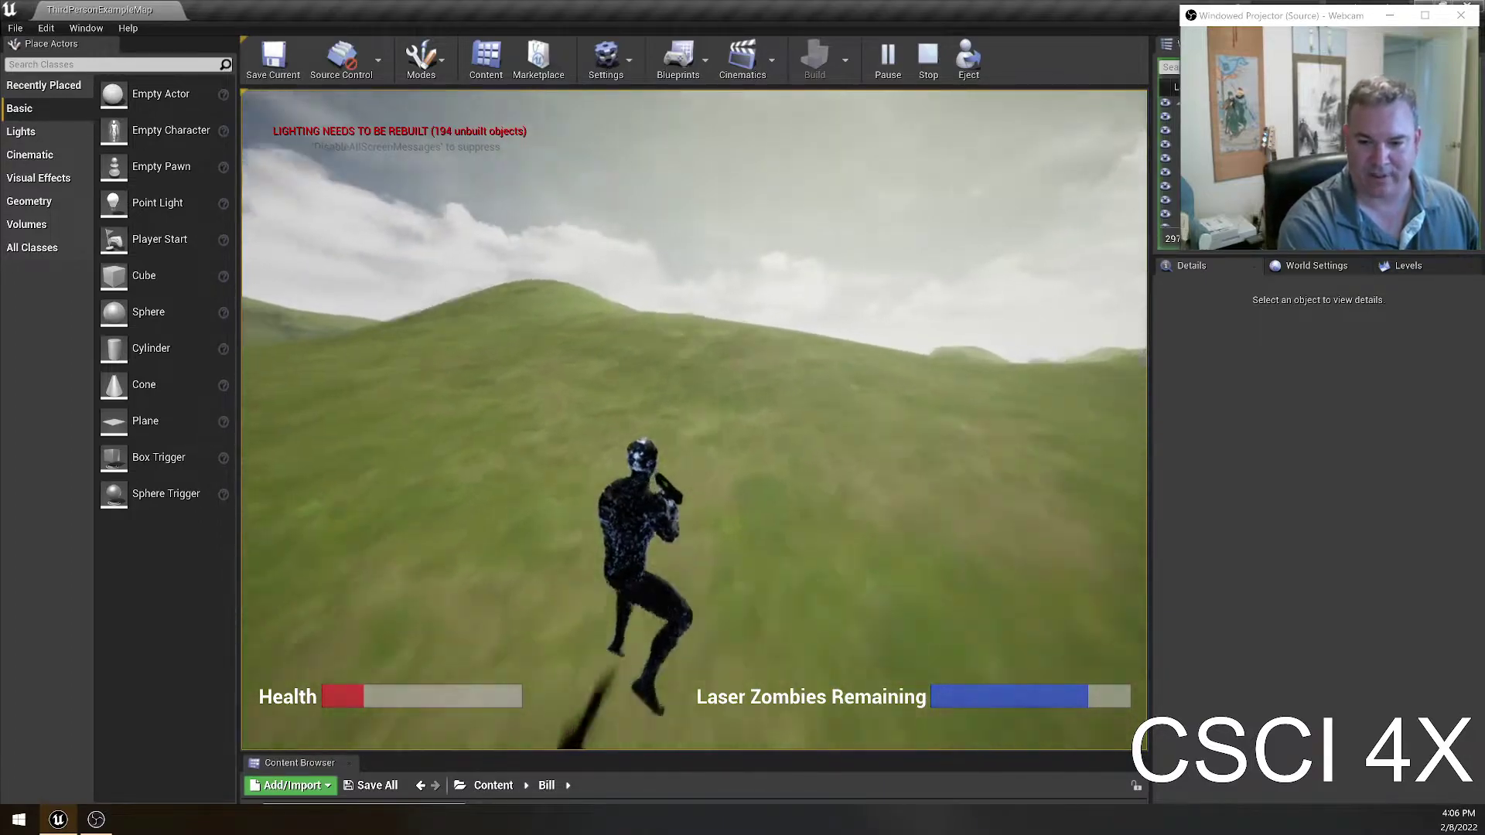
key(w)
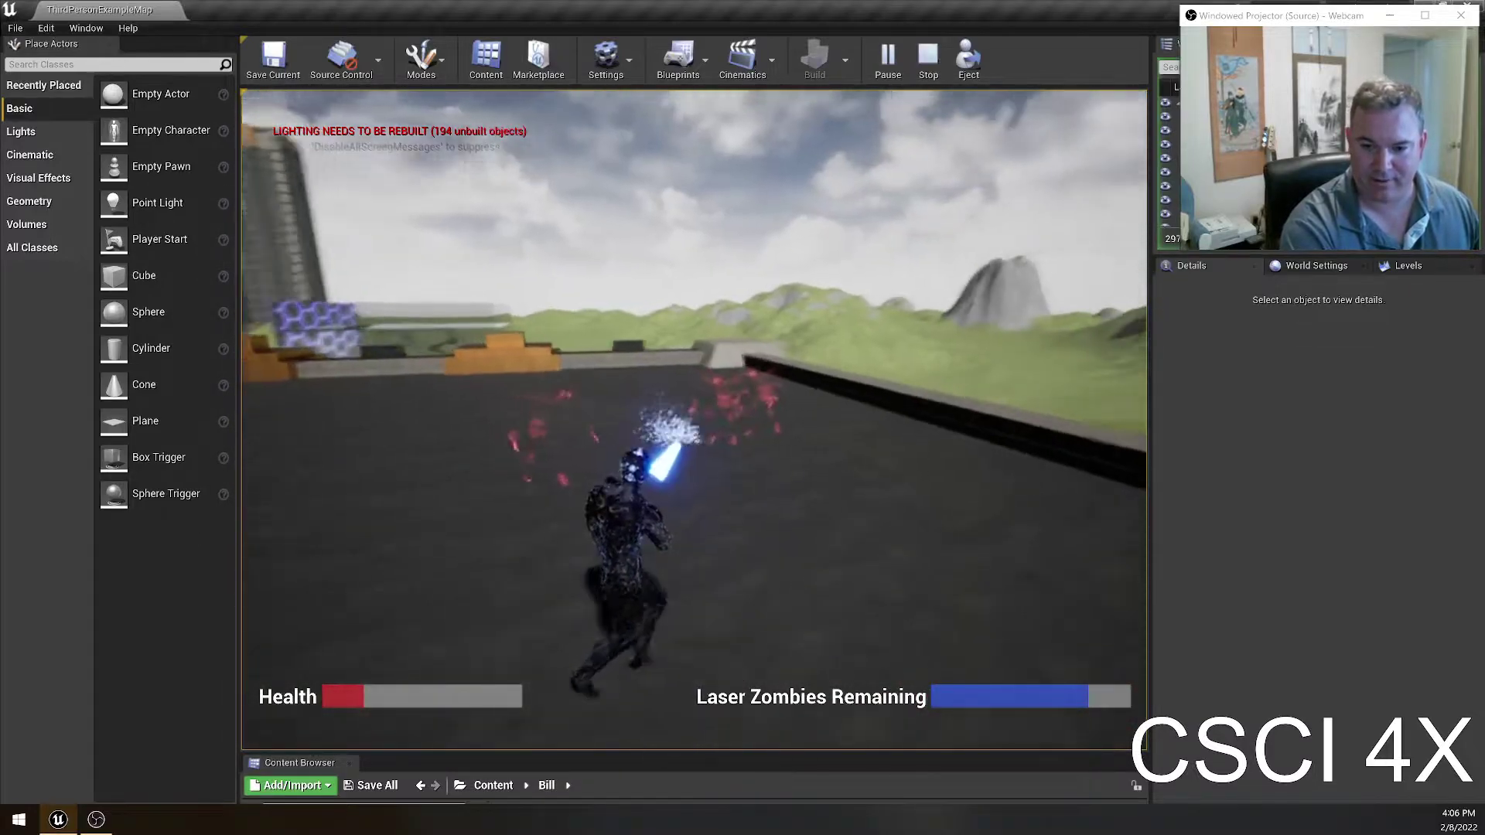
key(w)
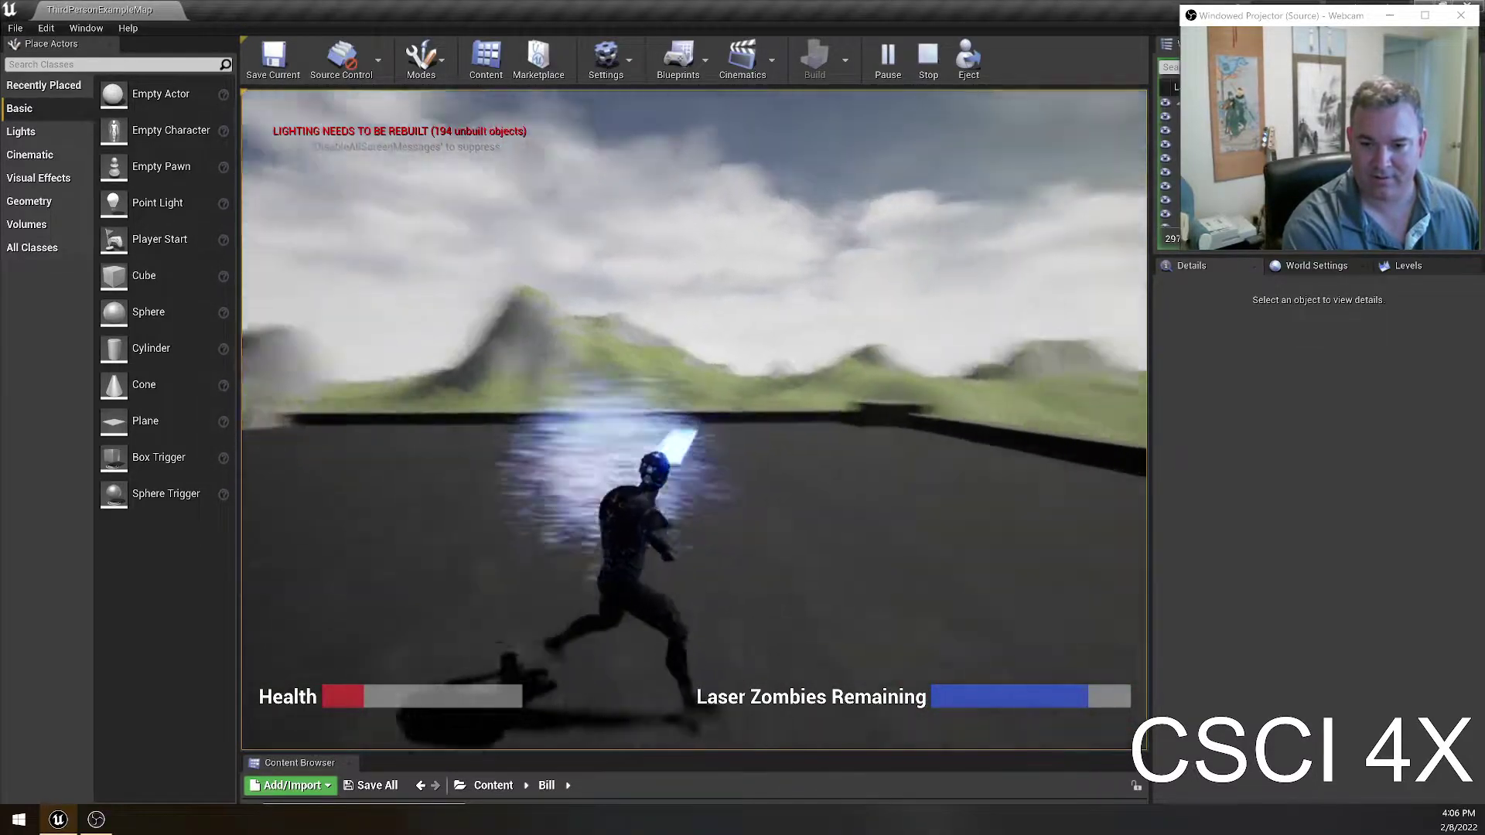
key(w)
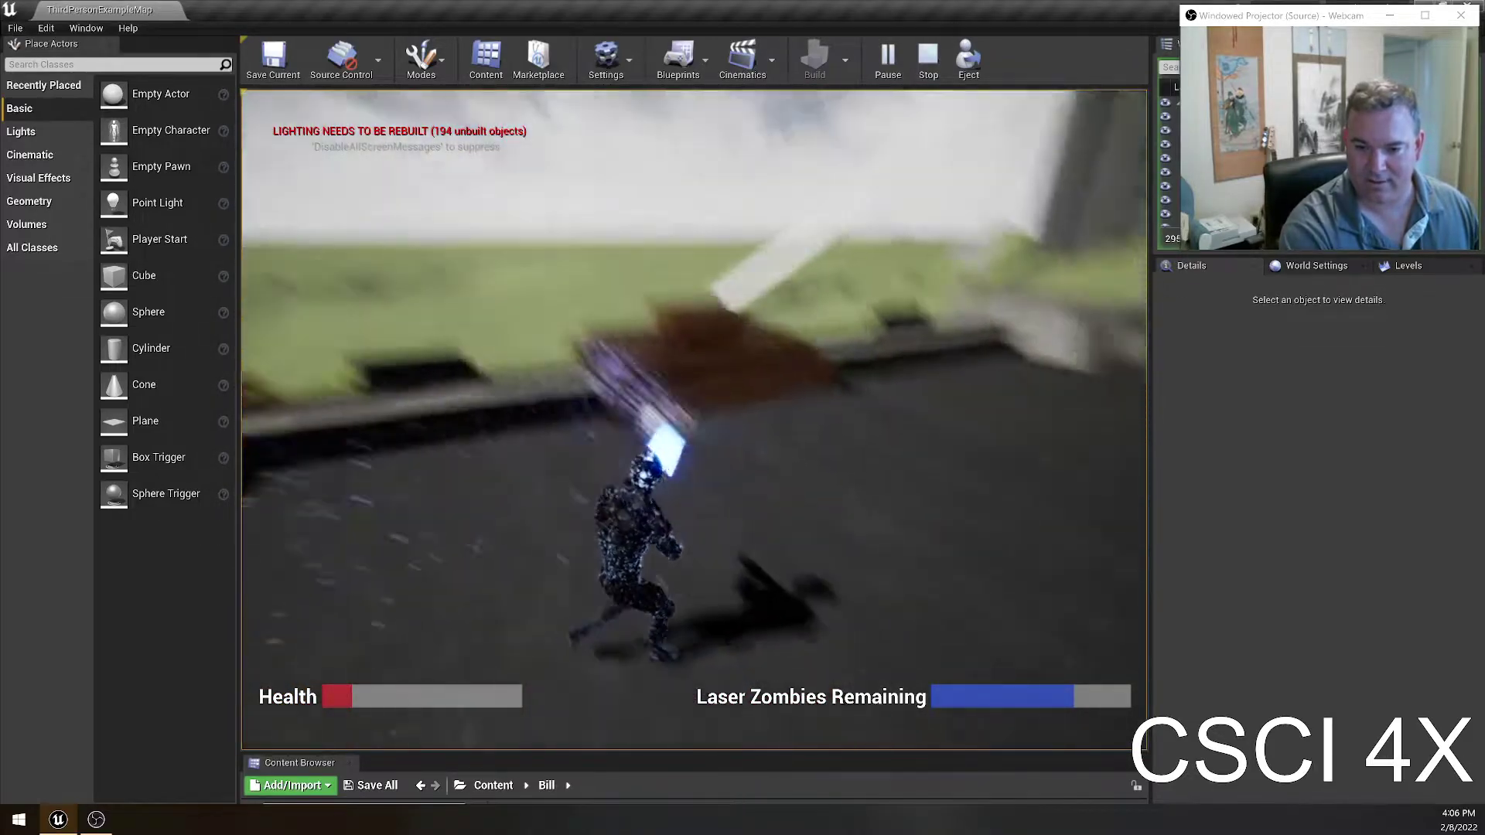
key(w)
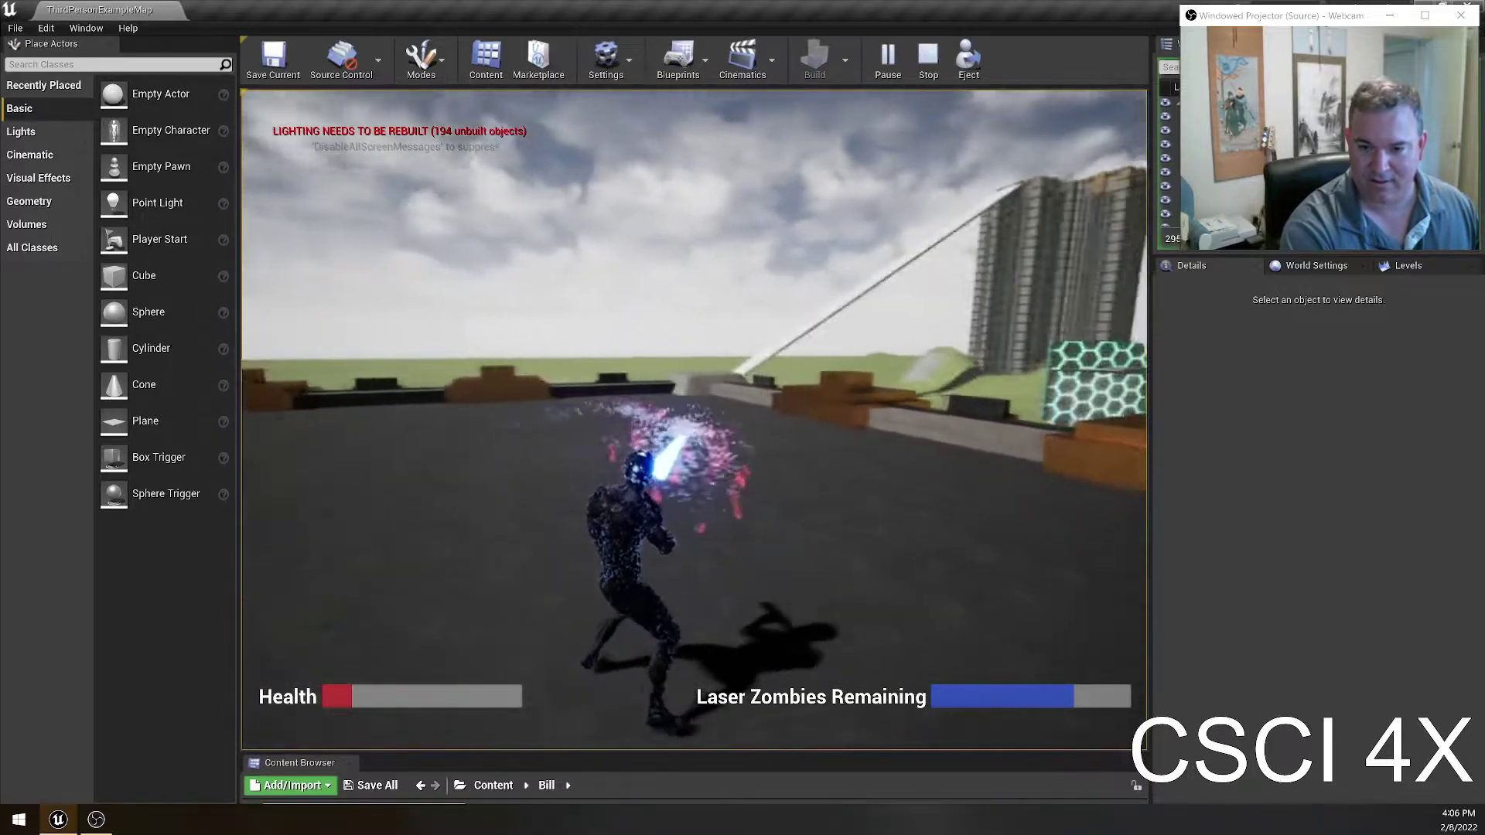
key(w)
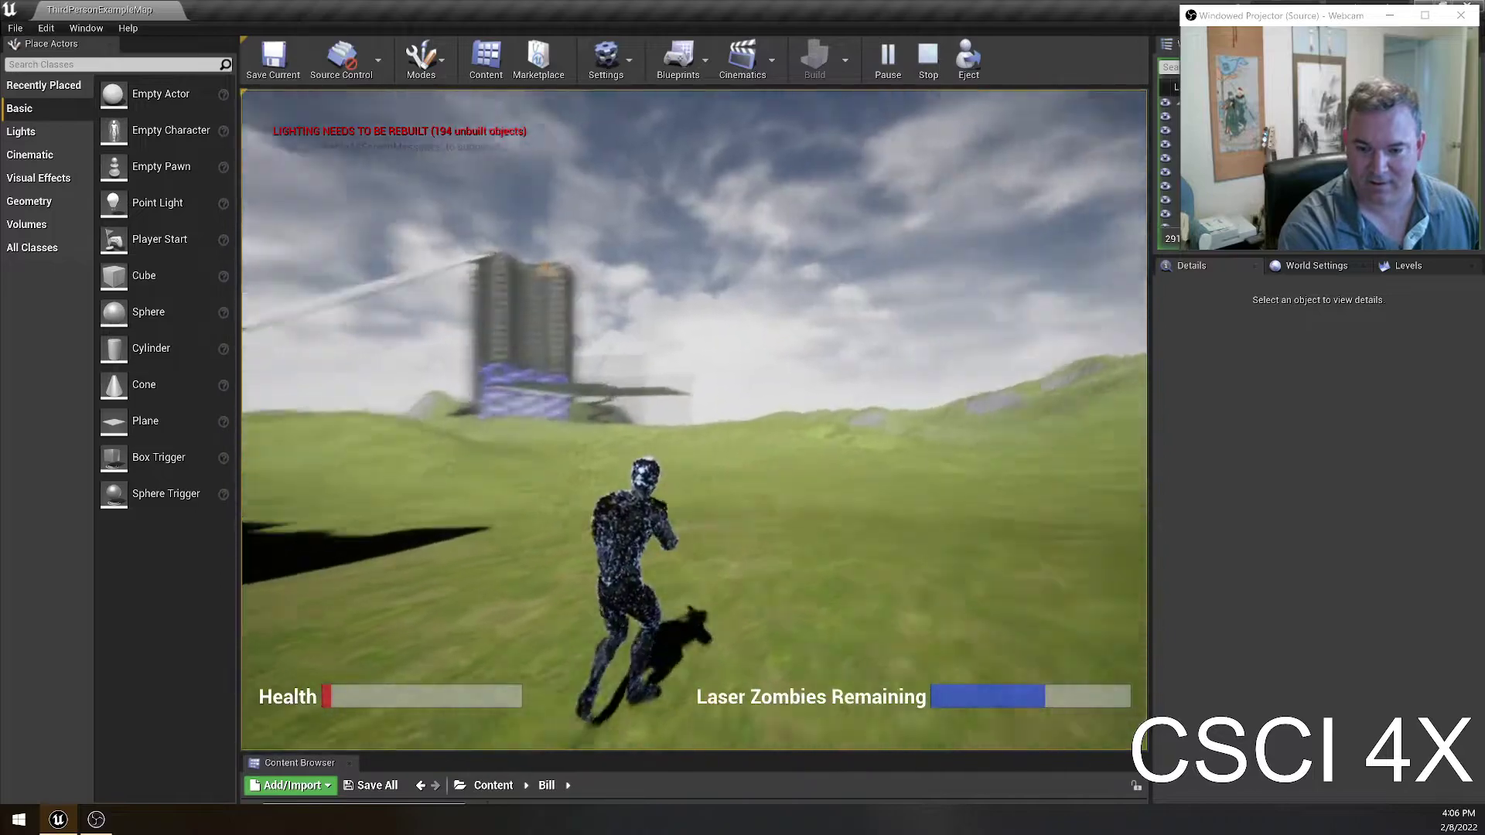
key(w)
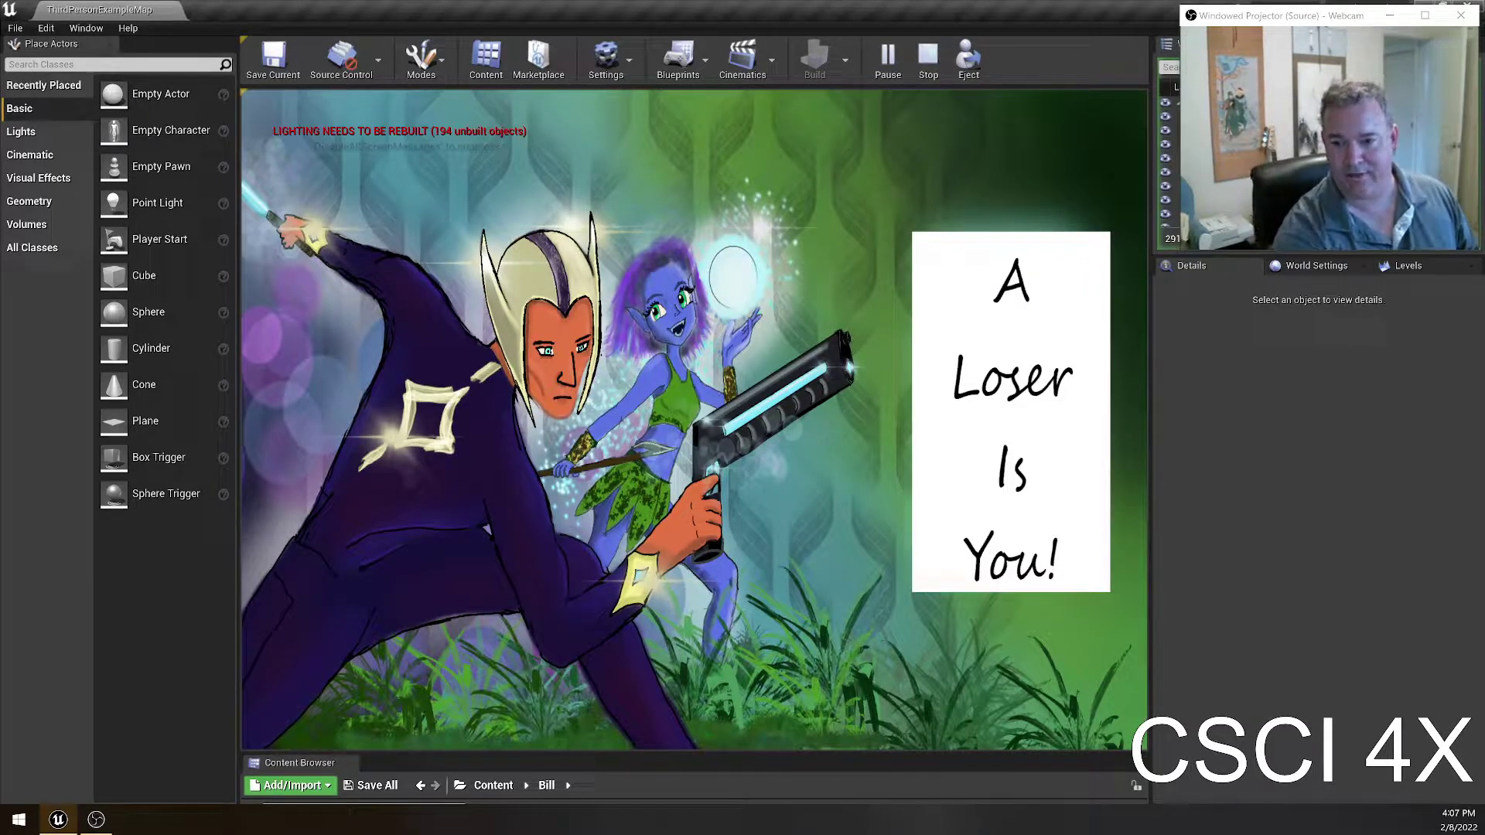
key(Escape)
right_drag(998, 348, 755, 357)
right_drag(503, 469, 433, 422)
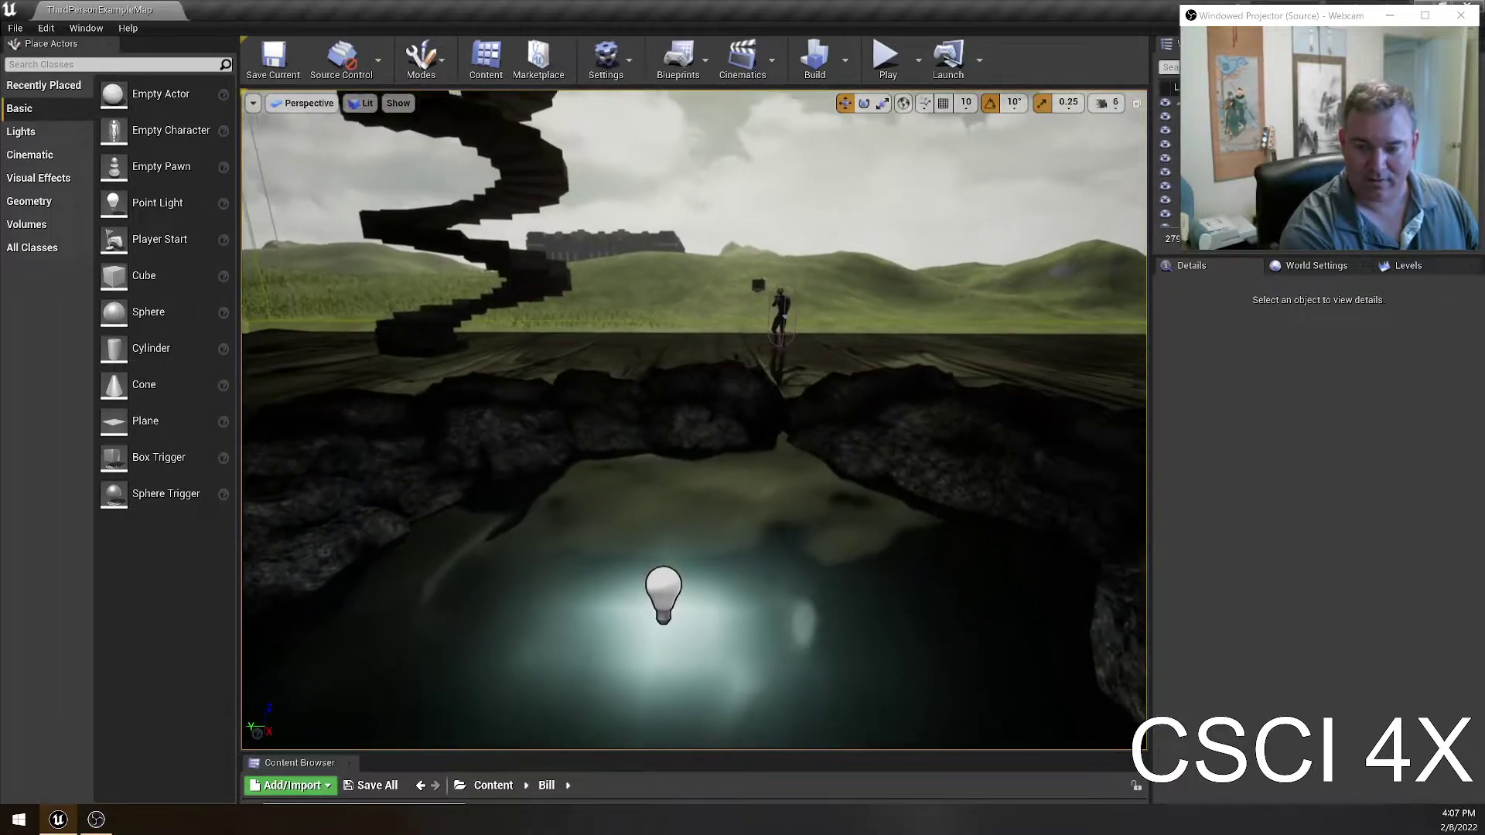
right_drag(433, 422, 433, 410)
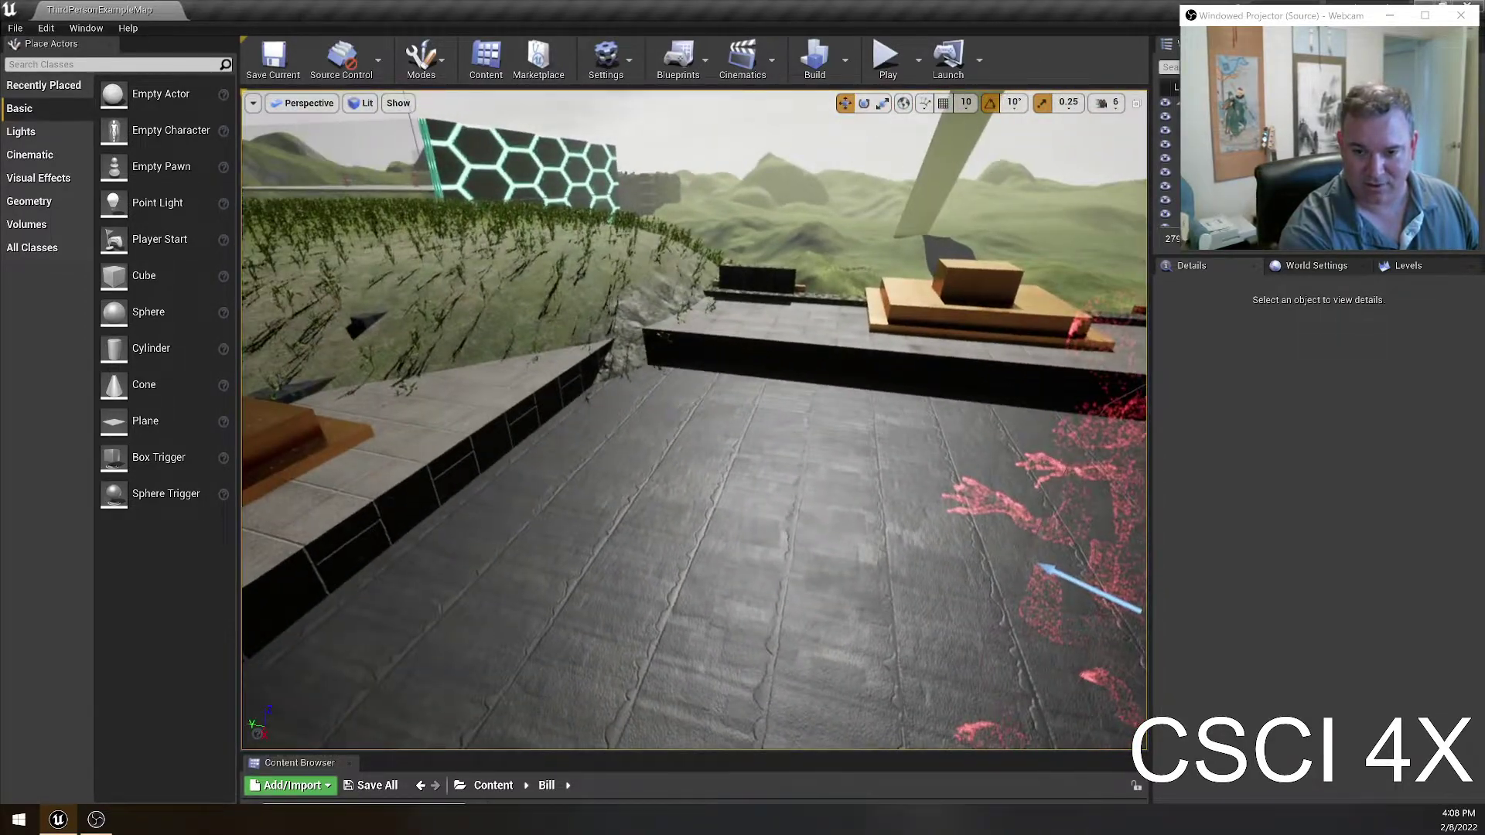
right_drag(693, 418, 694, 418)
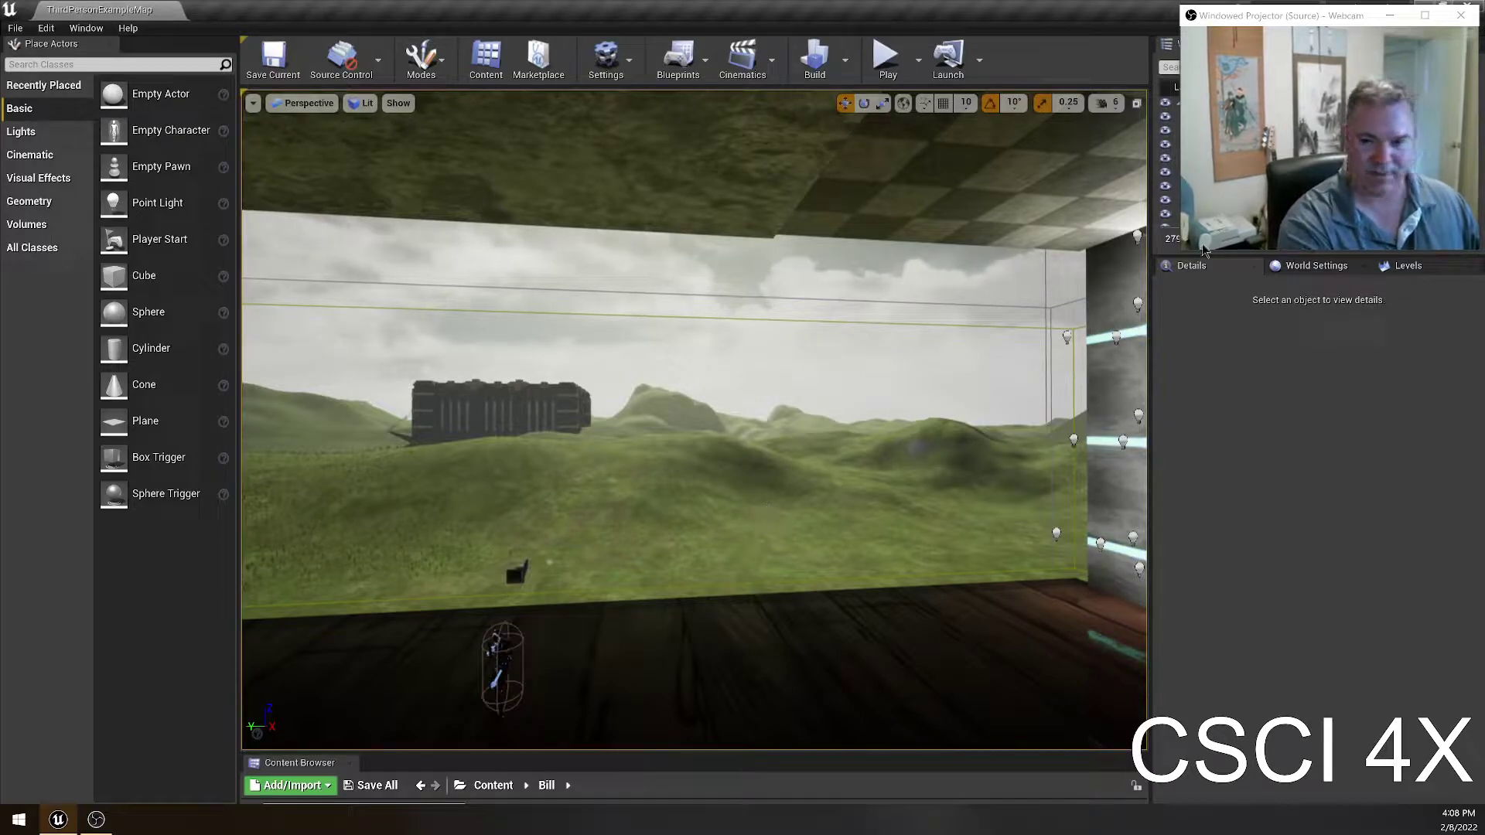
right_drag(1047, 257, 596, 271)
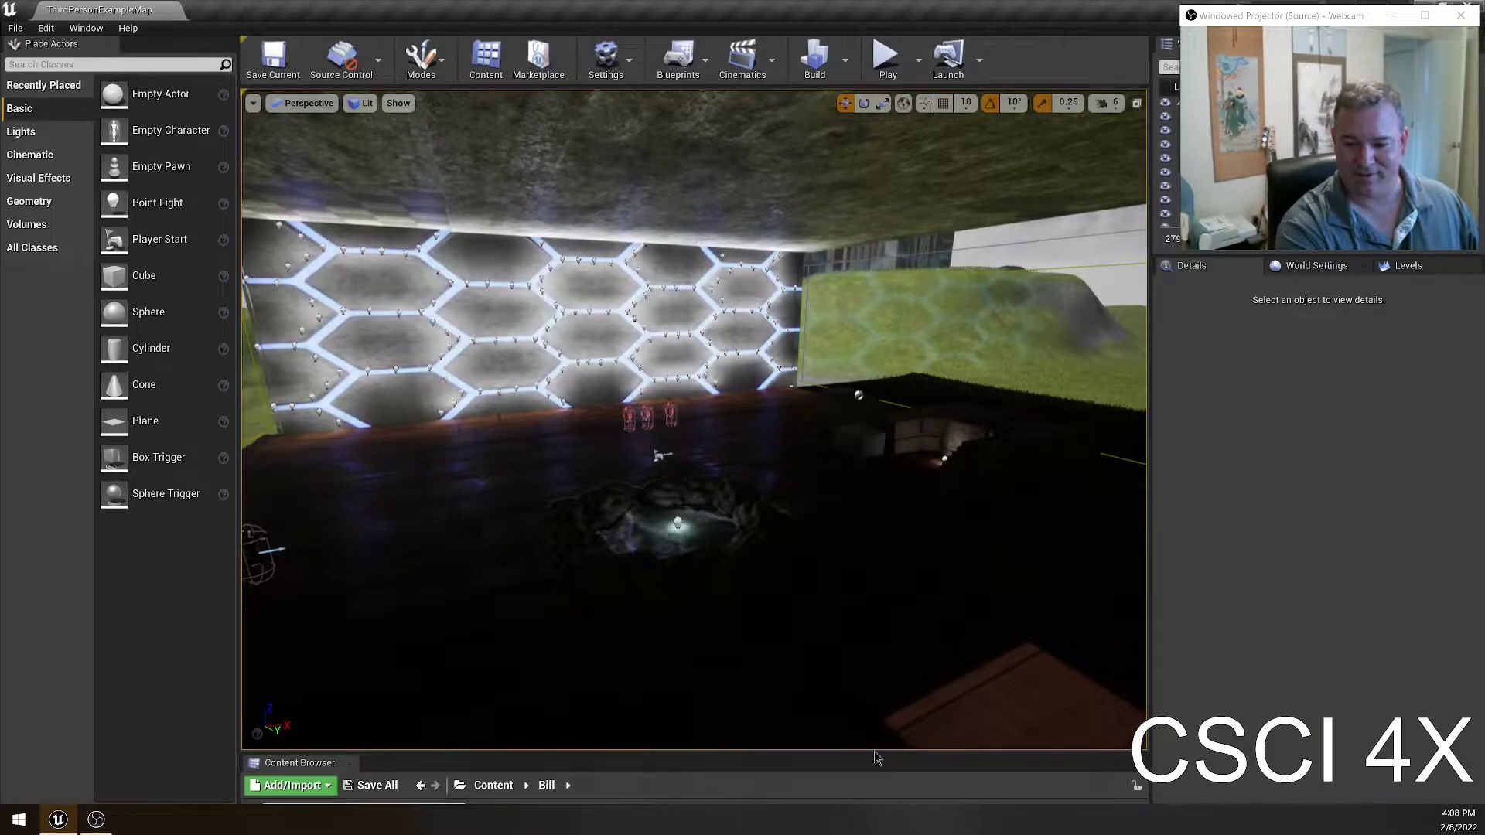
- Review the available providers in the source control login and choose to run without source control
click(352, 68)
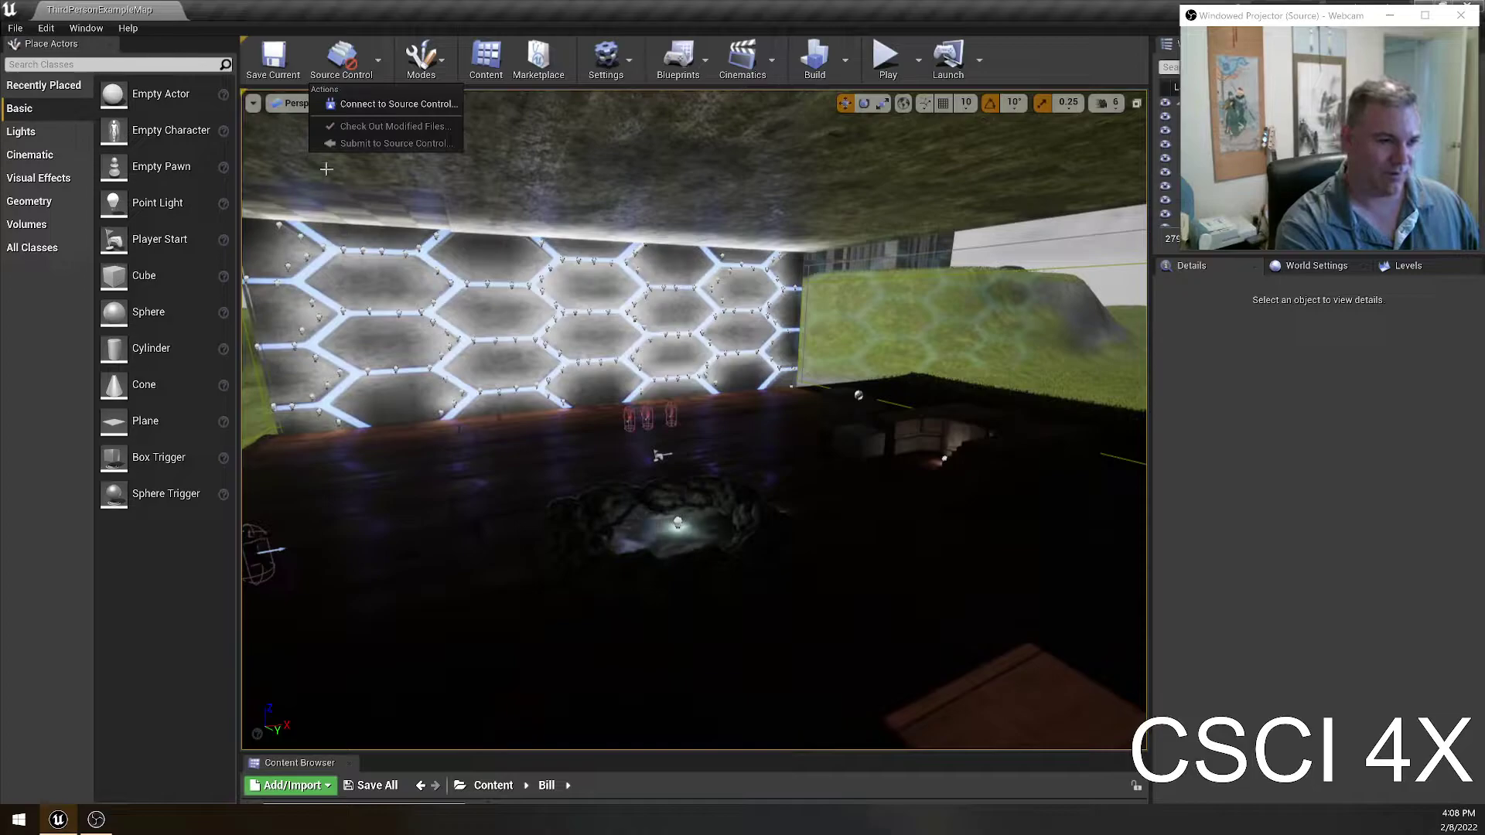
mouse_move(458, 201)
right_down()
mouse_move(387, 202)
mouse_move(465, 194)
right_up()
key(w)
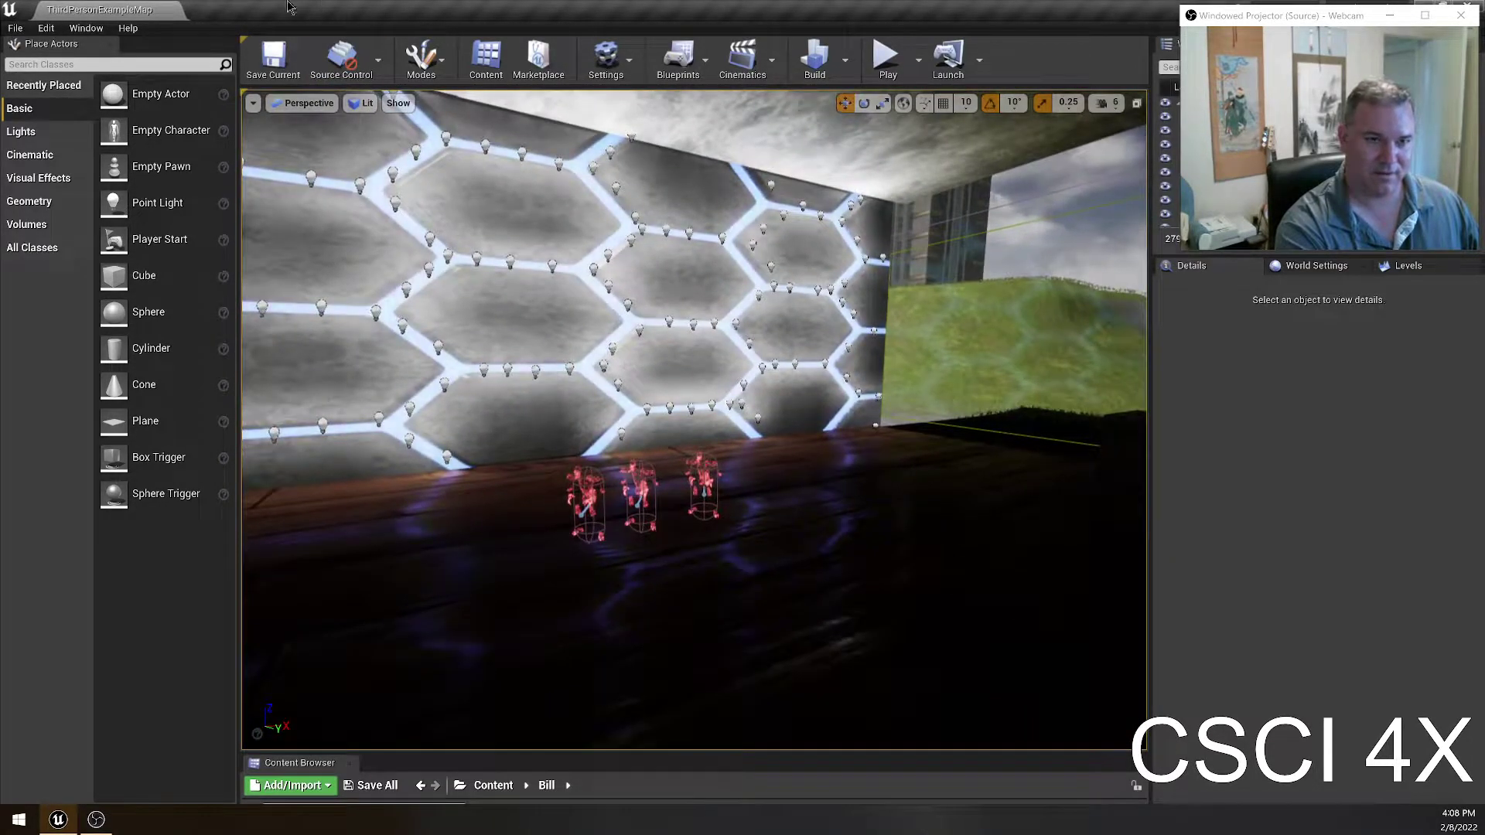
click(379, 76)
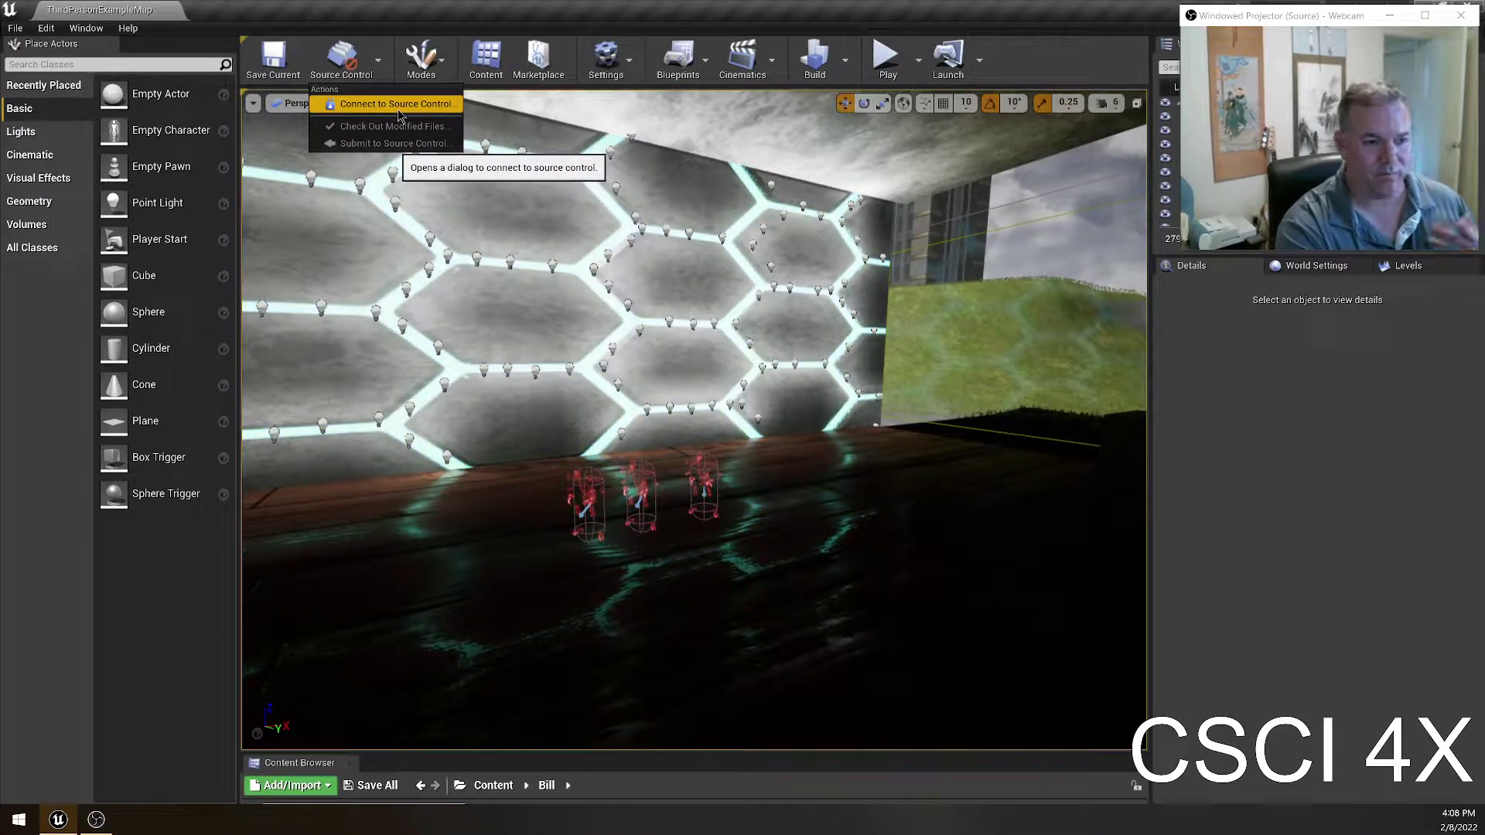
click(397, 107)
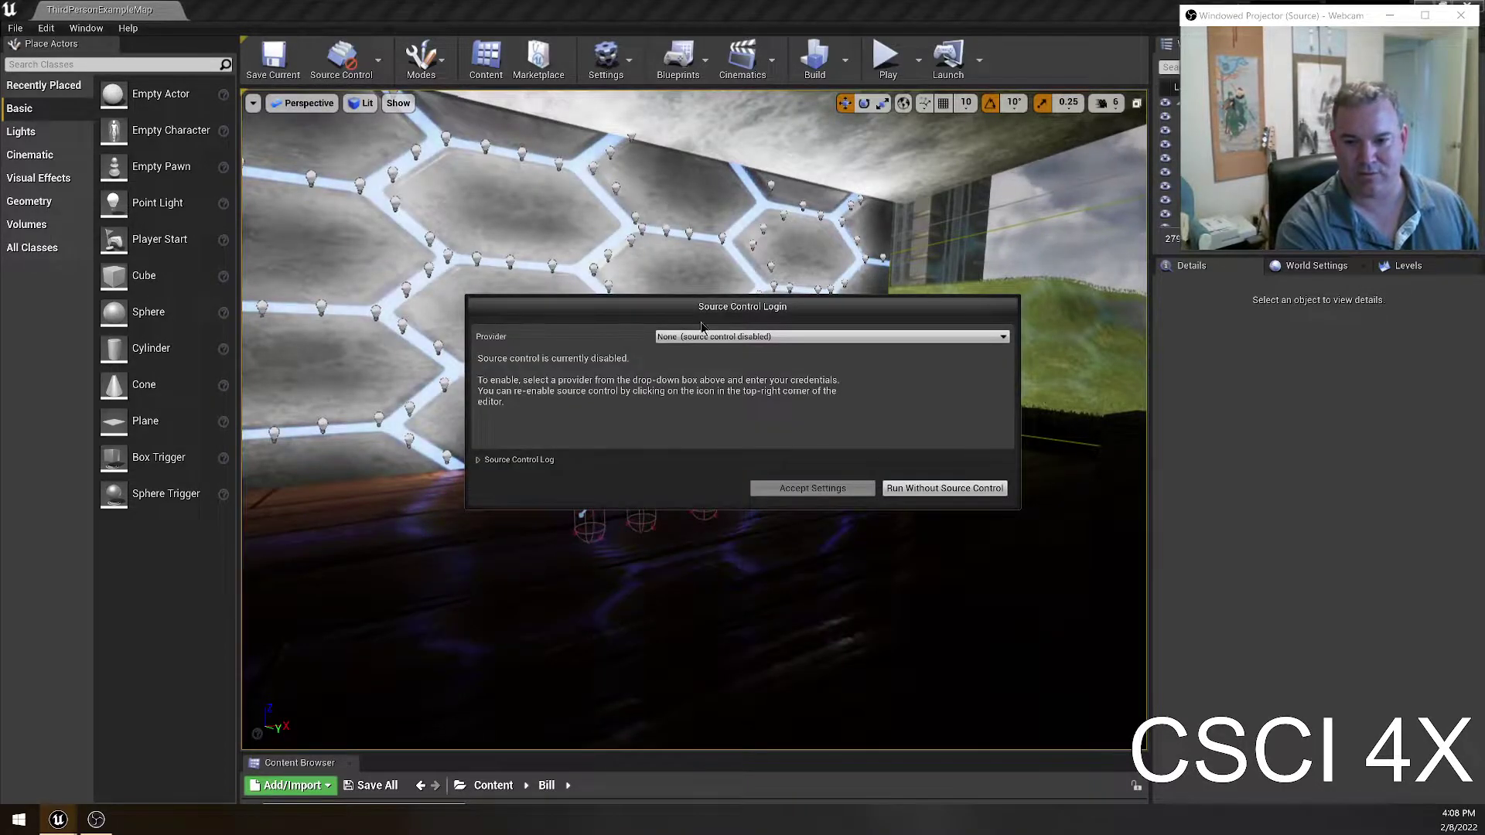
click(669, 338)
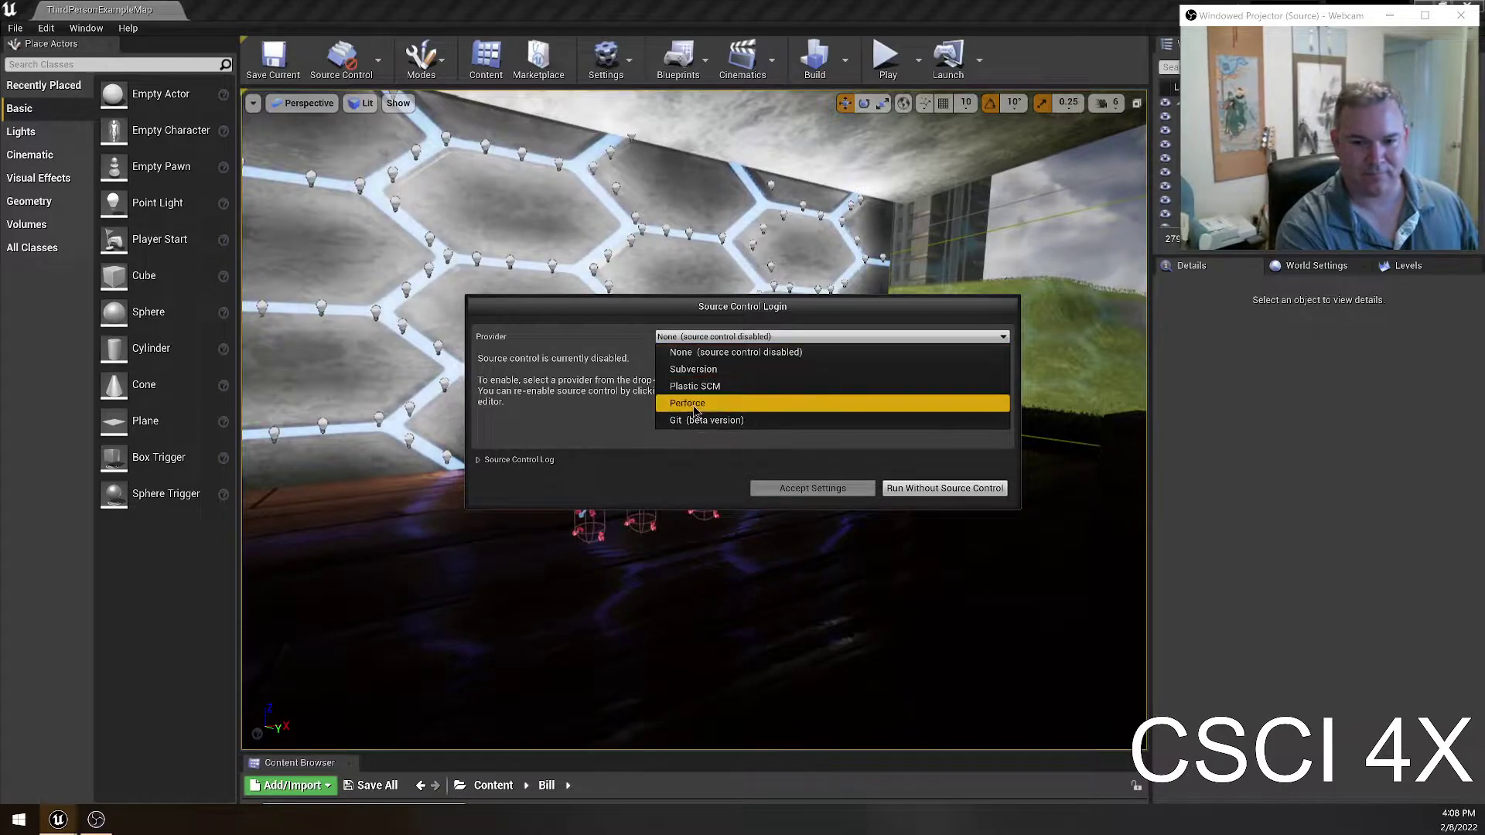
click(575, 396)
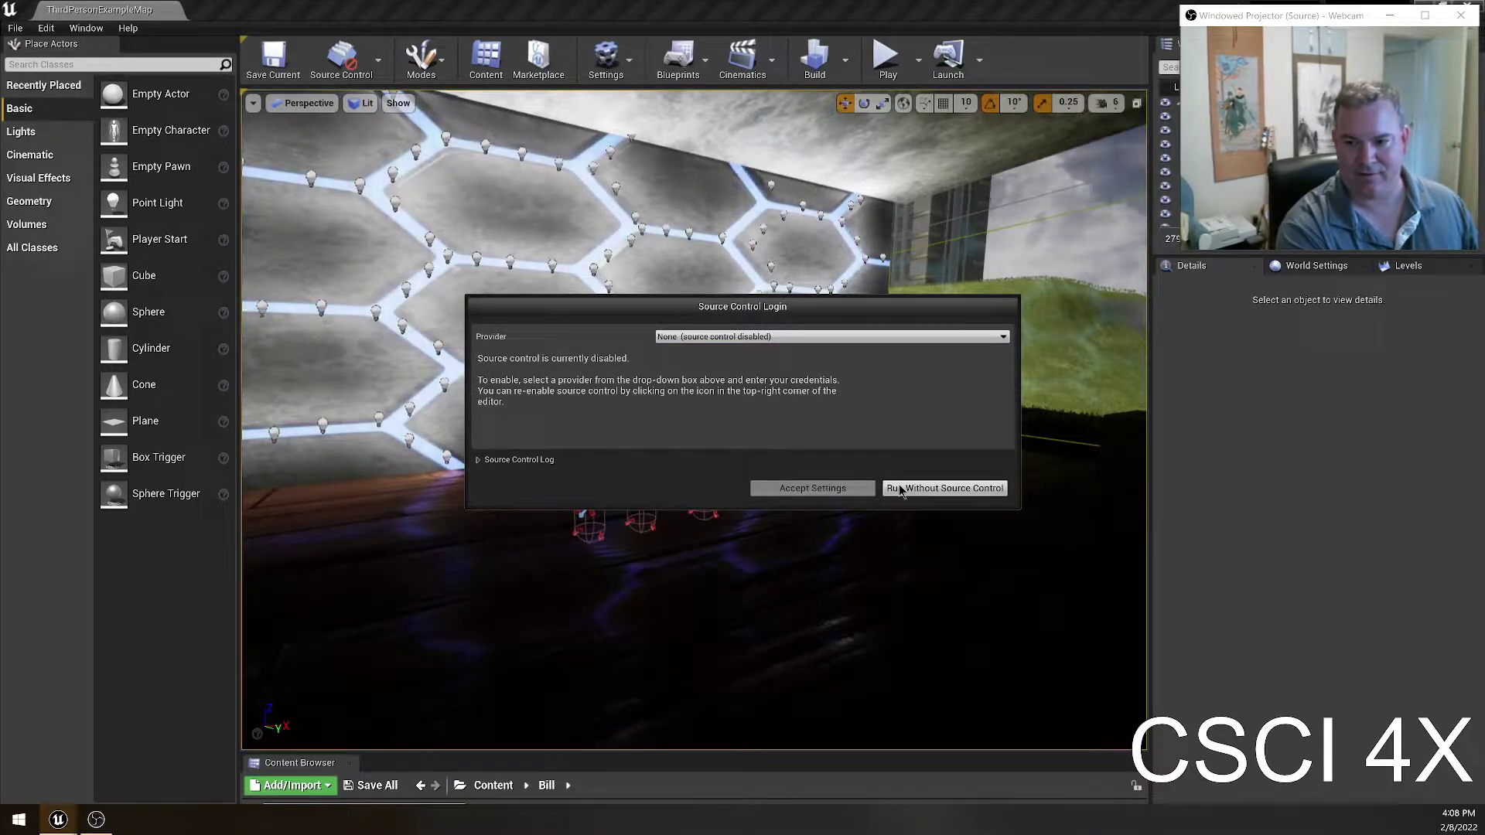
click(945, 488)
drag(250, 693, 279, 665)
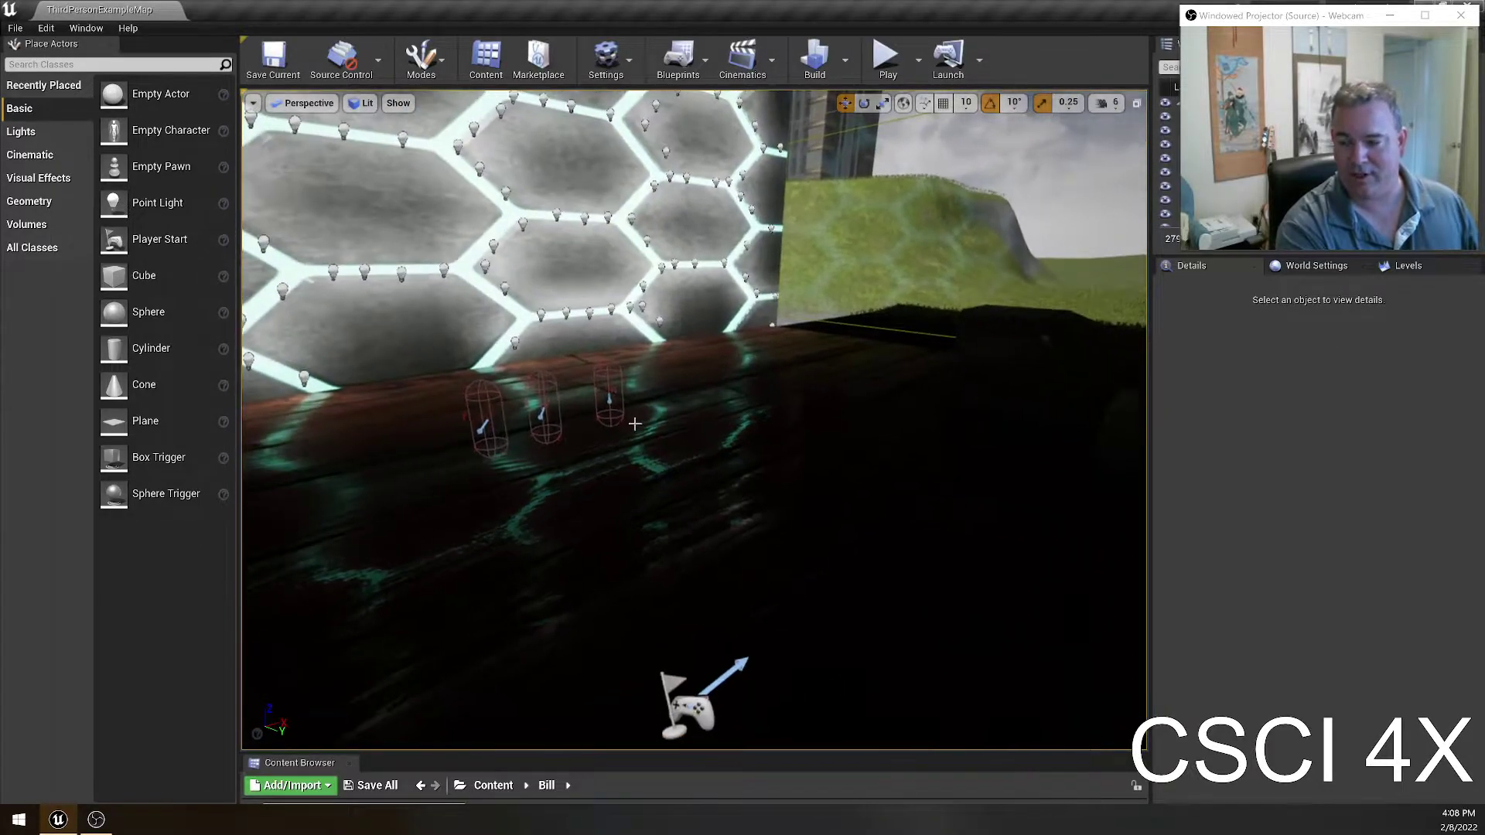
click(379, 58)
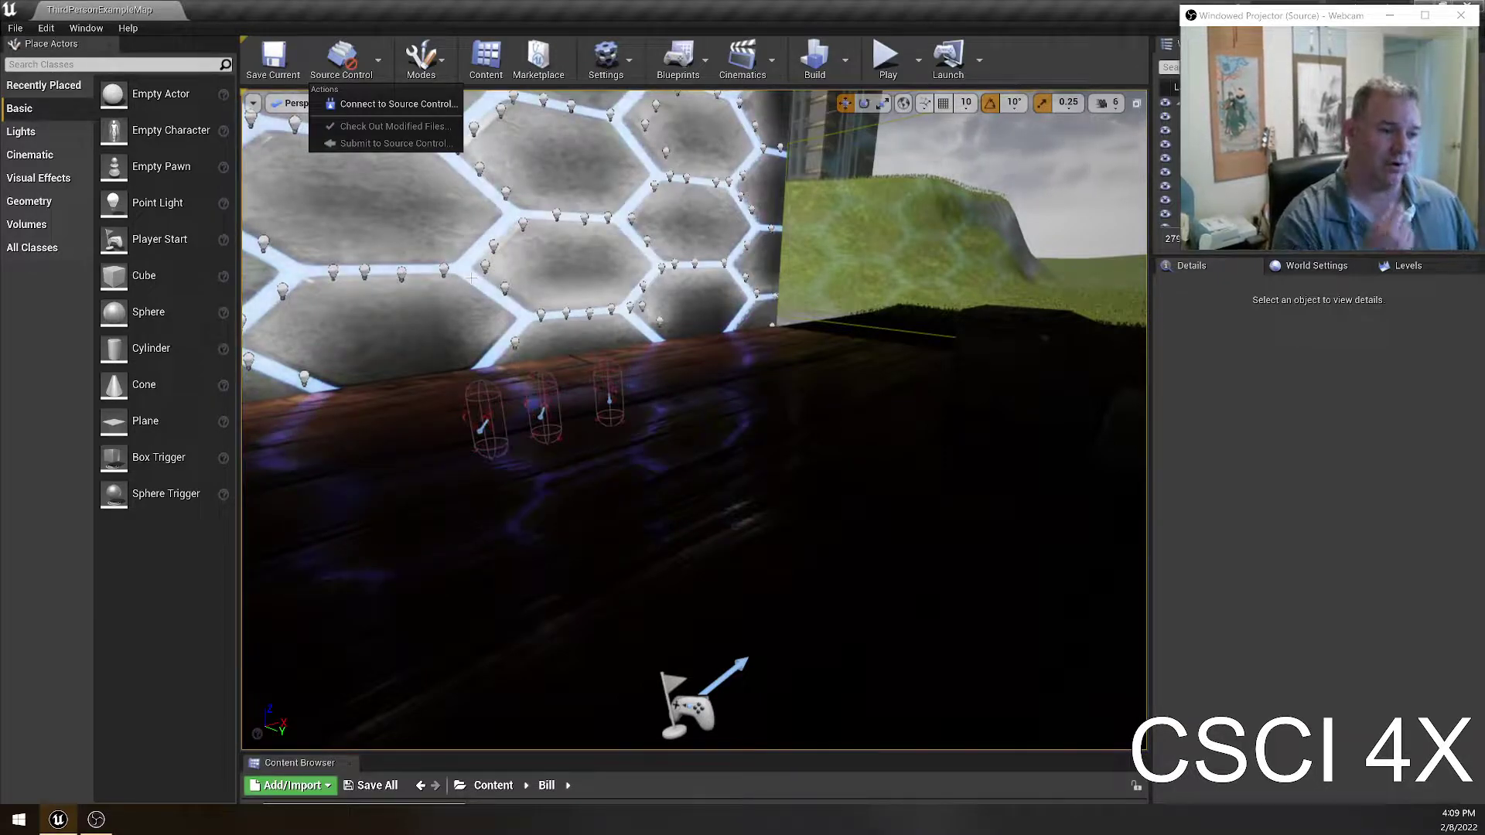
right_drag(835, 461, 591, 388)
click(591, 388)
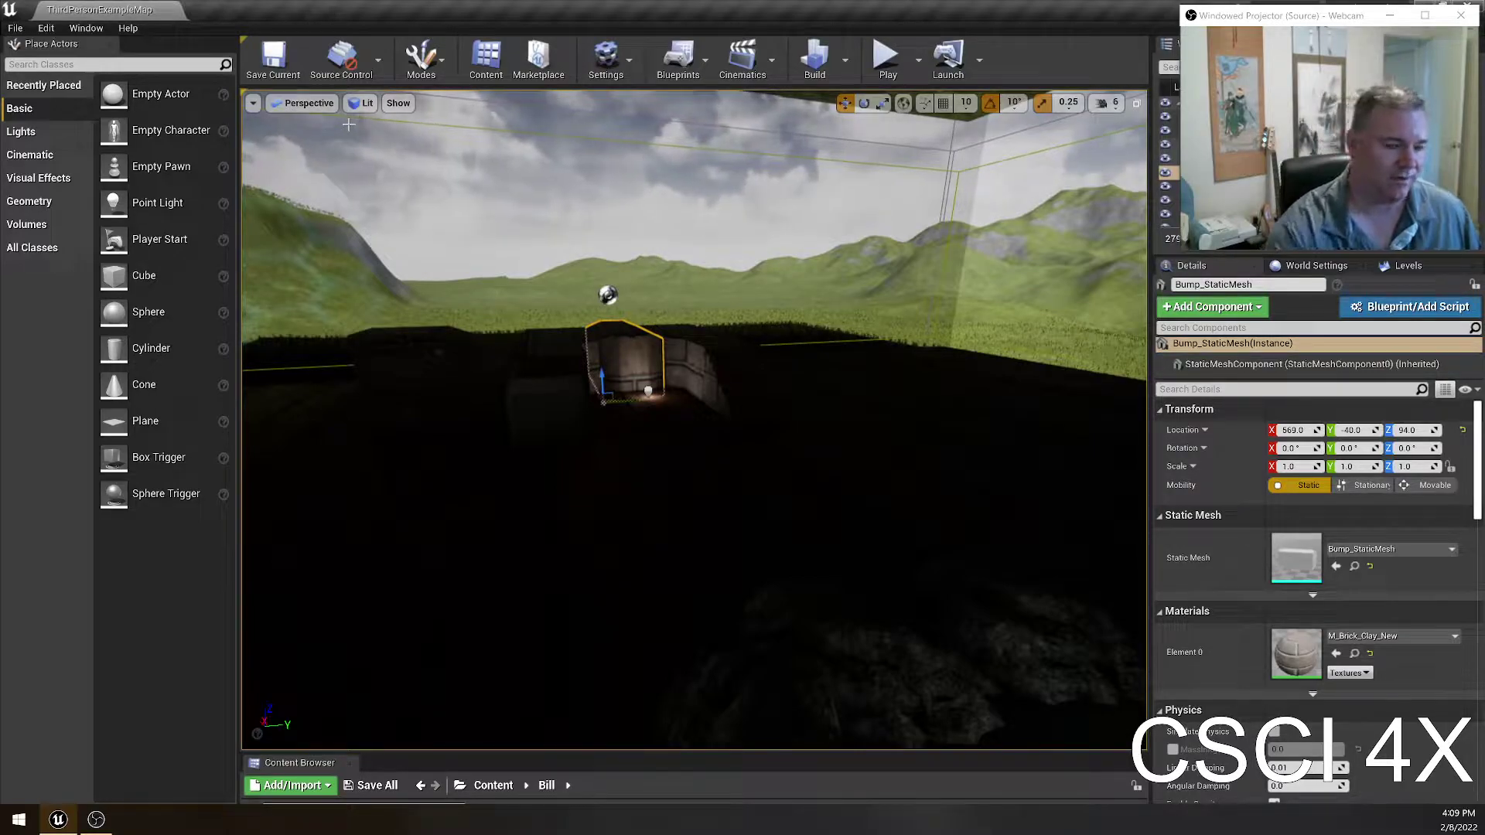
drag(541, 467, 526, 410)
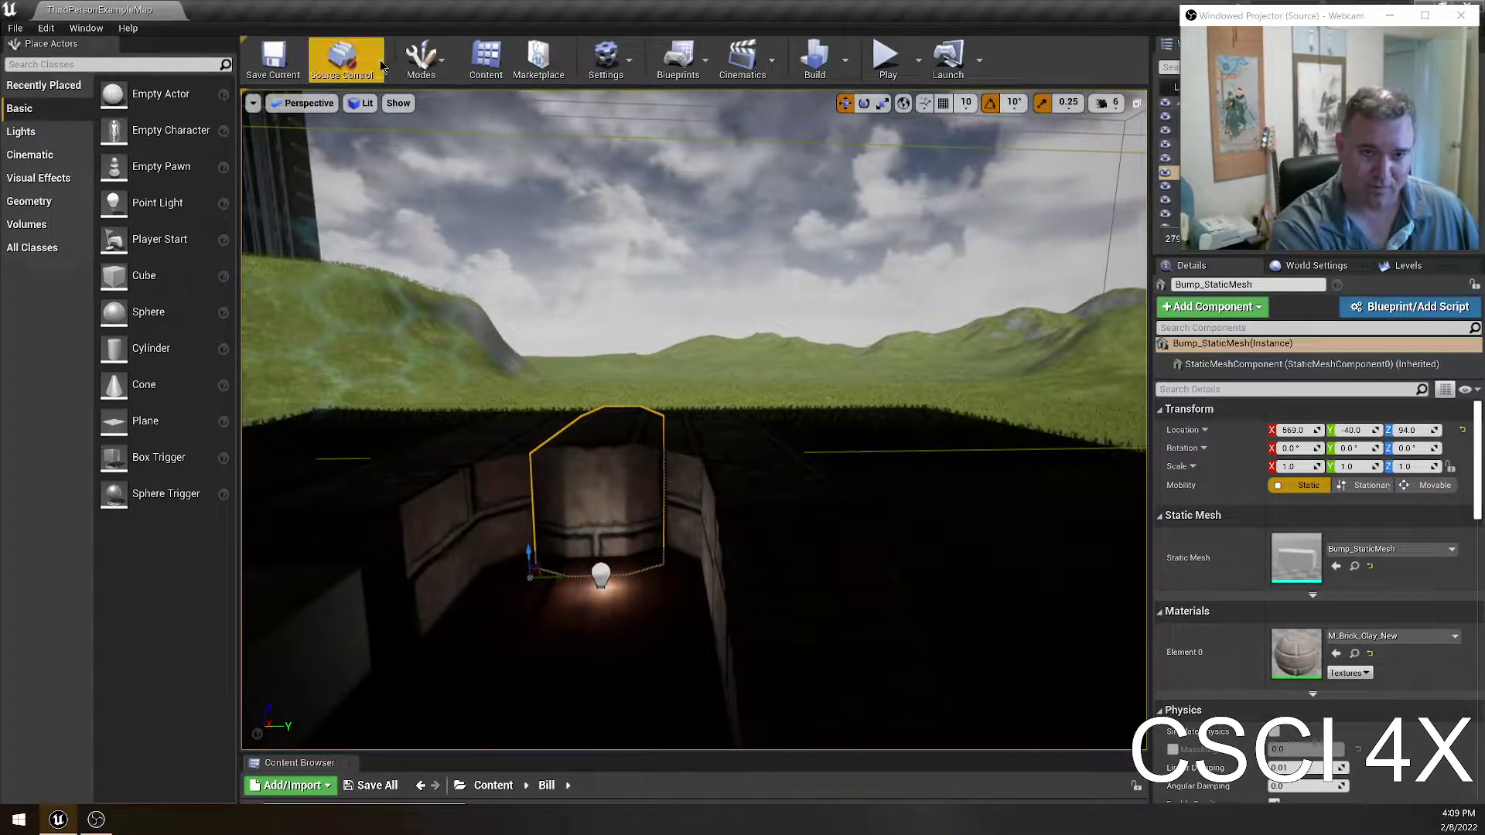
click(343, 58)
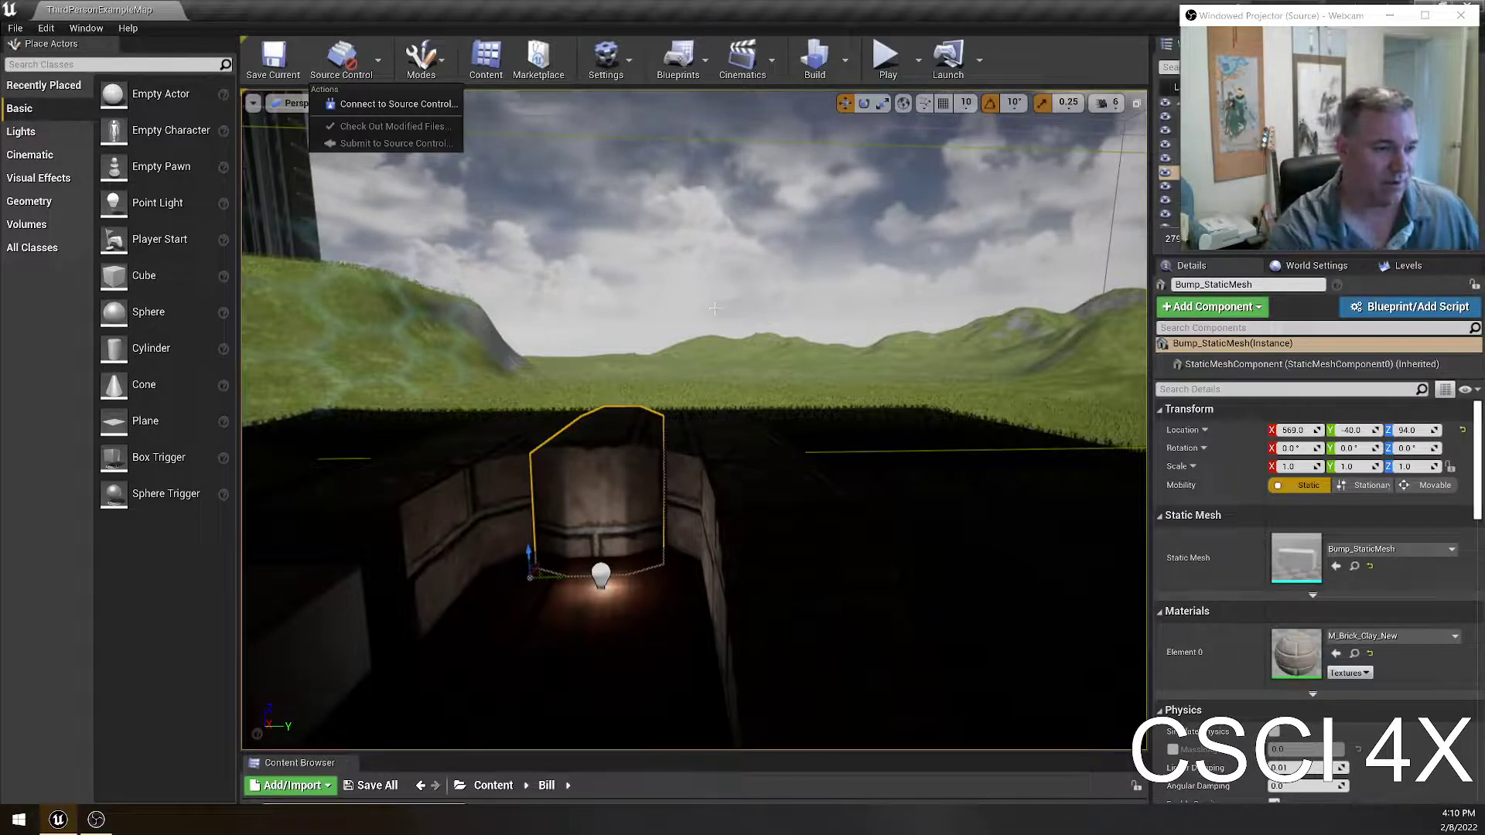
right_drag(697, 418, 665, 434)
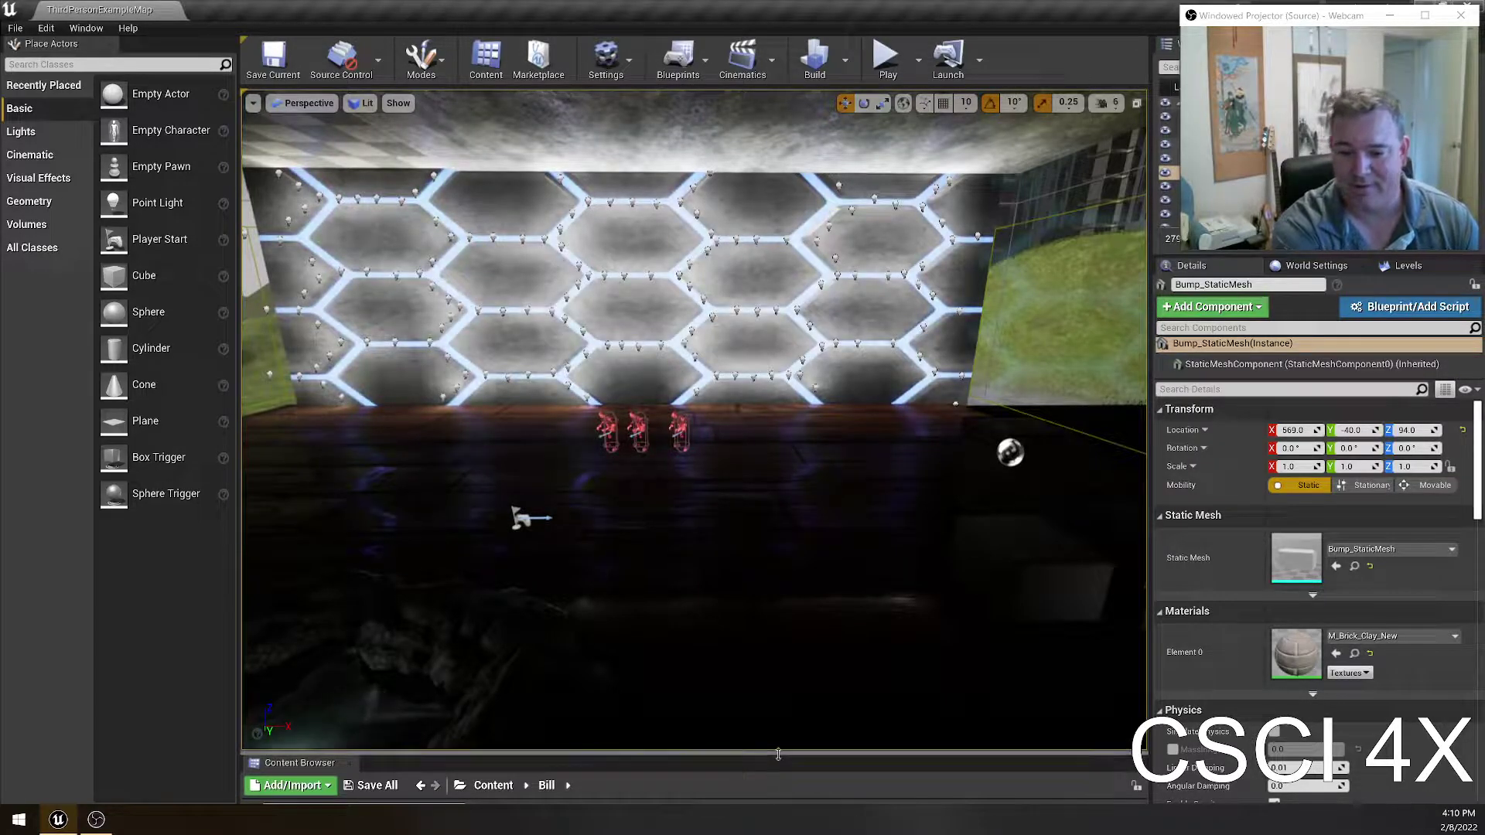
- Enlarge the Content Browser area and view the Victory texture from the Bill folder, closing its editor when done
drag(778, 754, 809, 521)
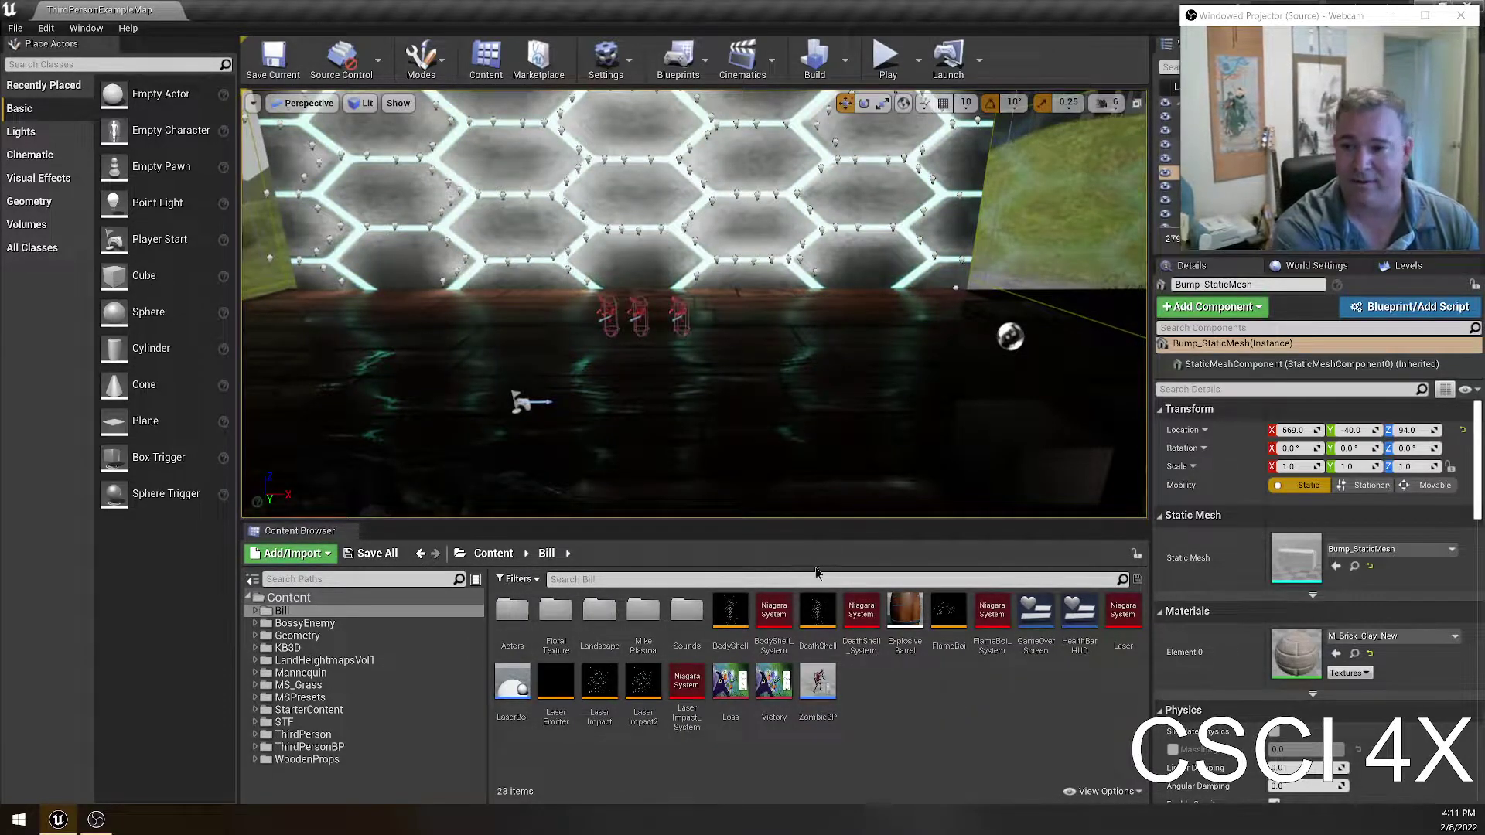
double_click(775, 687)
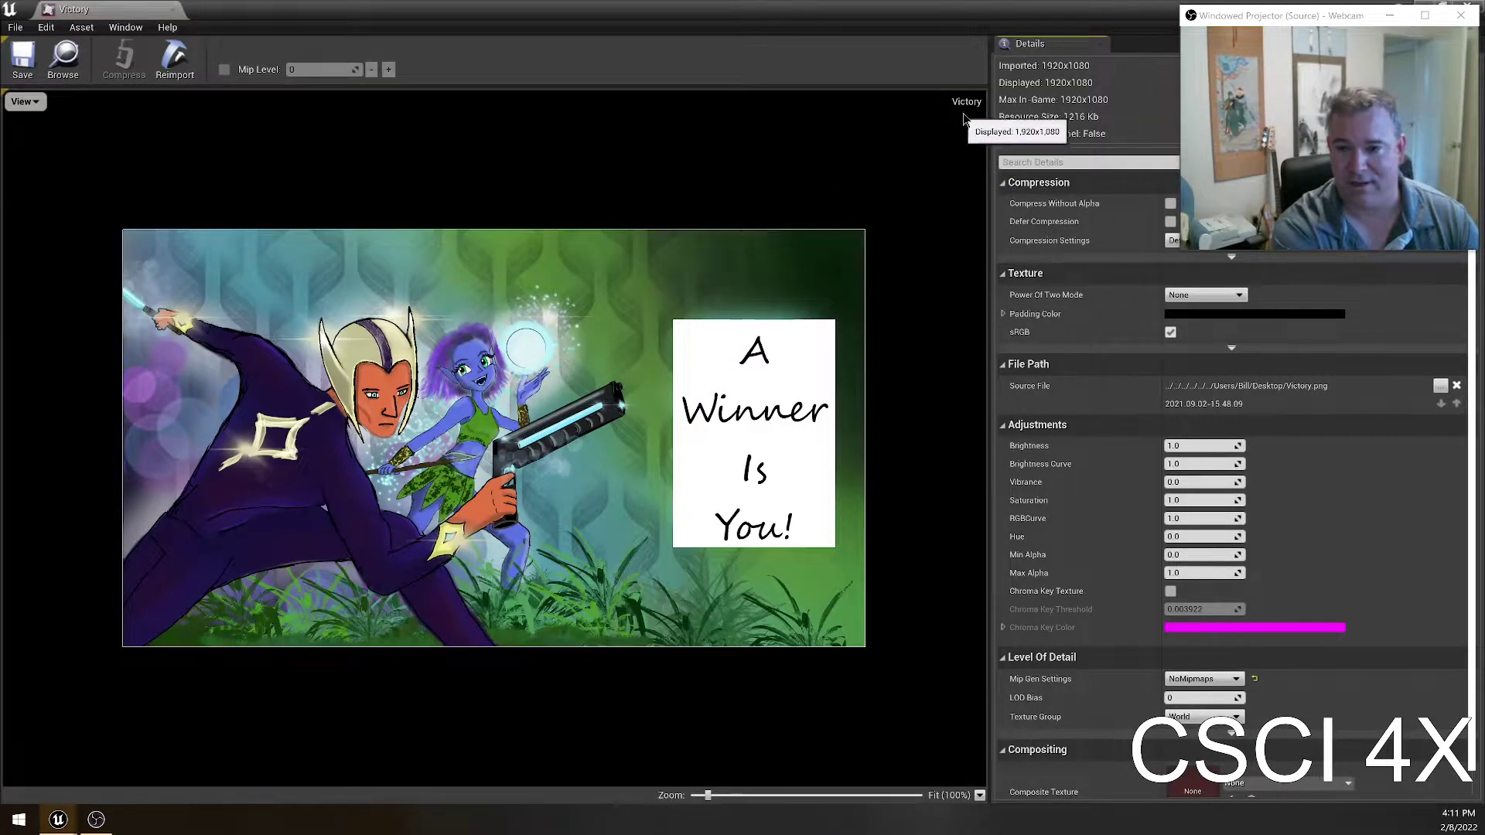
click(174, 10)
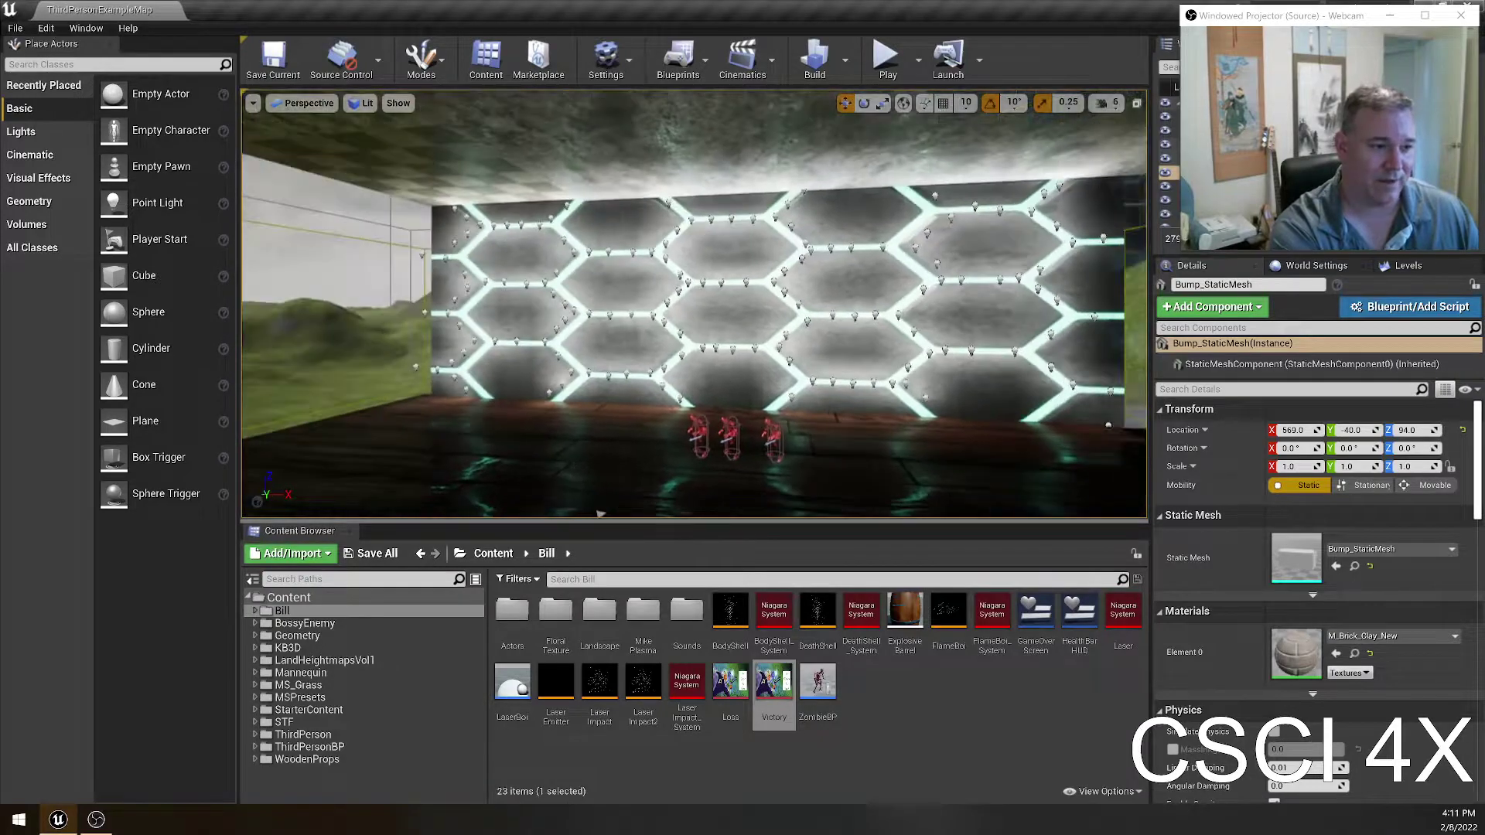
right_drag(695, 304, 719, 333)
key(w)
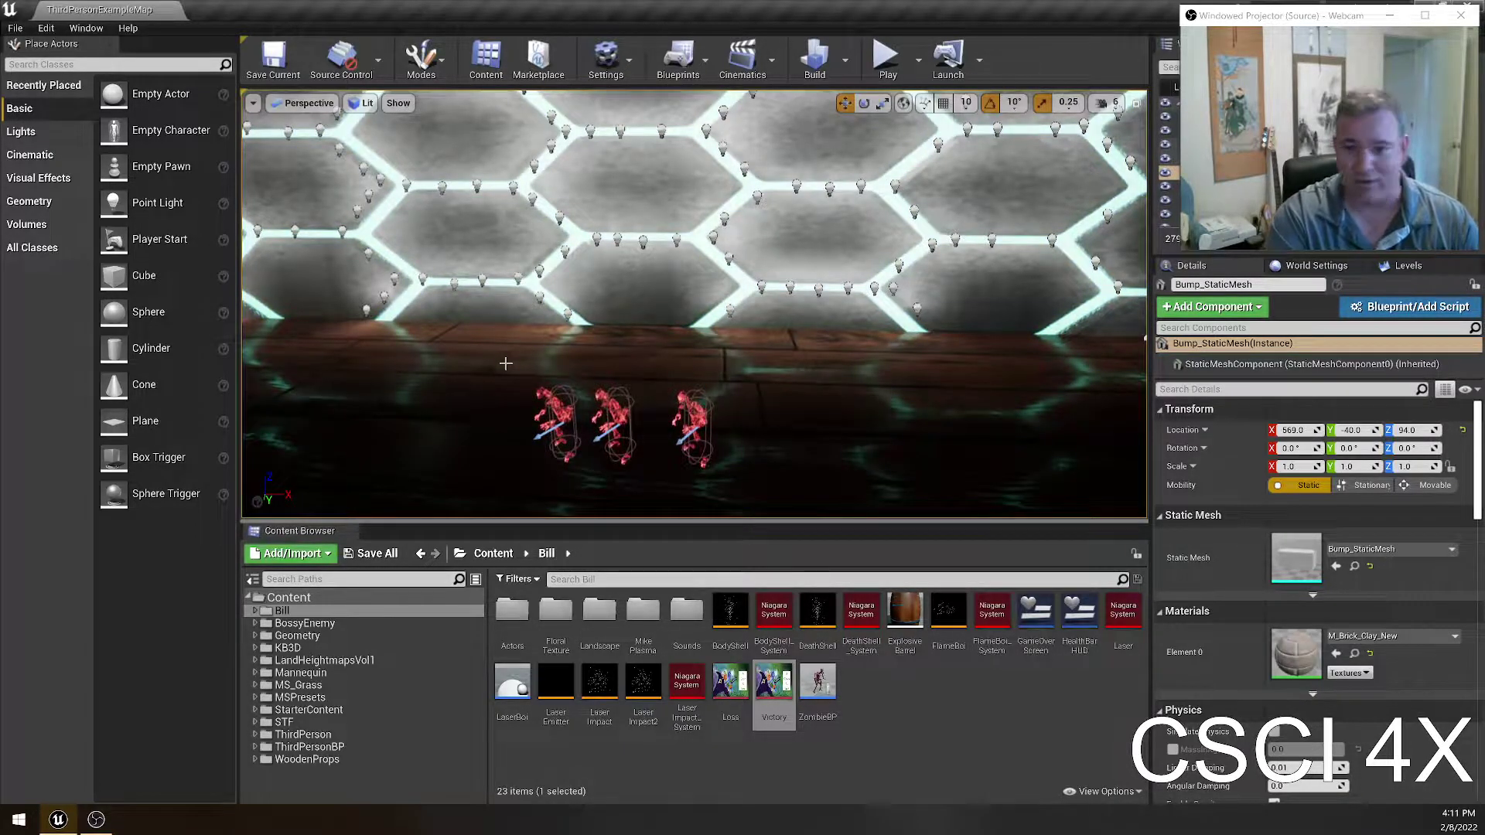
key(w)
right_drag(773, 335, 752, 285)
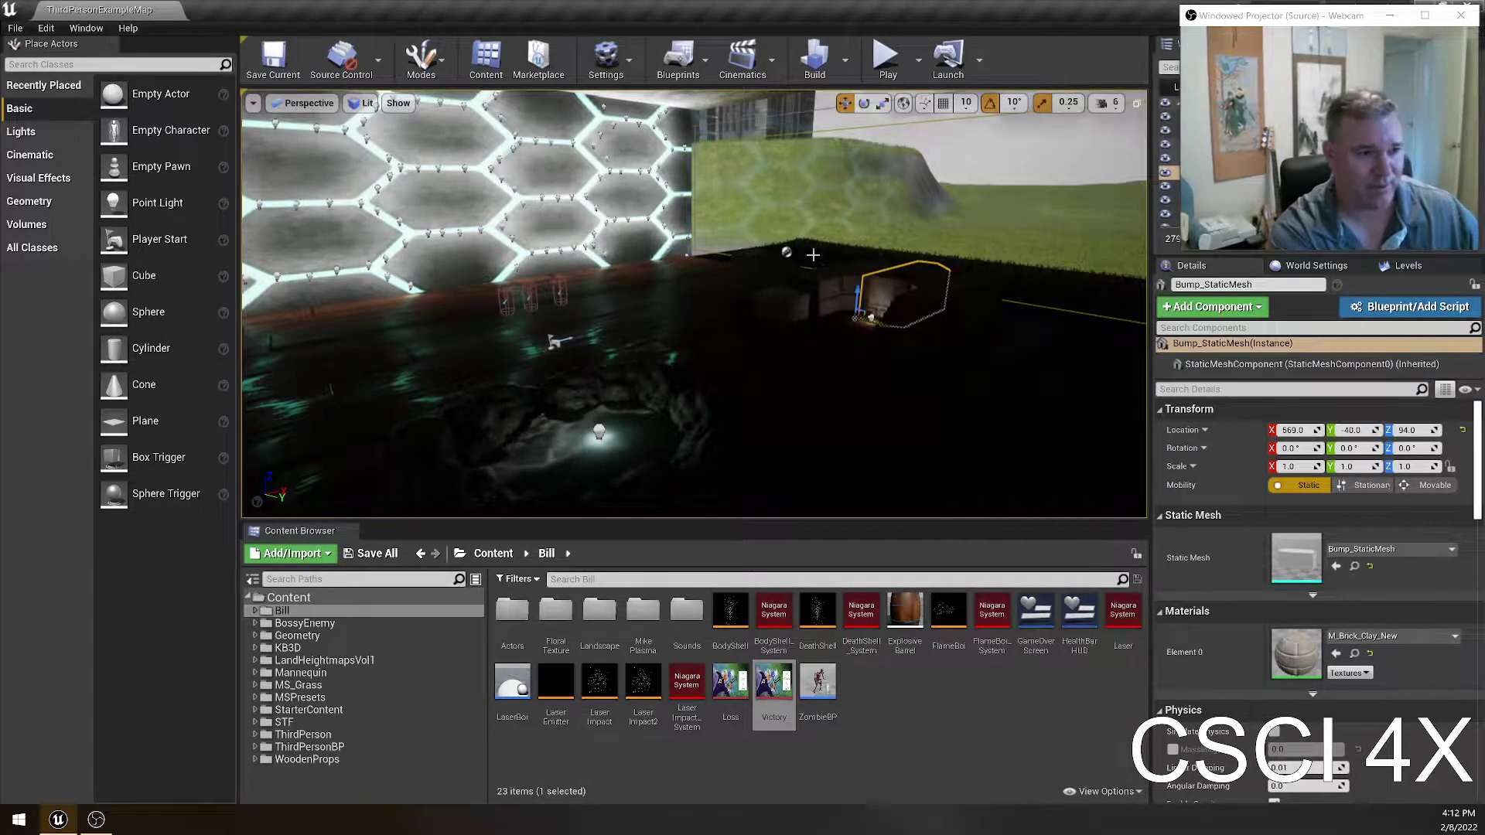
key(f)
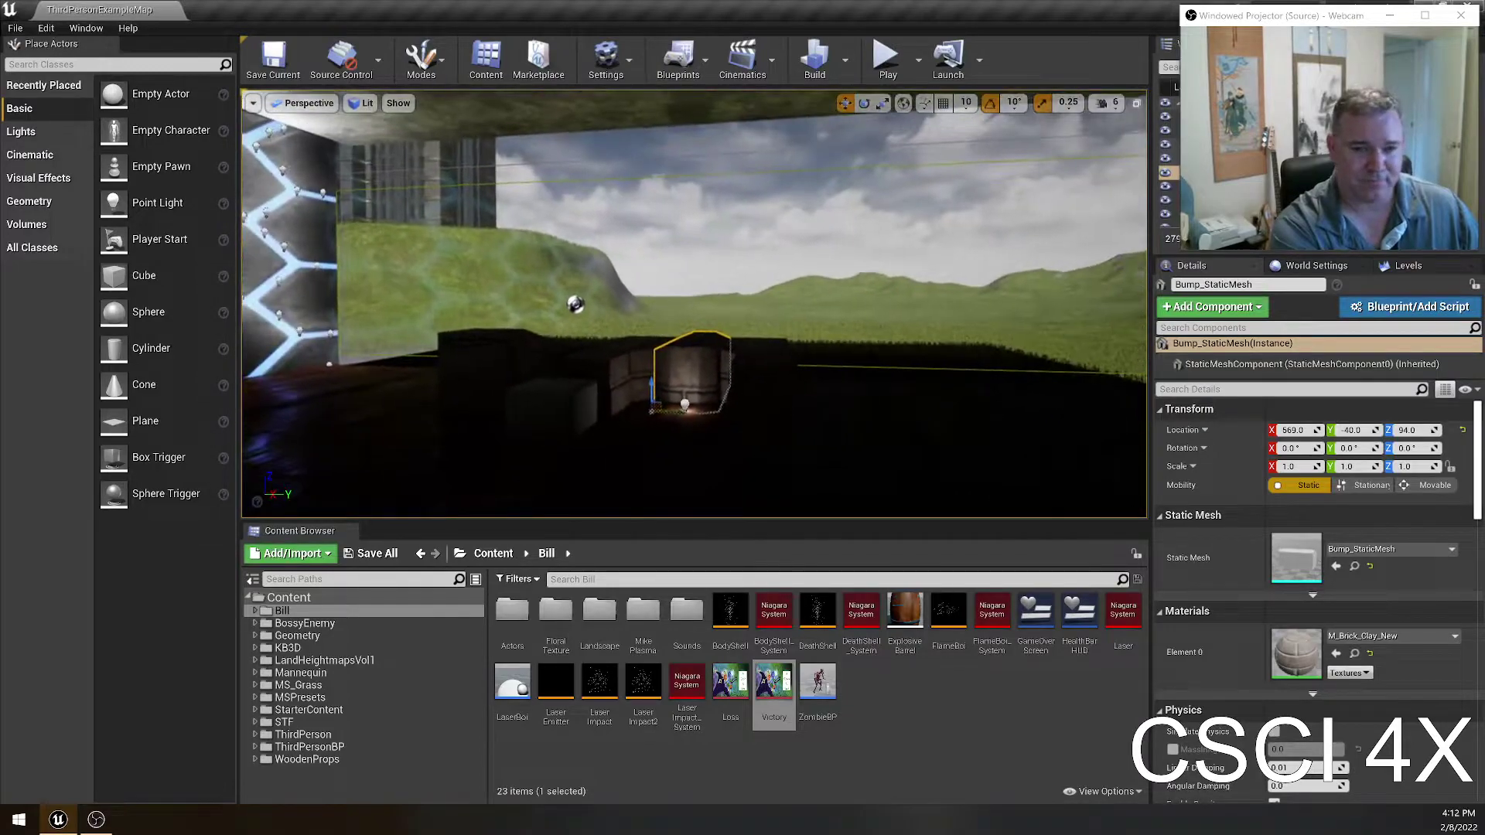
right_drag(693, 304, 751, 293)
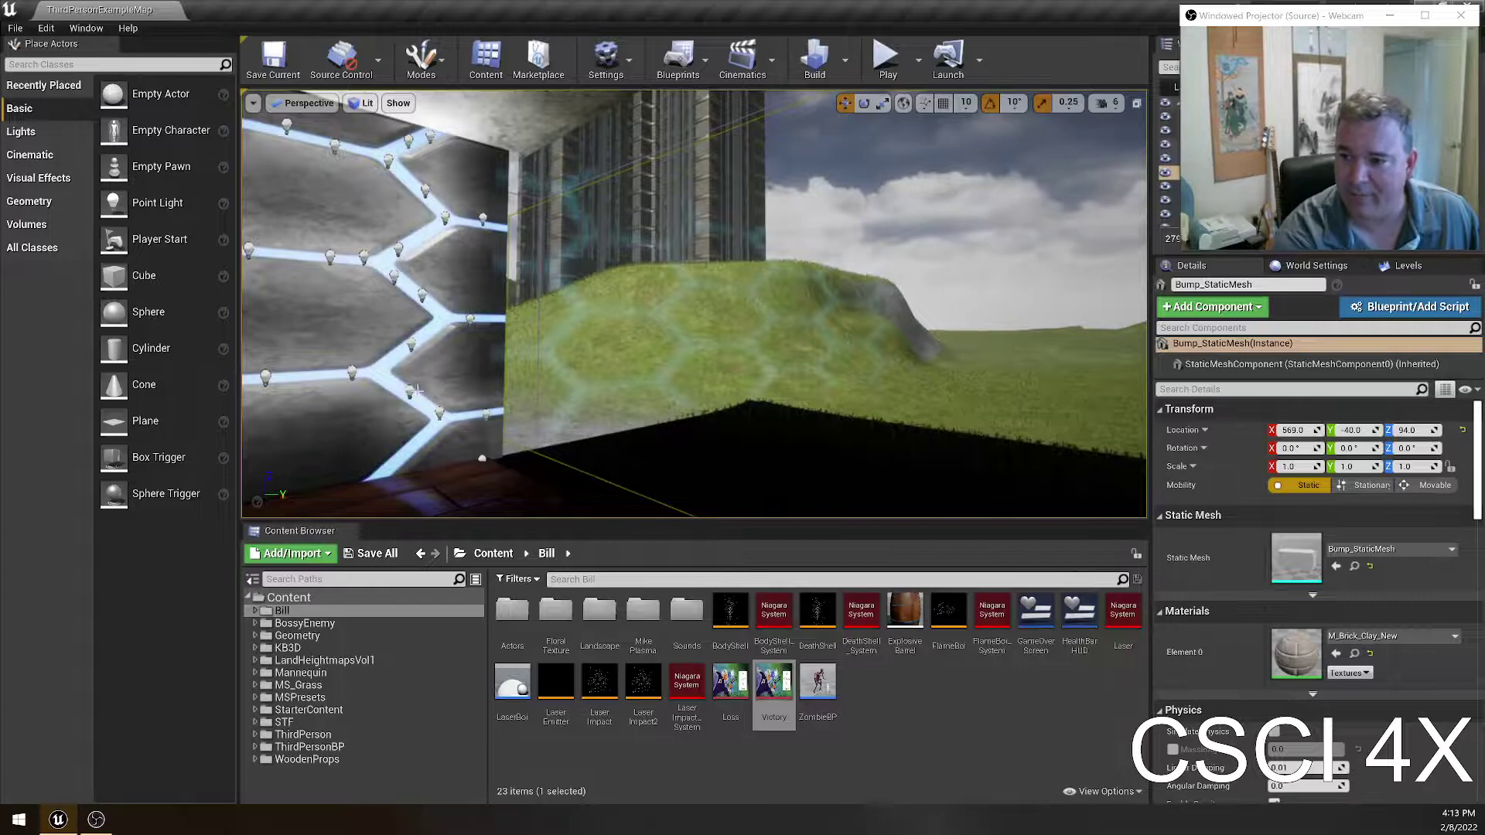
right_drag(416, 390, 952, 305)
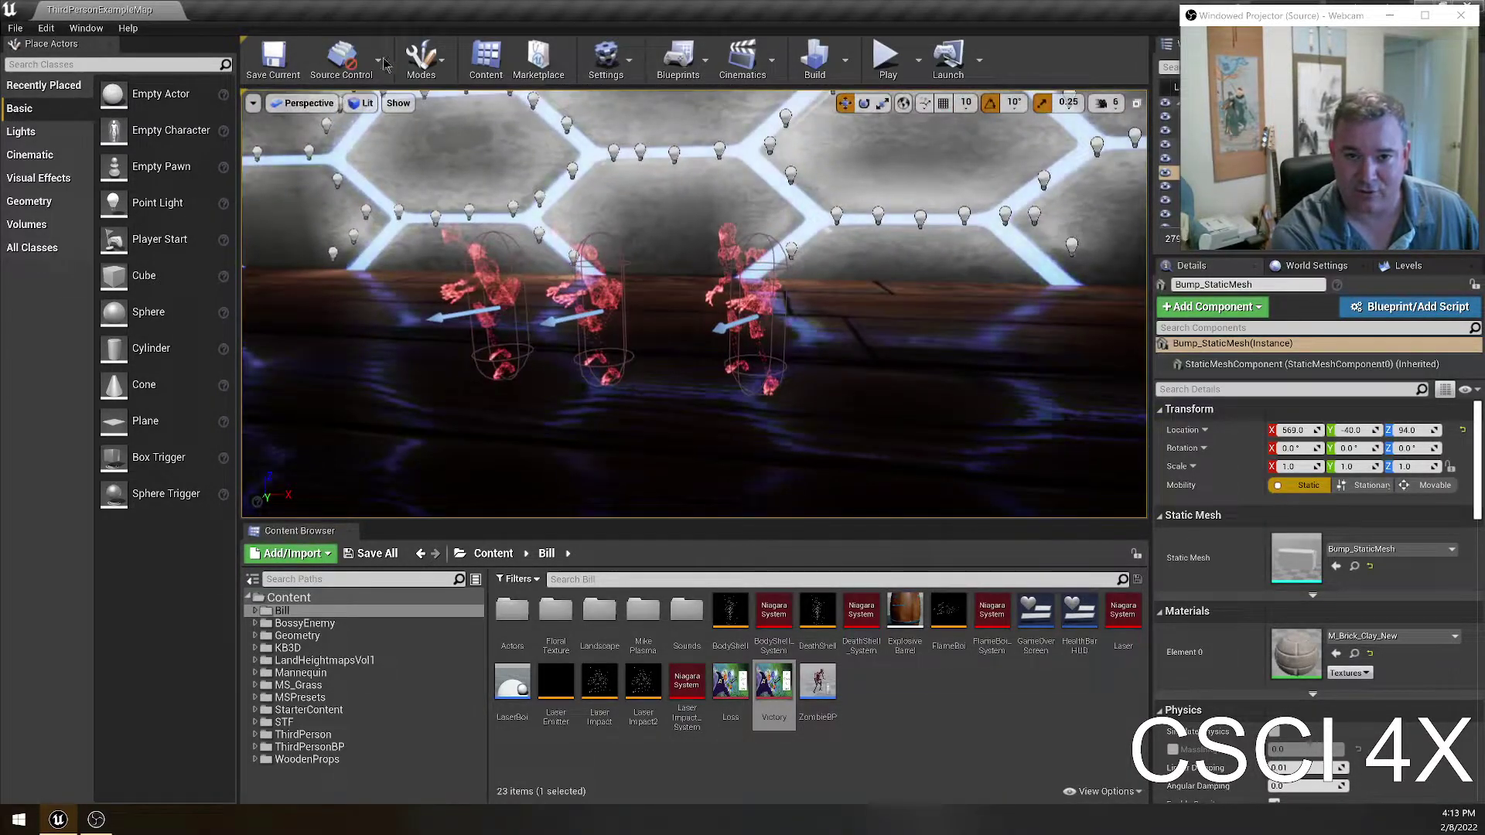
mouse_move(588, 310)
right_down()
mouse_move(665, 298)
mouse_move(611, 302)
right_up()
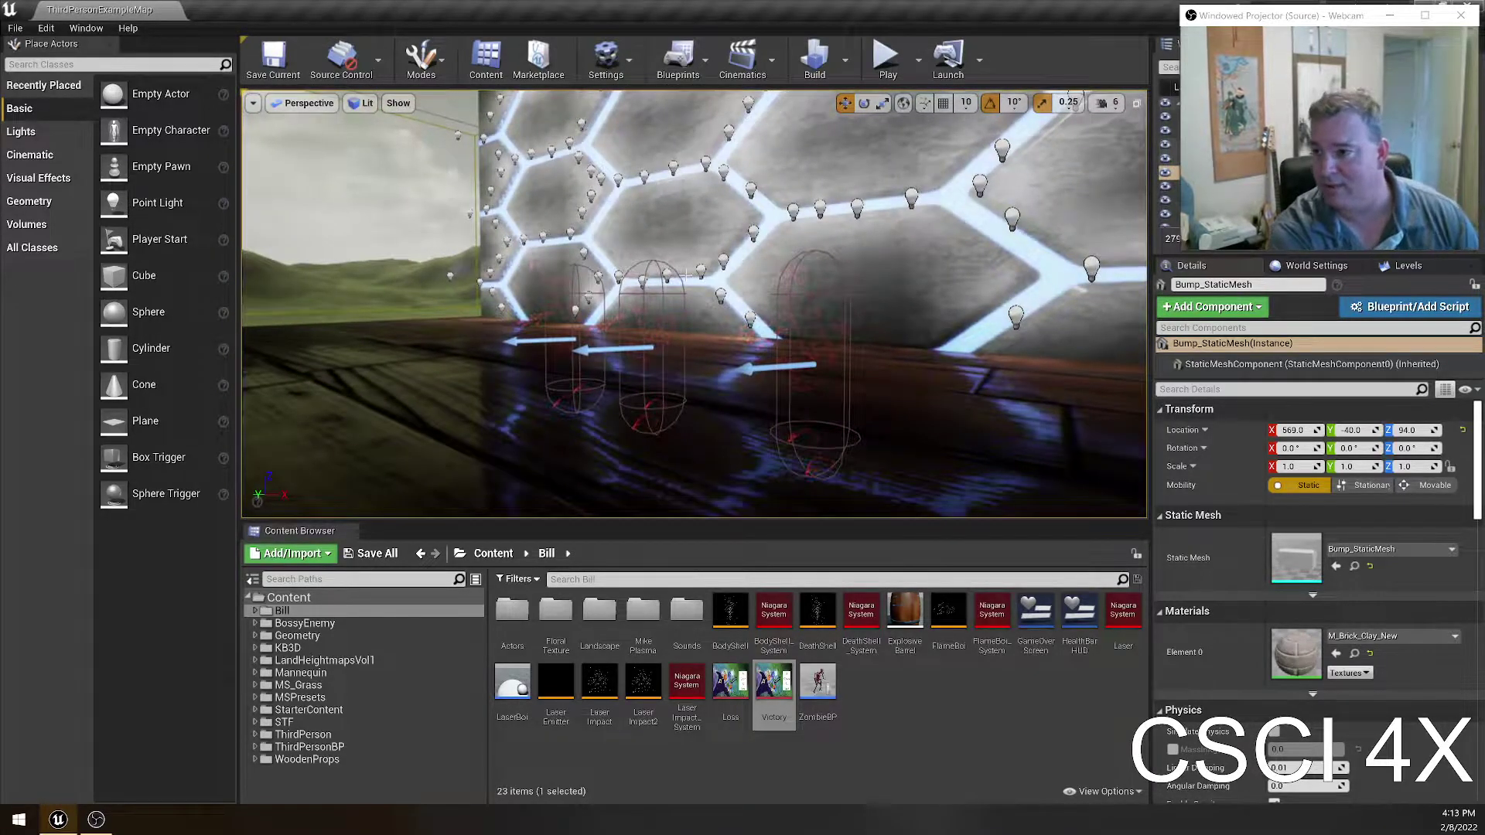
- Reopen the source control login to check its provider choices, including Perforce and Git, and continue without source control
click(378, 59)
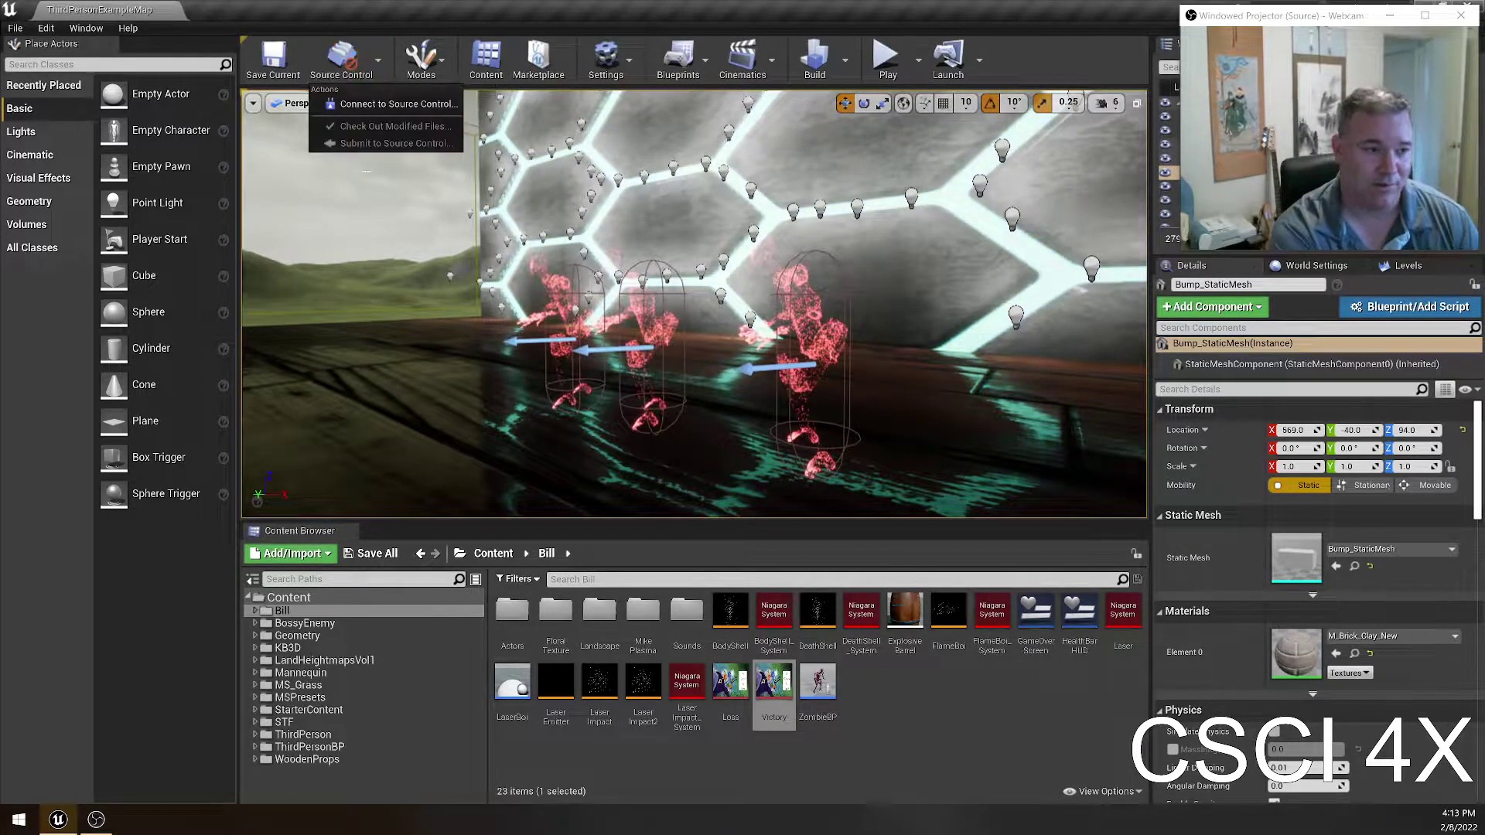
click(388, 104)
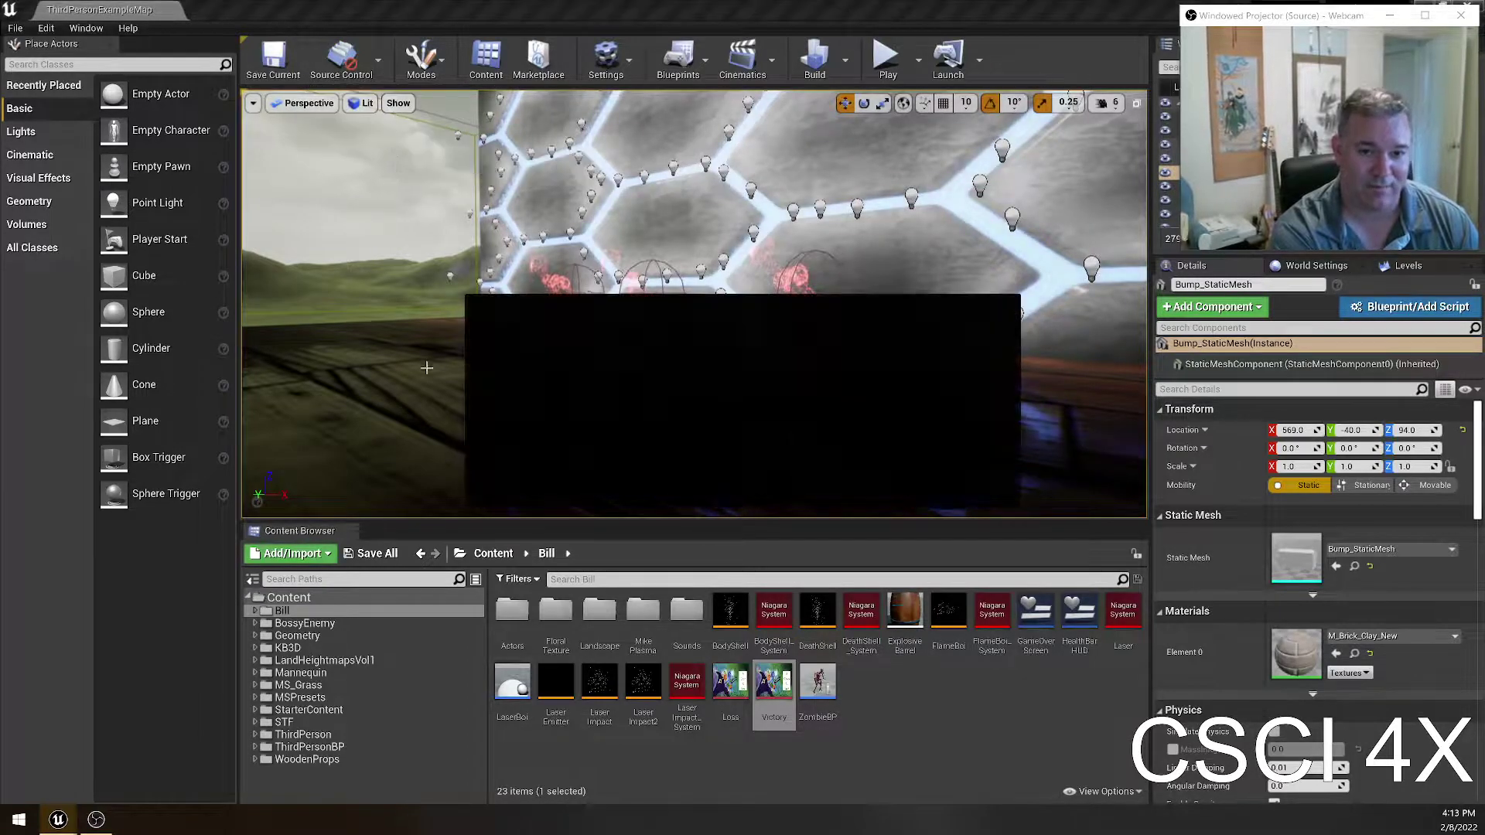
click(756, 336)
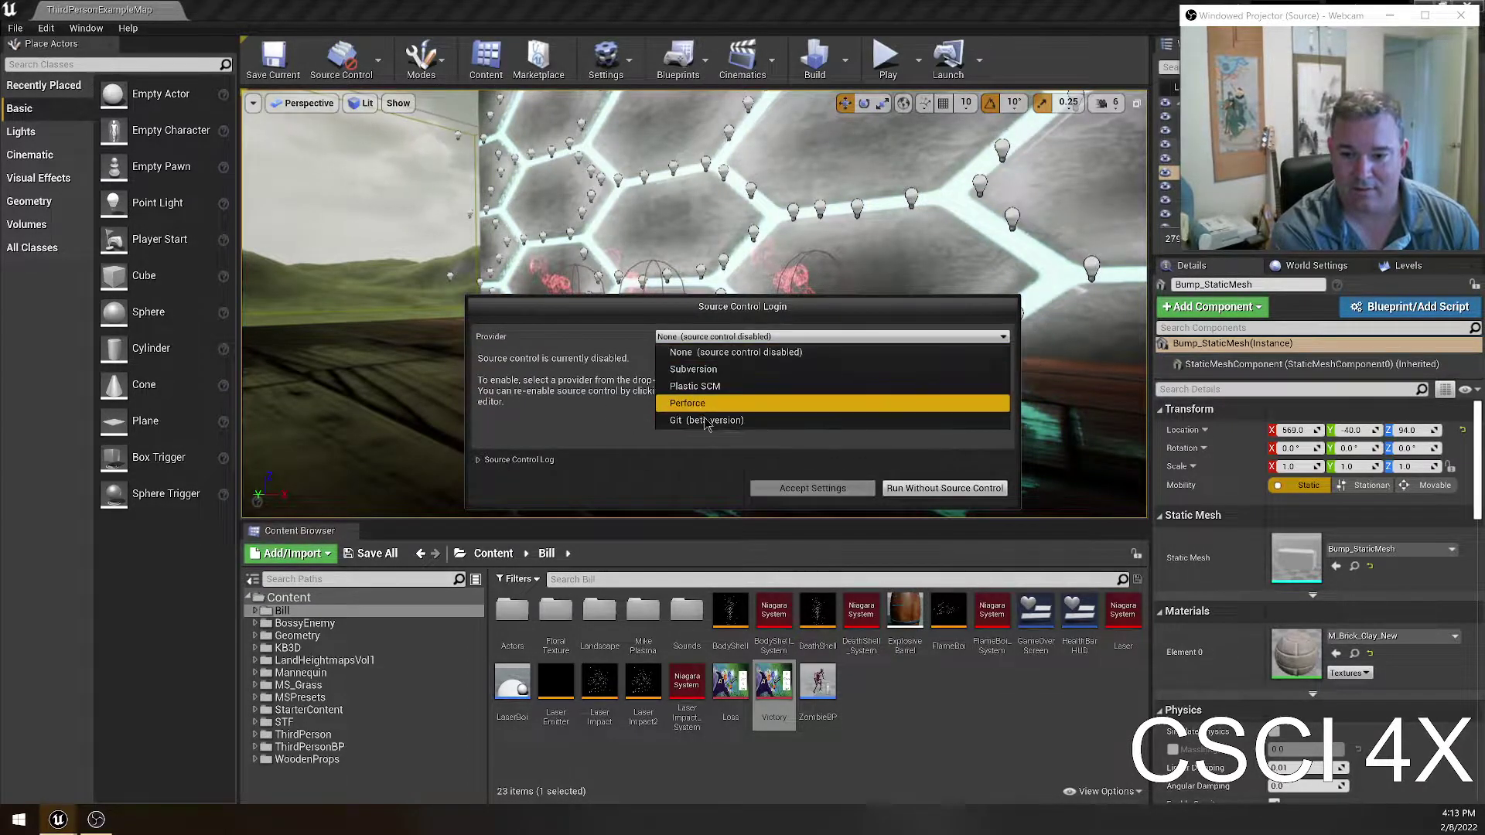
click(692, 440)
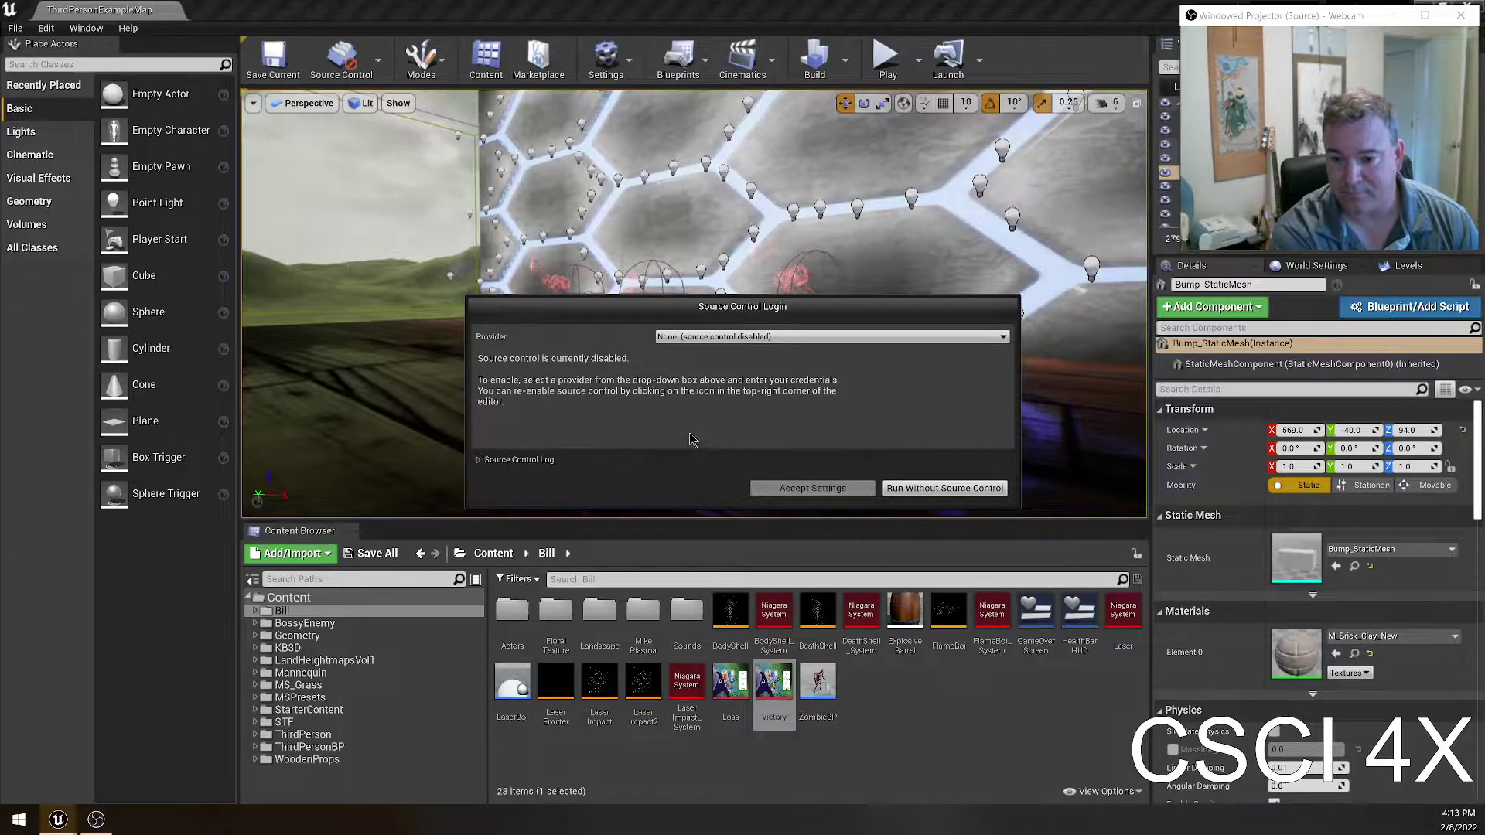
click(699, 338)
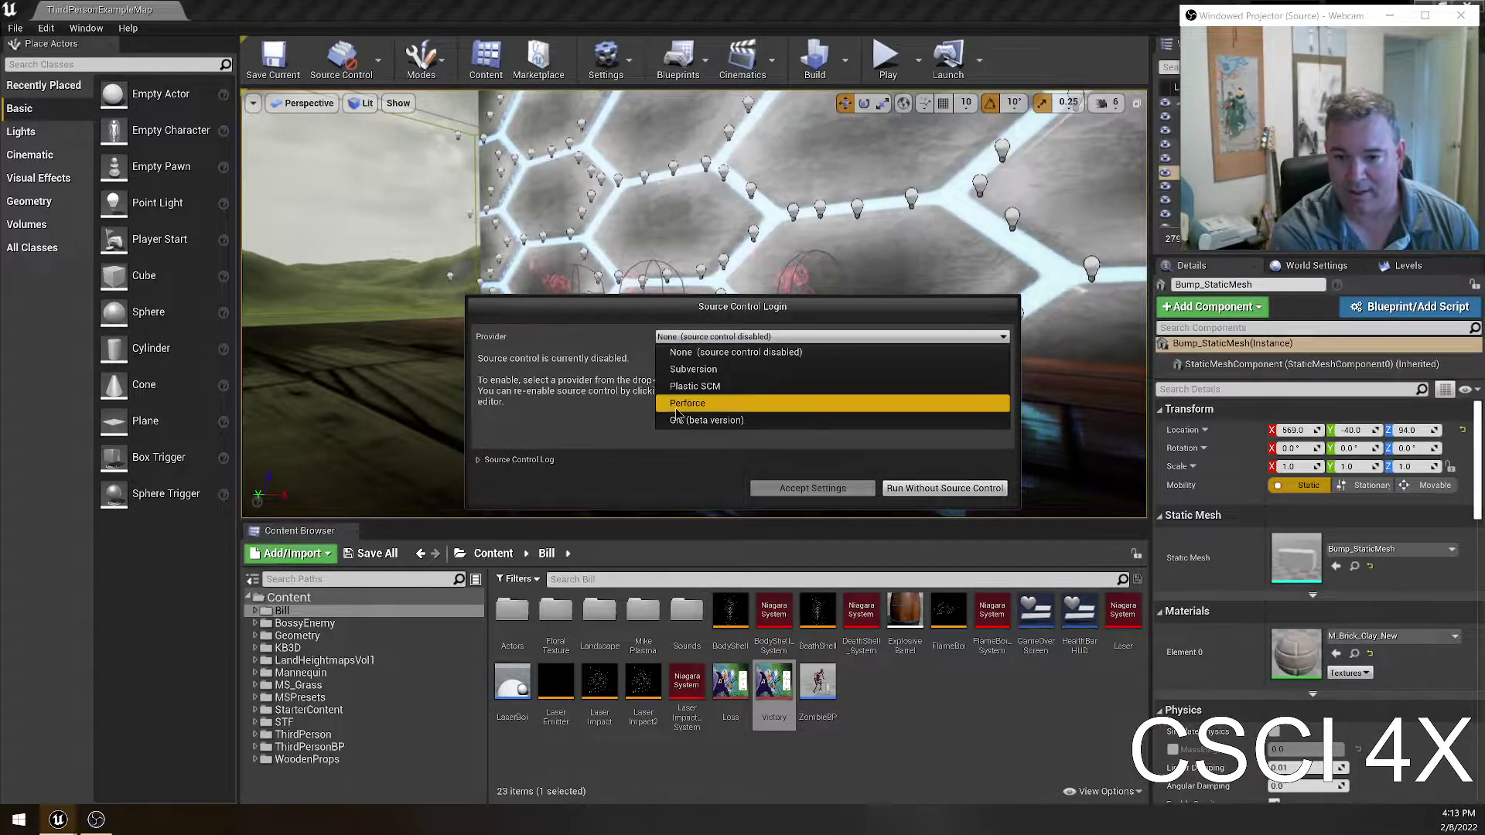
click(820, 458)
click(944, 488)
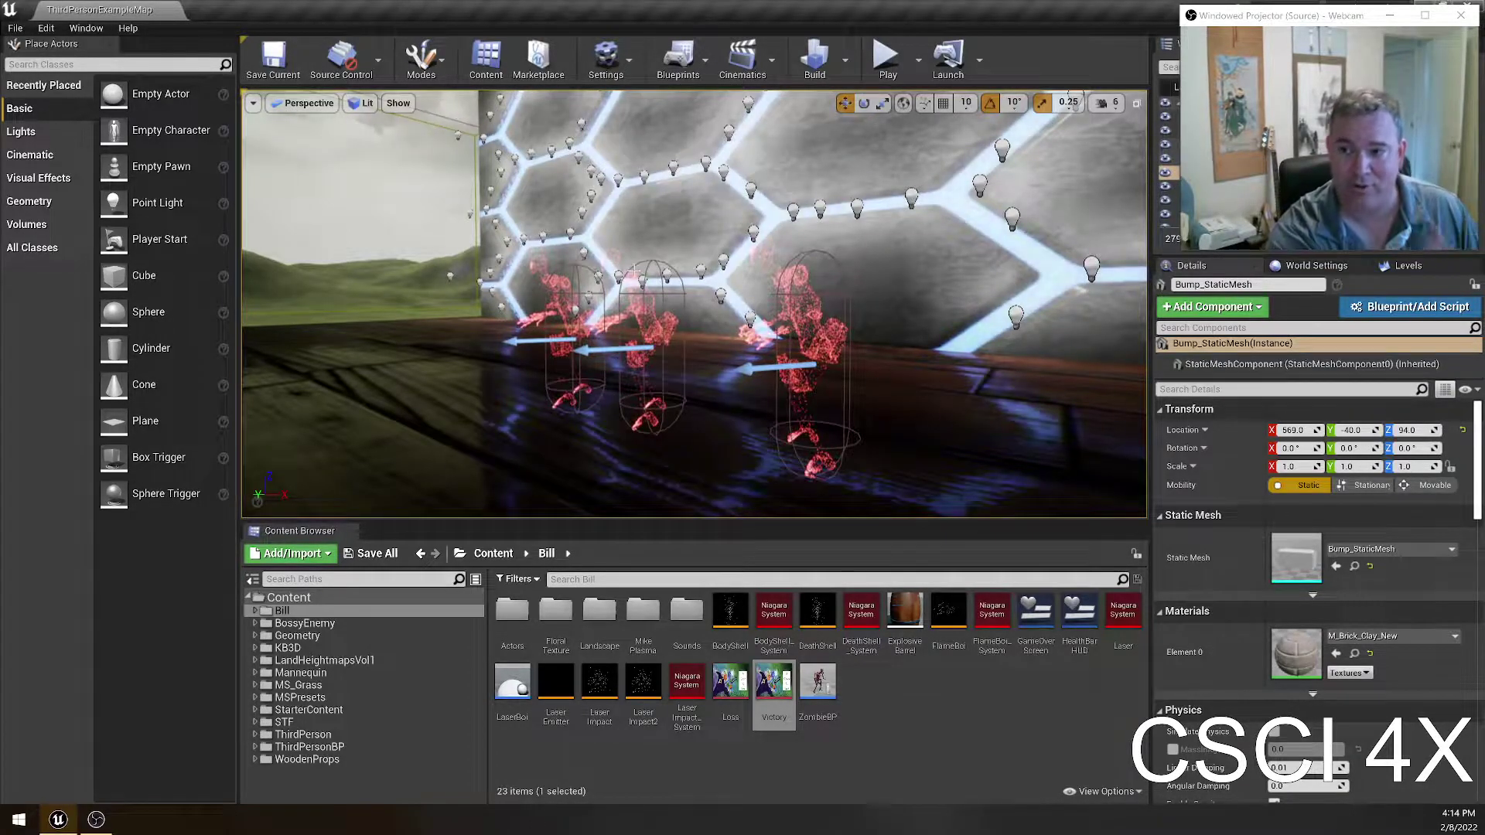
- Place a box trigger on the arena floor near the player character and enlarge it to a box extent of 115 on all axes
right_drag(631, 337, 509, 381)
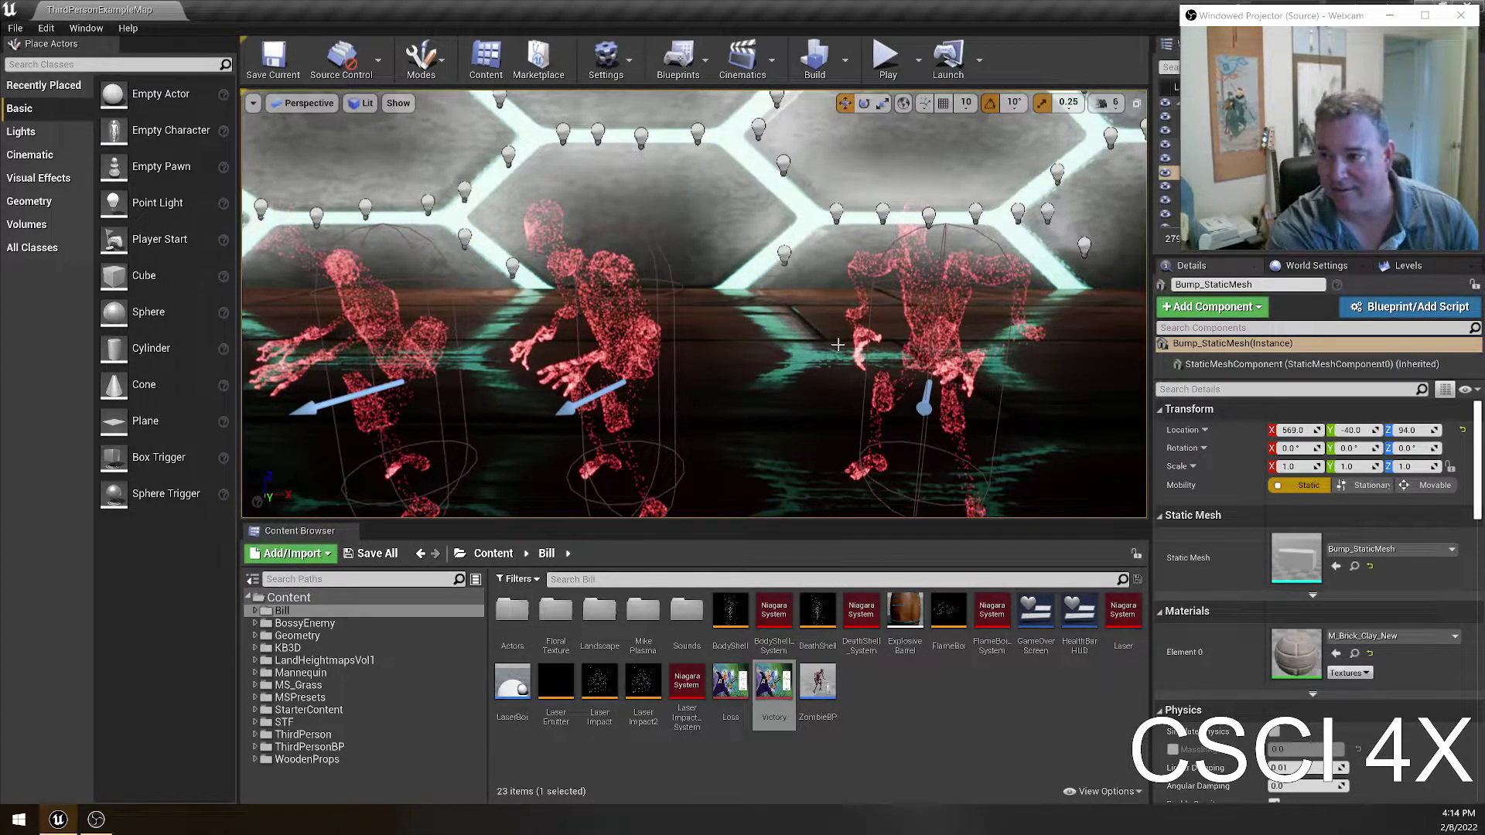
right_drag(929, 387, 836, 387)
drag(116, 459, 619, 288)
key(e)
key(r)
- Convert the box trigger into a new TriggerBox subclass blueprint named Explosion_Trigger in the Bill folder
click(1411, 306)
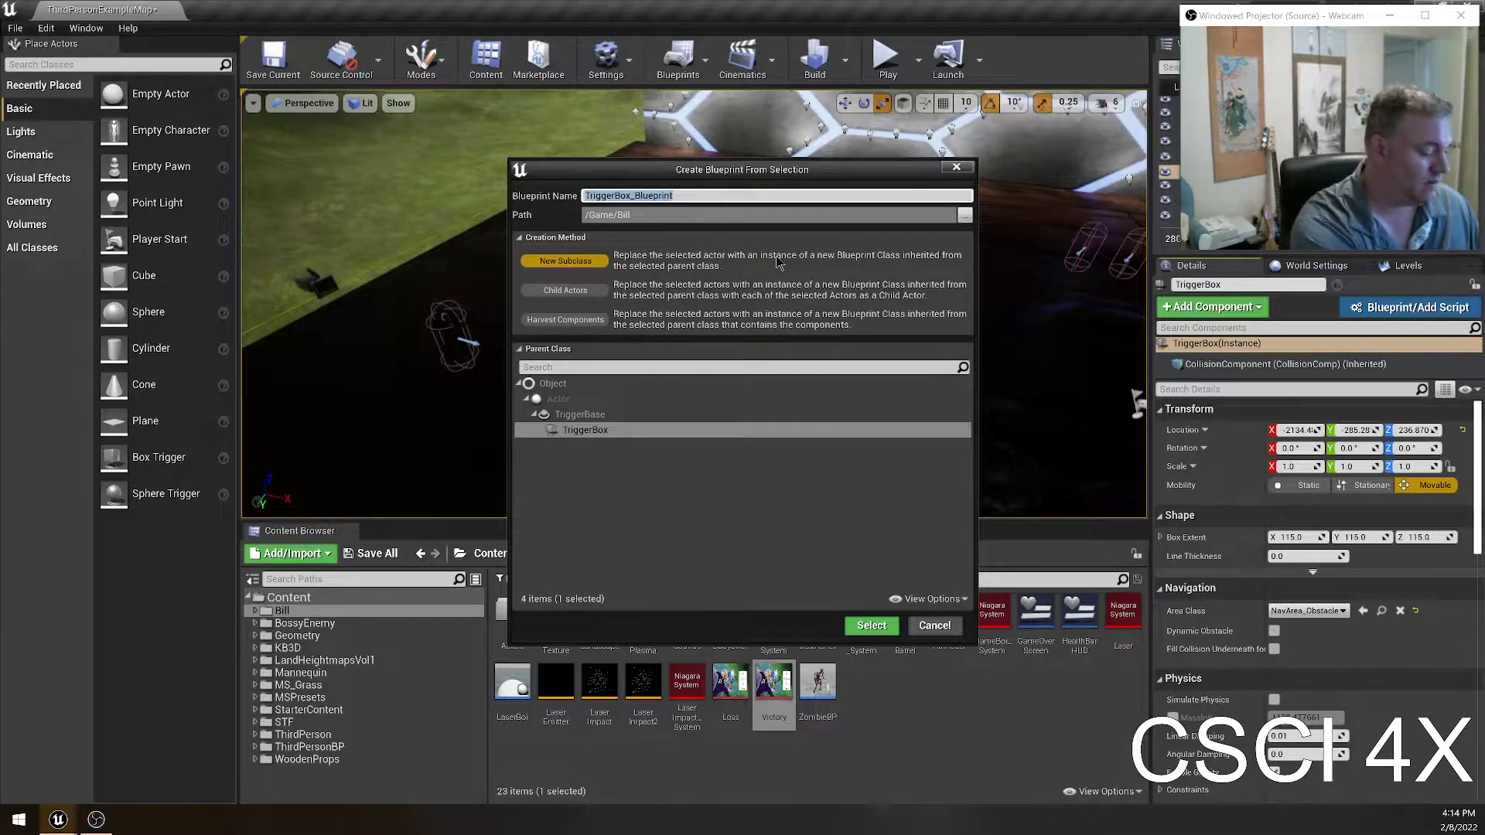
text(Explosion)
key(BackSpace)
text(_Trigger)
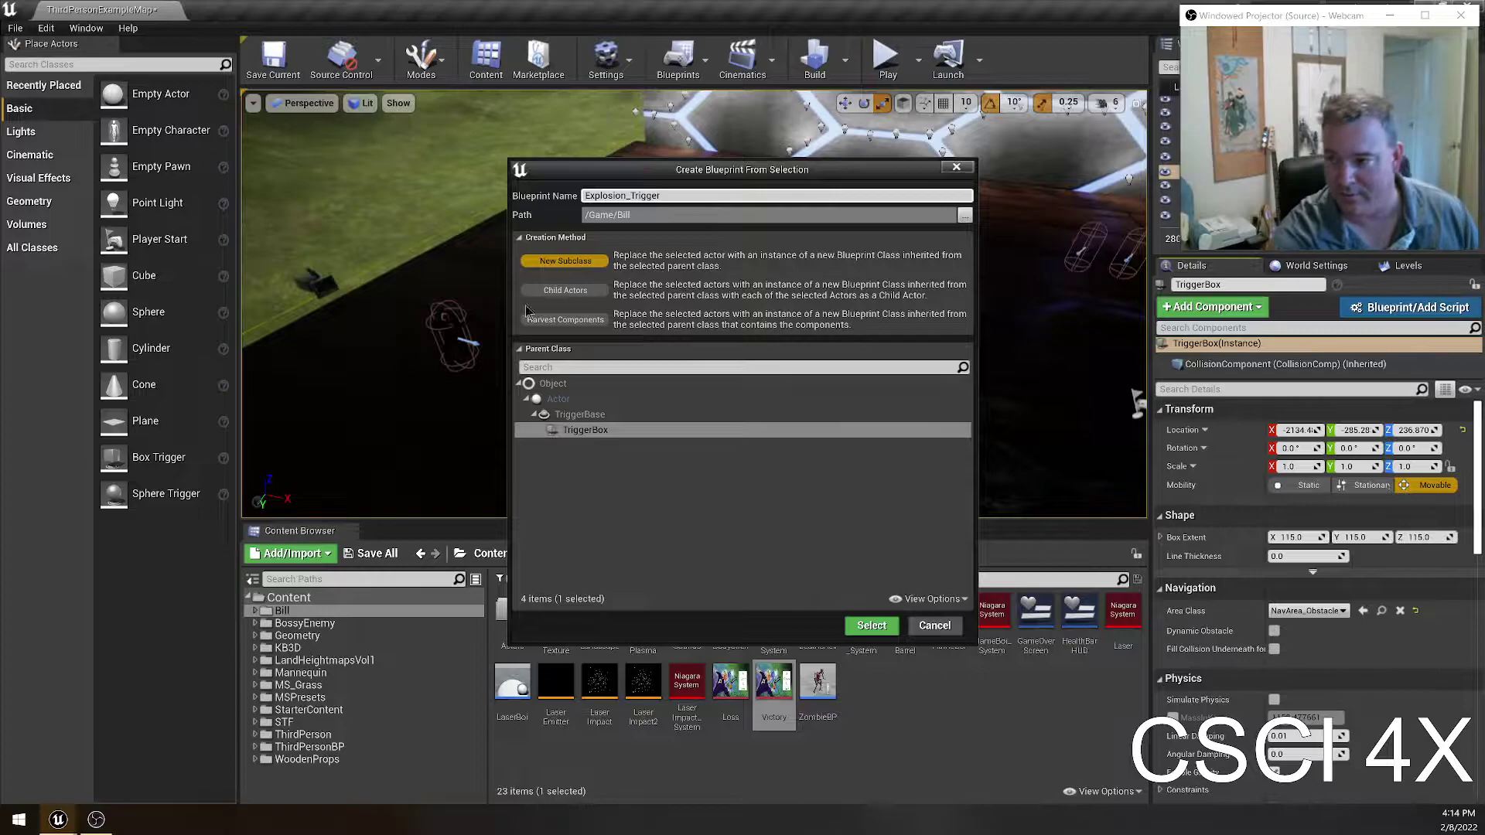
click(872, 625)
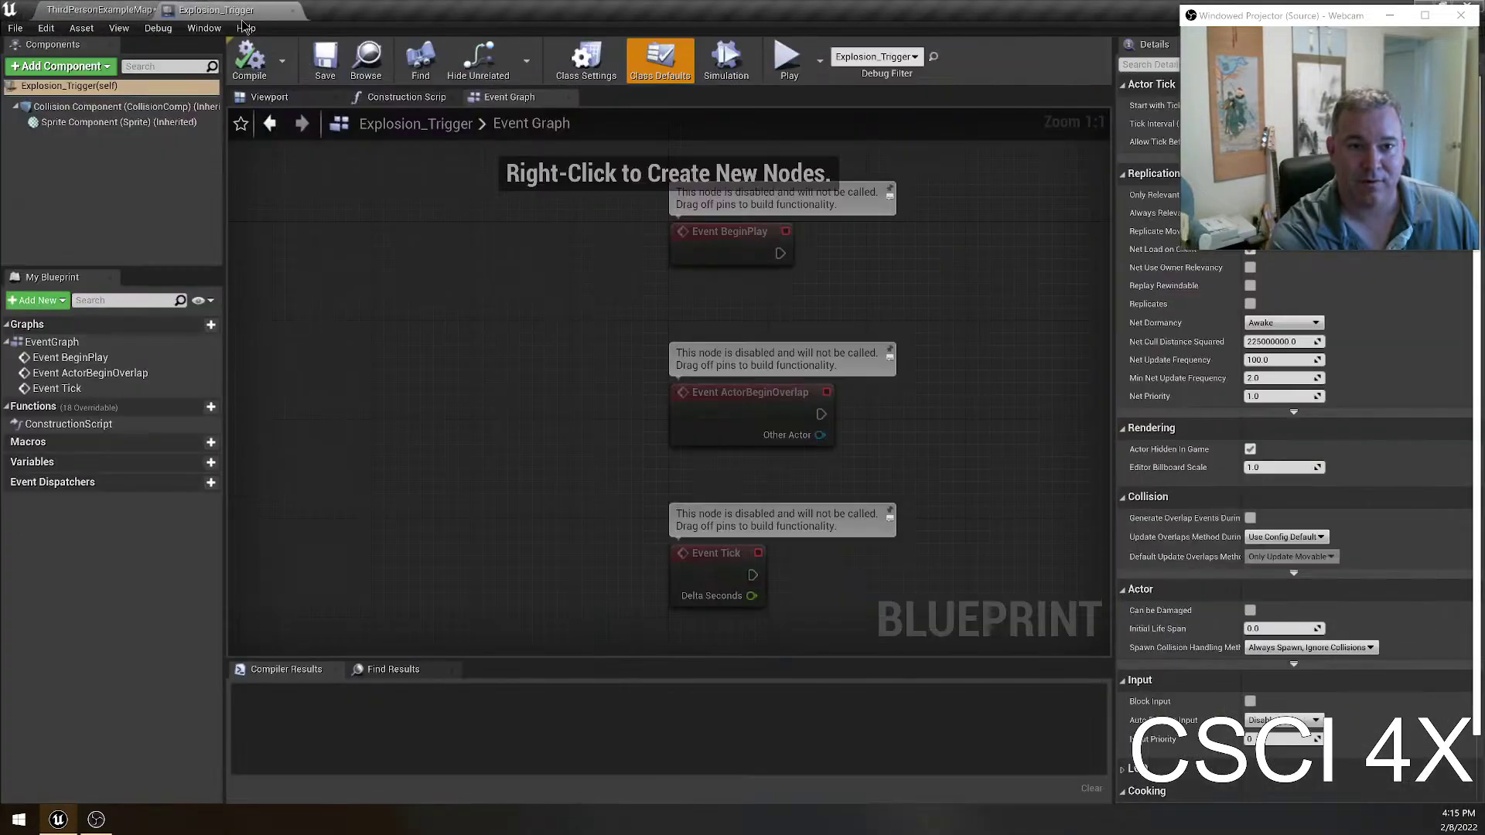
- Add a Spawn Emitter at Location node executed by Event ActorBeginOverlap in the event graph
right_drag(596, 428, 401, 371)
drag(626, 356, 745, 362)
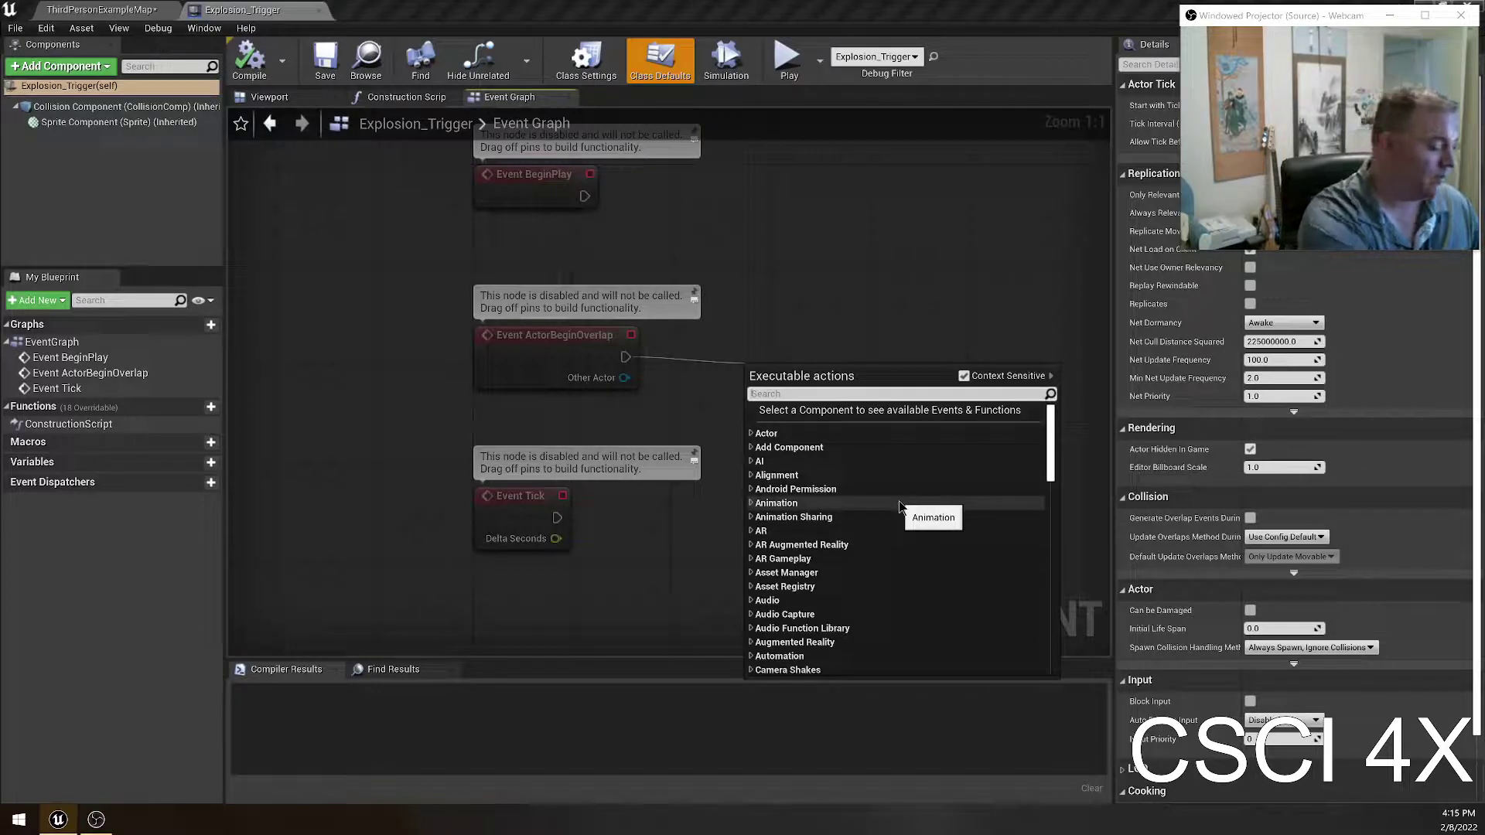
text(spawn emitt)
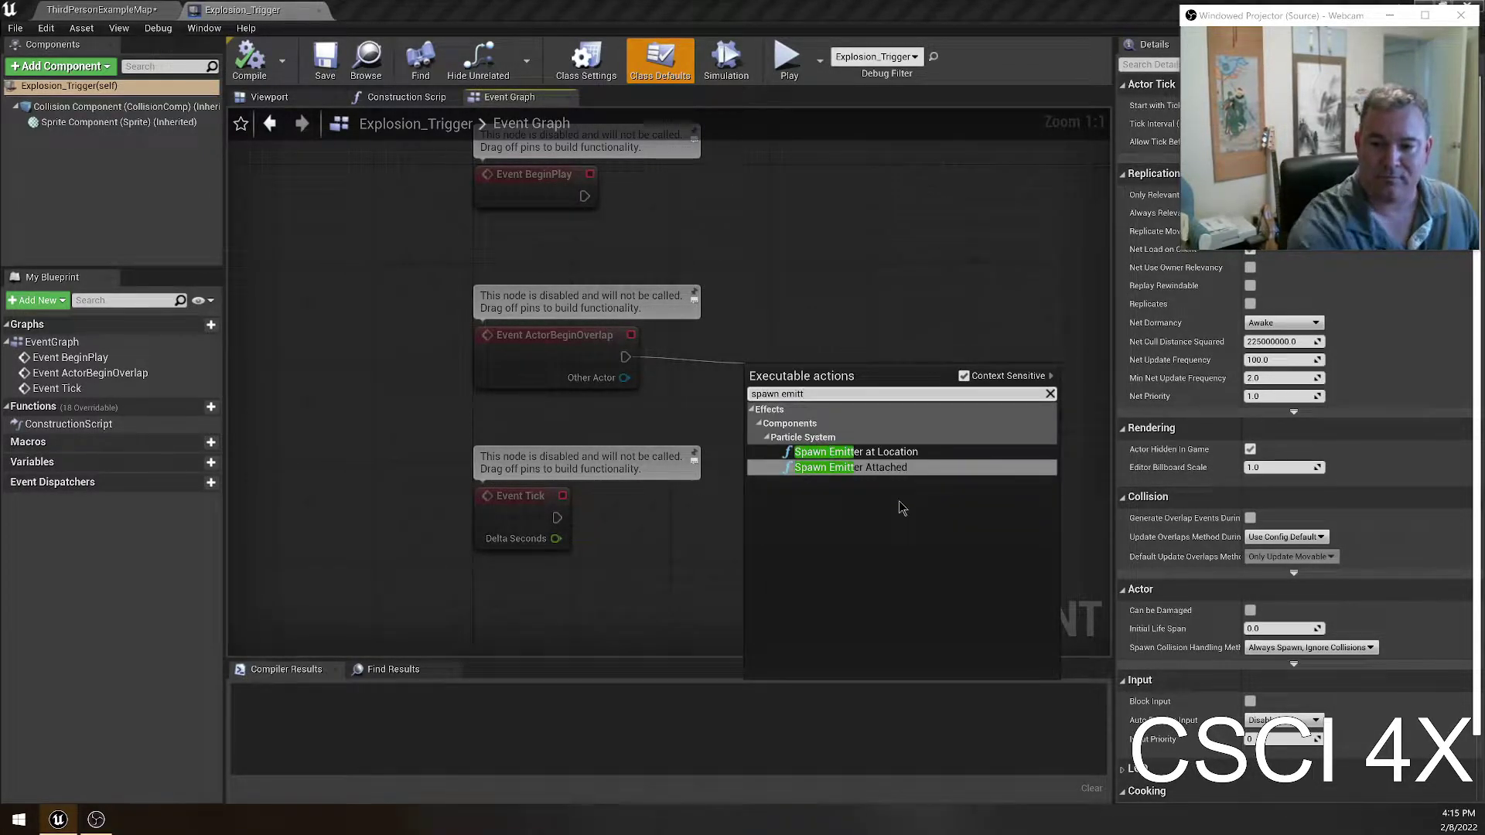
click(843, 452)
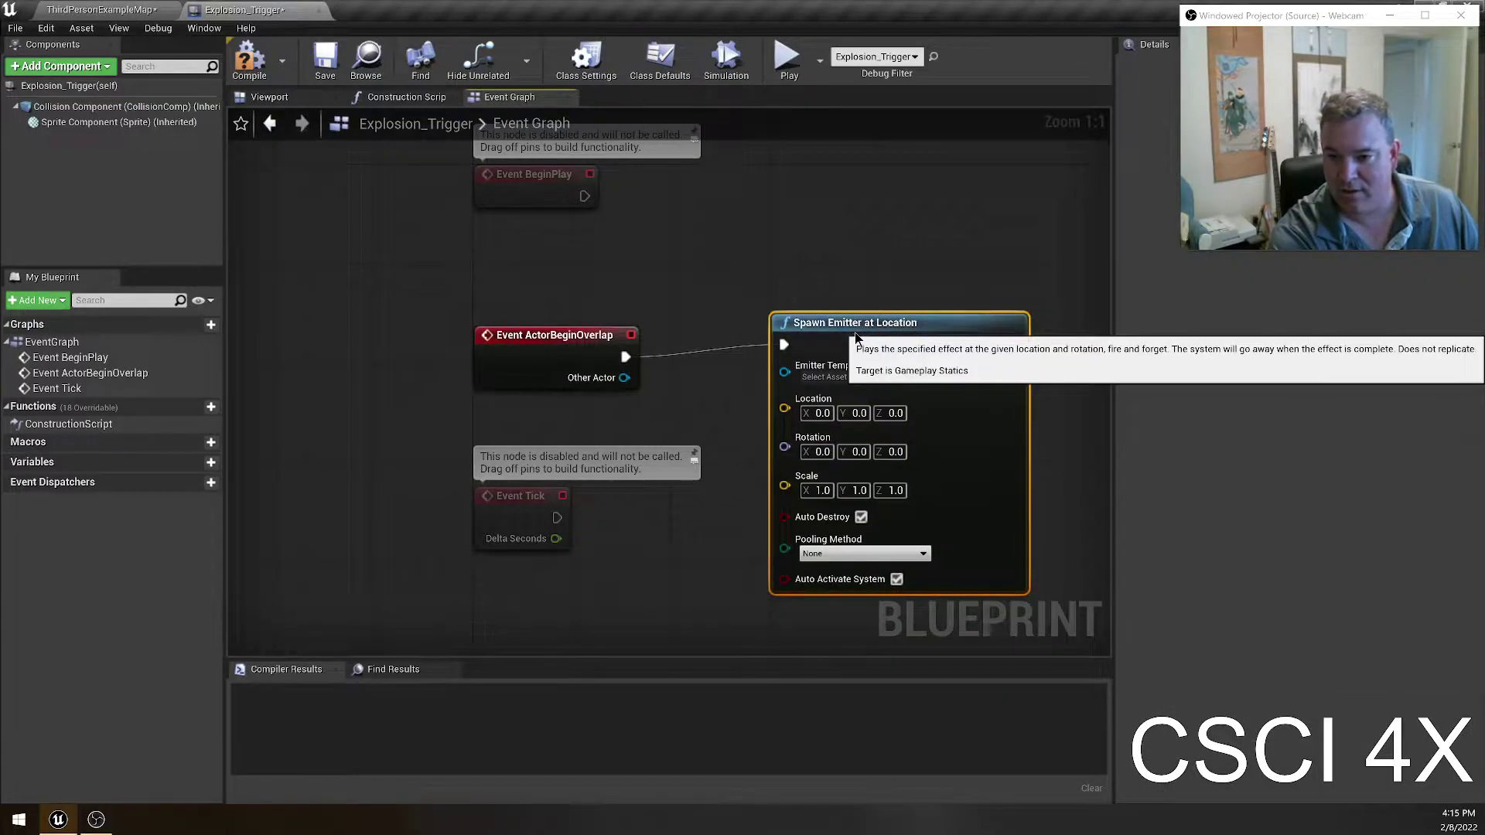
drag(624, 379, 670, 412)
text(get loc)
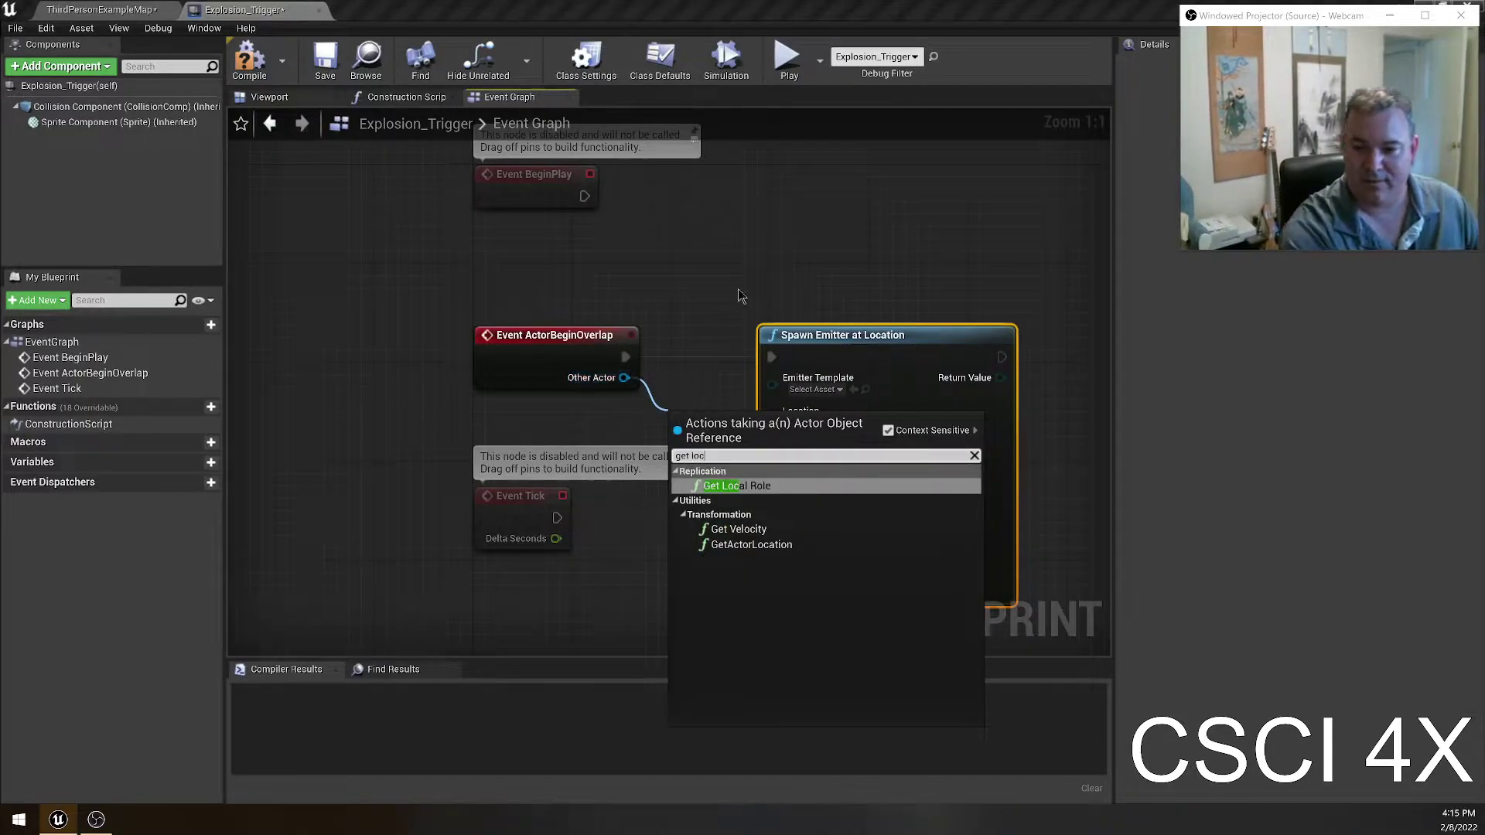
click(695, 240)
- Get the Collision Component's world location with GetWorldLocation and feed it into the Location input of Spawn Emitter at Location
click(124, 106)
drag(116, 106, 505, 297)
text(get world loc)
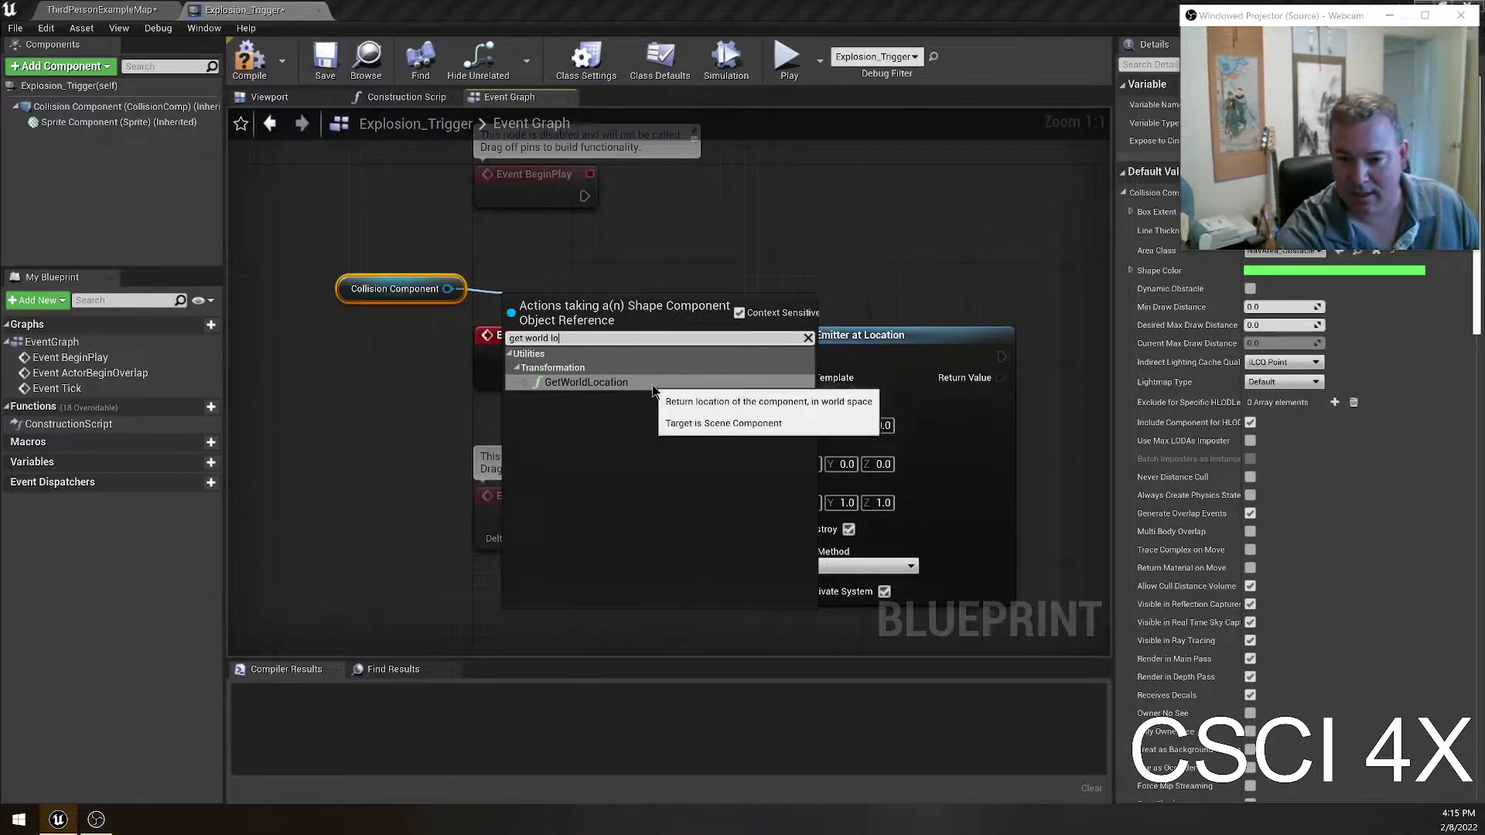
click(656, 385)
drag(633, 277, 772, 421)
mouse_move(560, 250)
mouse_down()
mouse_move(583, 295)
mouse_move(584, 263)
mouse_up()
- Set the emitter template to P_Explosion, then compile and save the Explosion_Trigger blueprint
click(844, 388)
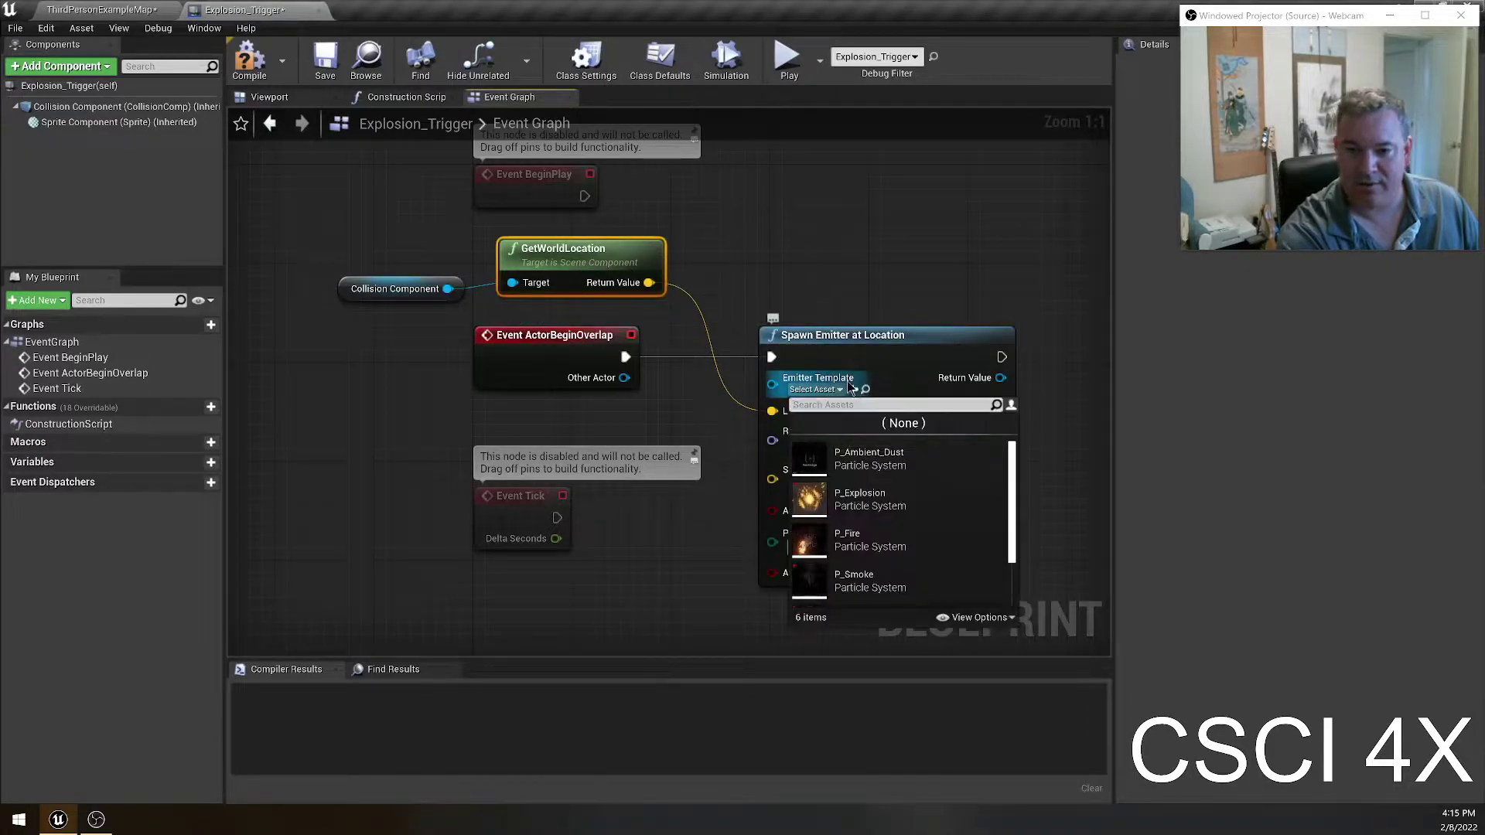
text(explo)
click(911, 462)
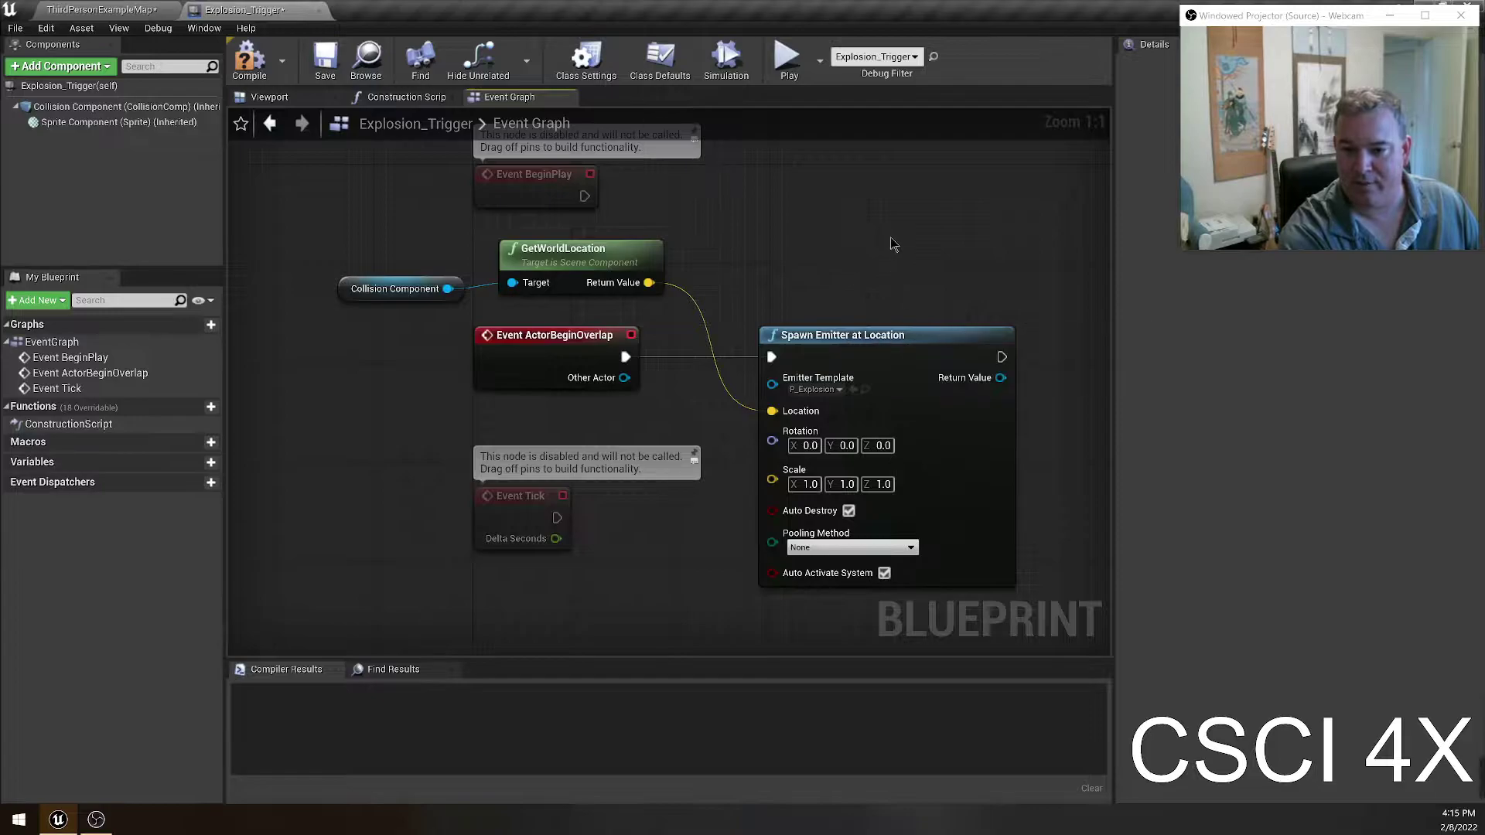
click(245, 61)
click(325, 58)
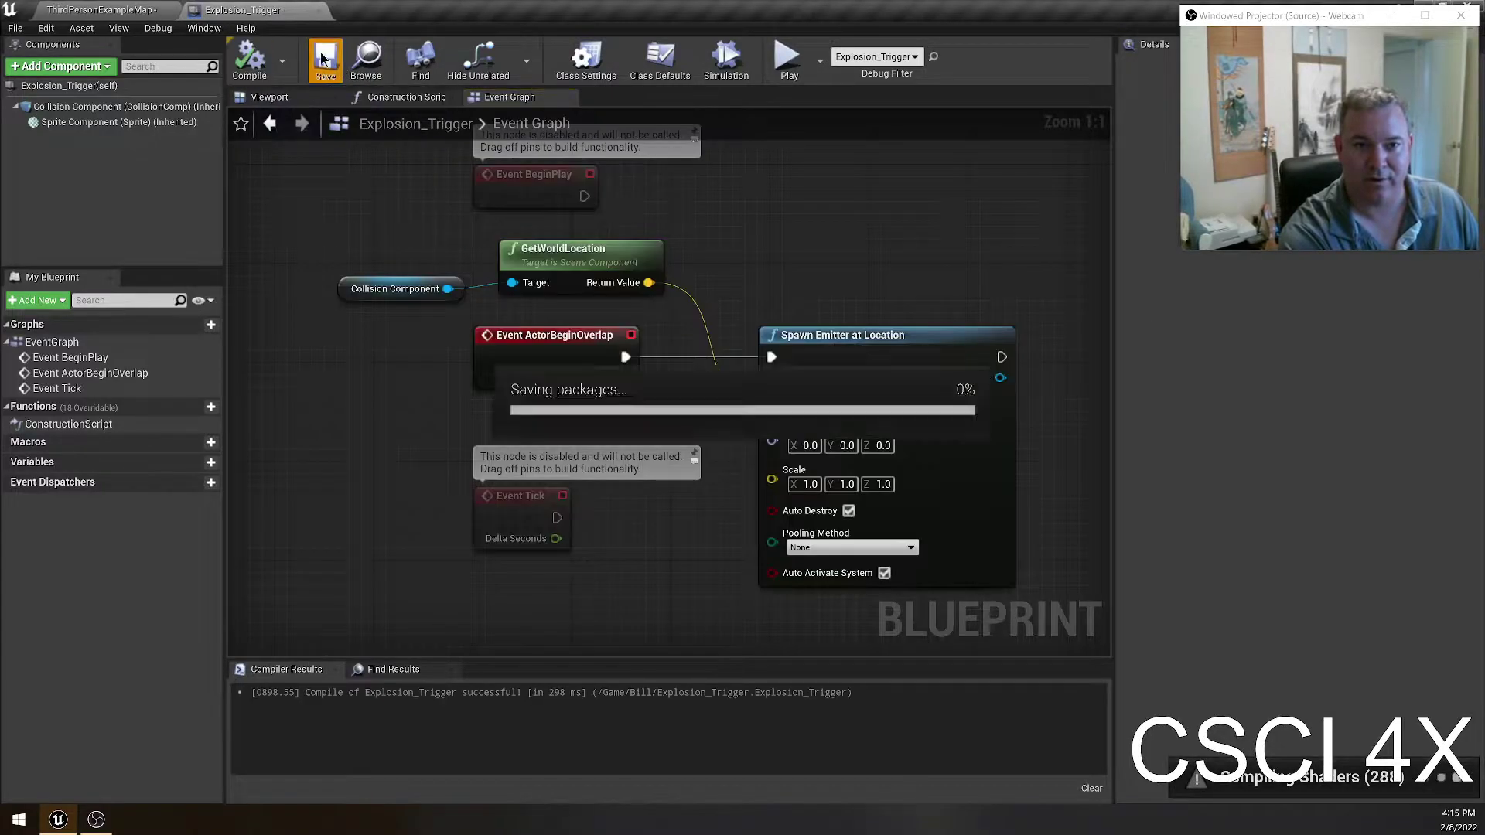
- Playtest the level from ThirdPersonExampleMap, running around the arena among the laser zombies to try the explosion trigger, and end the session
click(101, 9)
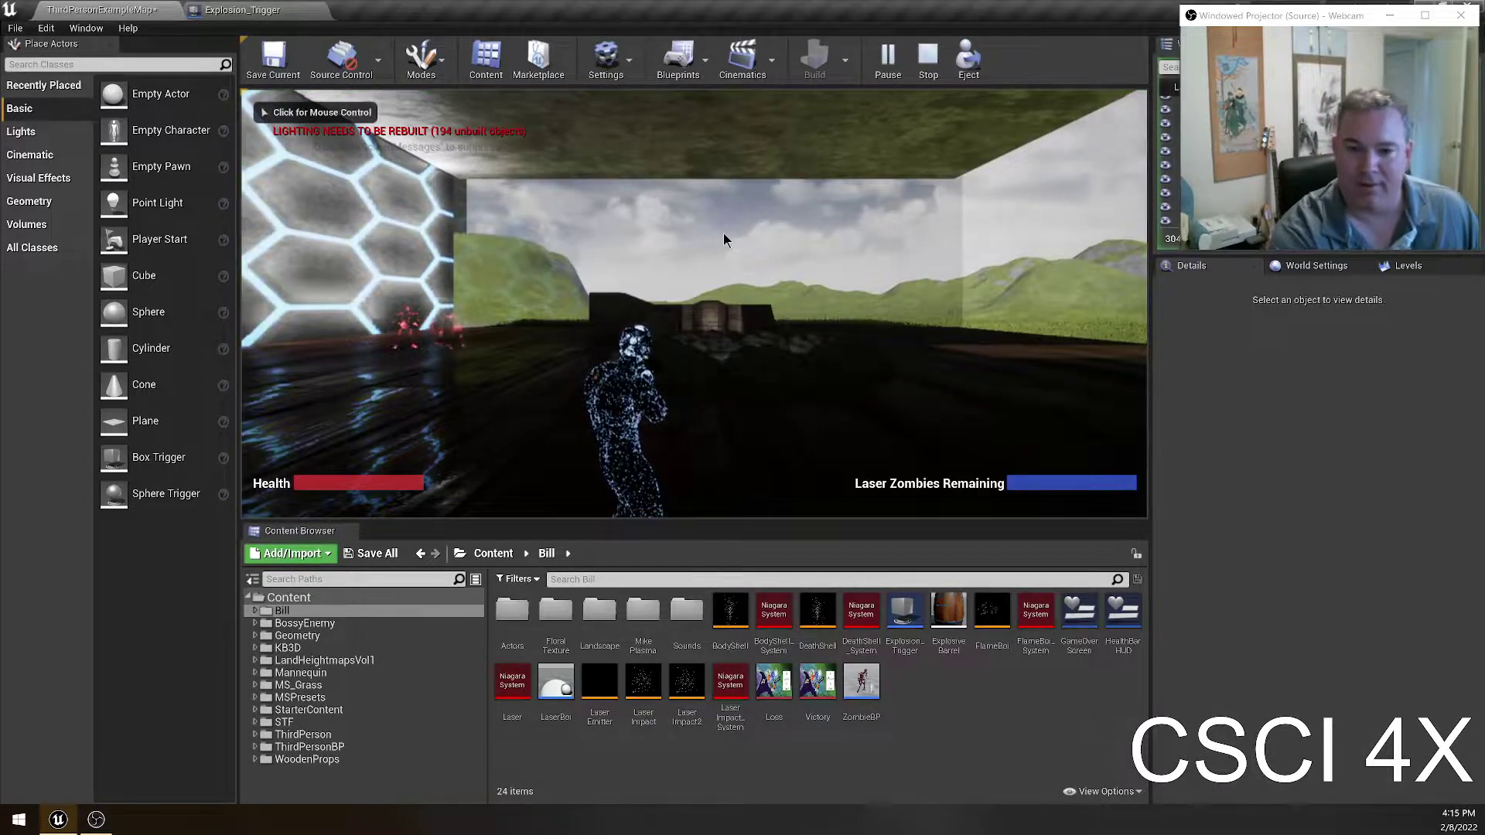
click(724, 239)
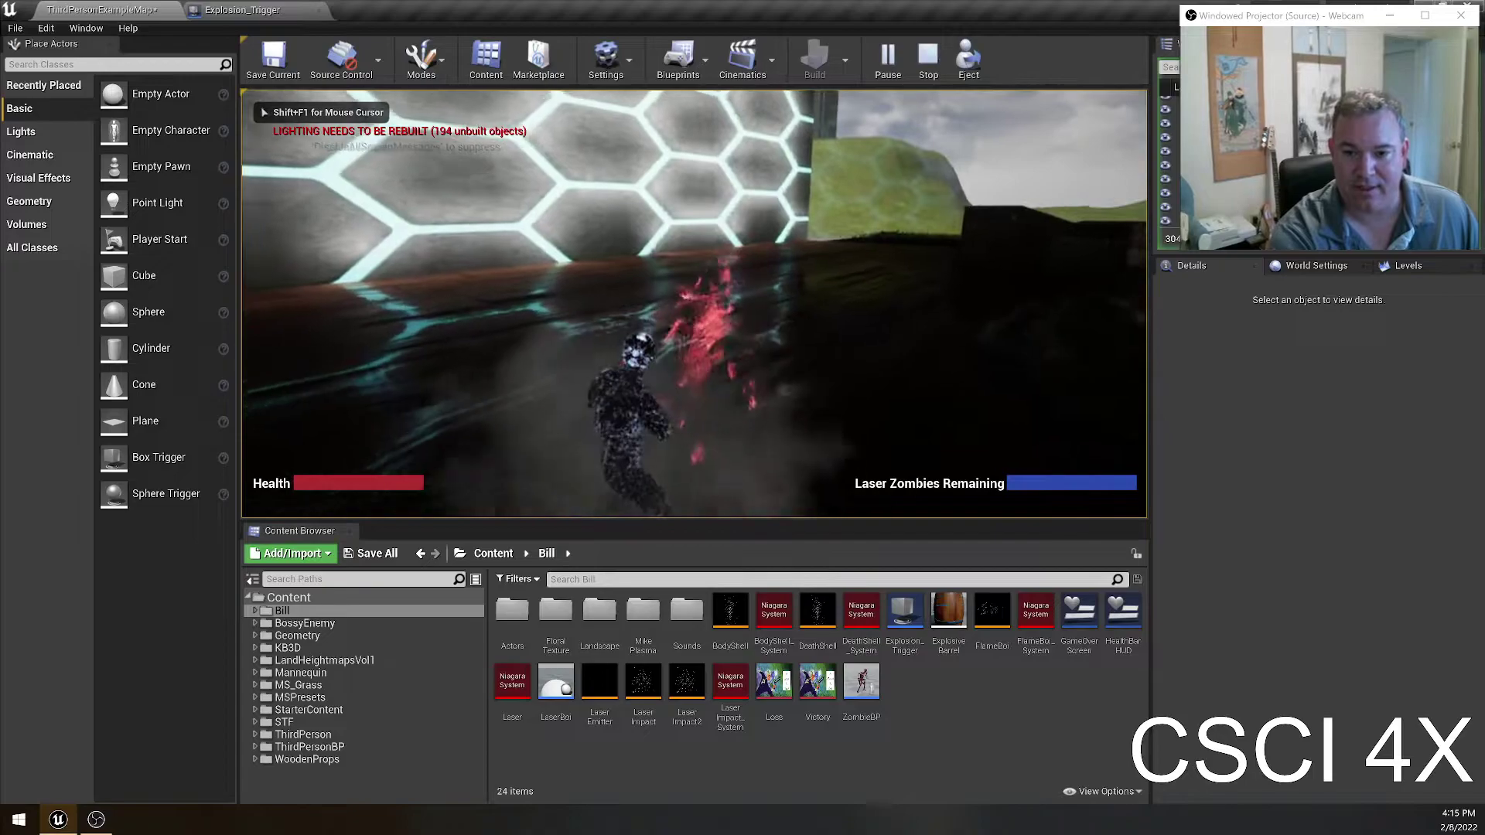
key(w)
key(w)
key(w)
key(w)
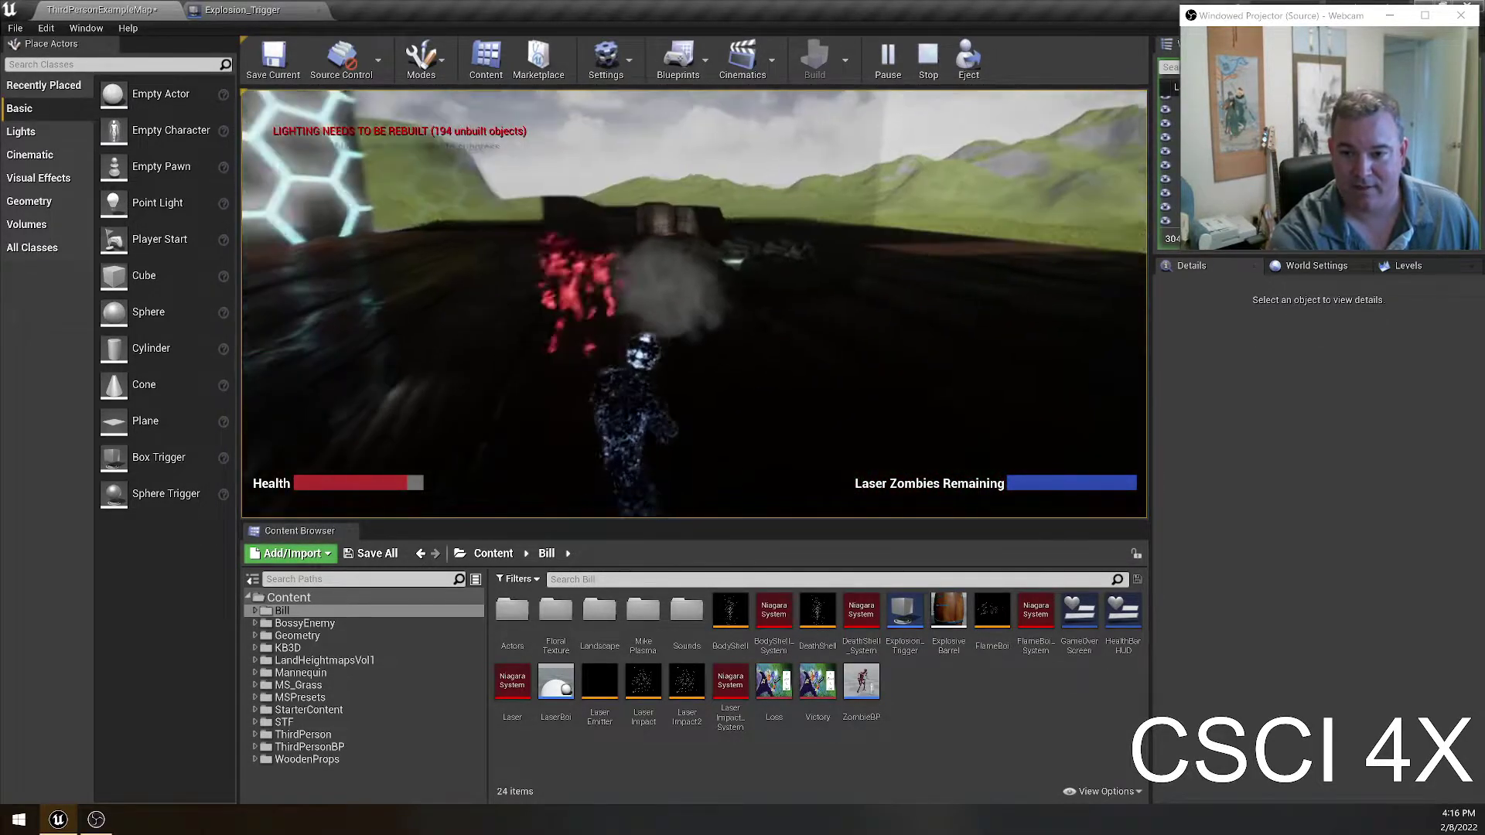
key(w)
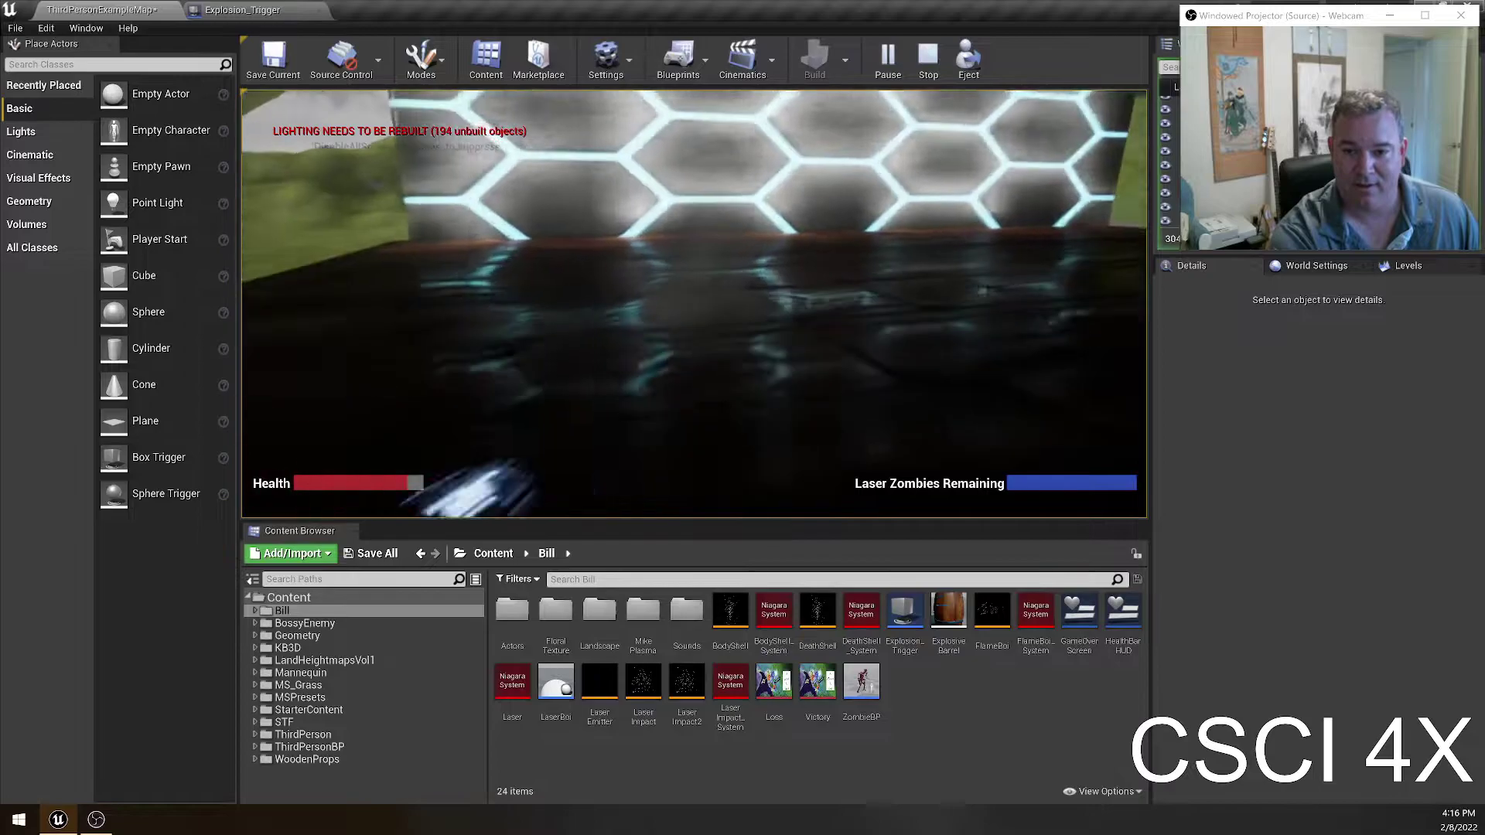
key(w)
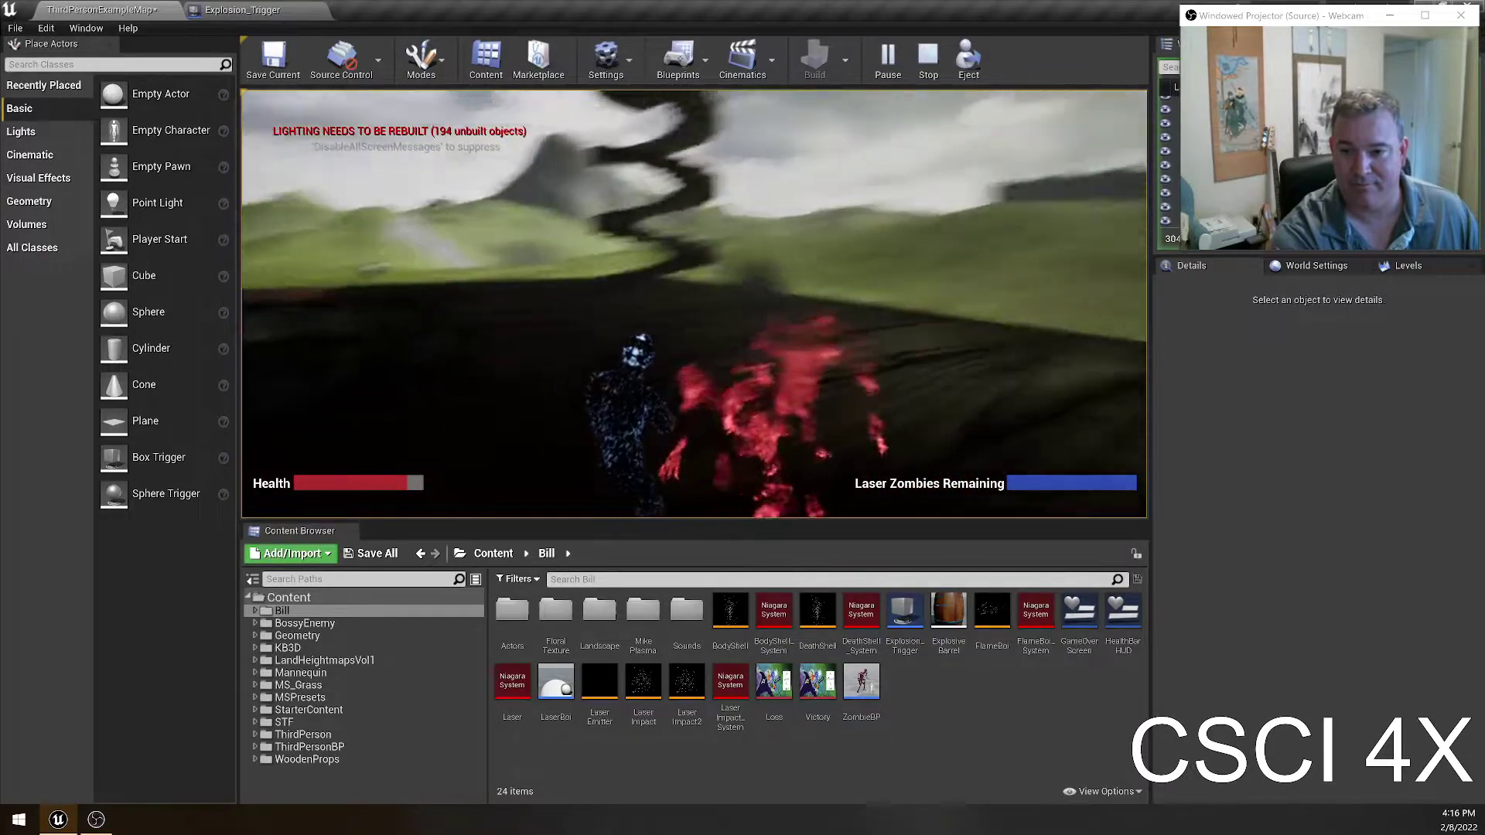
key(w)
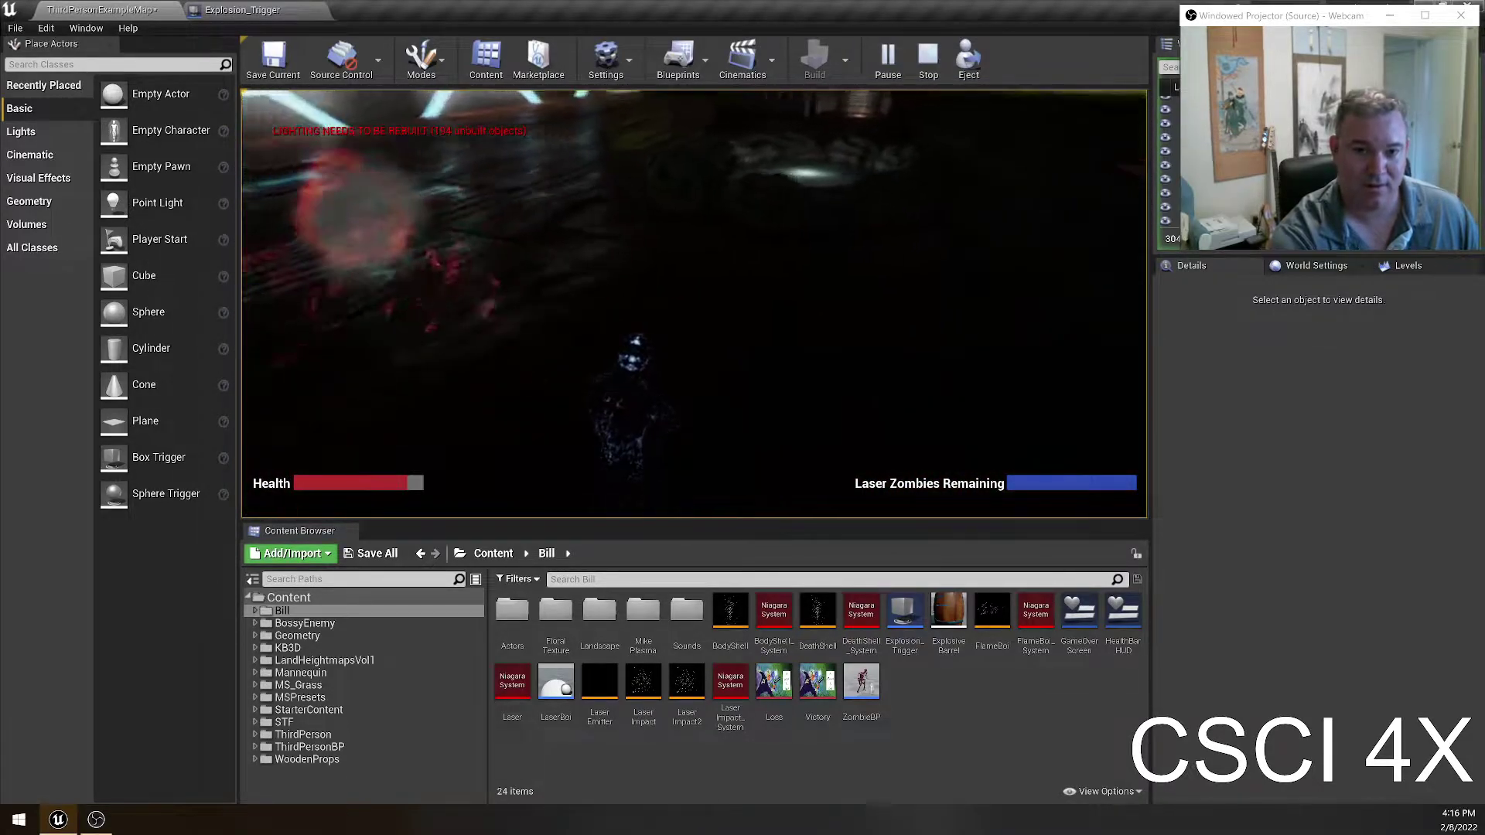
key(w)
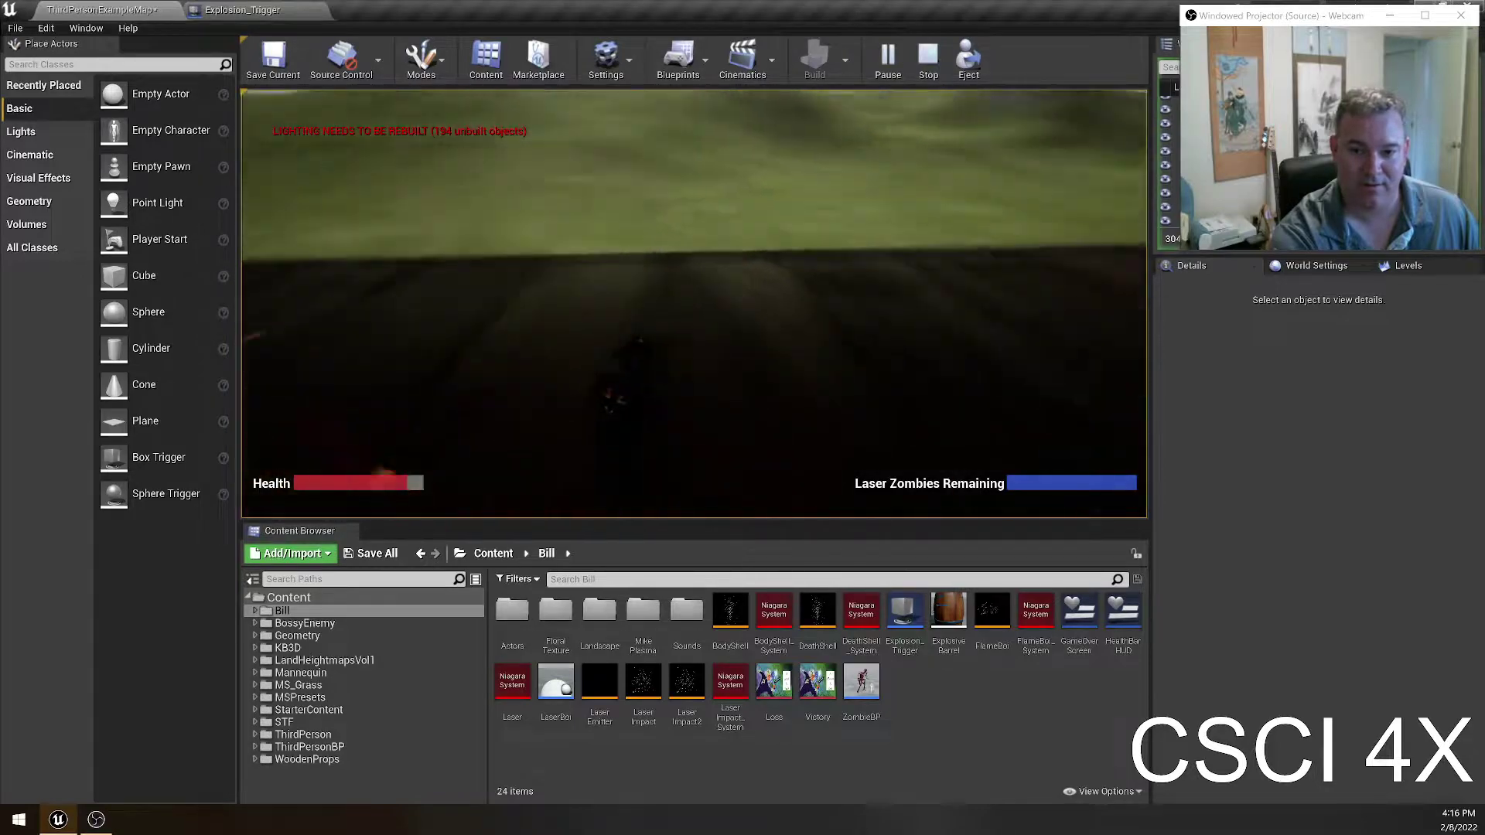
key(w)
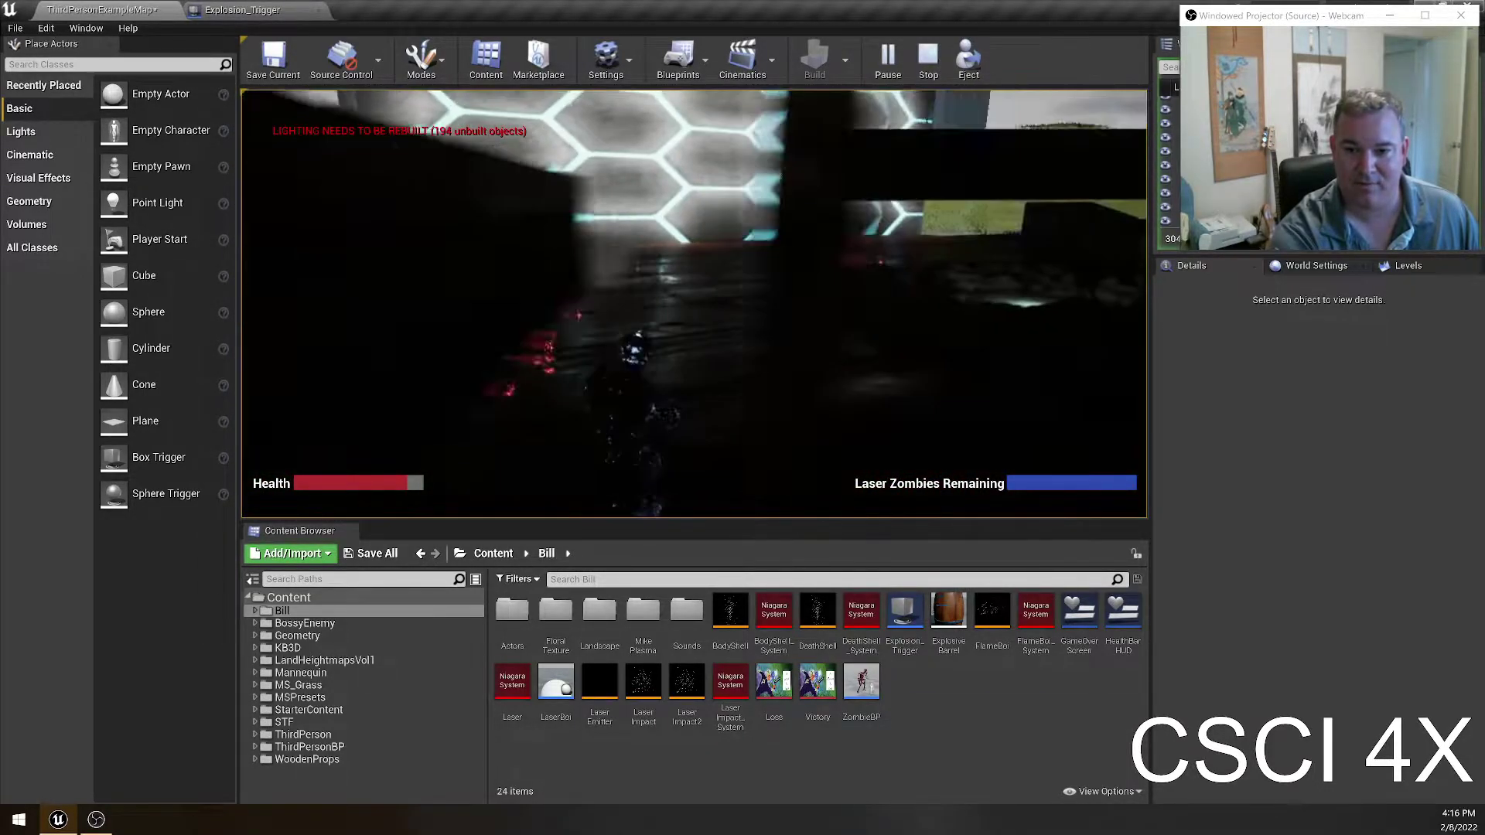
key(Escape)
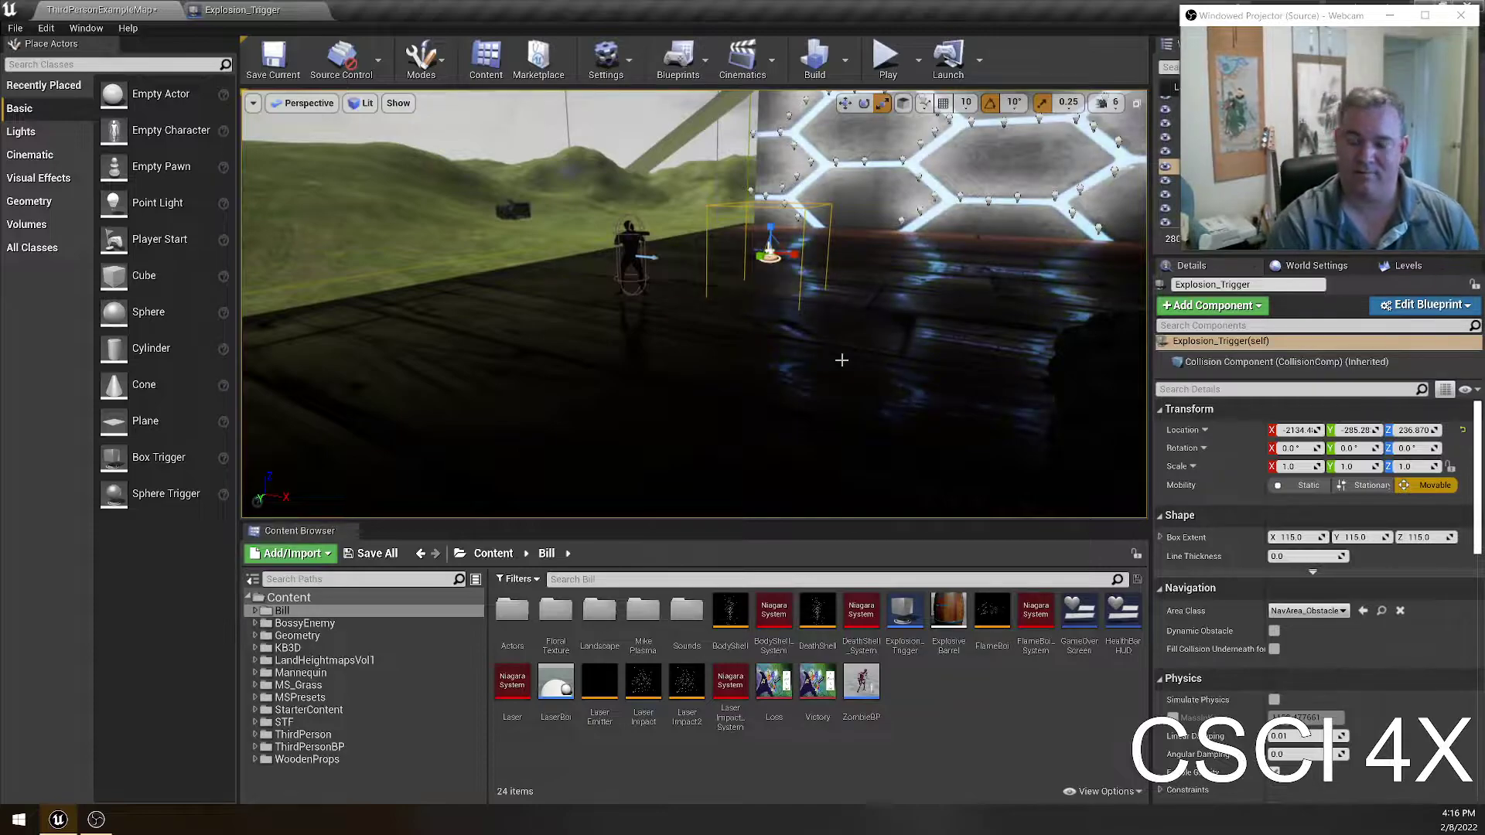
- Undo the last node move and delete the Explosion_Trigger instance from the level
key(ctrl+z)
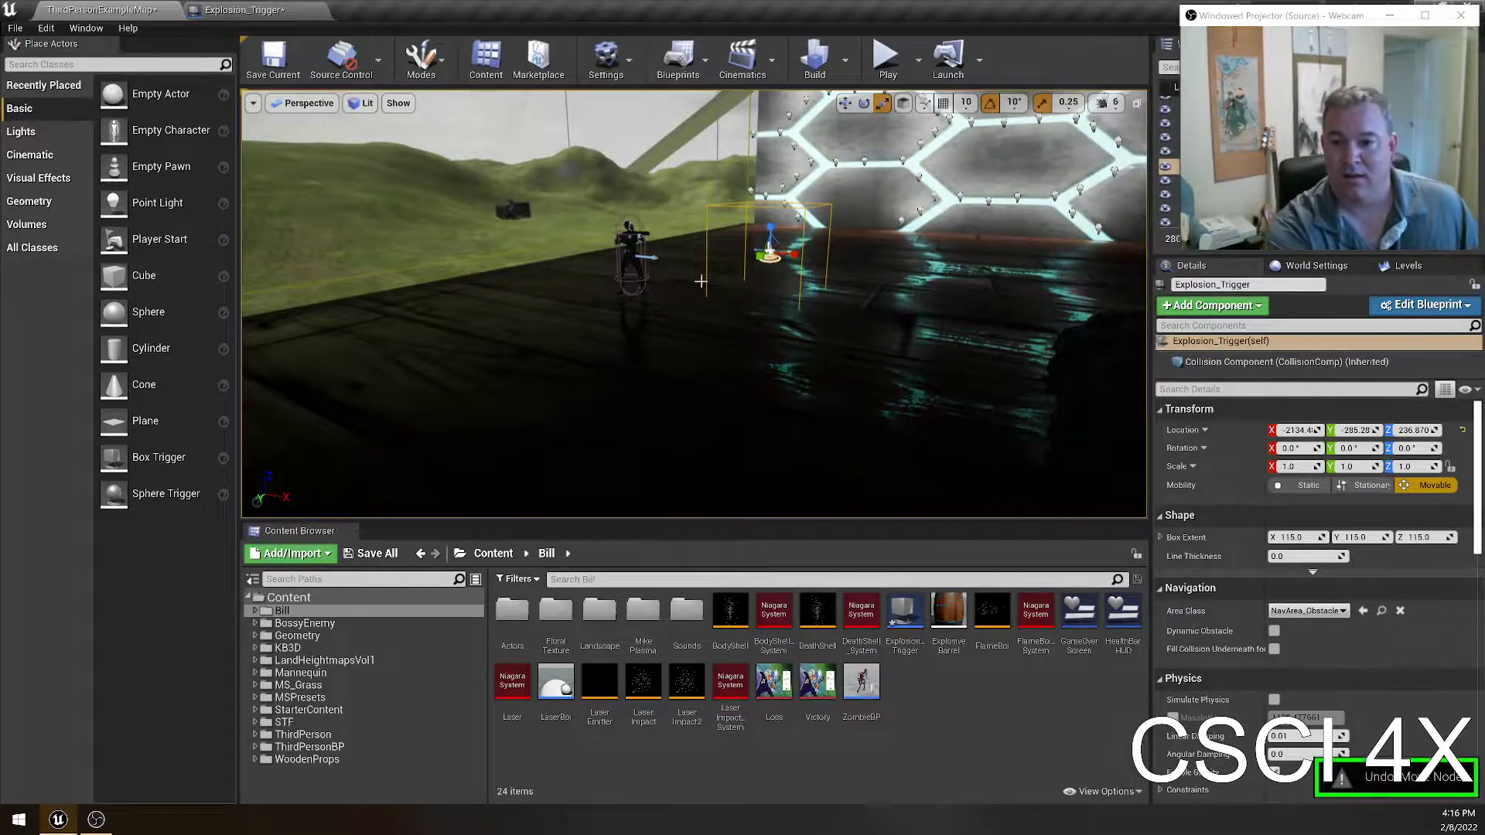
key(Delete)
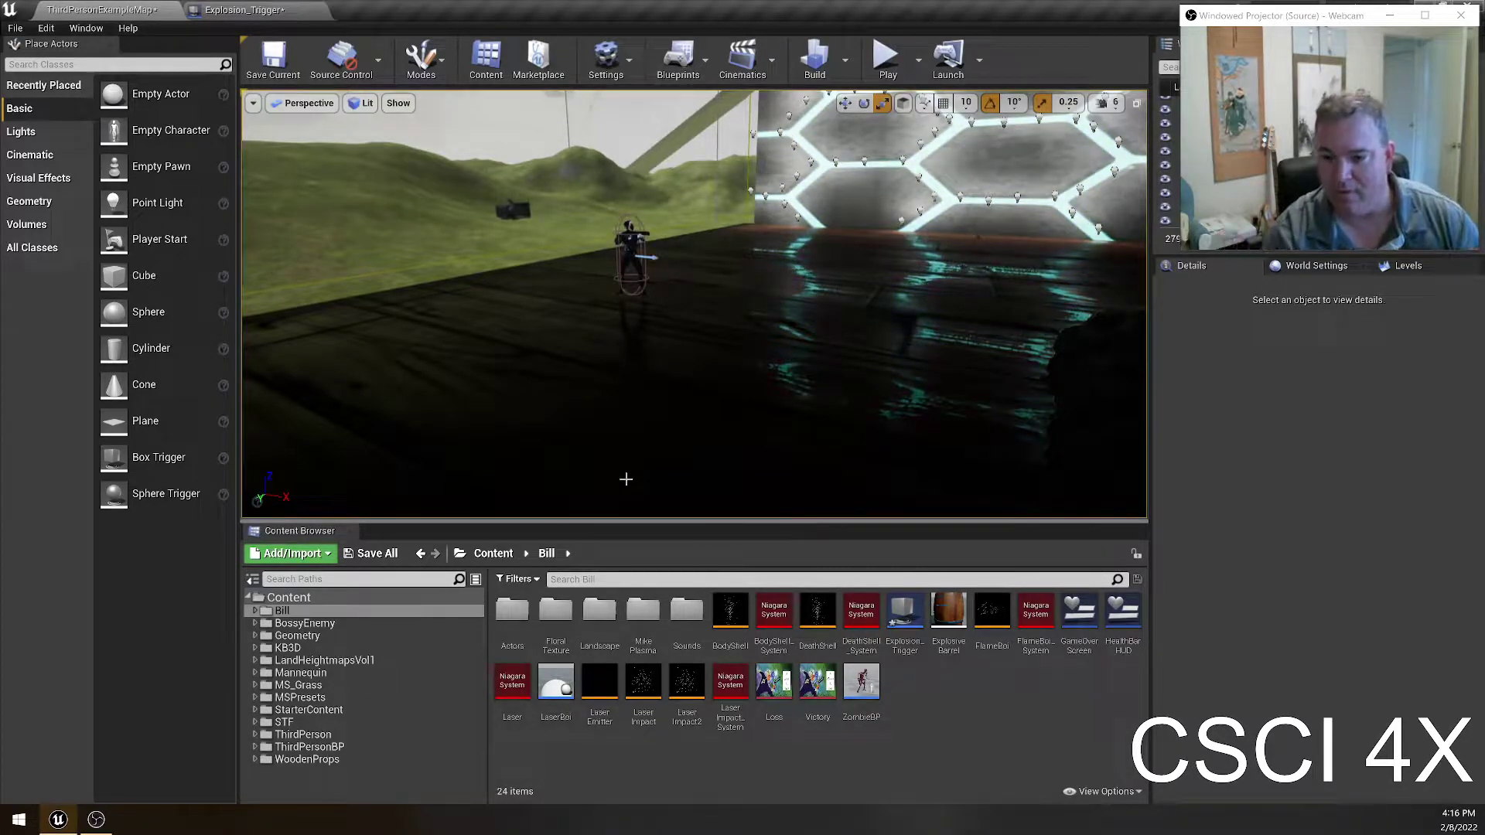
click(1344, 785)
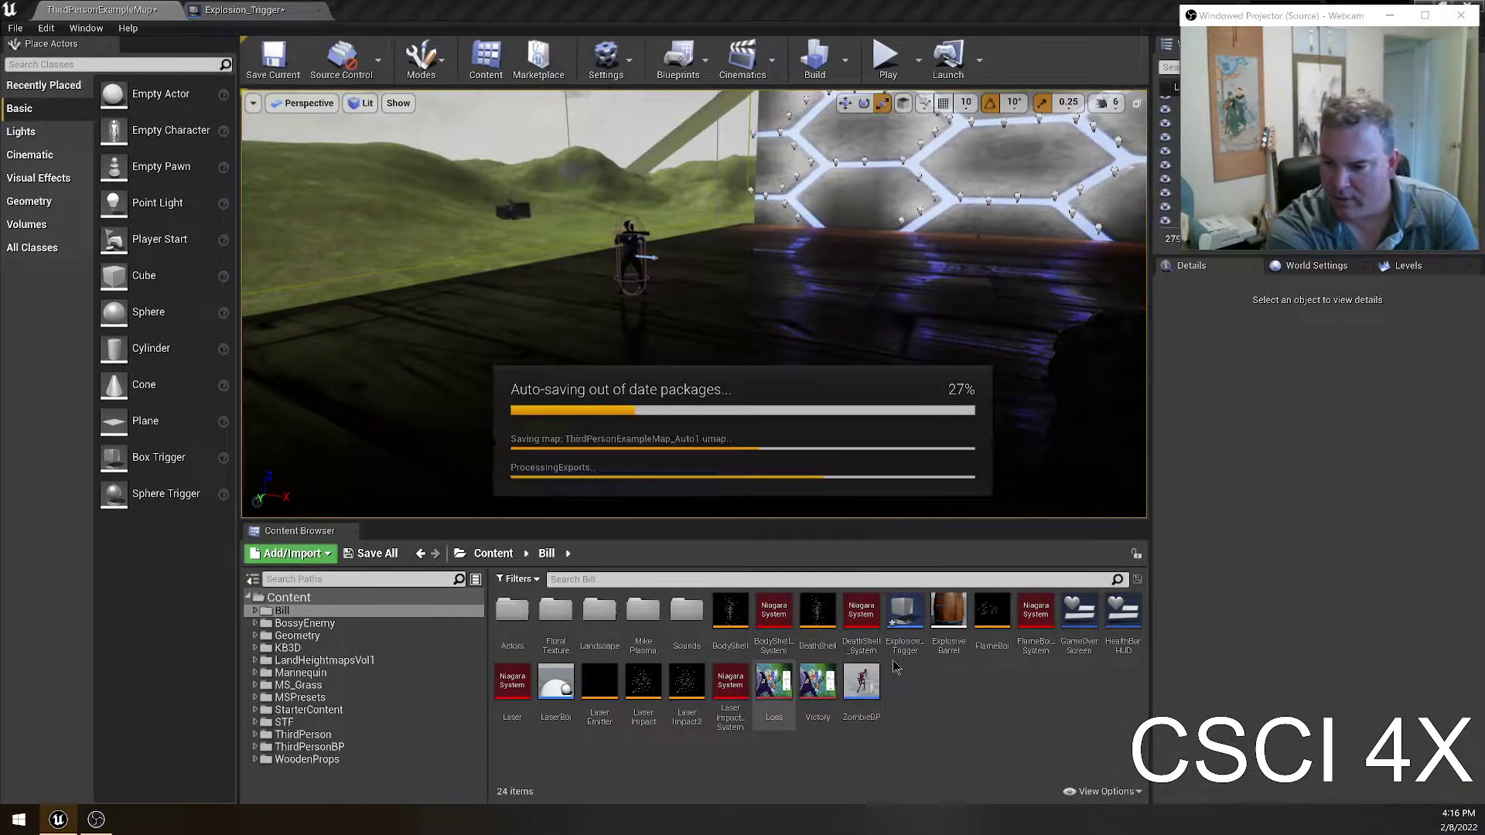
- Open the FlameBoi emitter from the Bill folder and examine its particle burst in the preview
double_click(990, 615)
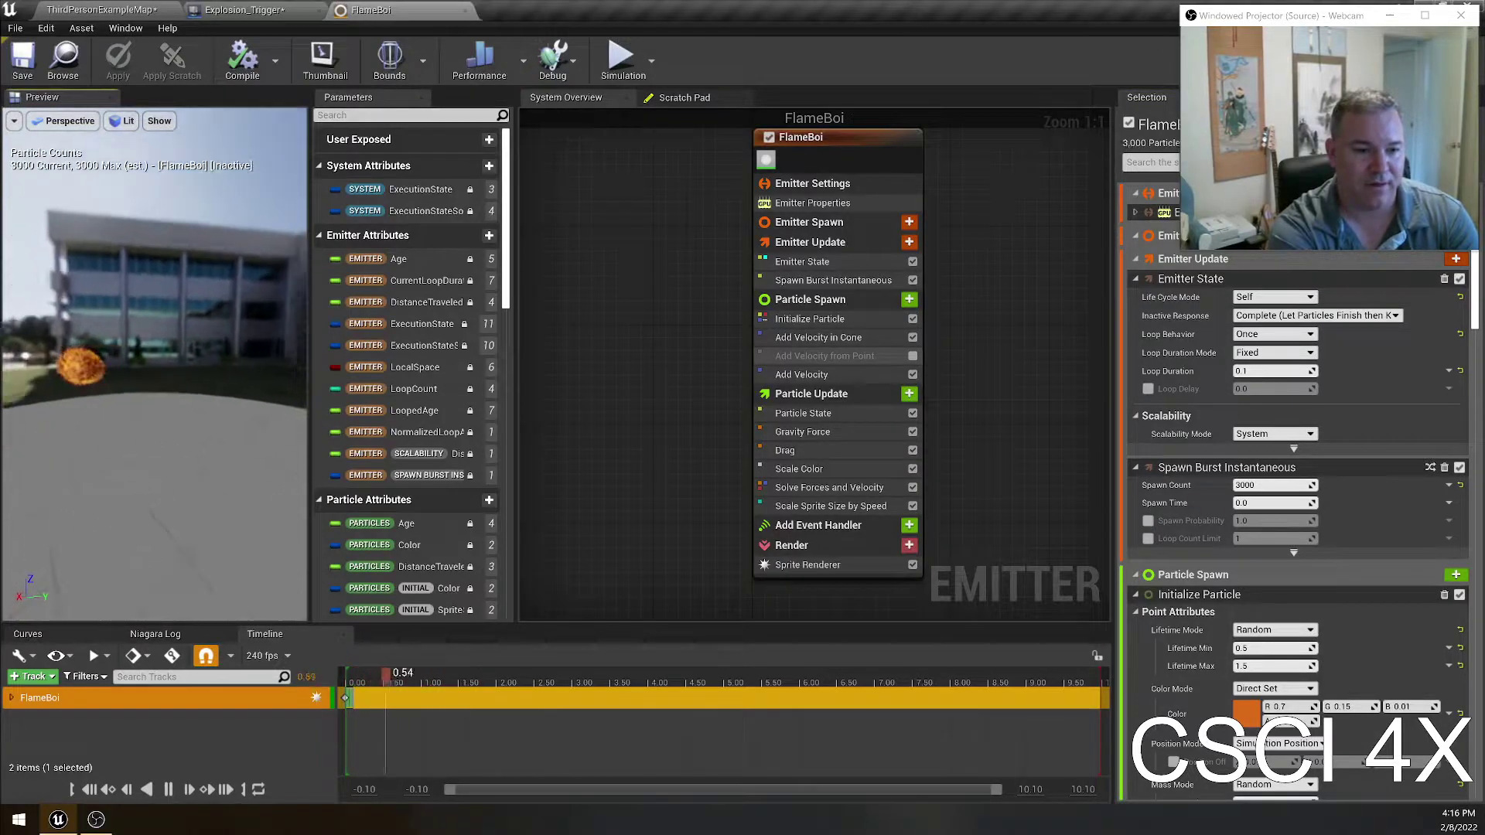
drag(200, 376, 255, 377)
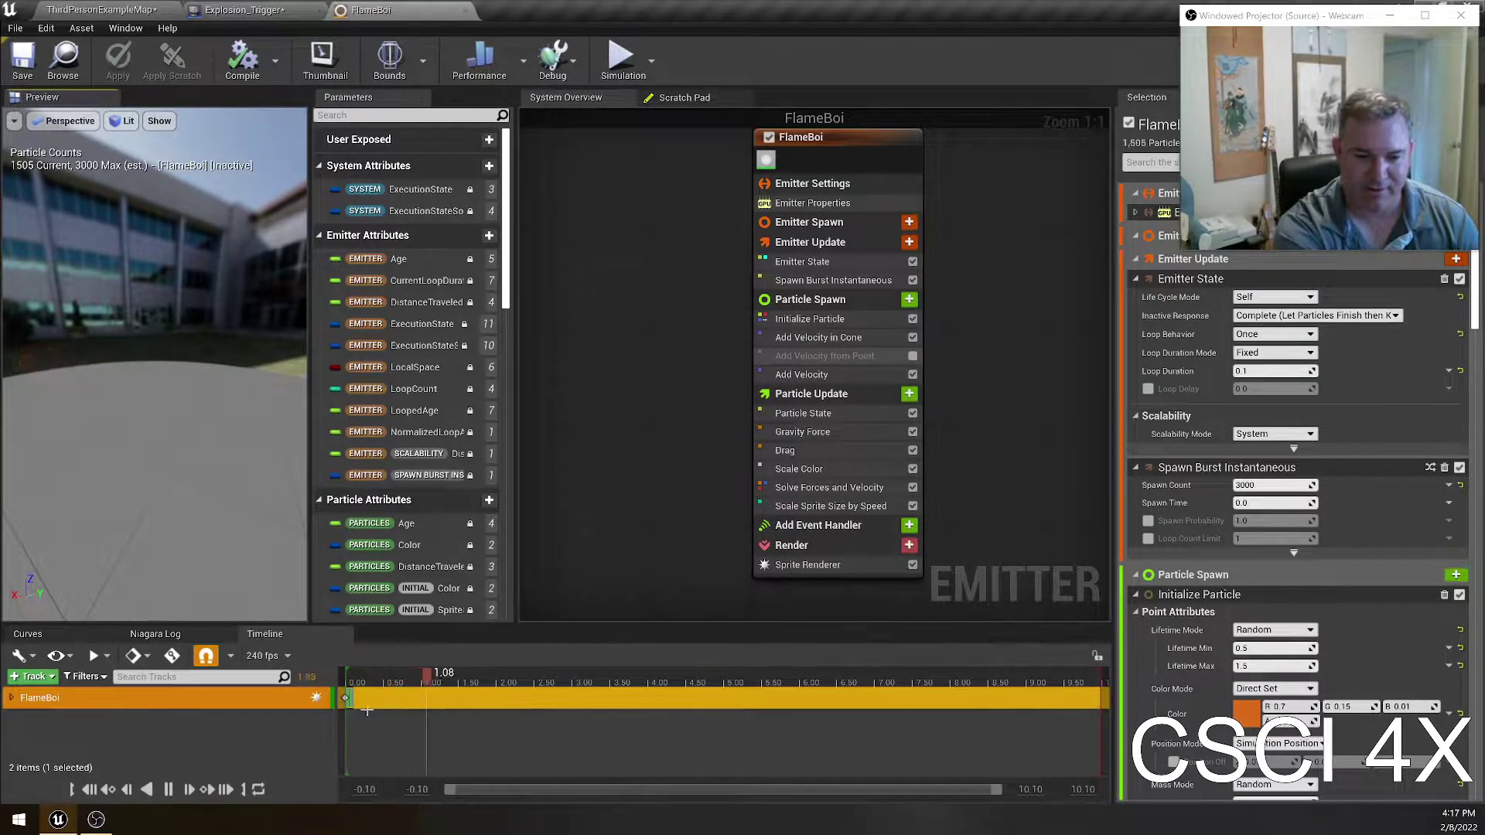
- Pause the FlameBoi preview and expand the Emitter Properties under the emitter's Emitter Settings, clearing the webcam window out of the way
click(170, 790)
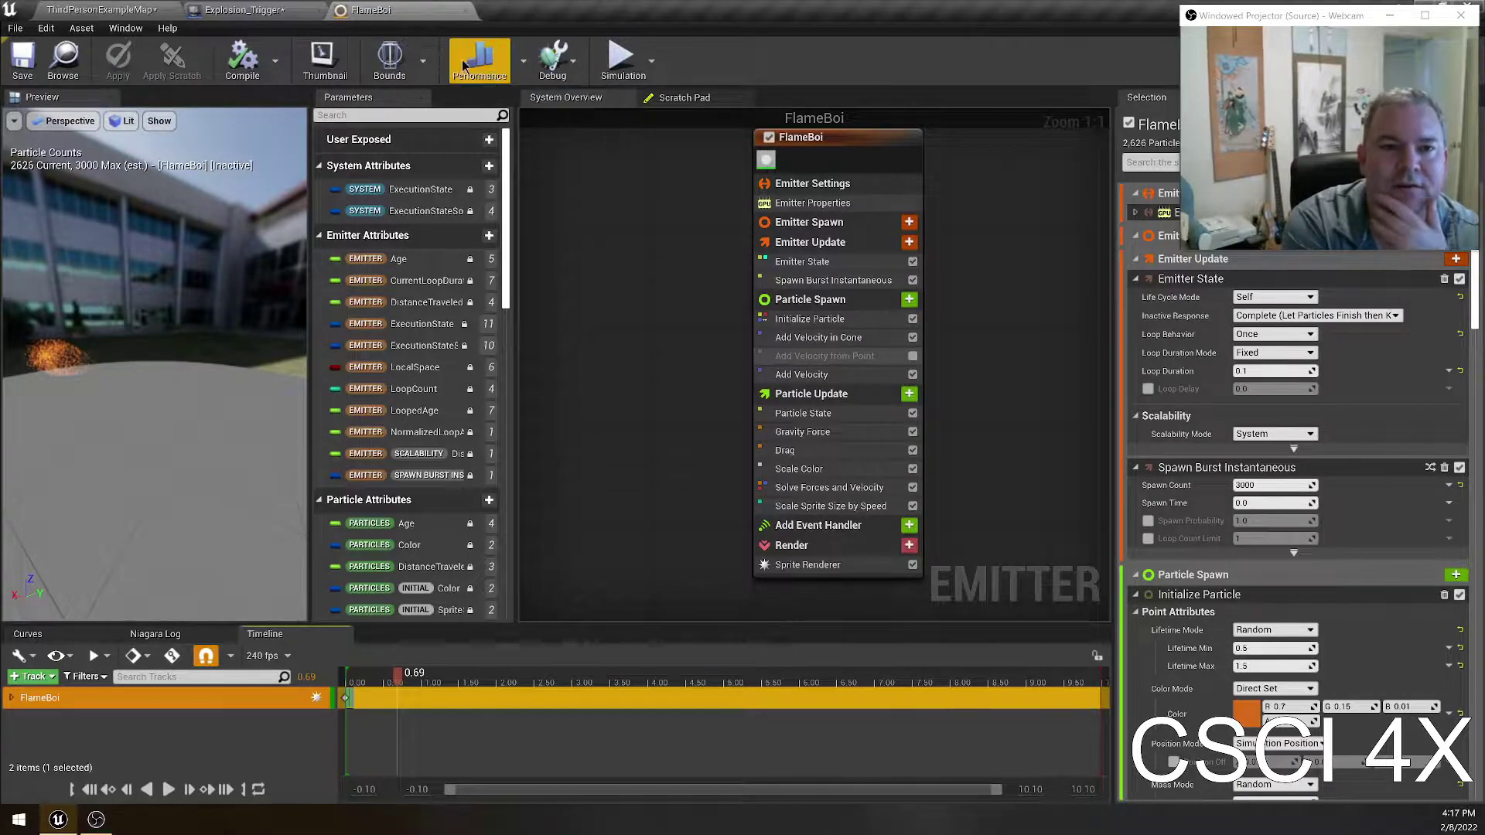
right_drag(1025, 259, 902, 256)
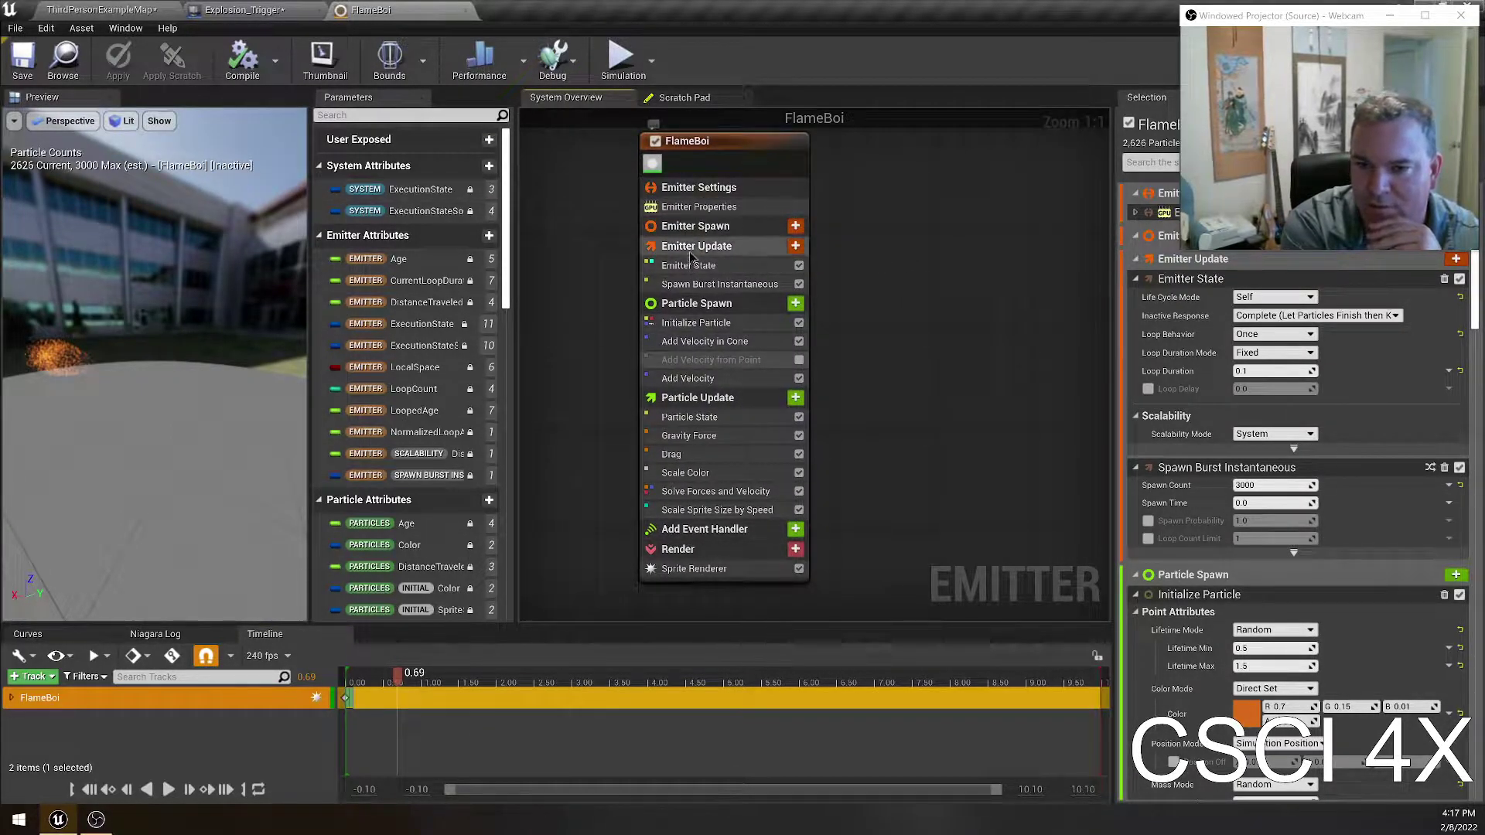
mouse_move(650, 168)
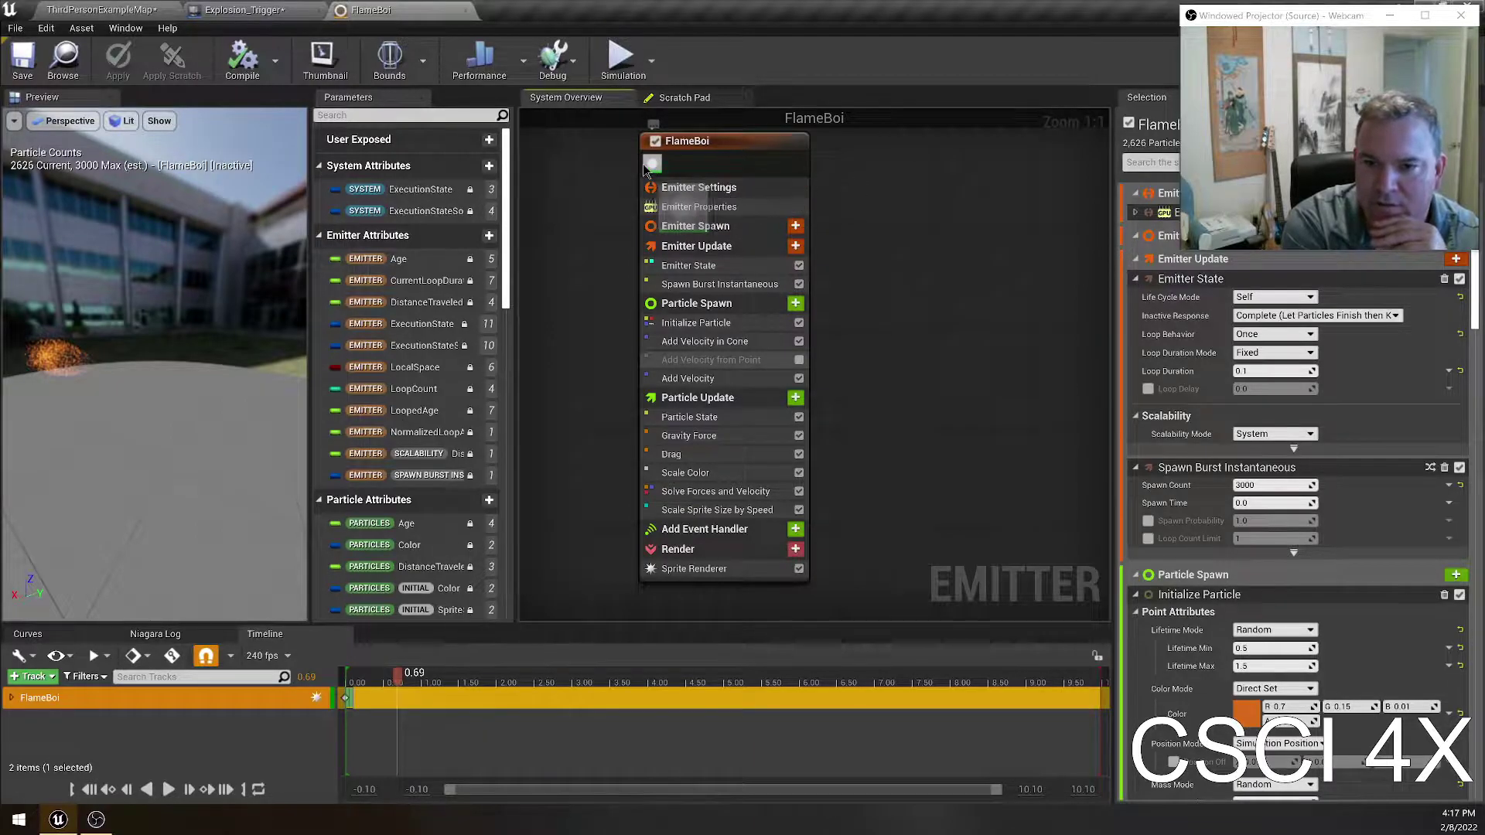
click(694, 195)
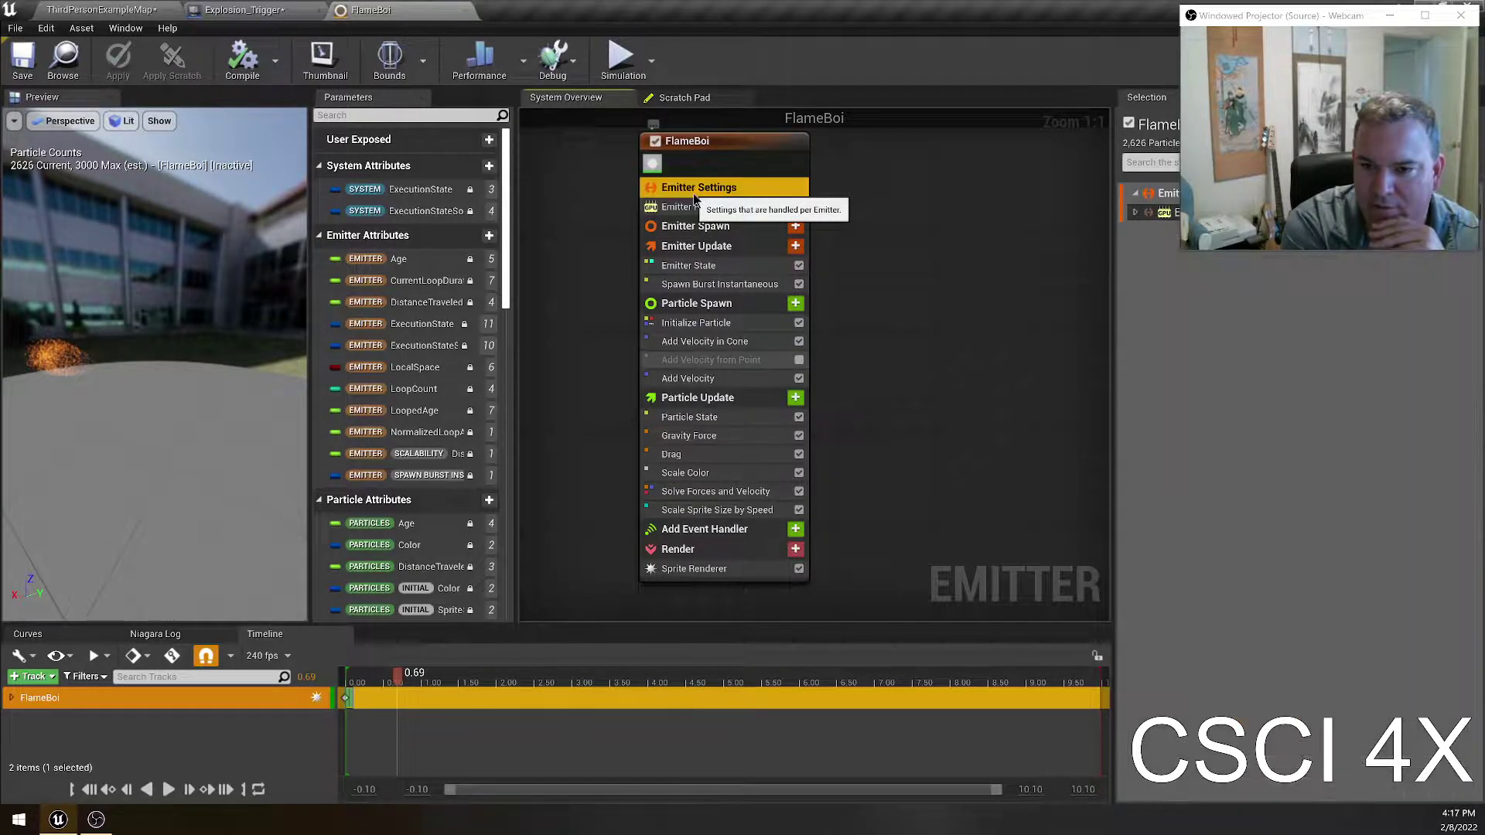
click(1390, 16)
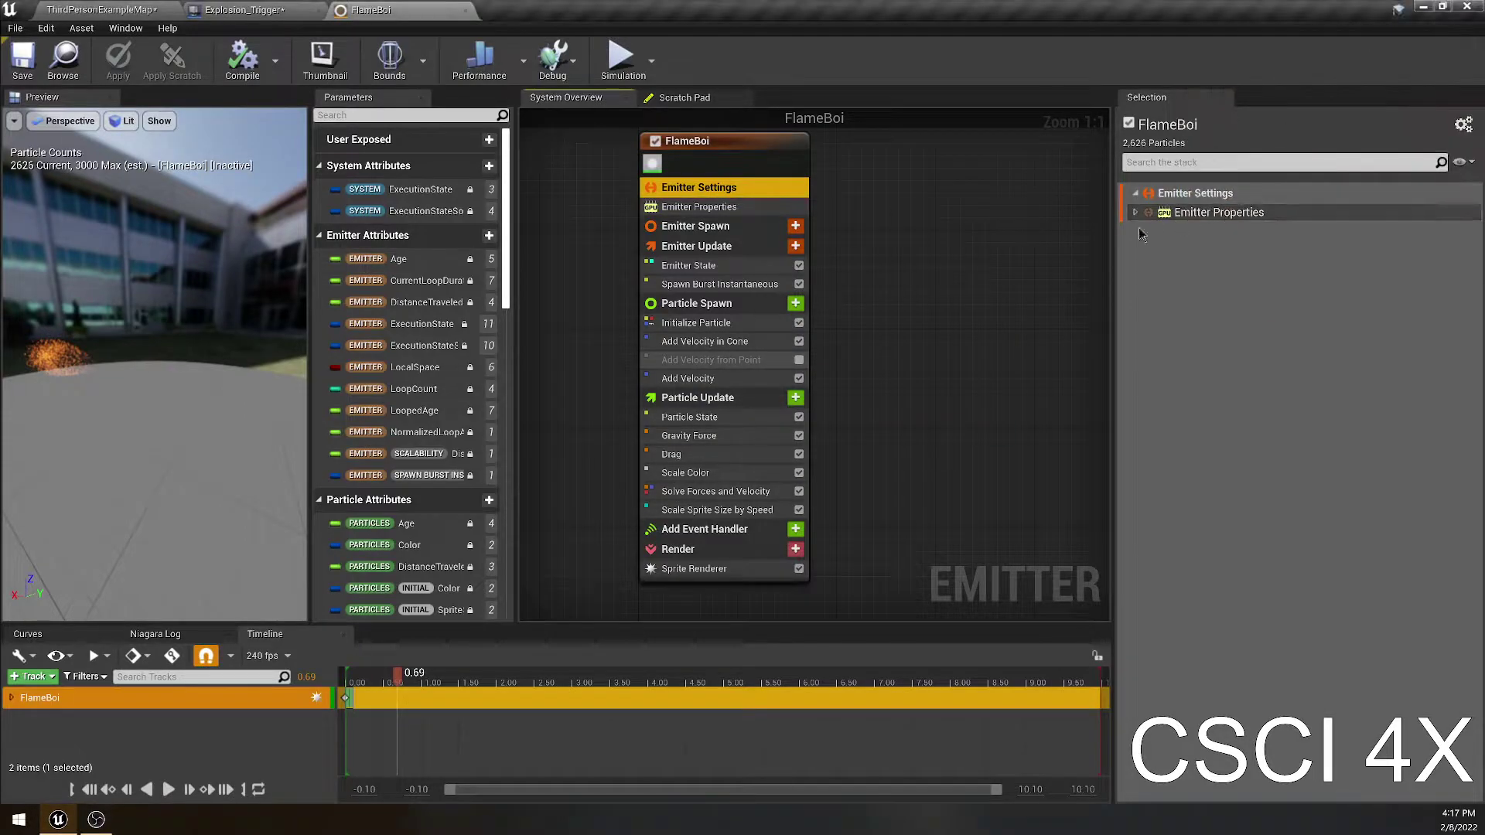
click(1135, 213)
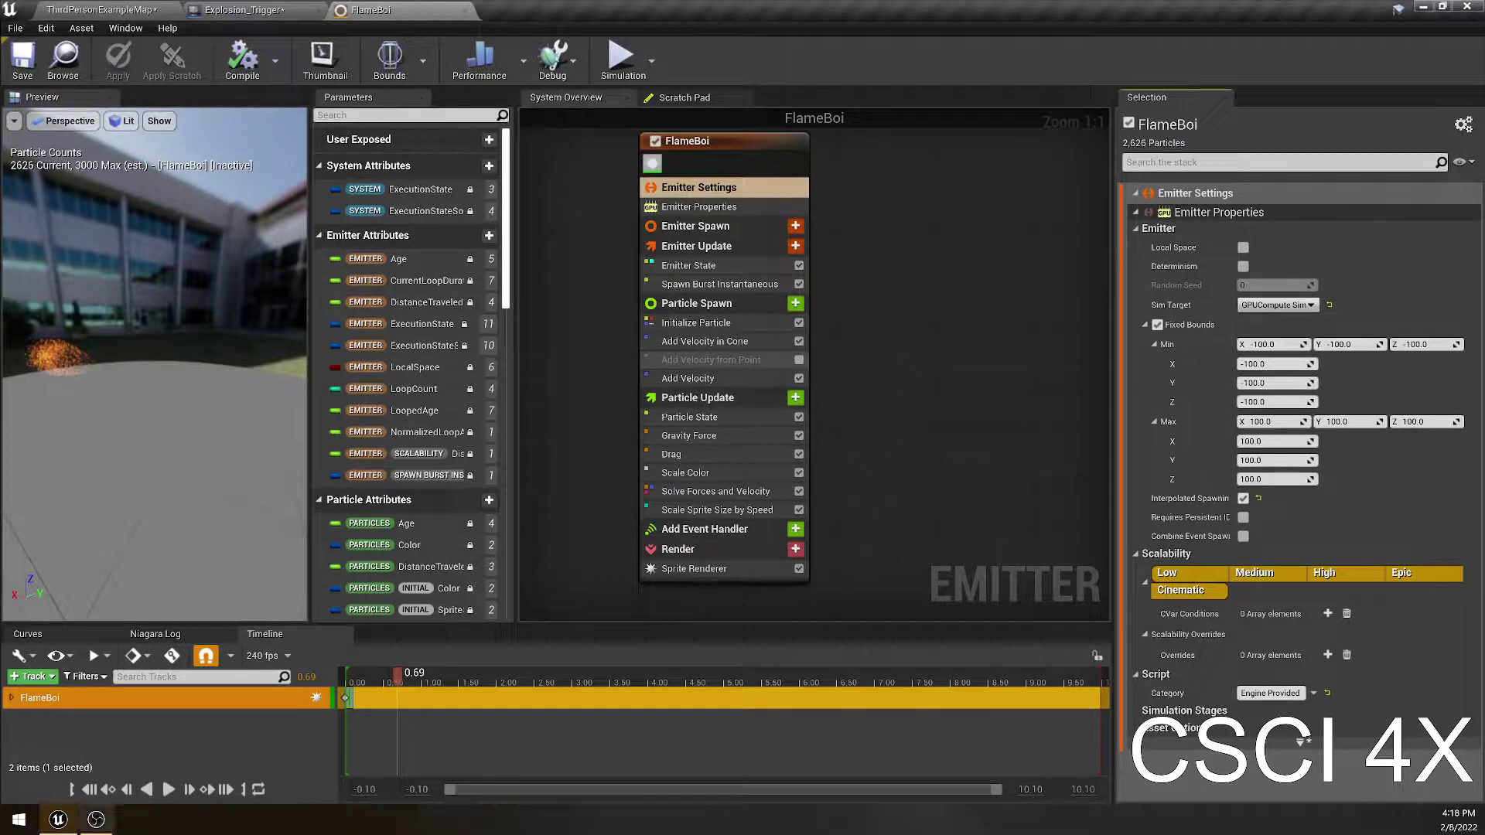
- Bring back the webcam projector window clear of the property details and show the FlameBoi emitter's Emitter Properties
click(97, 822)
drag(1380, 11, 922, 46)
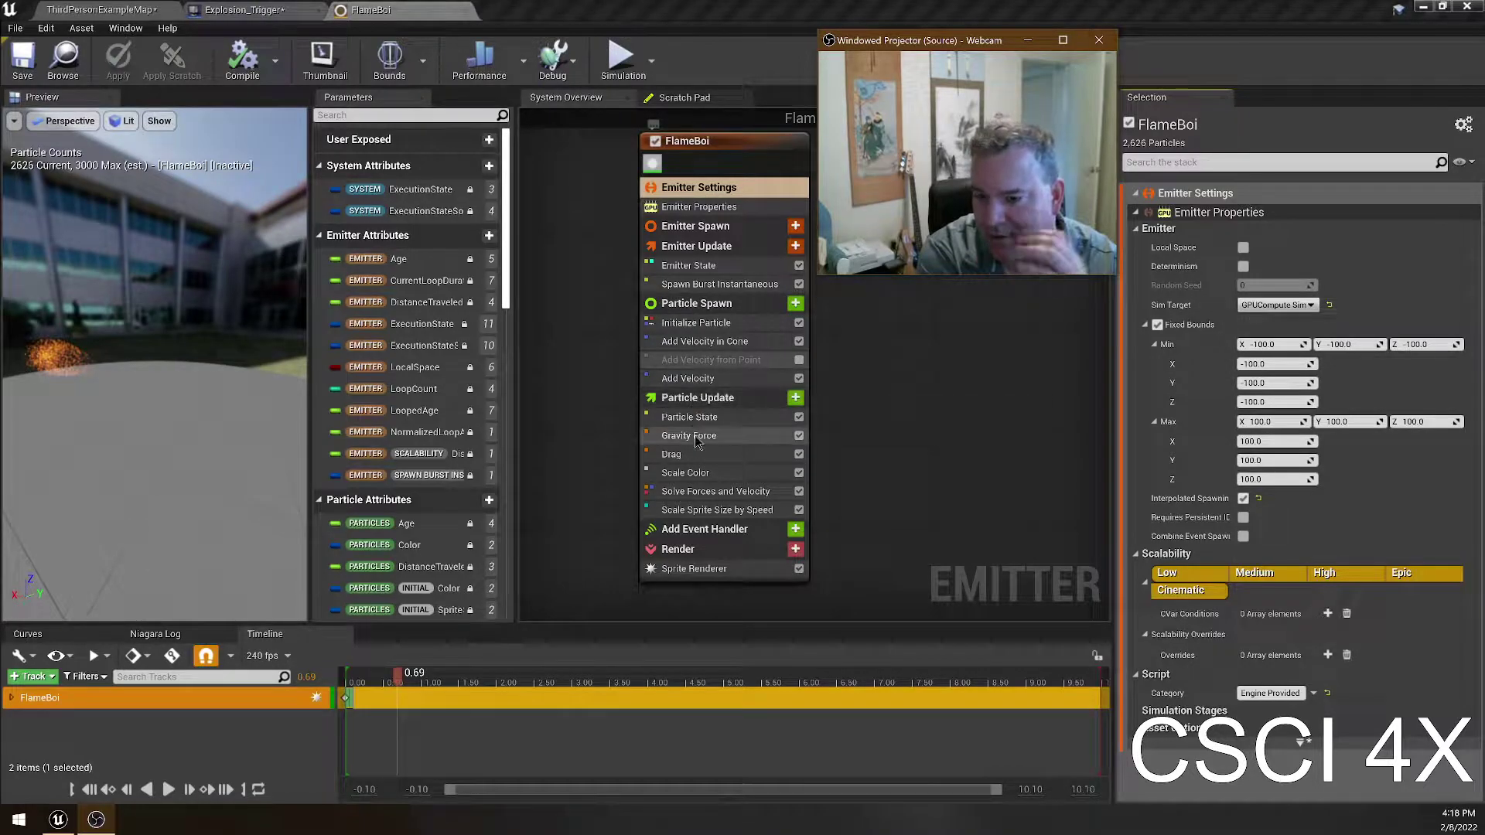
scroll(698, 573, down, 1)
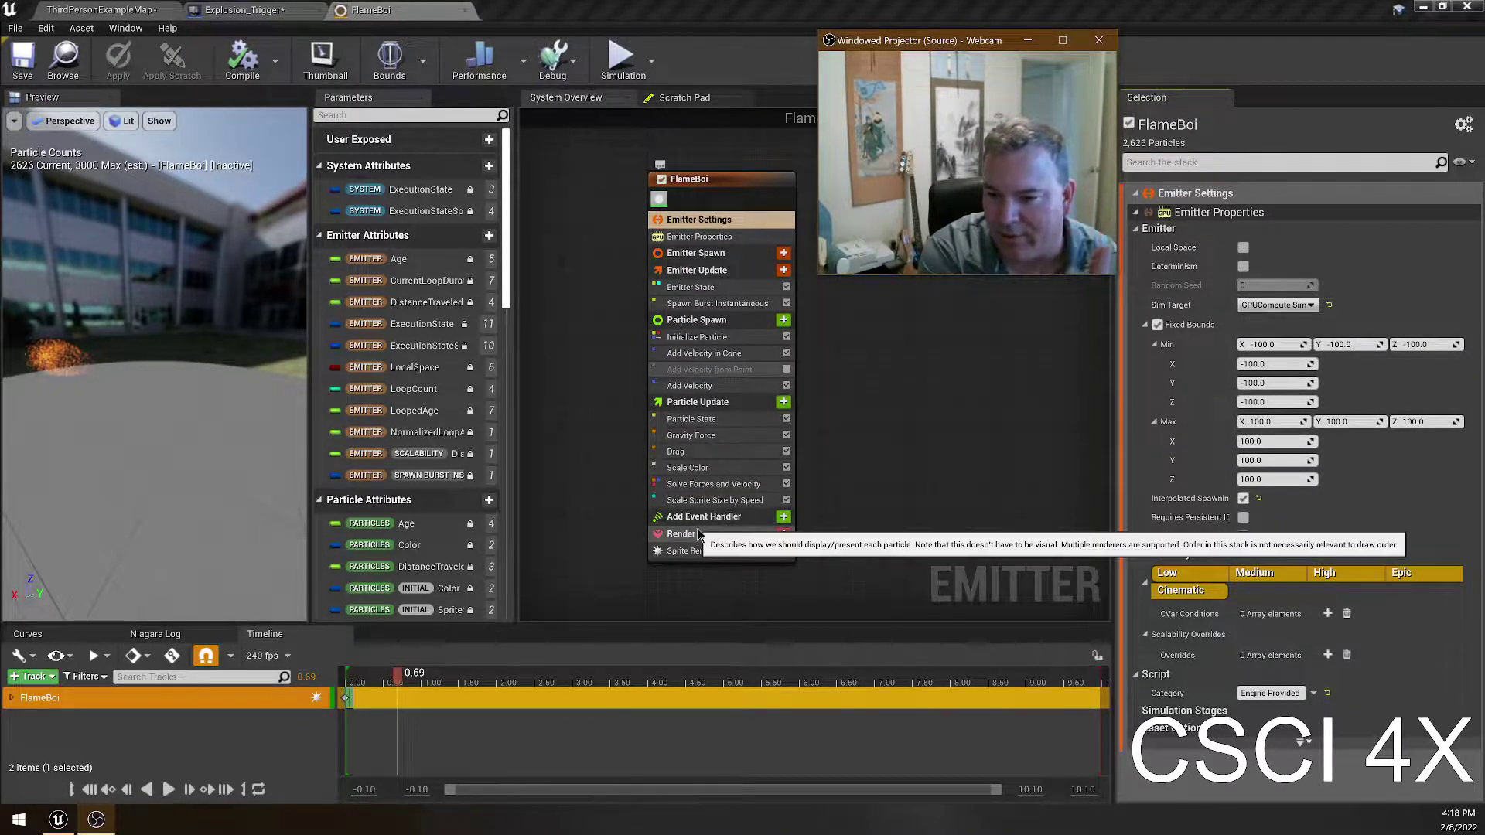
click(696, 254)
click(704, 238)
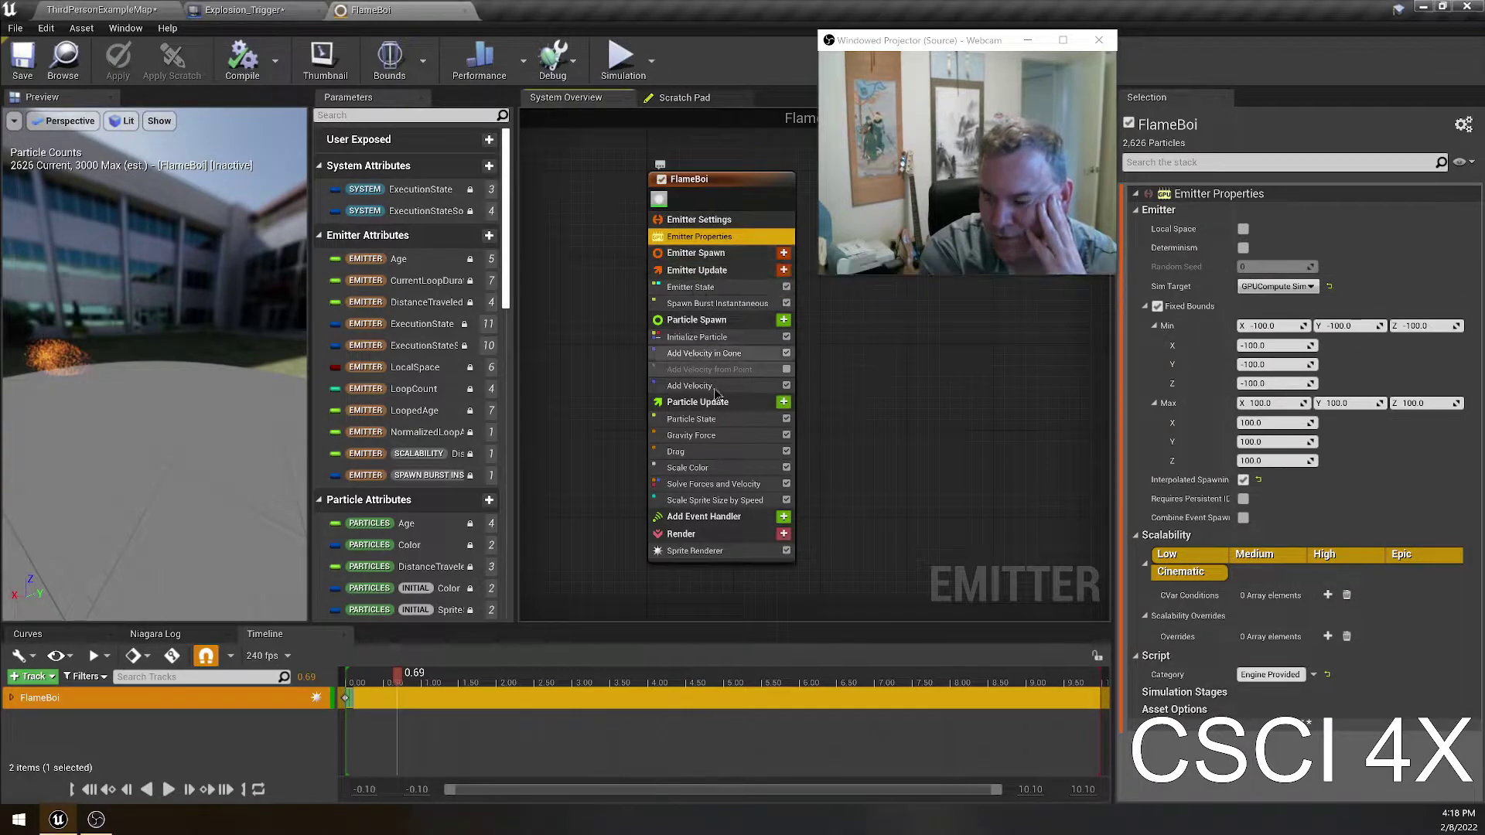
- Review the Emitter Properties and the Sim Target choices, selecting GPUCompute Sim
click(1137, 209)
click(1137, 211)
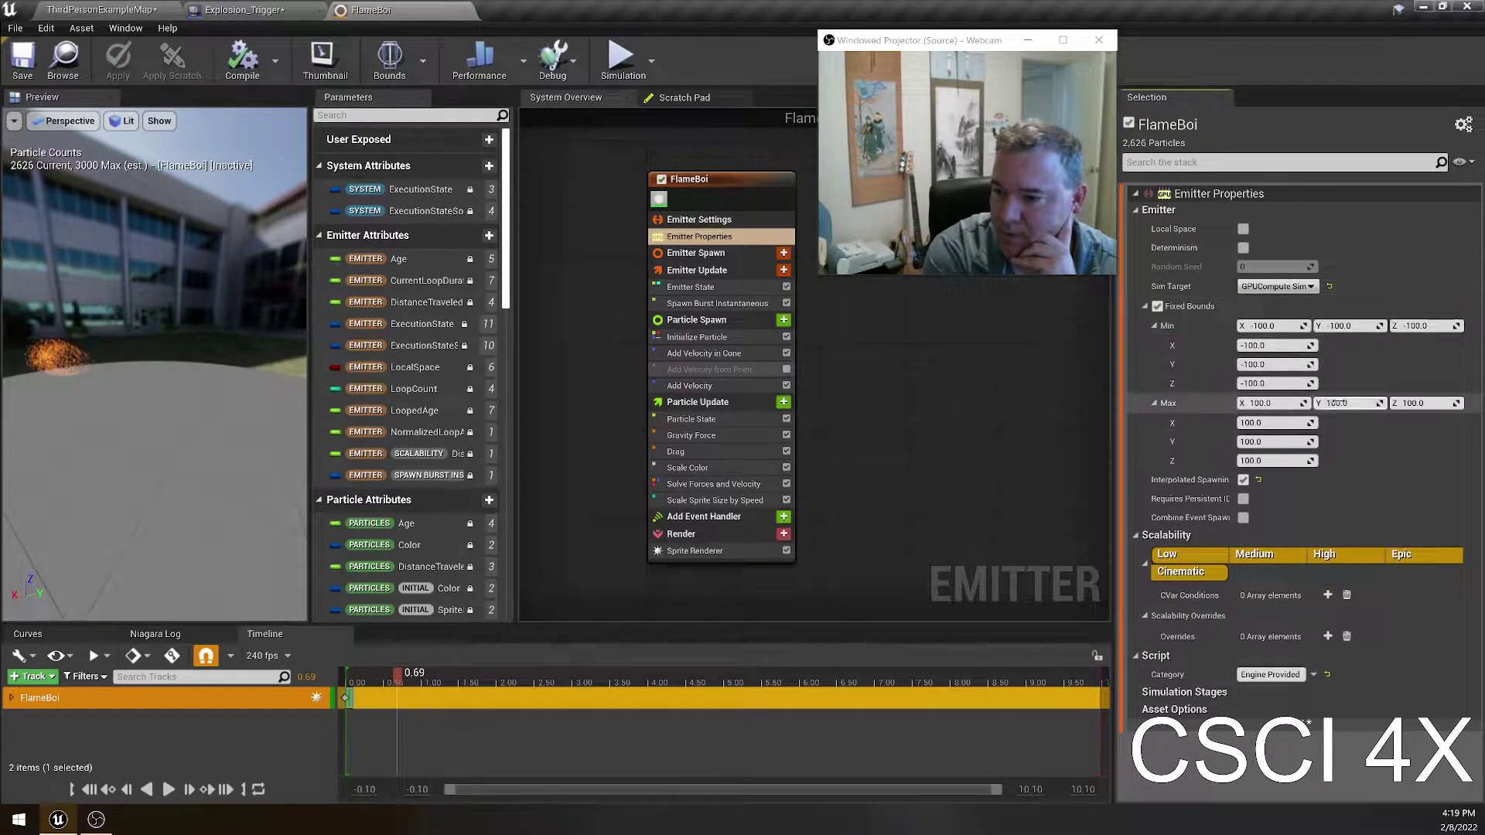
click(1294, 290)
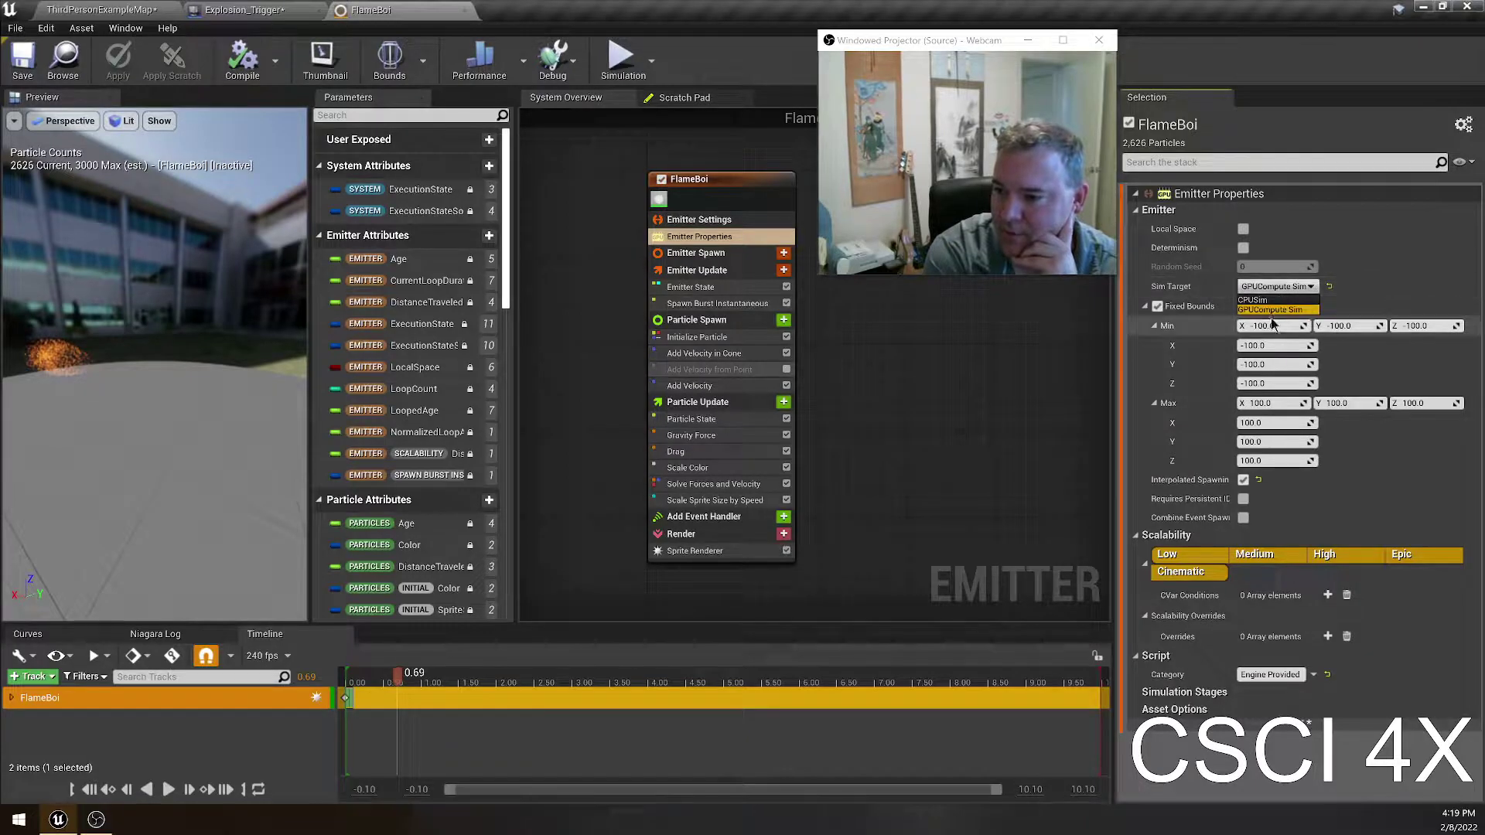
click(1274, 309)
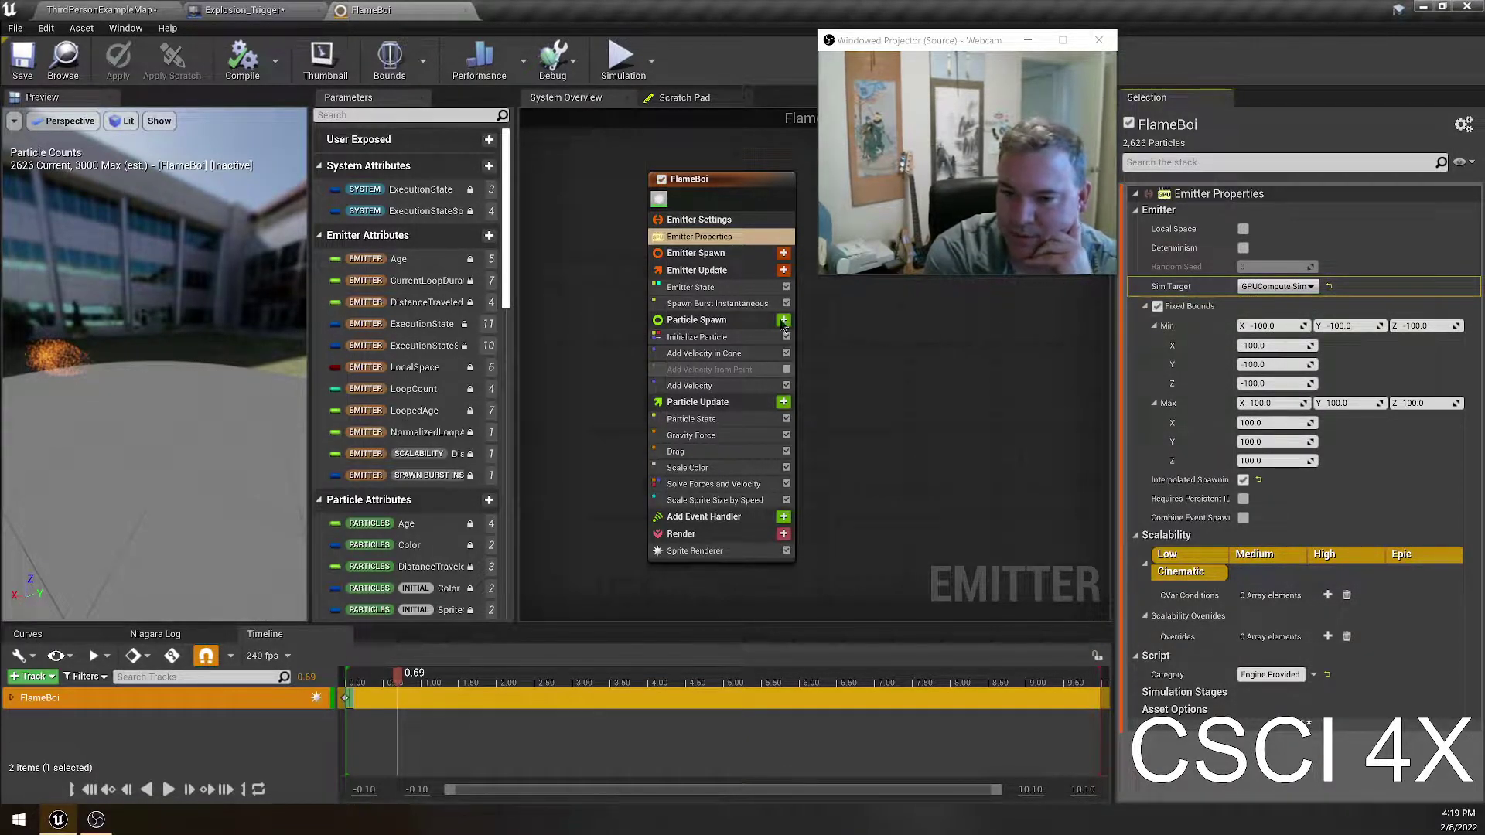
- Compare the contents of the Emitter Spawn and Emitter Update groups
click(700, 257)
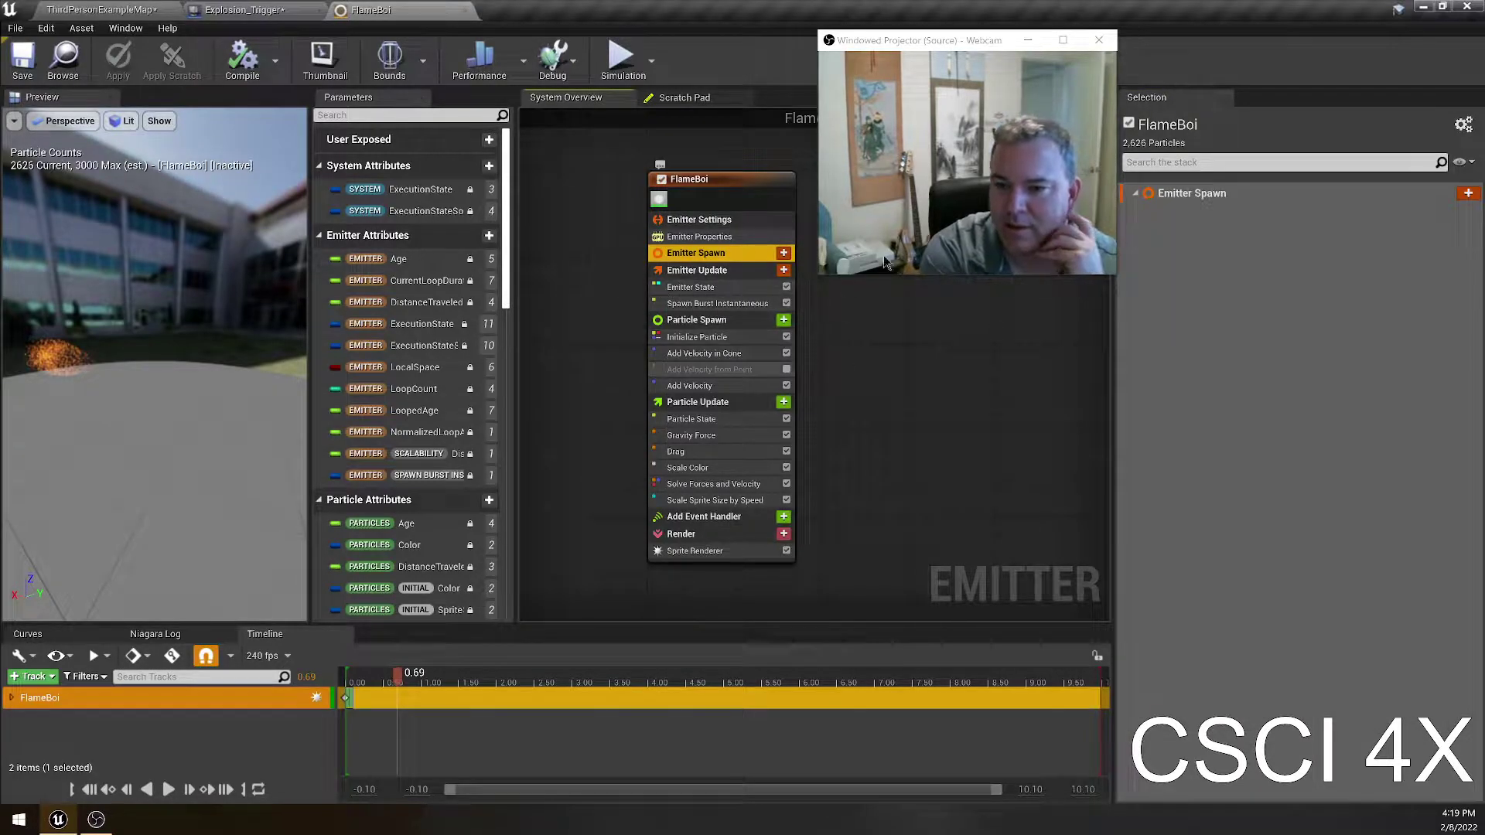
click(696, 270)
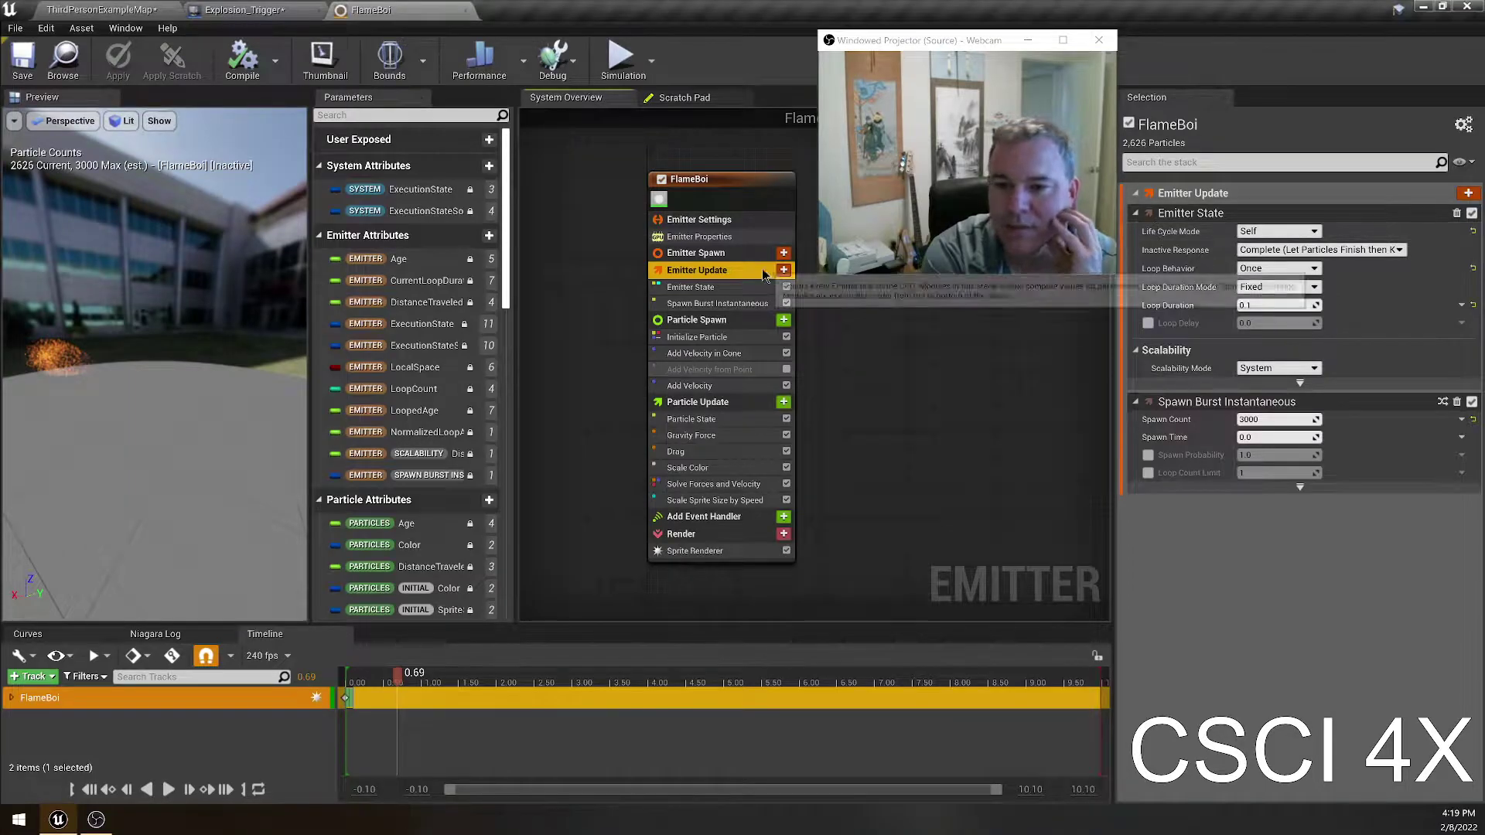
click(696, 253)
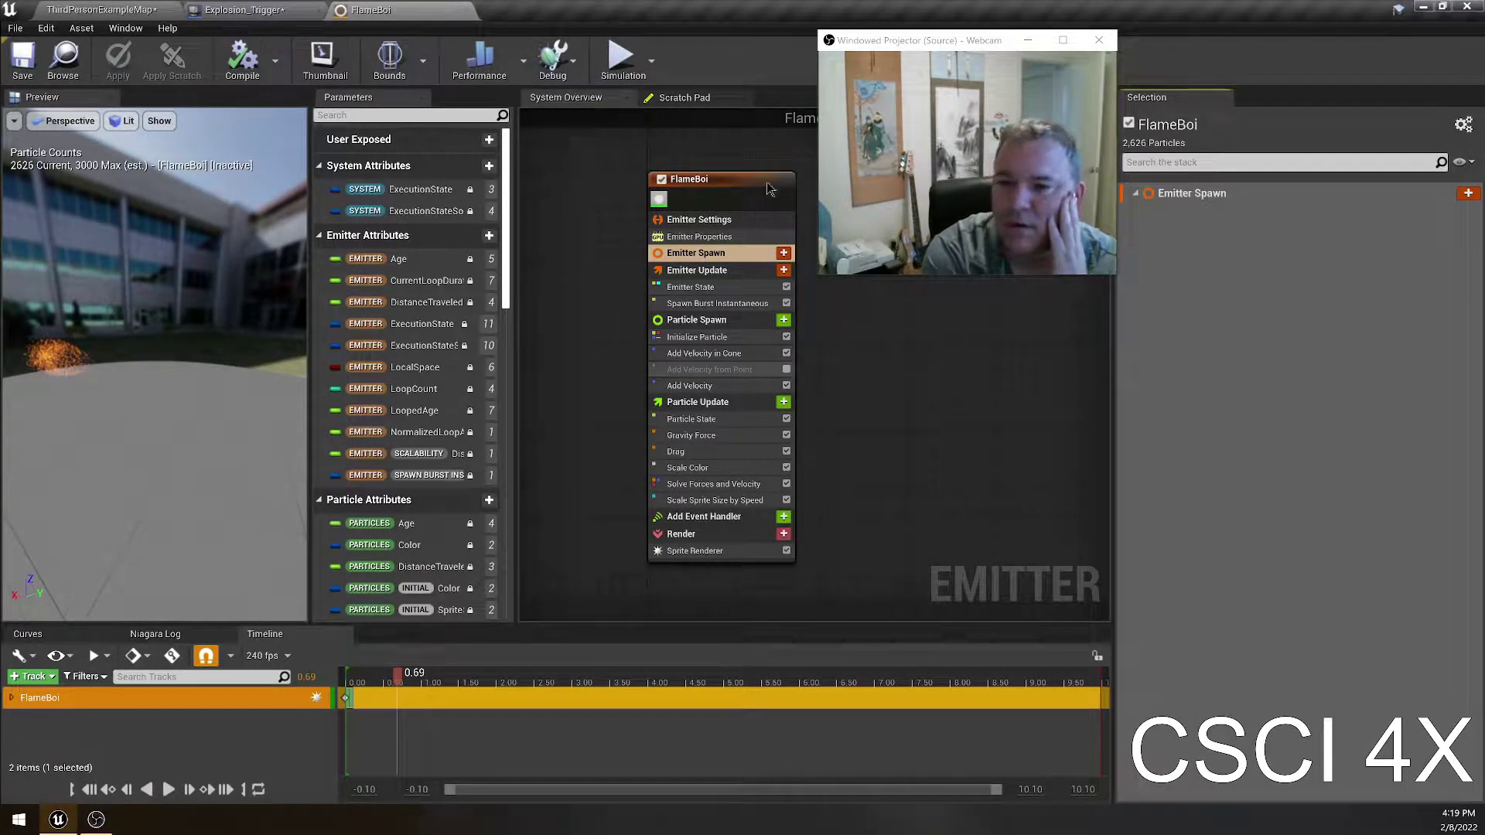
- Examine the Sprite Renderer's settings, from its material down to the cutout and scalability options
click(658, 200)
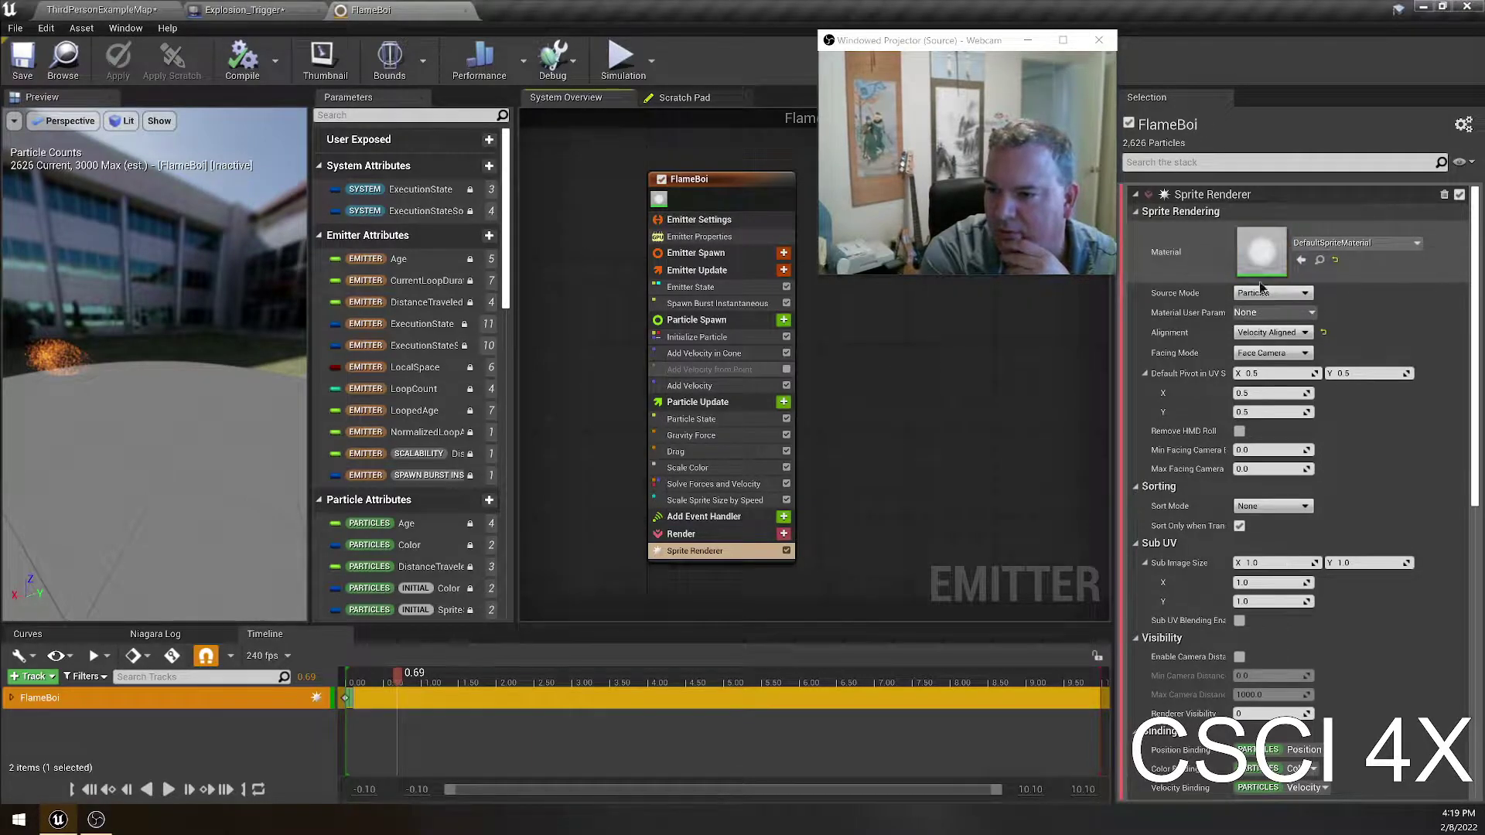
scroll(1249, 544, down, 2)
scroll(1249, 546, down, 15)
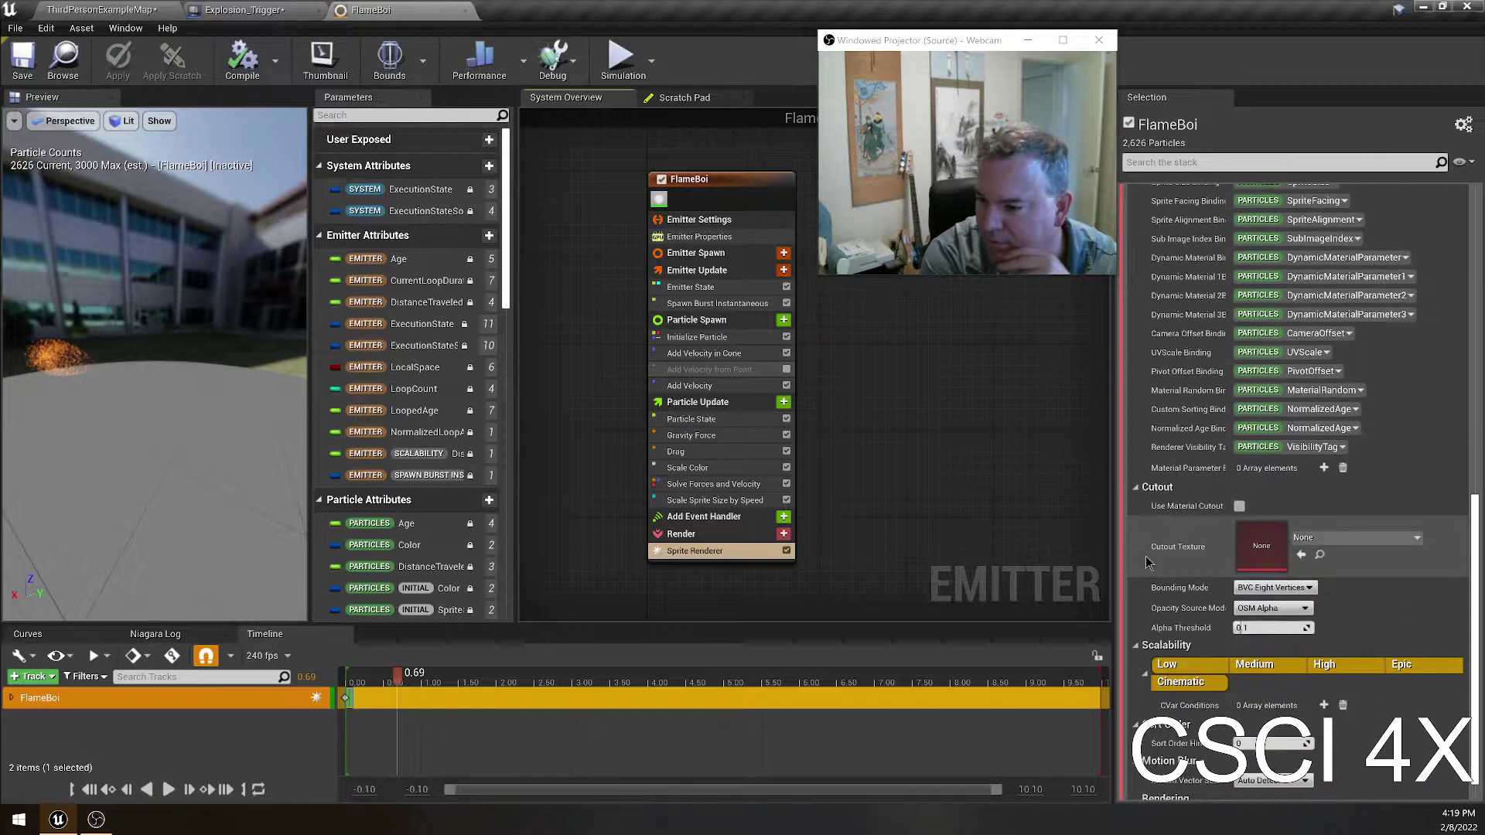
scroll(1147, 563, down, 2)
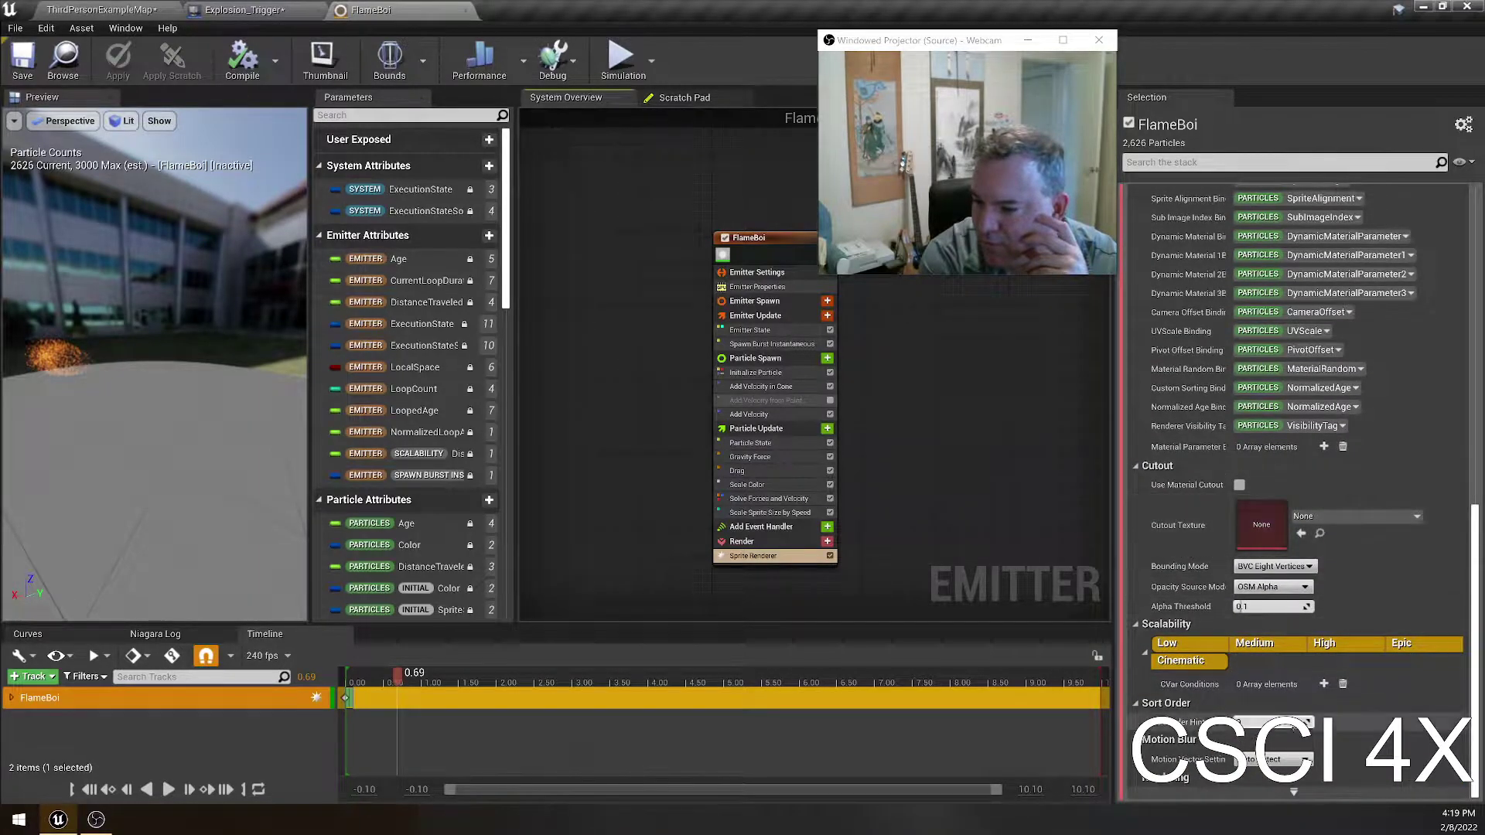
- Examine the Emitter Update settings, checking the choices for Loop Behavior and selecting Fixed as the Loop Duration Mode
click(754, 301)
click(767, 316)
click(779, 302)
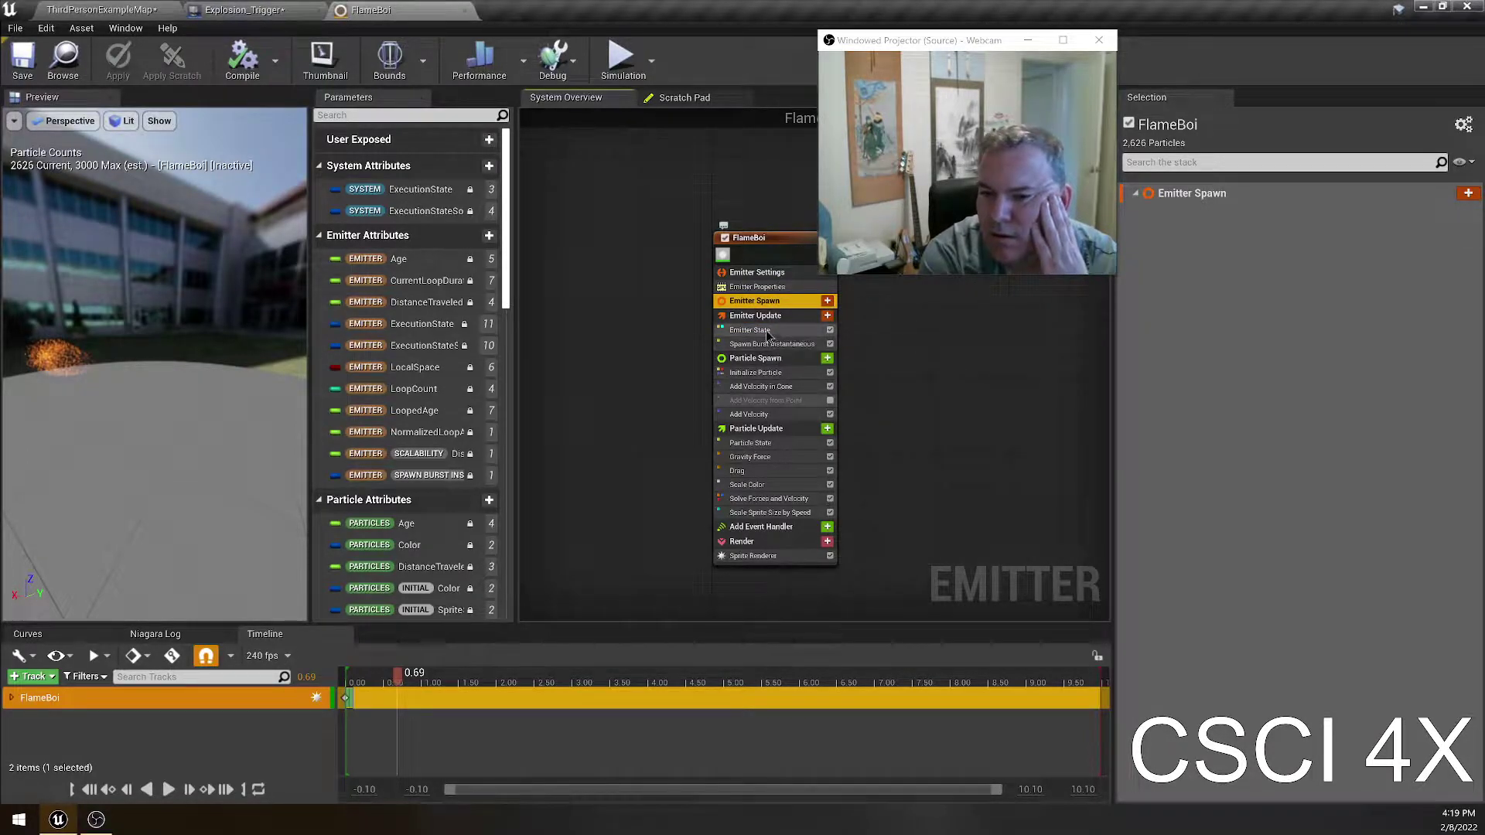
click(771, 316)
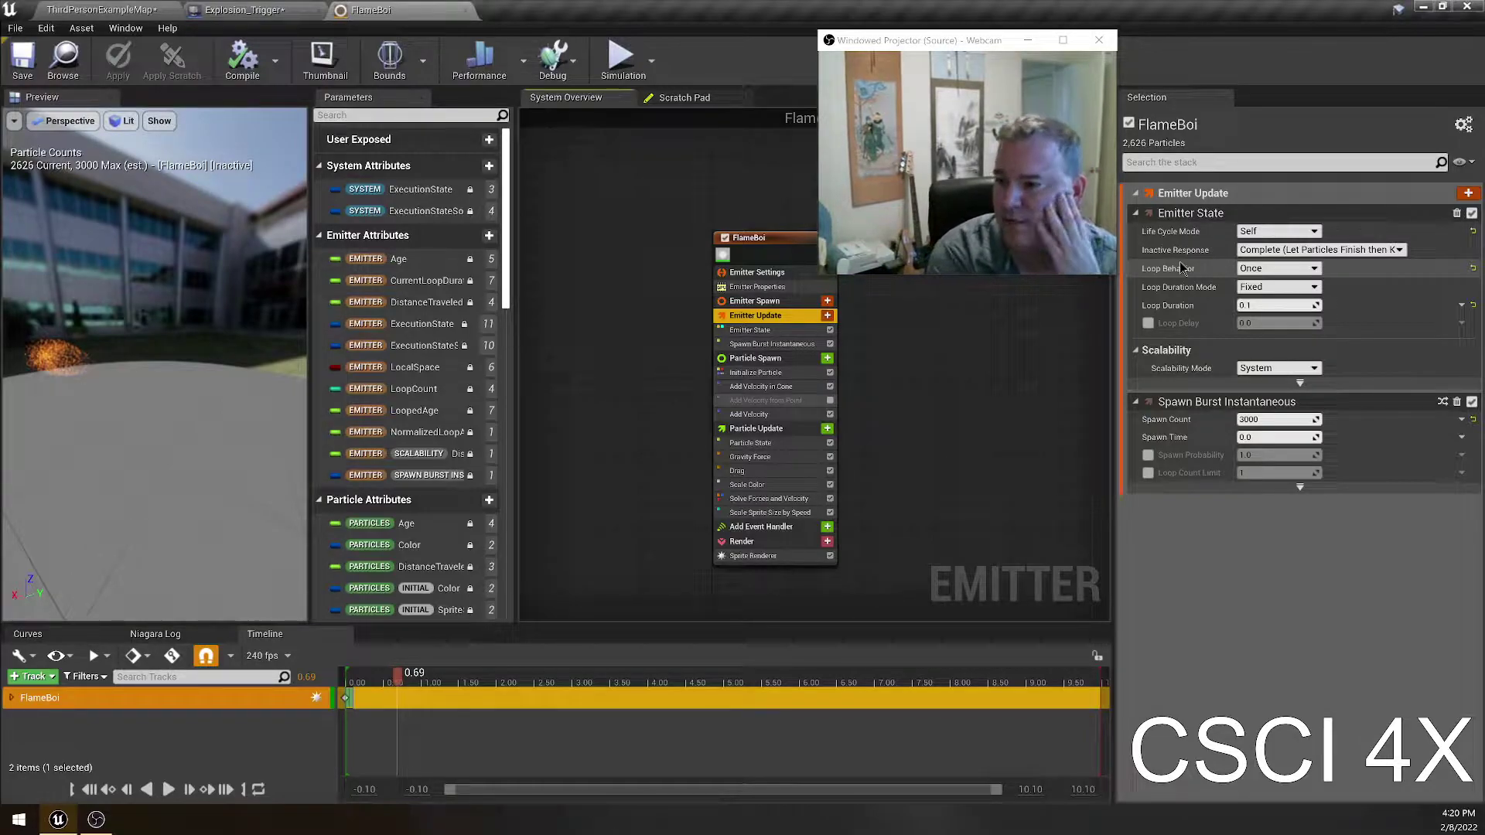
click(1242, 269)
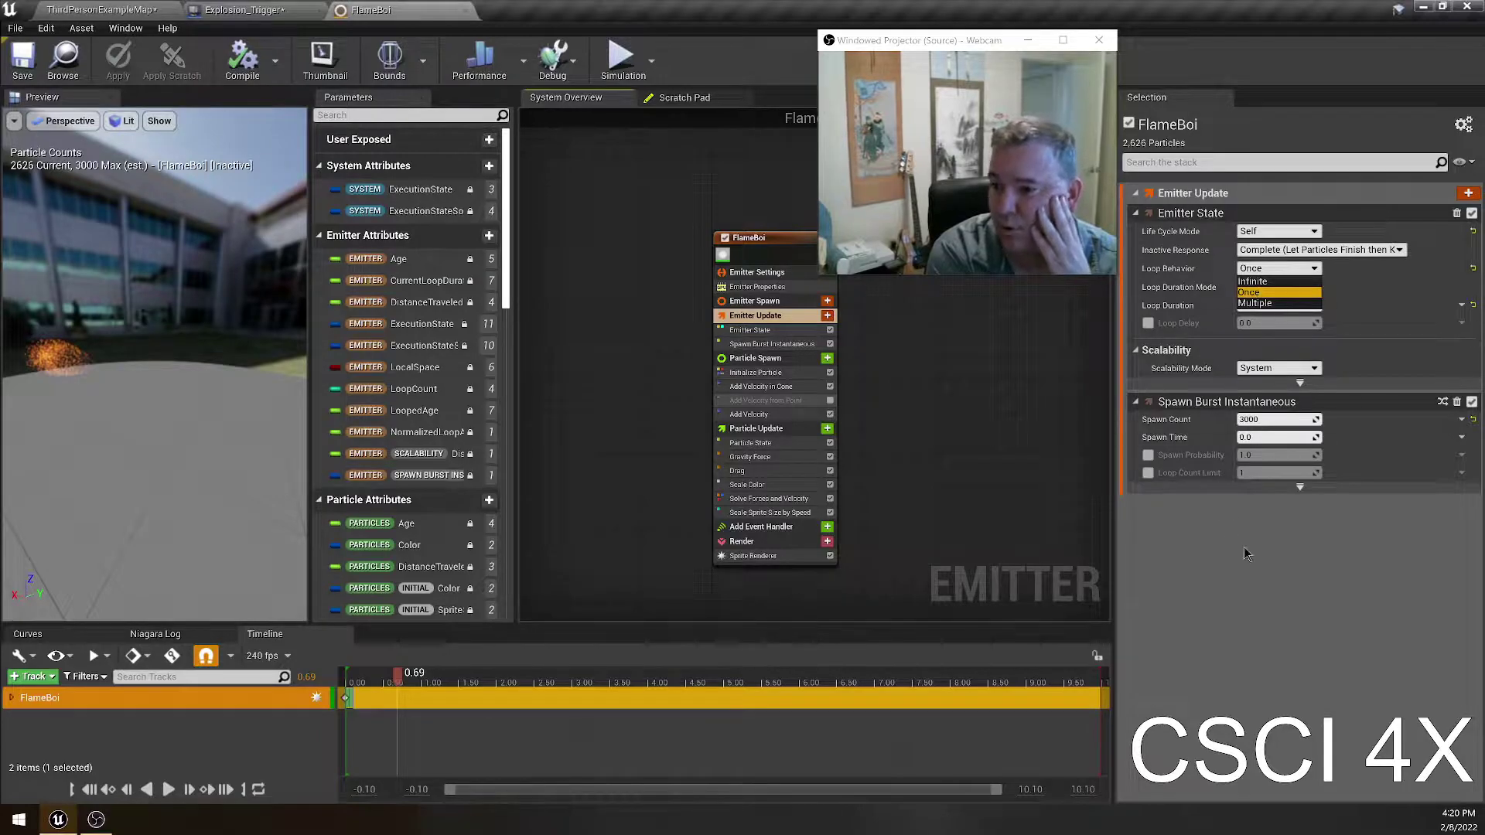
click(1244, 552)
click(1277, 287)
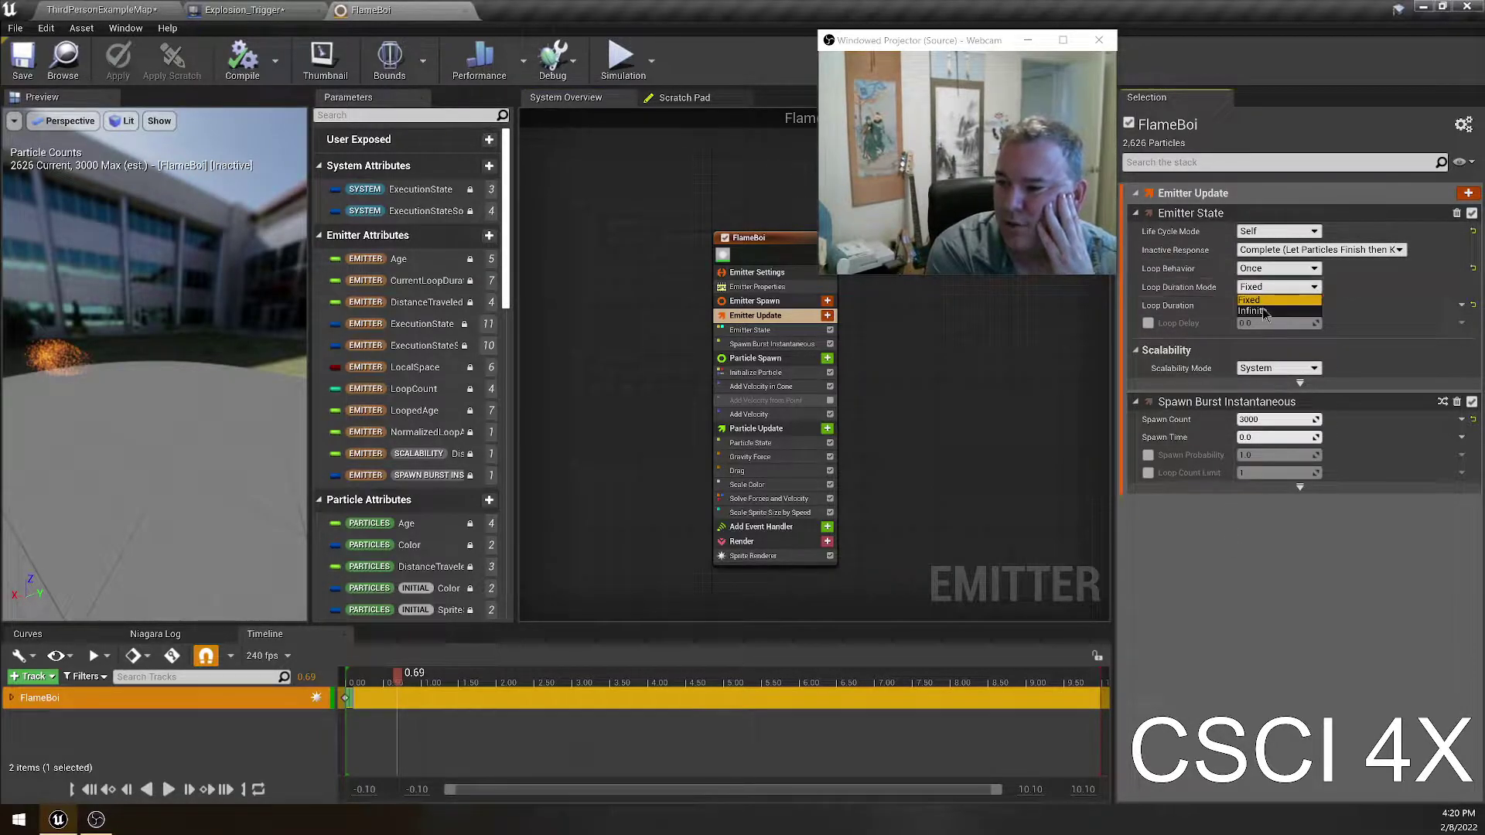
click(1250, 300)
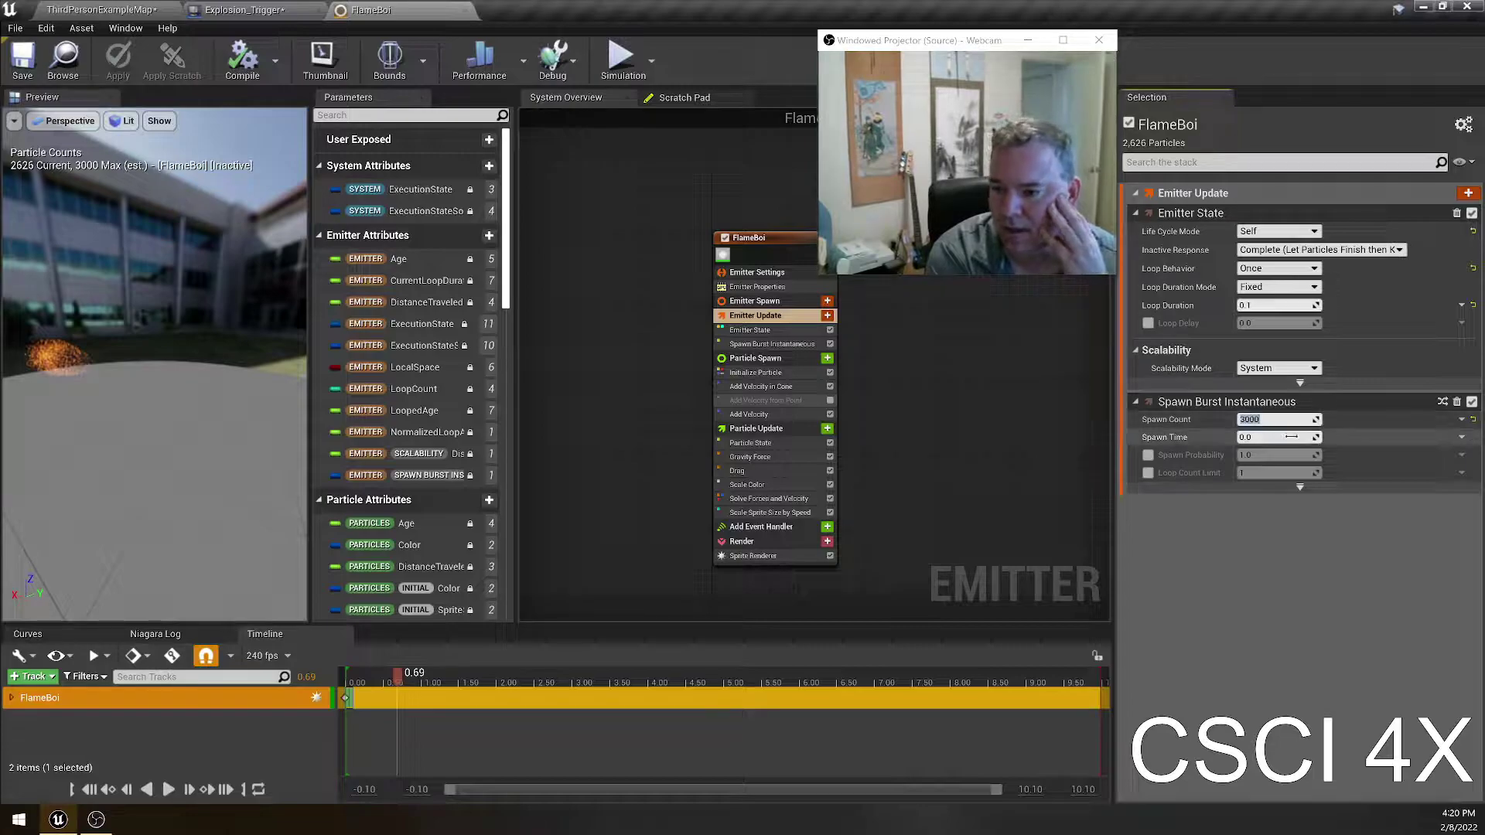
- Set the Spawn Burst Instantaneous Spawn Count to 100 and play the particle preview
text(0)
key(Return)
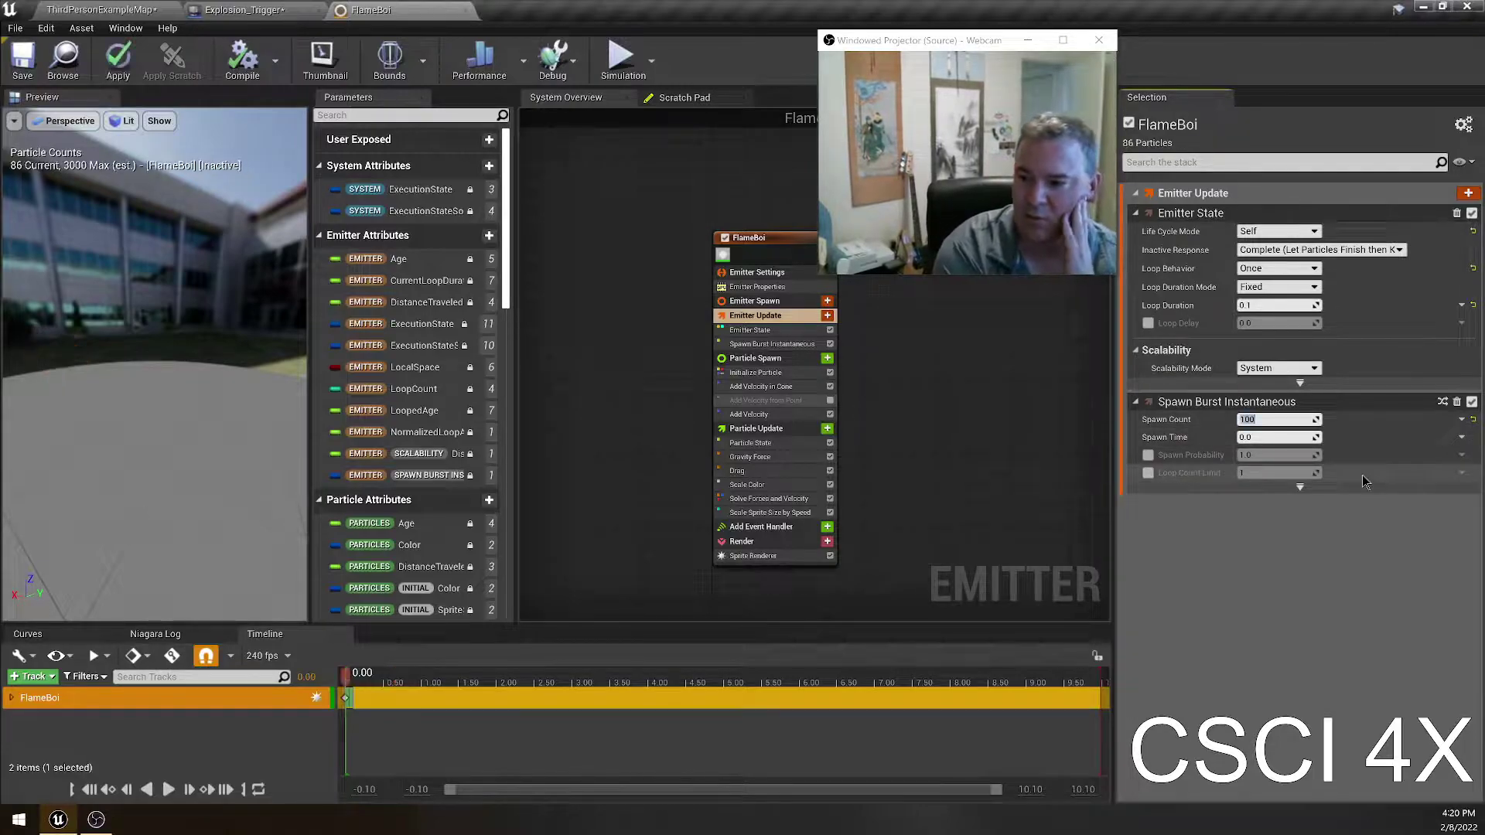
click(97, 666)
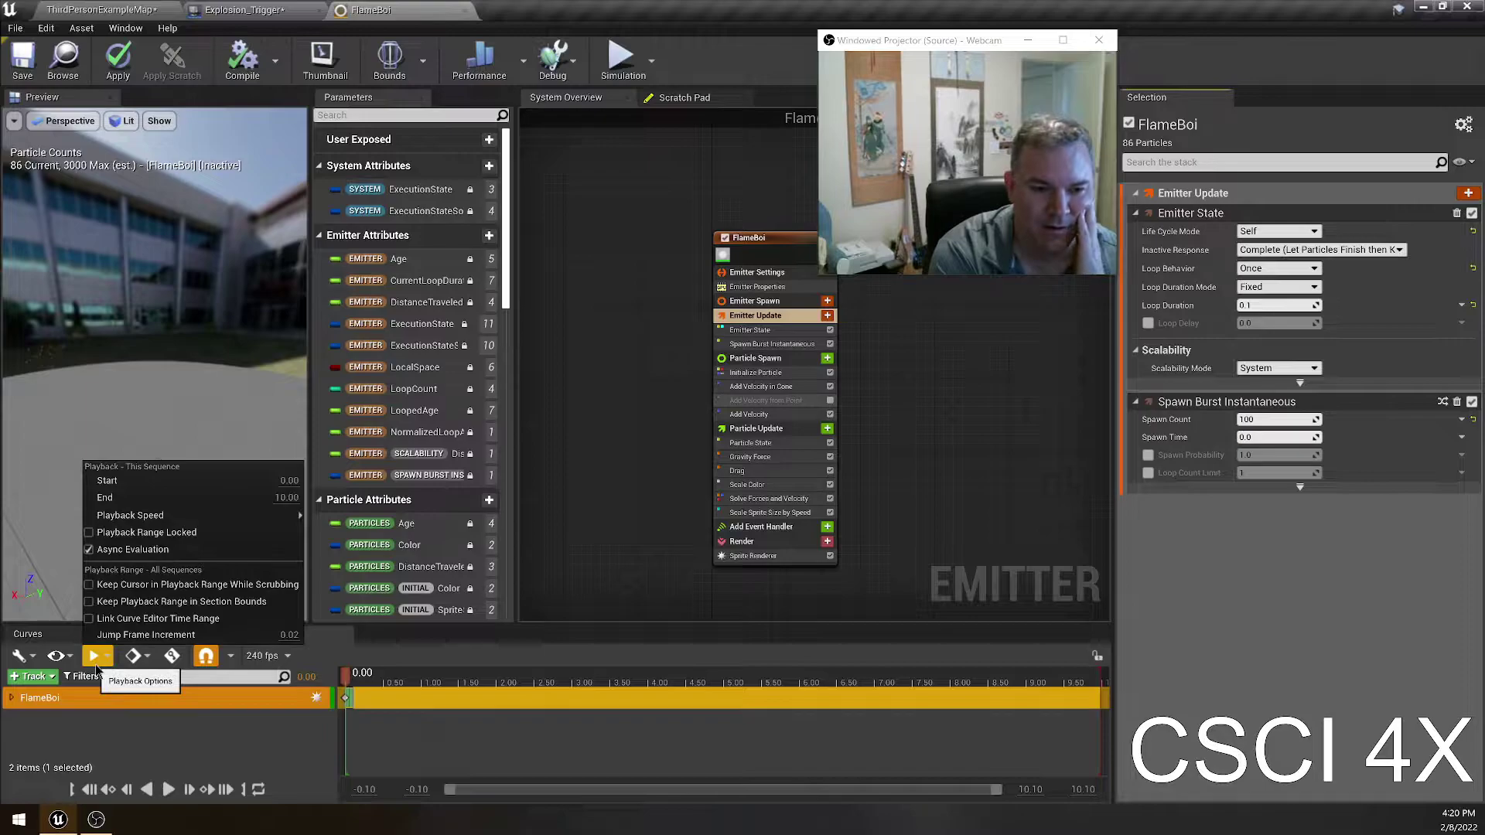
click(165, 789)
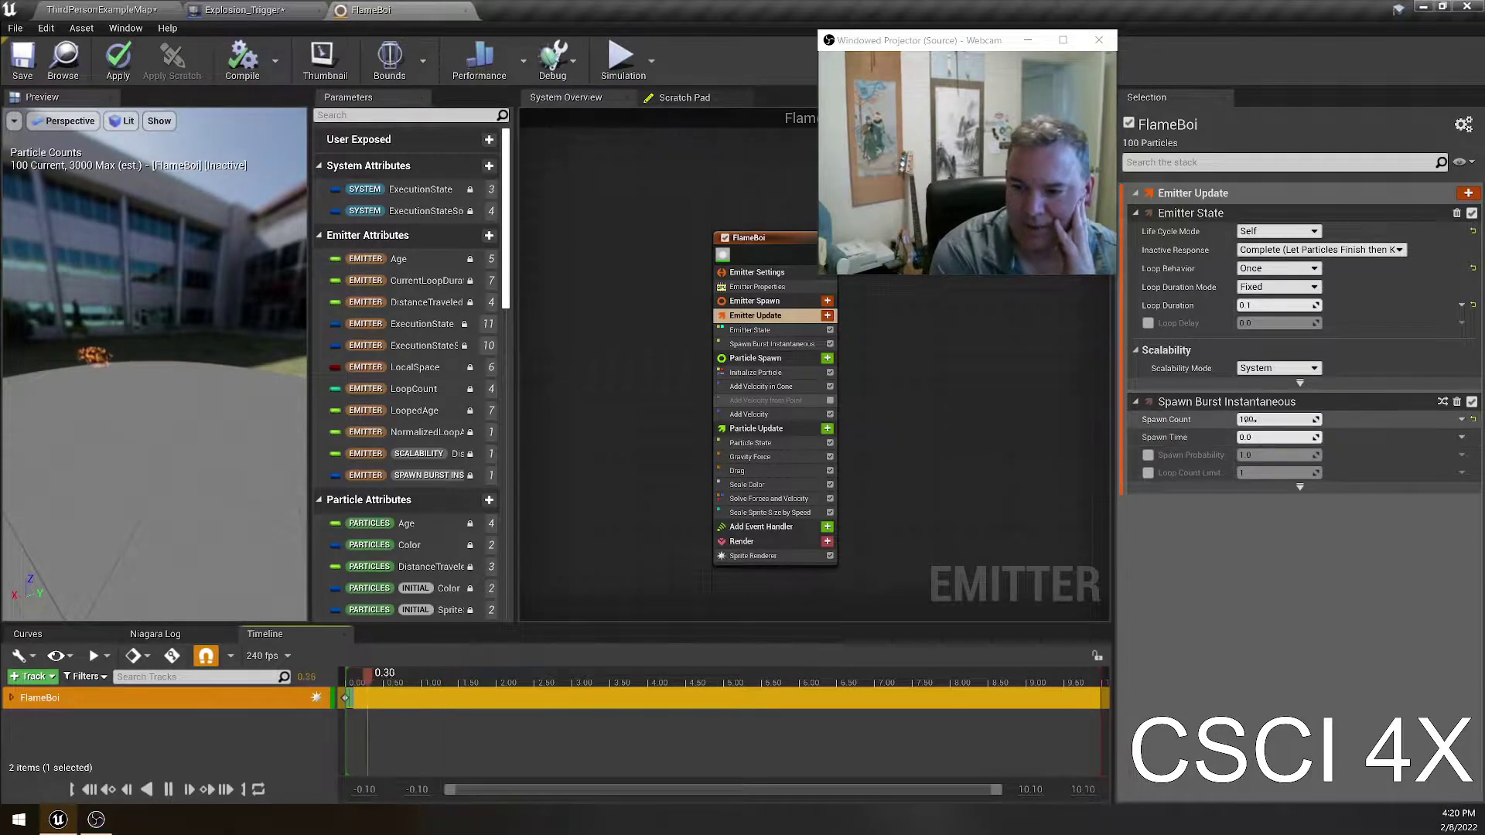
- Try Spawn Count values of 500, 1000, 2000 and 30000 for the burst while the preview plays
click(1251, 419)
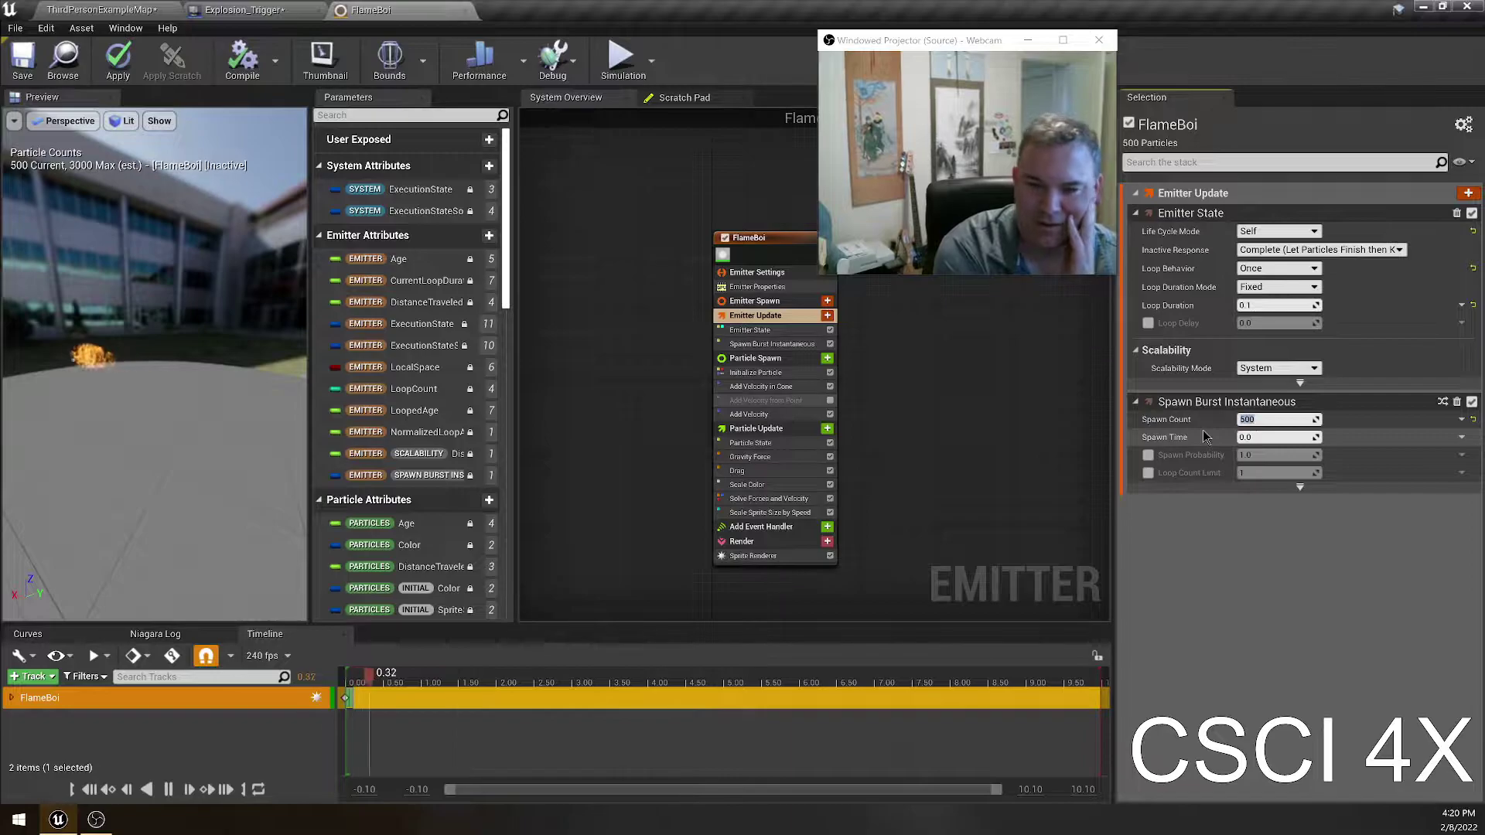
text(1000)
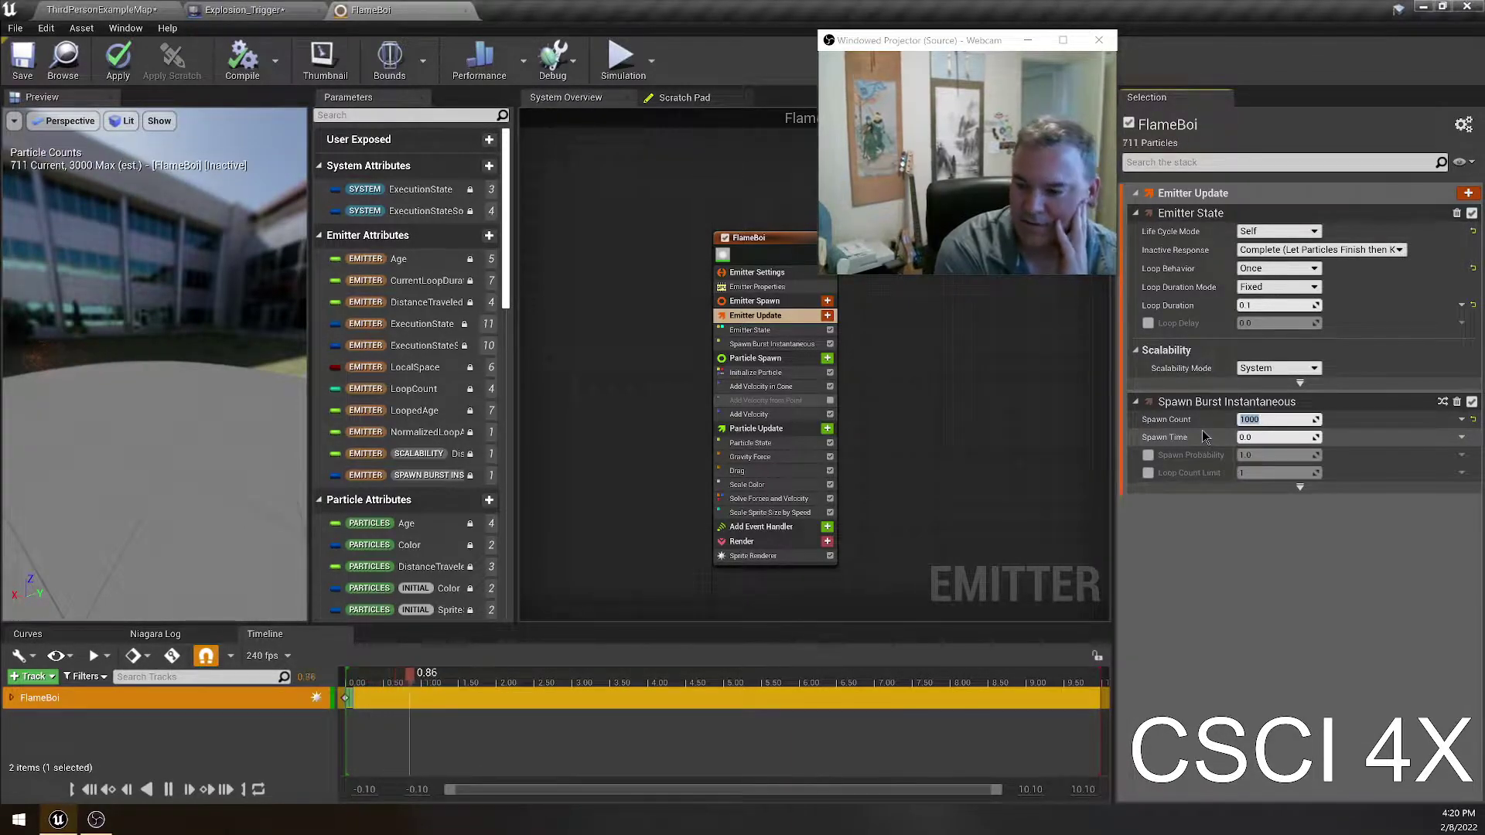
text(2000)
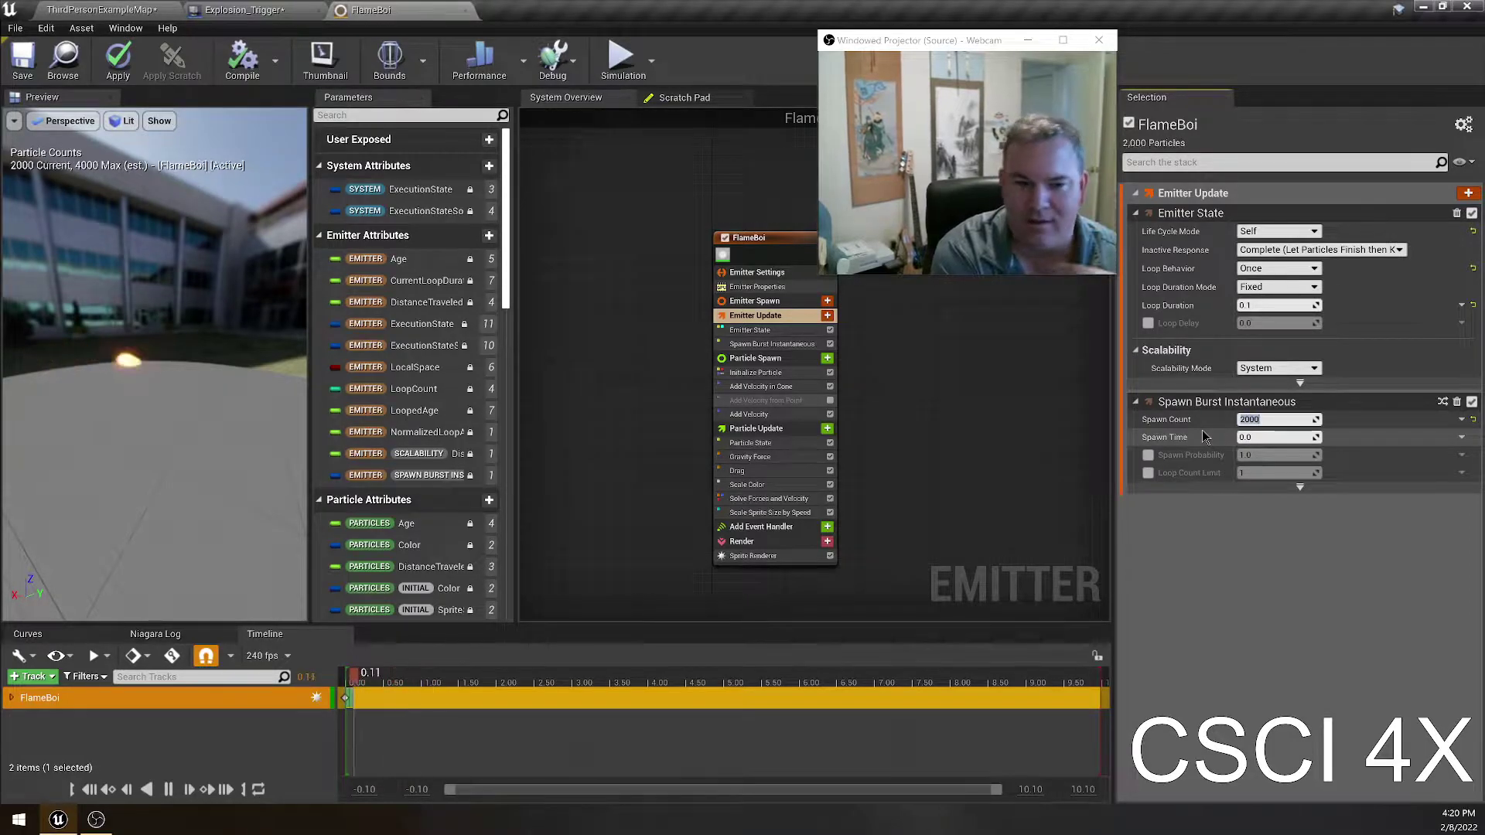
text(00)
key(Return)
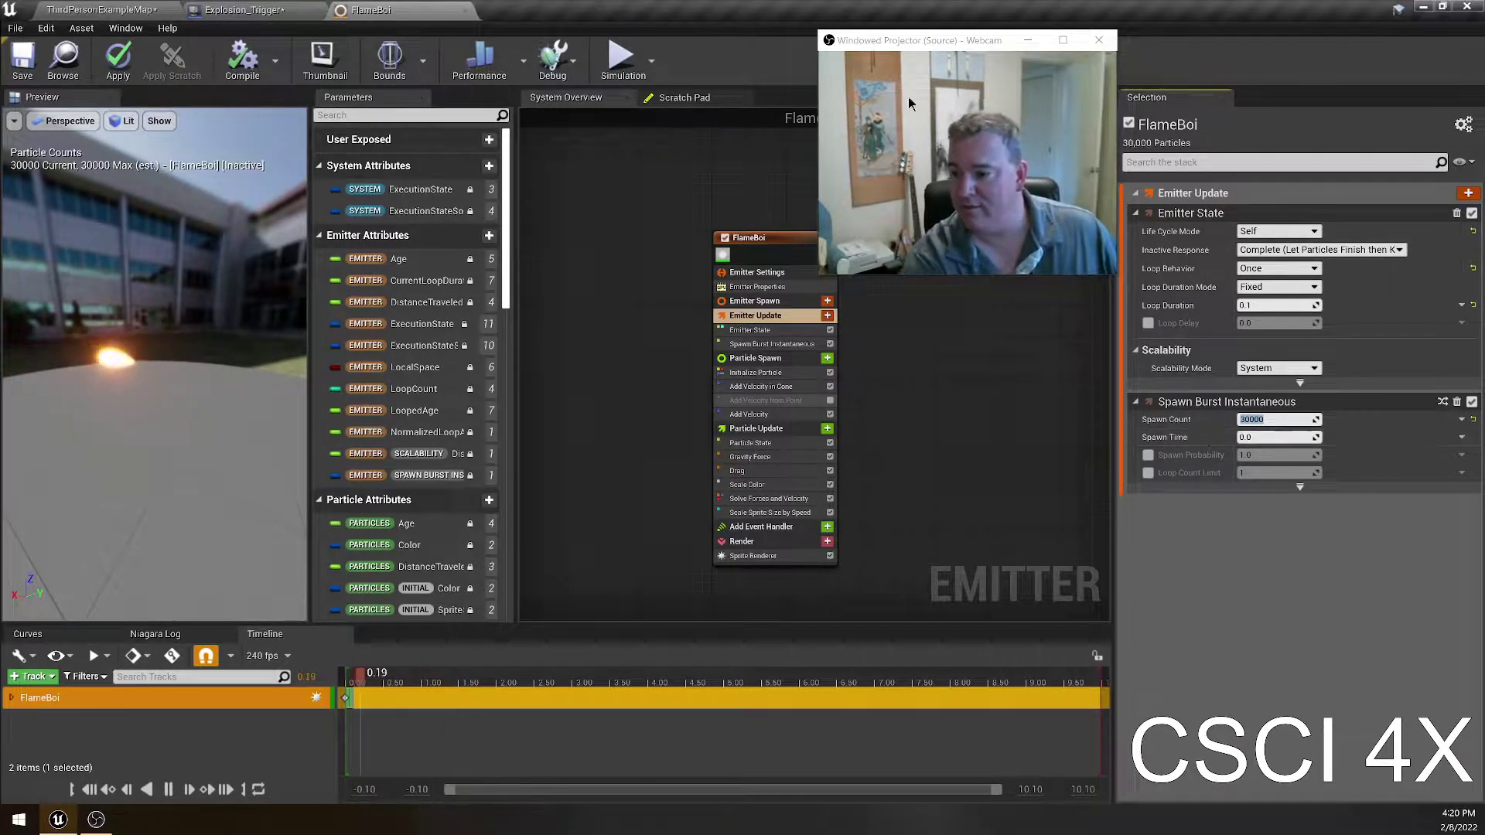
- Undo the Spawn Count edits on the instantaneous burst
click(1246, 590)
key(ctrl+z)
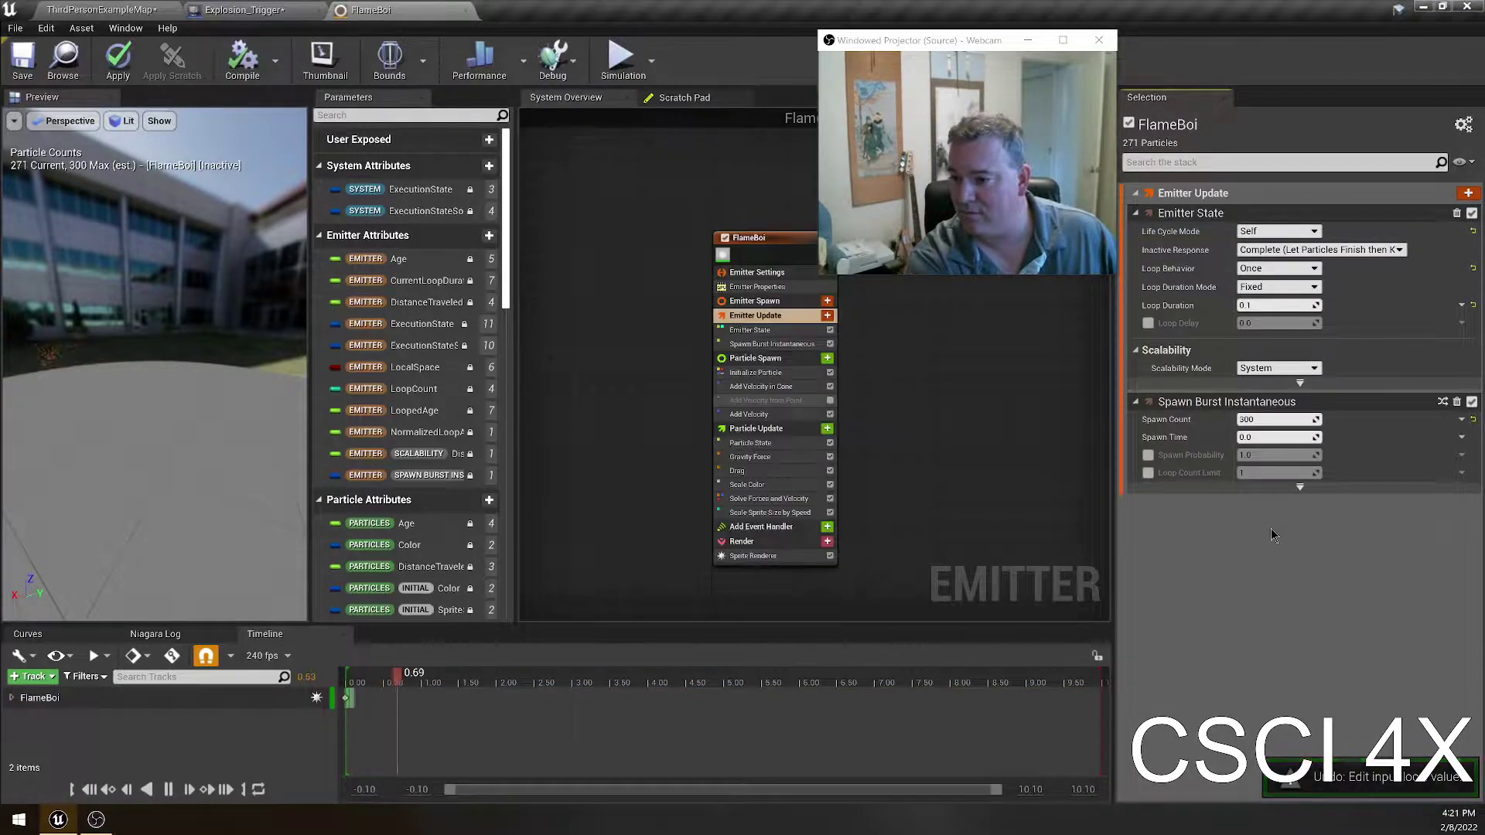
key(ctrl+z)
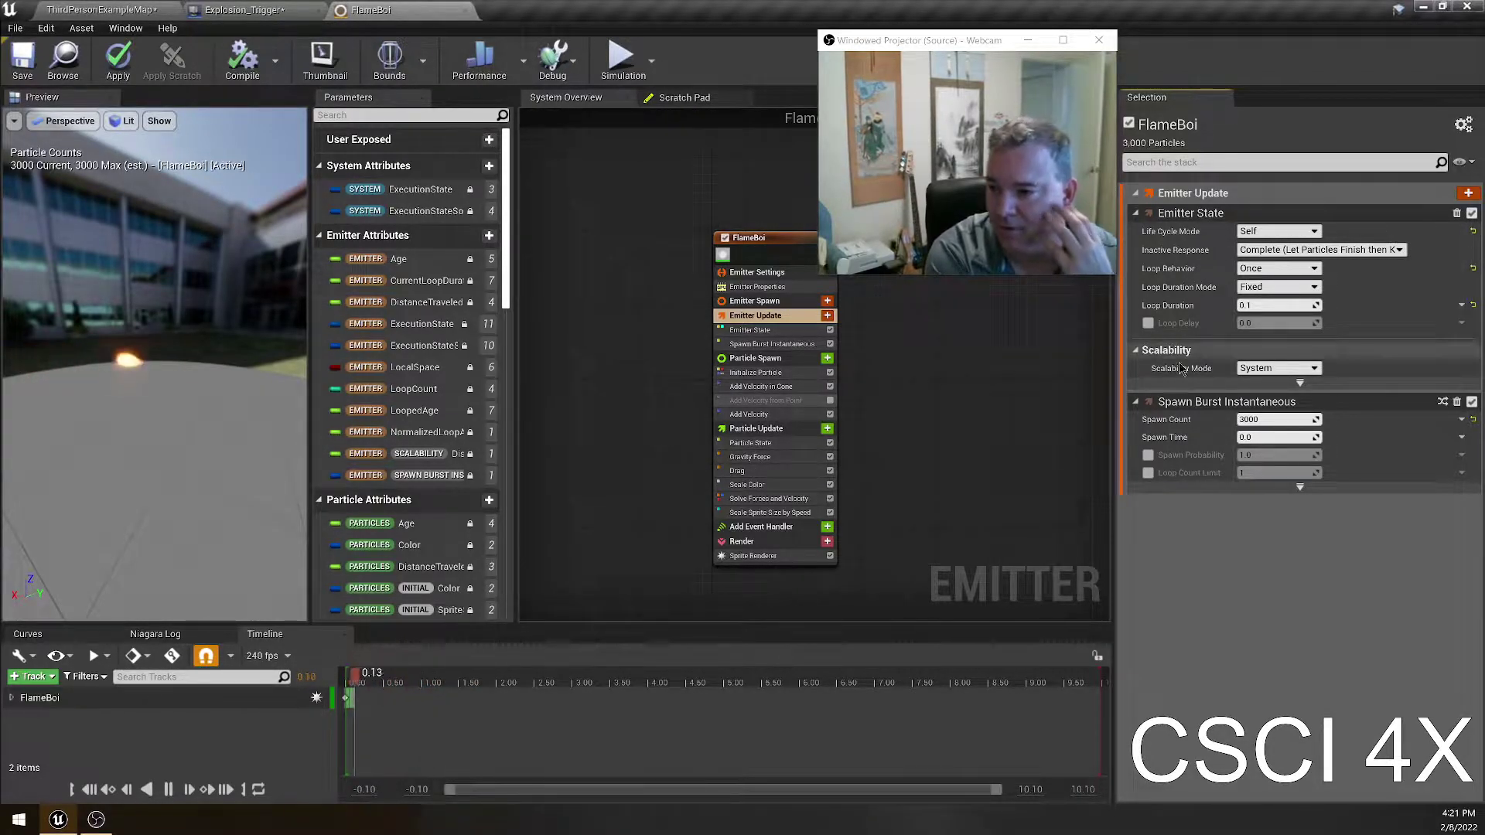
- Inspect the settings of the Emitter State and Spawn Burst Instantaneous modules and the Particle Spawn group
click(765, 331)
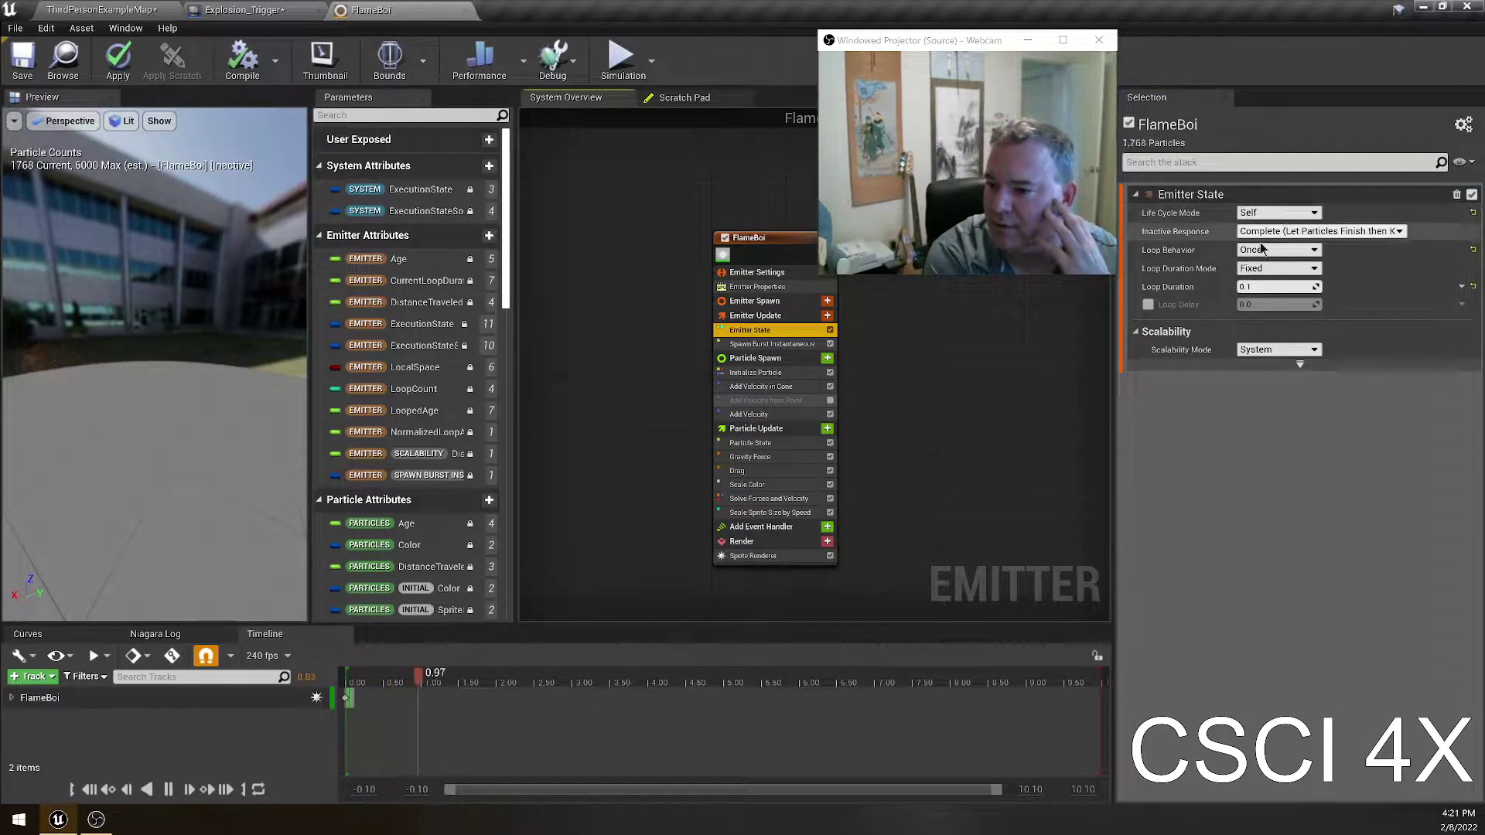
click(769, 345)
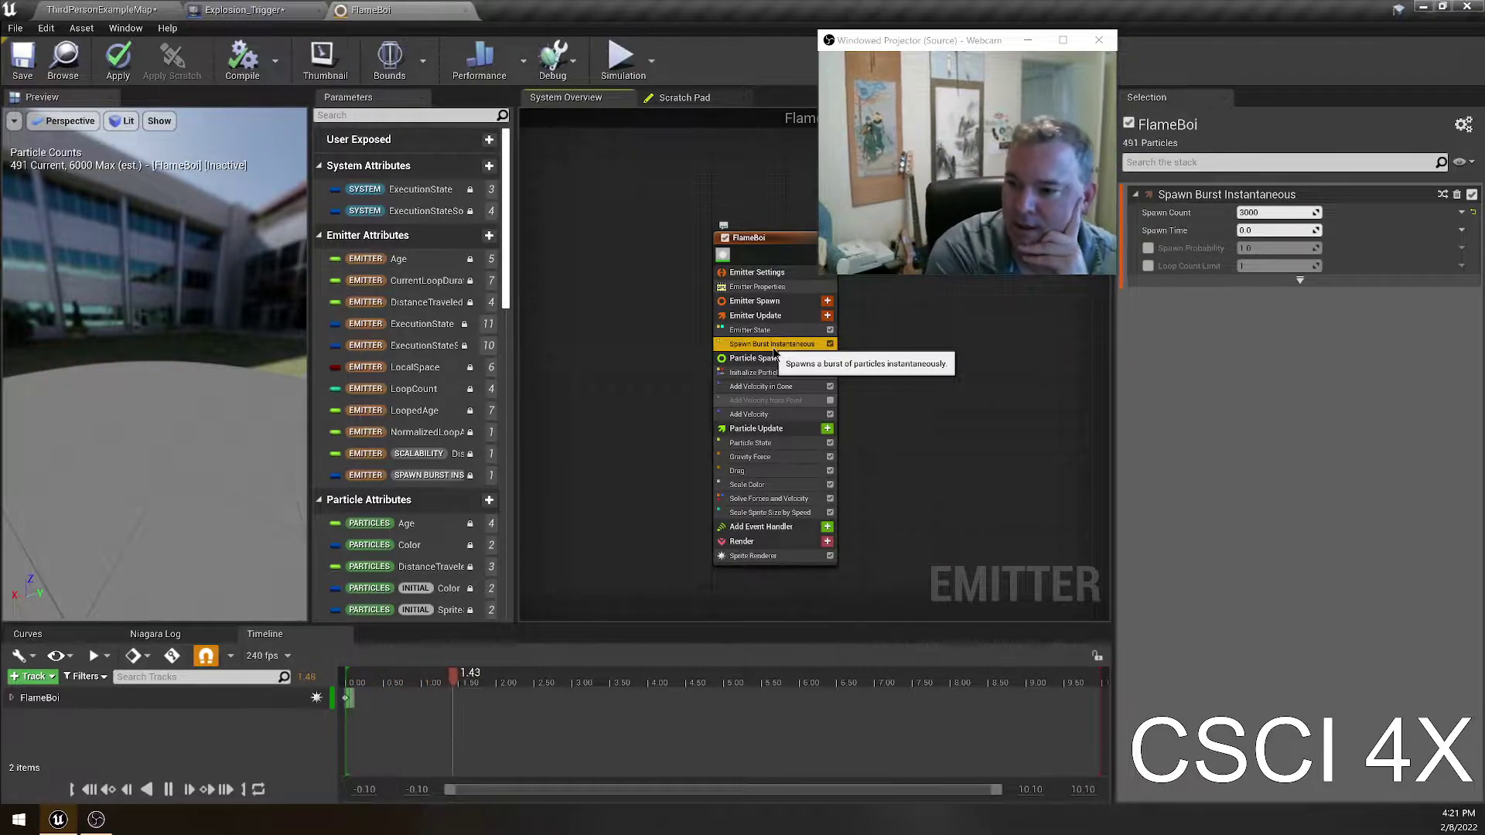
click(758, 357)
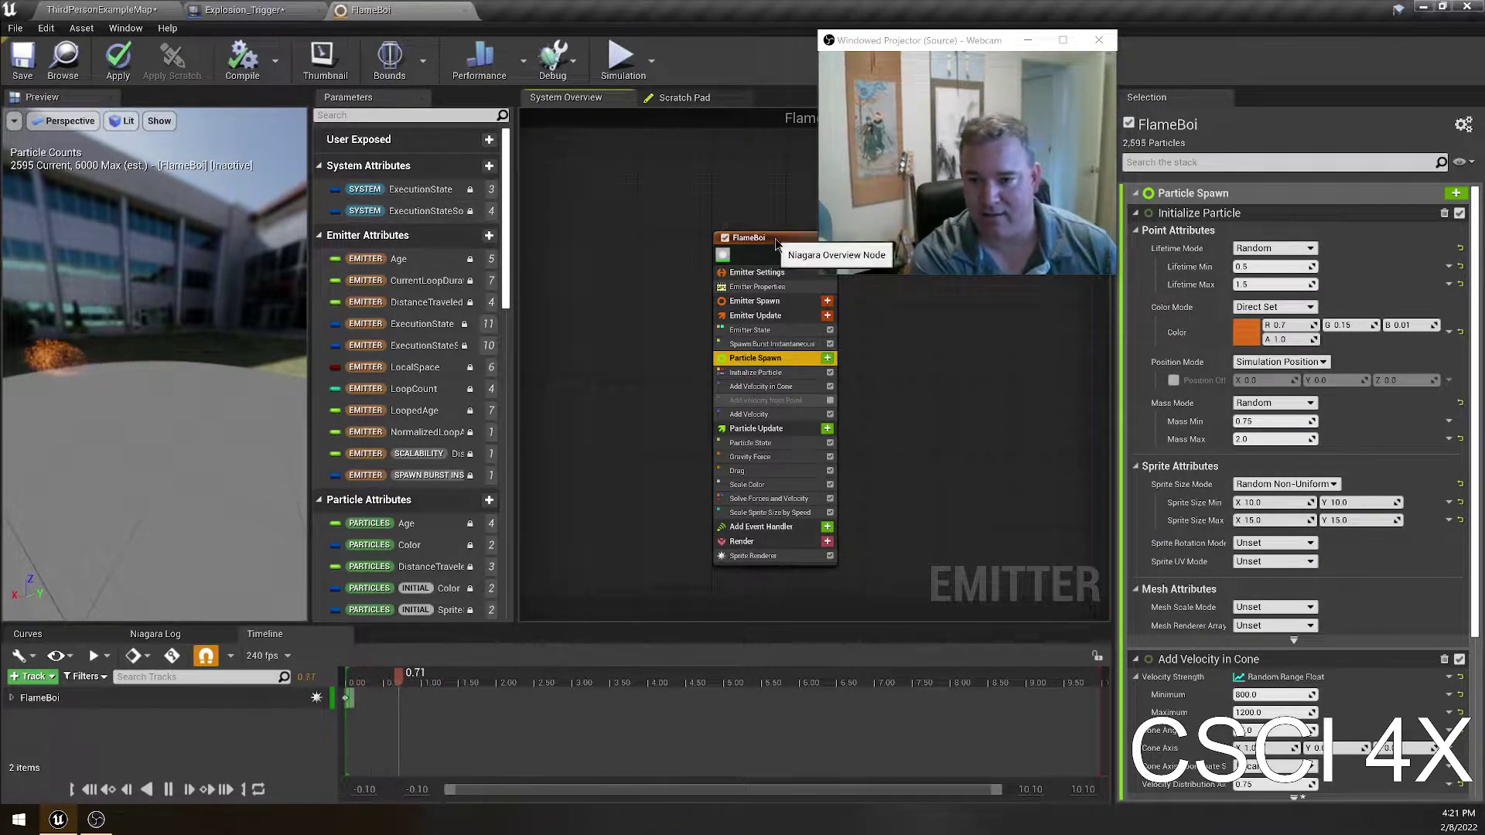
- Examine the emitter properties and the Particle Spawn group's modules, including Initialize Particle, Add Velocity in Cone and Add Velocity
click(754, 272)
scroll(659, 307, up, 1)
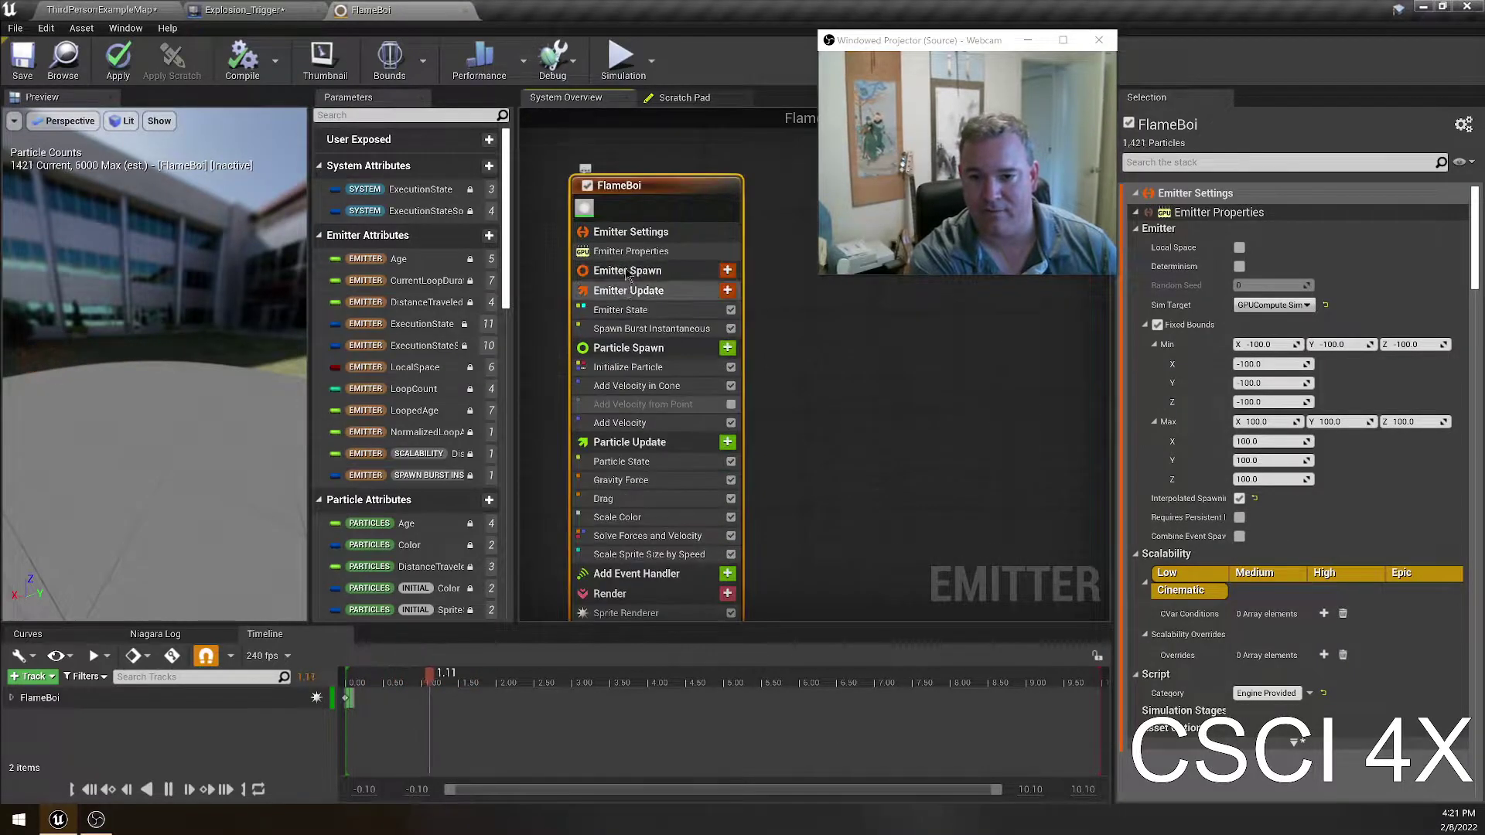
right_drag(889, 540, 845, 474)
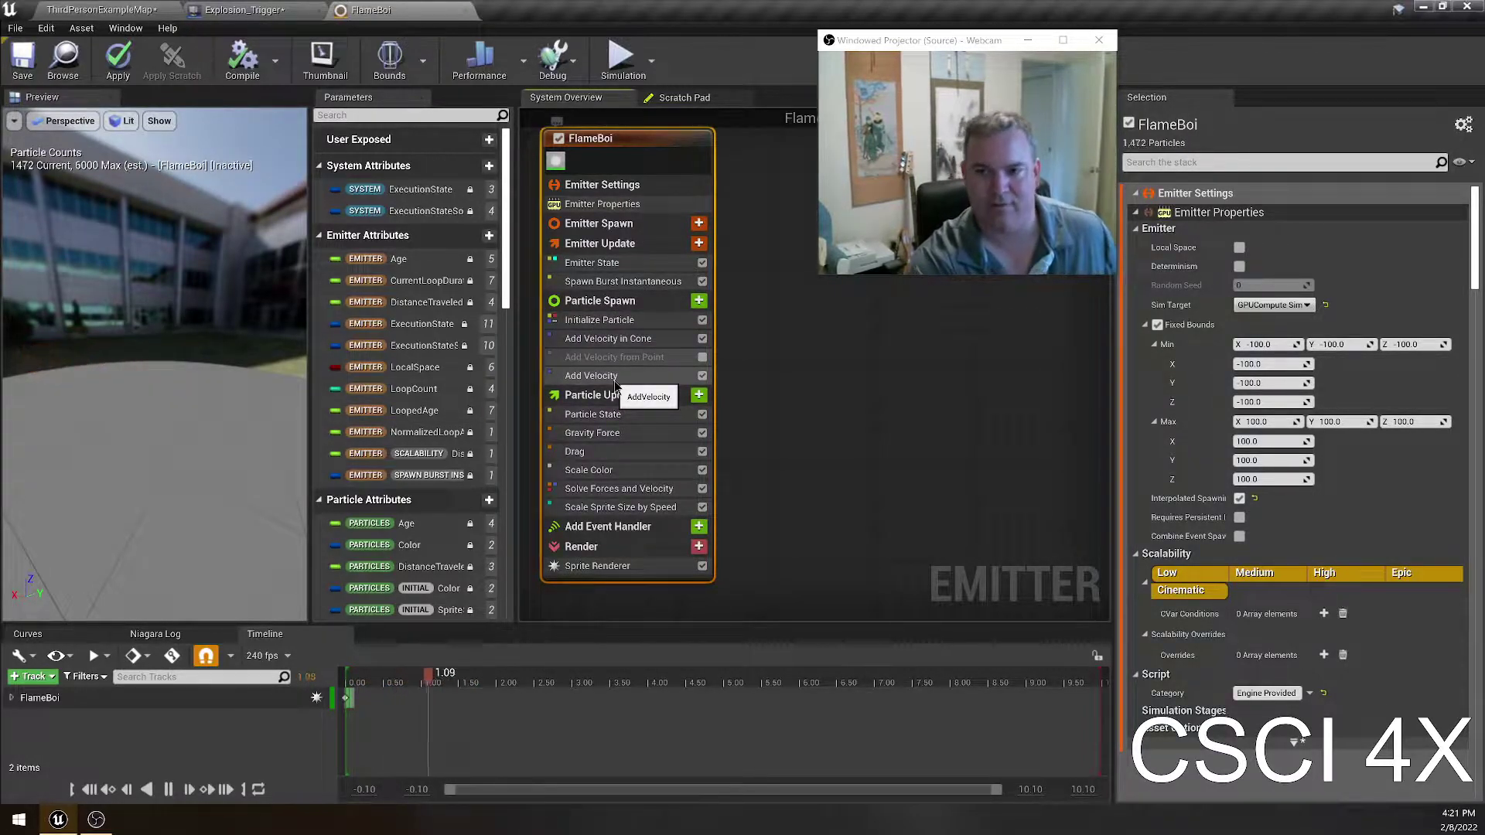
click(629, 301)
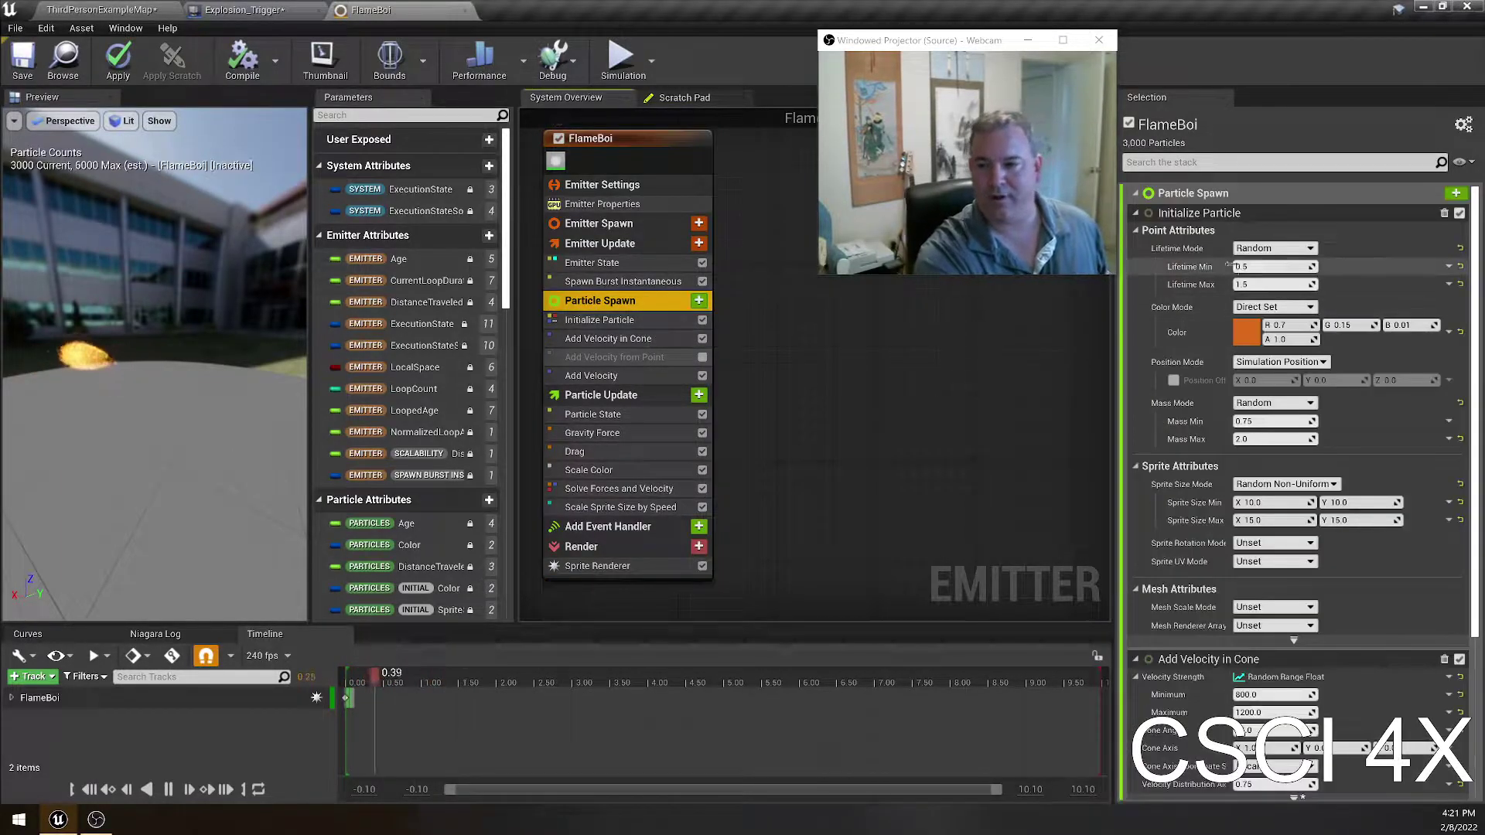
click(576, 337)
click(604, 302)
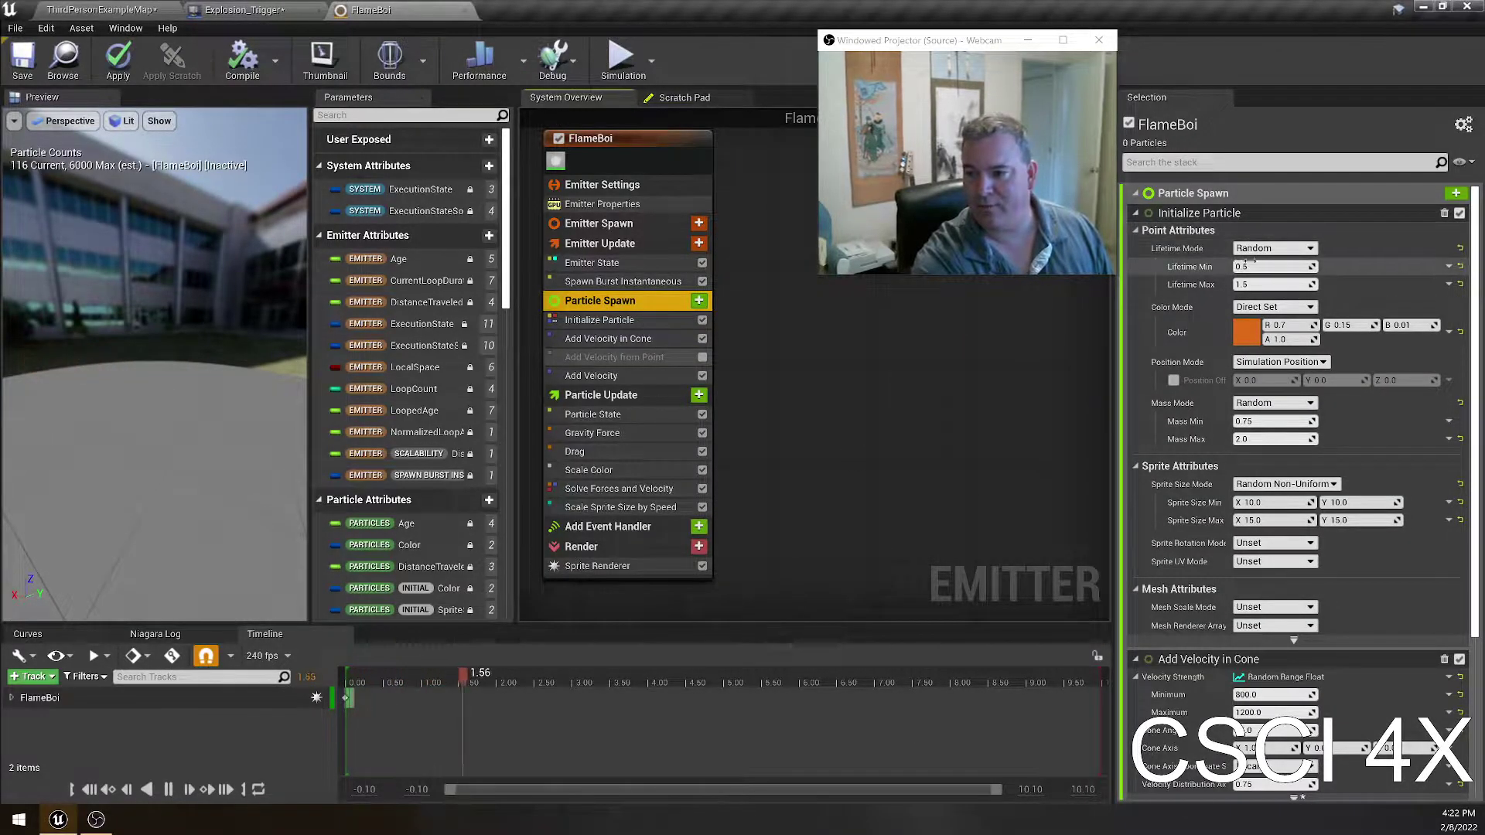
click(599, 319)
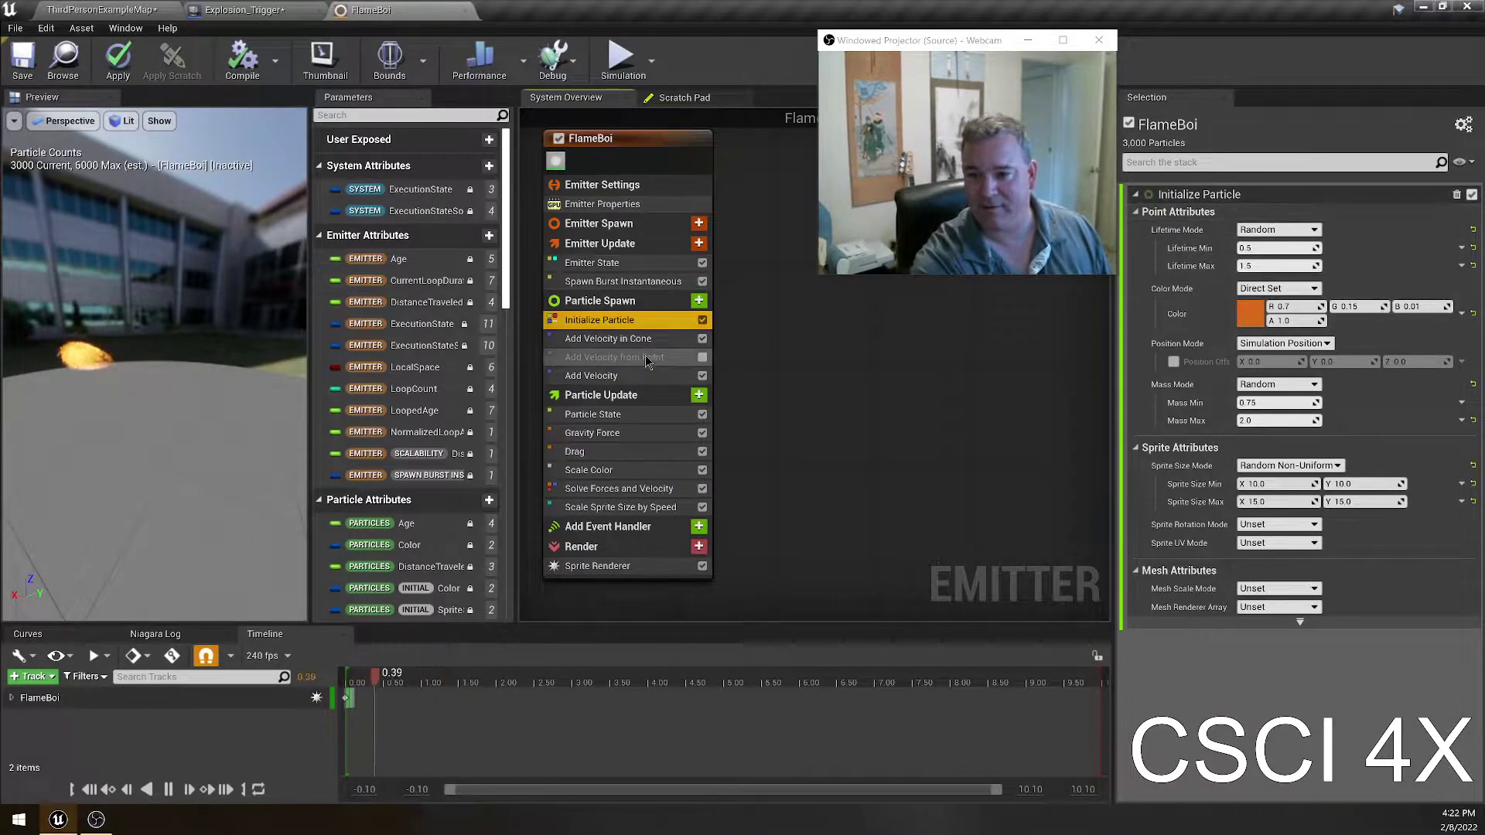
click(604, 301)
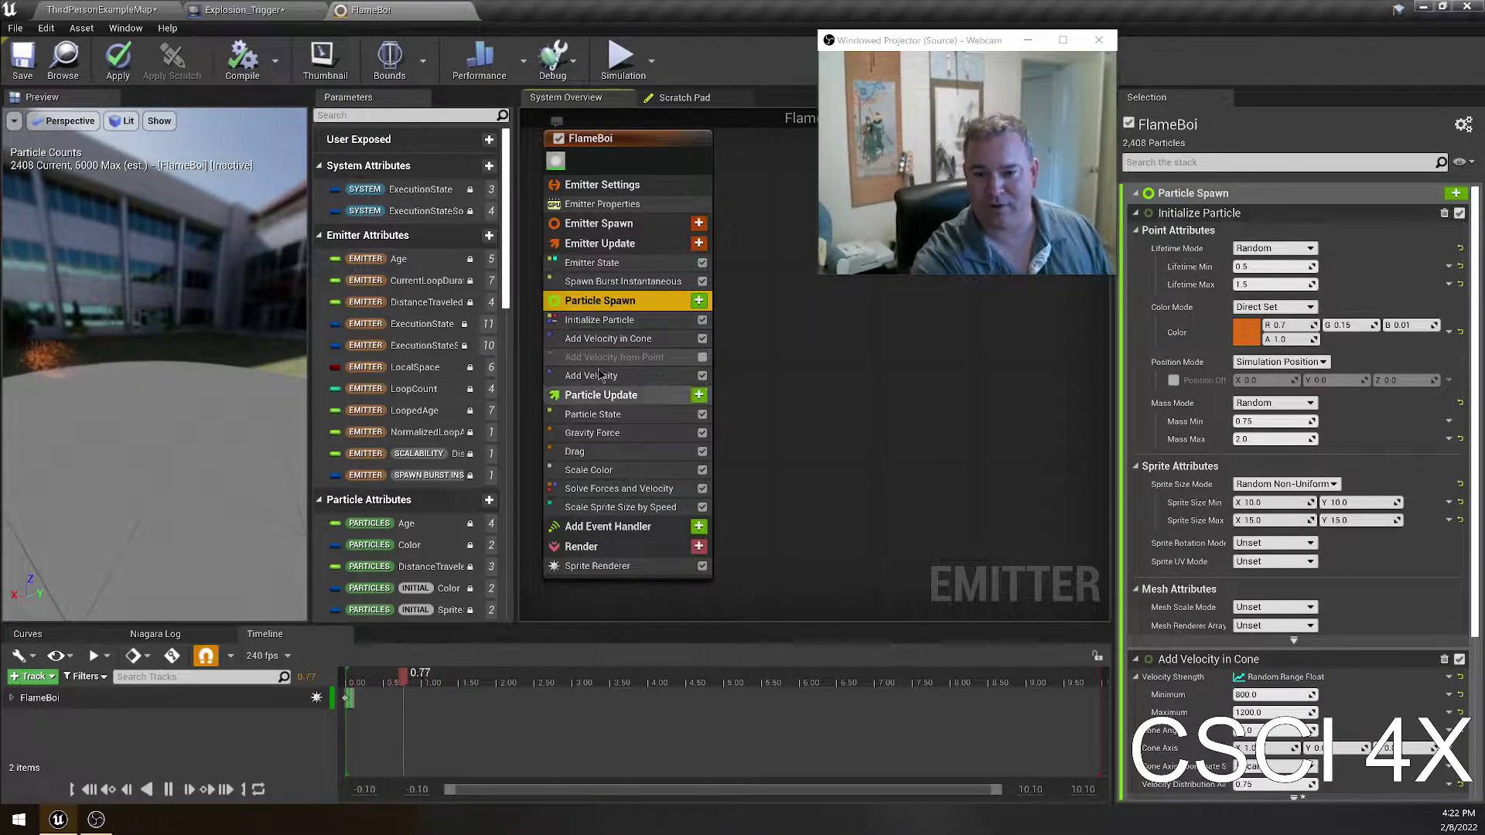
click(611, 320)
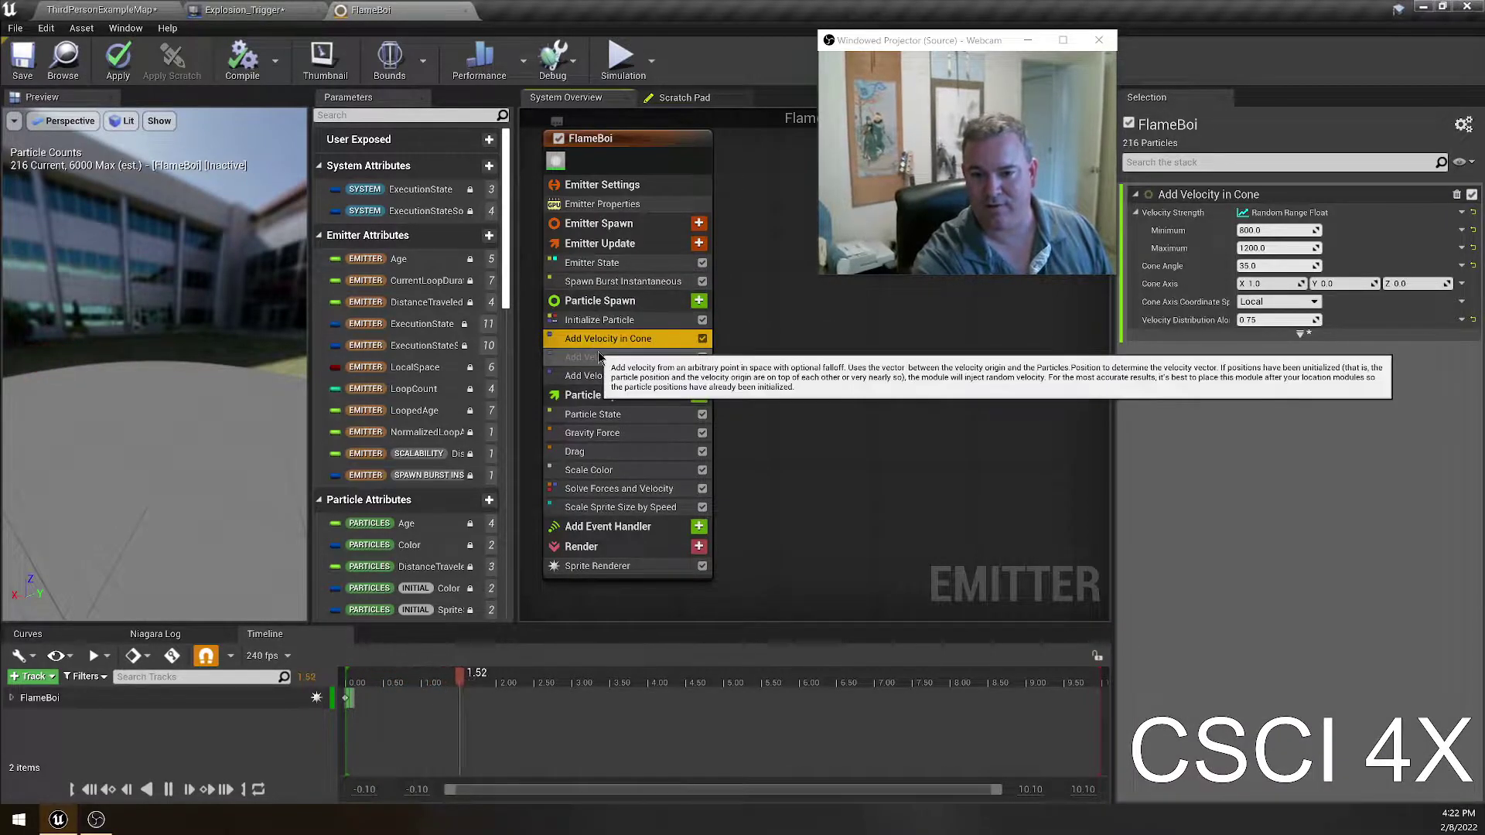
click(586, 375)
click(600, 320)
click(600, 300)
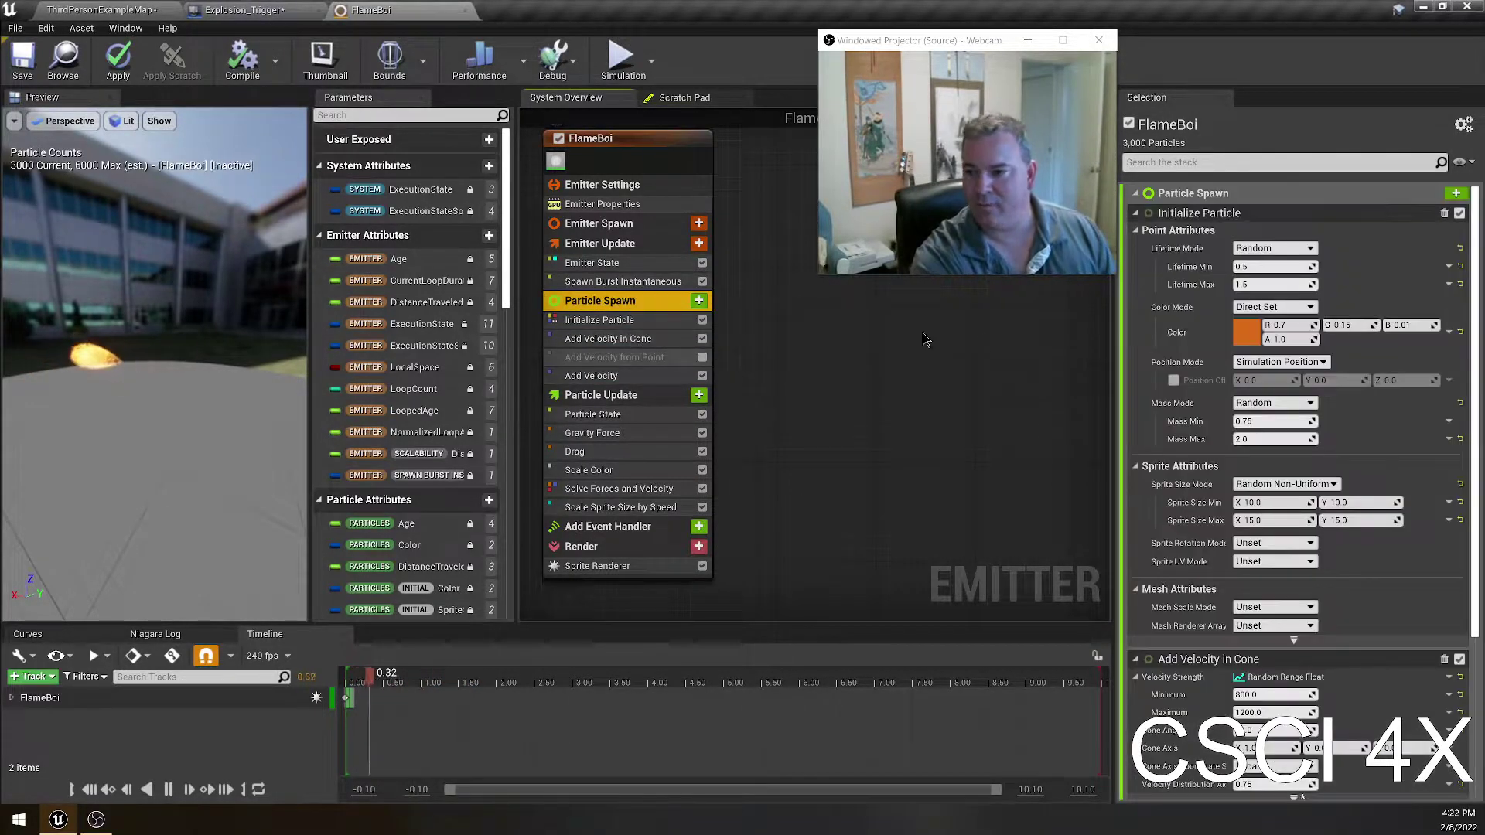
- Show the Initialize Particle settings and review the available Lifetime Mode options
click(590, 322)
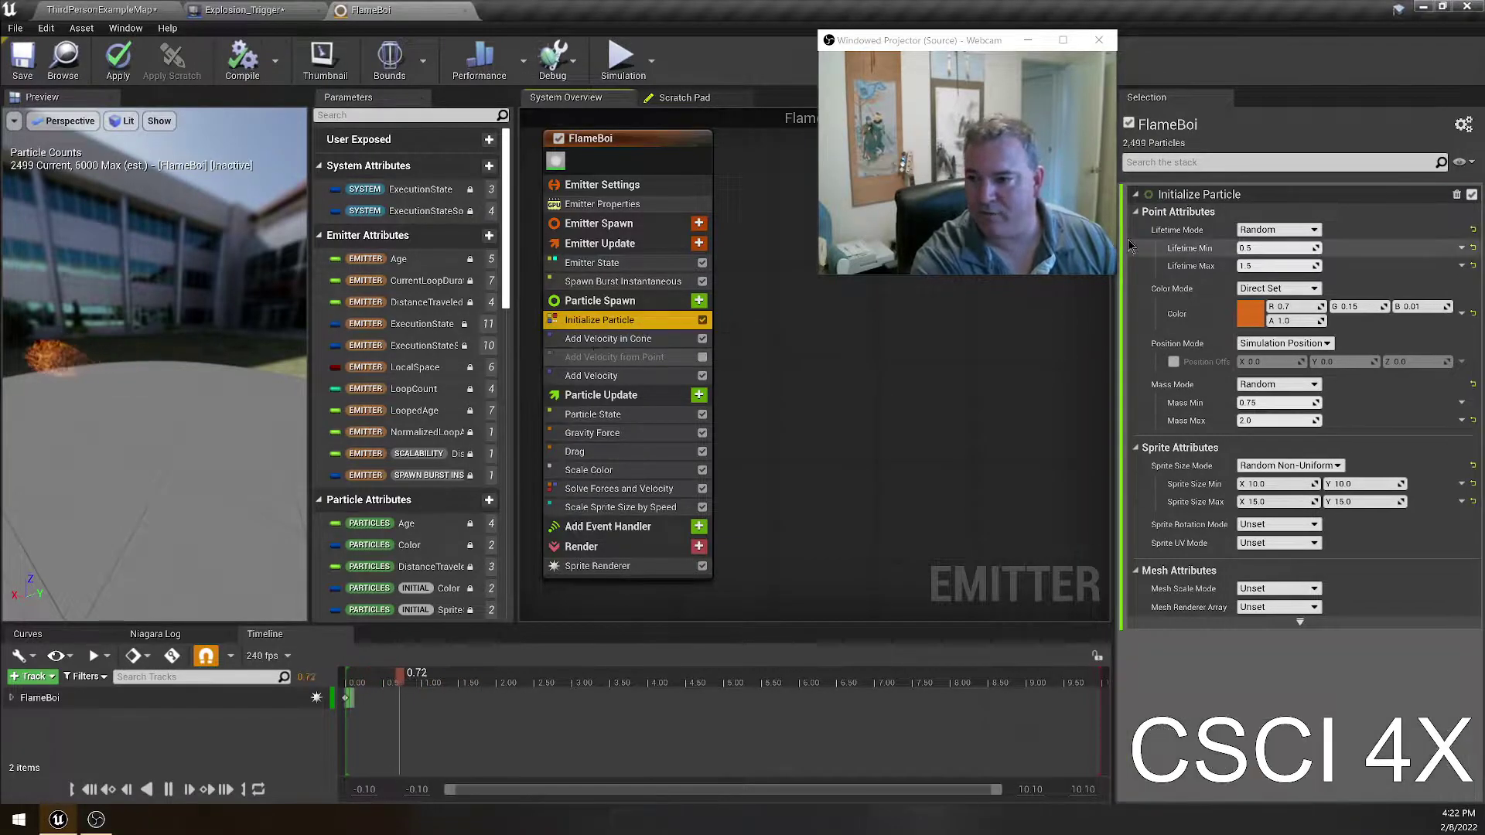
click(1296, 231)
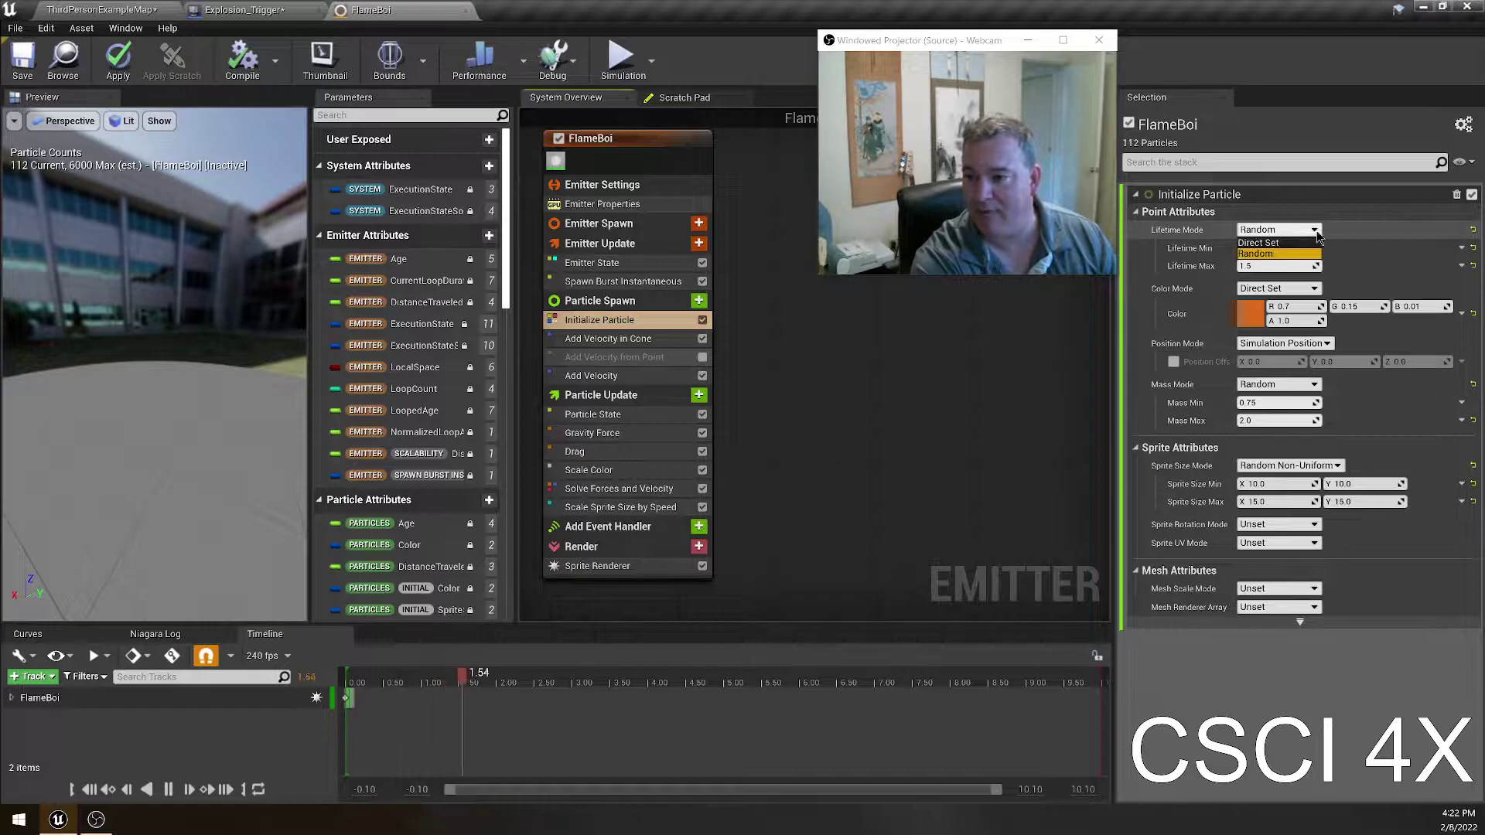
click(1367, 235)
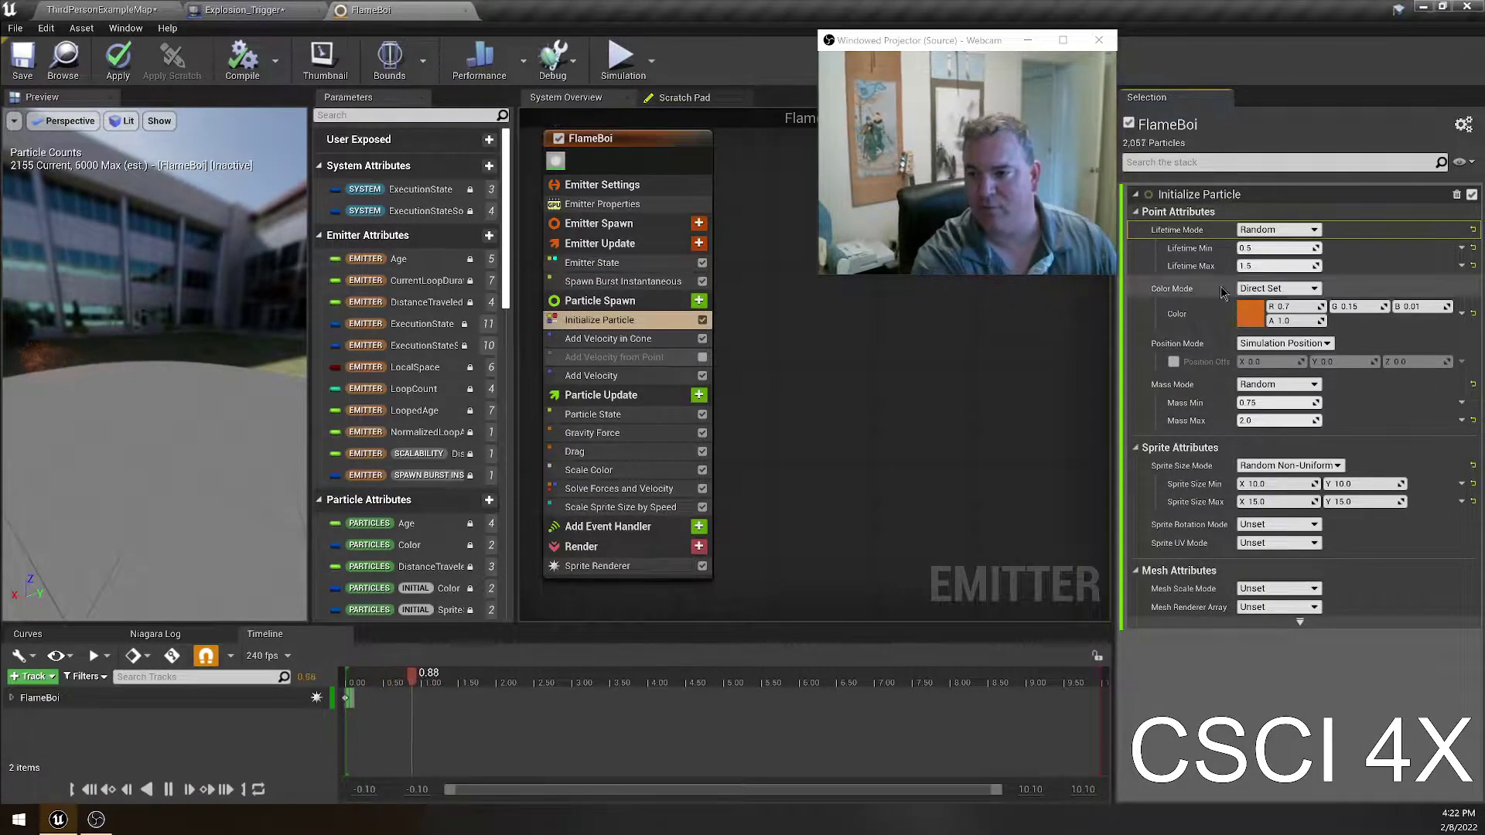
- Try a magenta particle Color in Initialize Particle and discard the change
click(1253, 317)
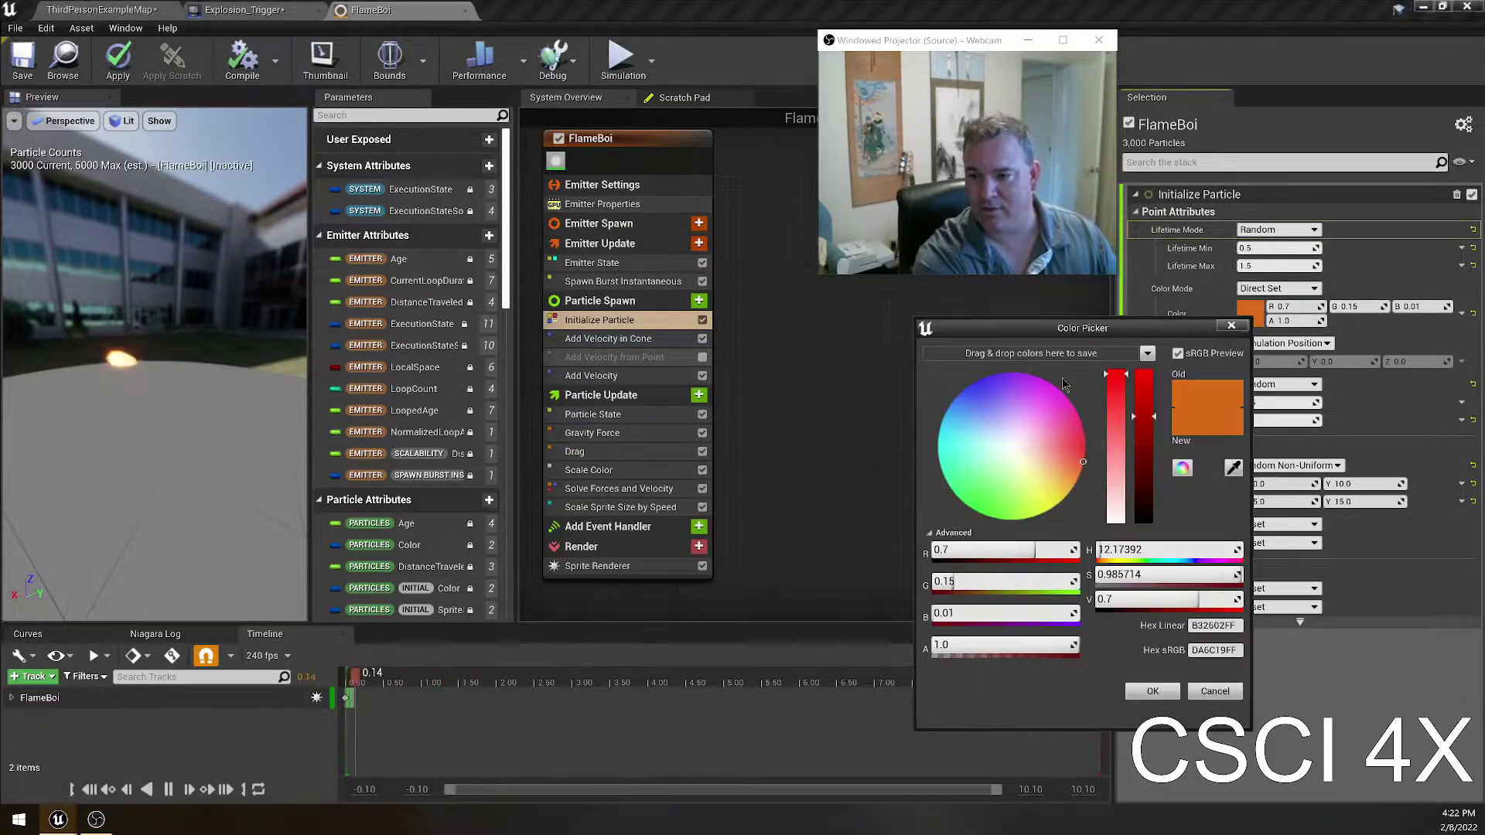
click(977, 381)
drag(963, 495, 1088, 348)
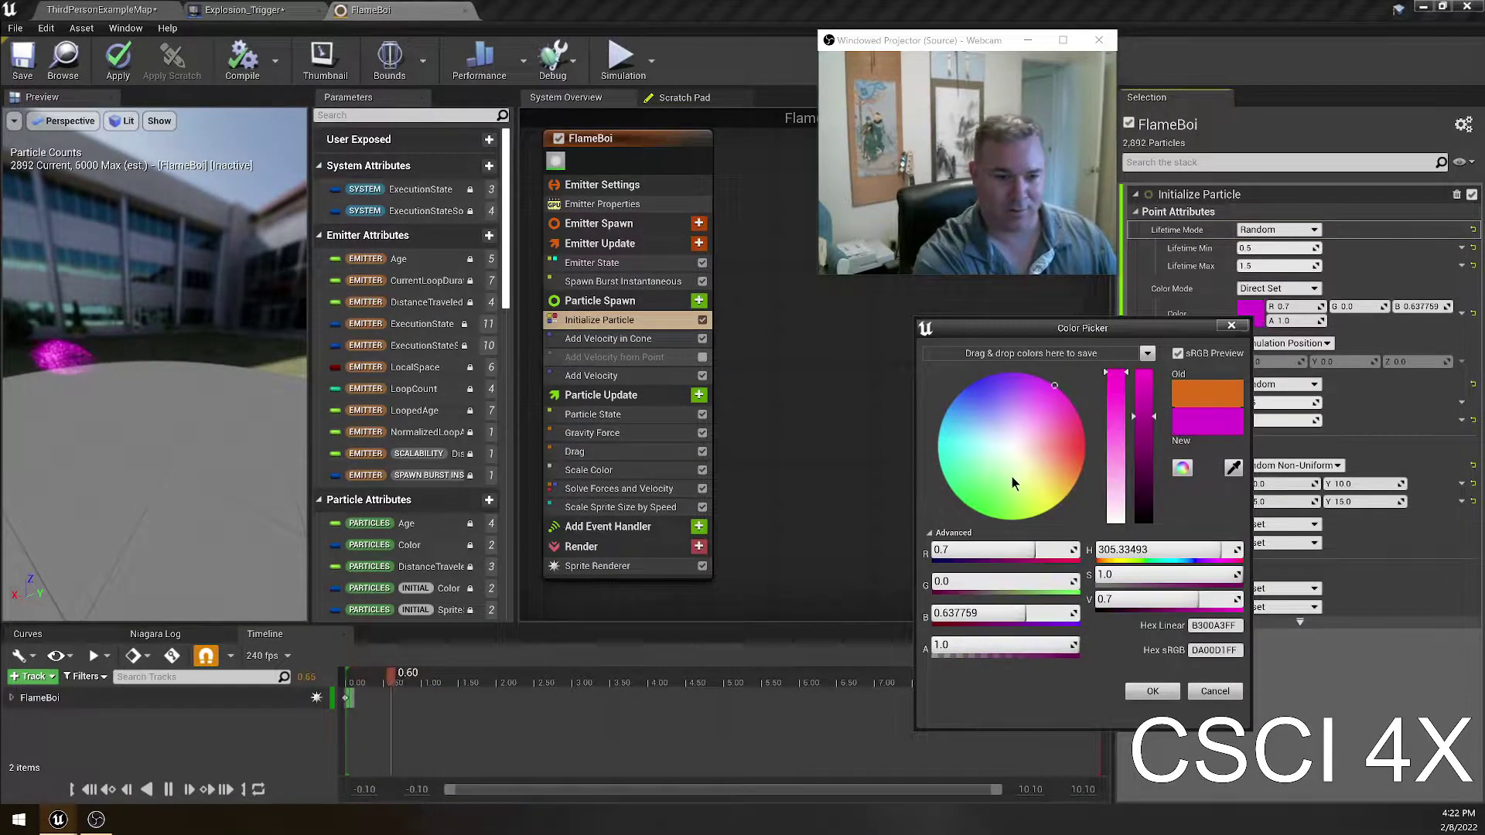
click(1221, 692)
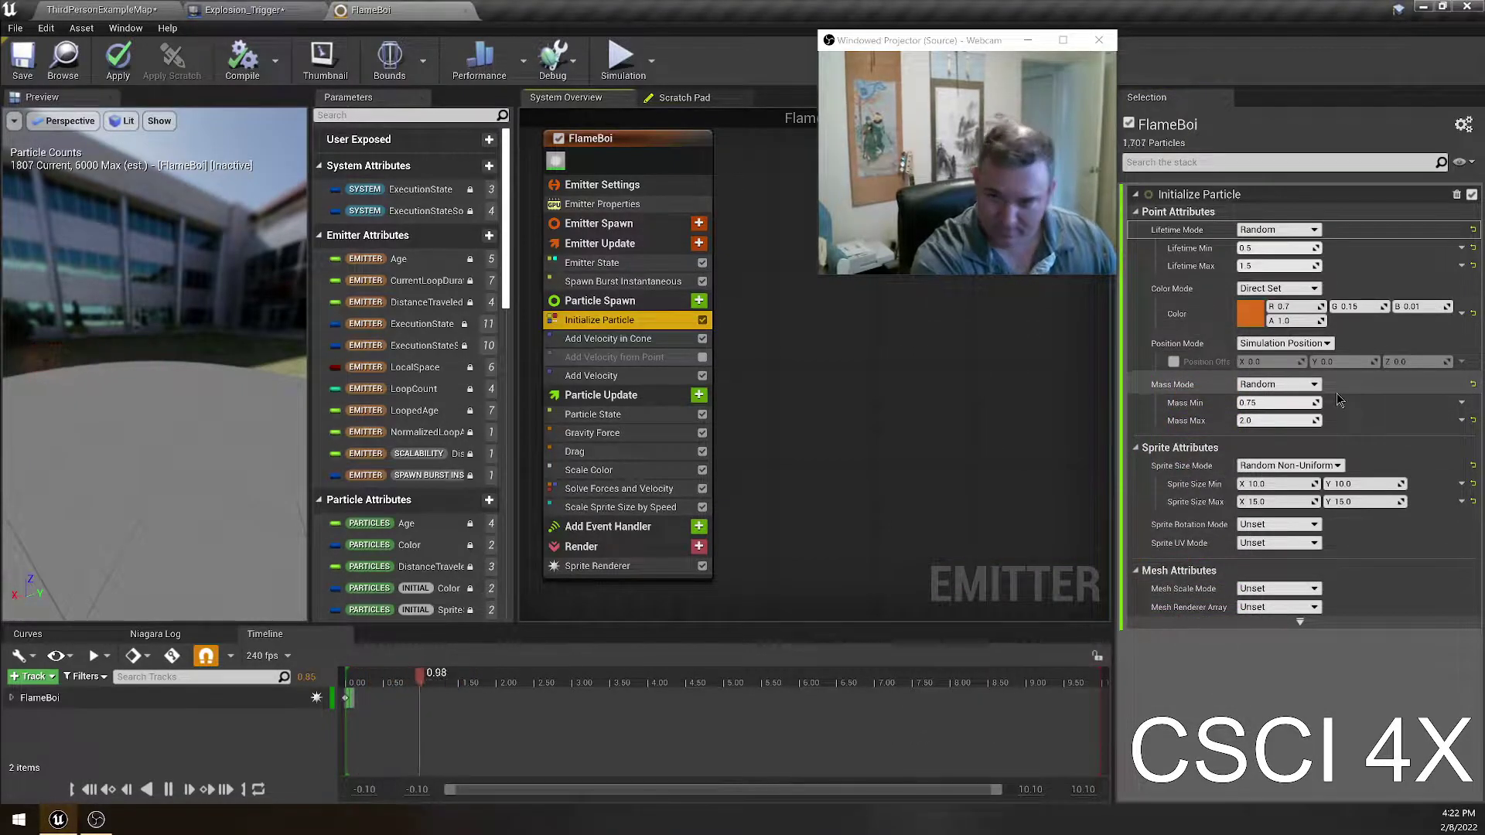
- Keep Position Mode on Simulation Position and switch the particle Color Mode to Random Range
click(1286, 343)
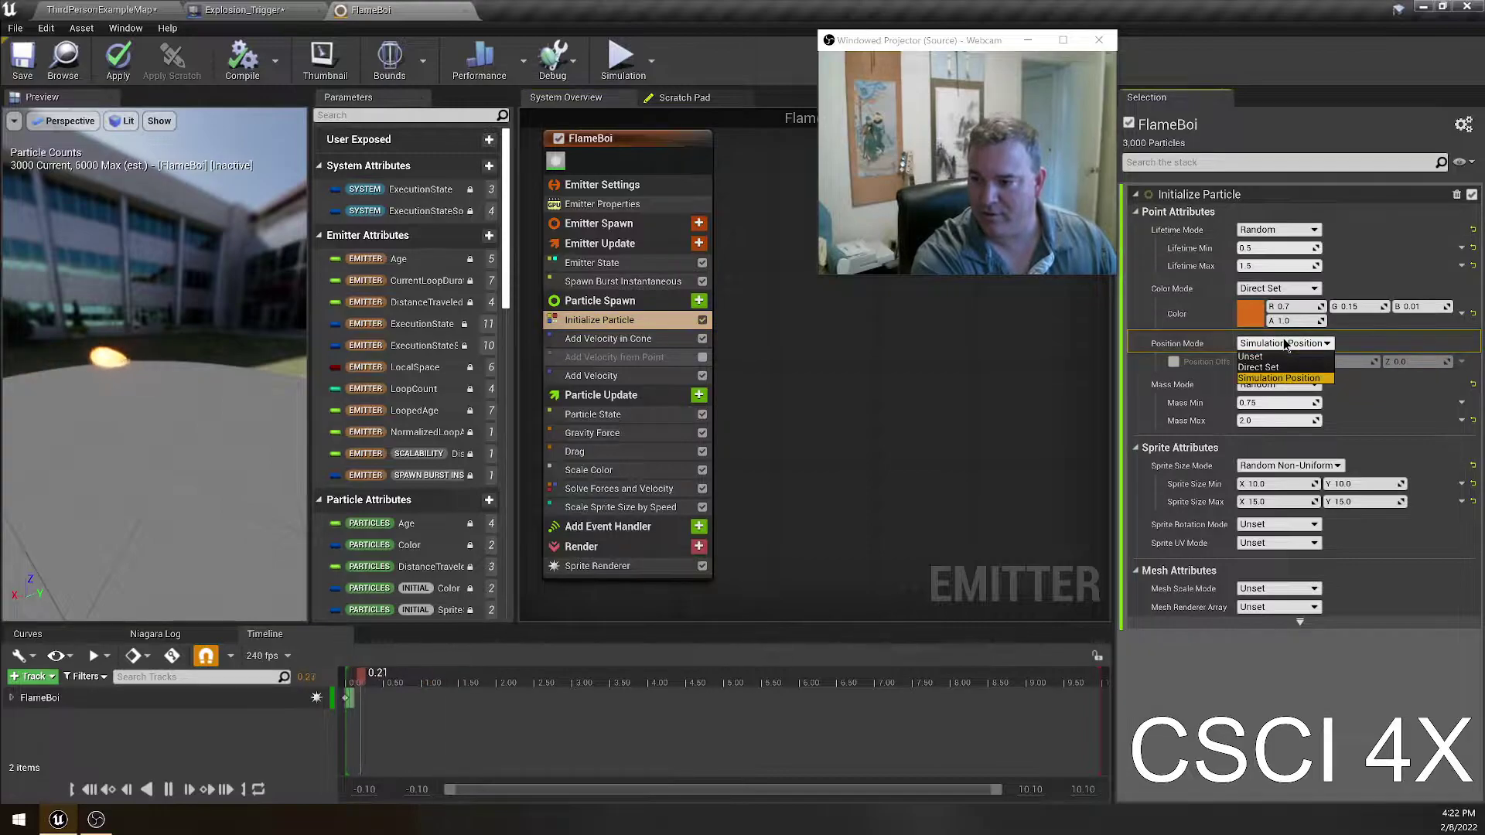
click(1280, 378)
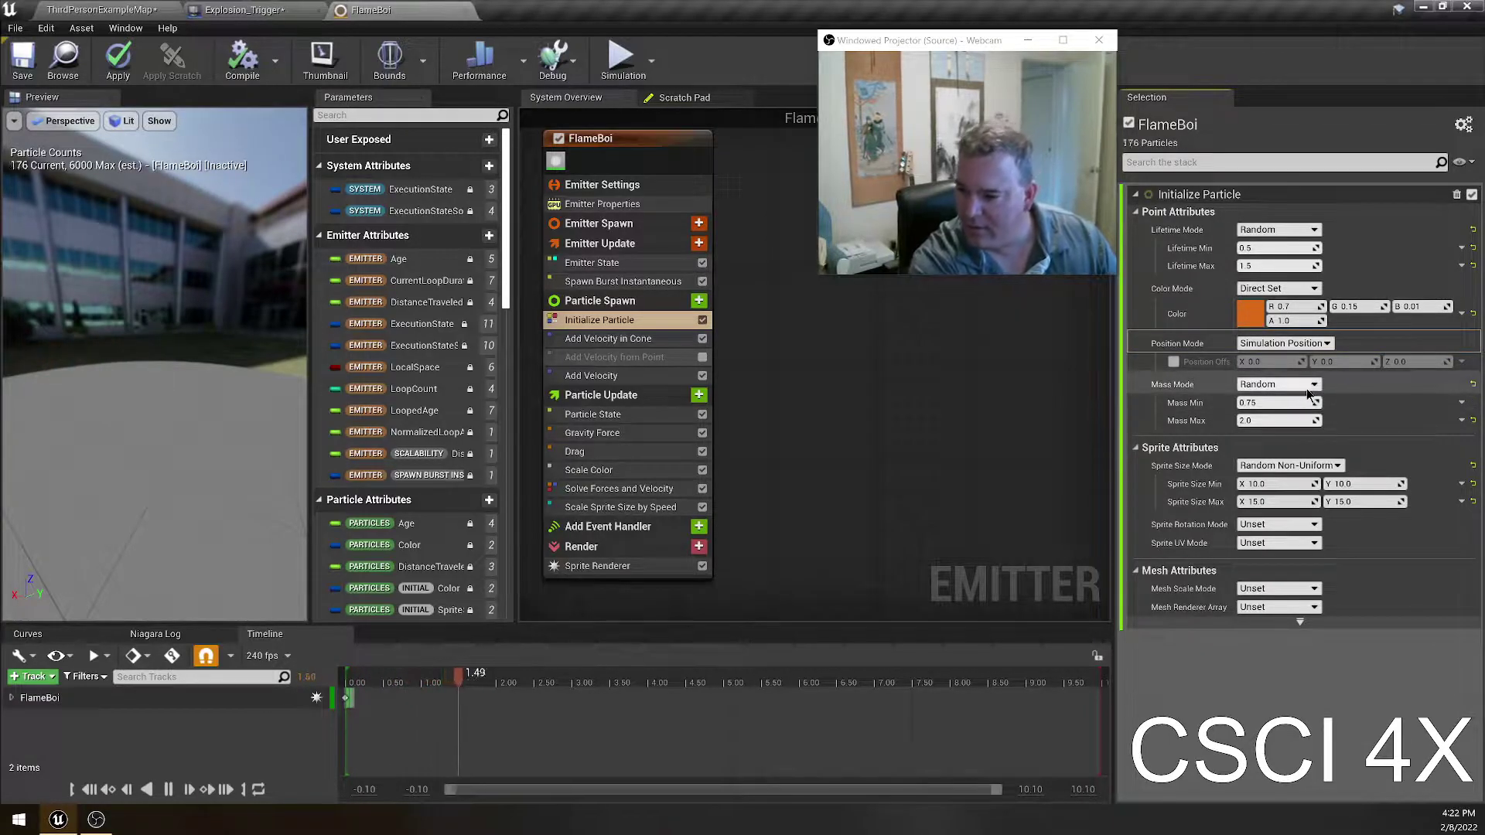
click(1270, 288)
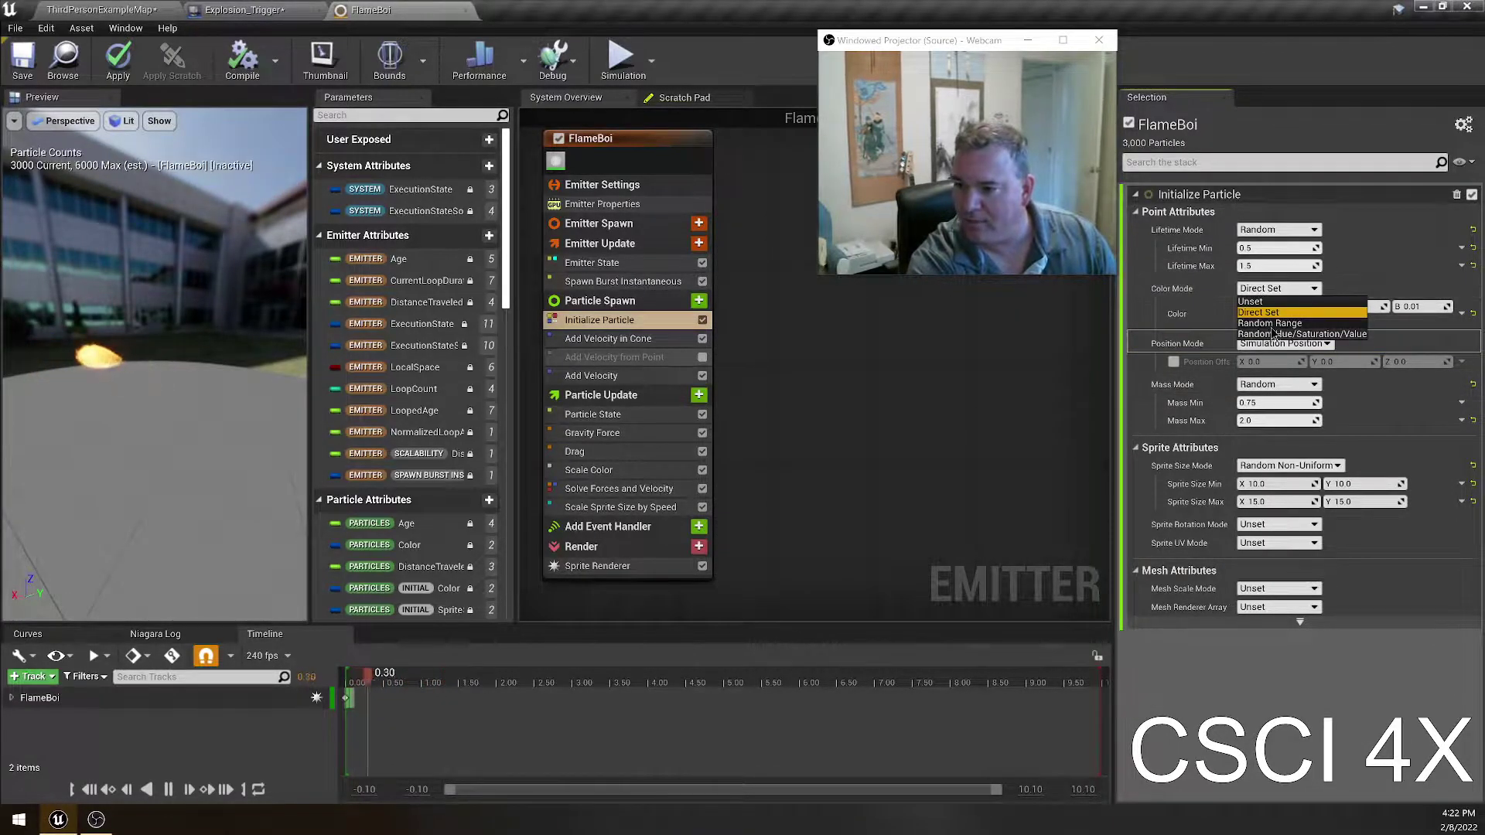
click(1280, 324)
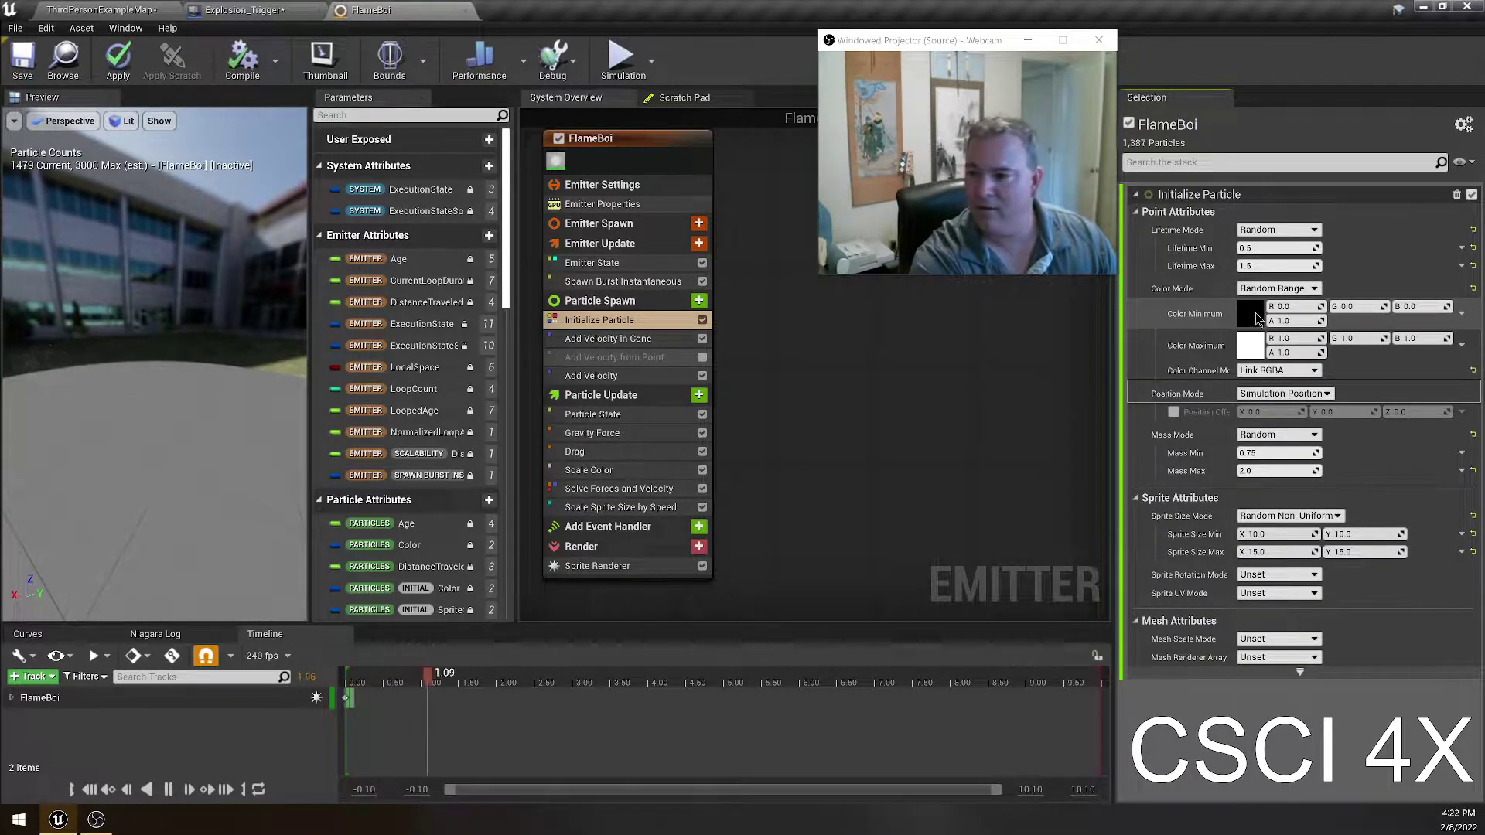
- Set the random range's Color Minimum to bright magenta with R 1.0, G 0.0 and B 0.978938
click(1256, 312)
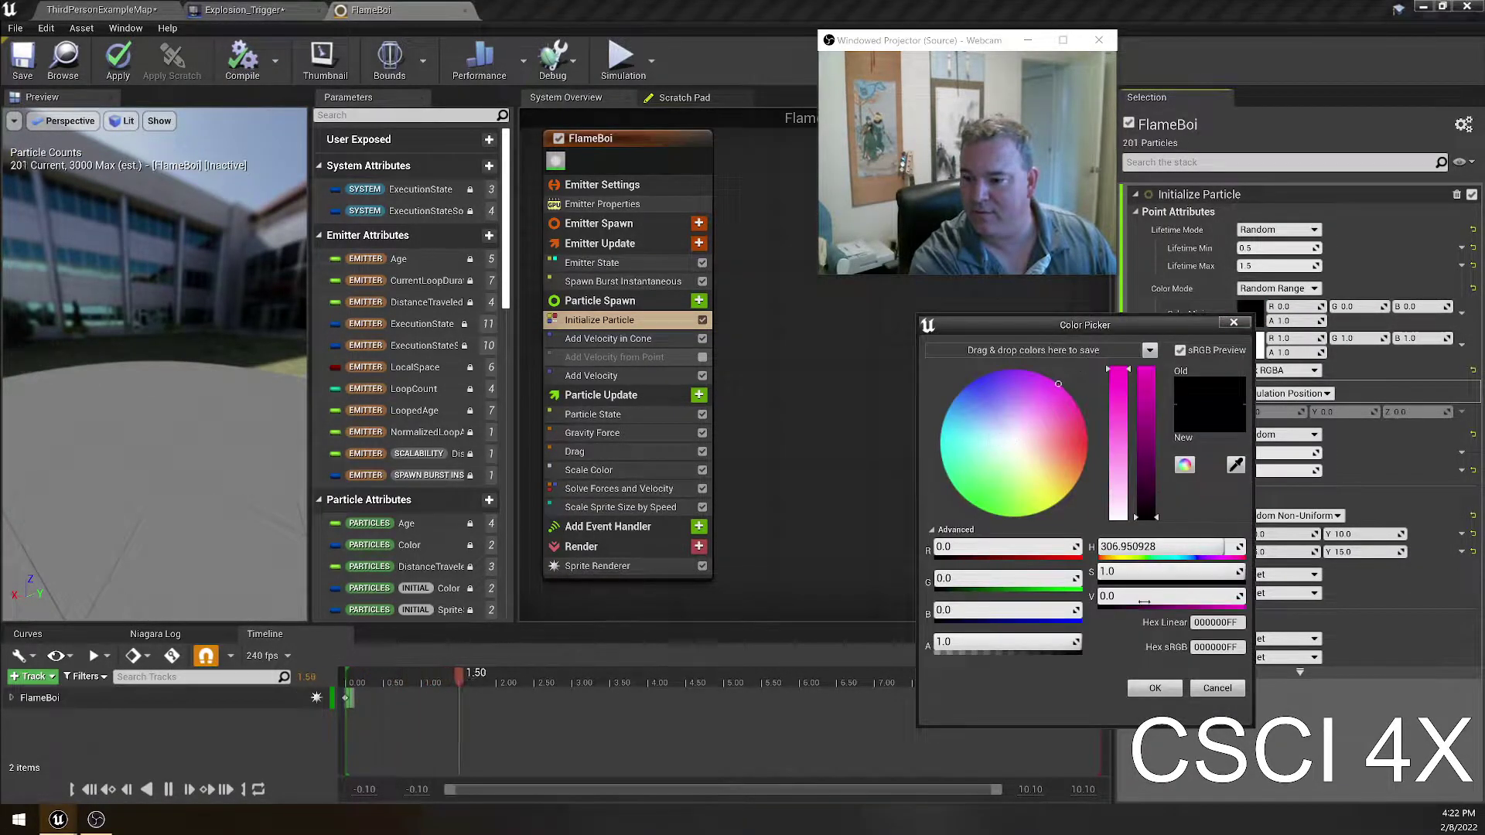
click(1156, 688)
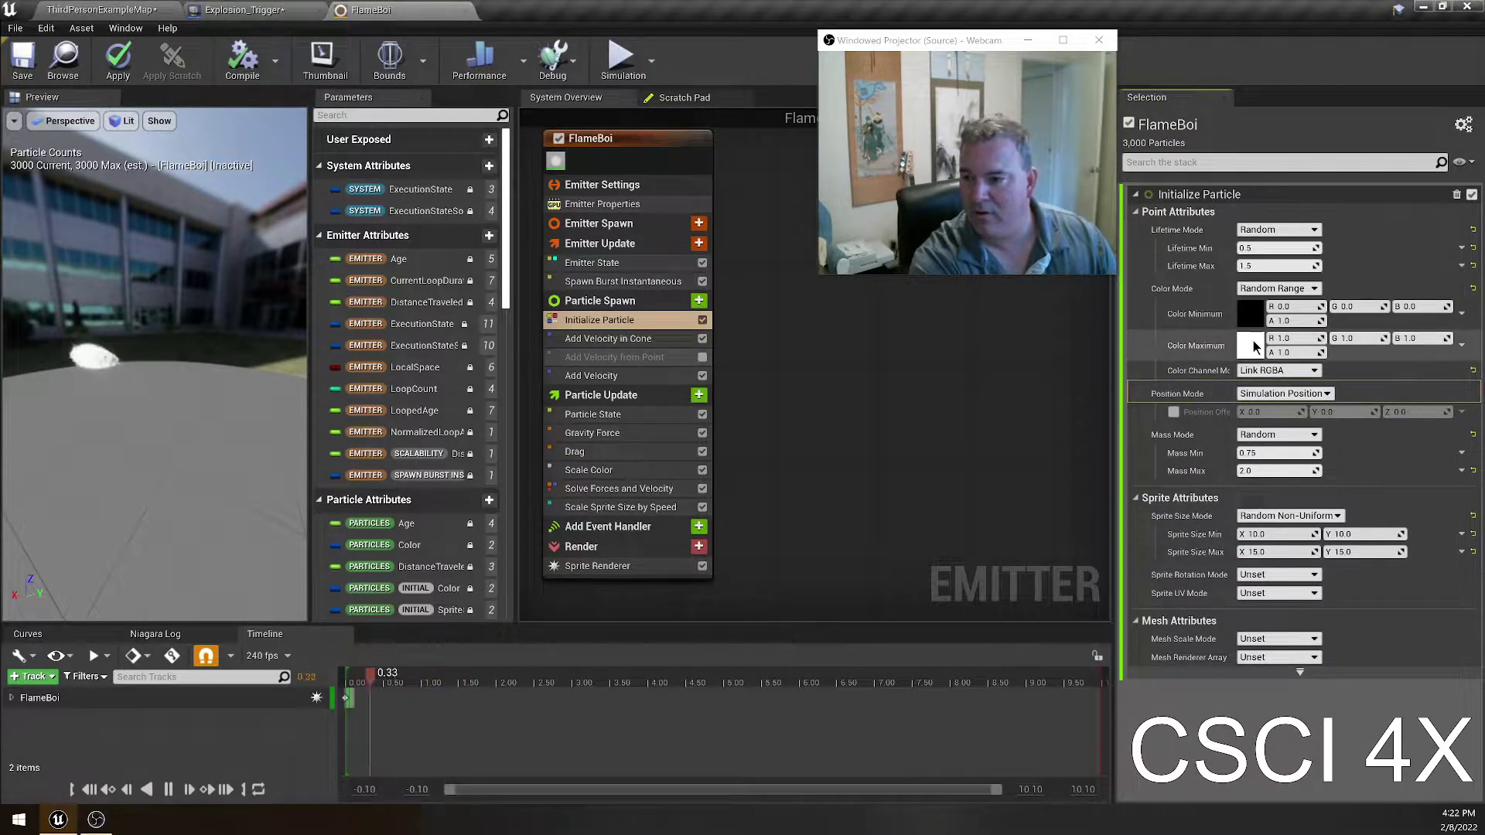
drag(1136, 484, 1140, 369)
drag(1018, 421, 1042, 383)
click(1144, 692)
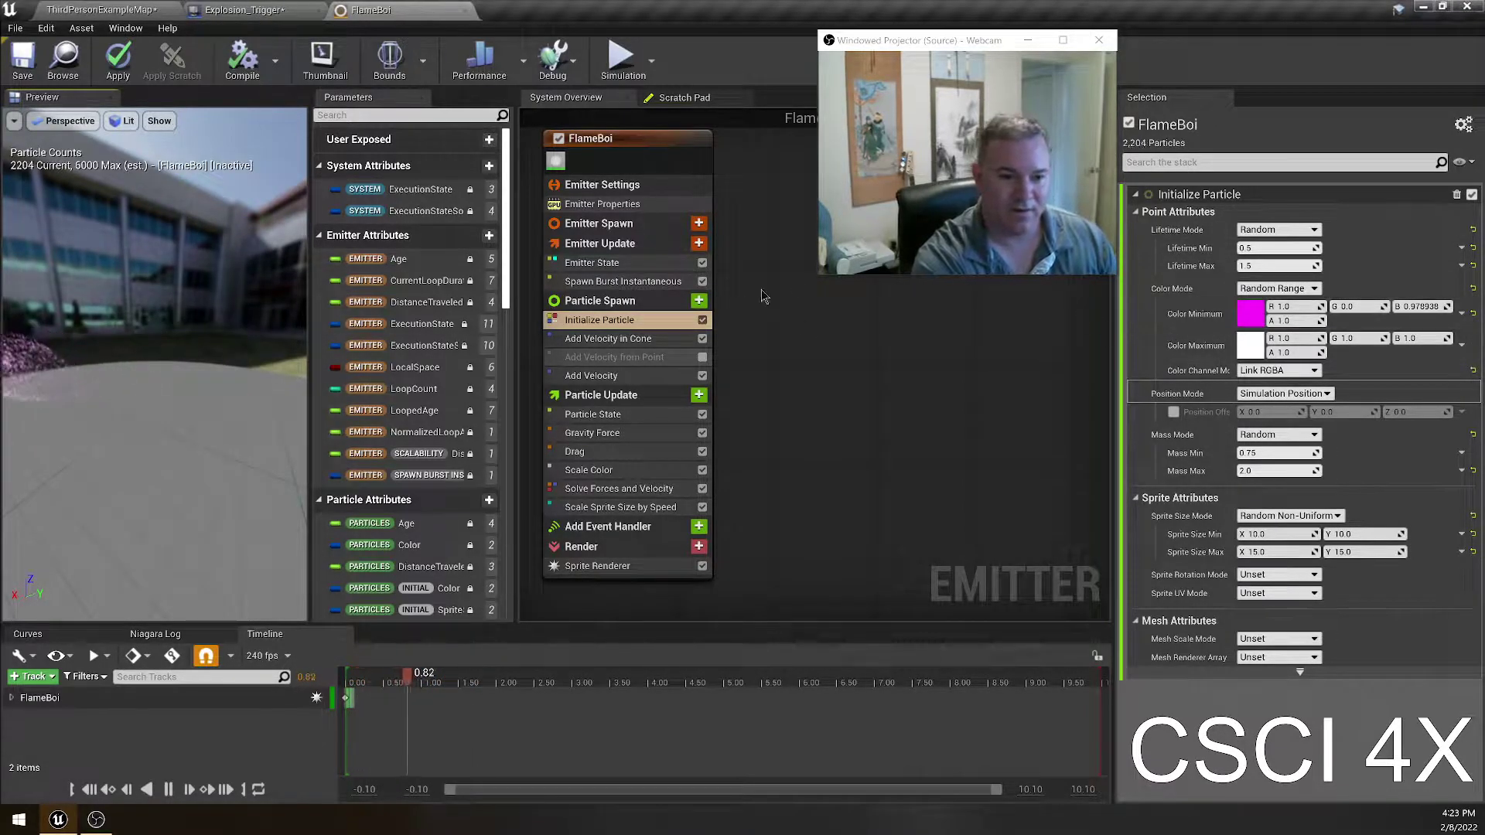
- Set the random range's Color Maximum to red with R 1.0, G 0.0 and B 0.037874
click(1250, 345)
click(1087, 478)
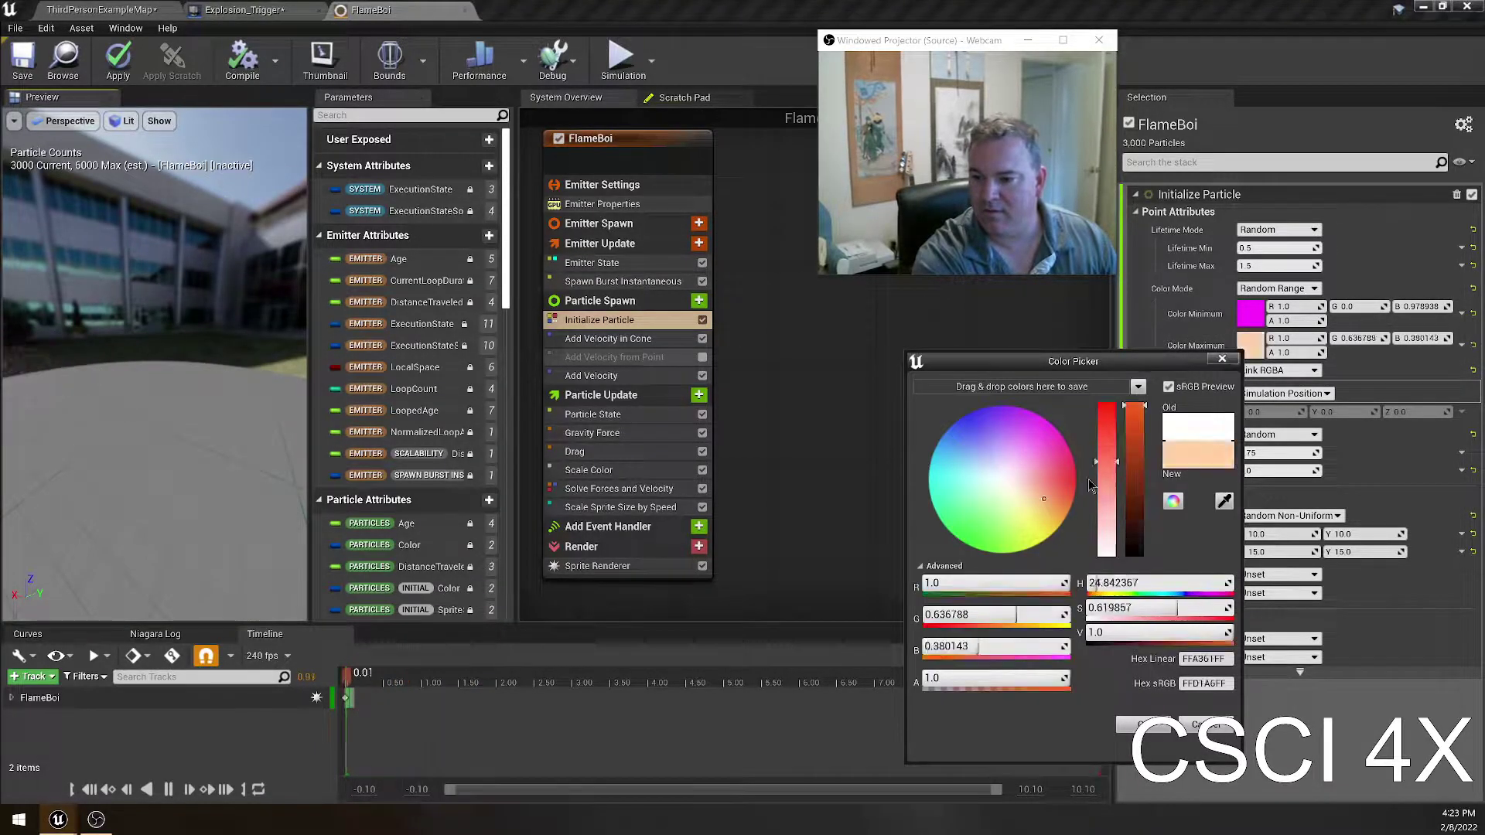
click(1149, 727)
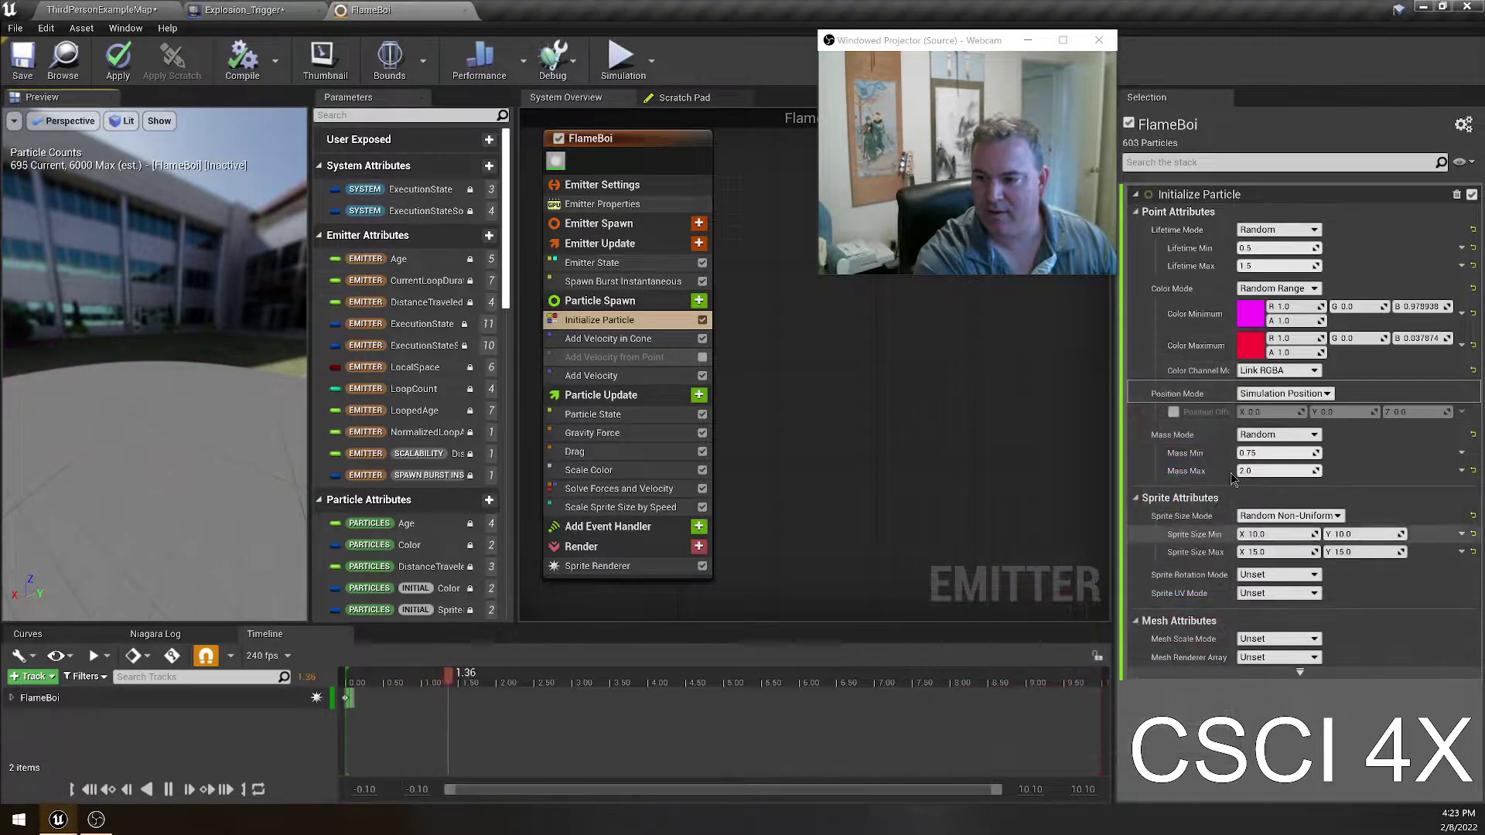
- Try a tan Color Minimum of about R 0.51, G 0.32 and B 0.14, and discard it
click(1256, 324)
click(1082, 482)
drag(1148, 436, 1150, 449)
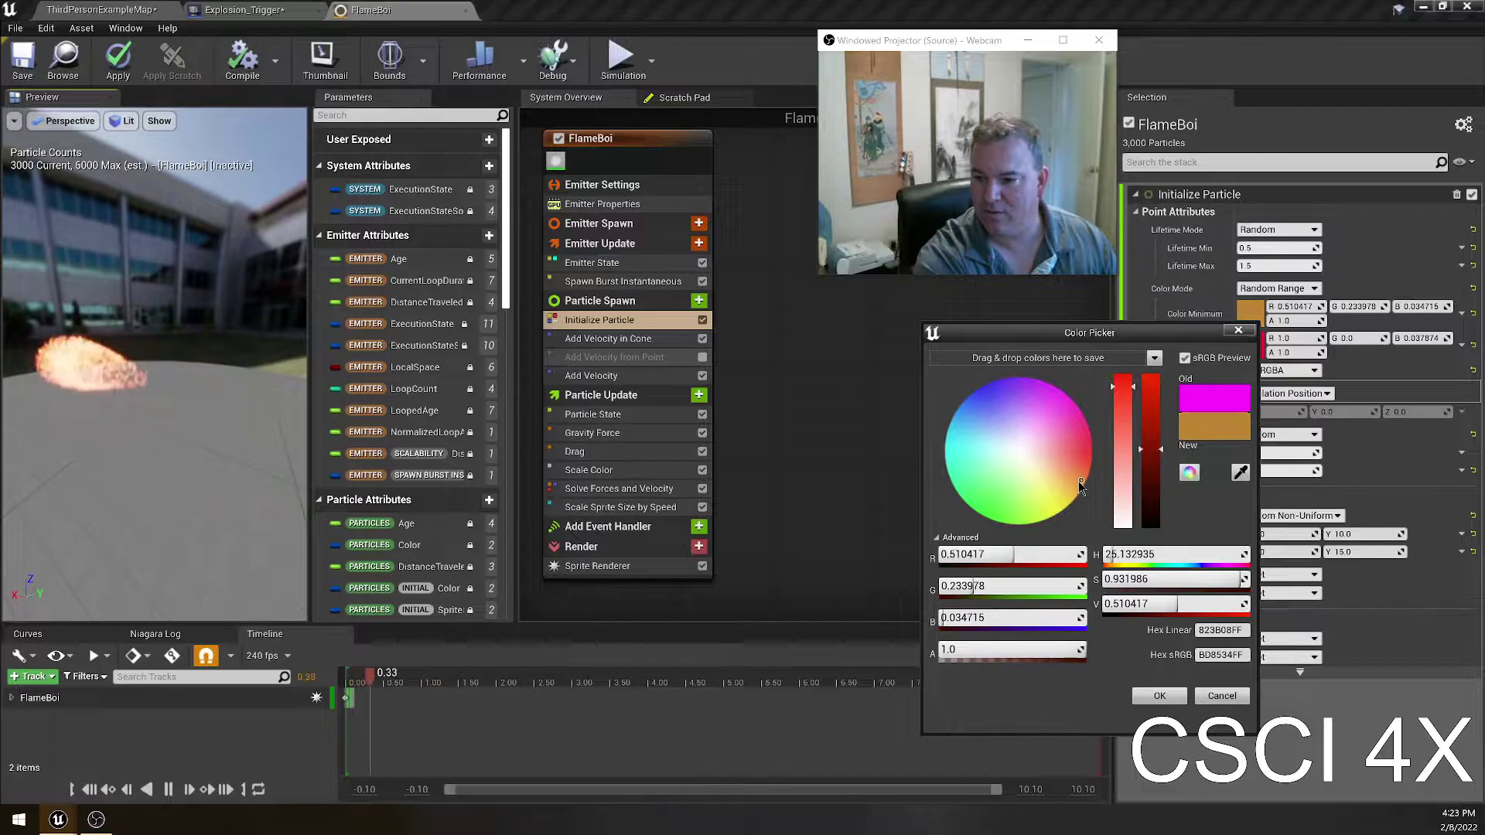
drag(1079, 481, 1065, 478)
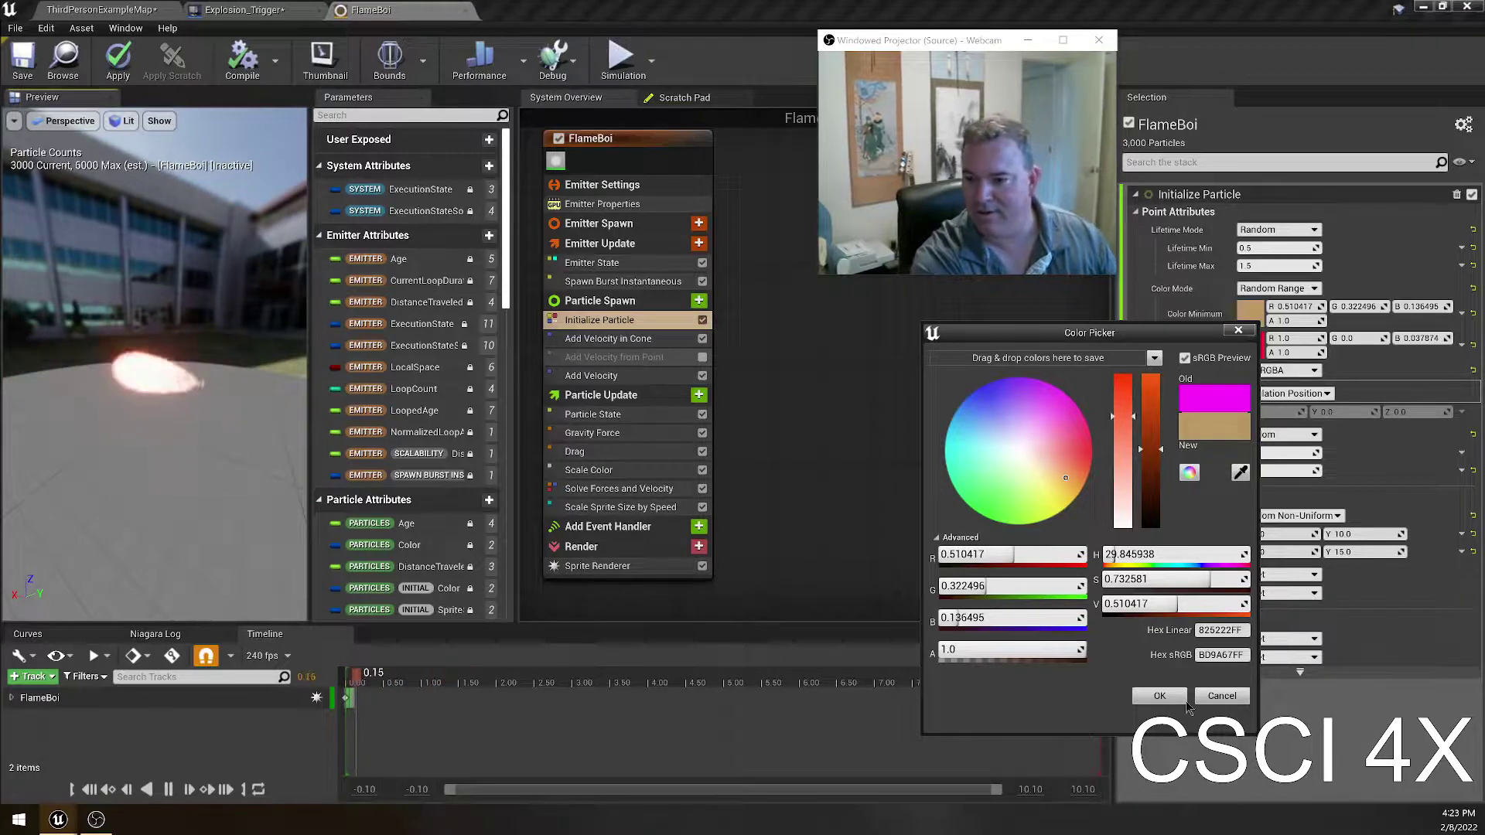
click(1223, 695)
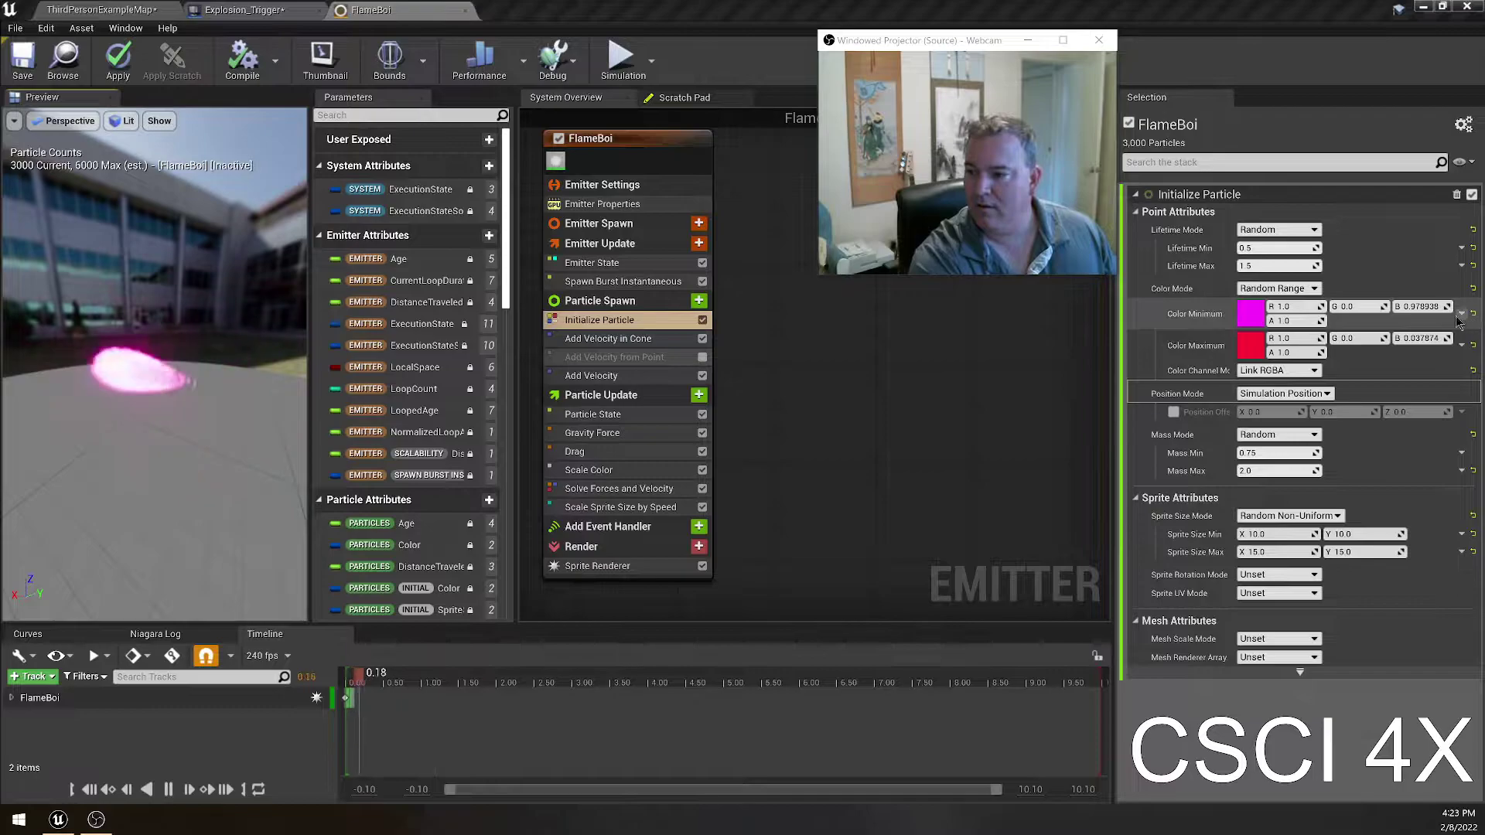
- Return the particle Color Mode to Direct Set
click(1272, 289)
click(1259, 313)
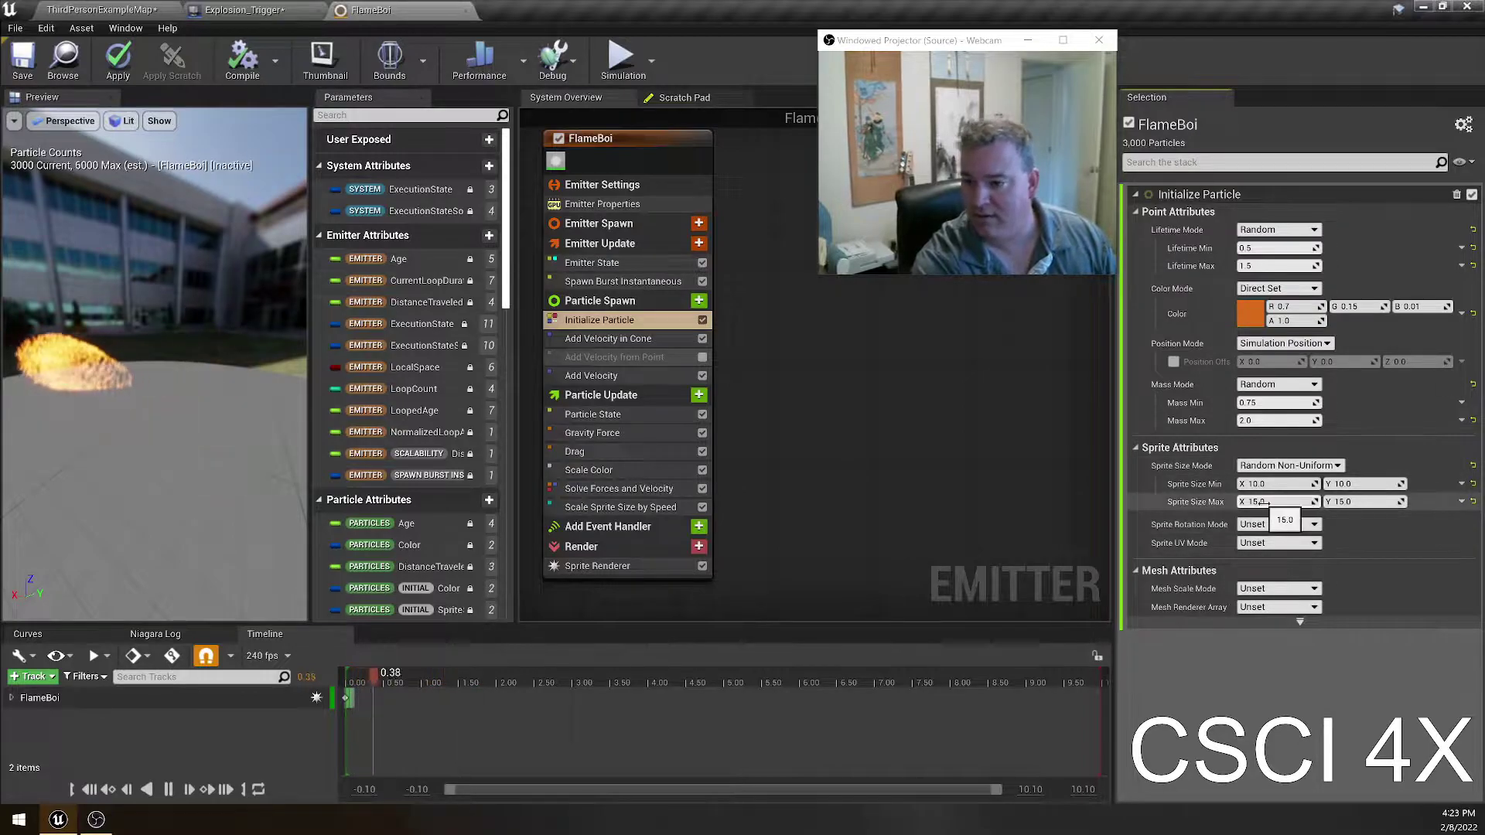
- Set the Sprite Size Min to 1 and the Sprite Size Max to 5 in both X and Y
text(10)
key(Return)
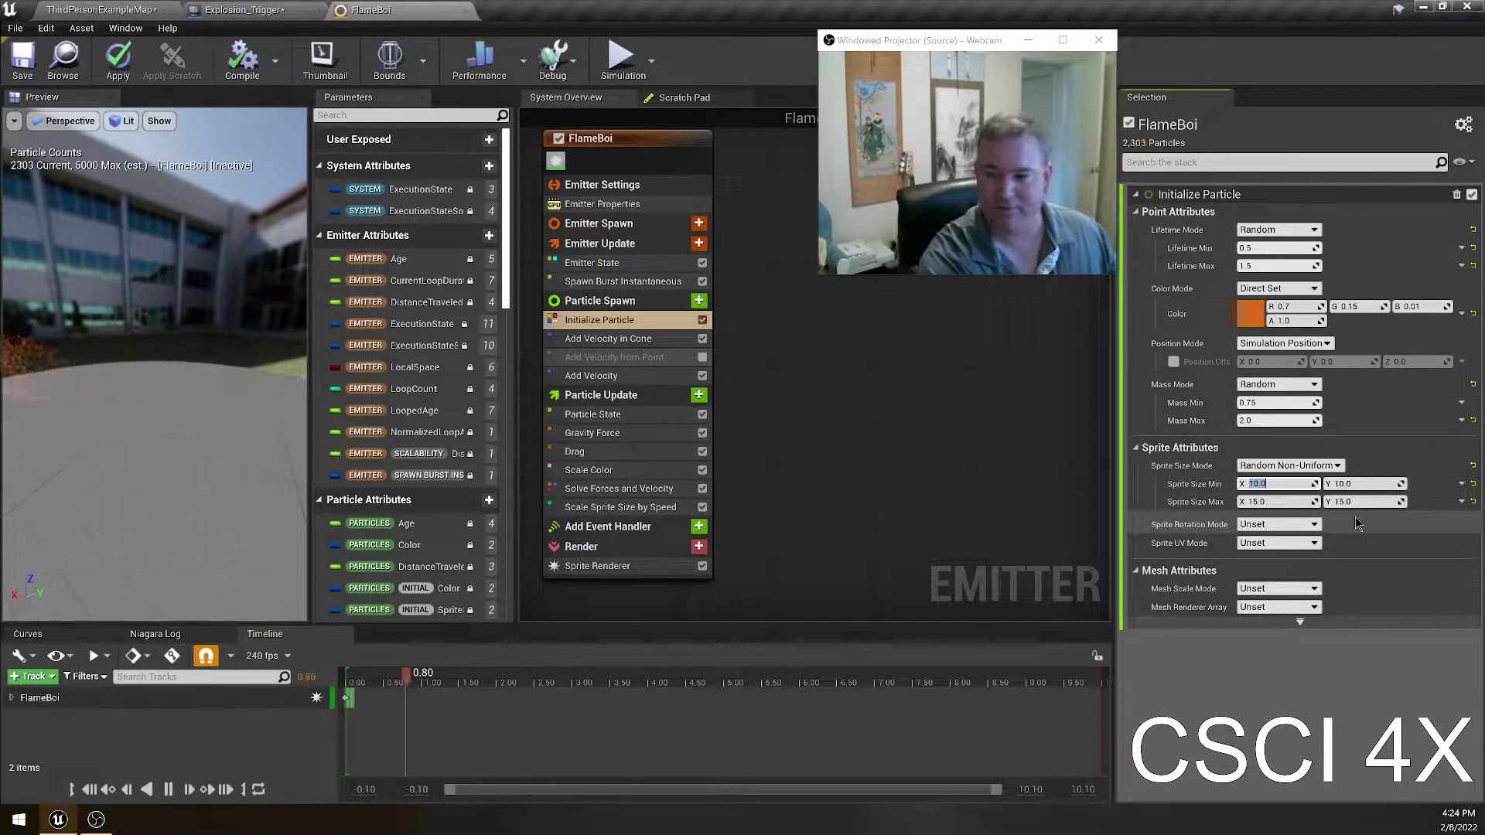
key(Tab)
text(1)
key(Tab)
text(5)
key(Tab)
text(5)
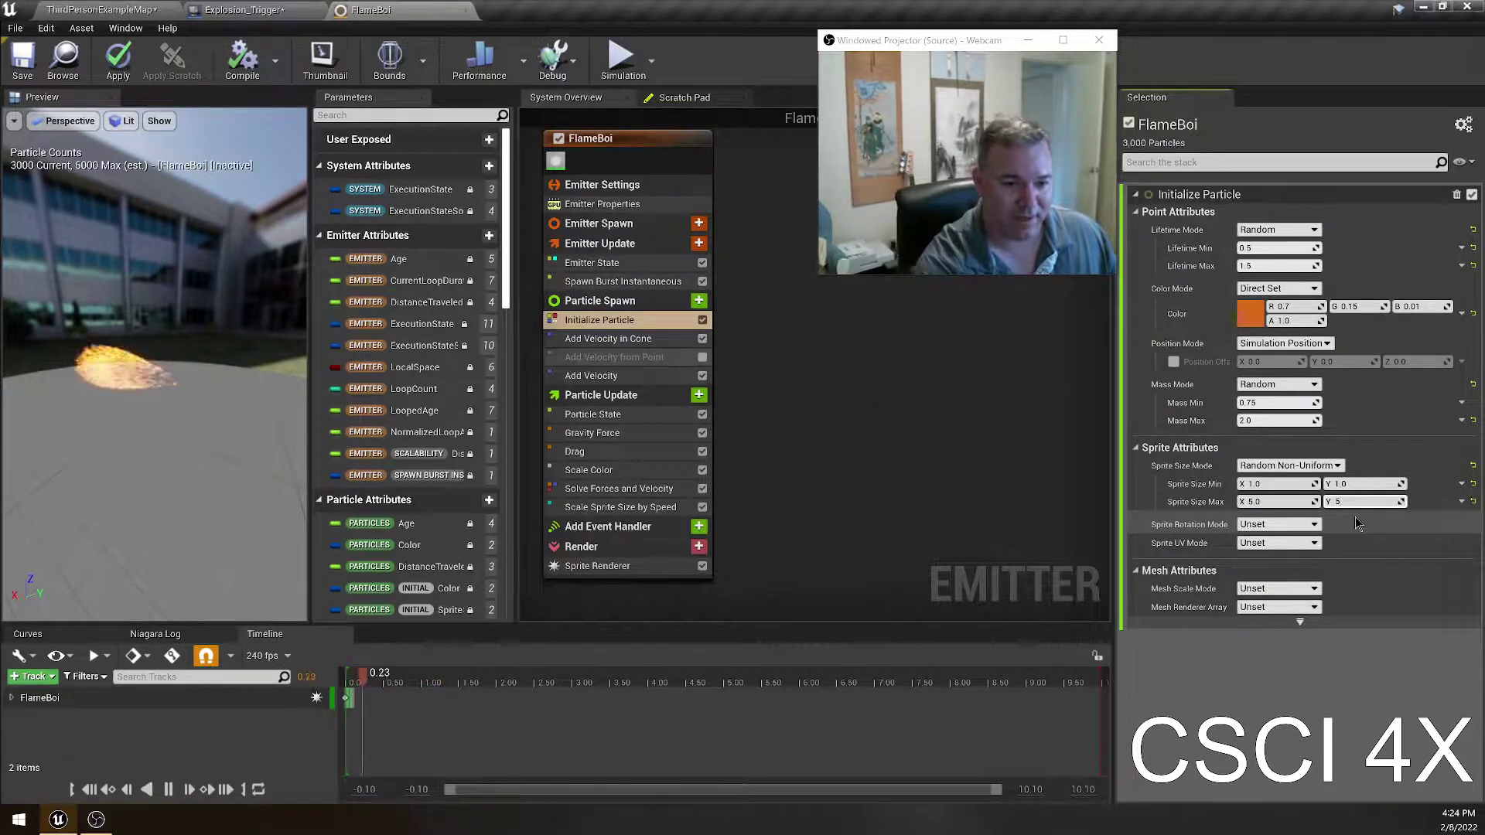
key(Return)
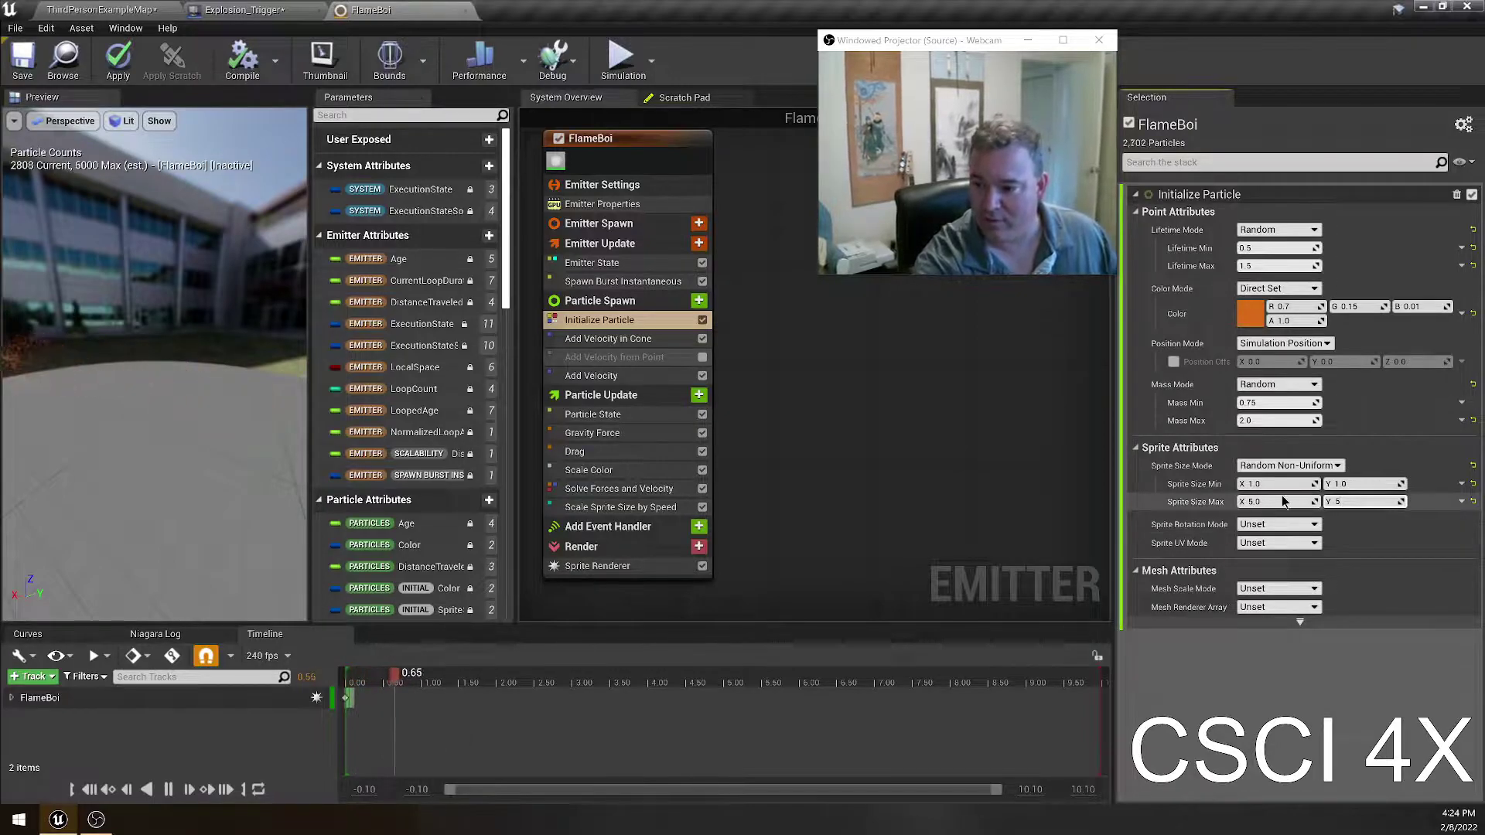
- Set the Sprite Size Max to 50 in both X and Y
text(50)
key(Tab)
text(50)
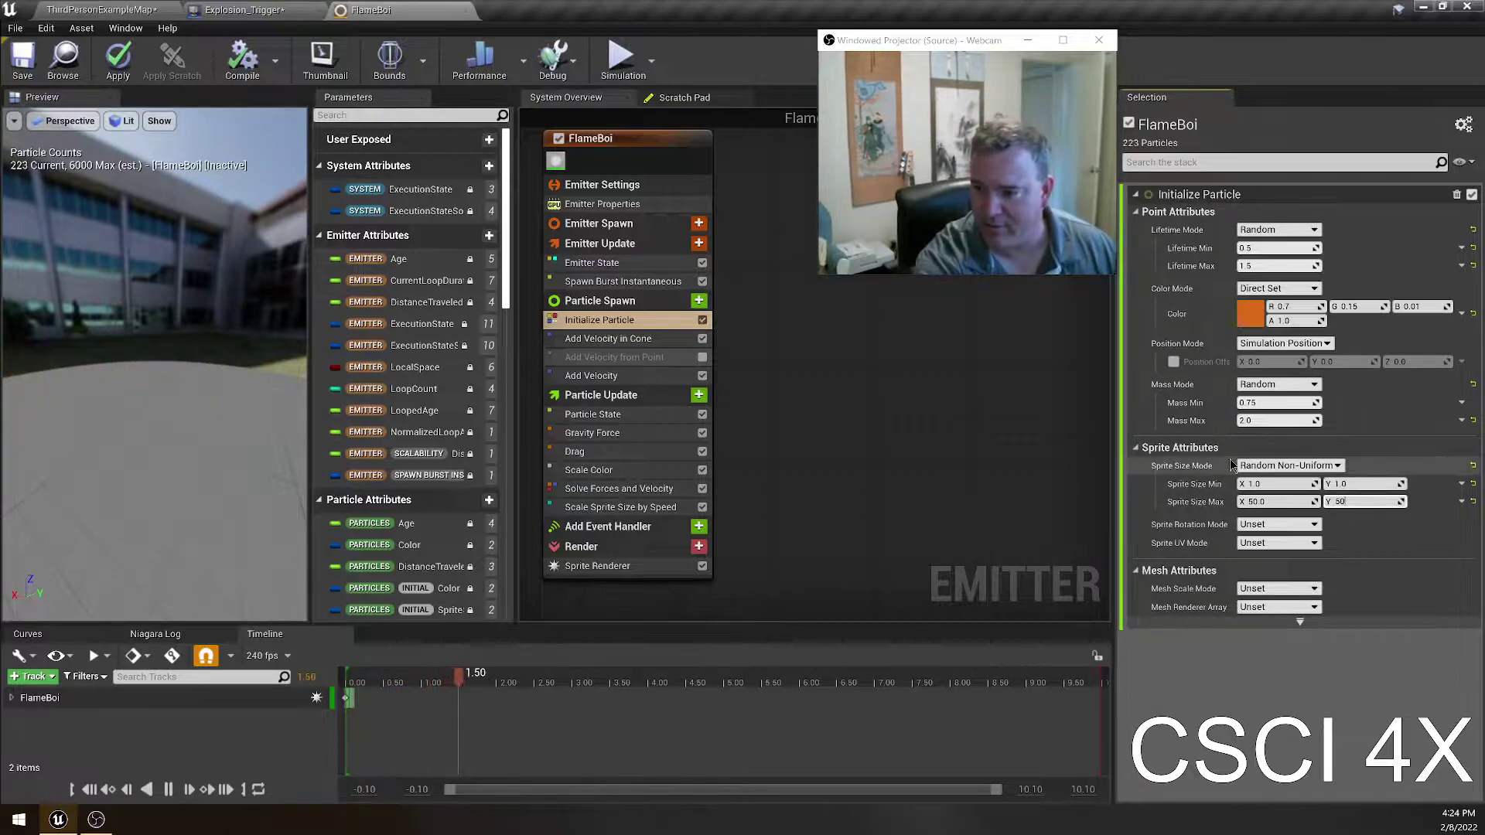
- Restore the Sprite Size Min to 10 and the Sprite Size Max to 15 in both X and Y
click(1283, 484)
text(10)
key(Tab)
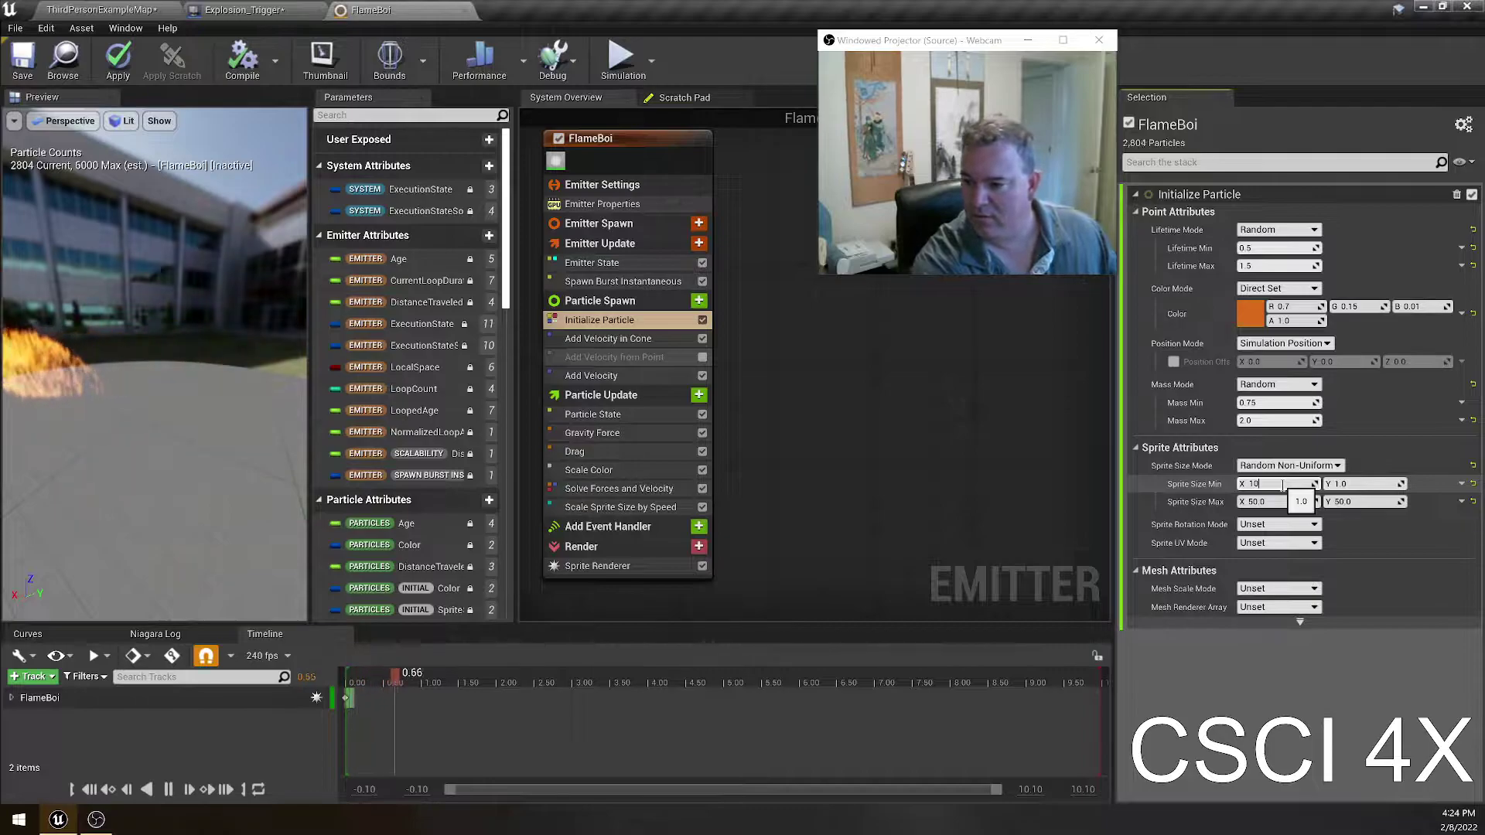
text(10)
key(Tab)
text(15)
key(Tab)
text(15)
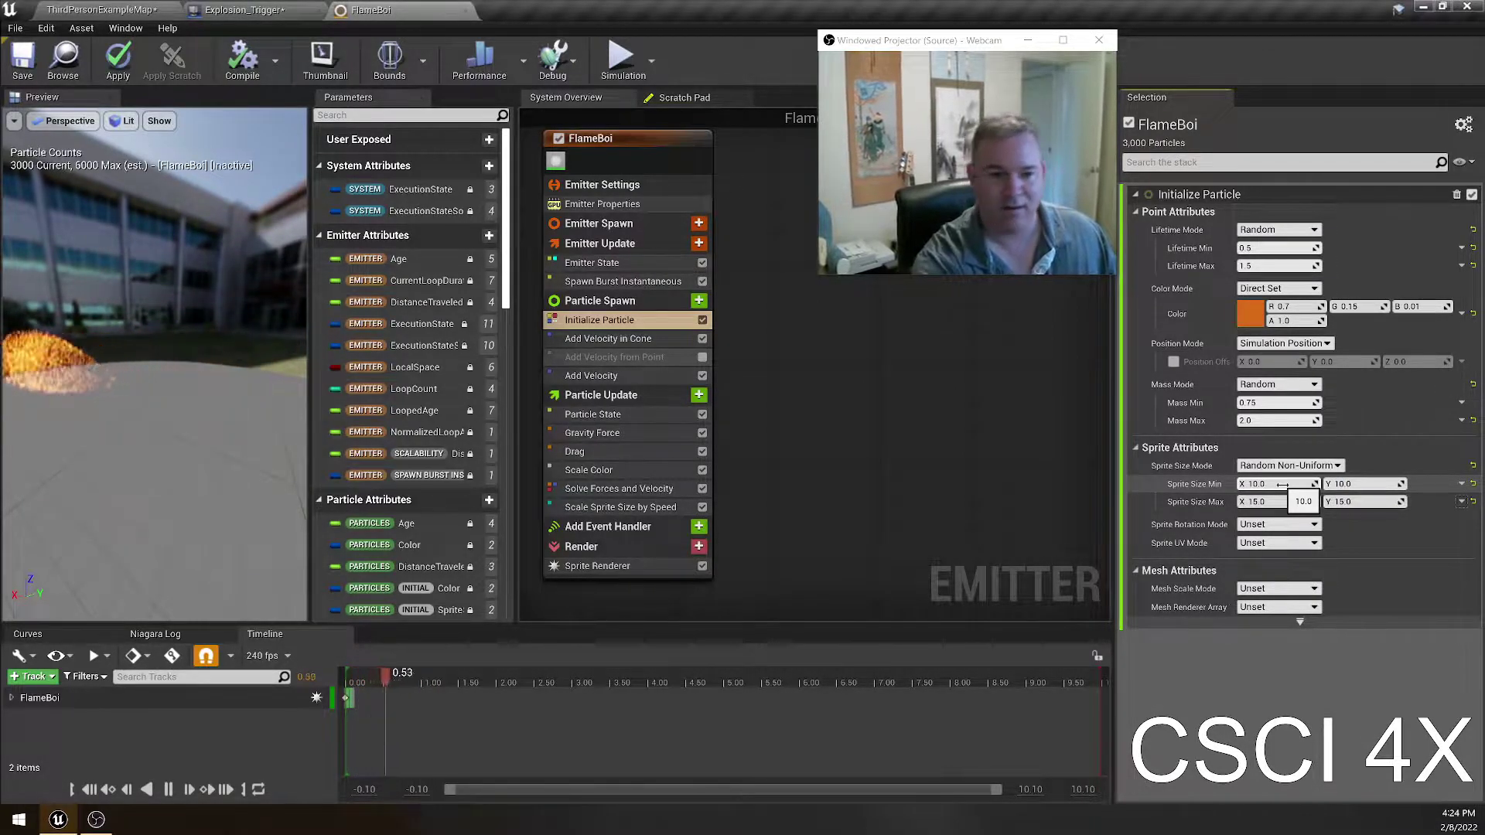
key(Return)
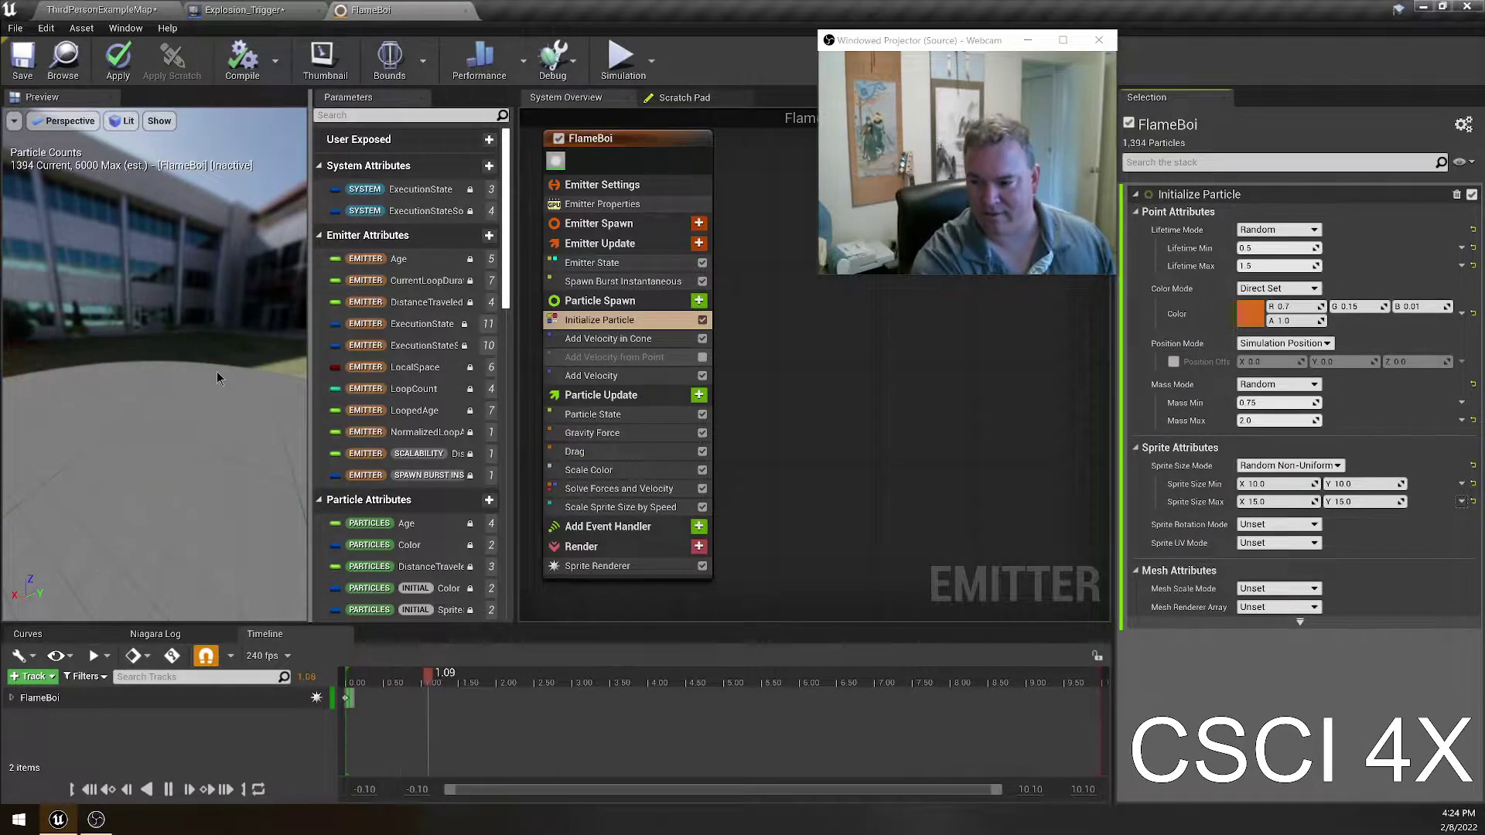
- Undo the recent sprite size edits and redo them up to a minimum of 10 and a maximum of 15
key(ctrl+z)
key(ctrl+z)
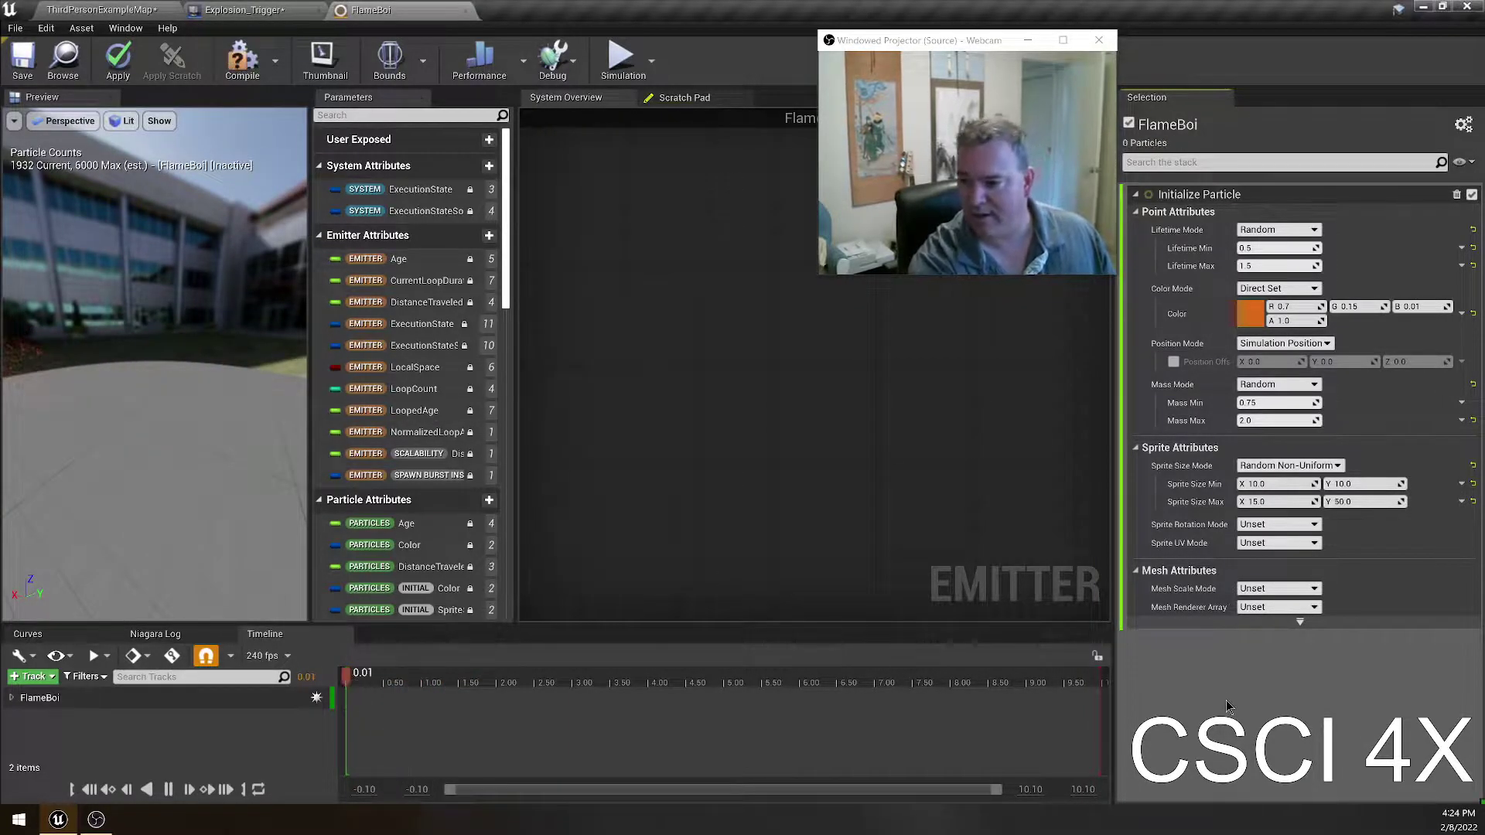
key(ctrl+z)
key(ctrl+z)
key(ctrl+y)
key(ctrl+y)
key(ctrl+y)
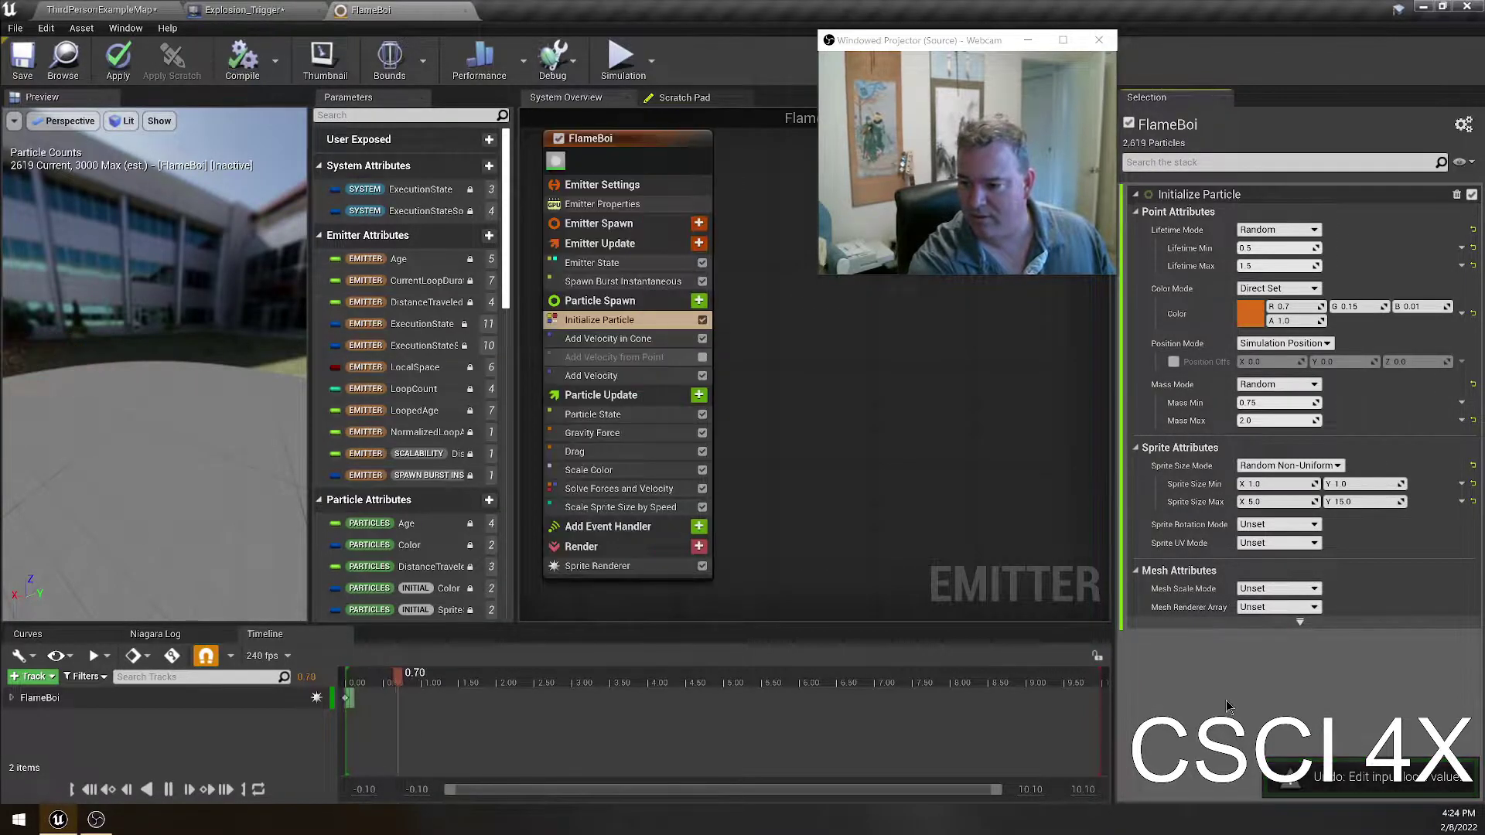
key(ctrl+y)
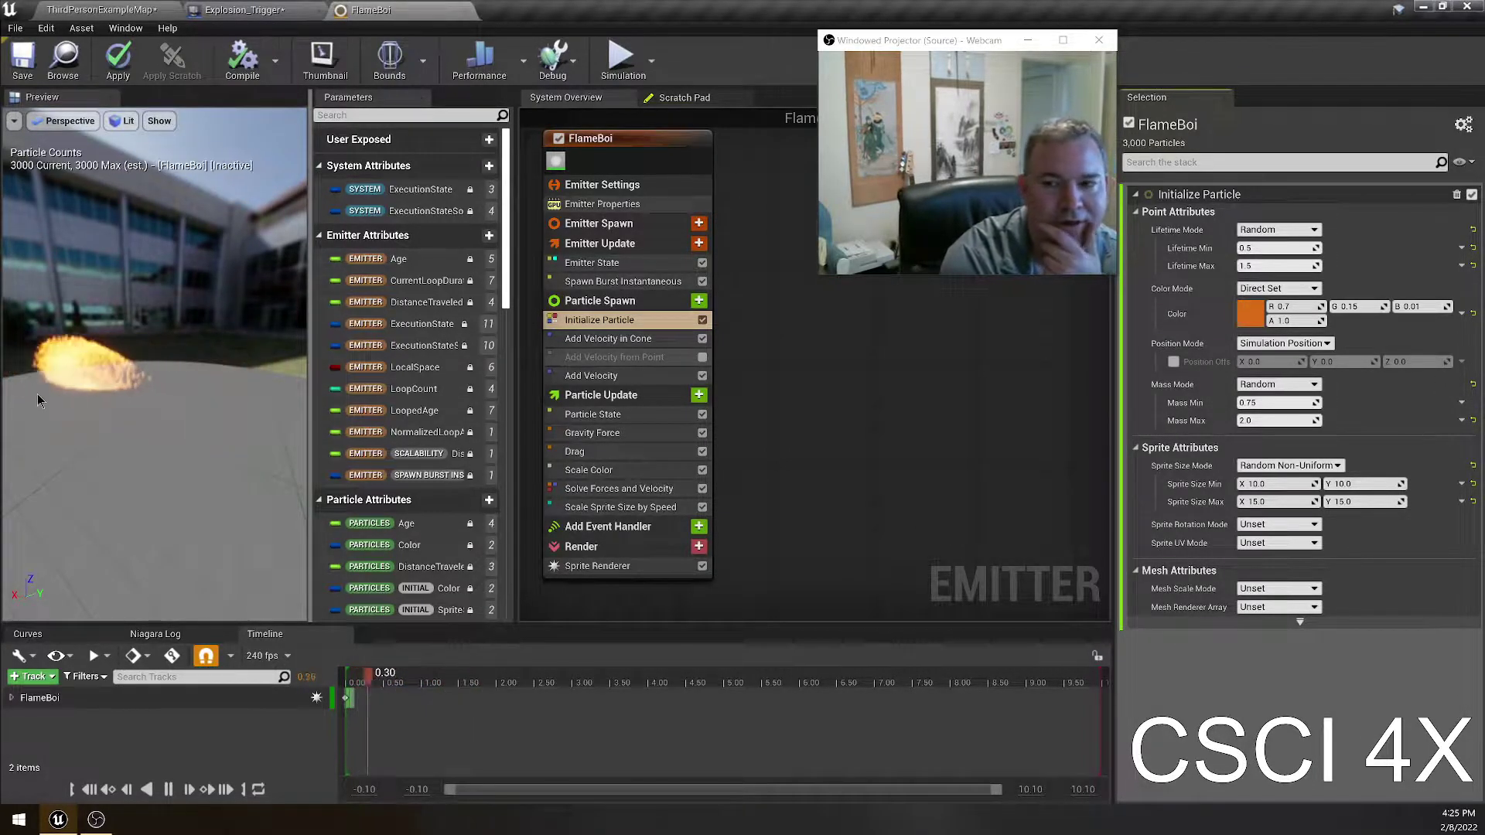
mouse_move(555, 162)
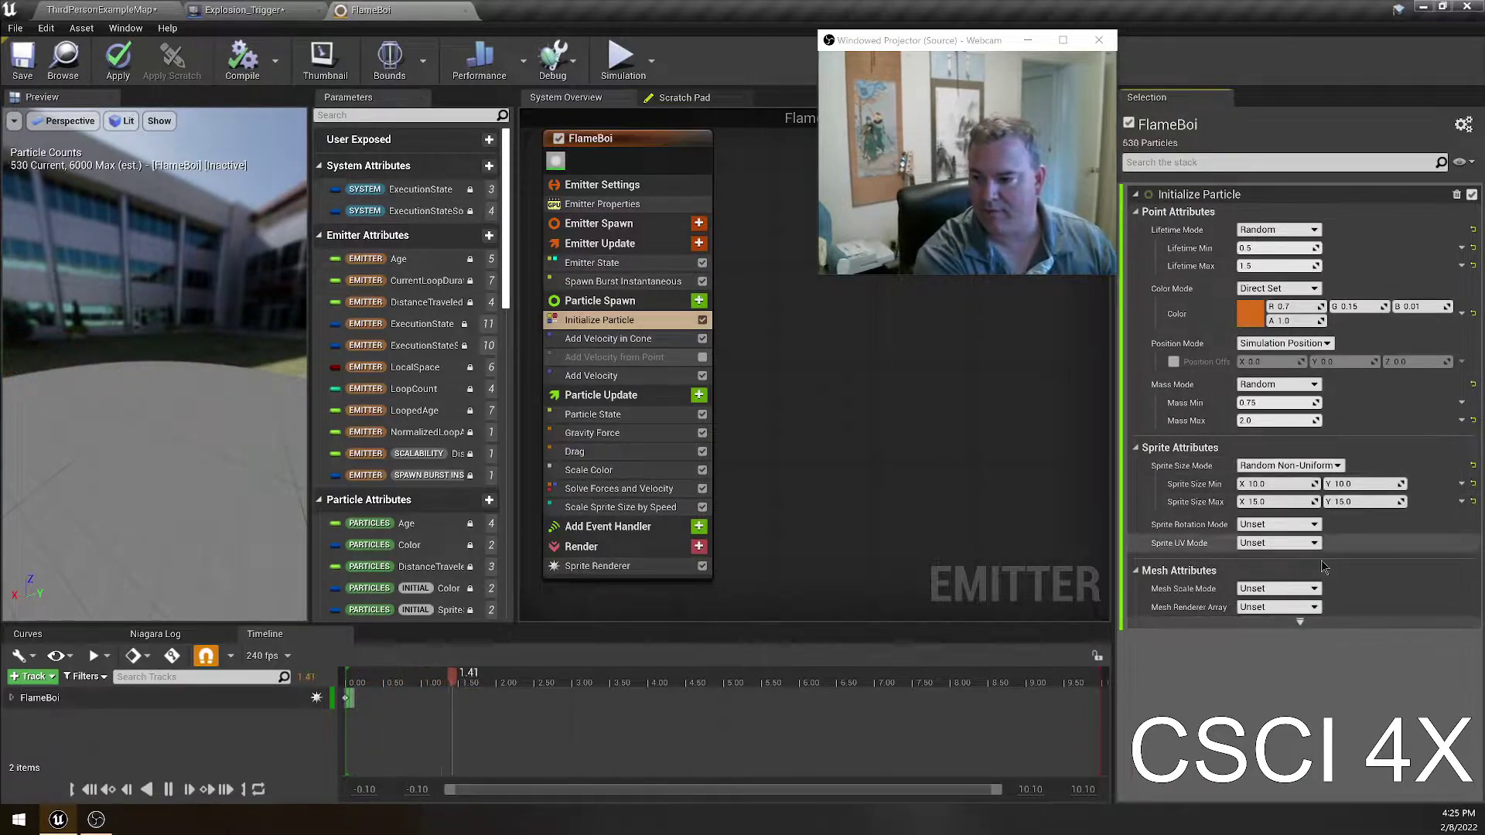
click(1316, 527)
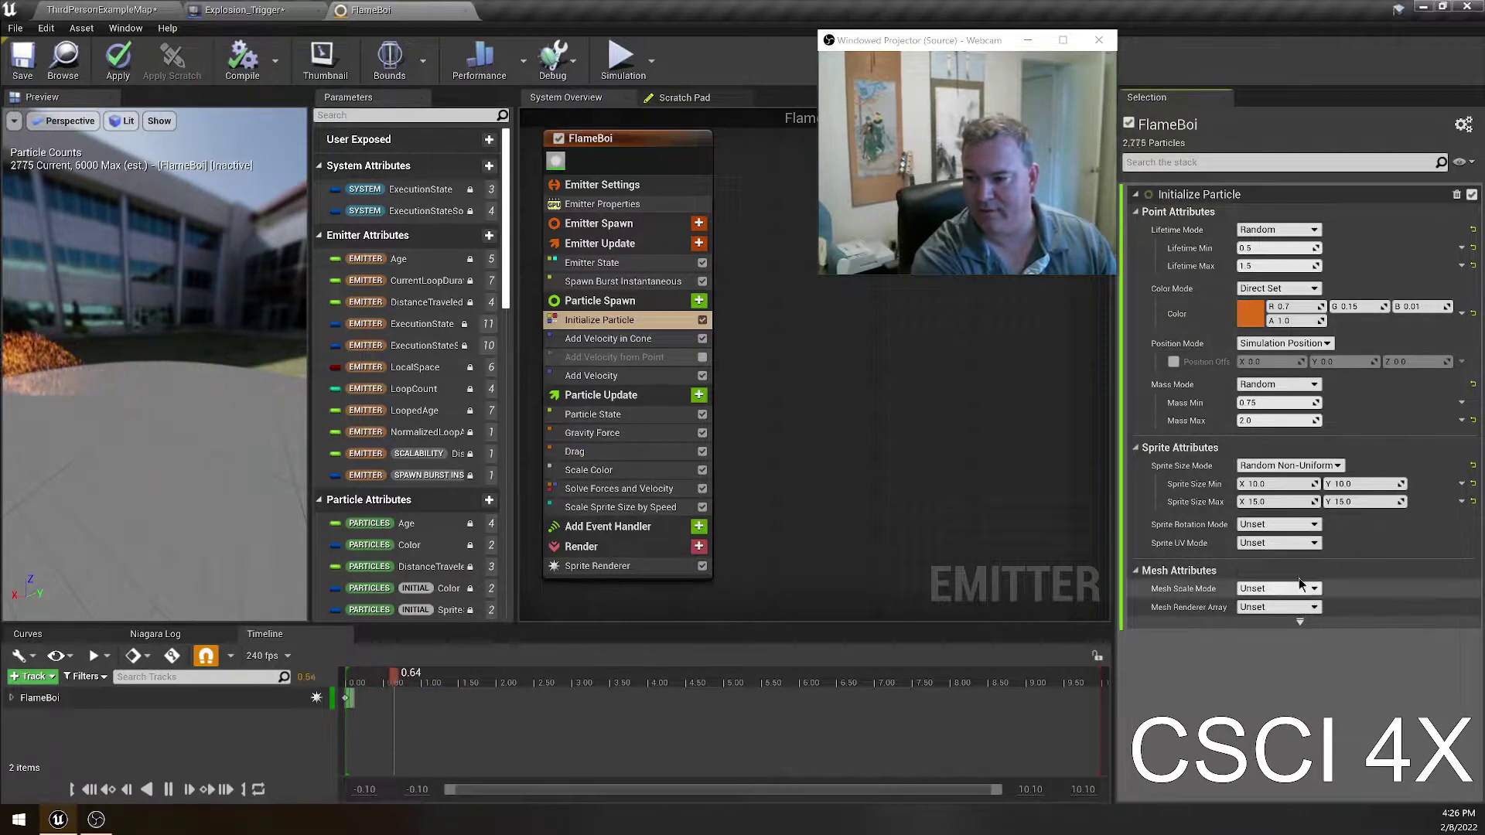
click(1352, 706)
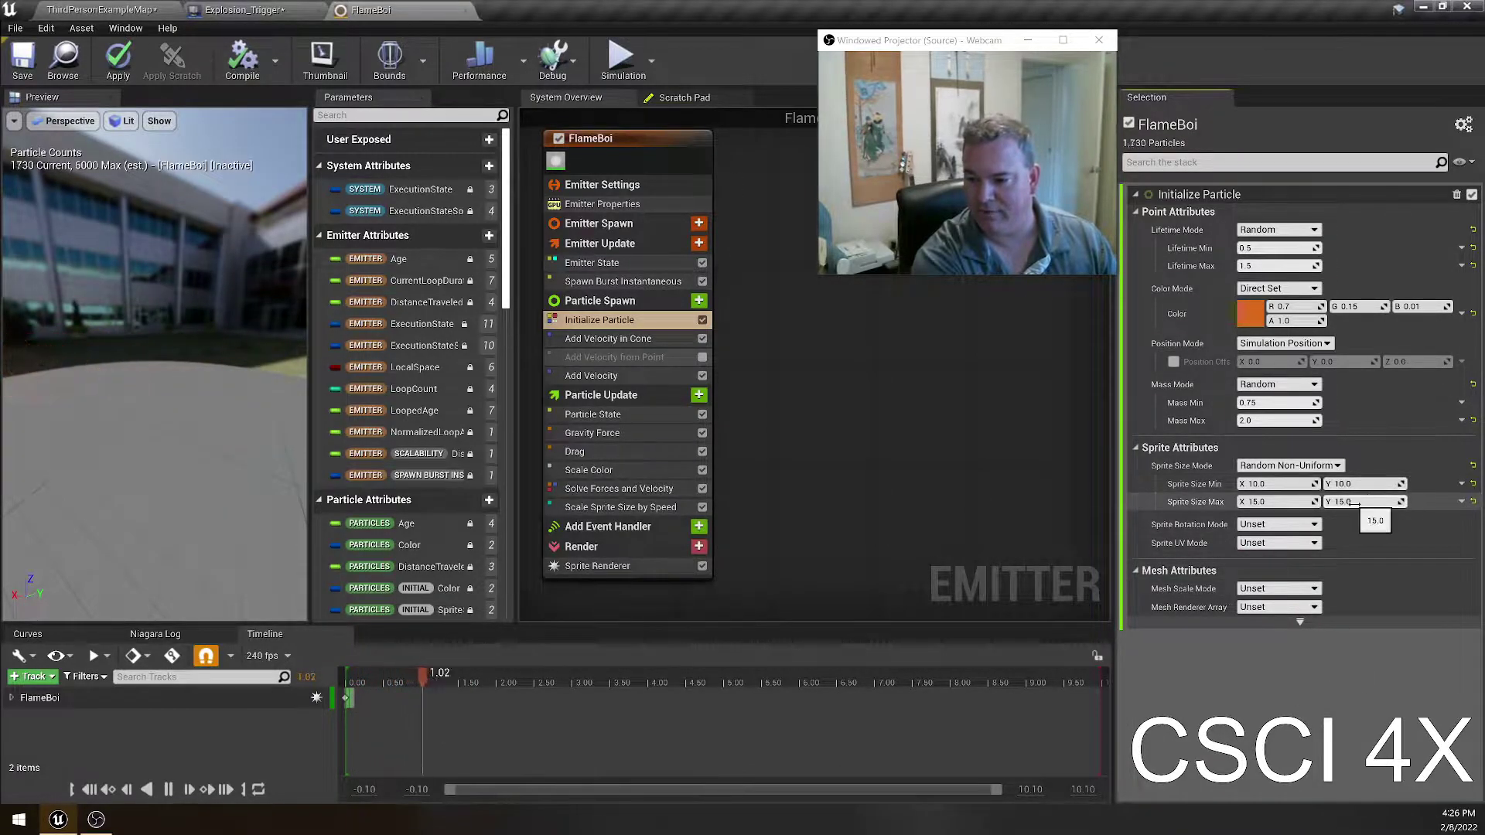
- In the Add Velocity in Cone module, try a Velocity Strength minimum of 1, and set it to 1000
click(631, 341)
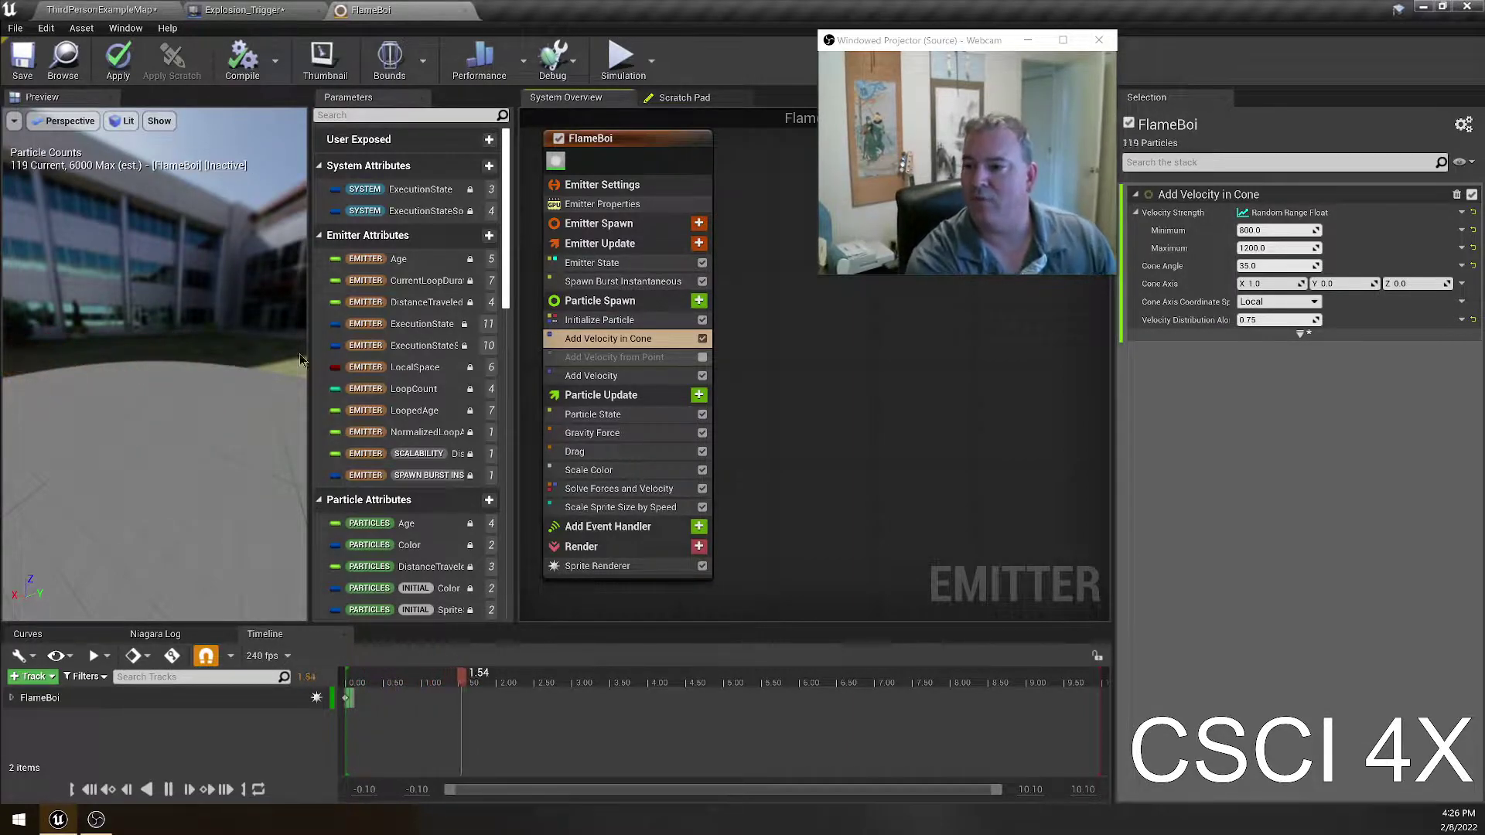
click(1274, 230)
text(1)
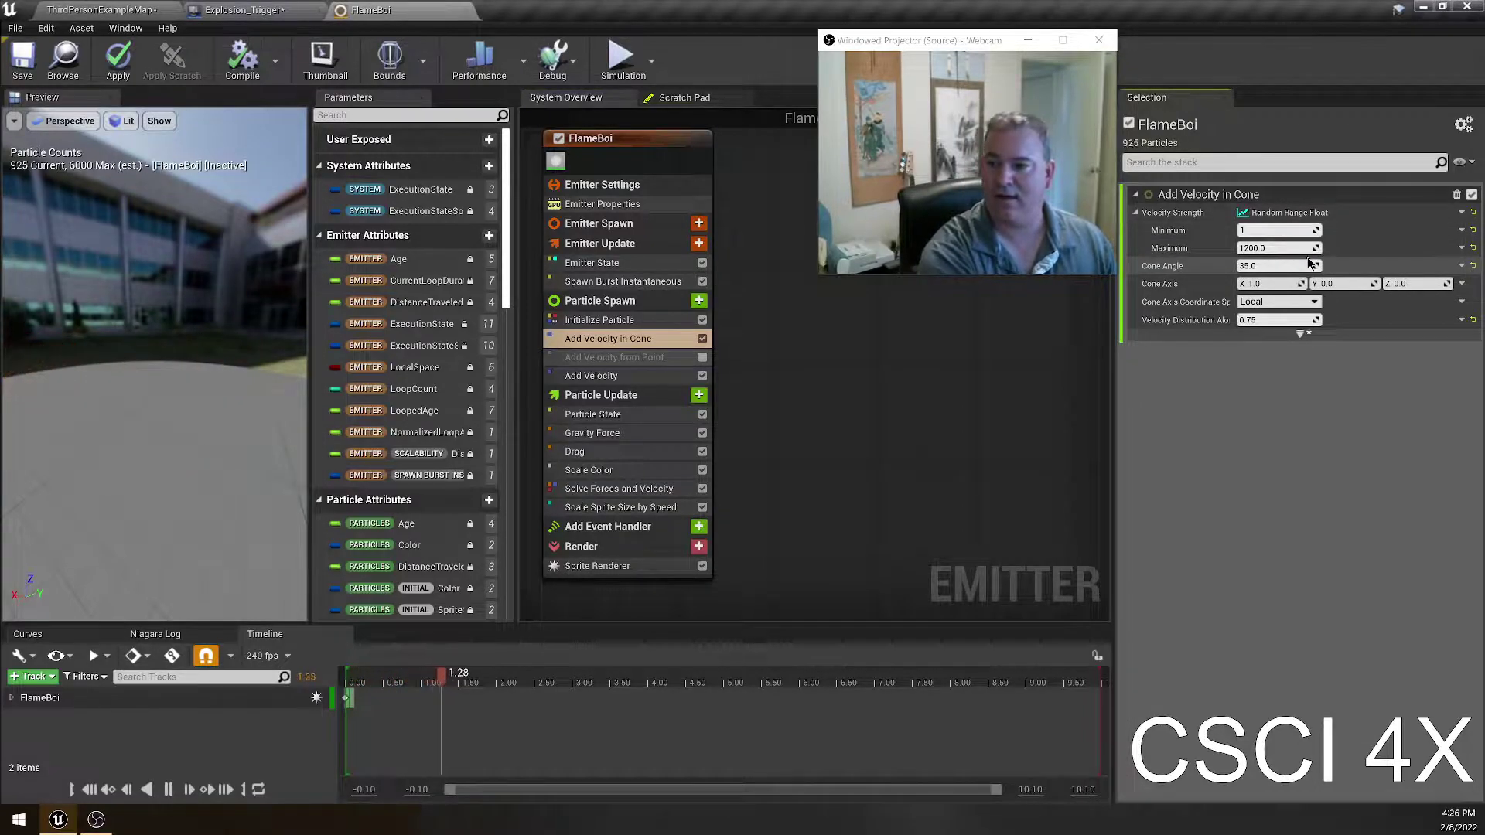
key(Return)
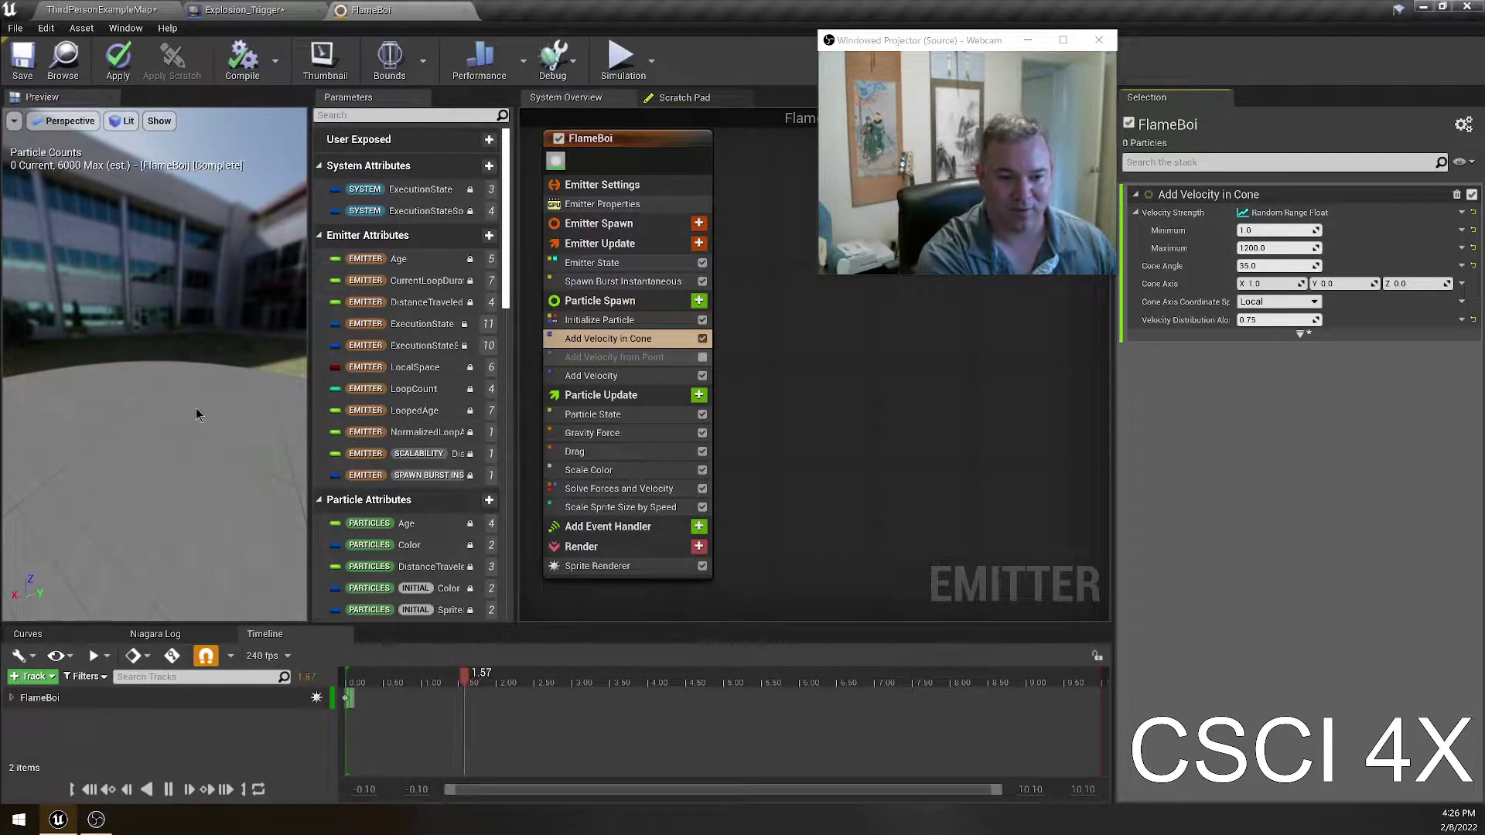
click(1252, 231)
text(1000)
key(Return)
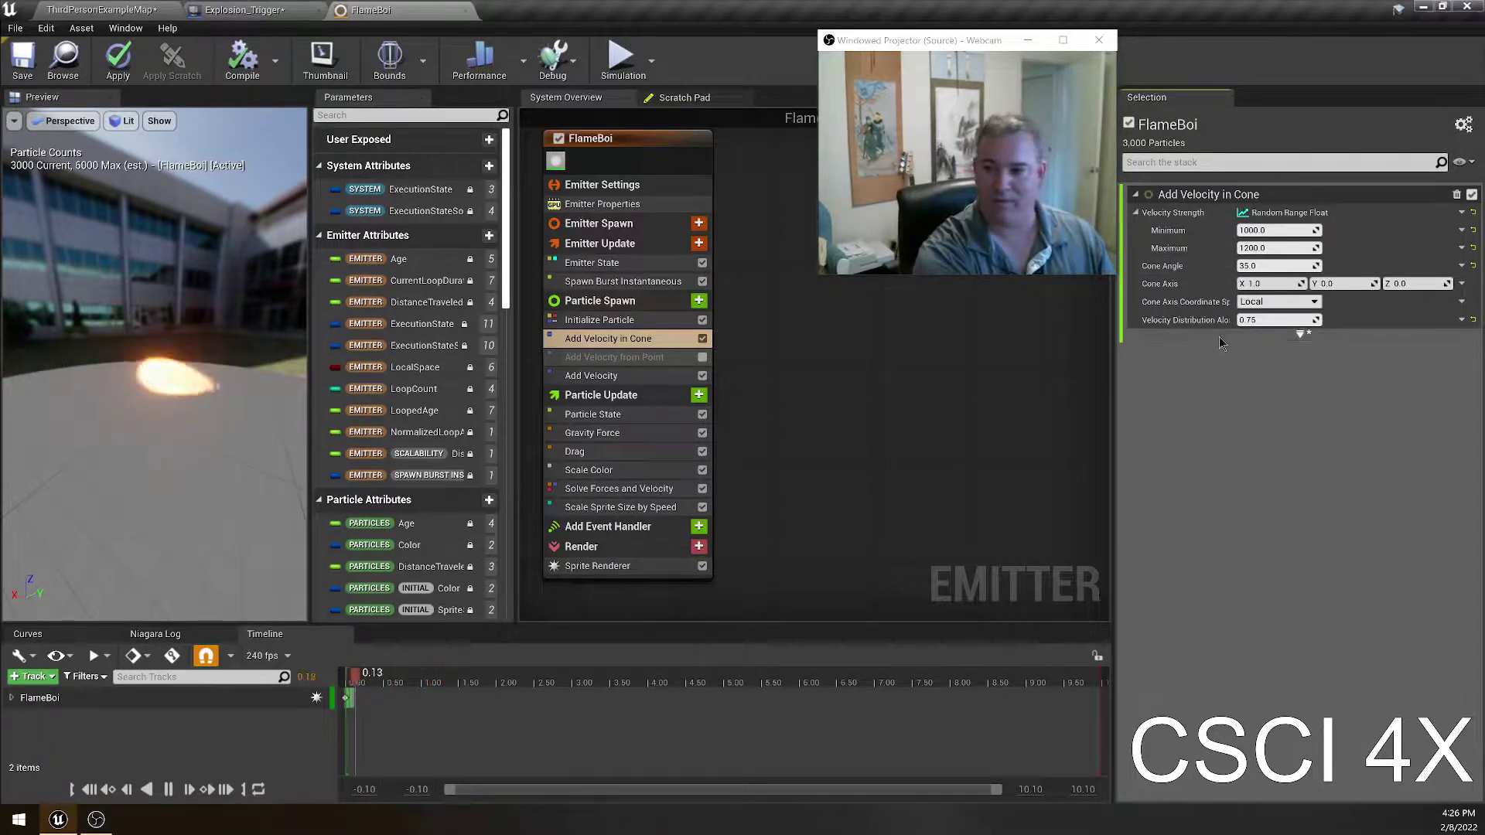
- Try Cone Angle values of 0, 10 and 90 in turn for the cone velocity
click(1273, 265)
text(0)
key(Return)
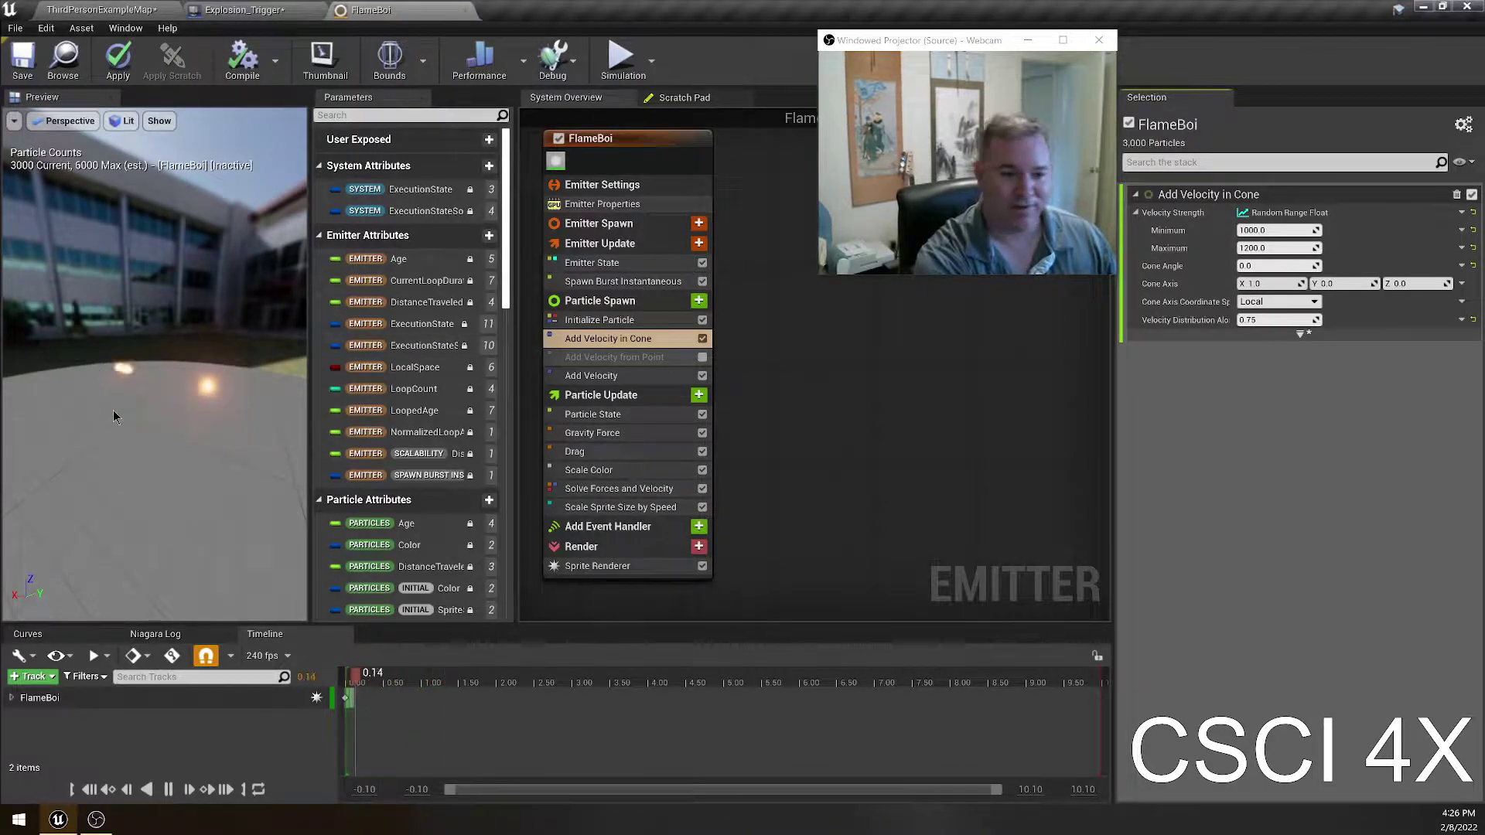
click(1276, 266)
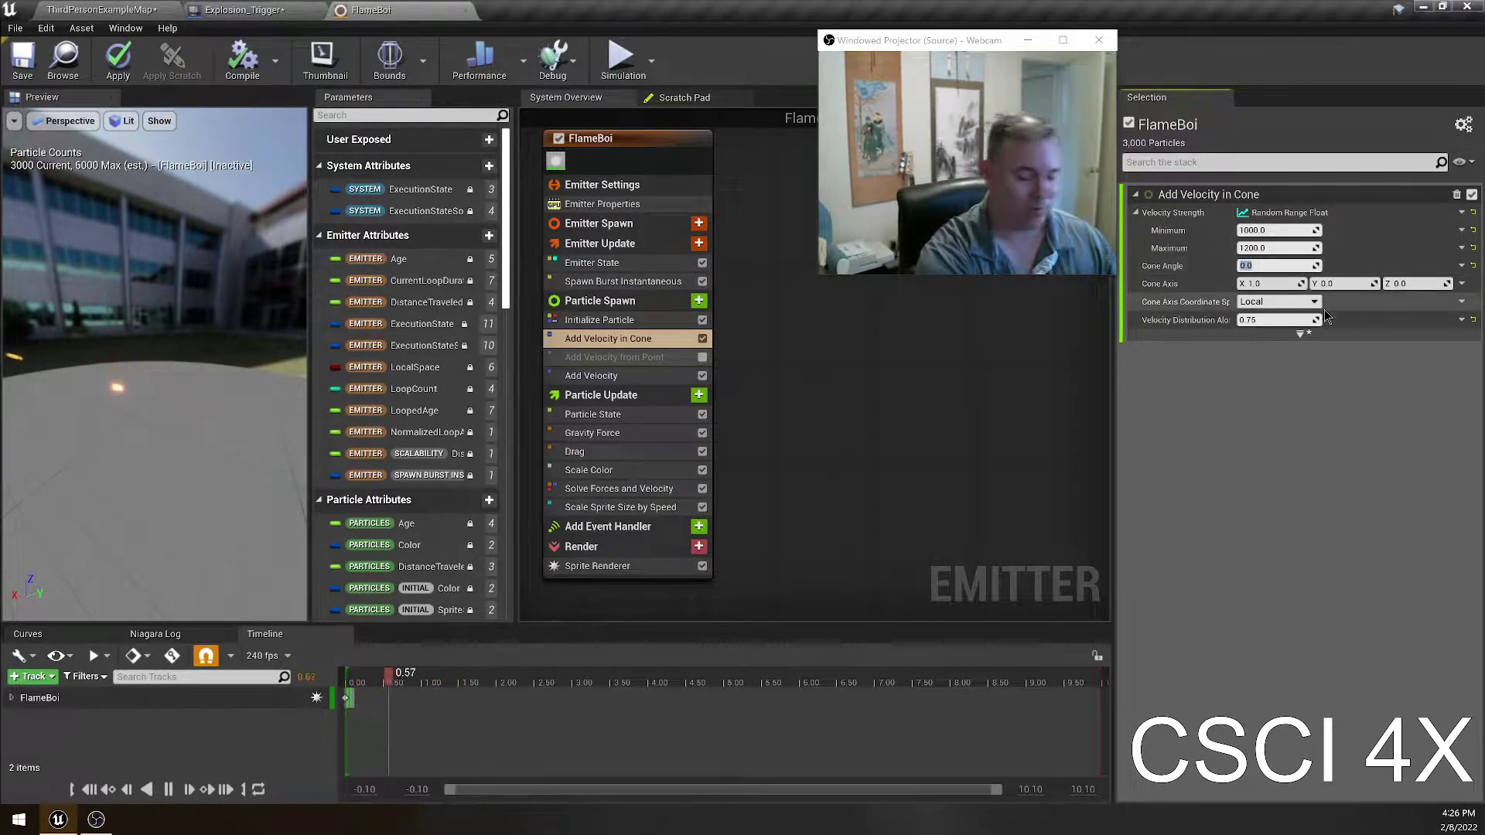
text(10)
key(Return)
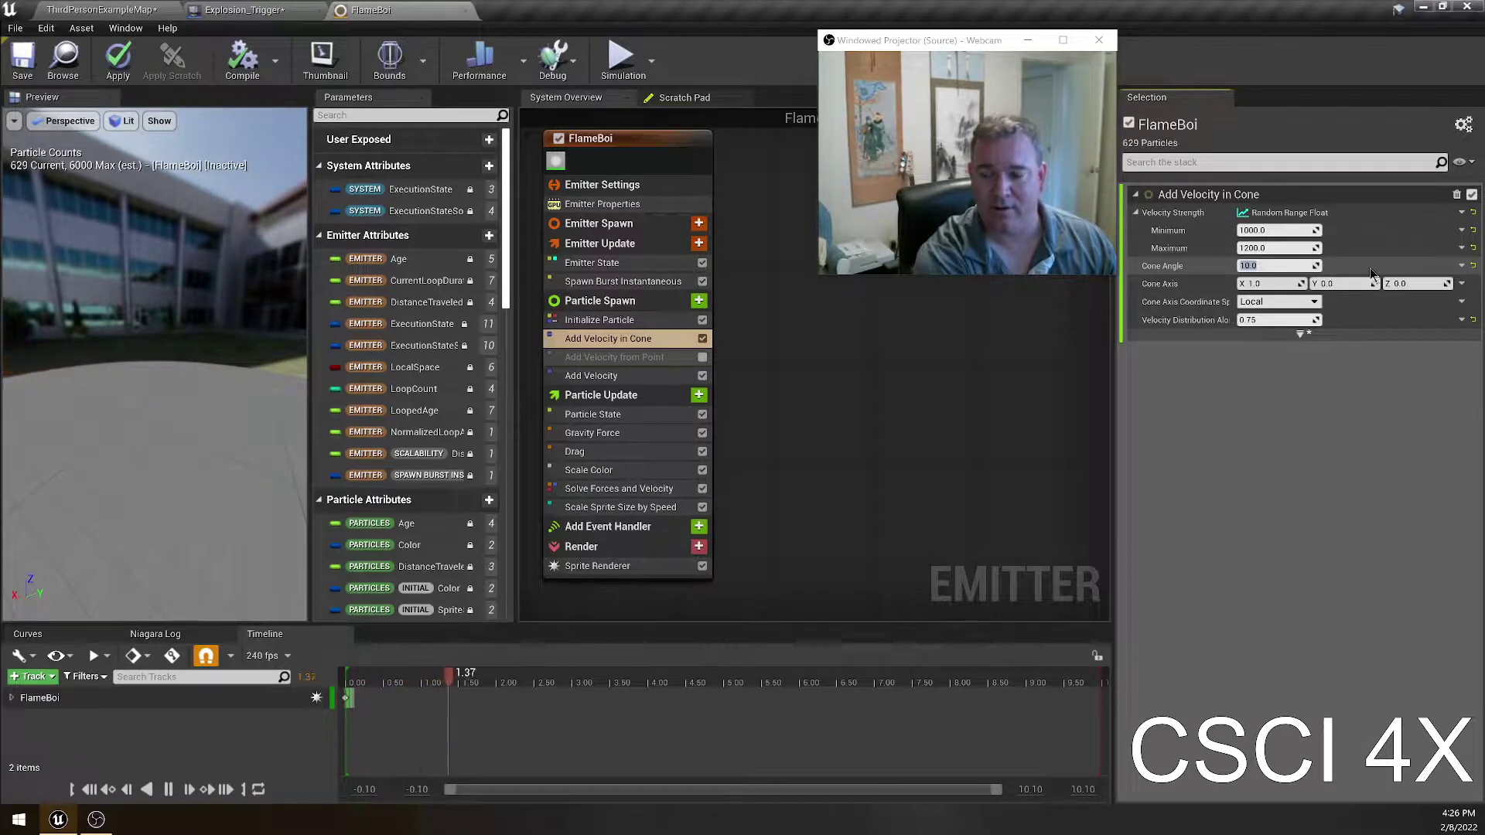
text(90)
key(Return)
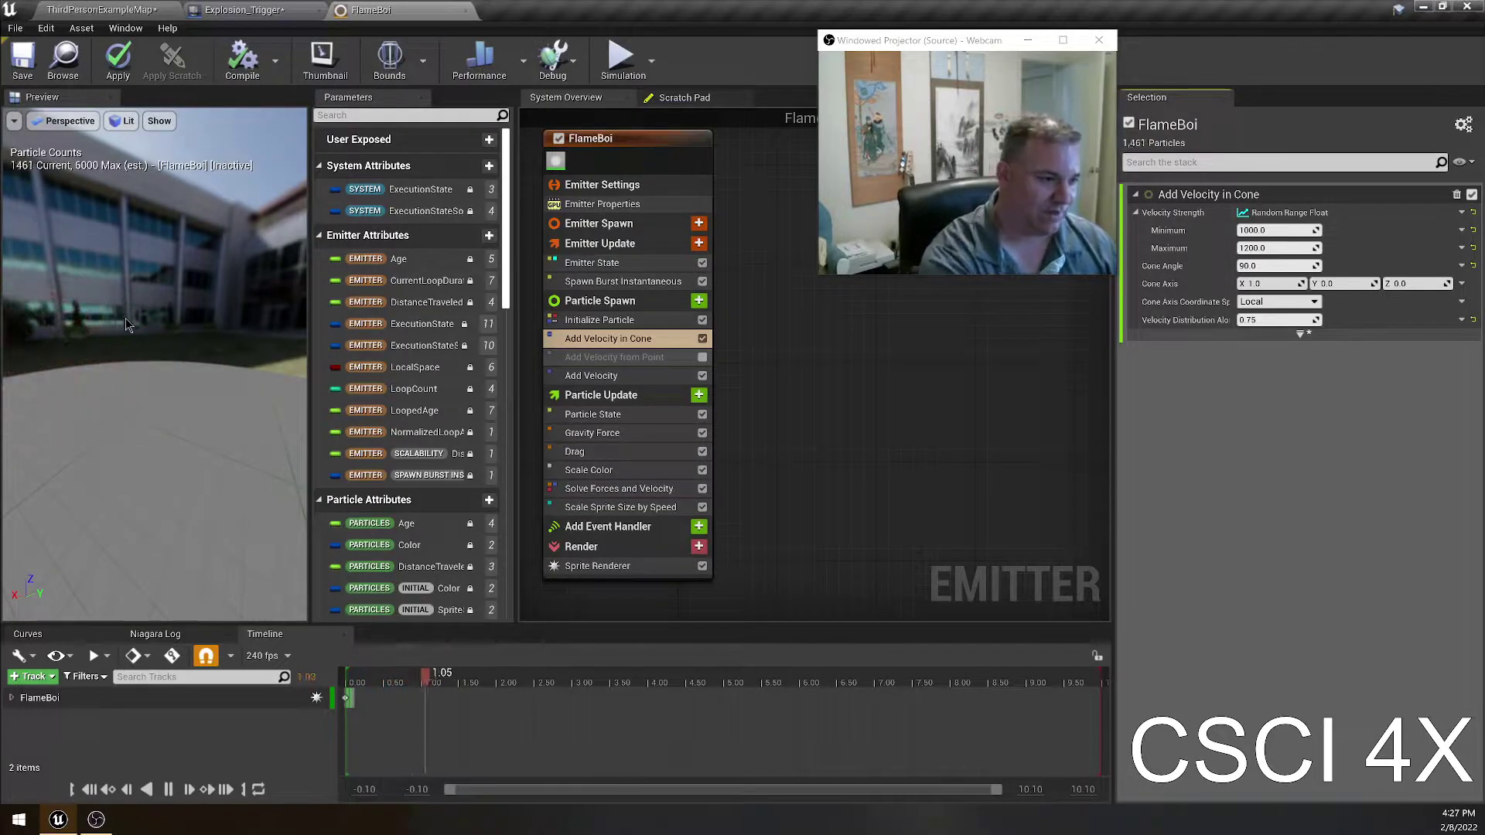
- Undo the Cone Angle changes back to 35
click(1276, 265)
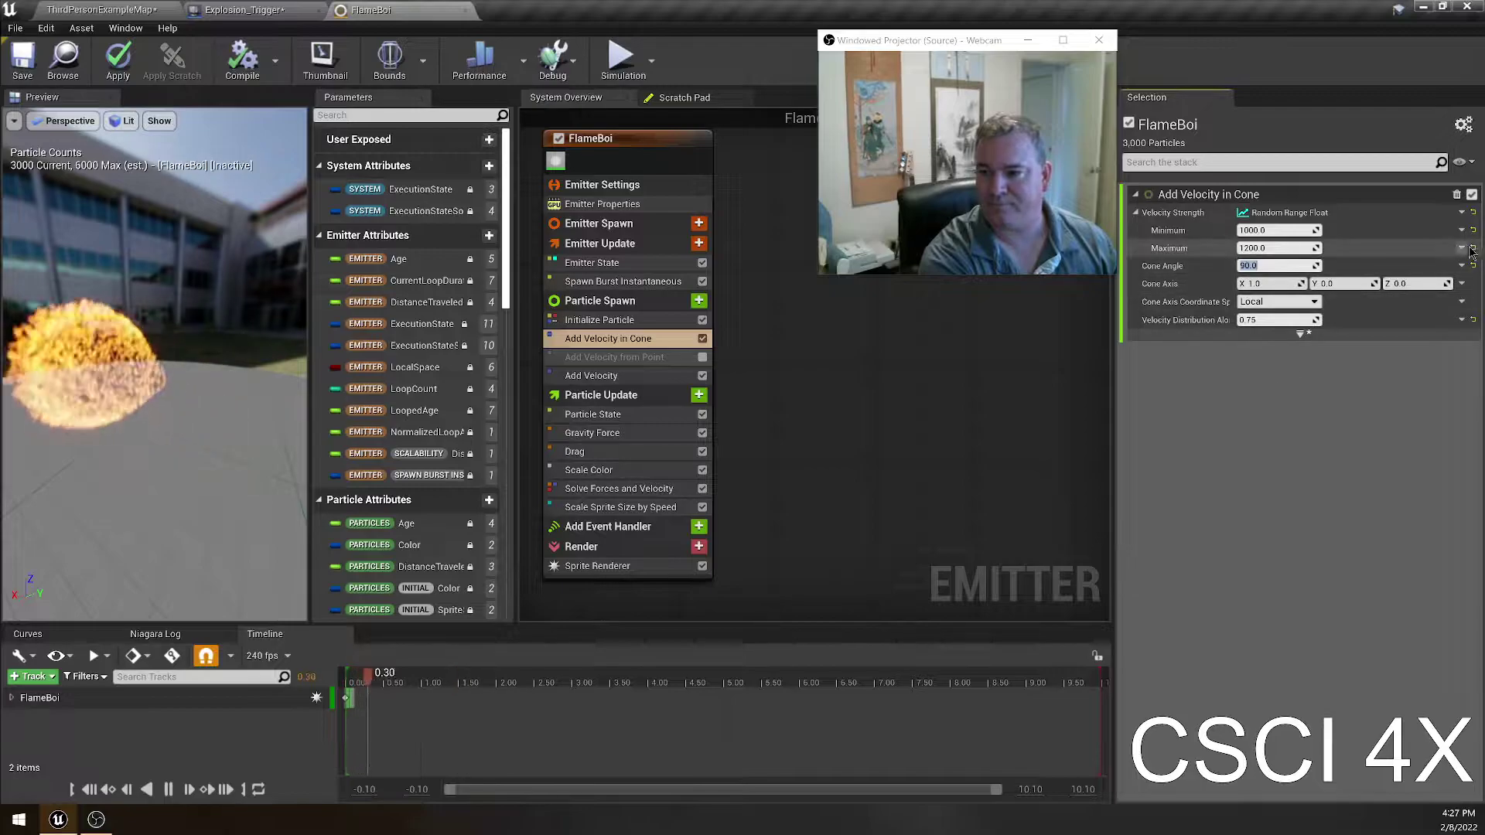
click(1255, 383)
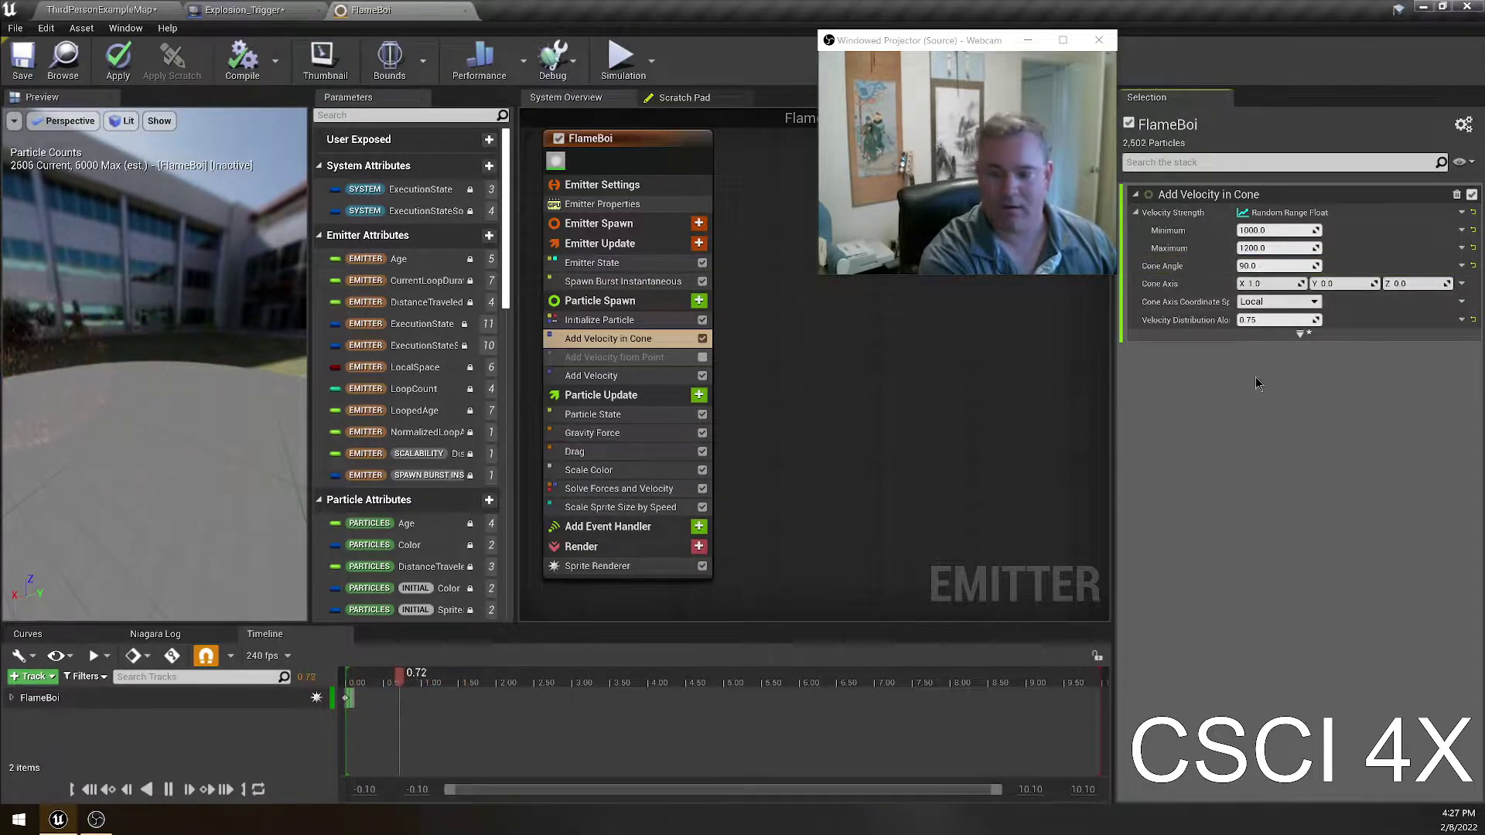
key(ctrl+z)
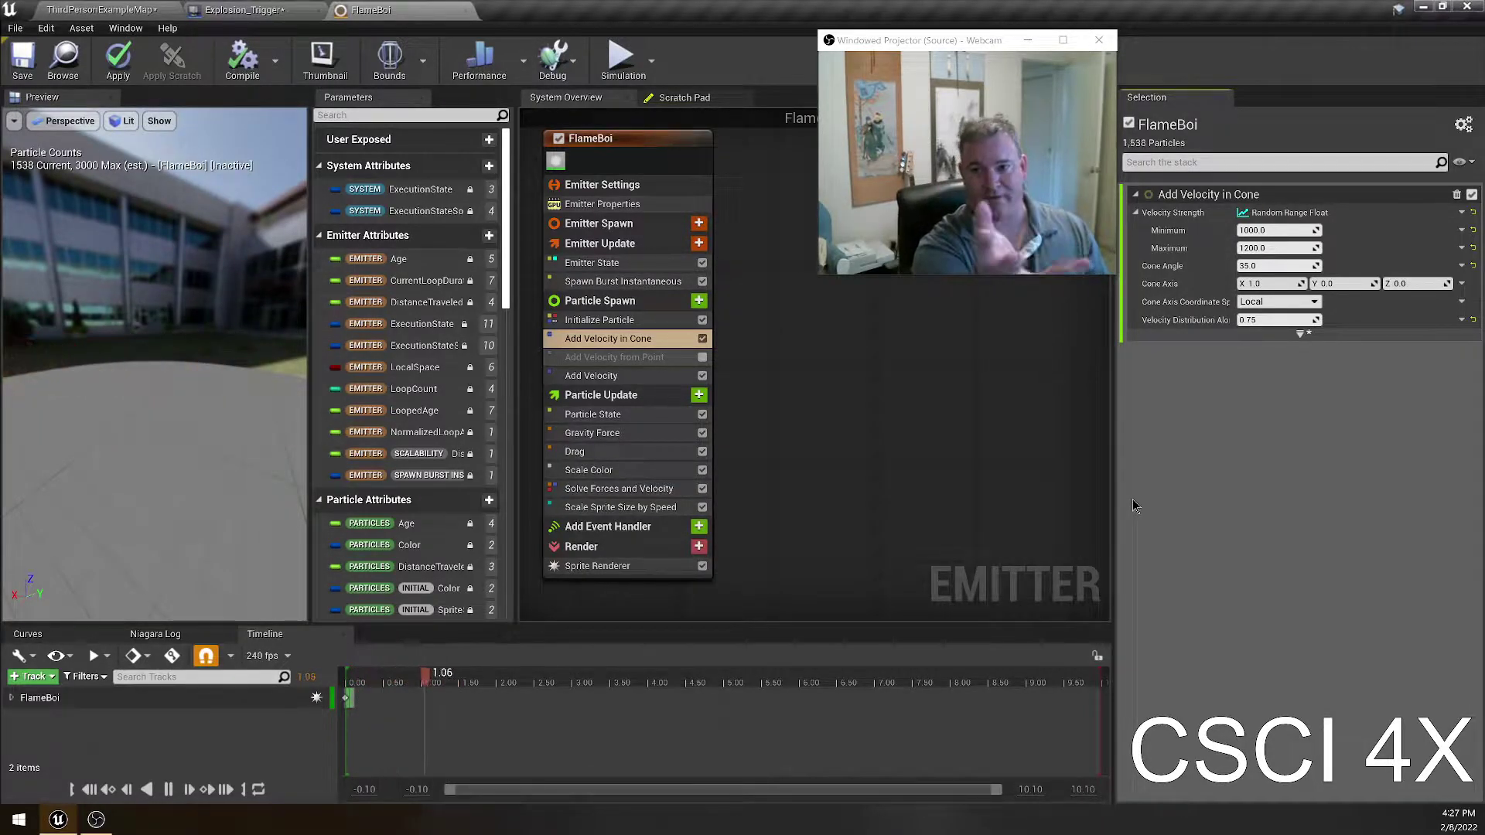
- Point the Cone Axis upward with Z at 1 and X at 0, and undo both axis changes
text(1)
key(Return)
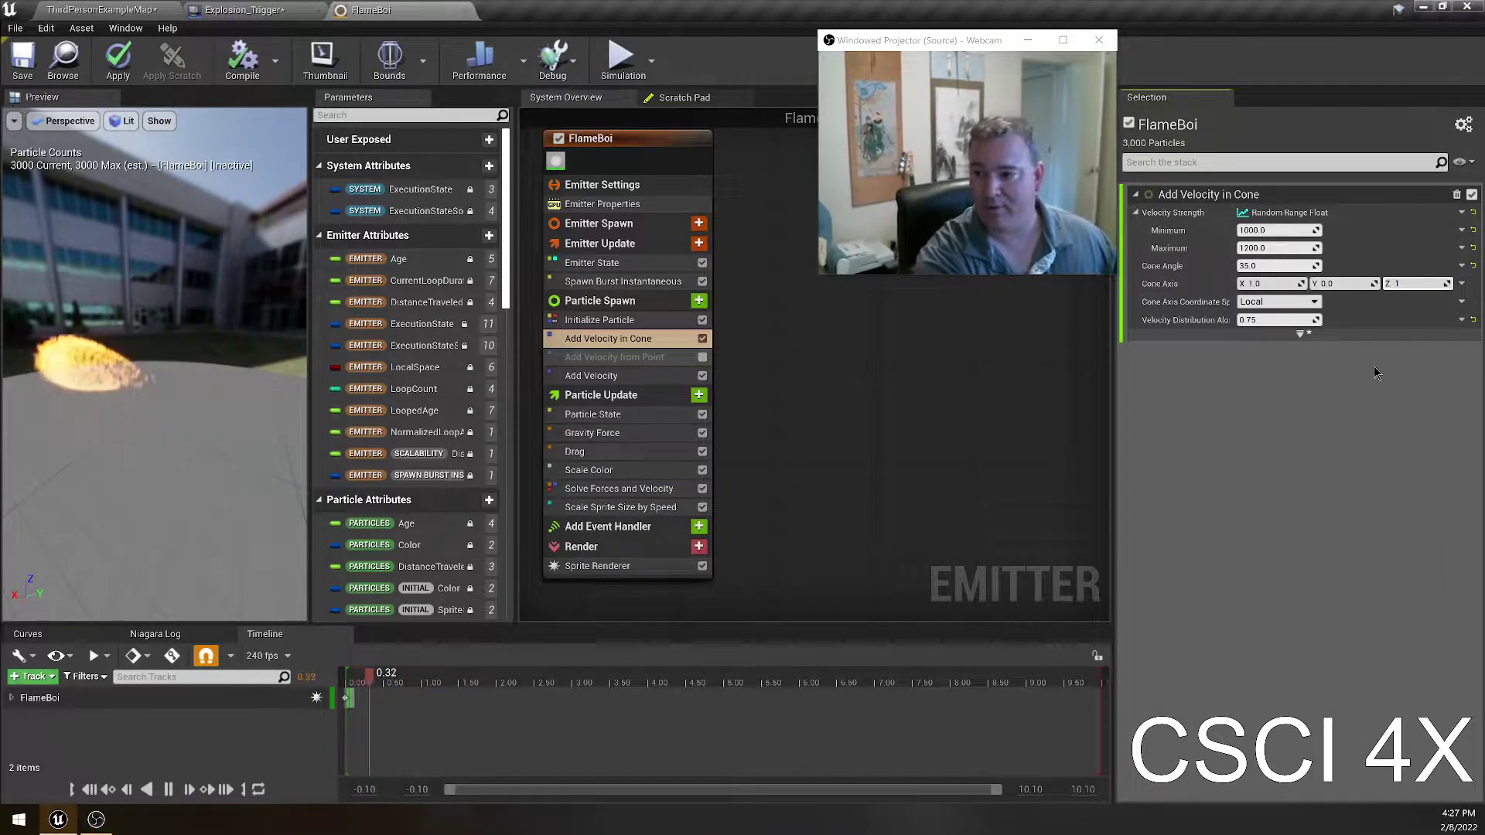
click(1272, 285)
text(0)
key(Return)
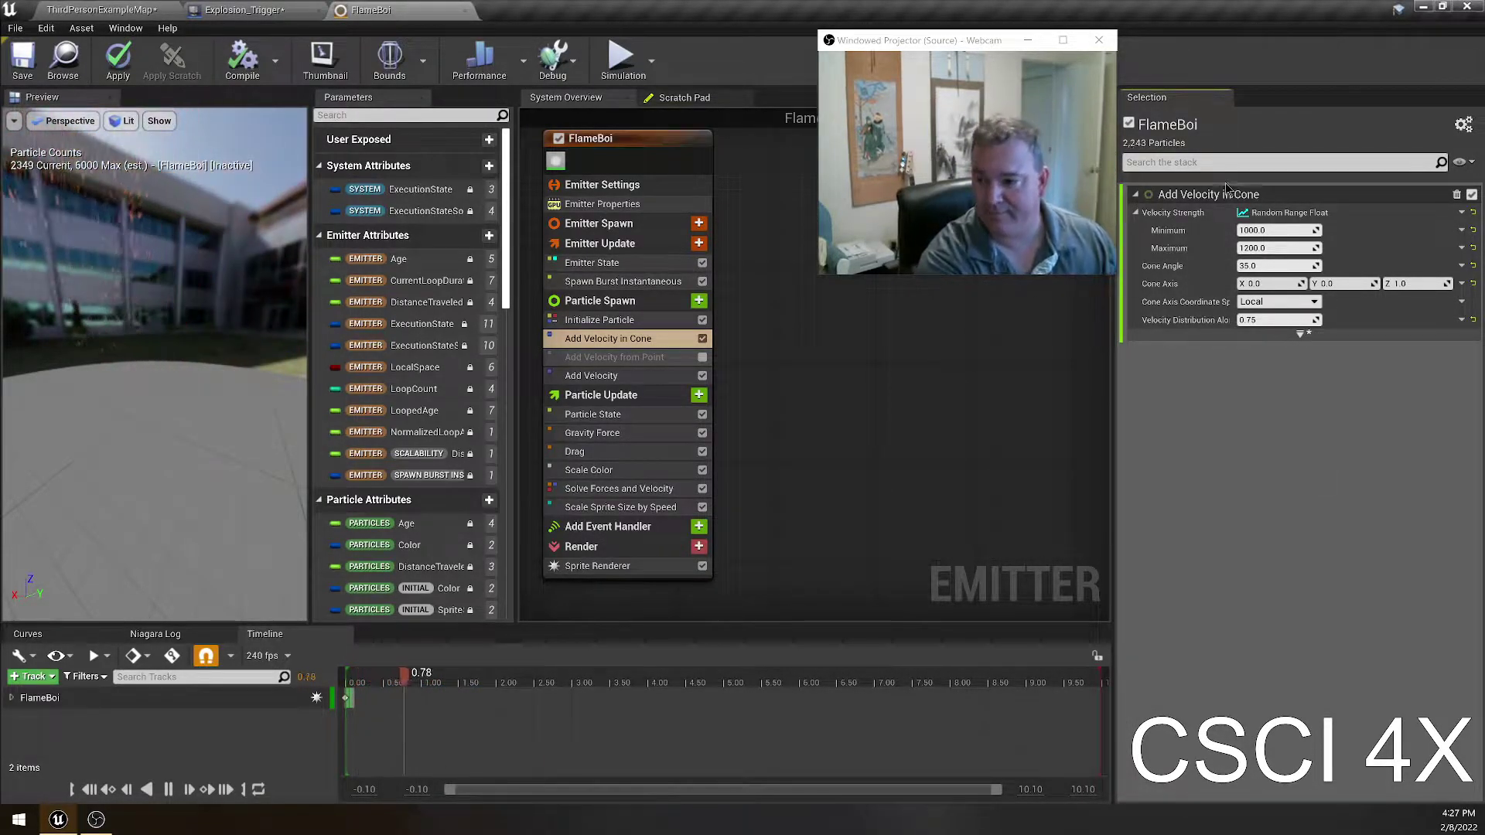
key(ctrl+z)
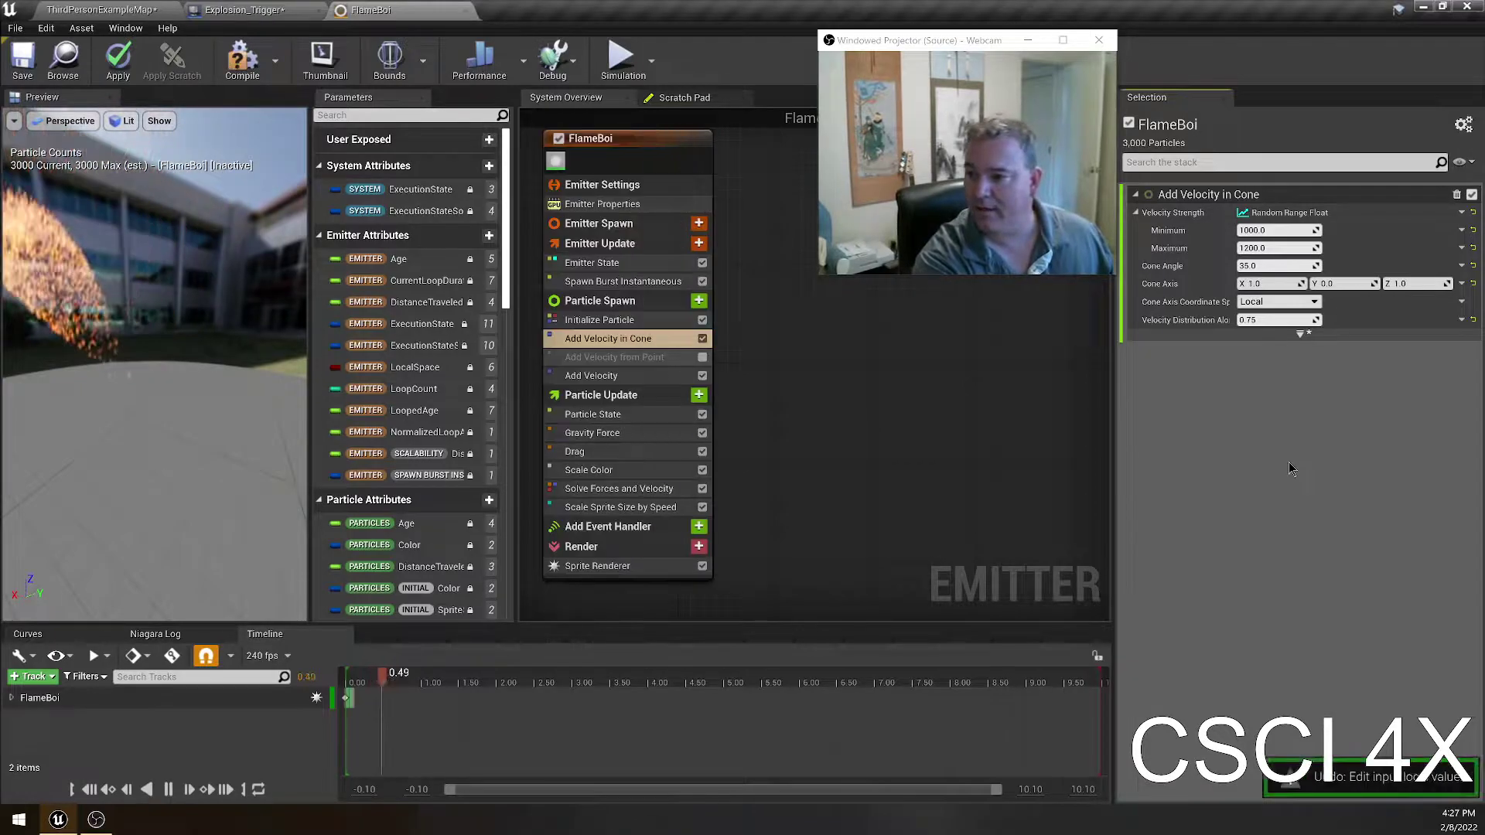
key(ctrl+z)
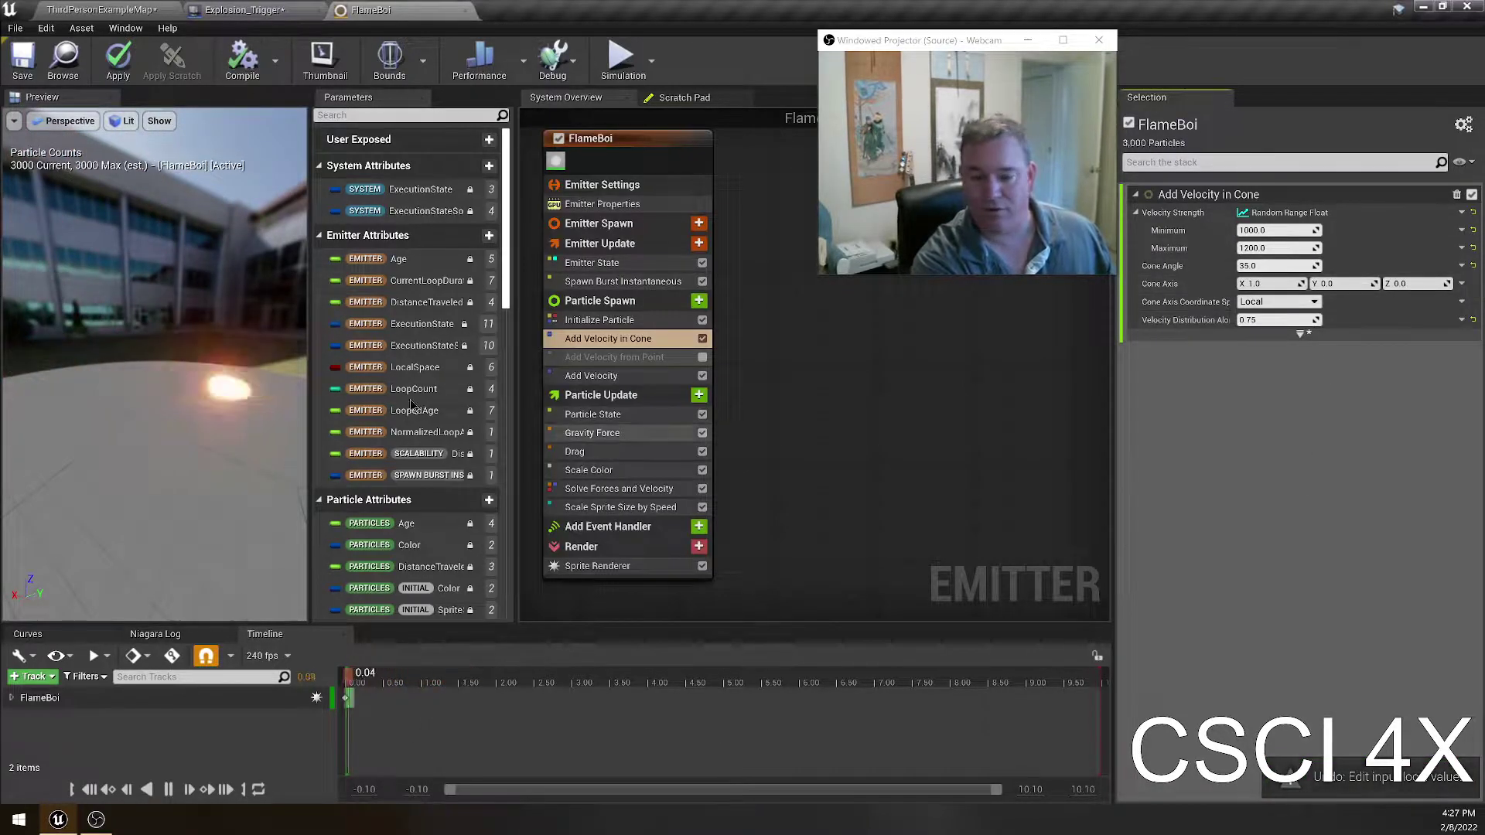
- View the coordinate space options for the cone axis and reveal the advanced properties of Add Velocity in Cone
click(1265, 301)
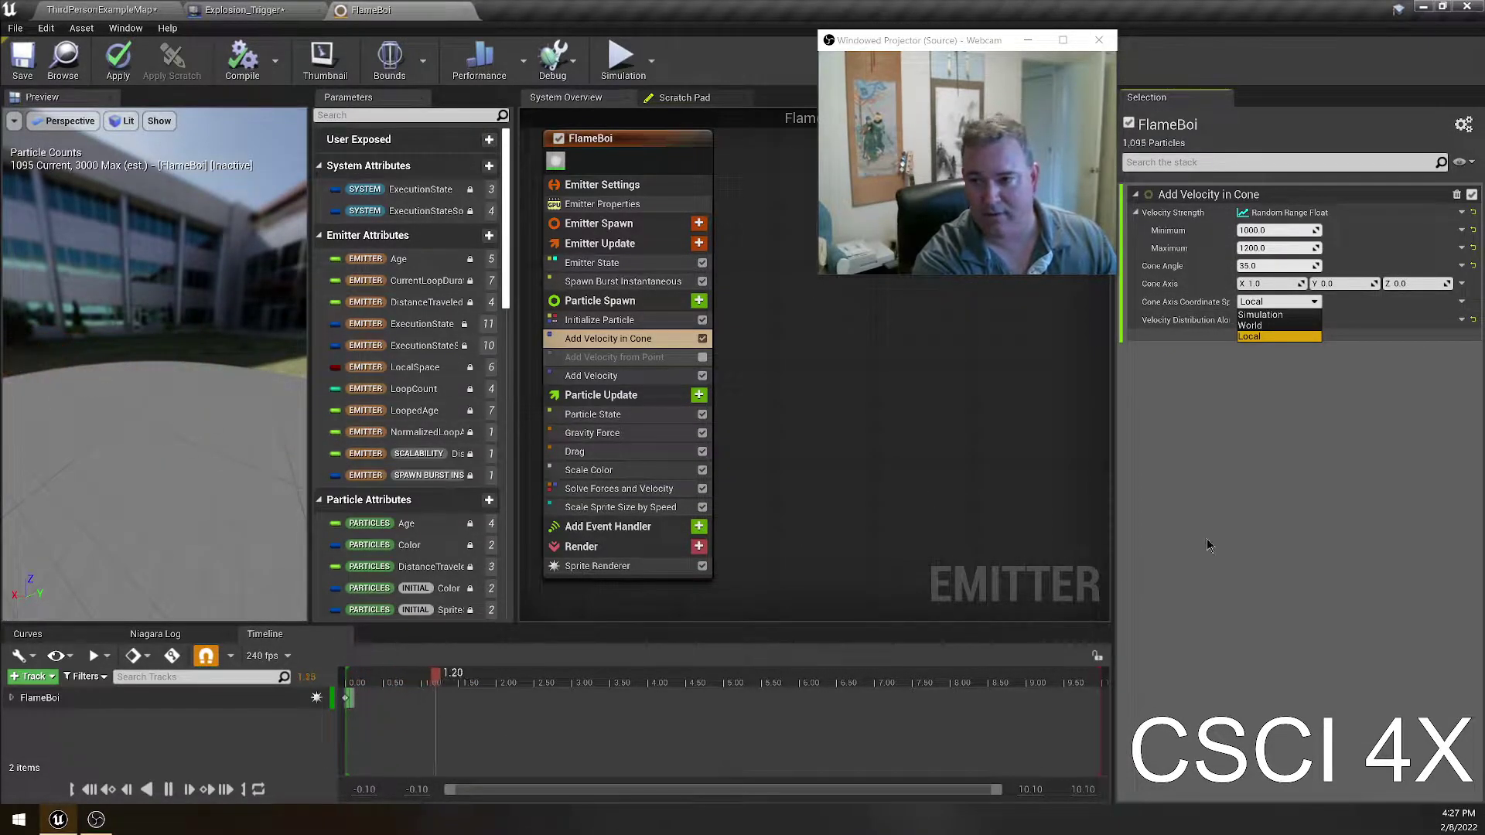
click(1246, 504)
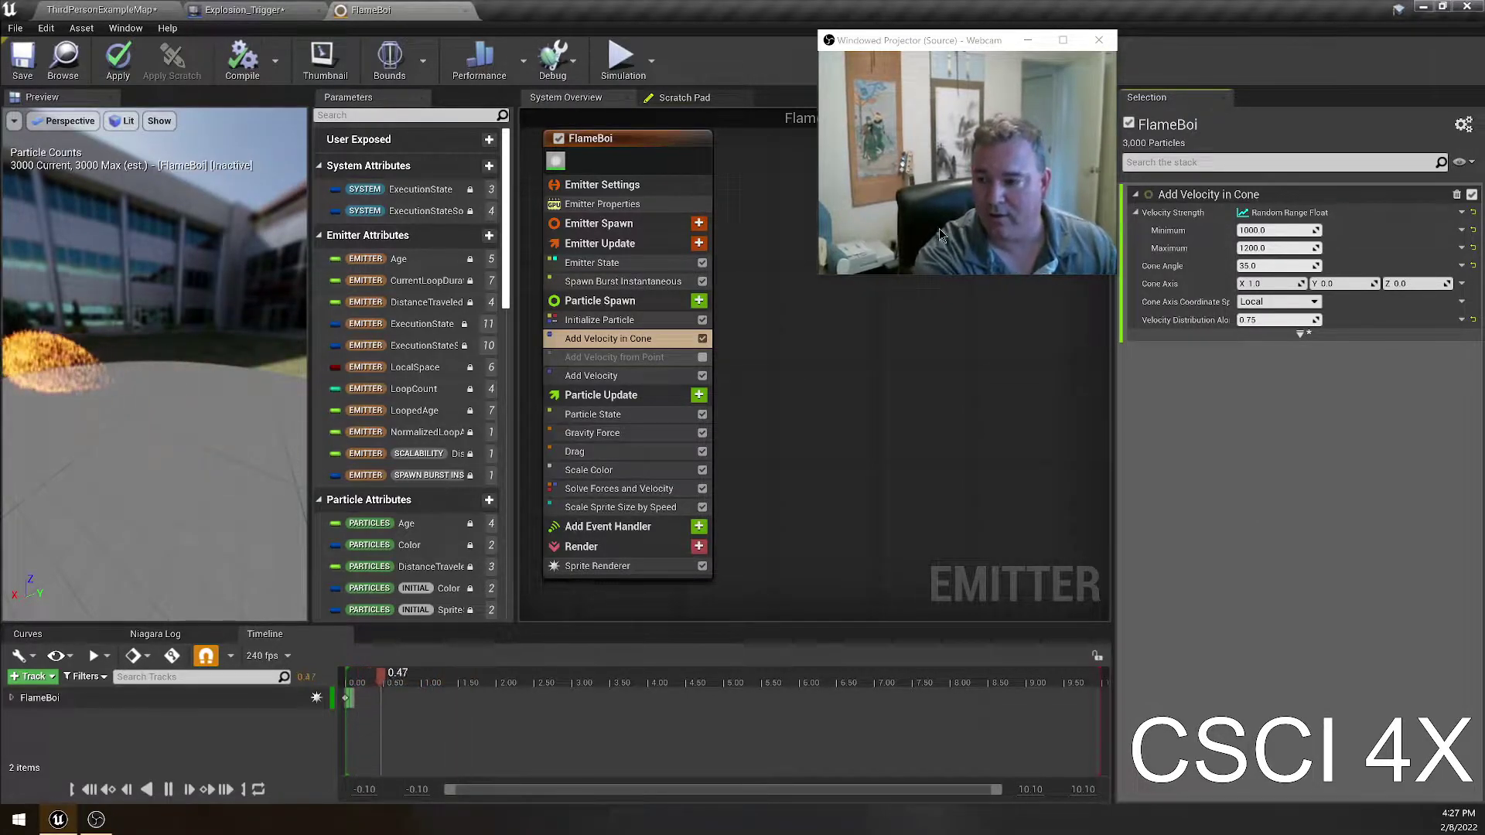
click(1300, 334)
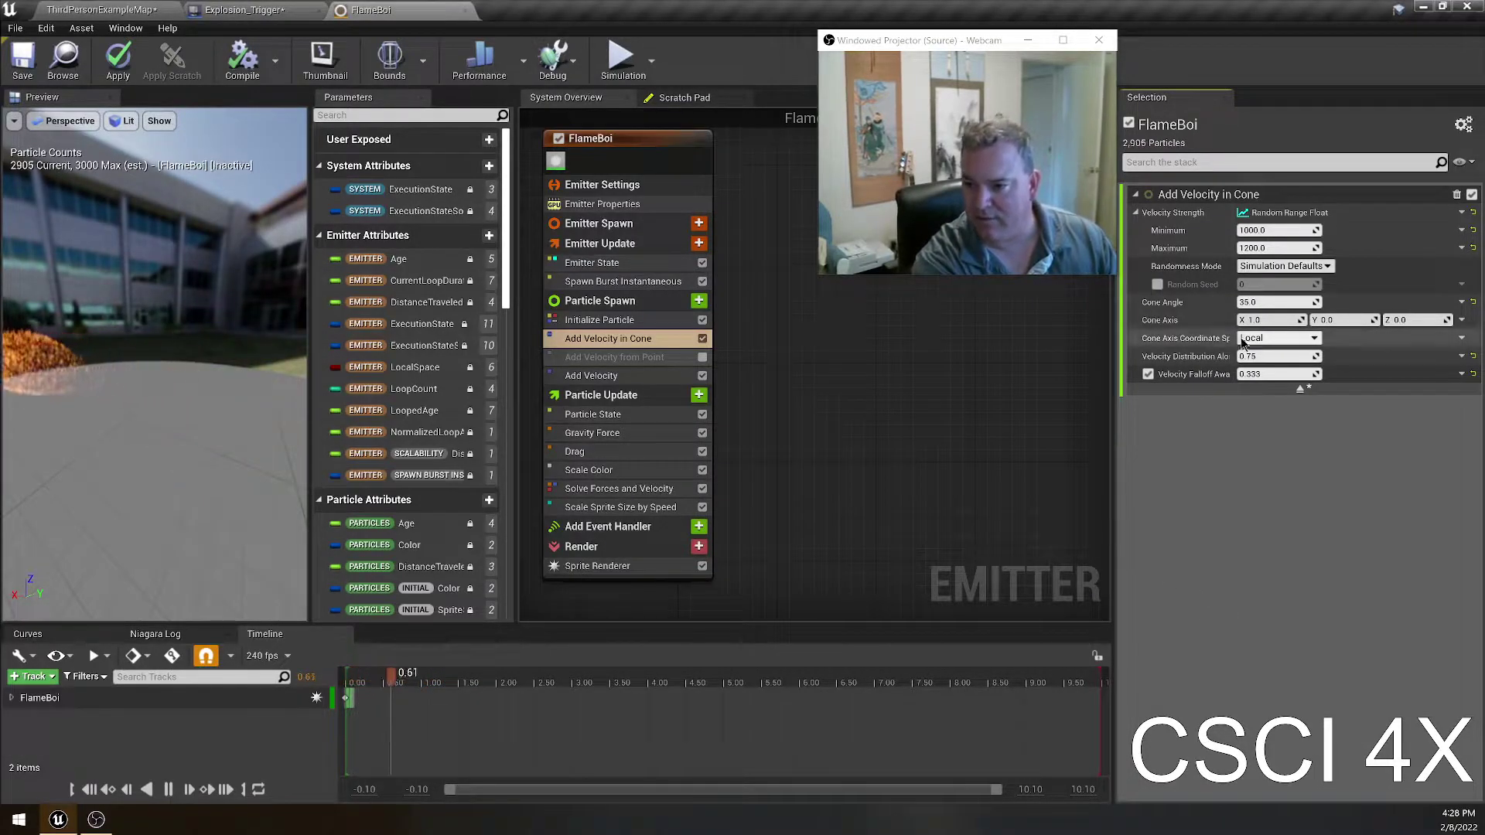
mouse_move(1215, 379)
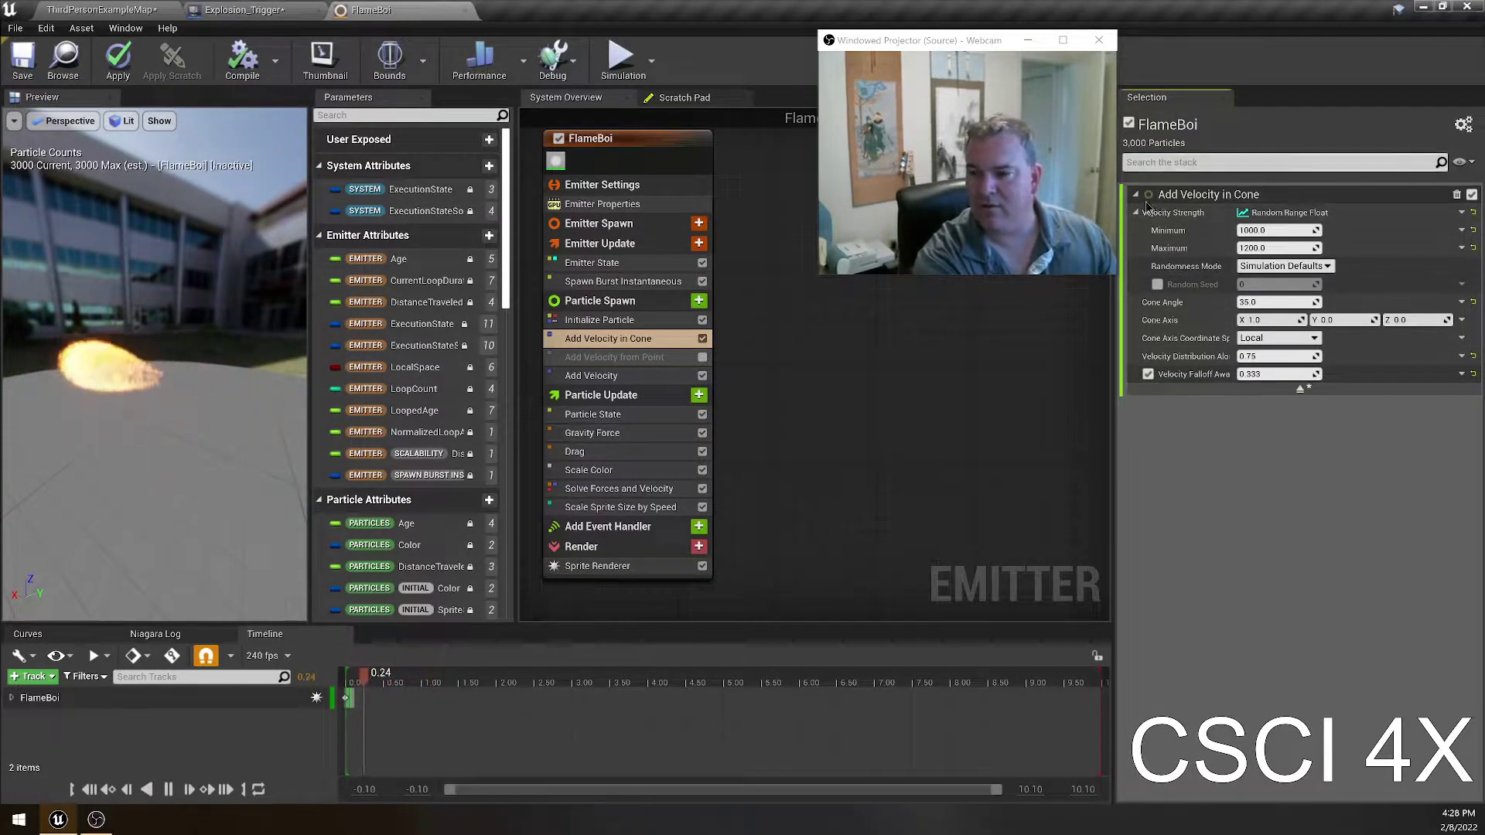
- Enable the Add Velocity from Point module and disable Add Velocity in Cone
click(667, 358)
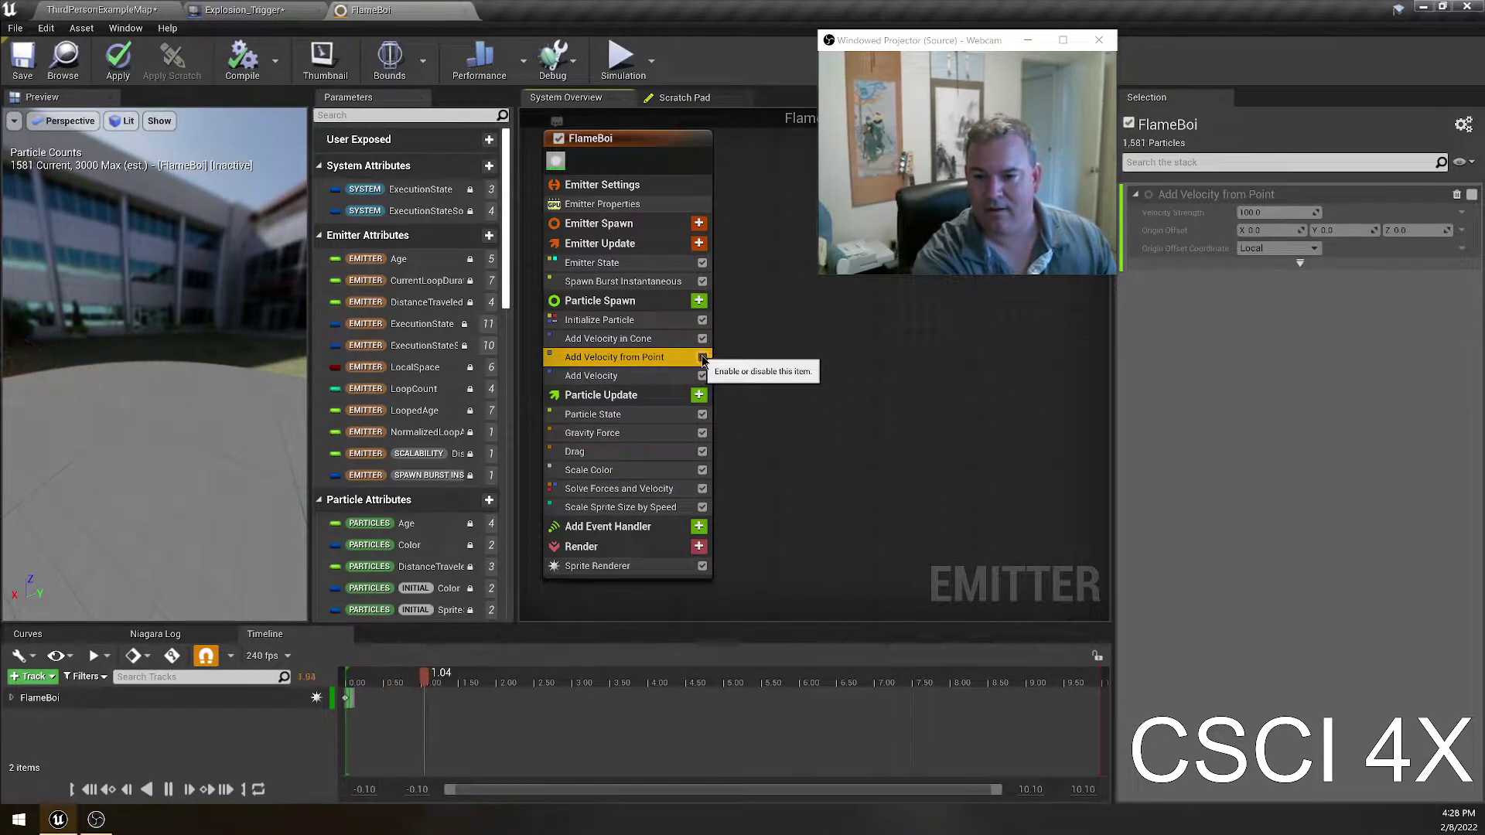
click(703, 358)
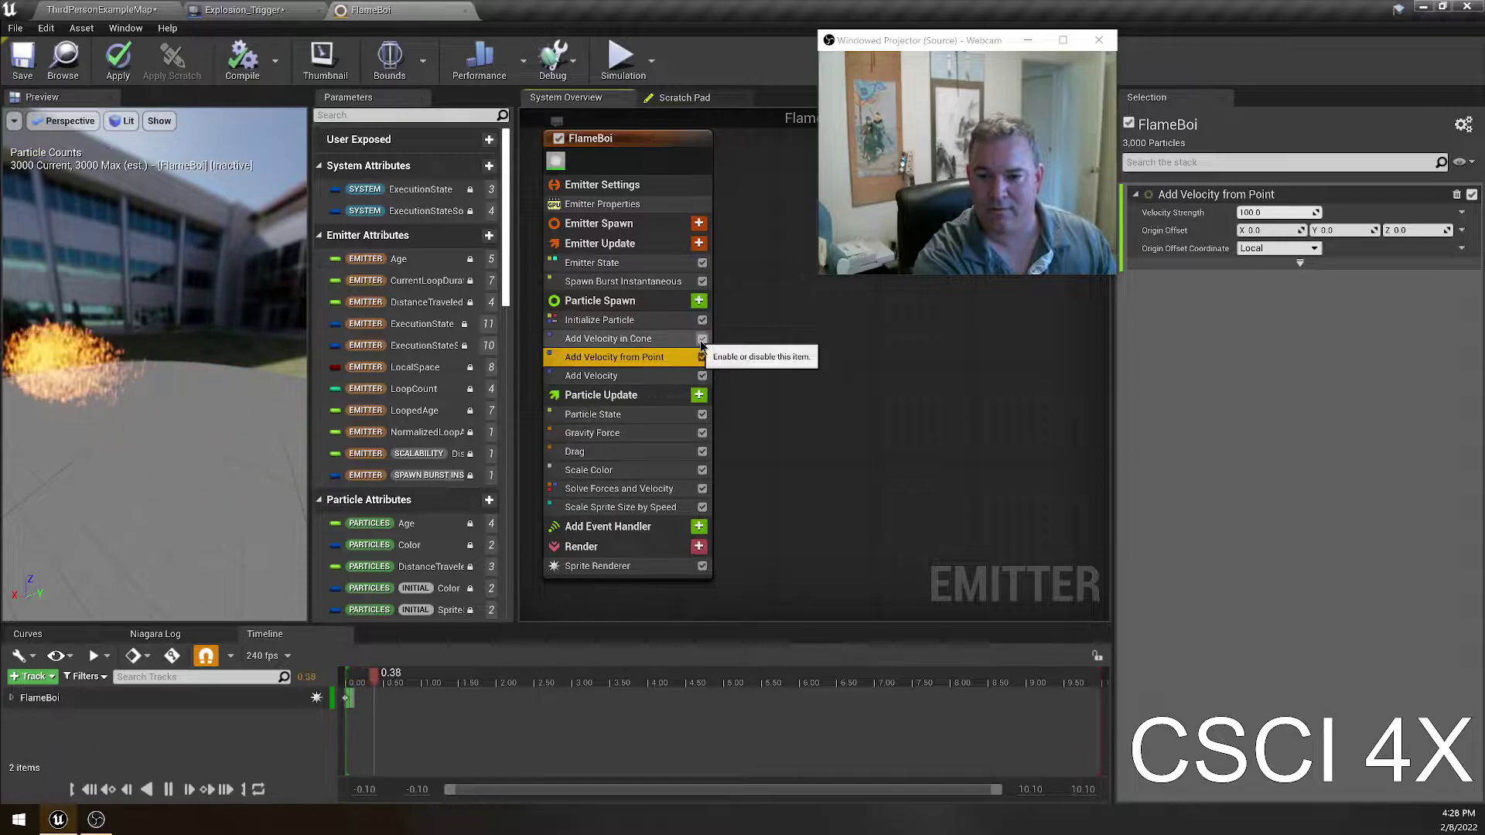
click(702, 340)
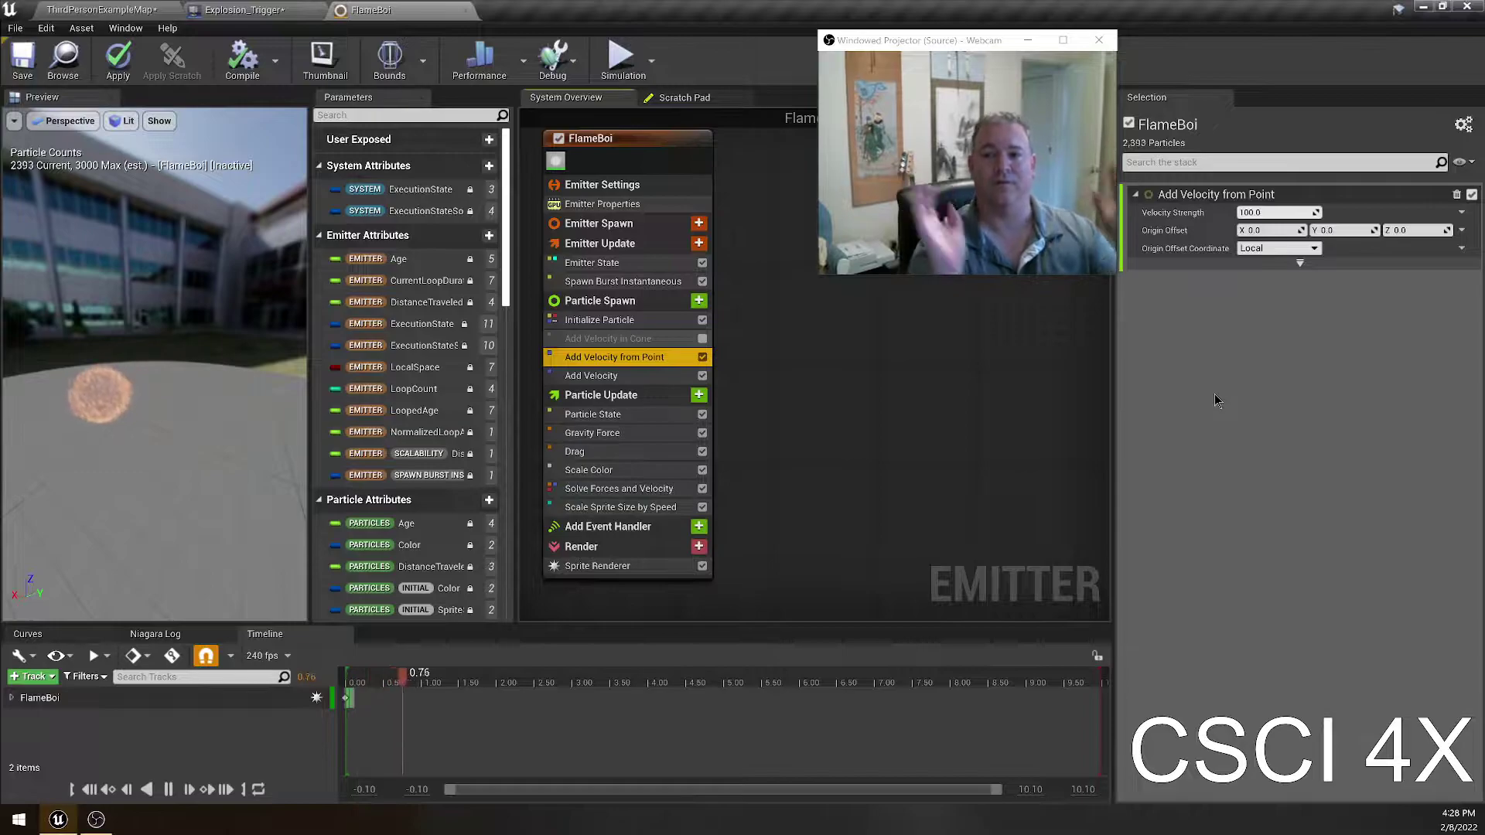
- Set the Velocity Strength of Add Velocity from Point to 1000
click(1277, 213)
text(1000)
key(Return)
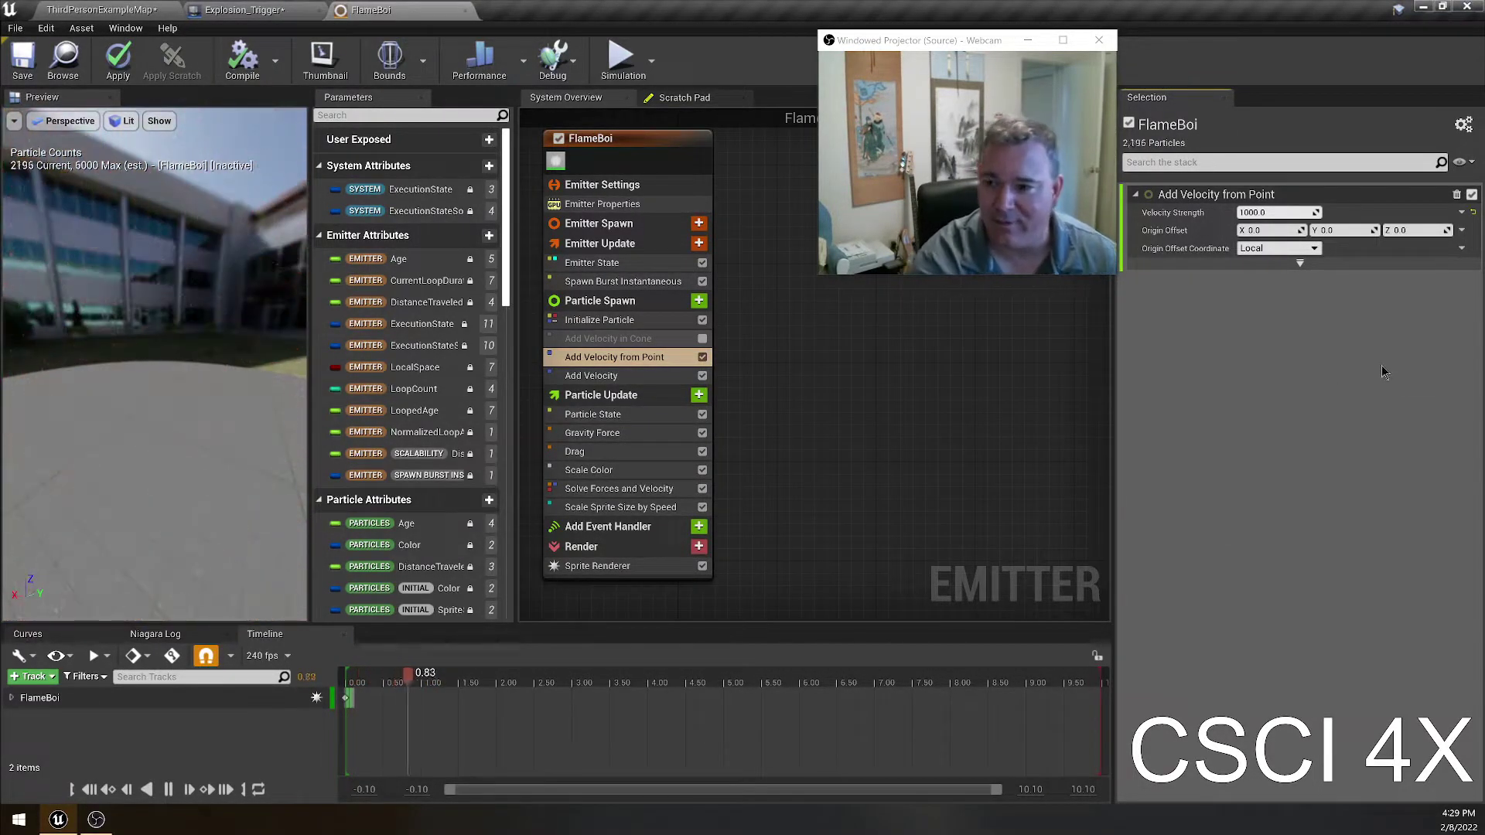
- Re-enable Add Velocity in Cone and set the Velocity Strength of Add Velocity from Point to 200
click(702, 339)
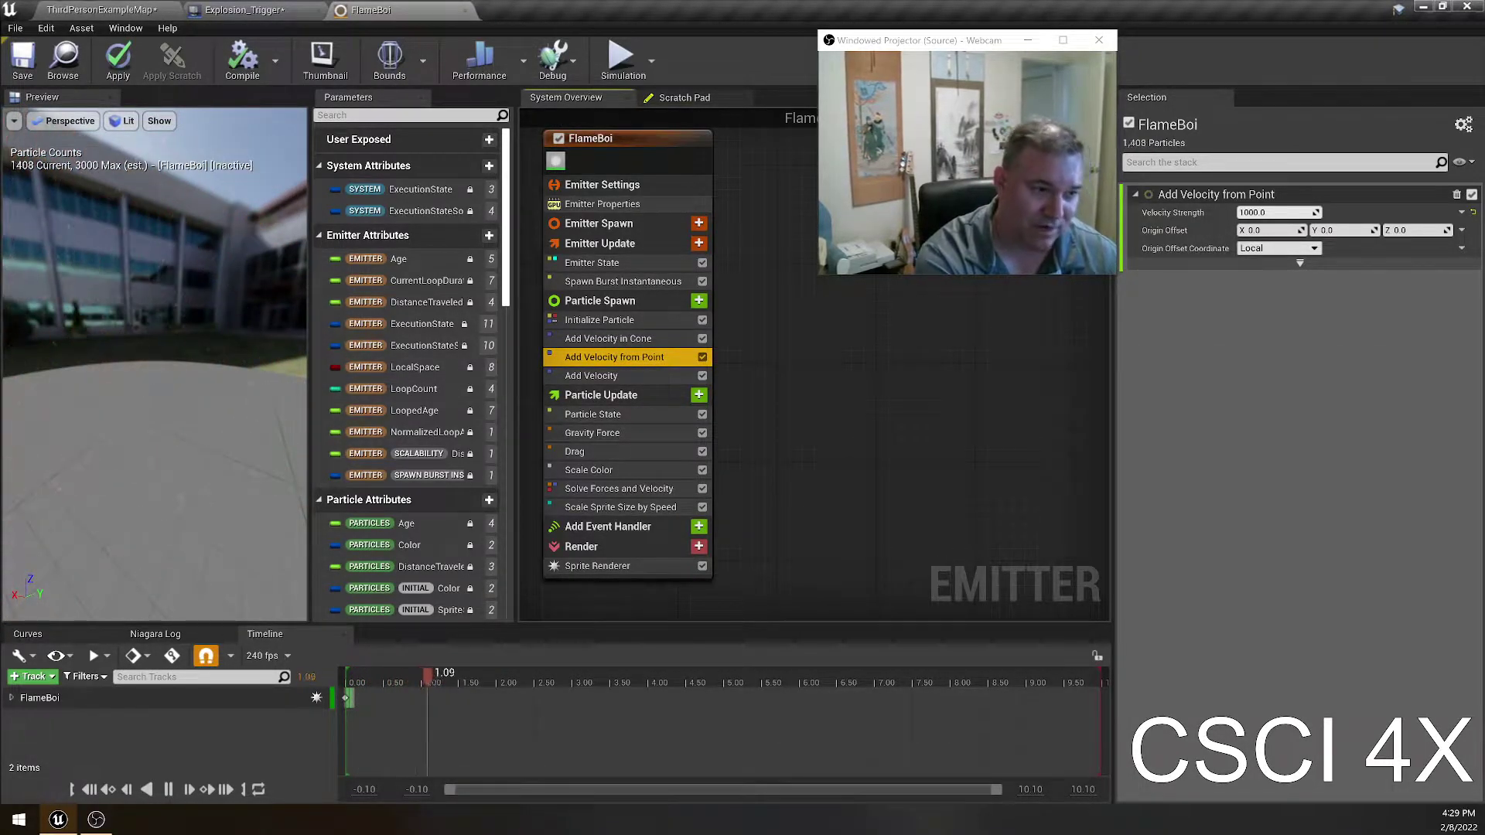
click(1276, 212)
text(200)
key(Return)
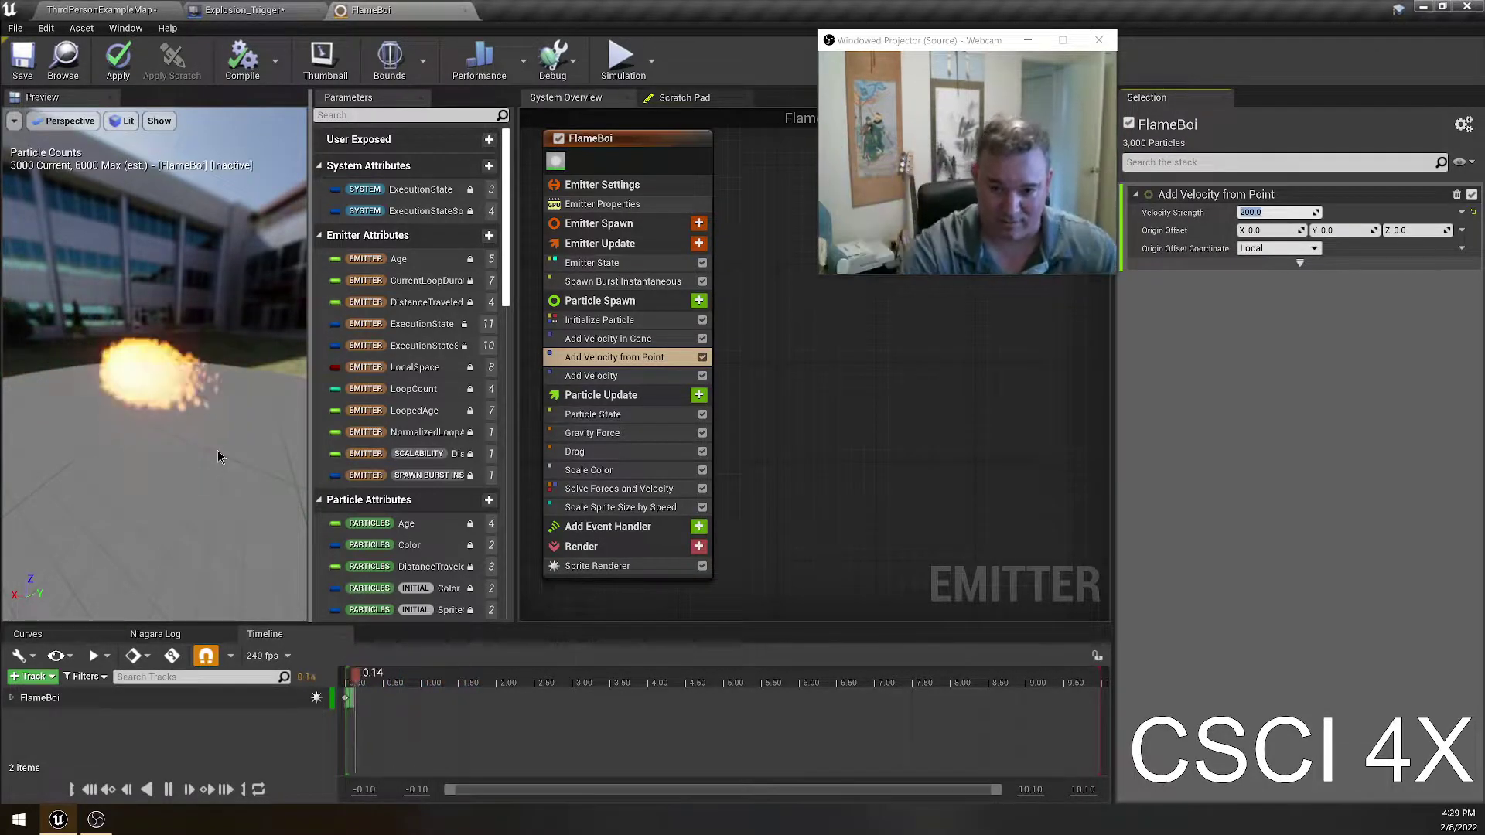
- Toggle Add Velocity from Point off and on for comparison, and view the Add Velocity and Add Velocity in Cone settings
click(702, 358)
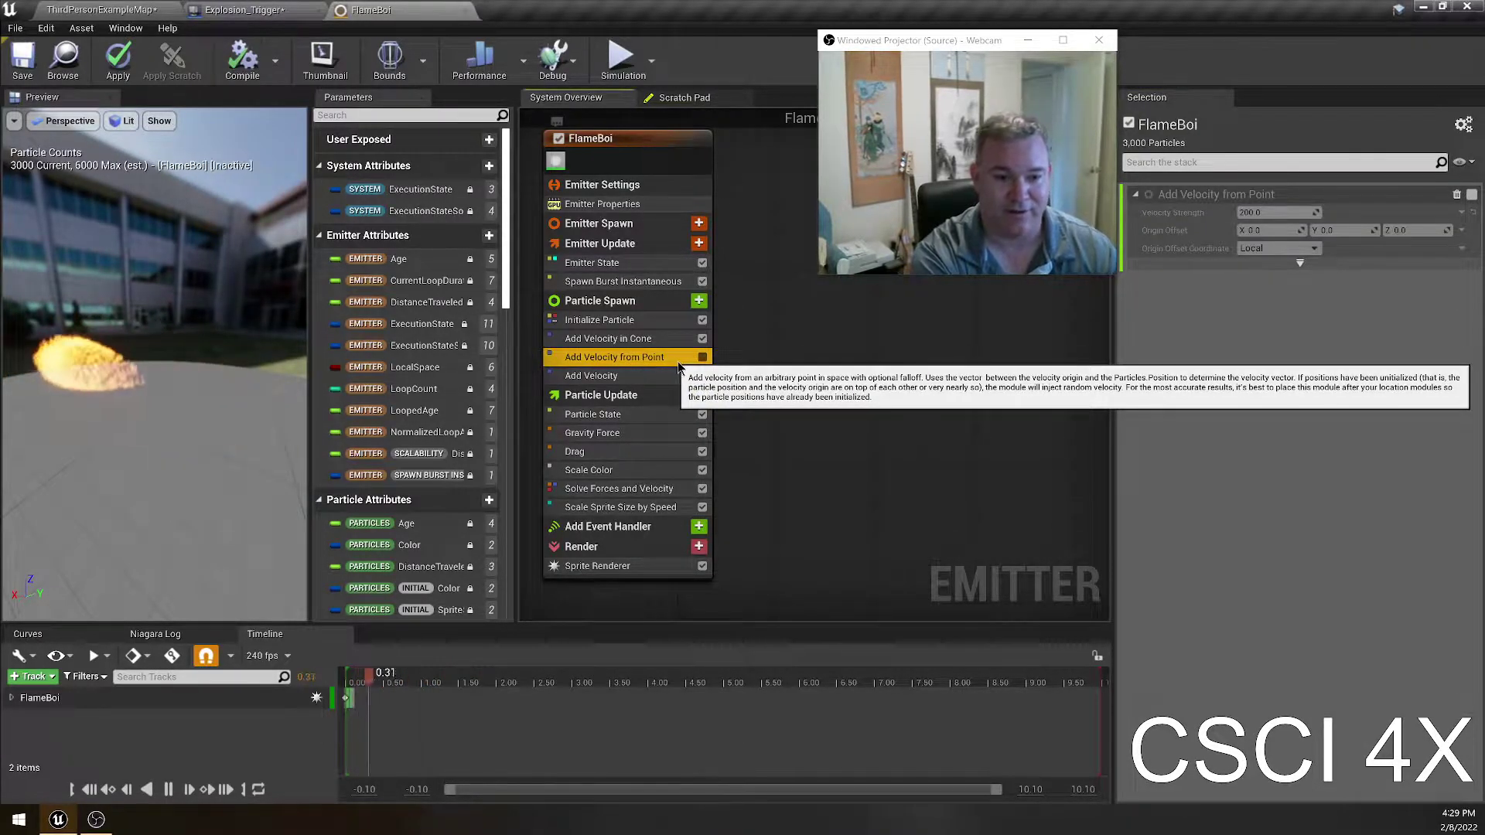
click(702, 358)
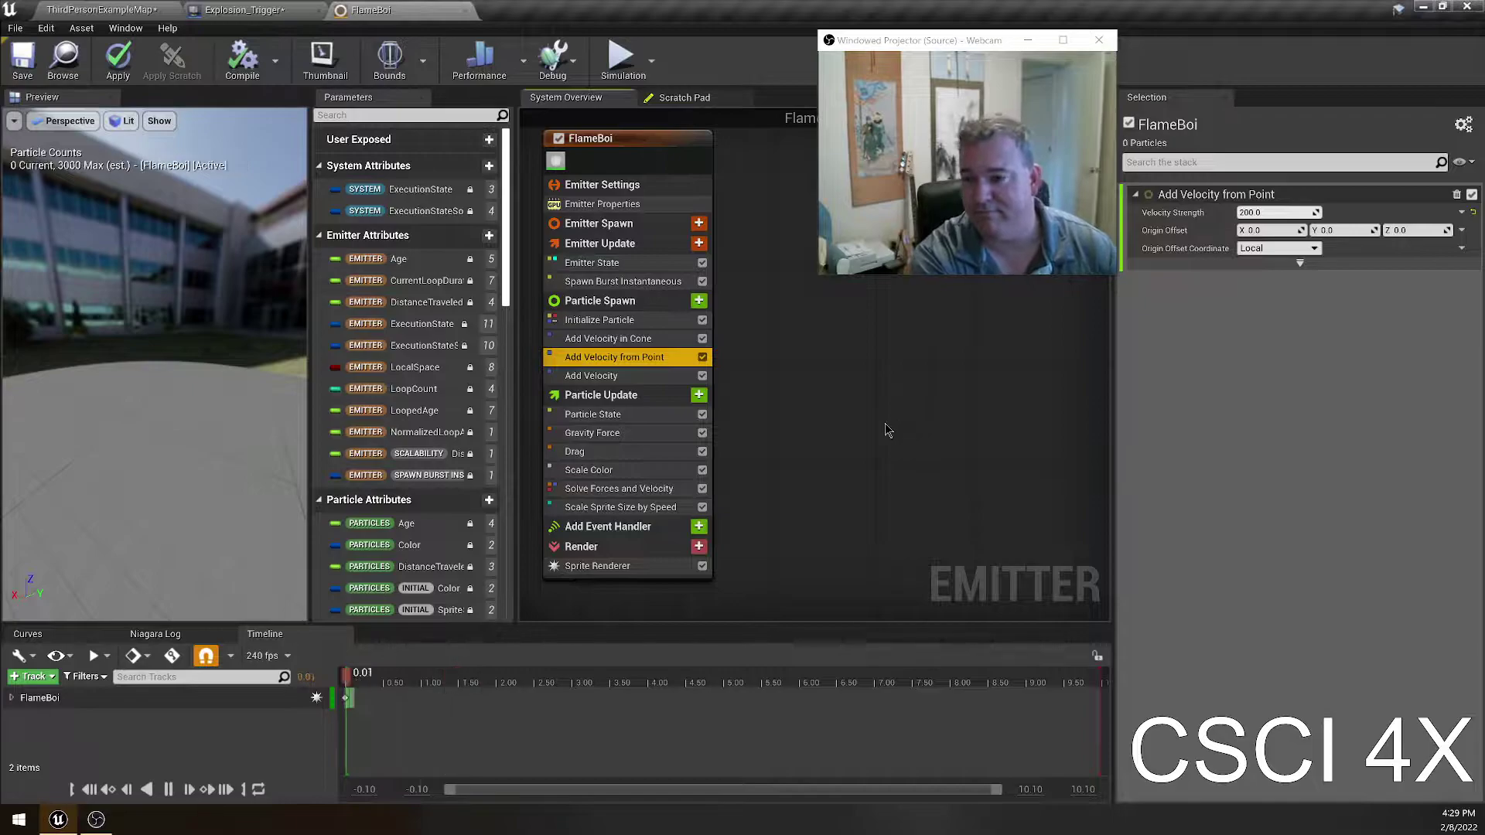
click(617, 376)
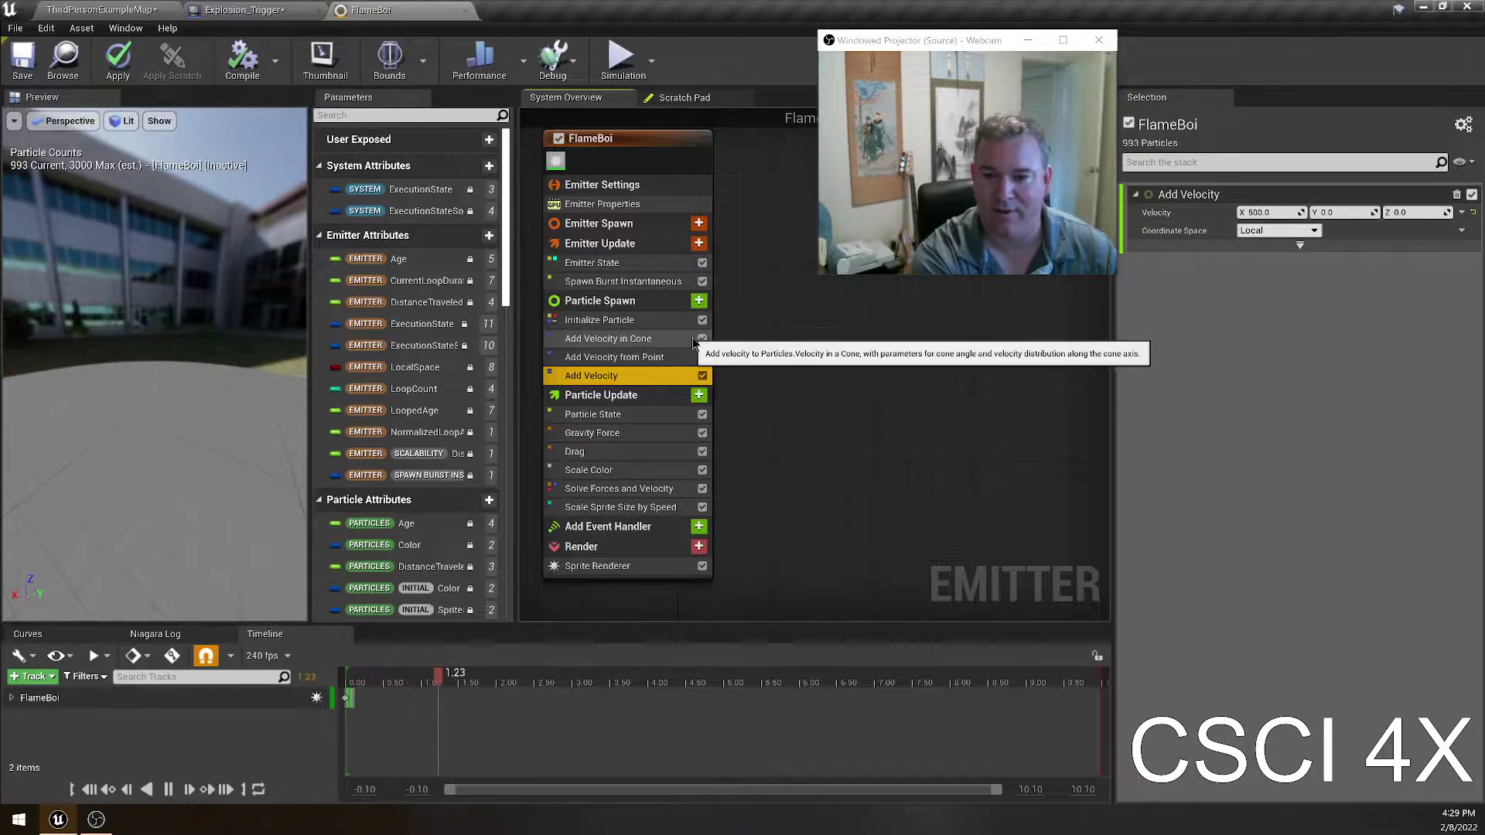
click(611, 339)
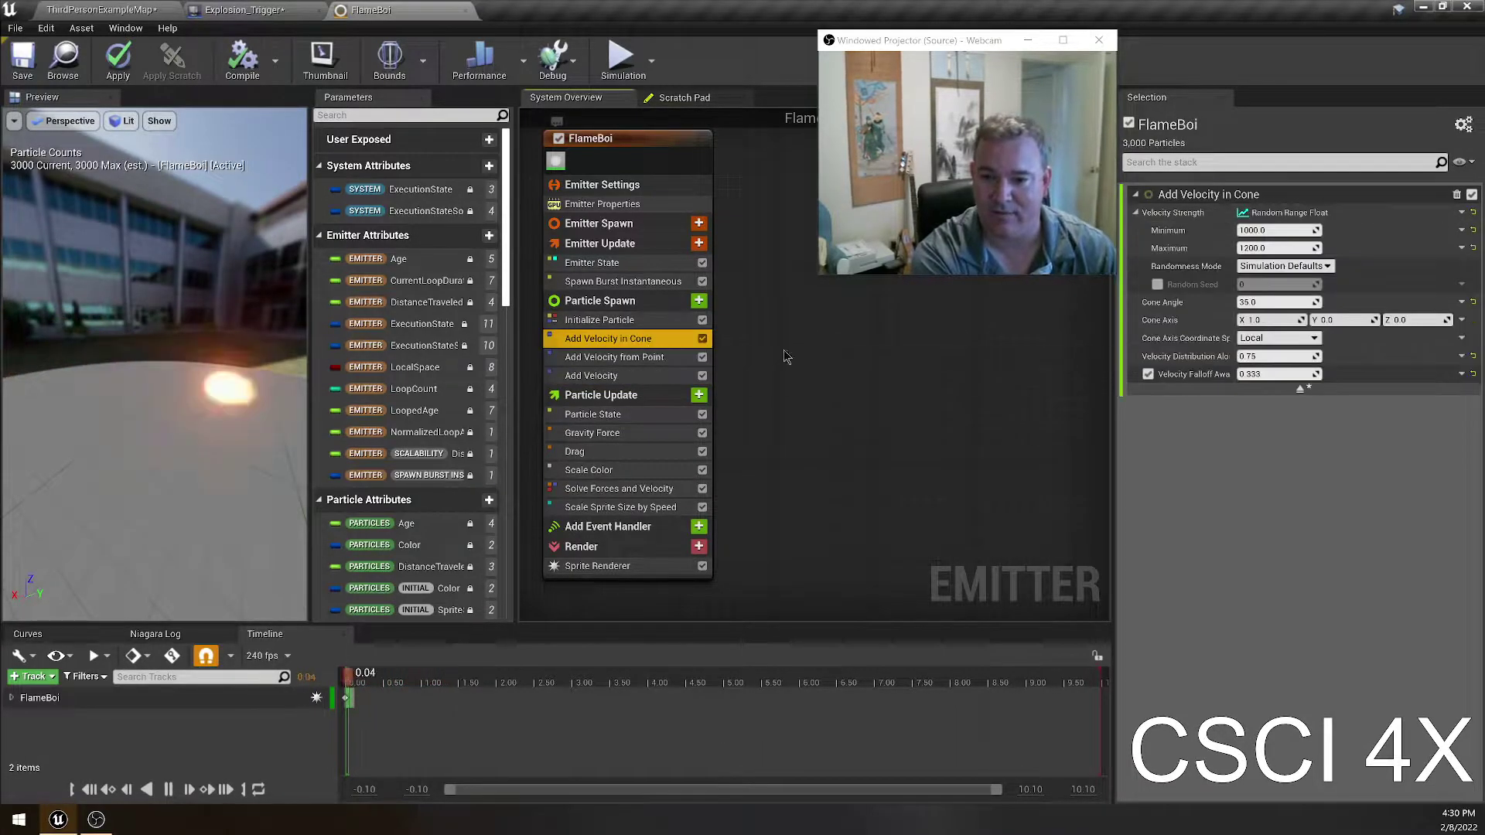
- Set the Cone Axis of Add Velocity in Cone to X 0 and Z 1
click(1427, 320)
text(1)
click(1278, 321)
text(0)
key(Return)
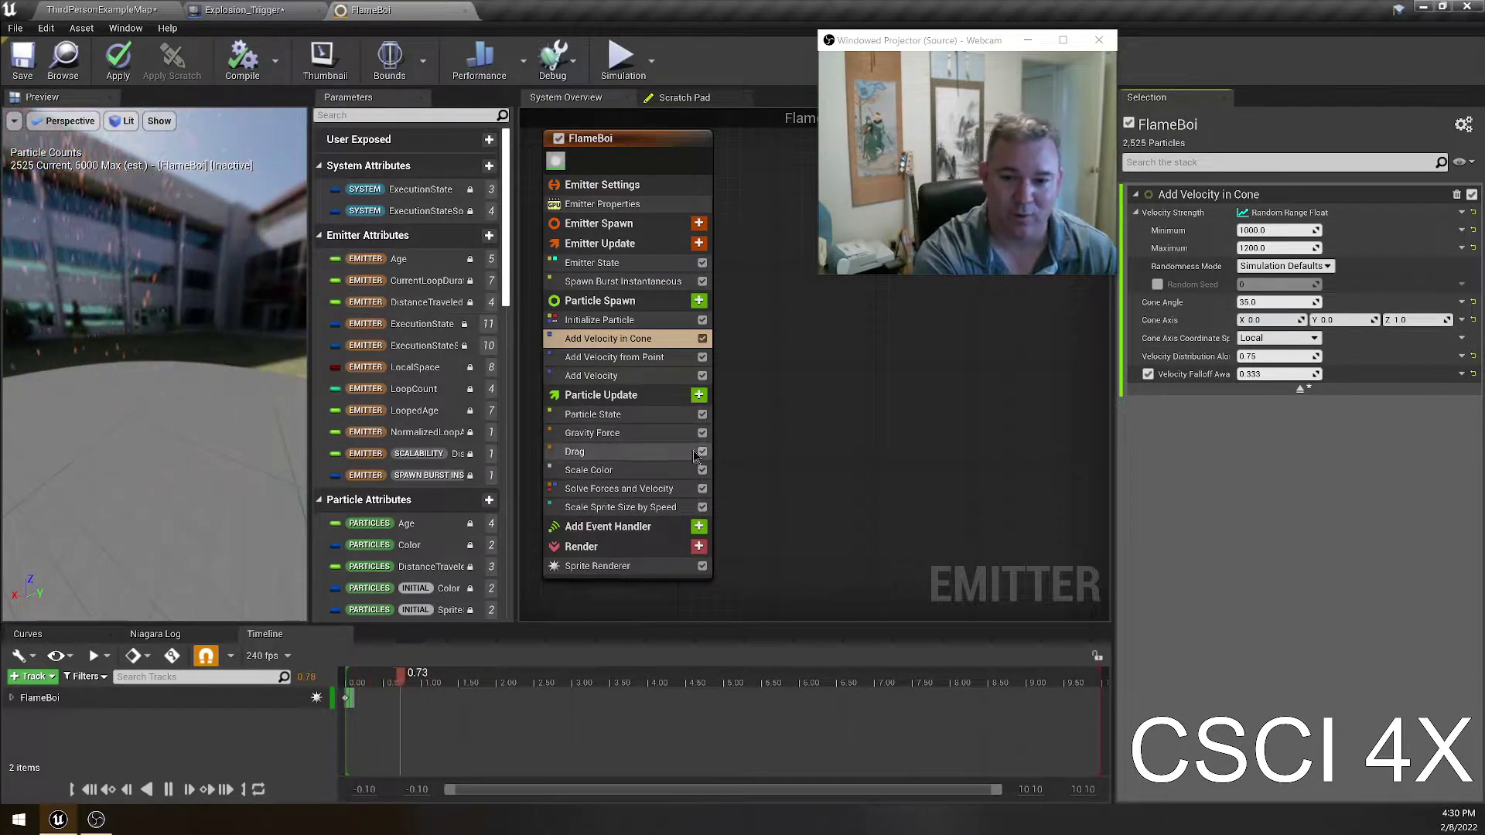
- Toggle the Add Velocity module off and on to compare its effect on the particles
click(596, 375)
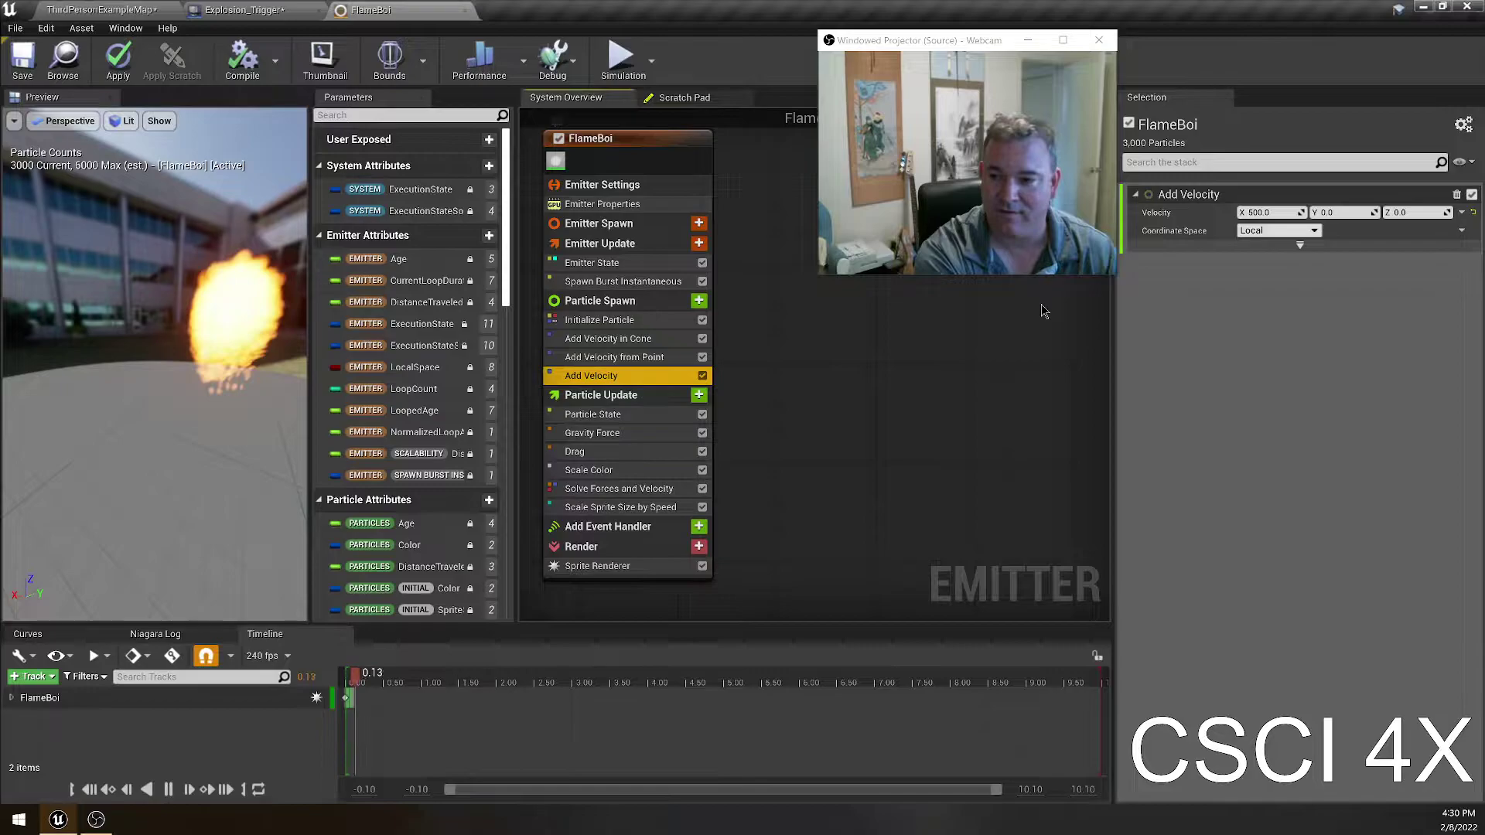
click(702, 375)
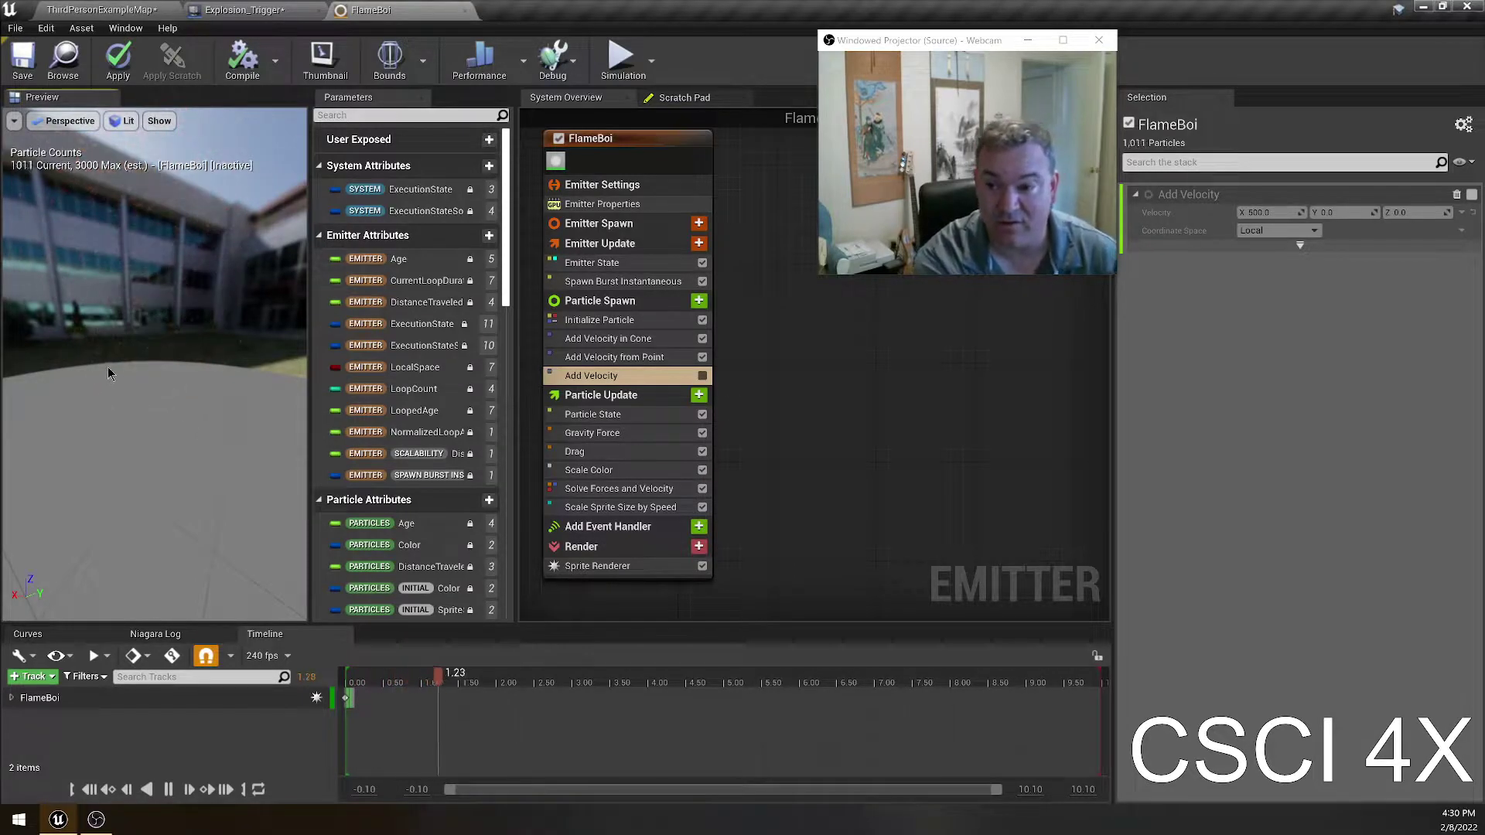
click(702, 375)
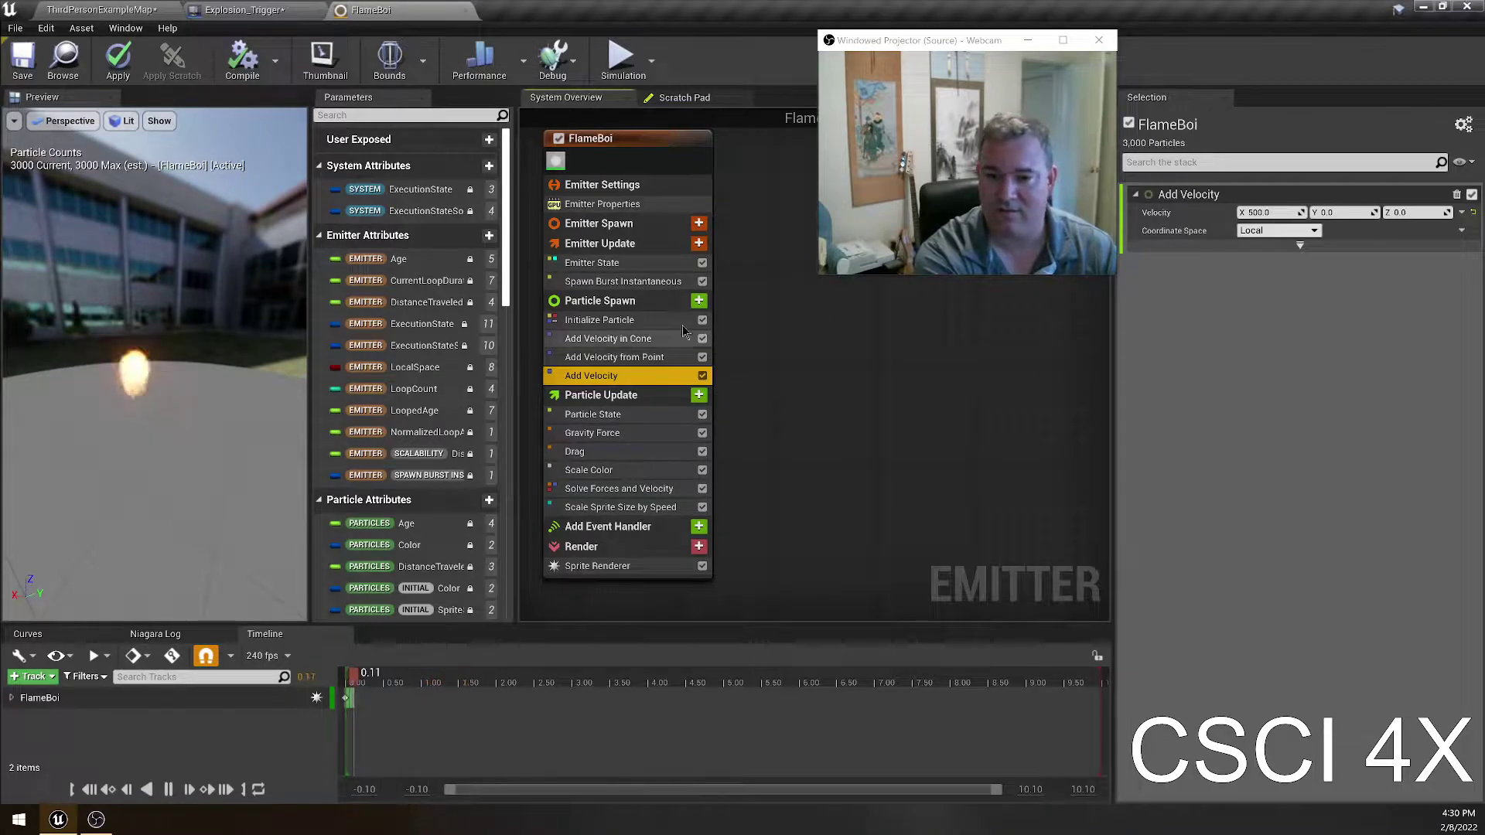
- Set the Cone Axis of Add Velocity in Cone back to X 1 and Z 0
click(641, 340)
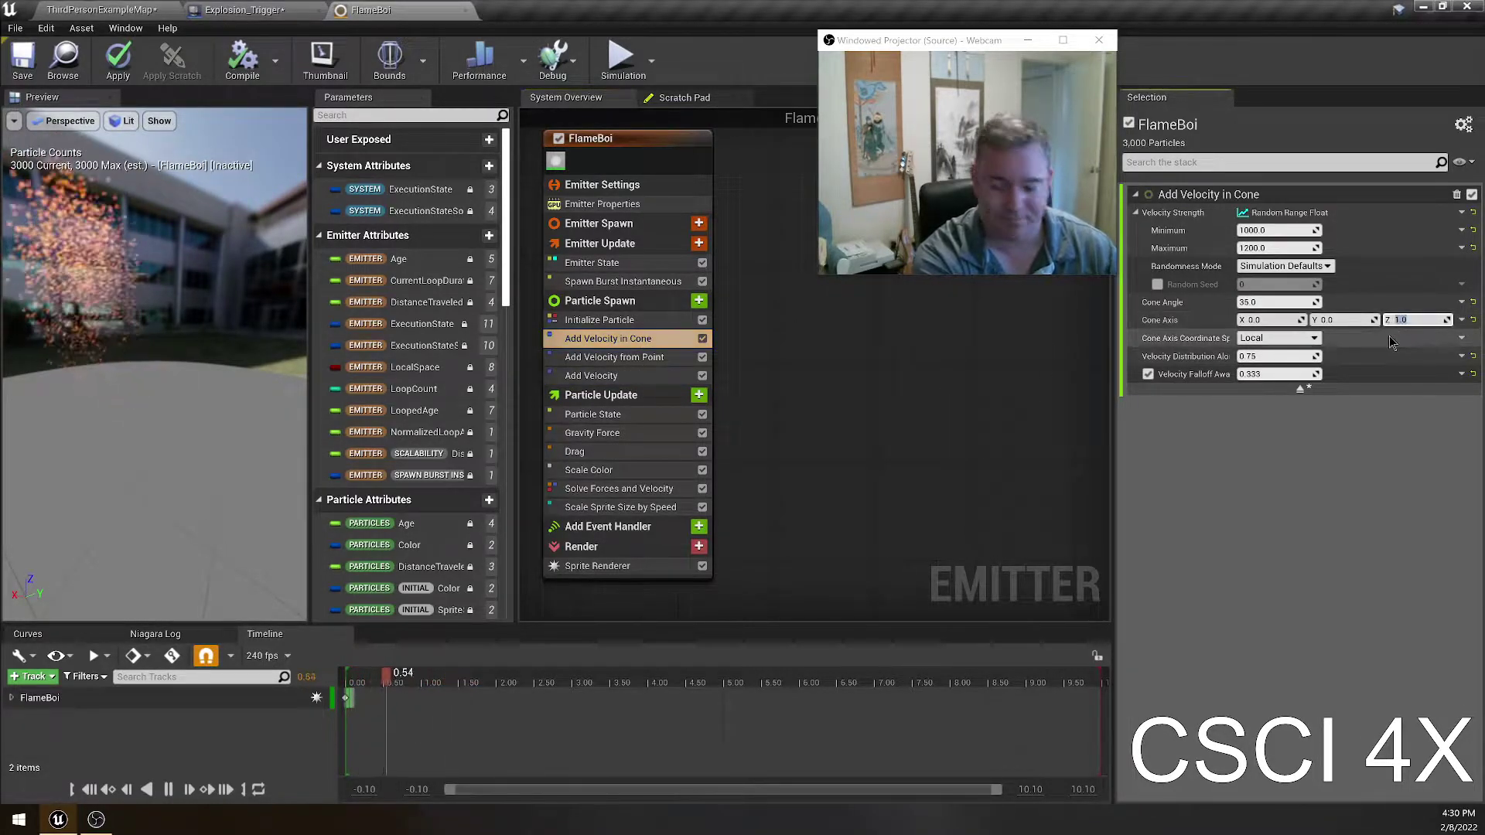
click(1268, 319)
text(1)
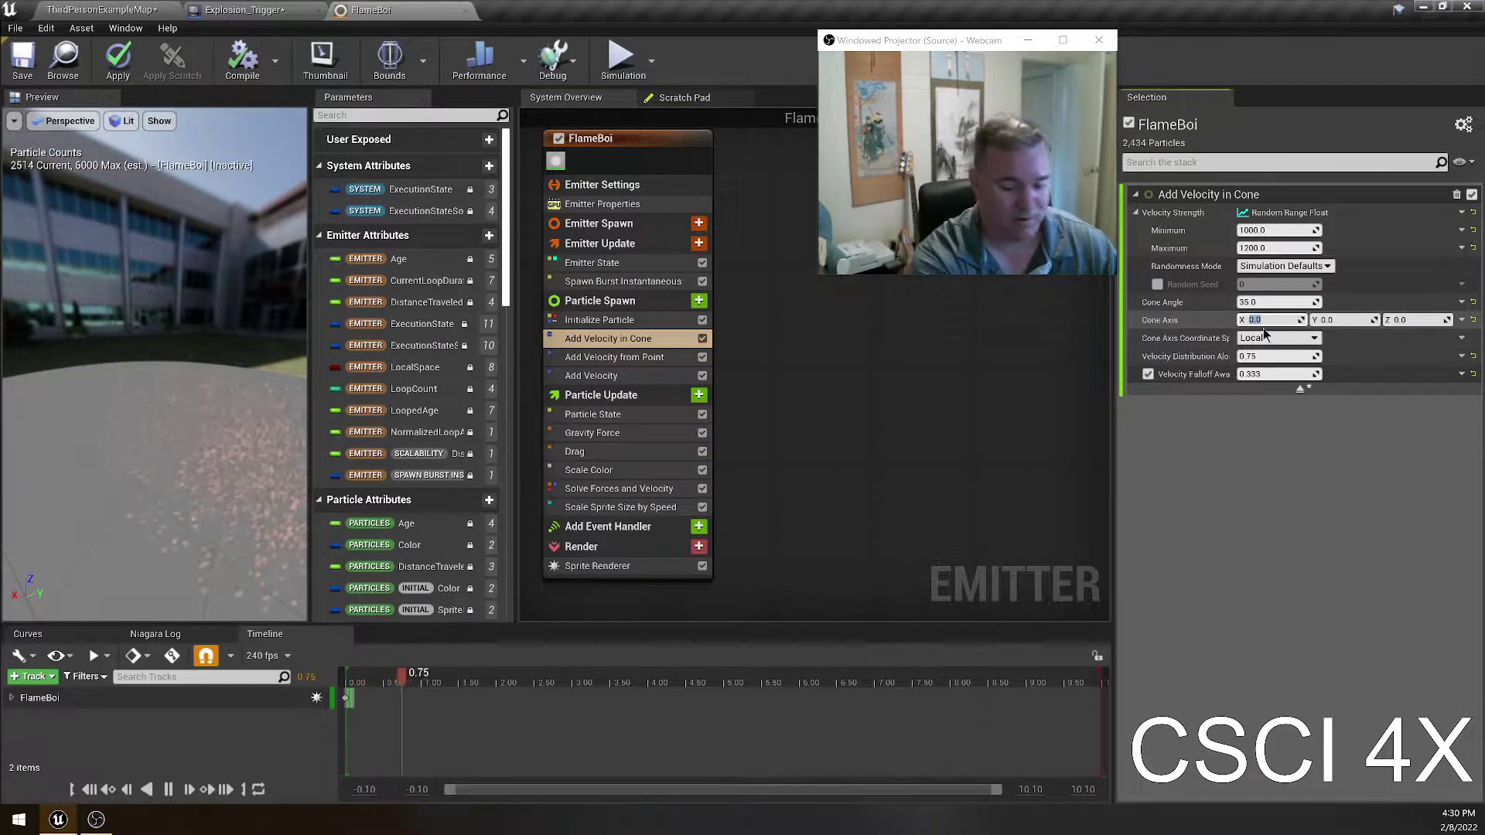
key(Return)
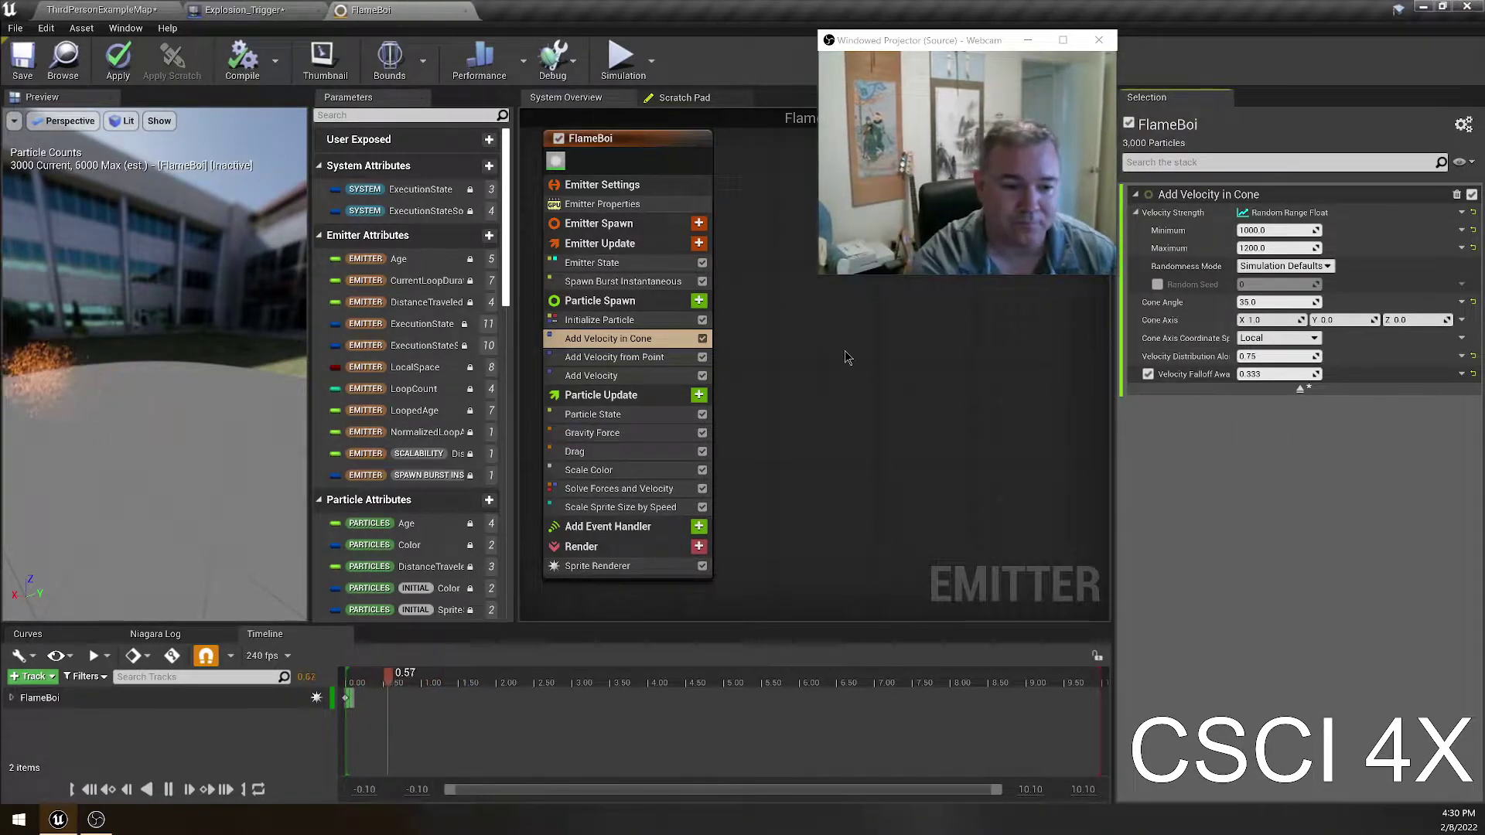
- Examine the settings of Add Velocity from Point, Particle State with its advanced options, and Initialize Particle
click(615, 357)
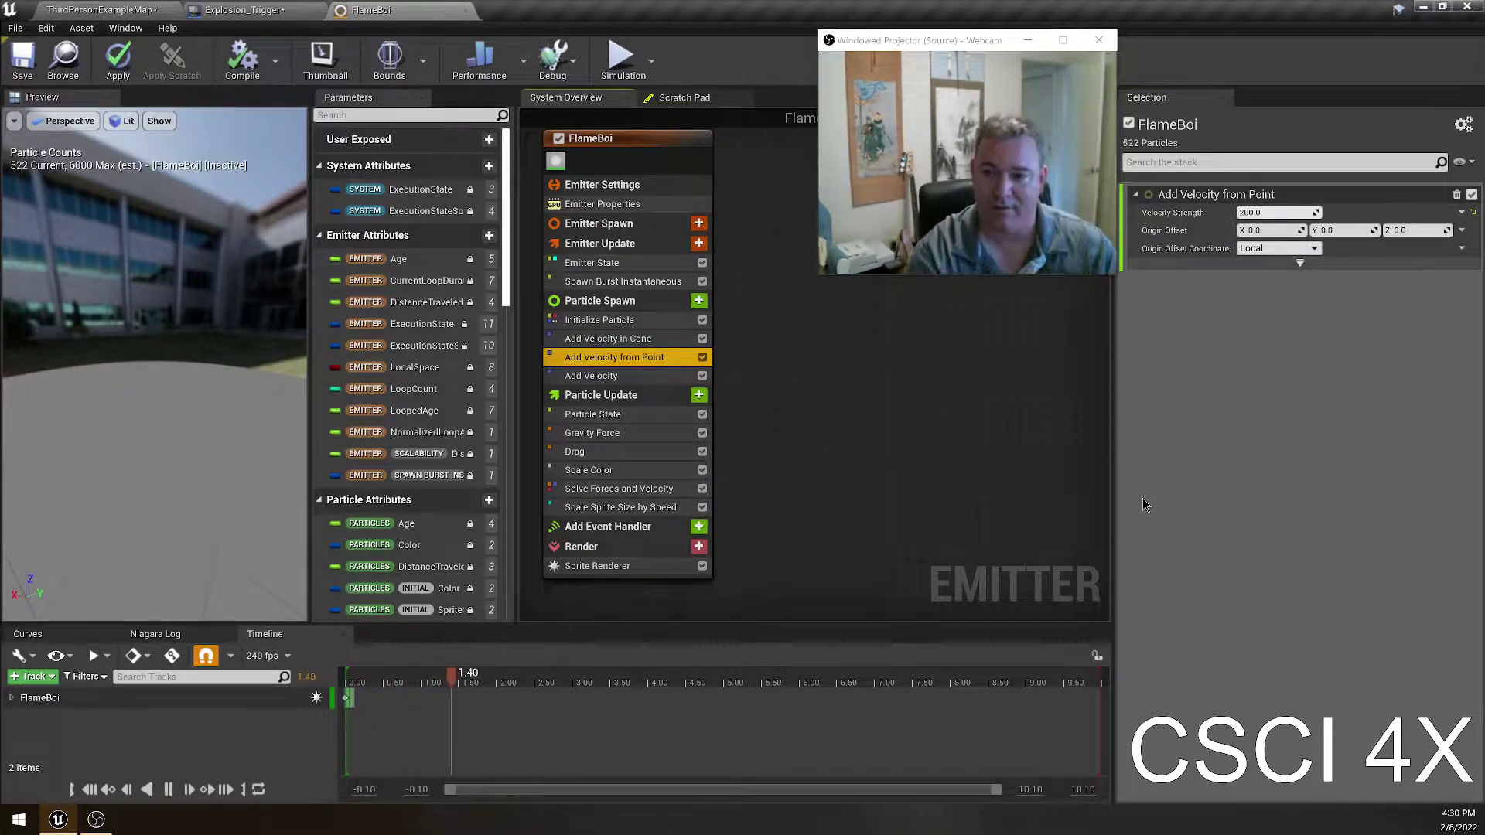
click(596, 414)
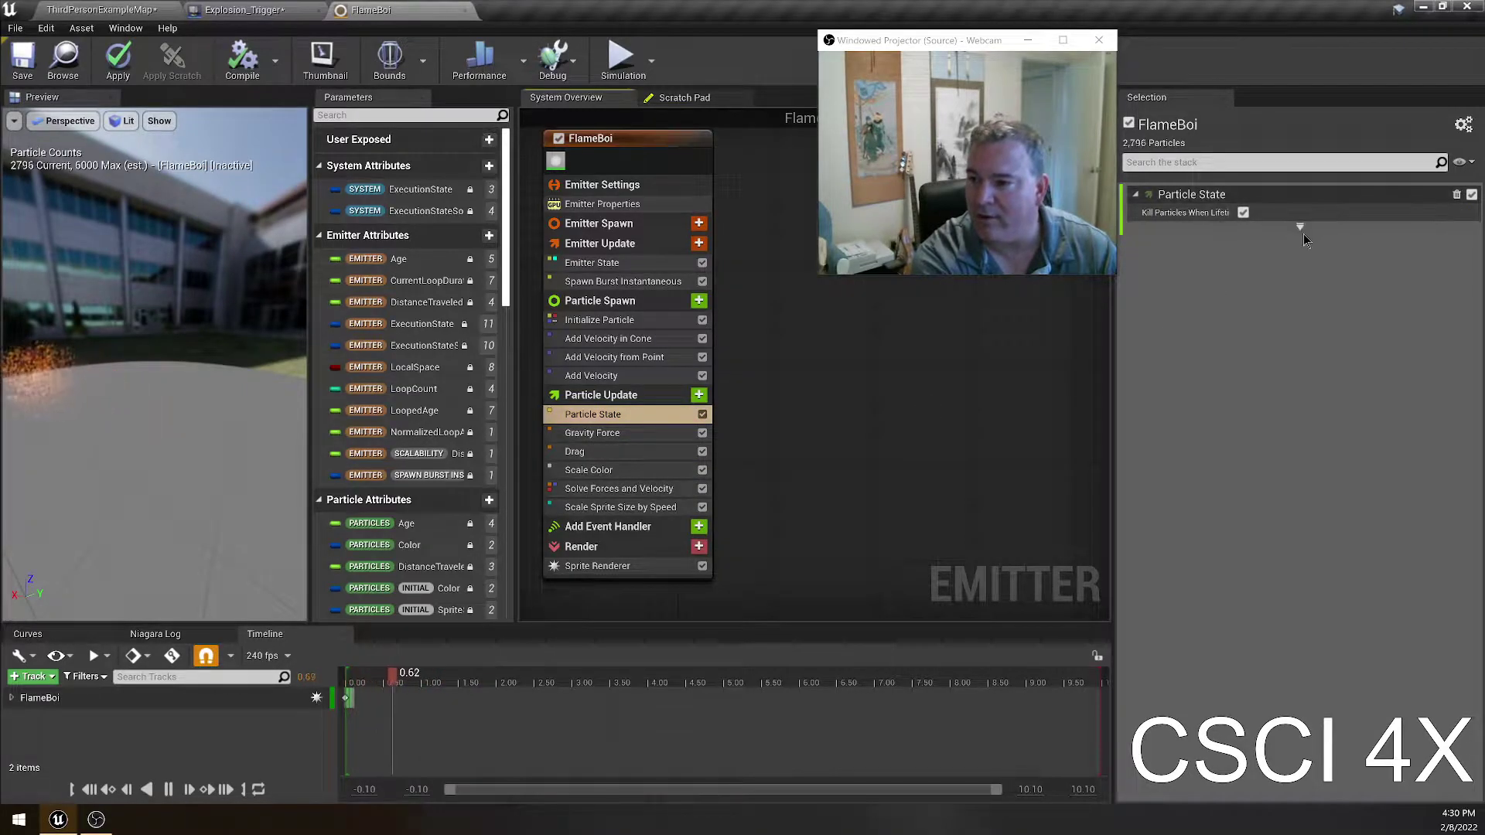
click(1308, 228)
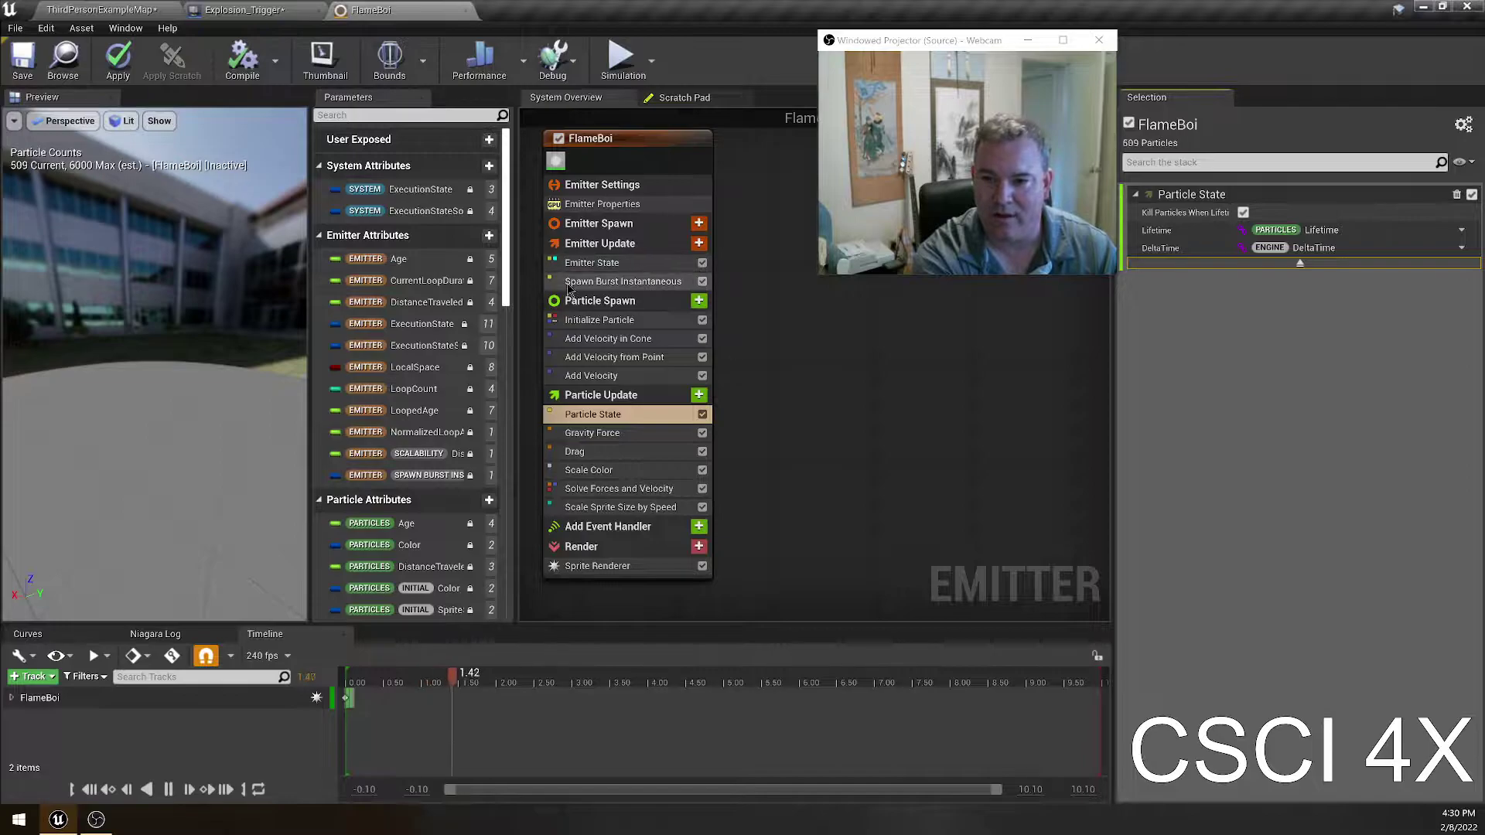
click(582, 320)
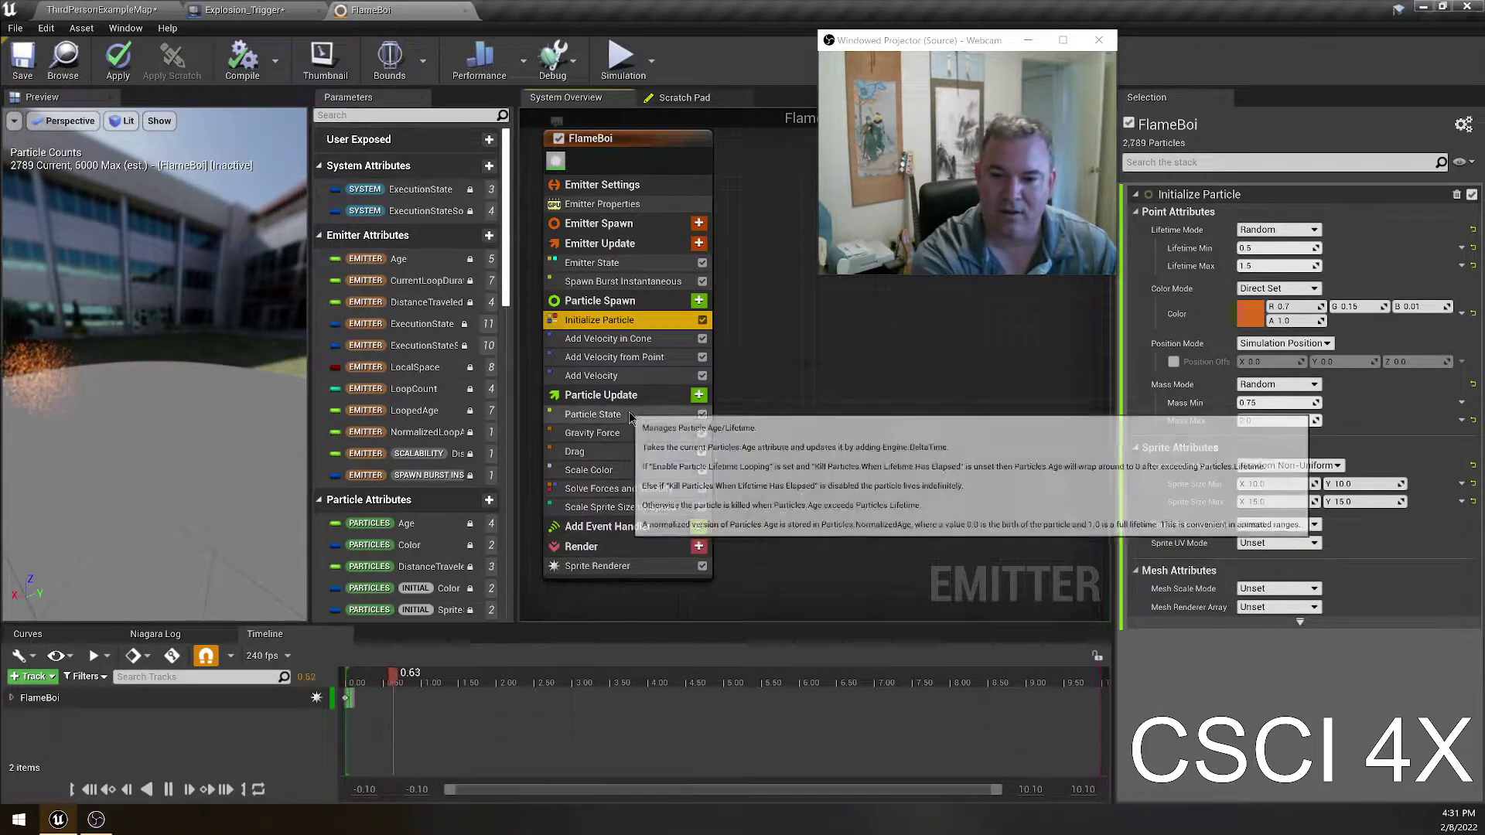
- Try Particle State without killing particles when their lifetime has elapsed and with Loop Particles Lifetime enabled, then re-enable killing
click(589, 414)
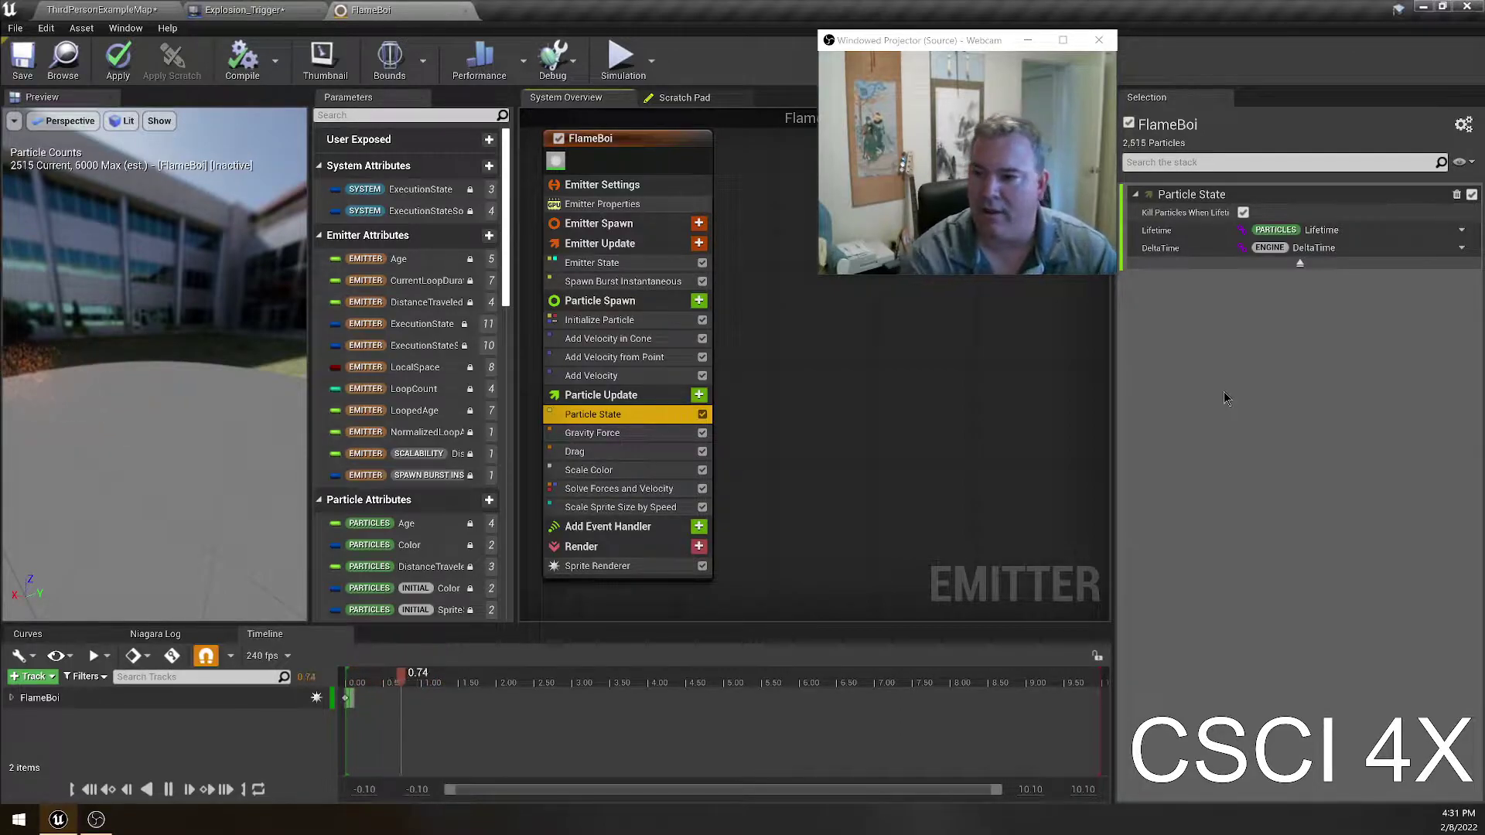
click(1244, 212)
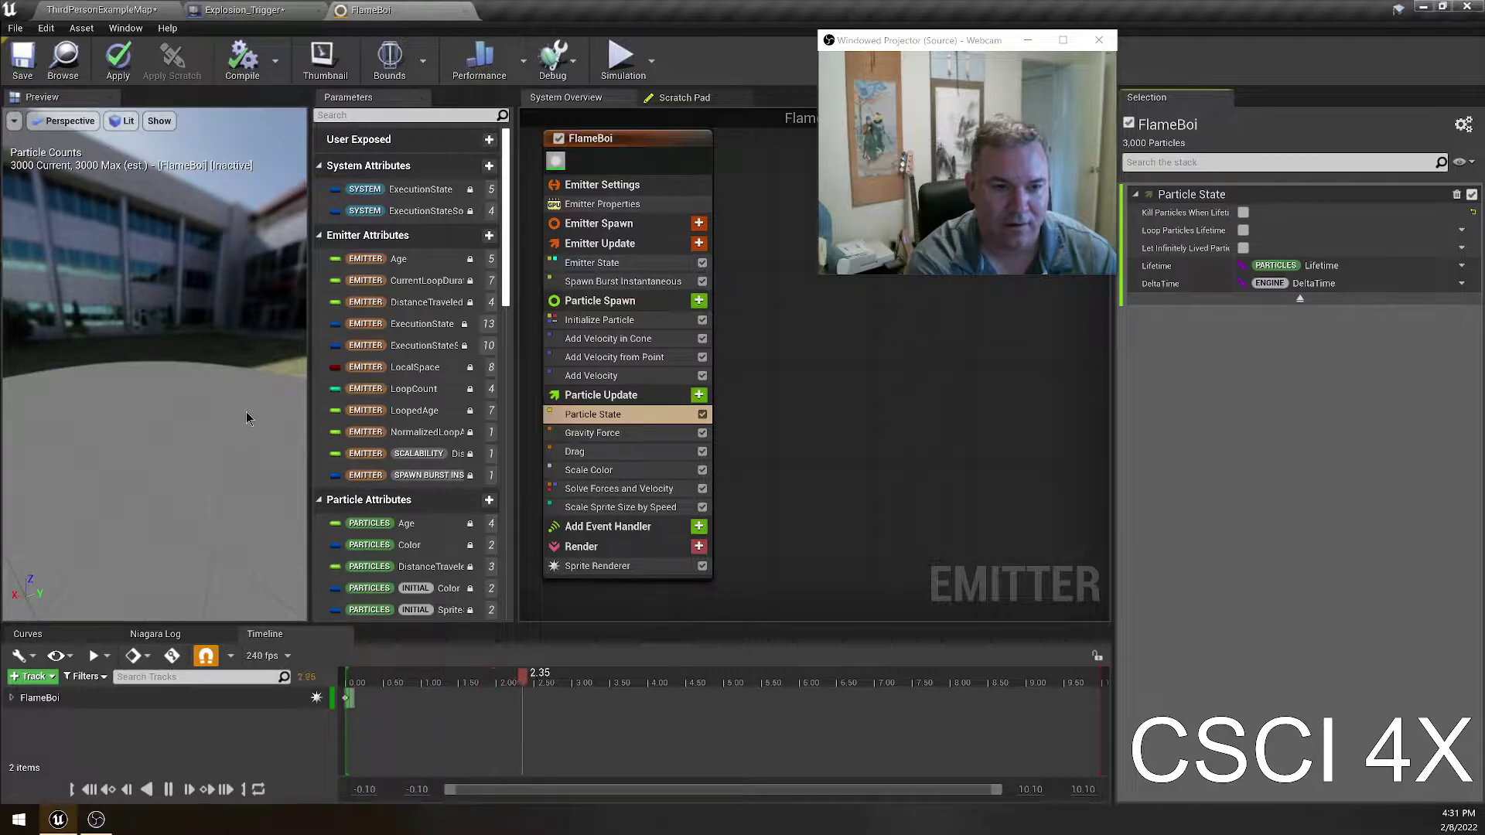
click(1243, 230)
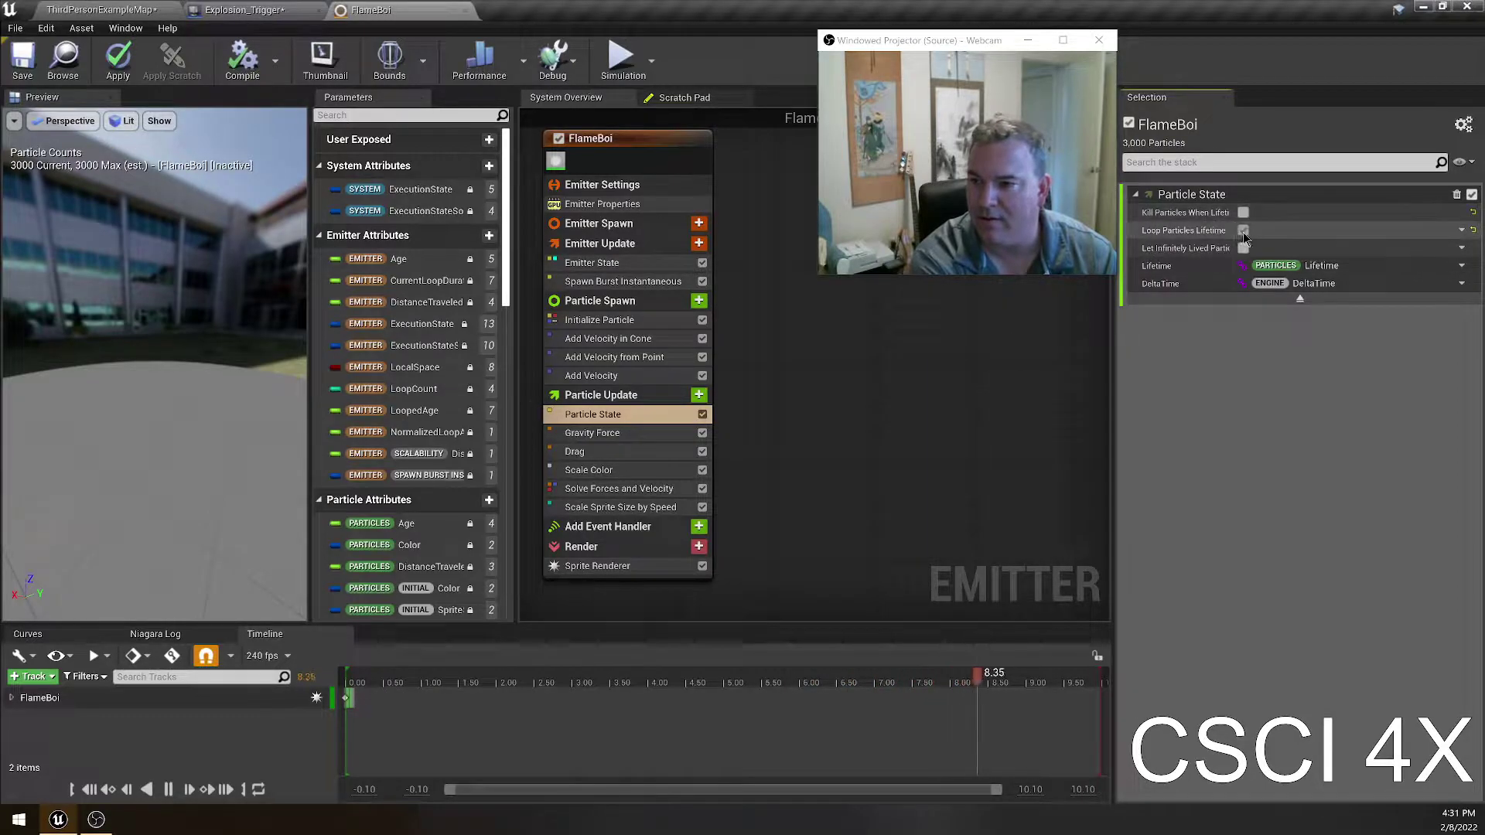
click(1243, 212)
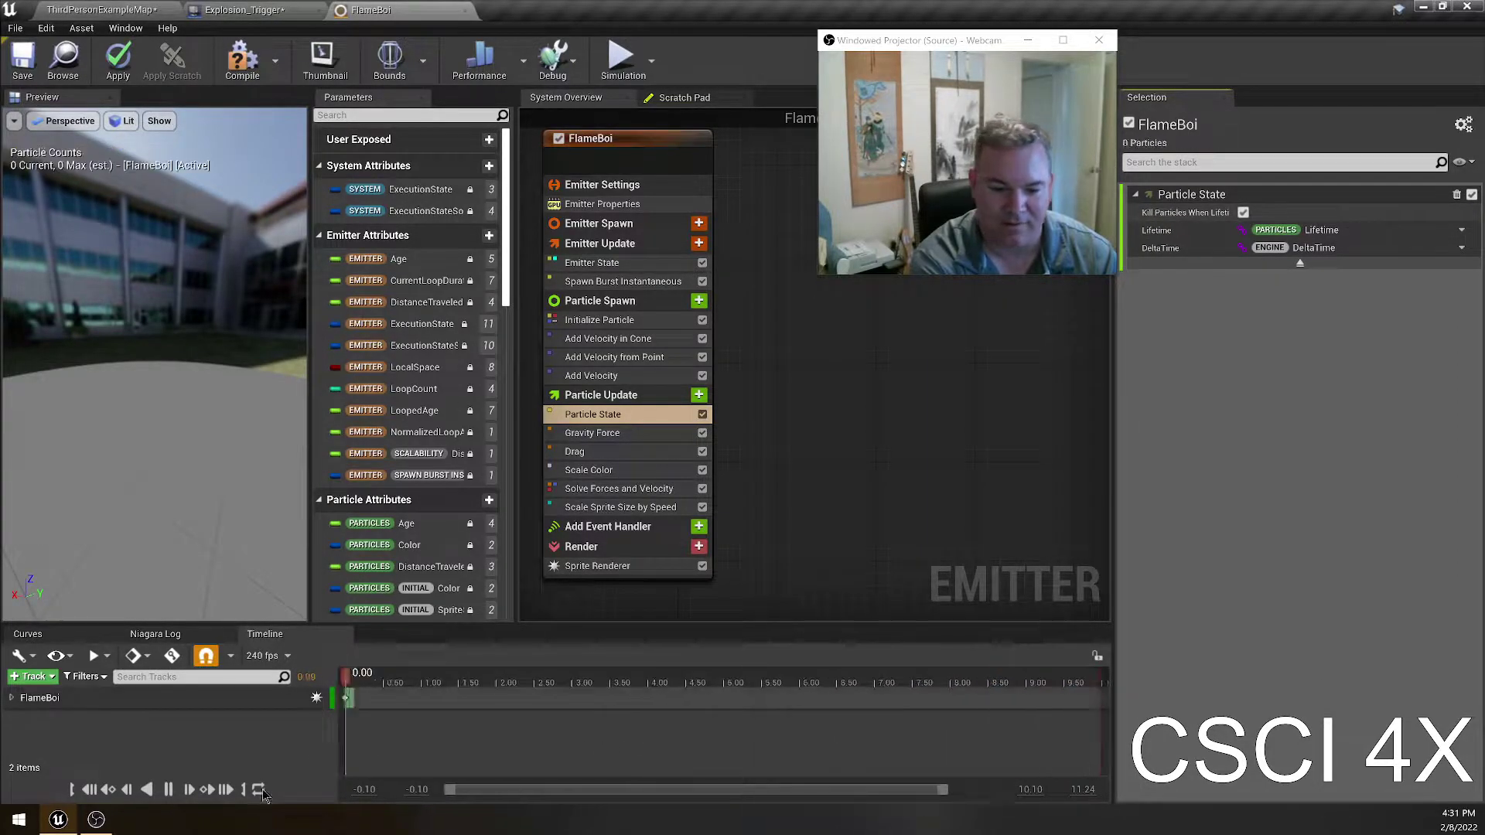
- Return the timeline to its start, preview the effect in reverse, and resume forward playback
click(84, 791)
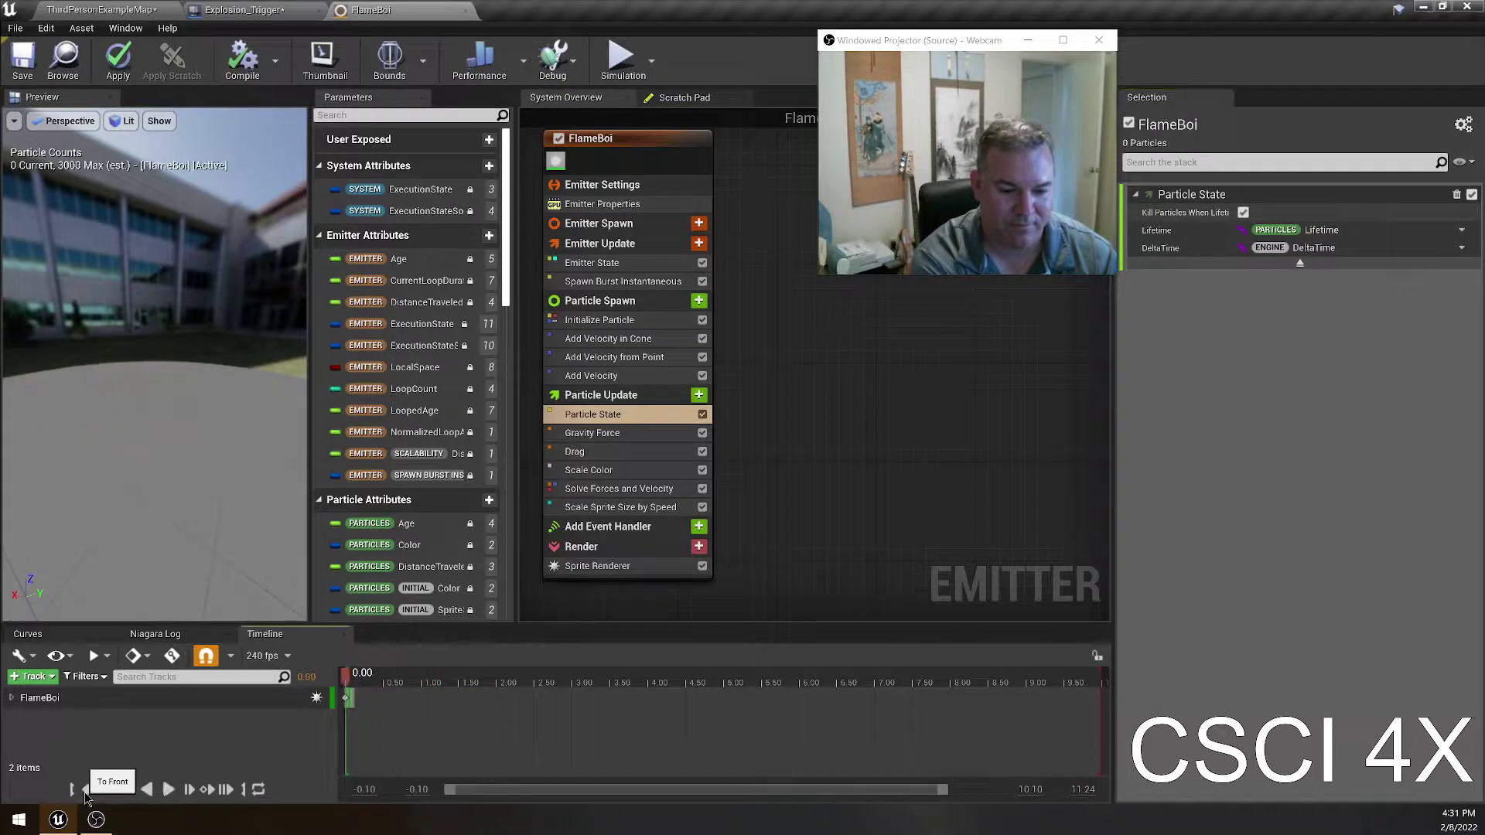
click(147, 789)
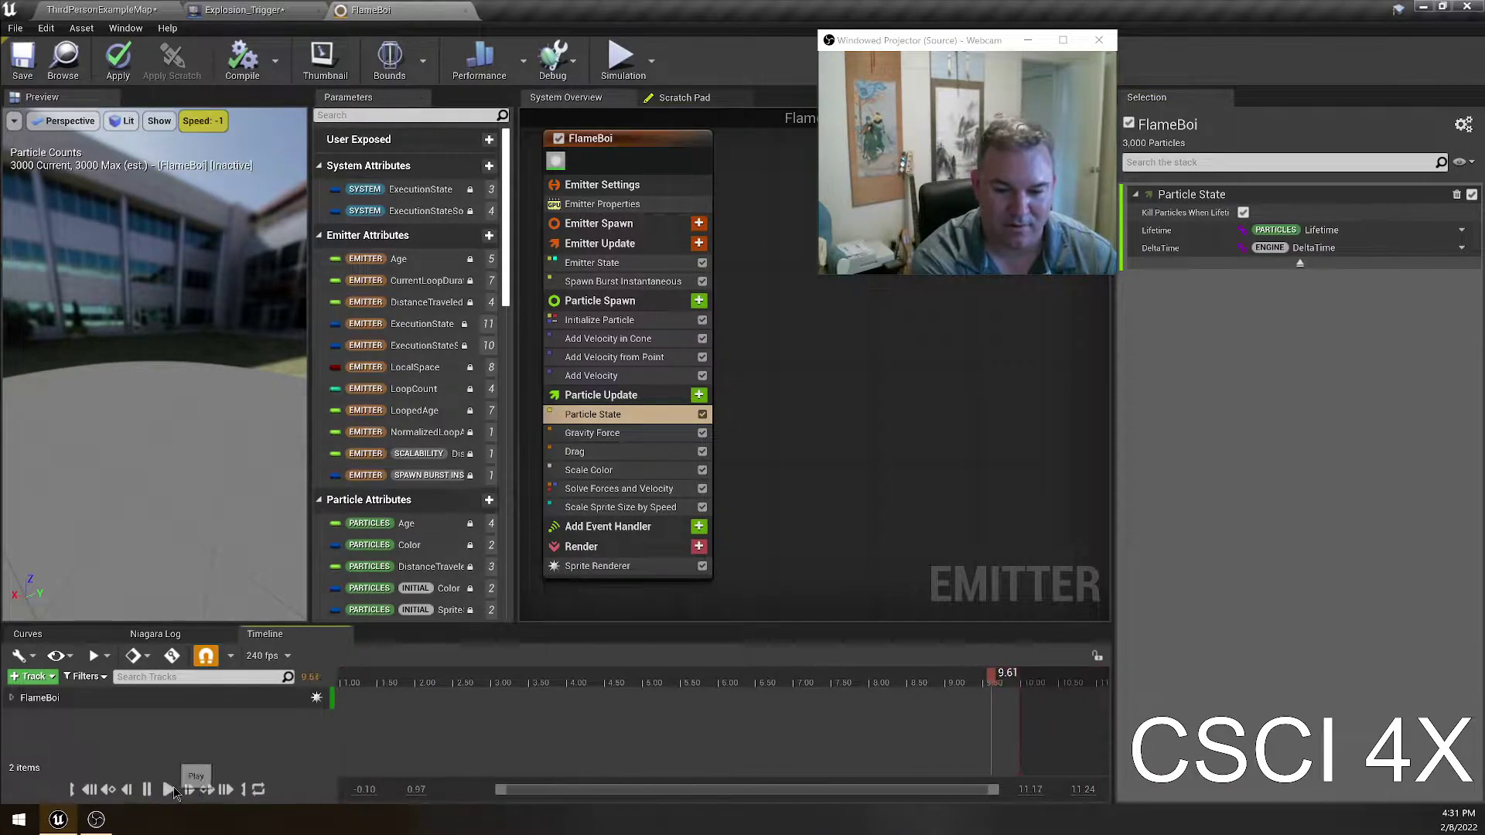
drag(651, 791, 595, 791)
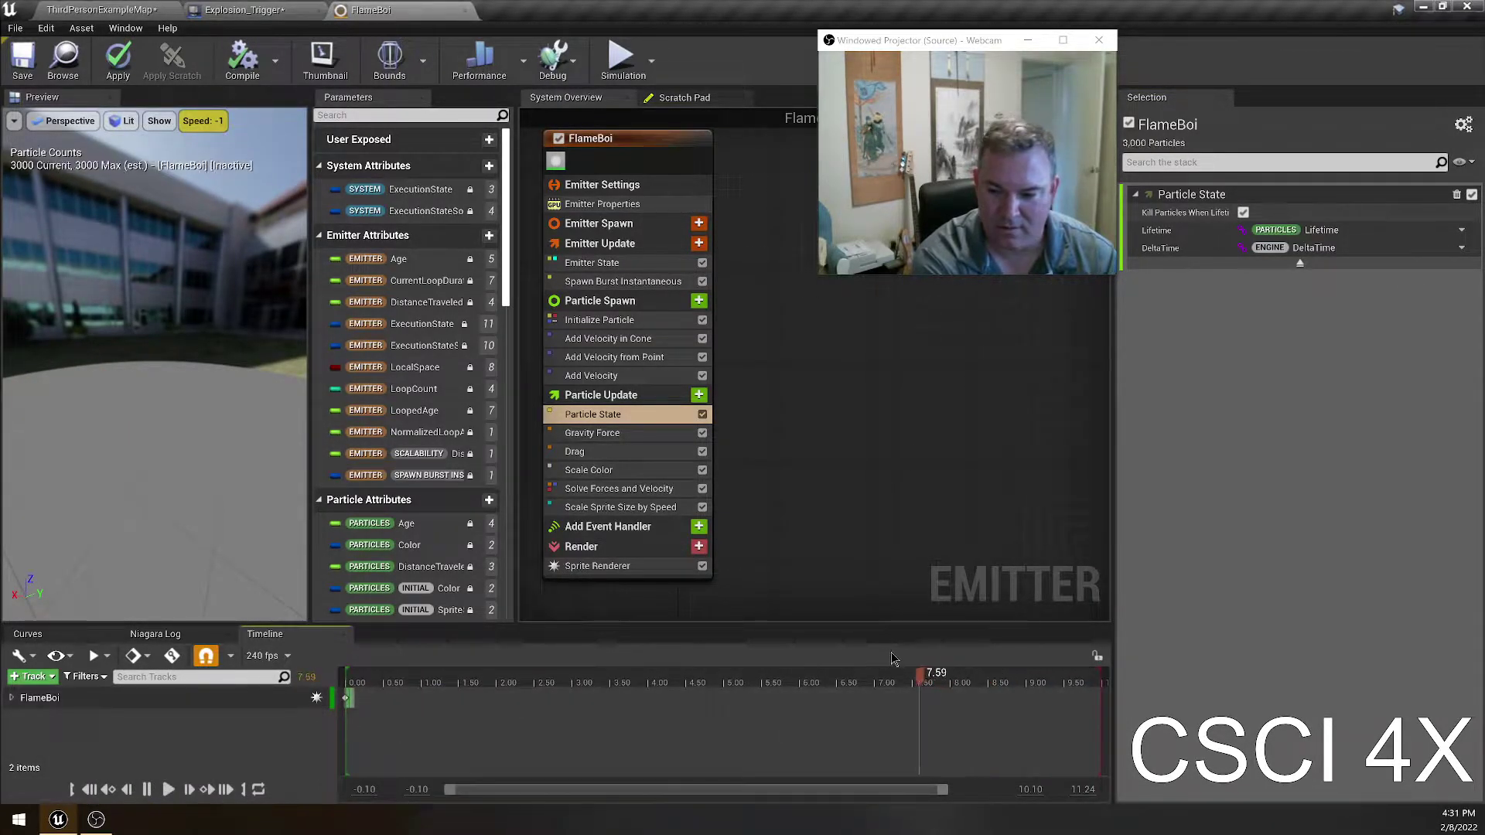
click(168, 790)
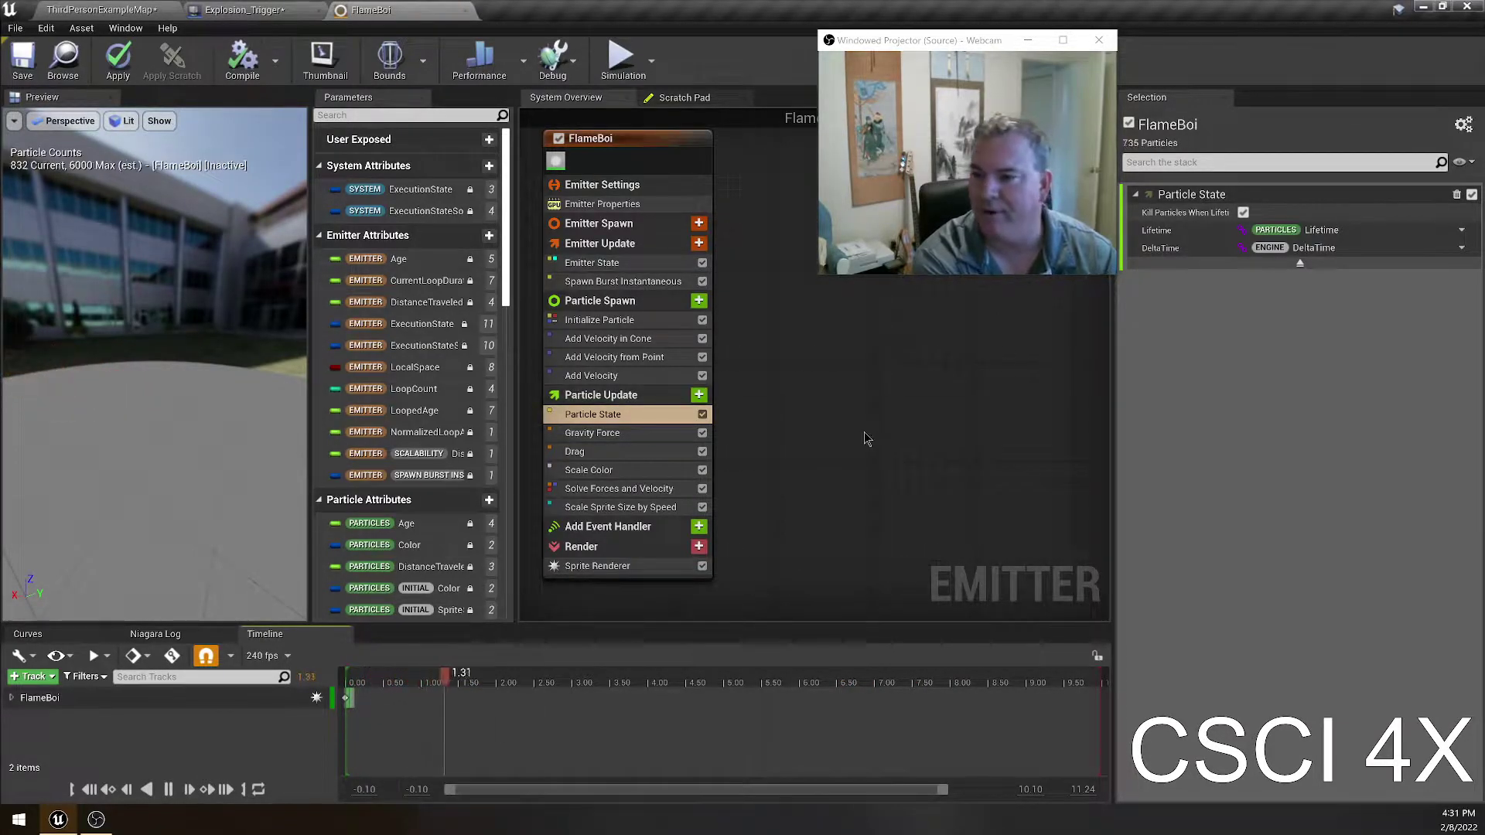
- Set the Z gravity of the Gravity Force module to -980
right_drag(881, 396, 888, 402)
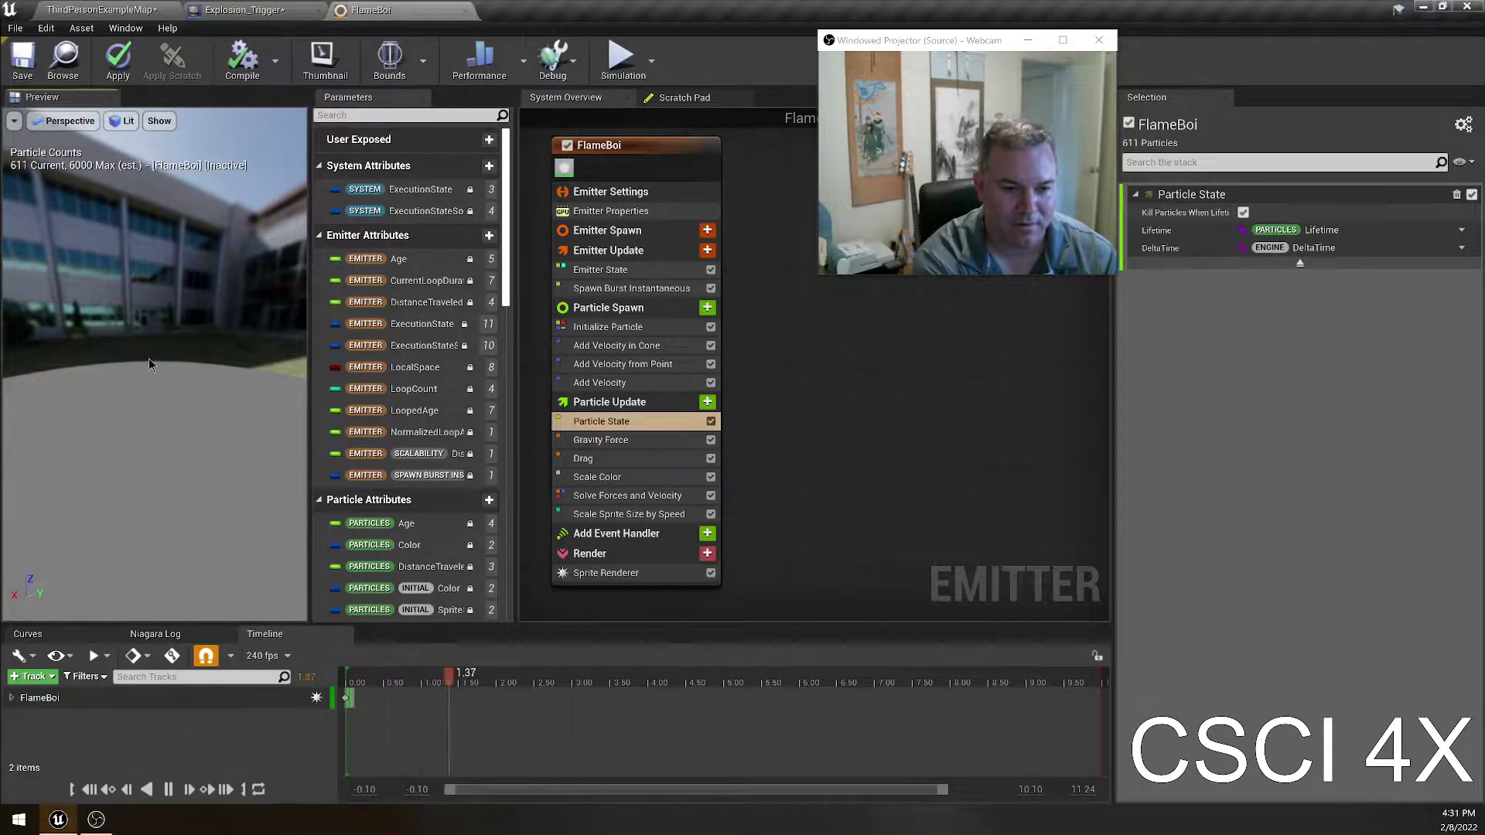
click(608, 439)
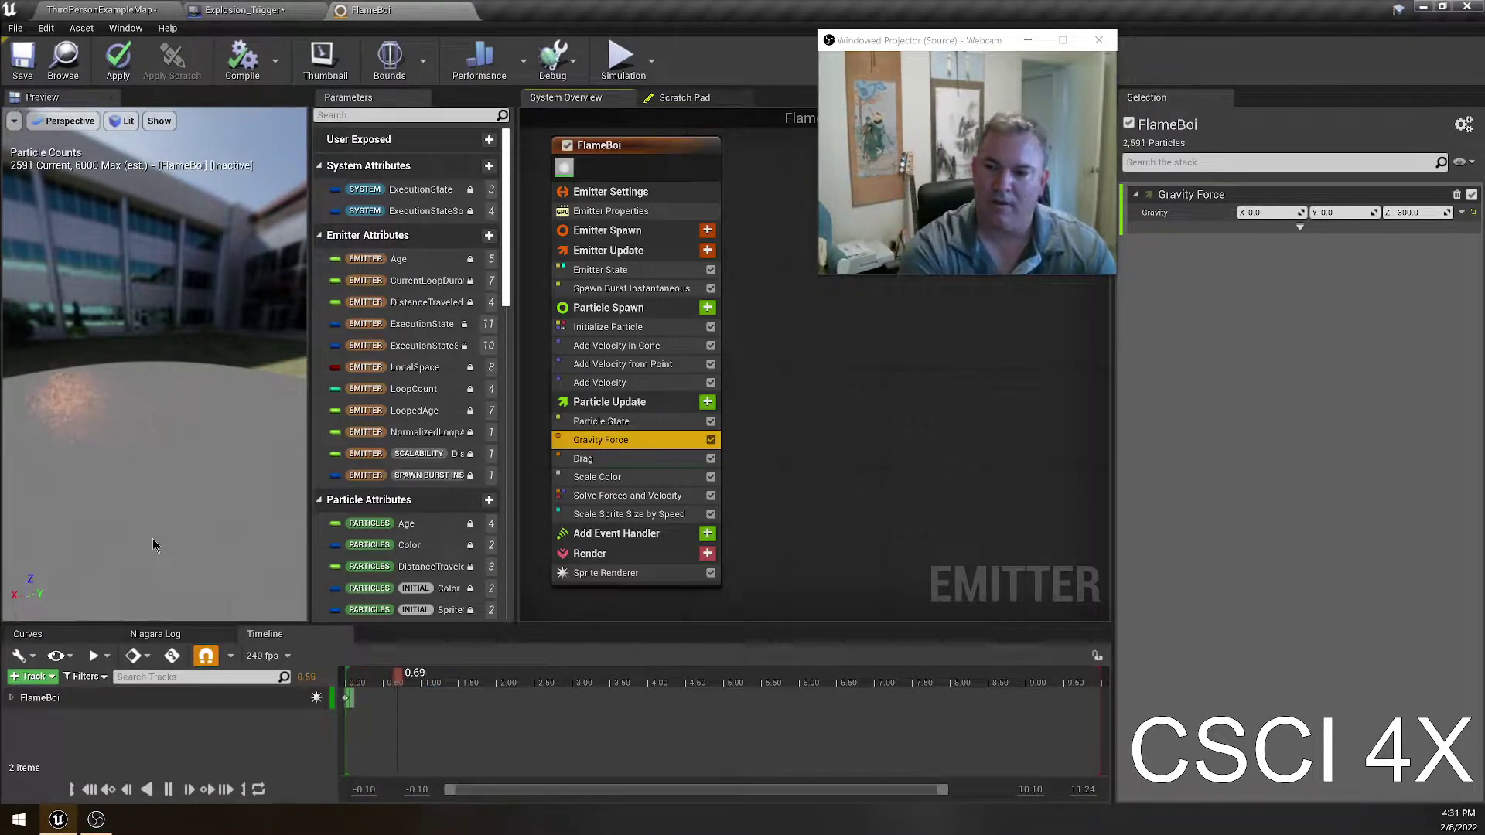
click(1403, 212)
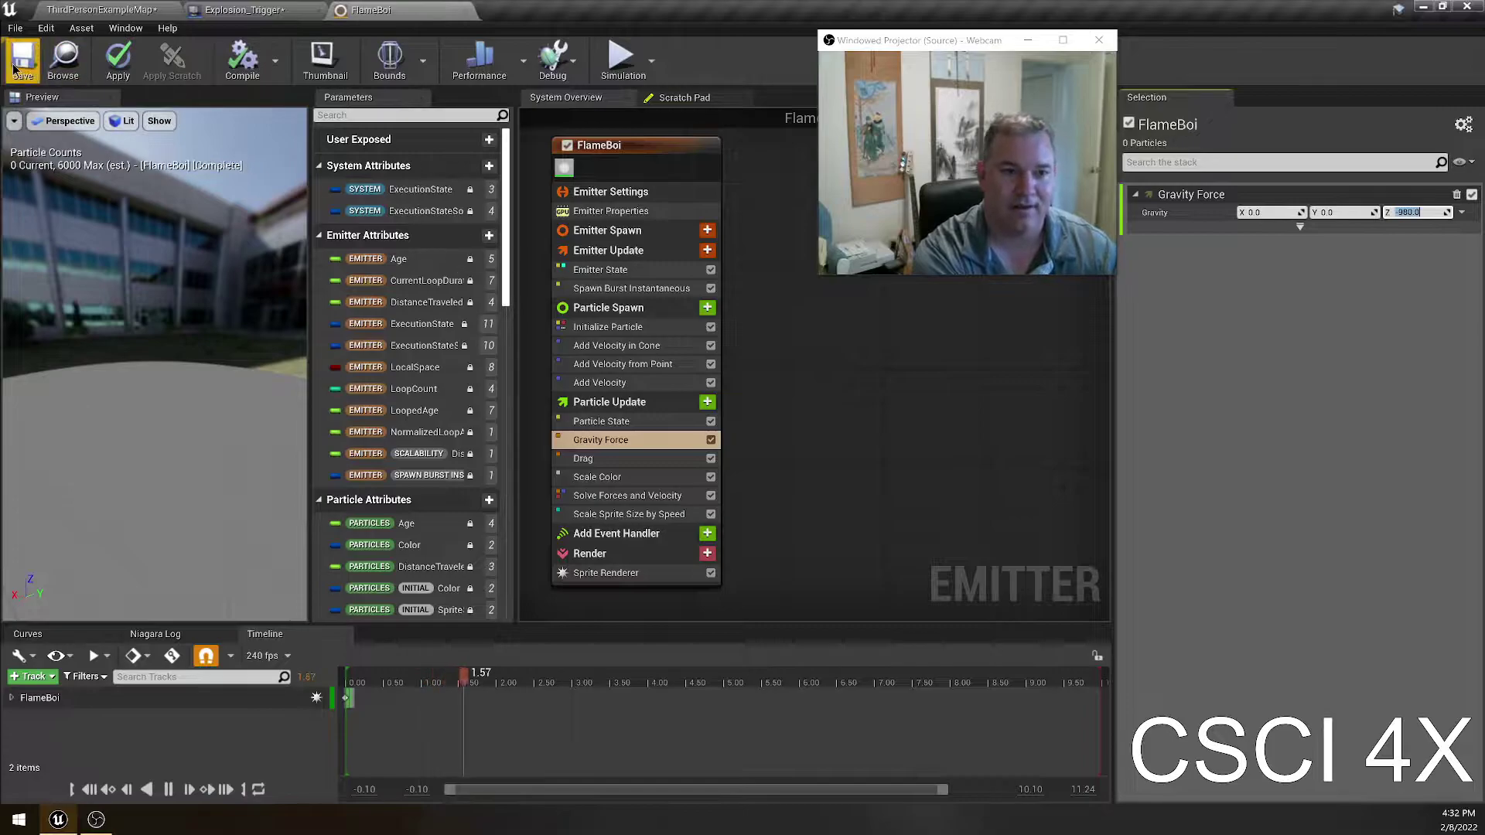
- Close the Explosion_Trigger blueprint editor and delete the Explosion_Trigger asset from the Bill folder
click(267, 12)
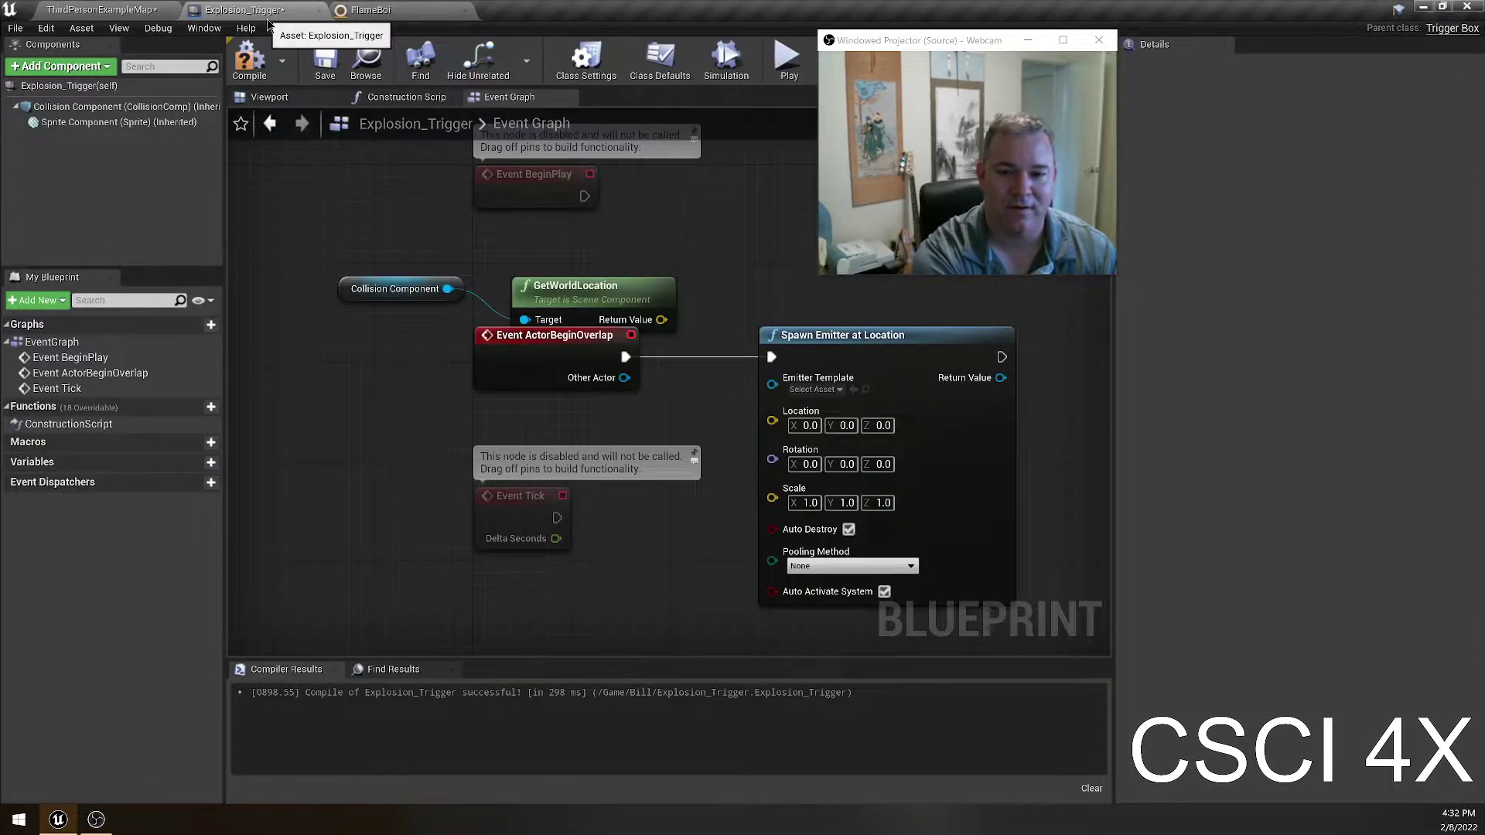
click(318, 11)
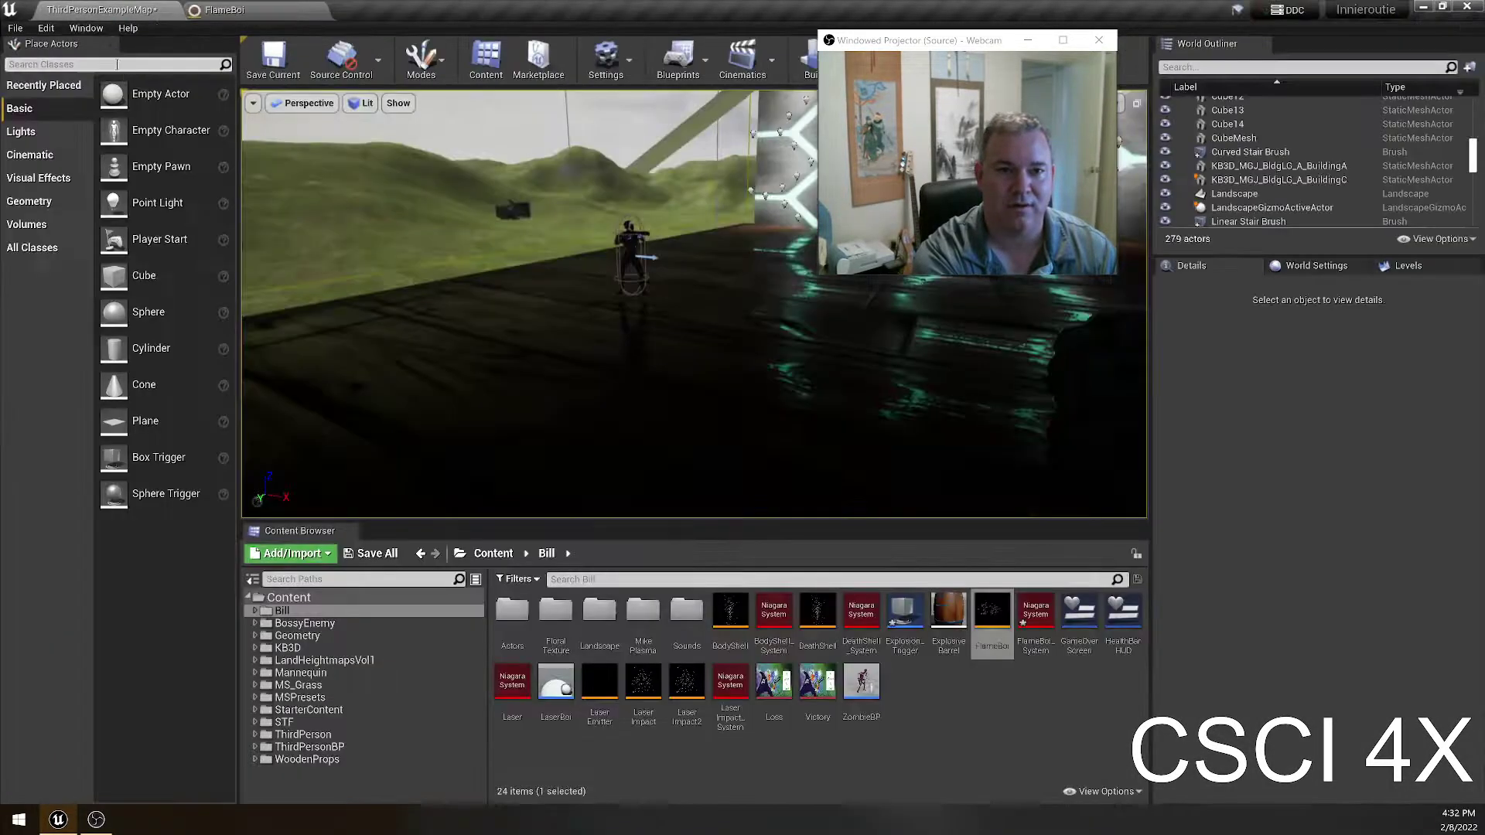
click(902, 644)
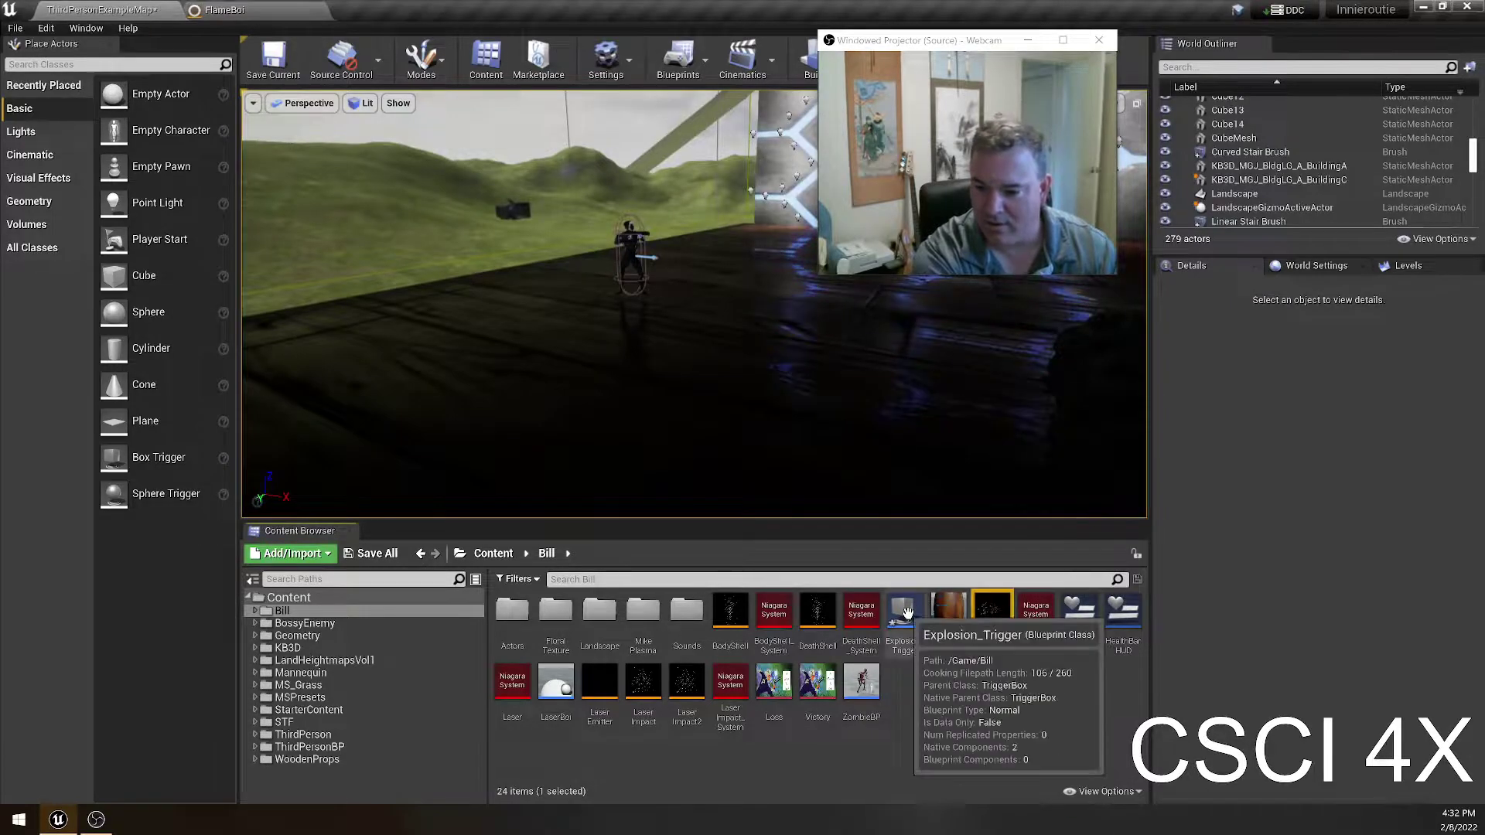
key(Delete)
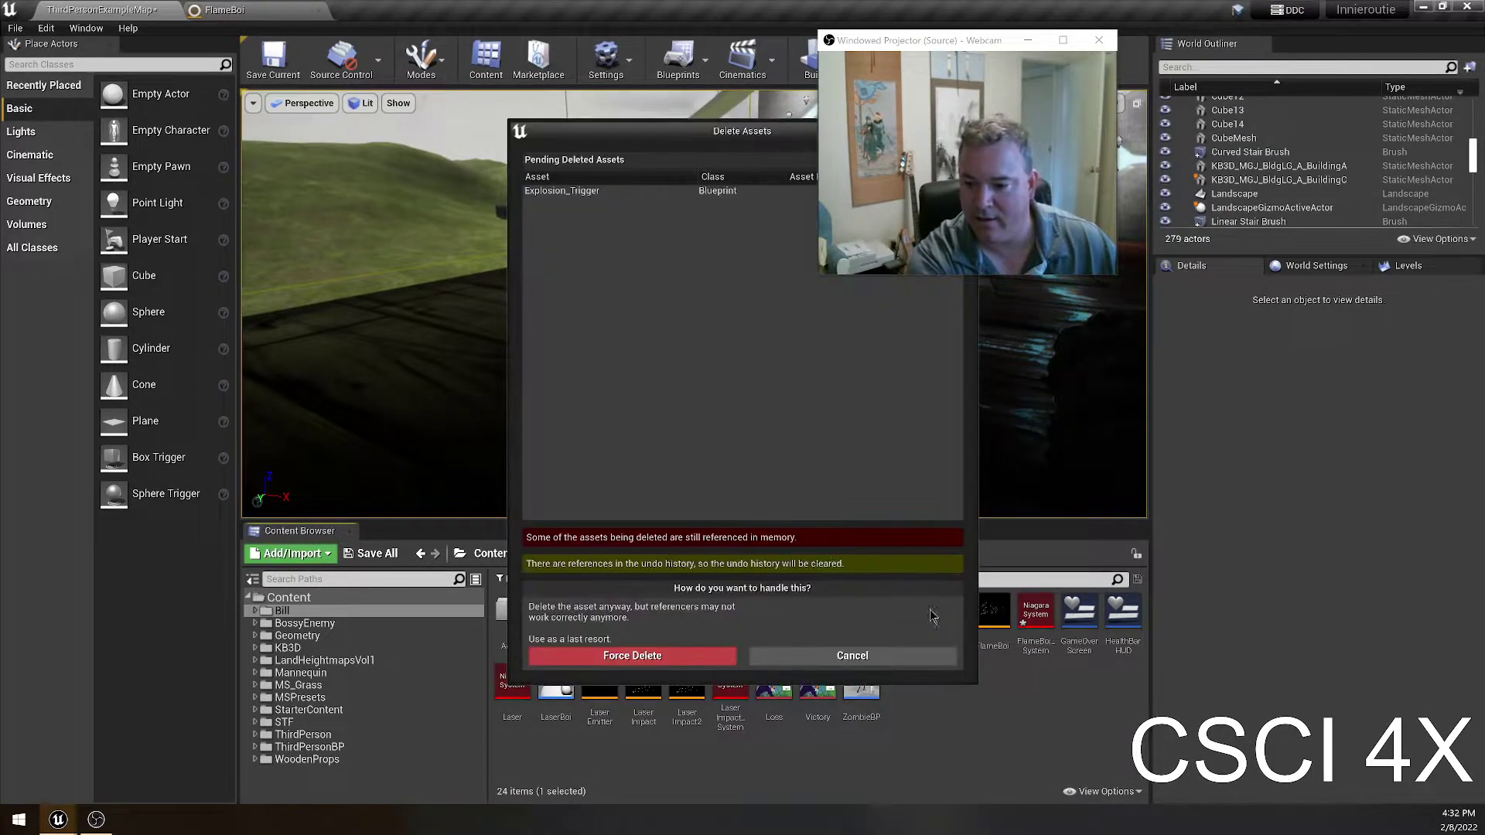
- Force delete the Explosion_Trigger blueprint and save the current level
click(727, 660)
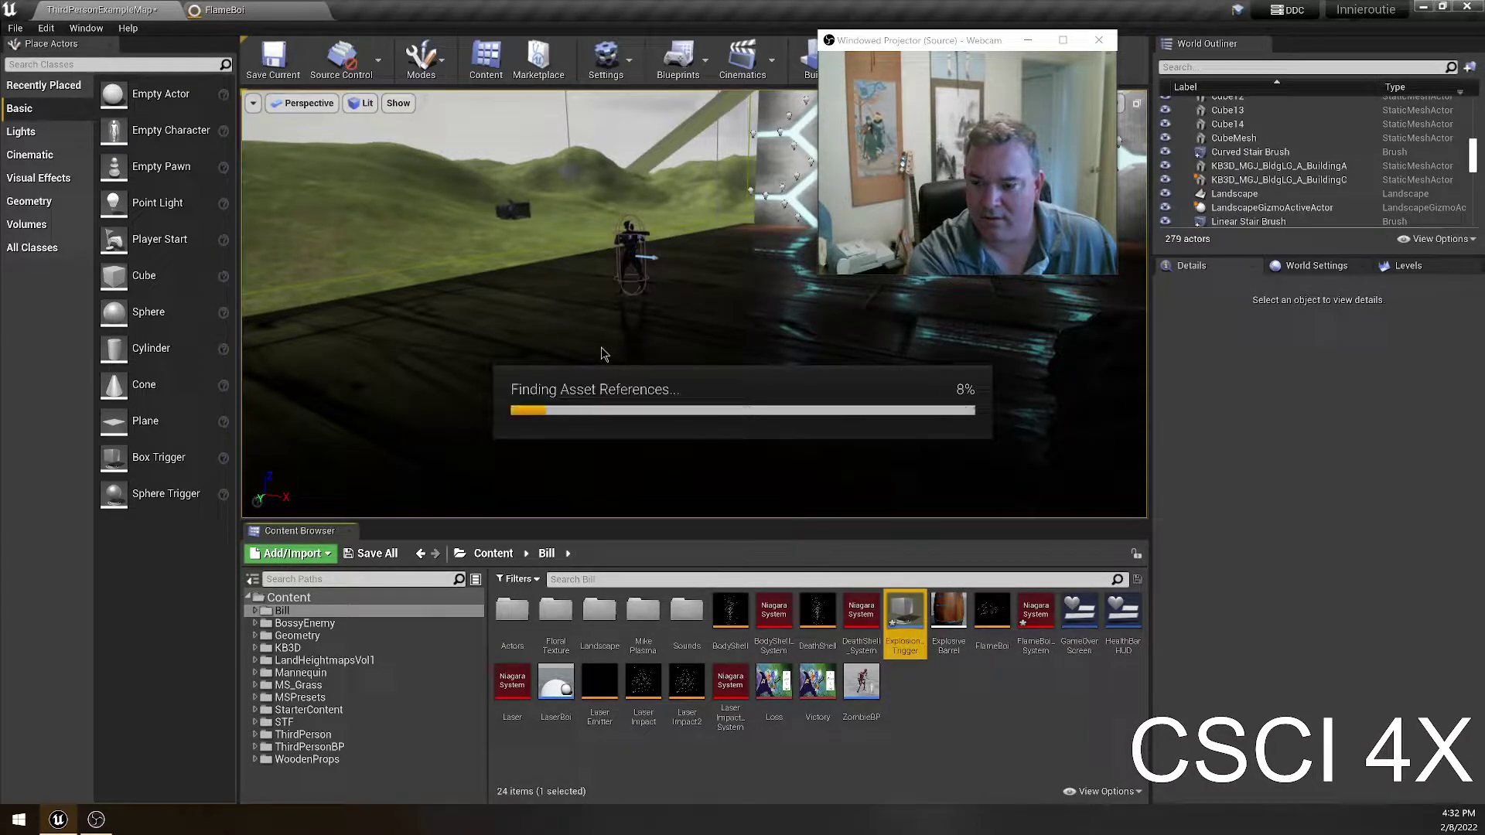
click(260, 61)
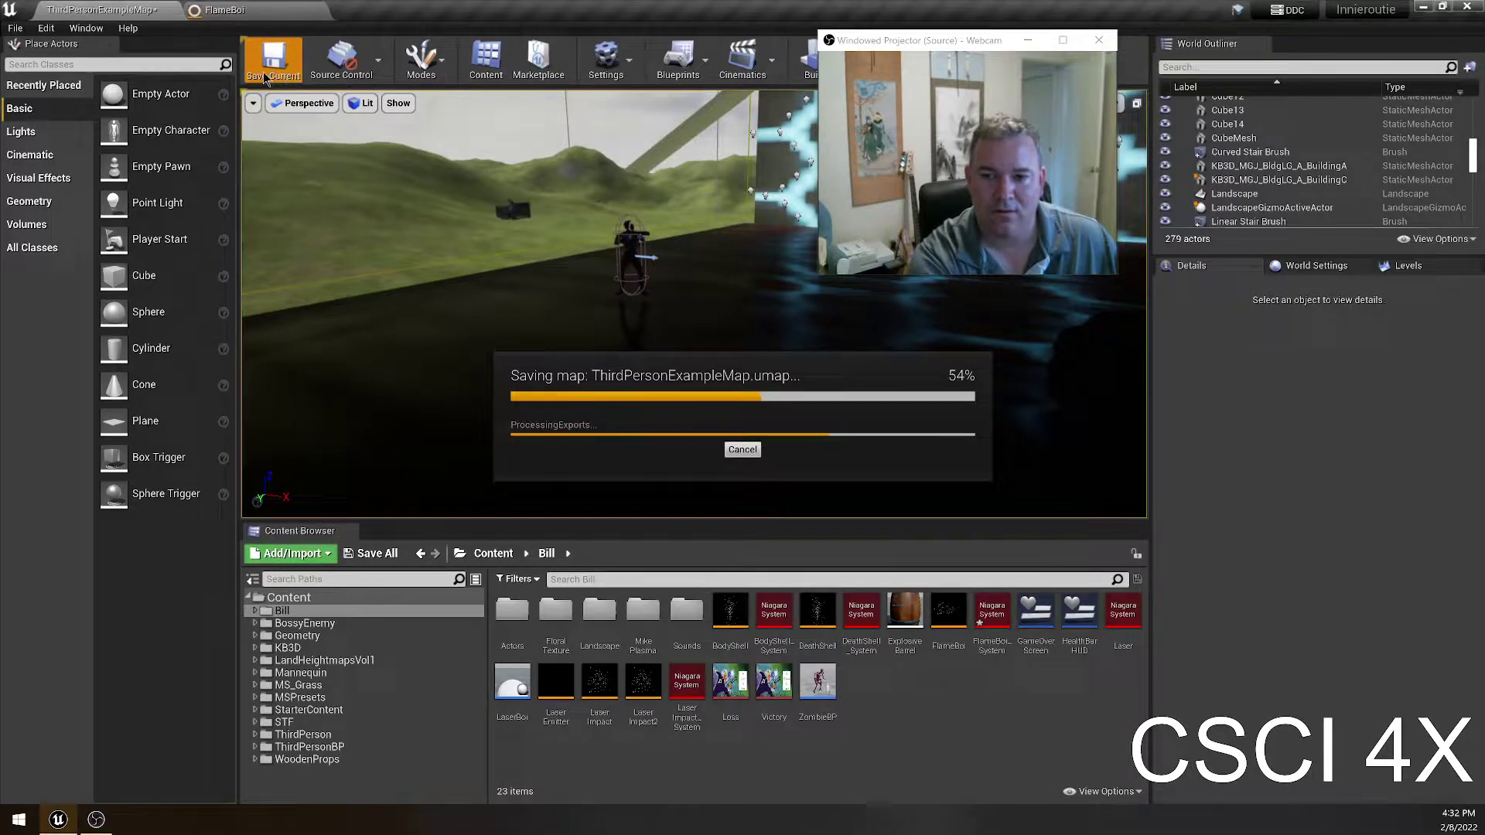
- Play-test the level in the viewport, firing the flame weapon repeatedly while moving around, and end the session
drag(1004, 69, 1366, 363)
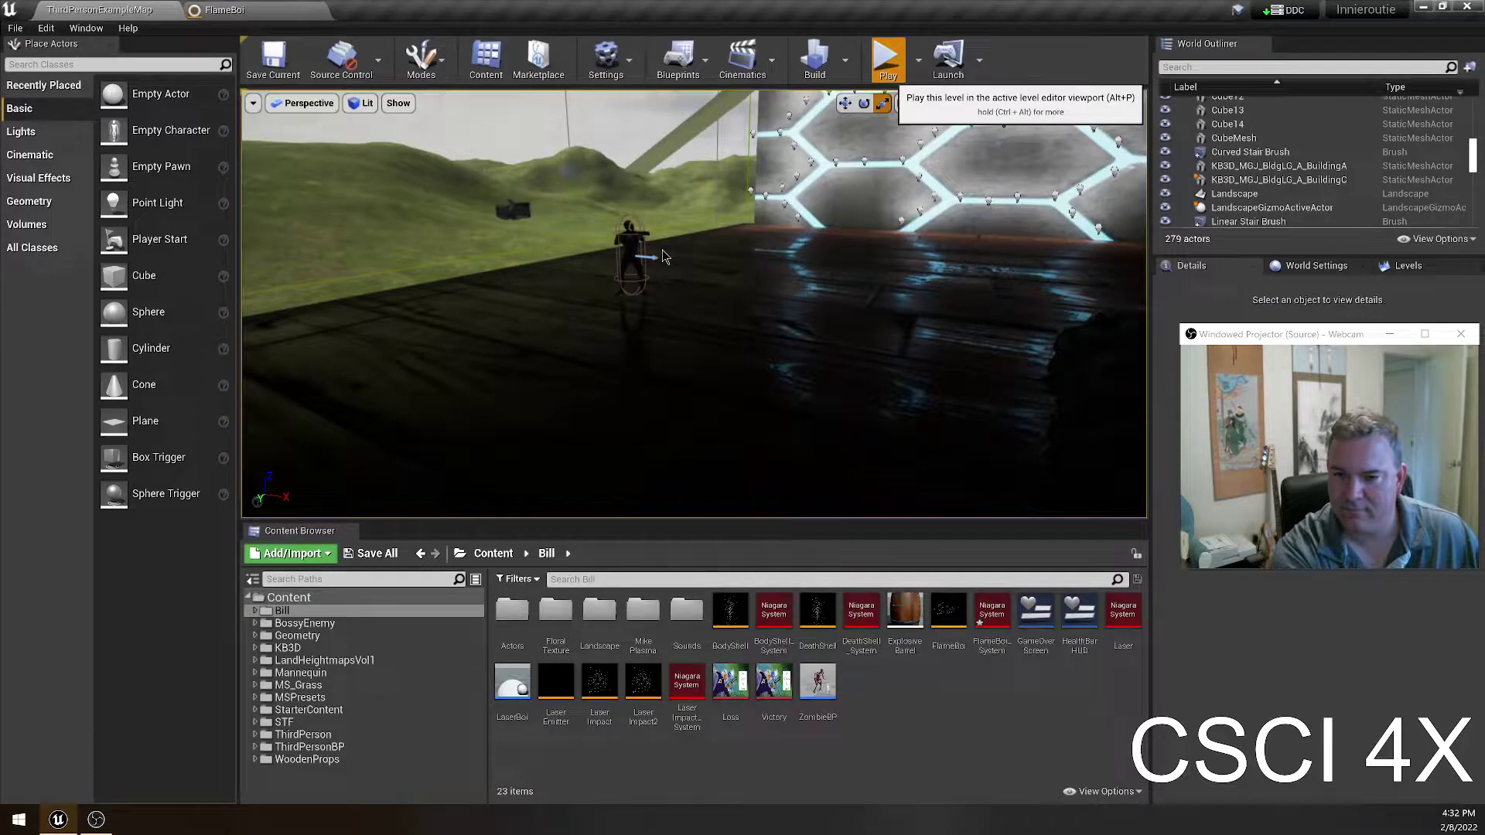
key(alt+p)
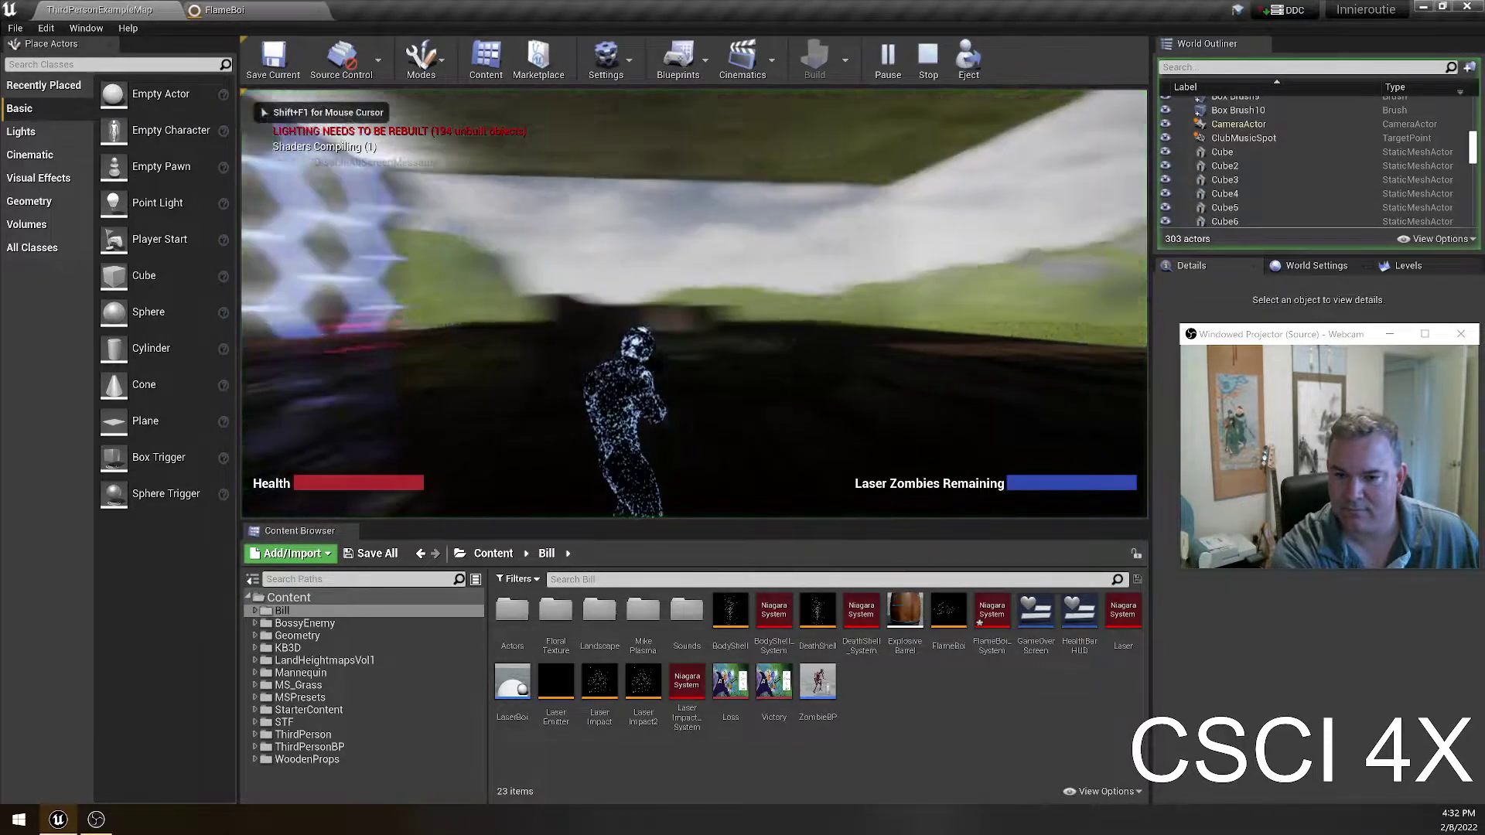
click(695, 303)
click(694, 304)
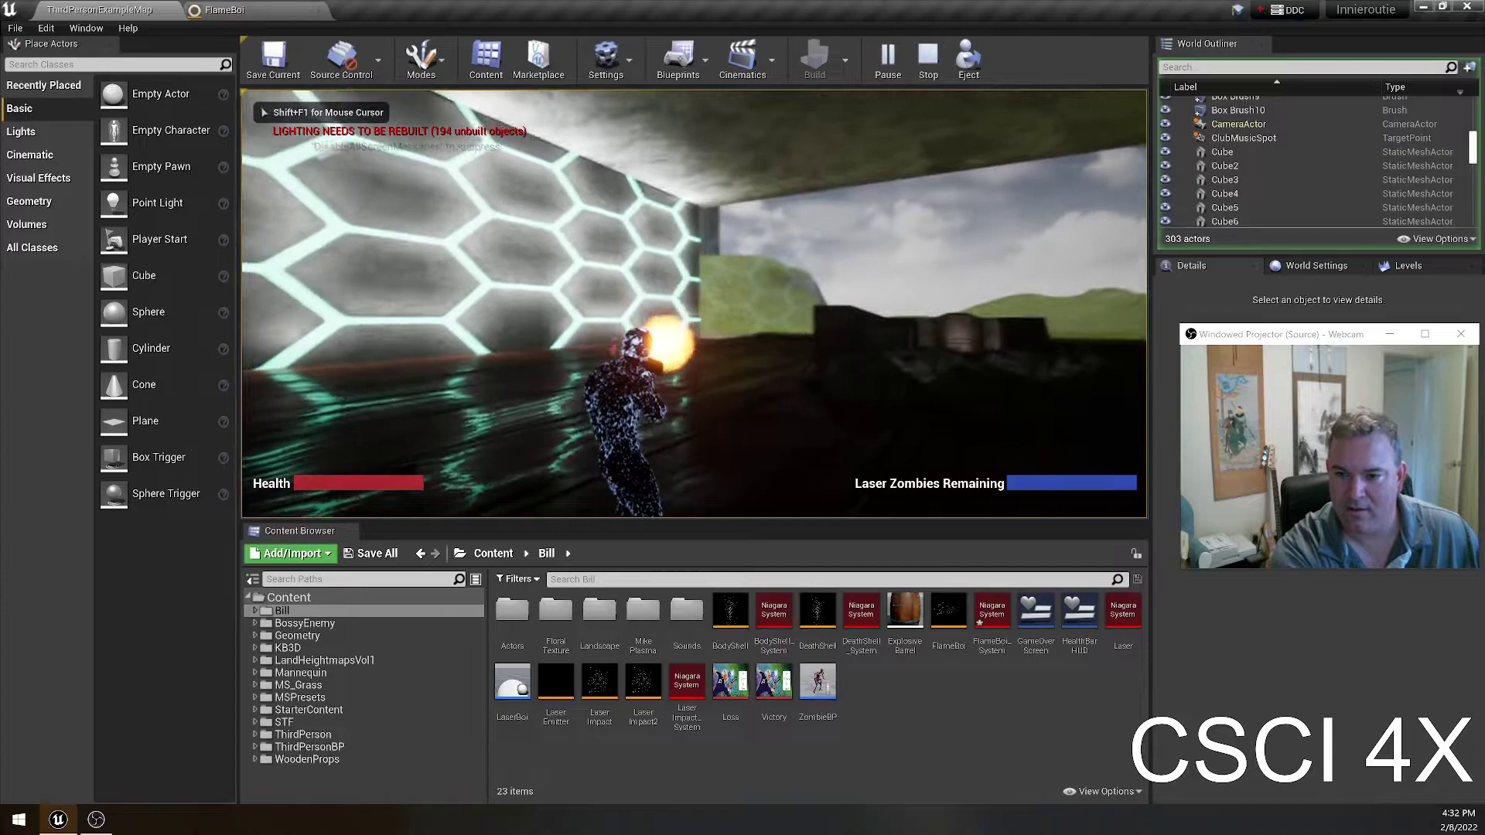
click(695, 303)
click(695, 303)
click(695, 303)
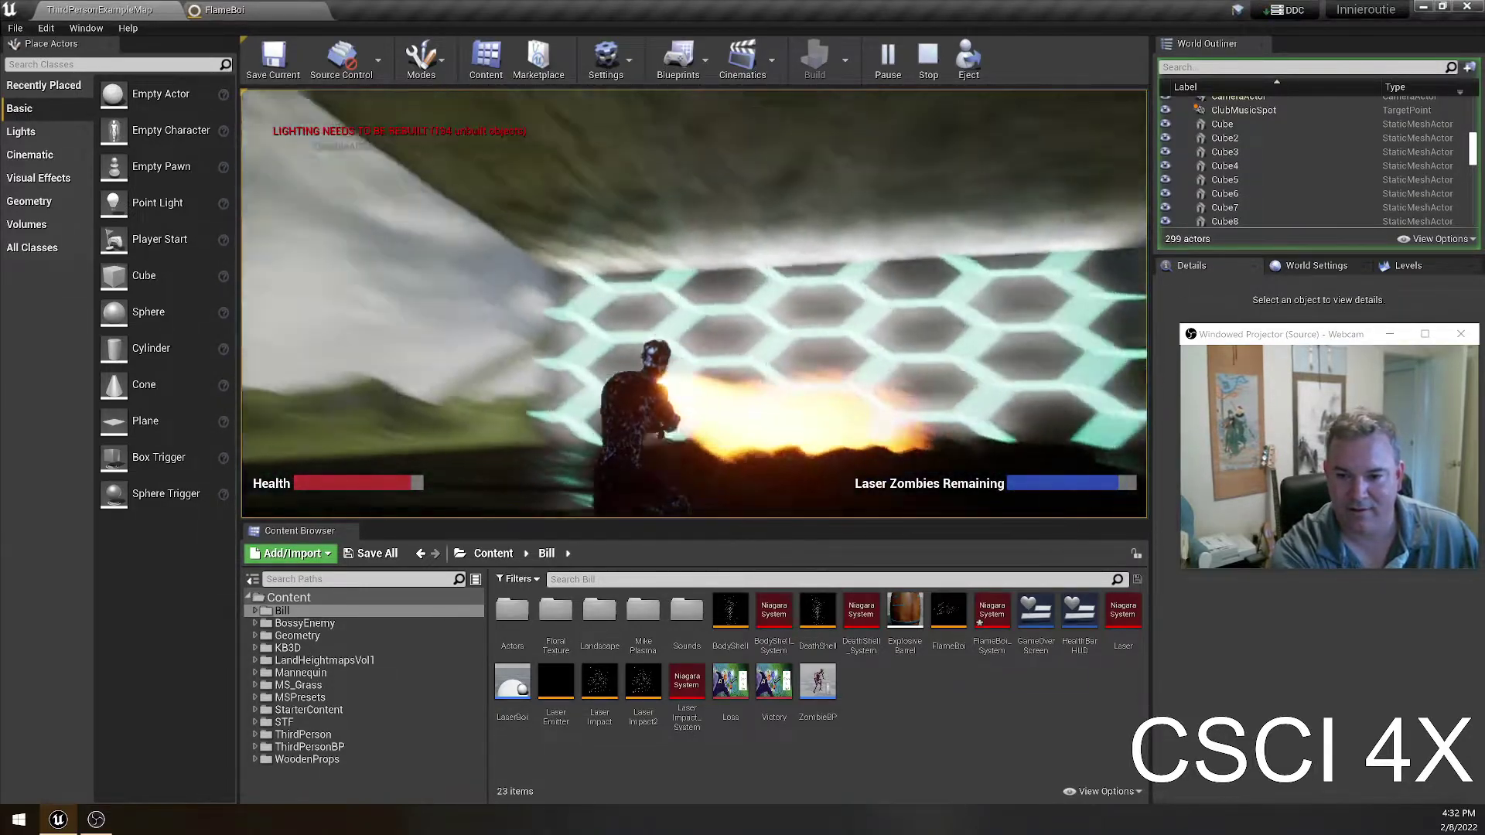
click(695, 304)
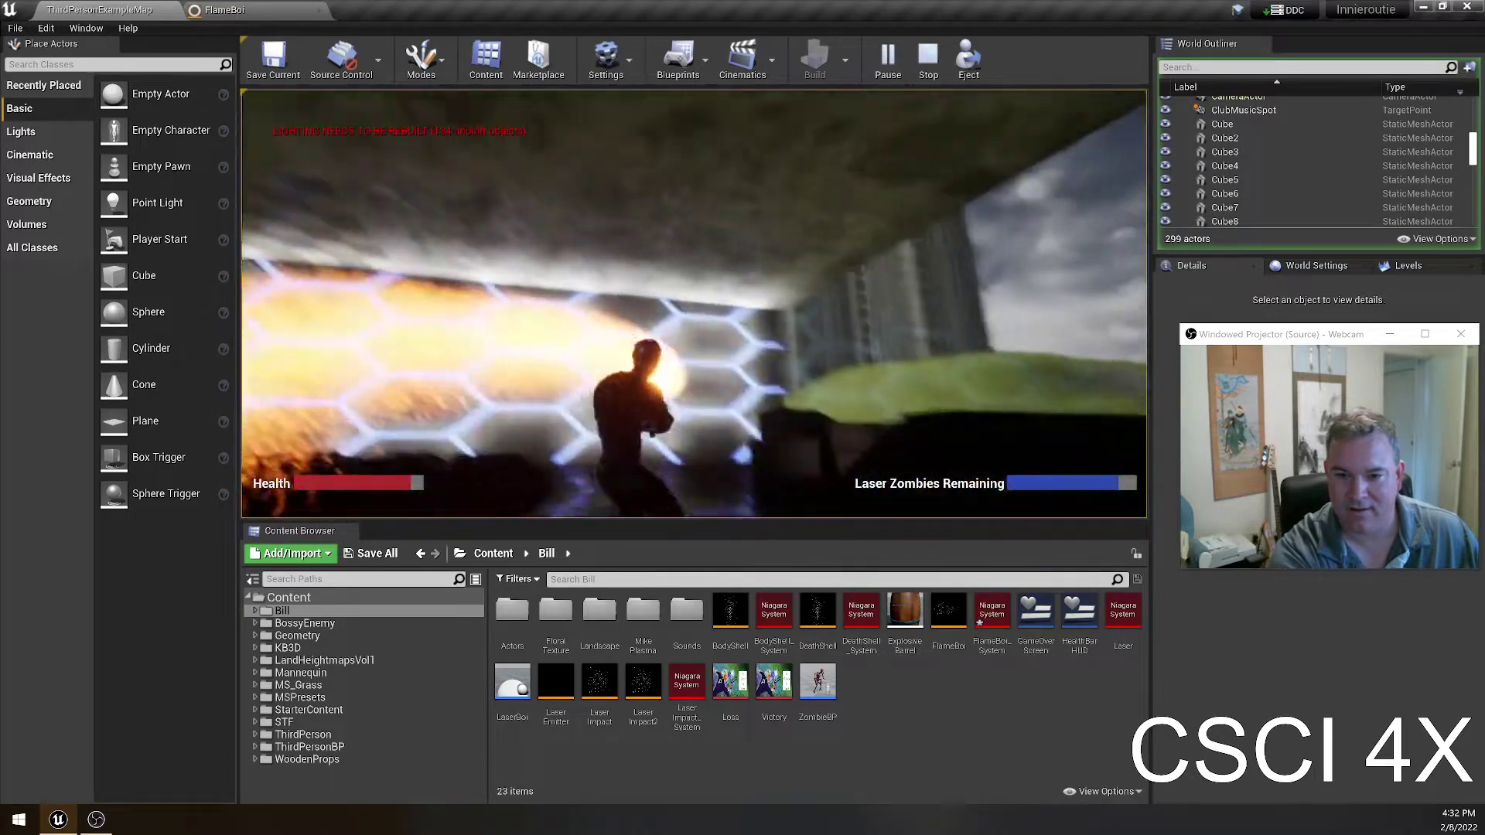
click(695, 303)
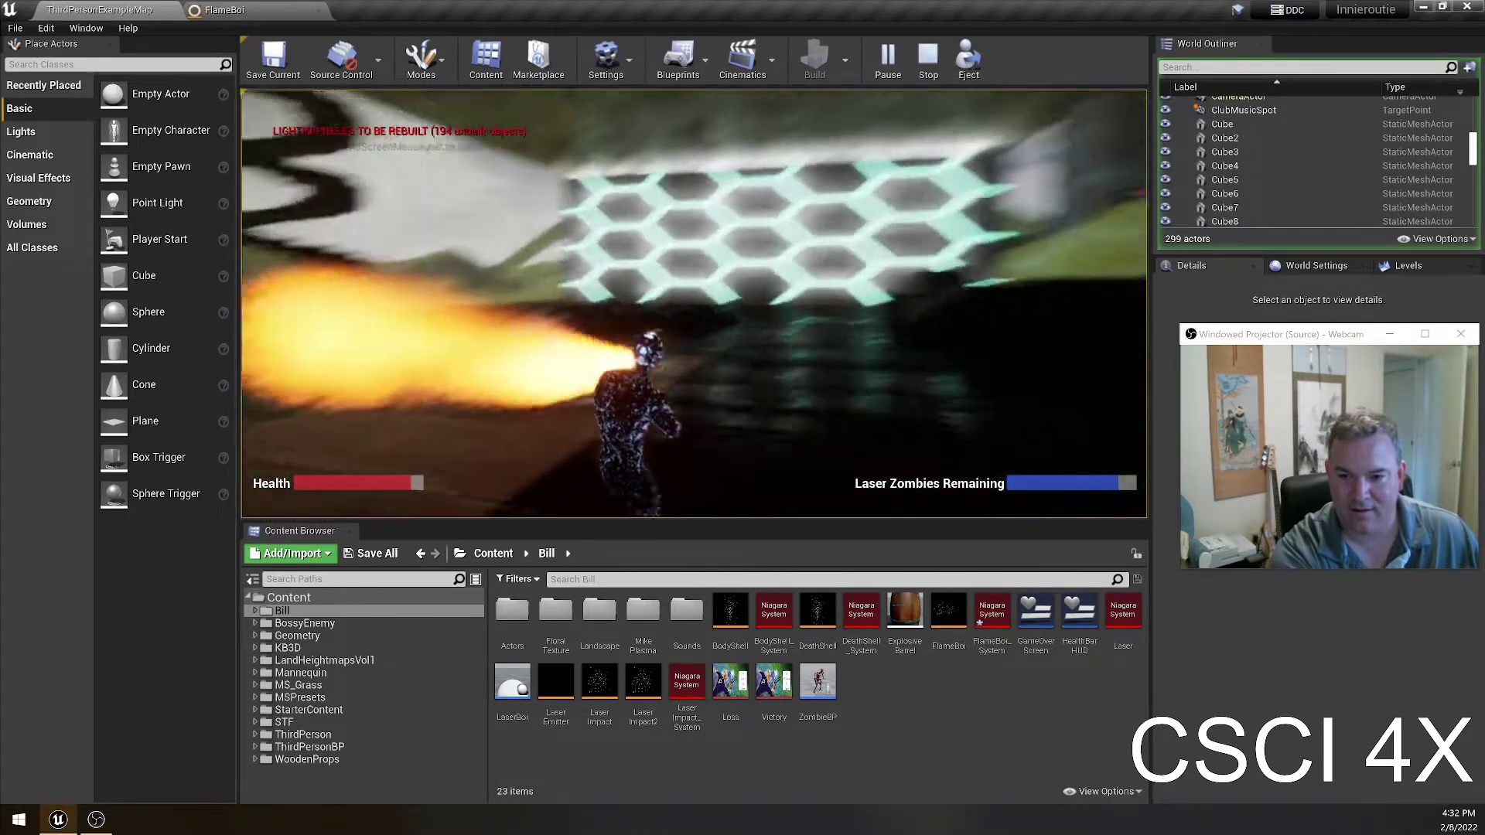
click(695, 303)
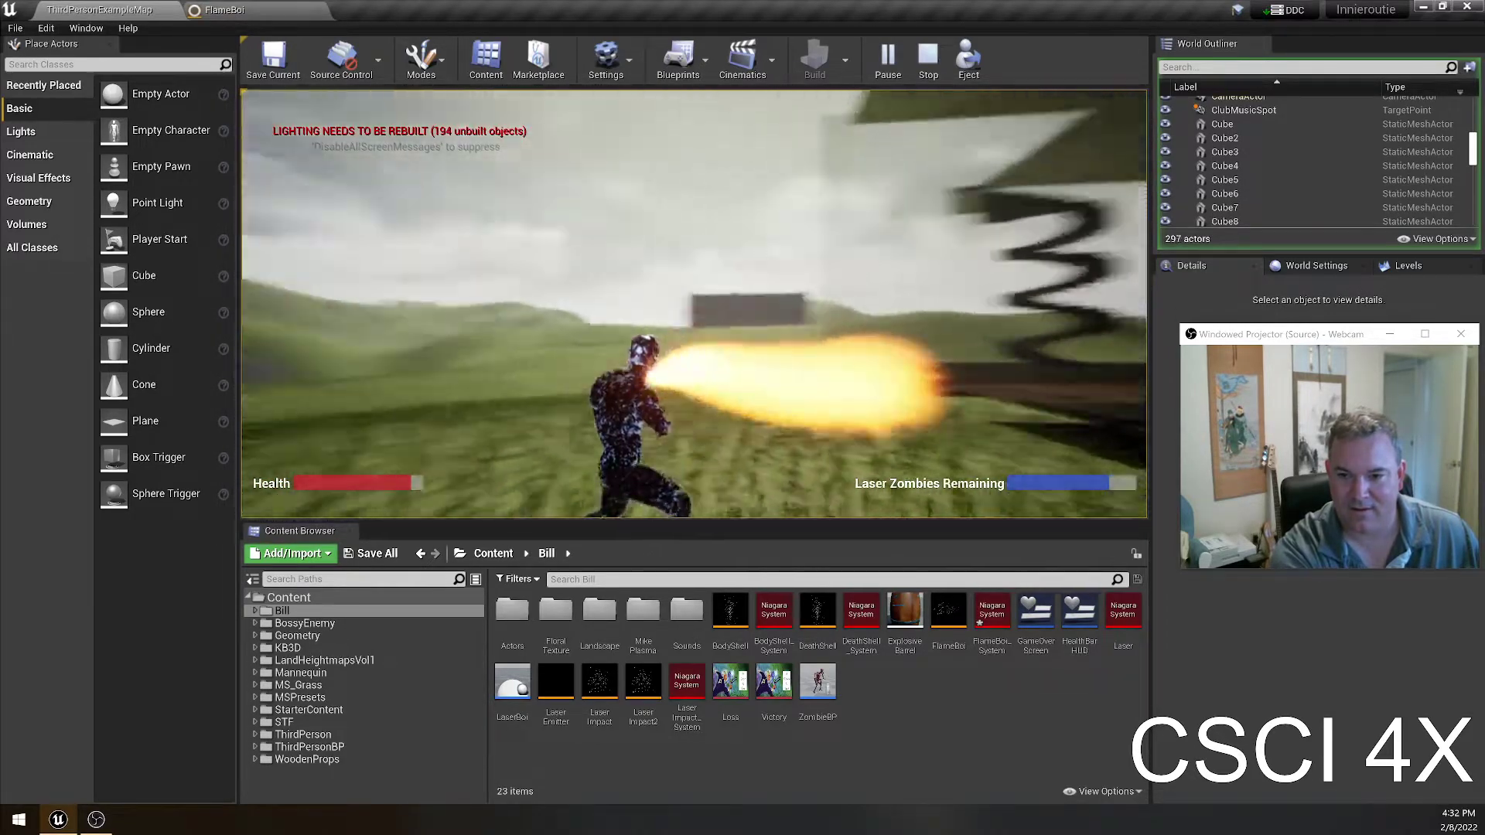
click(694, 303)
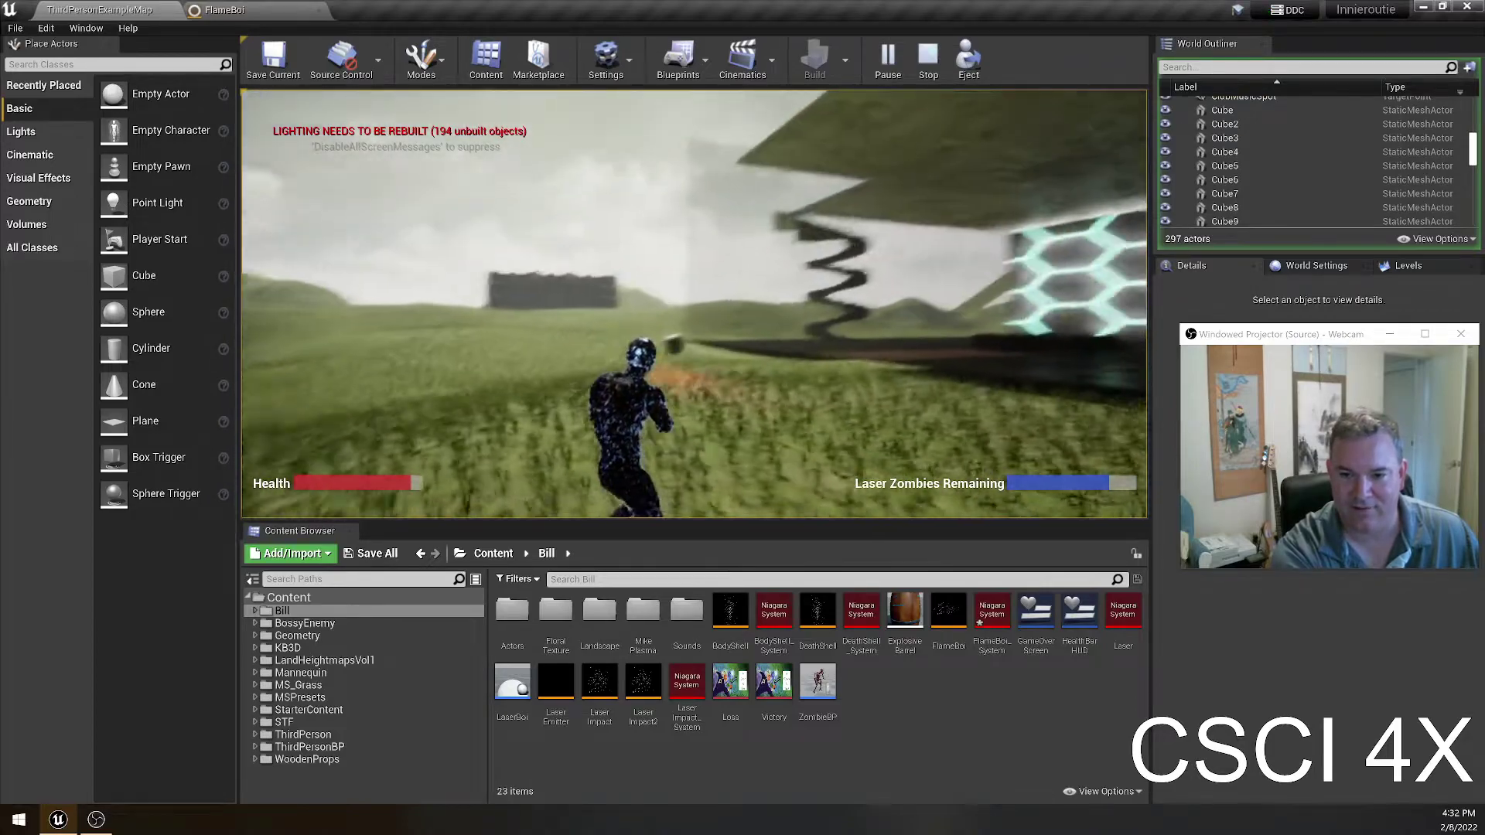
click(694, 303)
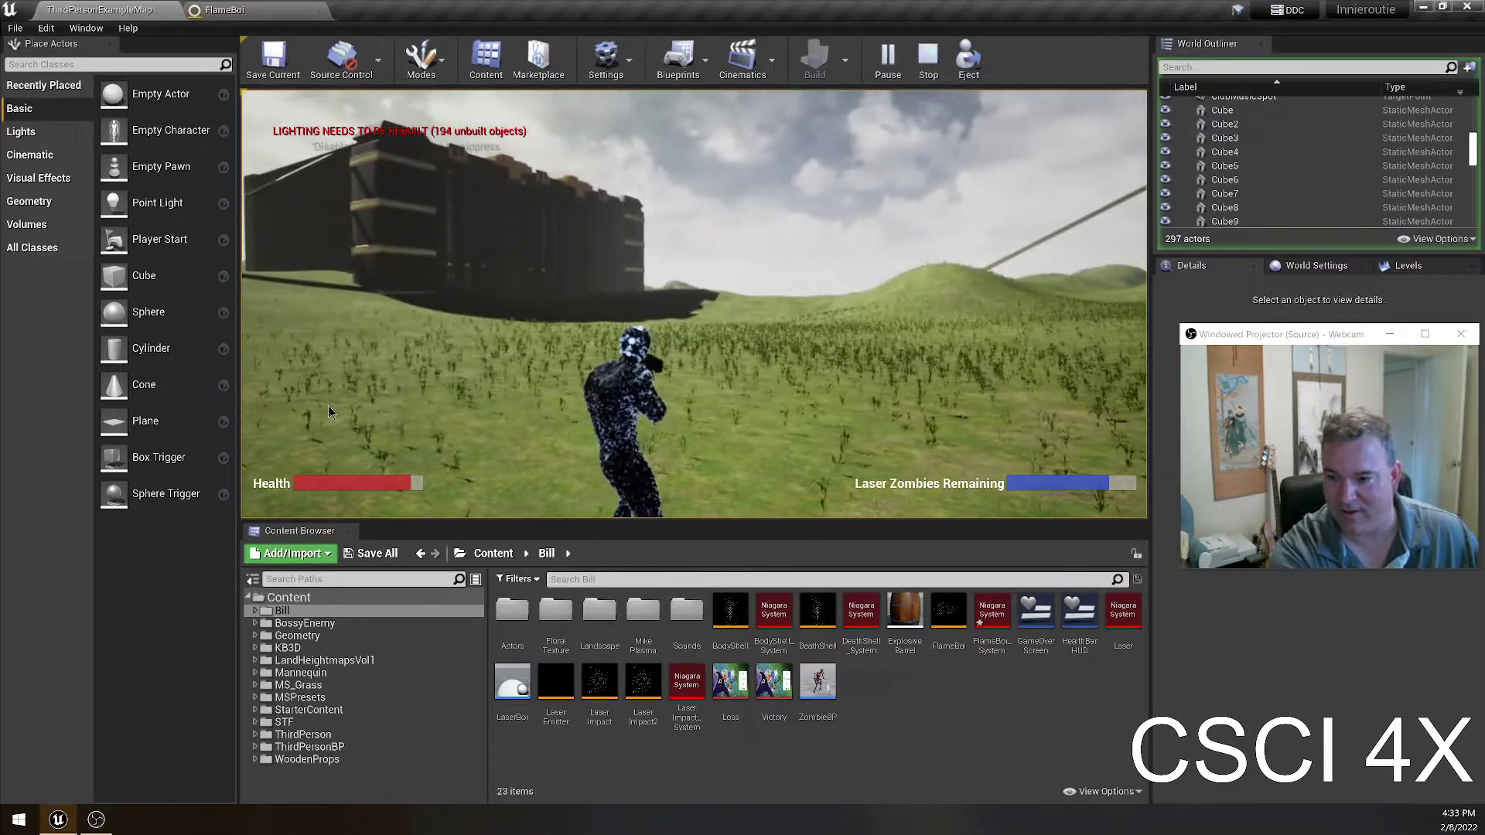
key(Escape)
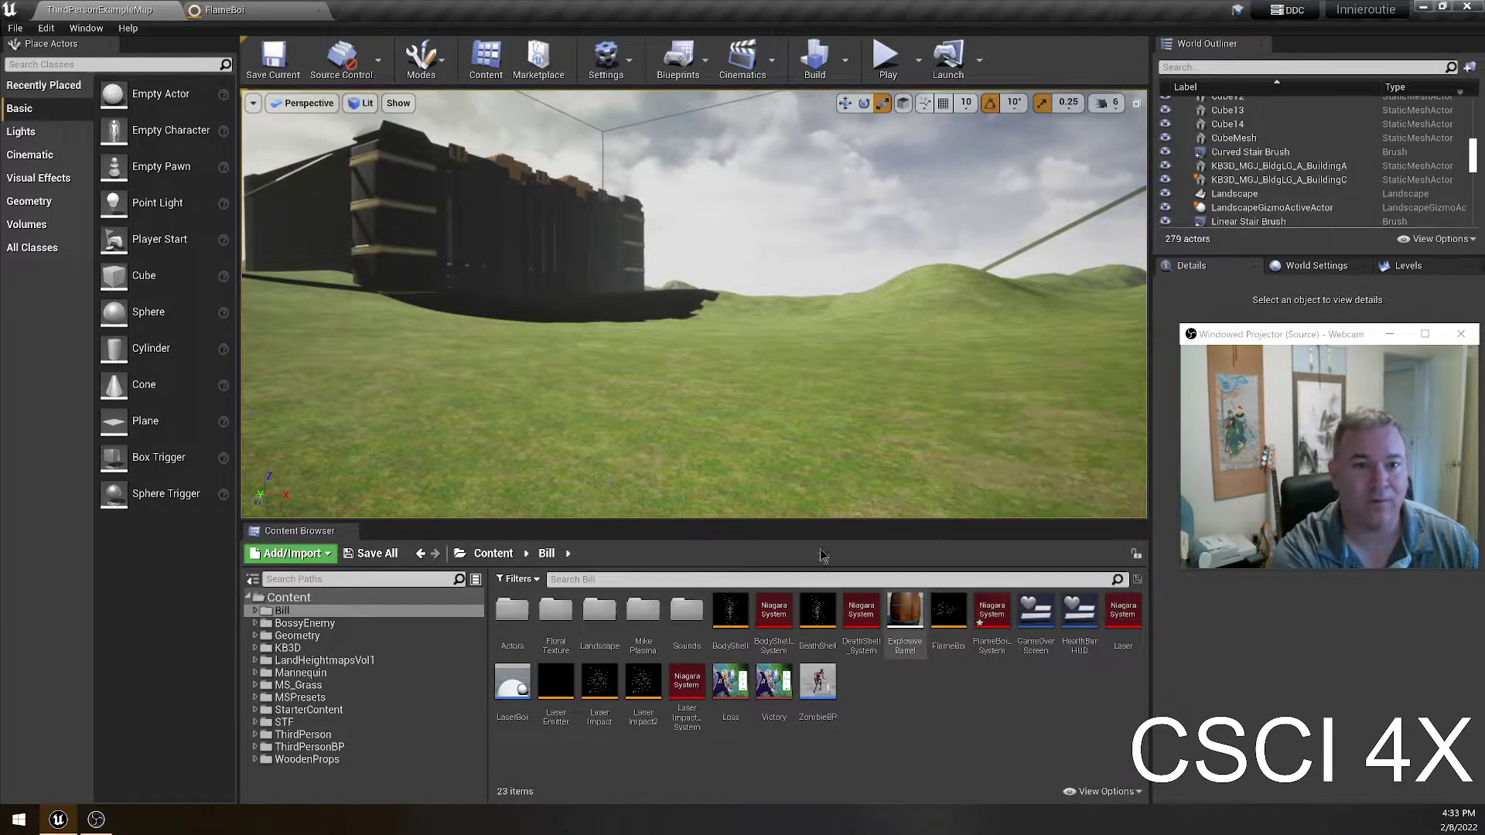
- Return to the FlameBoi emitter and examine its Drag settings and the Scale Color module's RGB and alpha curves
click(218, 11)
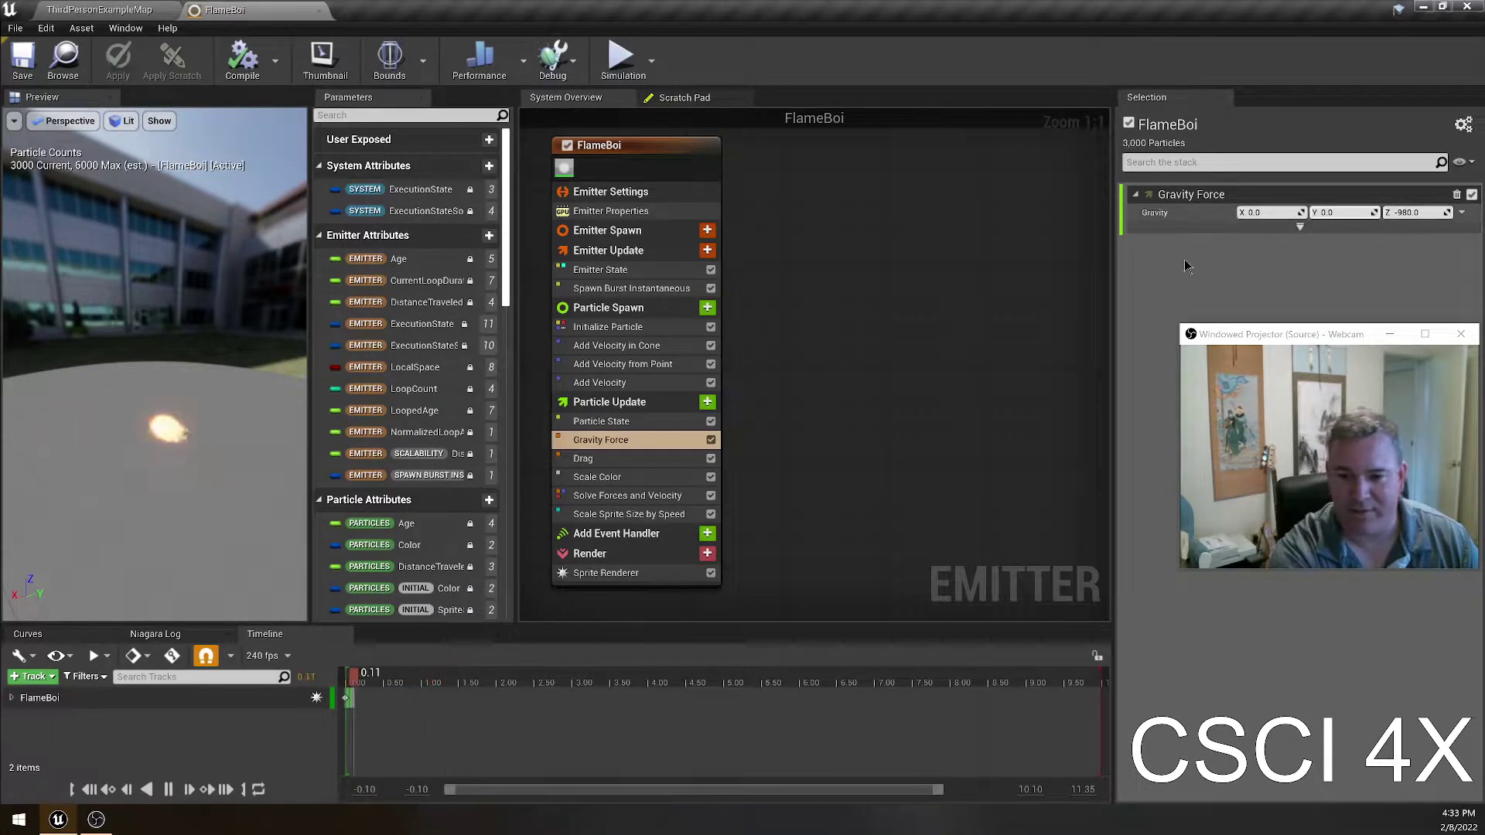
click(636, 457)
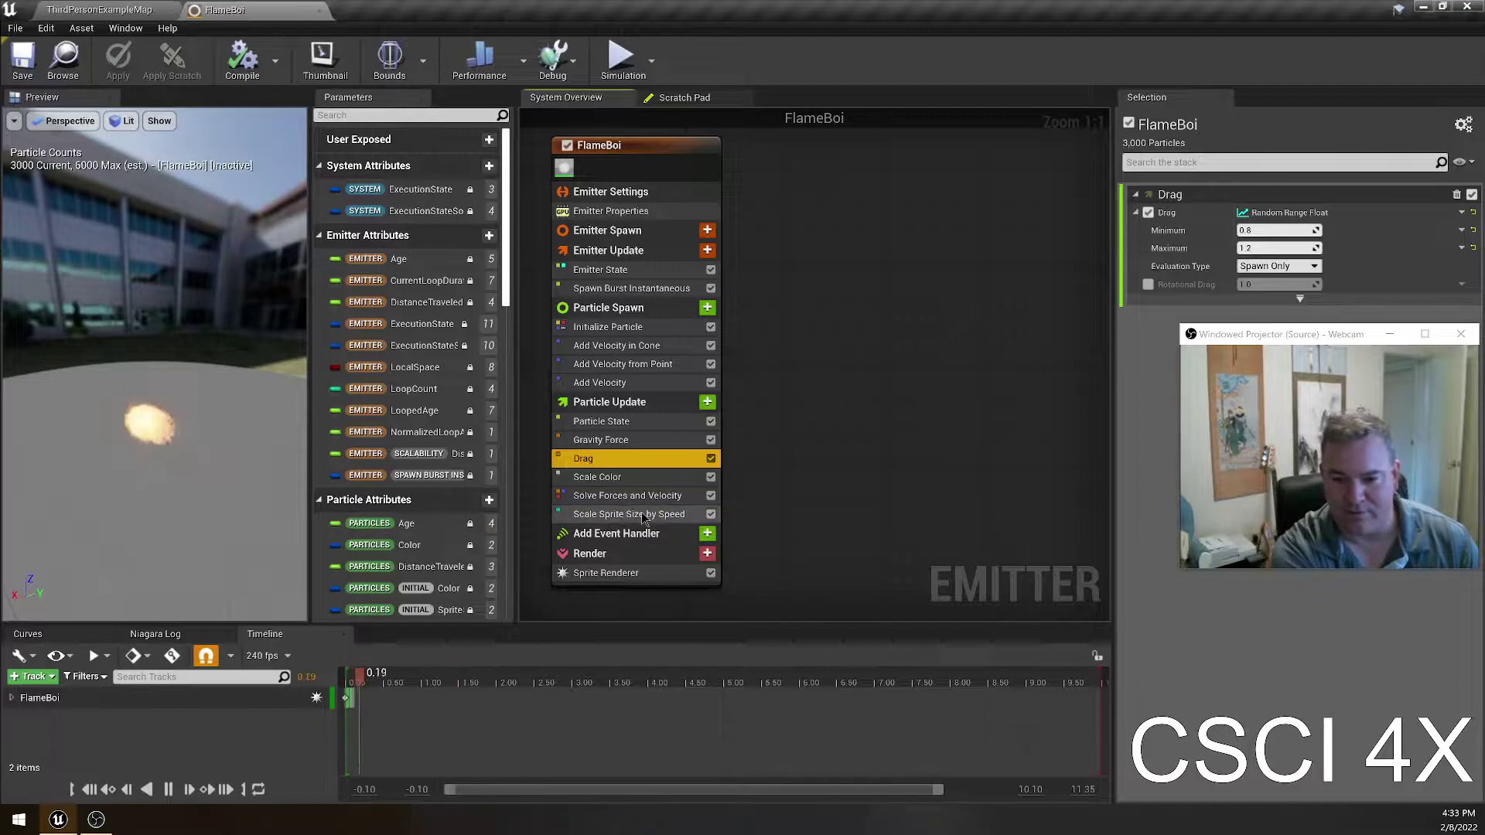
click(618, 477)
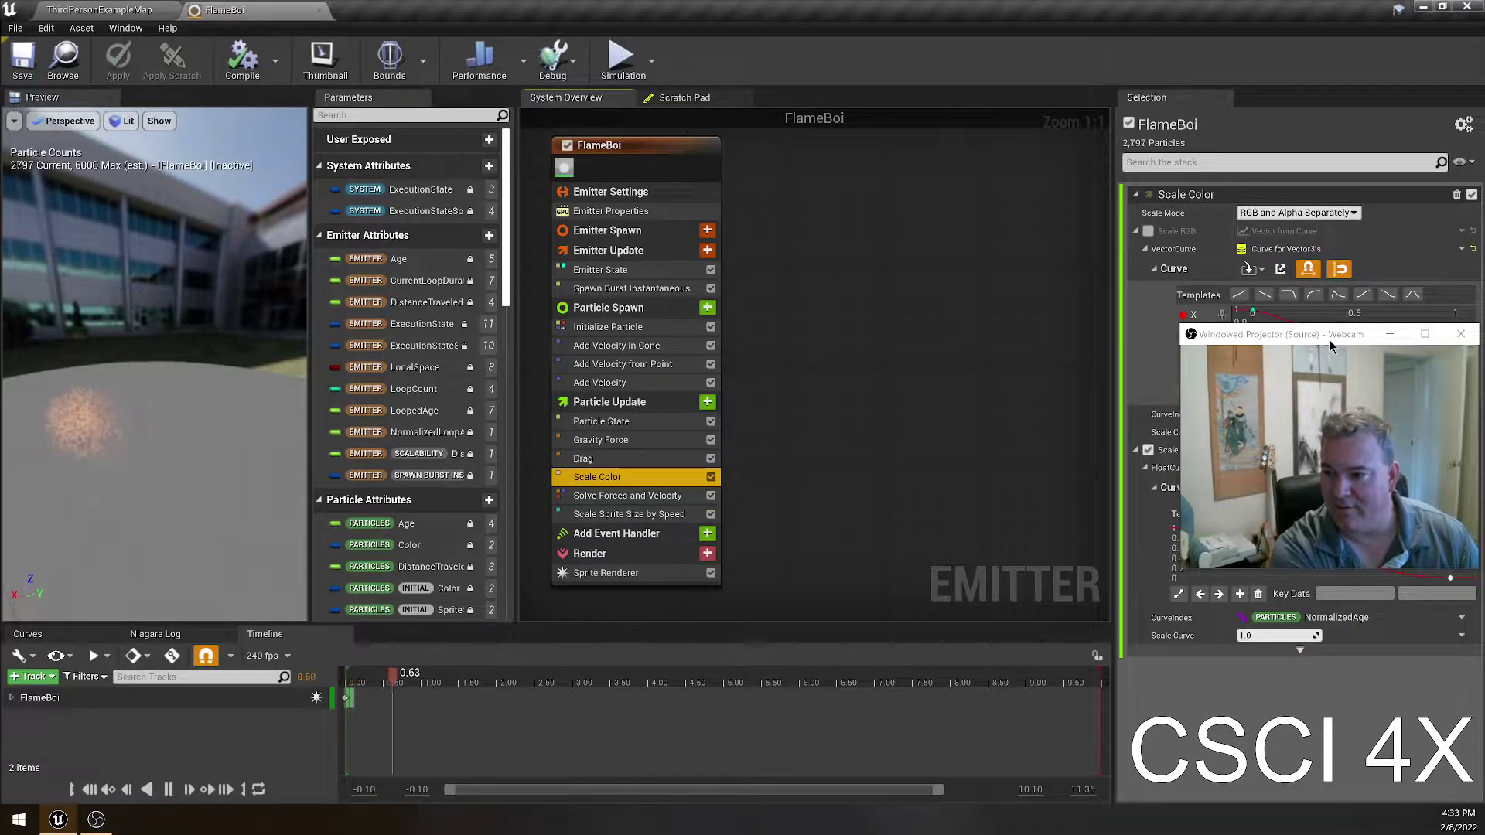
drag(1331, 346, 941, 148)
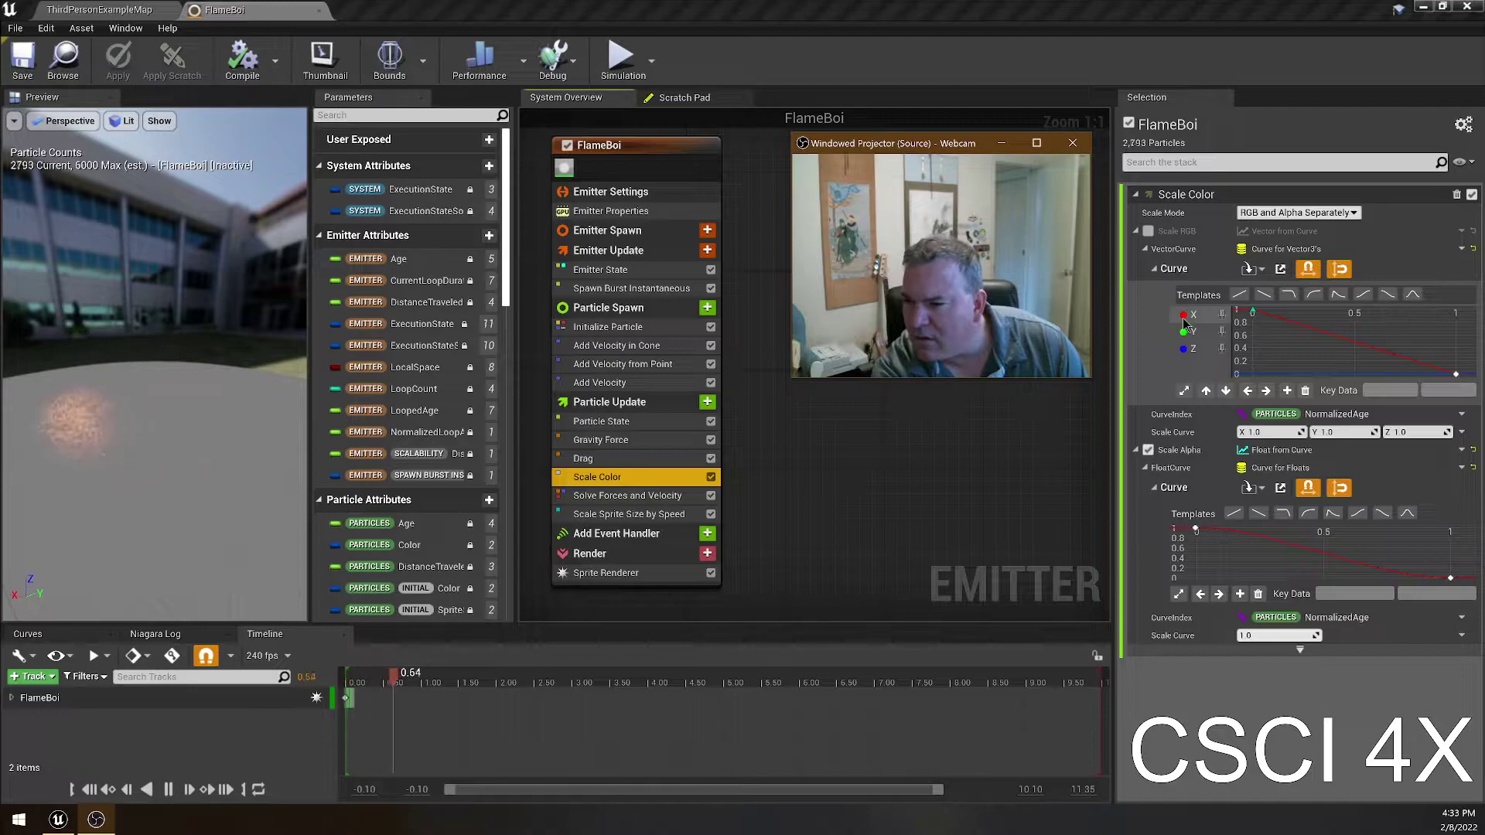
mouse_move(1261, 321)
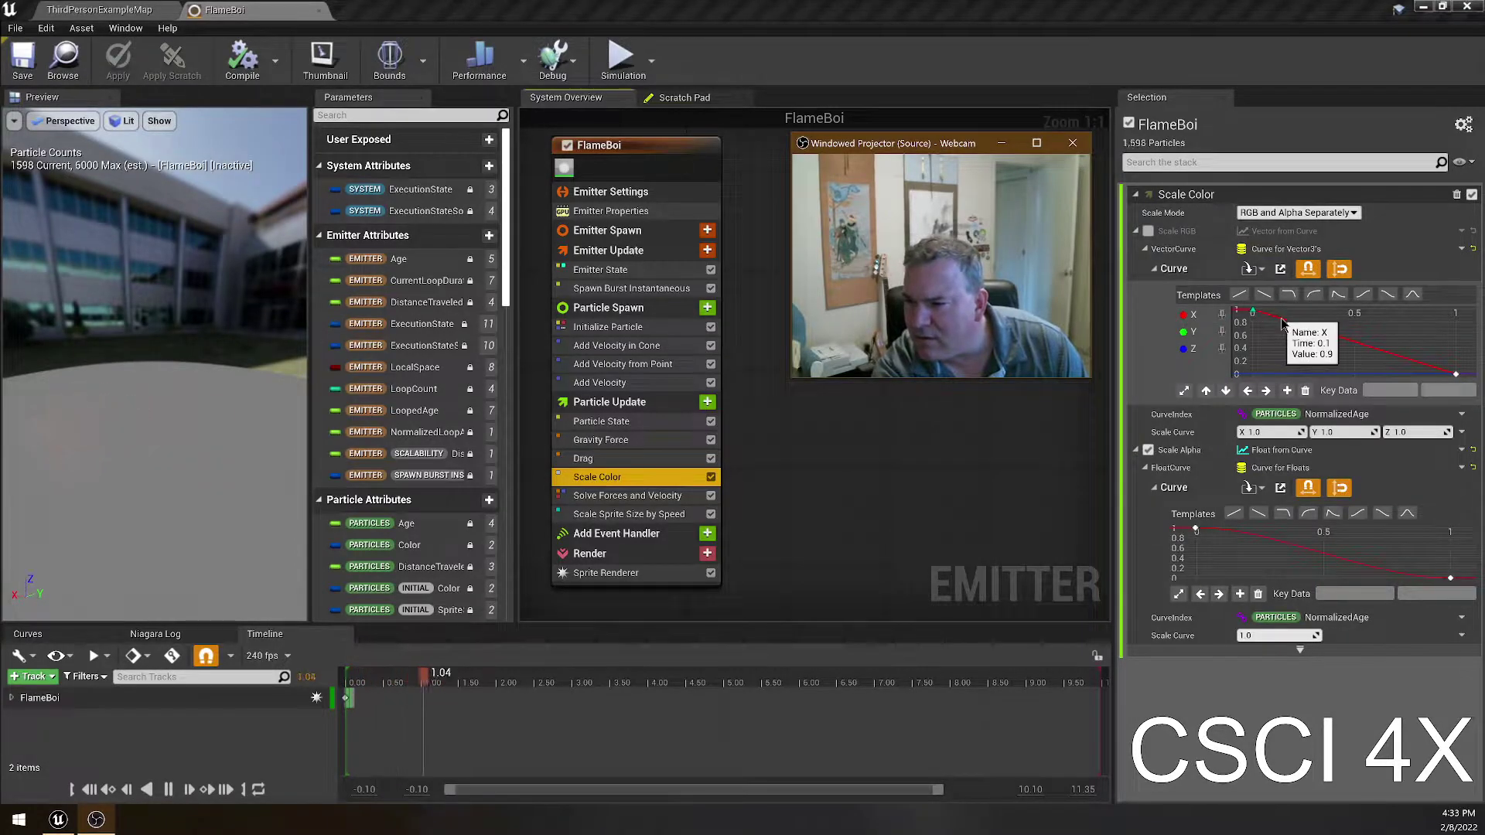
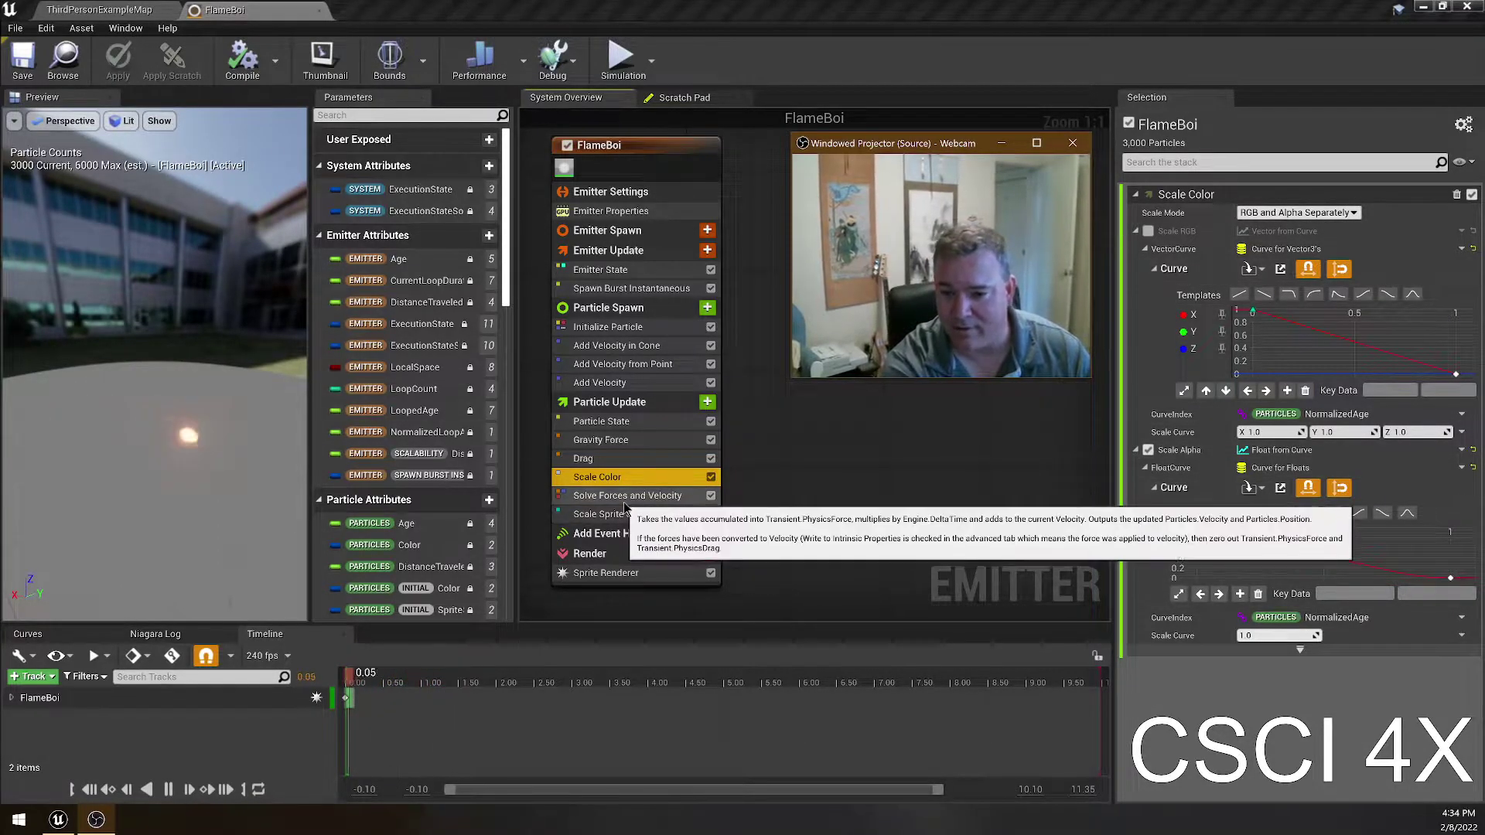
- Disable and re-enable the Solve Forces and Velocity module to check which other modules depend on it
click(686, 496)
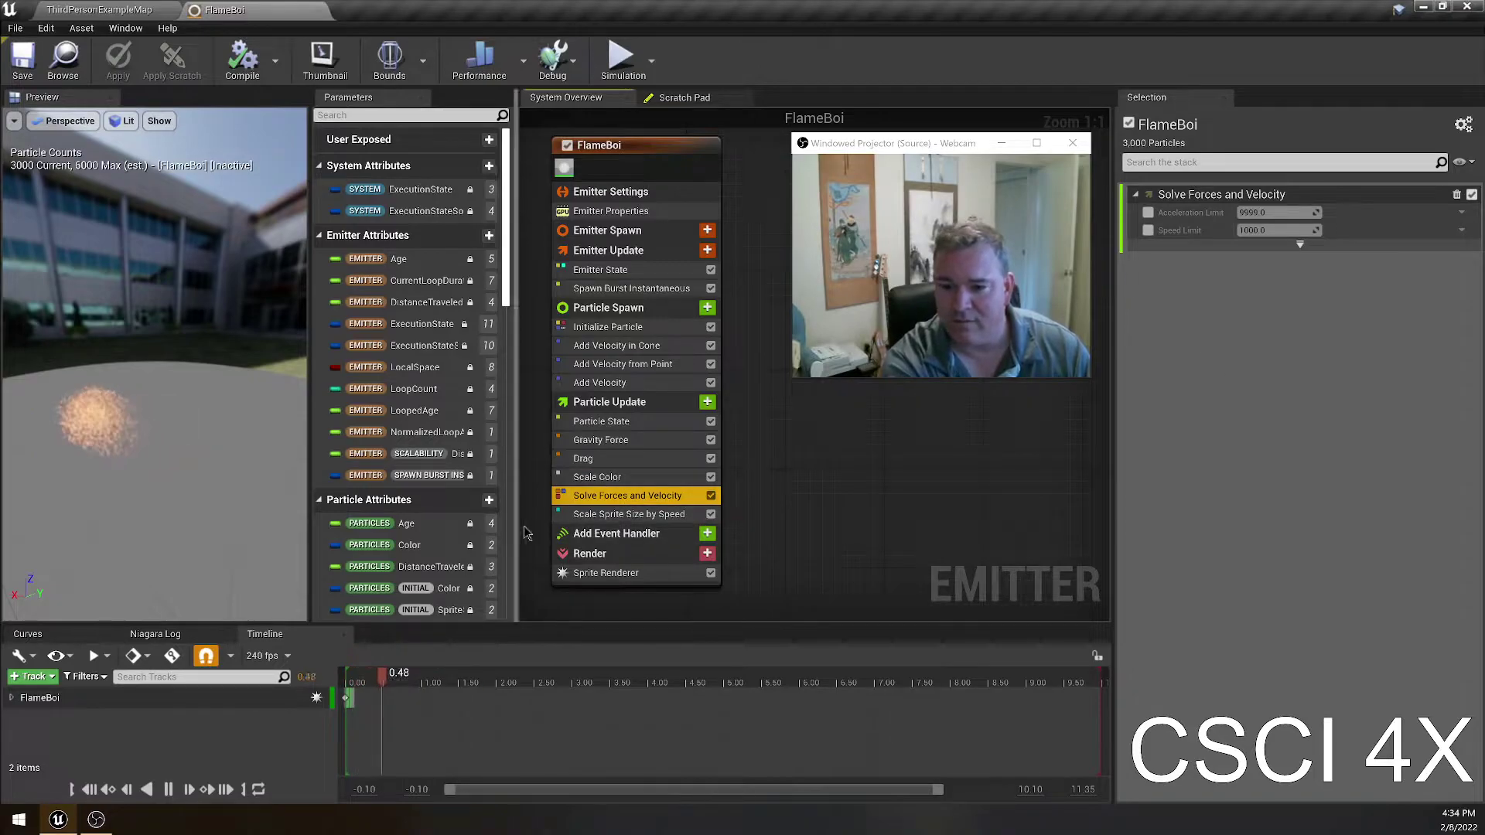
click(711, 495)
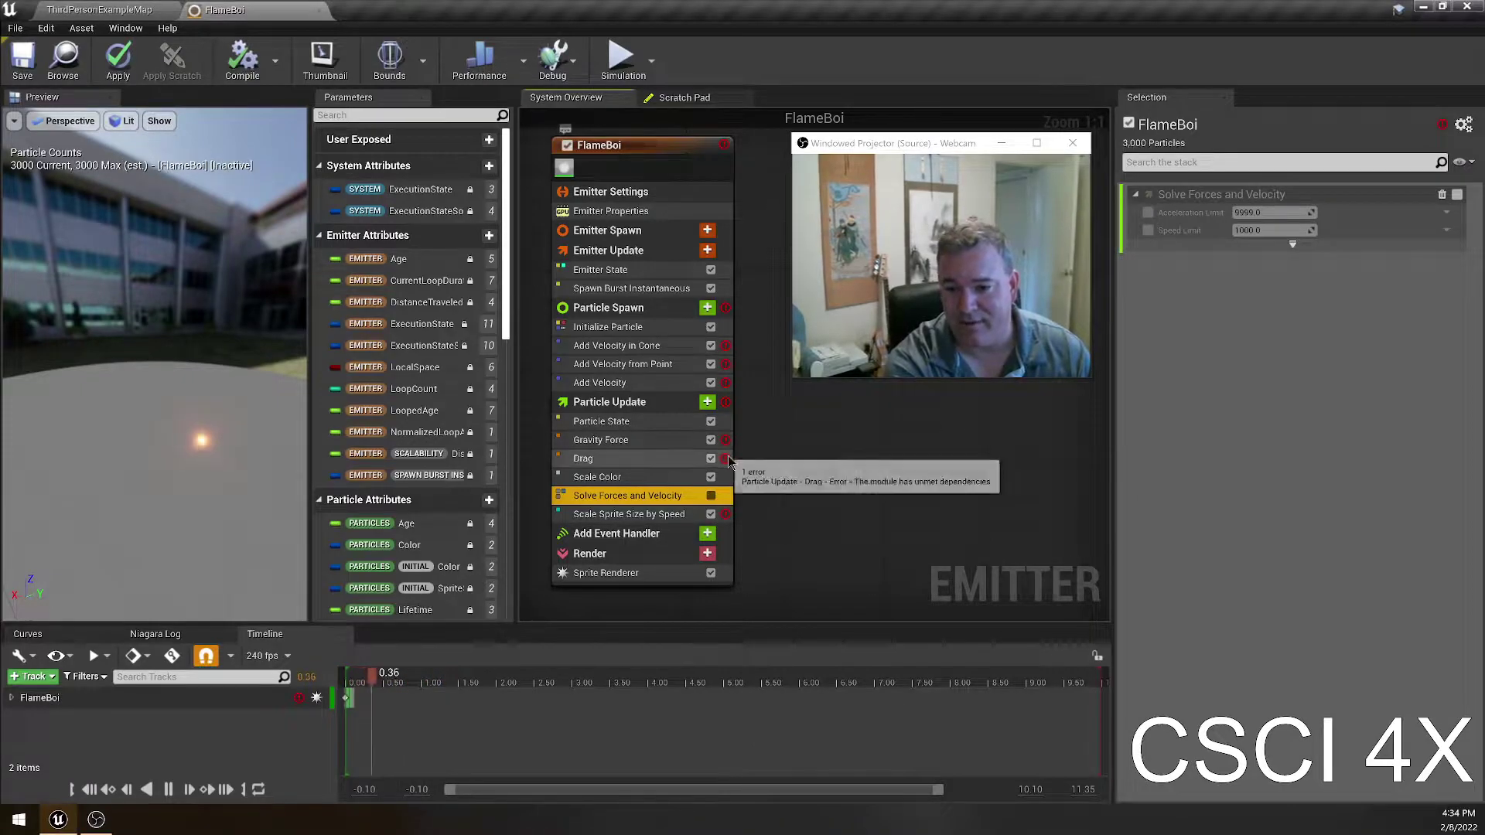
click(711, 496)
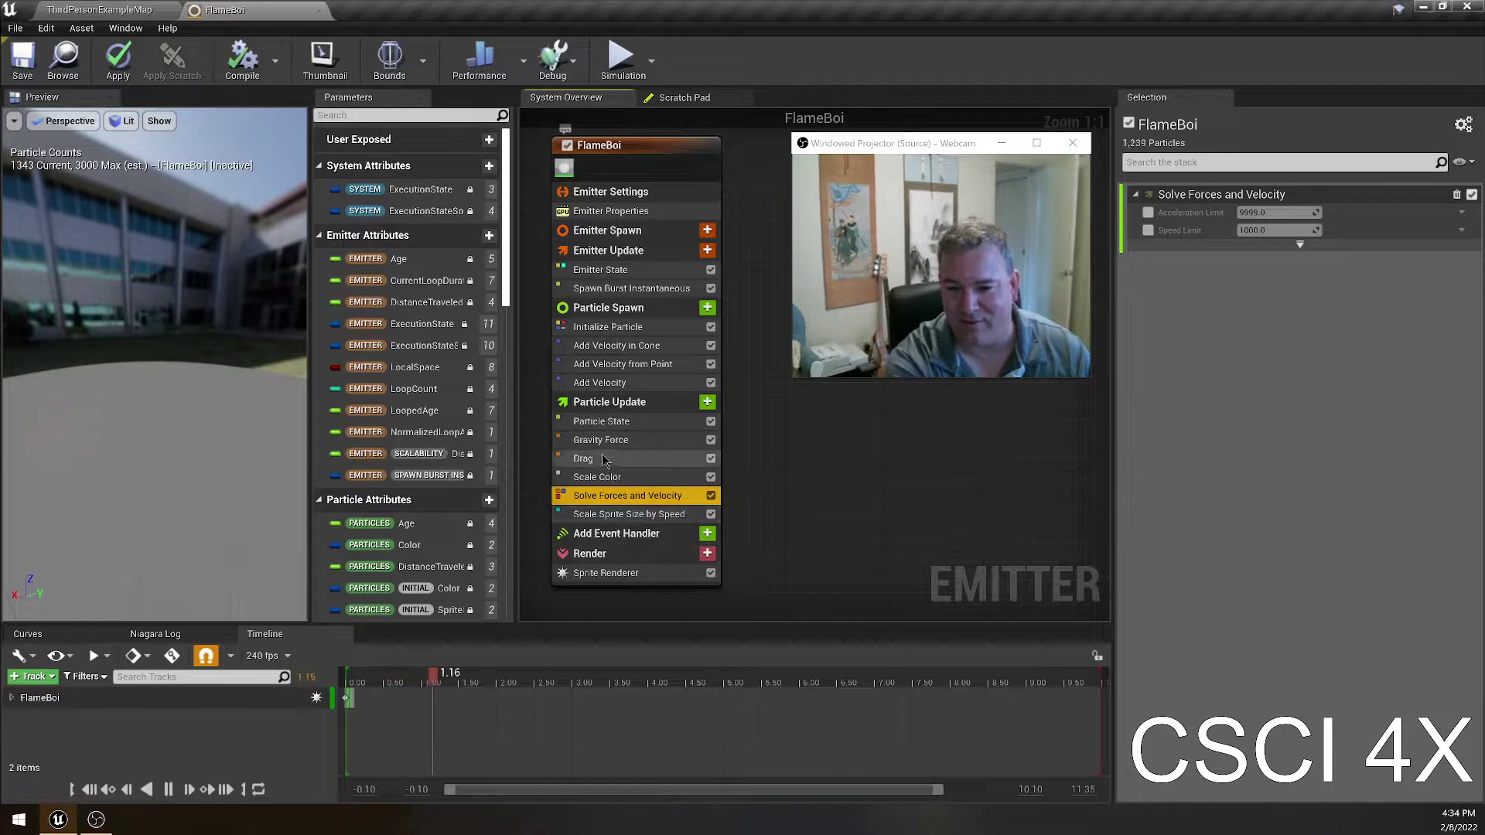
click(710, 497)
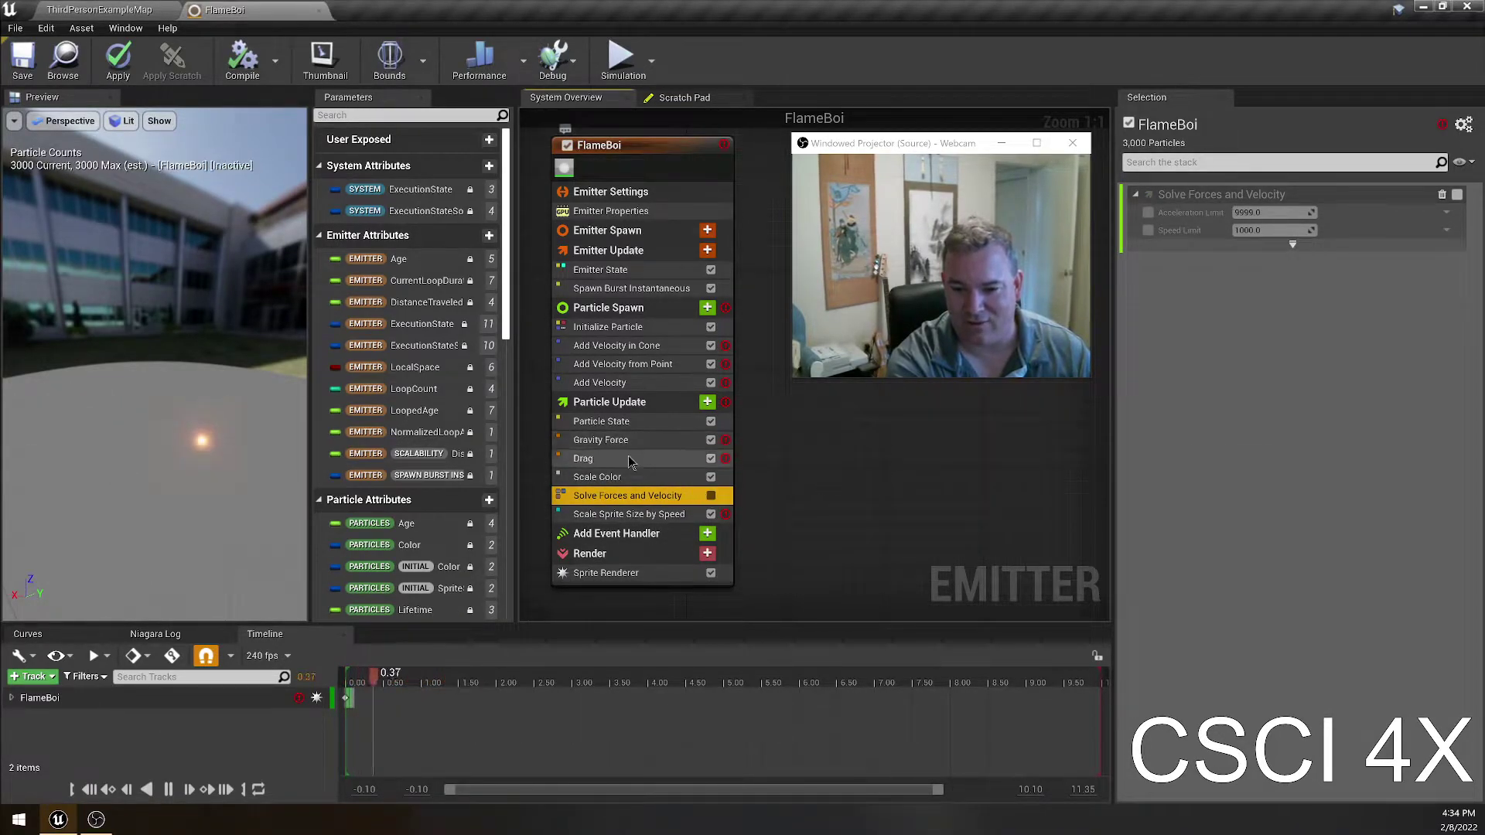
mouse_move(725, 518)
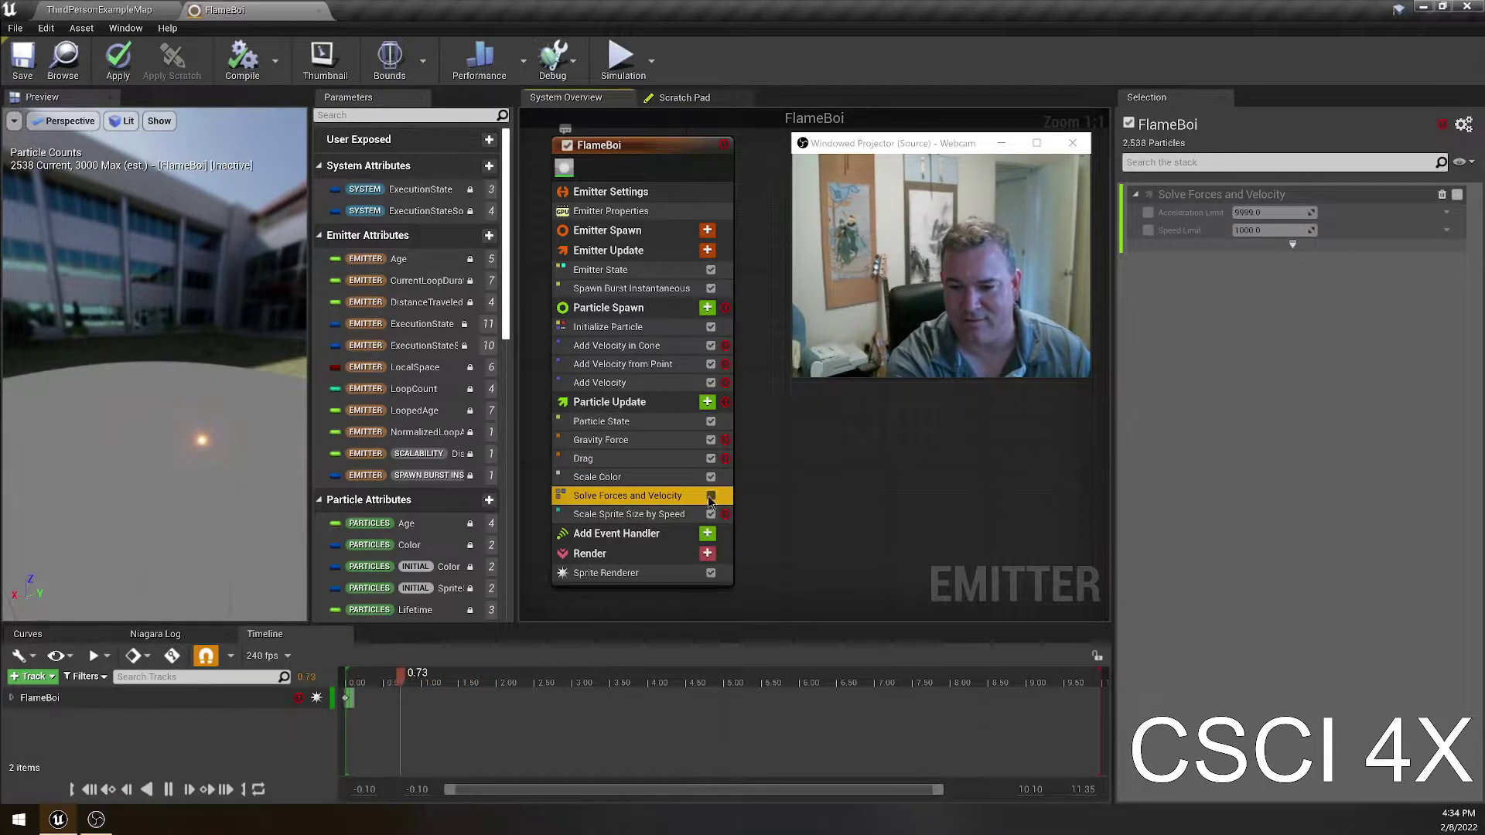
click(710, 497)
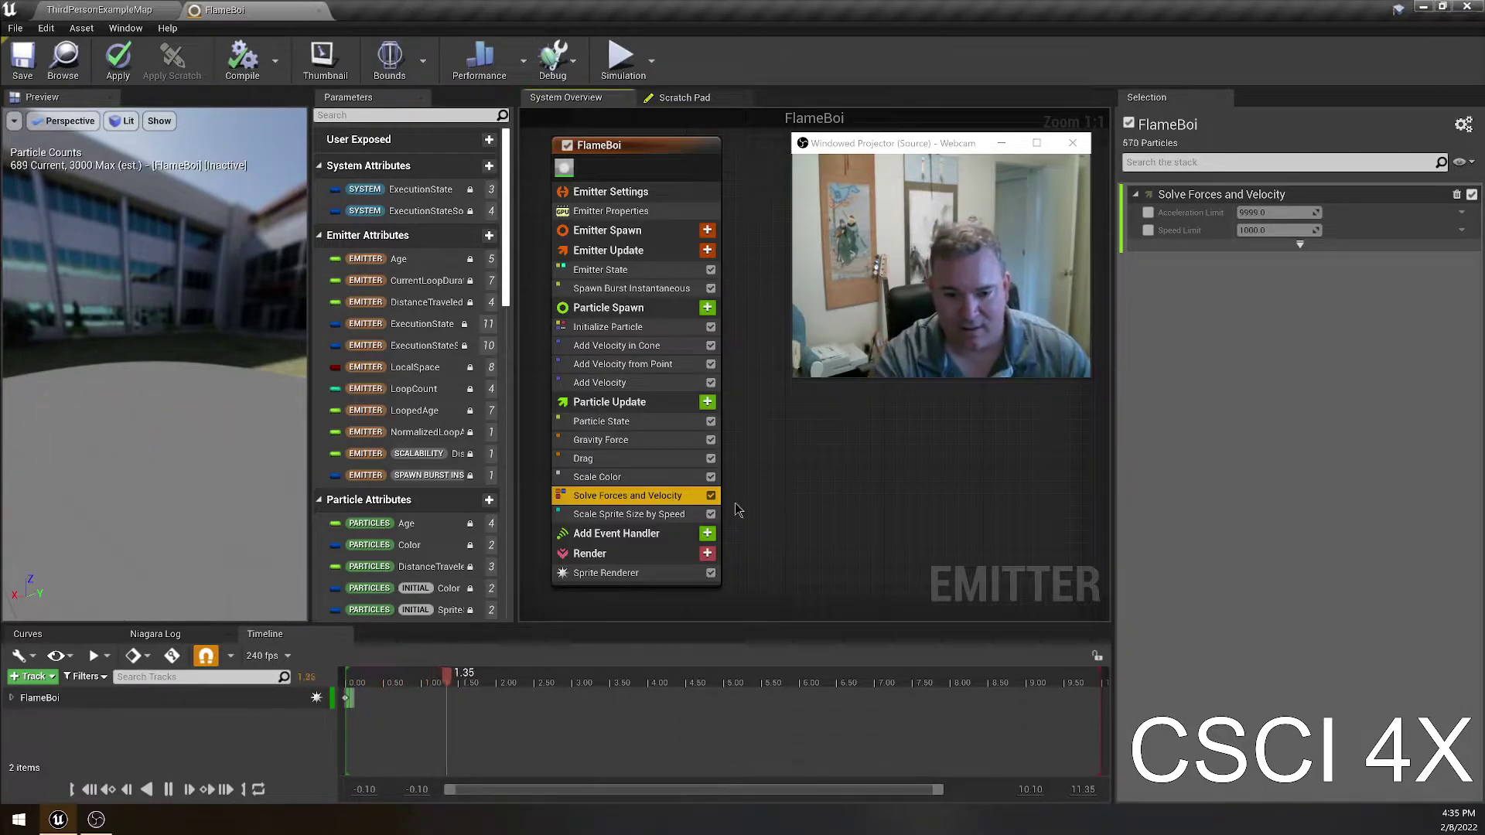
- Look through the FlameBoi emitter's full parameter list, including module outputs, engine-provided values and stage transients
scroll(476, 397, down, 5)
scroll(476, 397, down, 10)
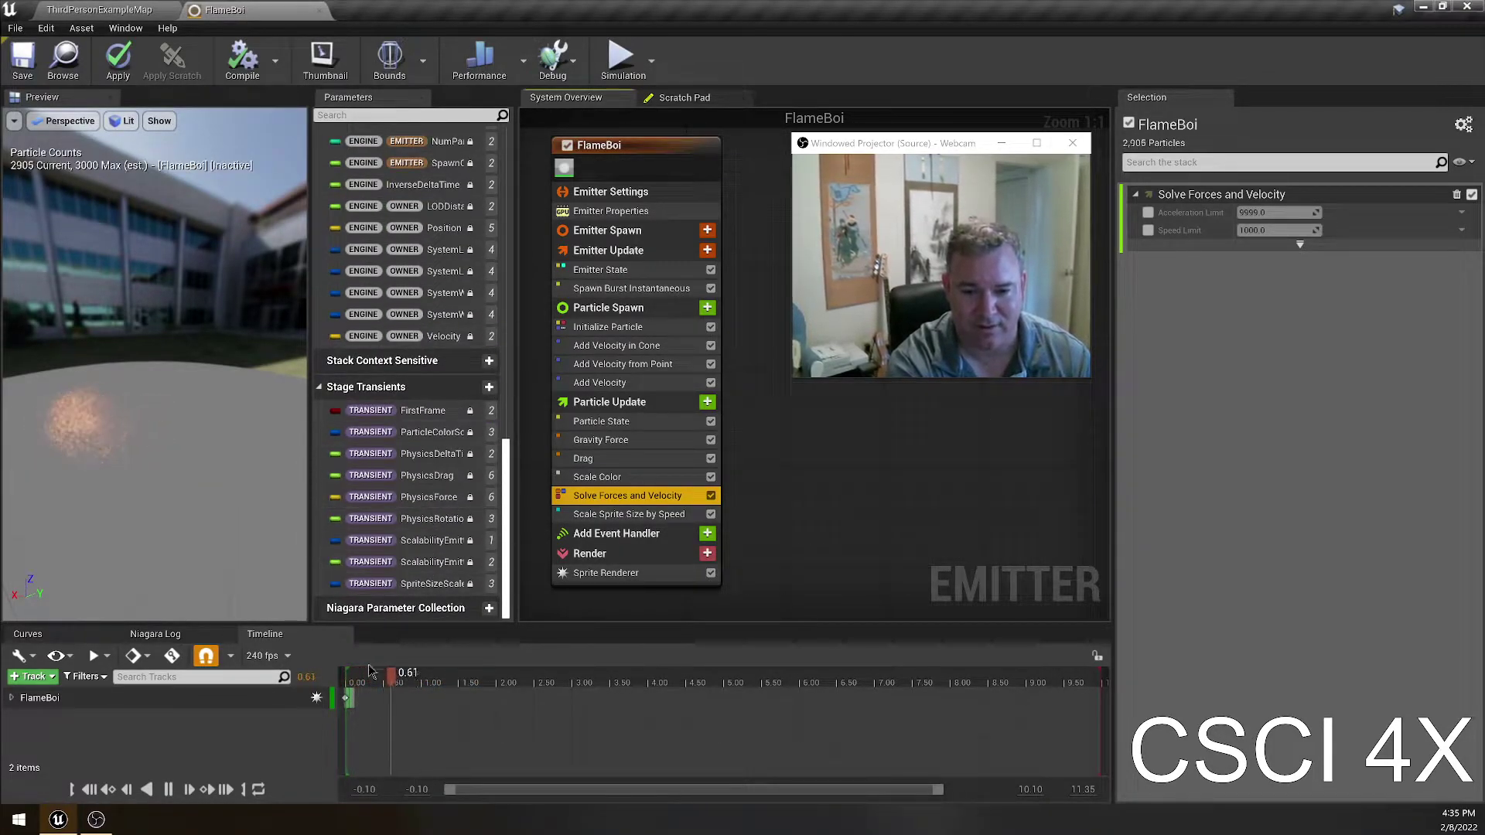
scroll(422, 360, up, 12)
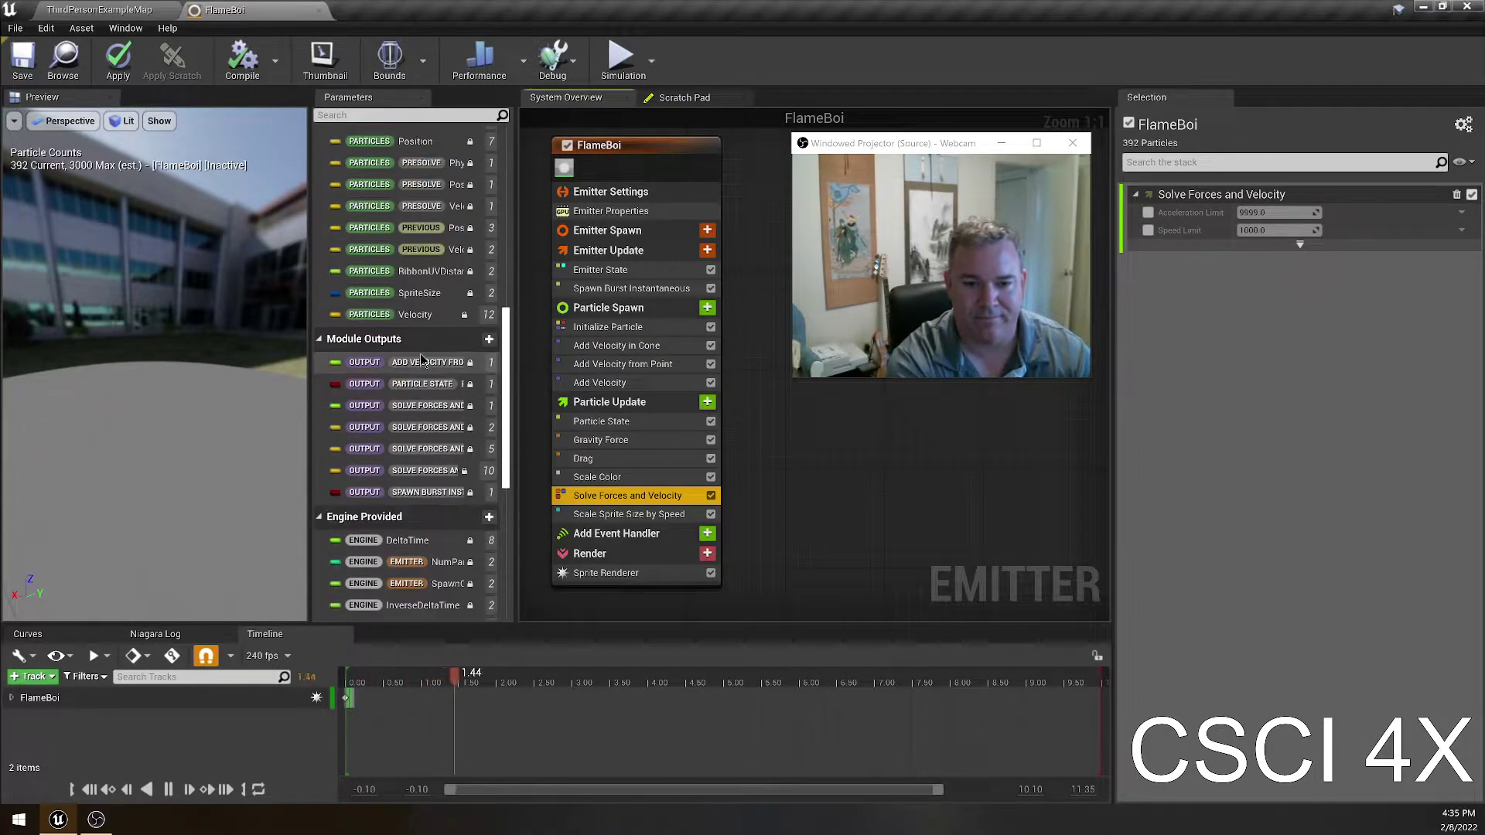
scroll(402, 433, up, 5)
scroll(358, 547, up, 4)
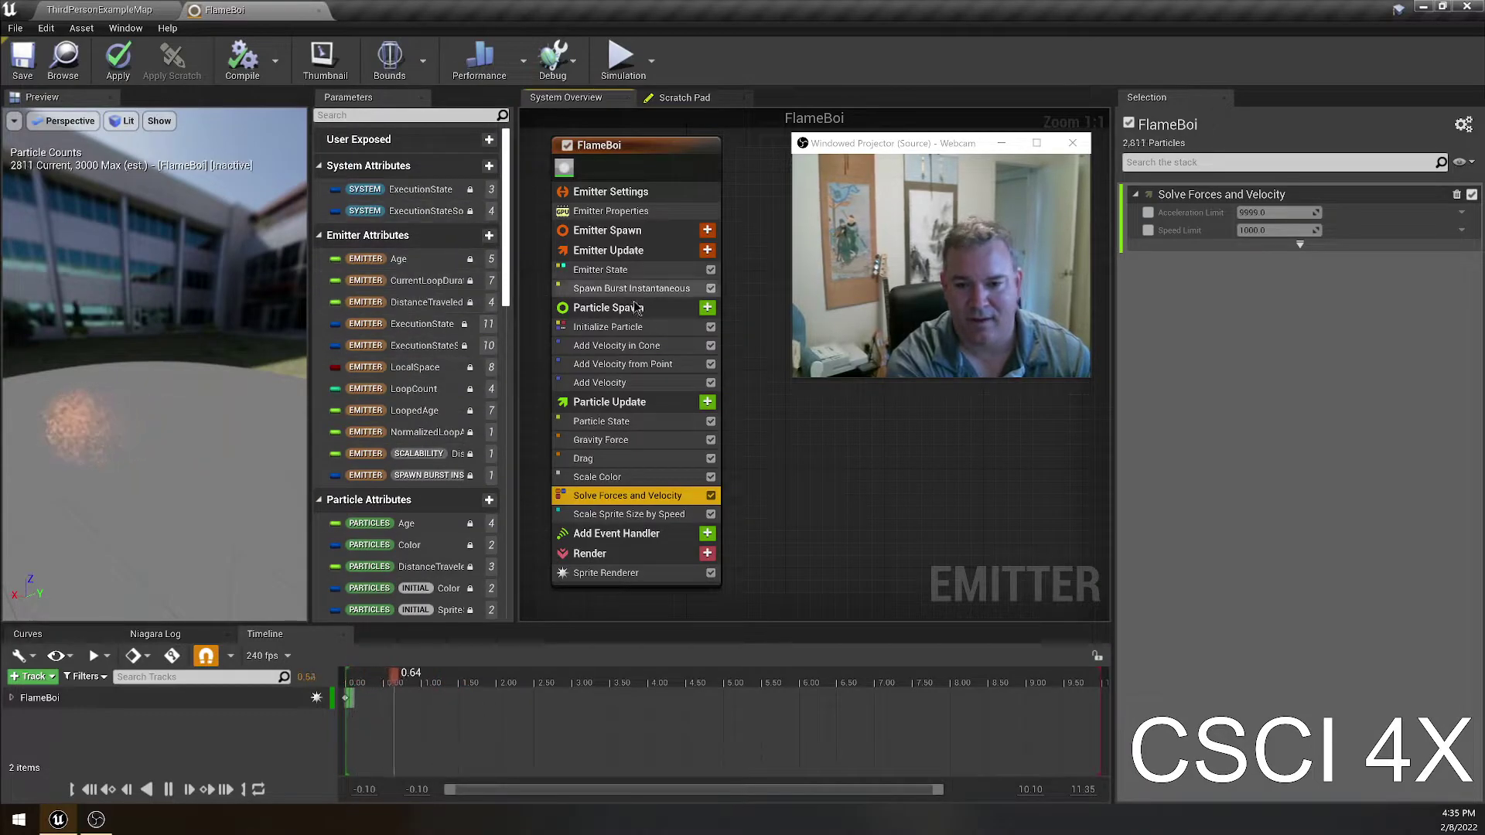
- Examine the Scale Sprite Size by Speed module's scale factors, velocity threshold and scale factor curve
scroll(635, 457, down, 1)
scroll(639, 430, up, 1)
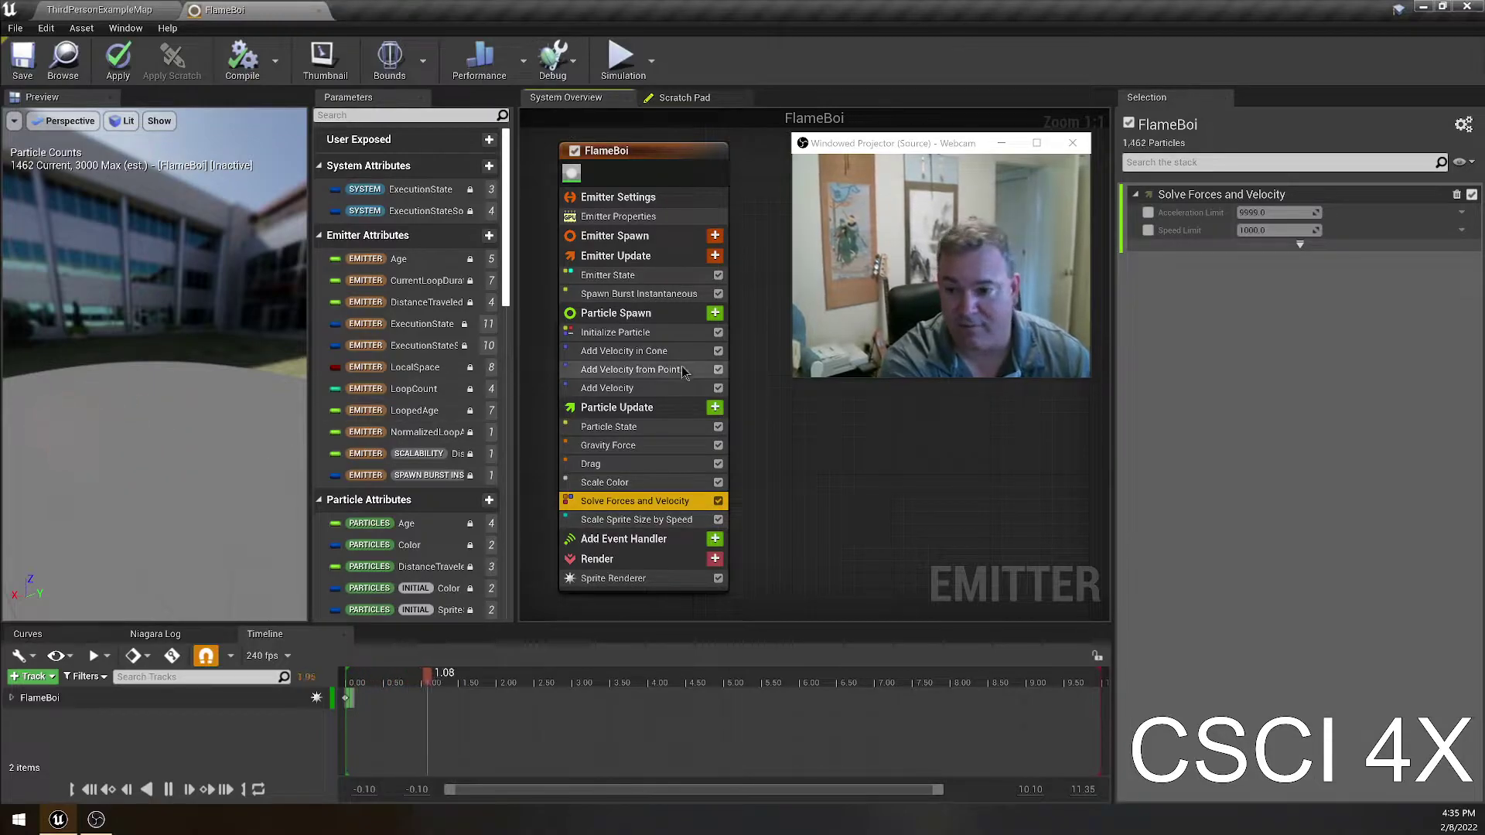
click(642, 520)
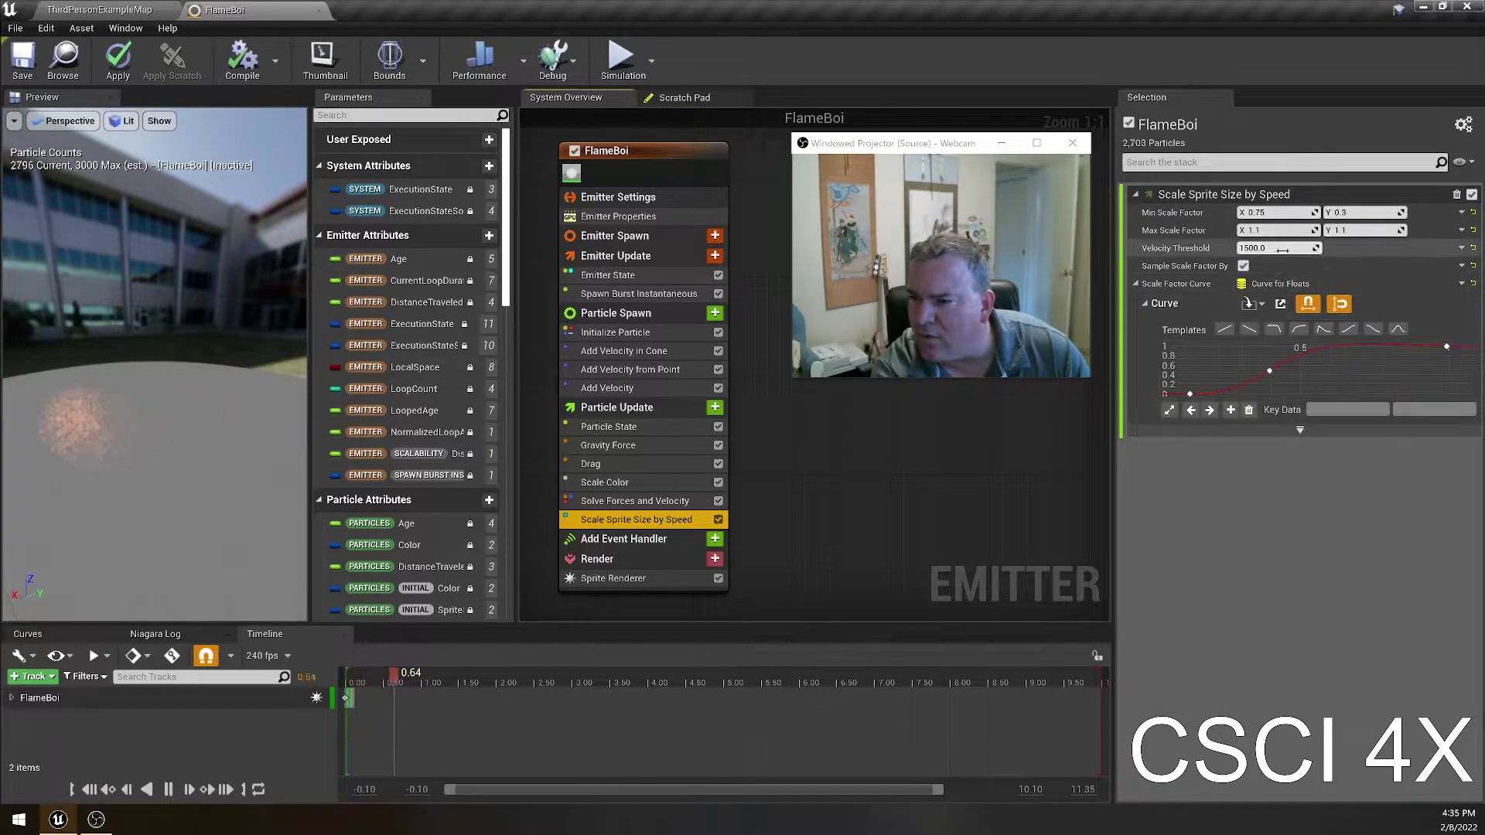
mouse_move(1334, 349)
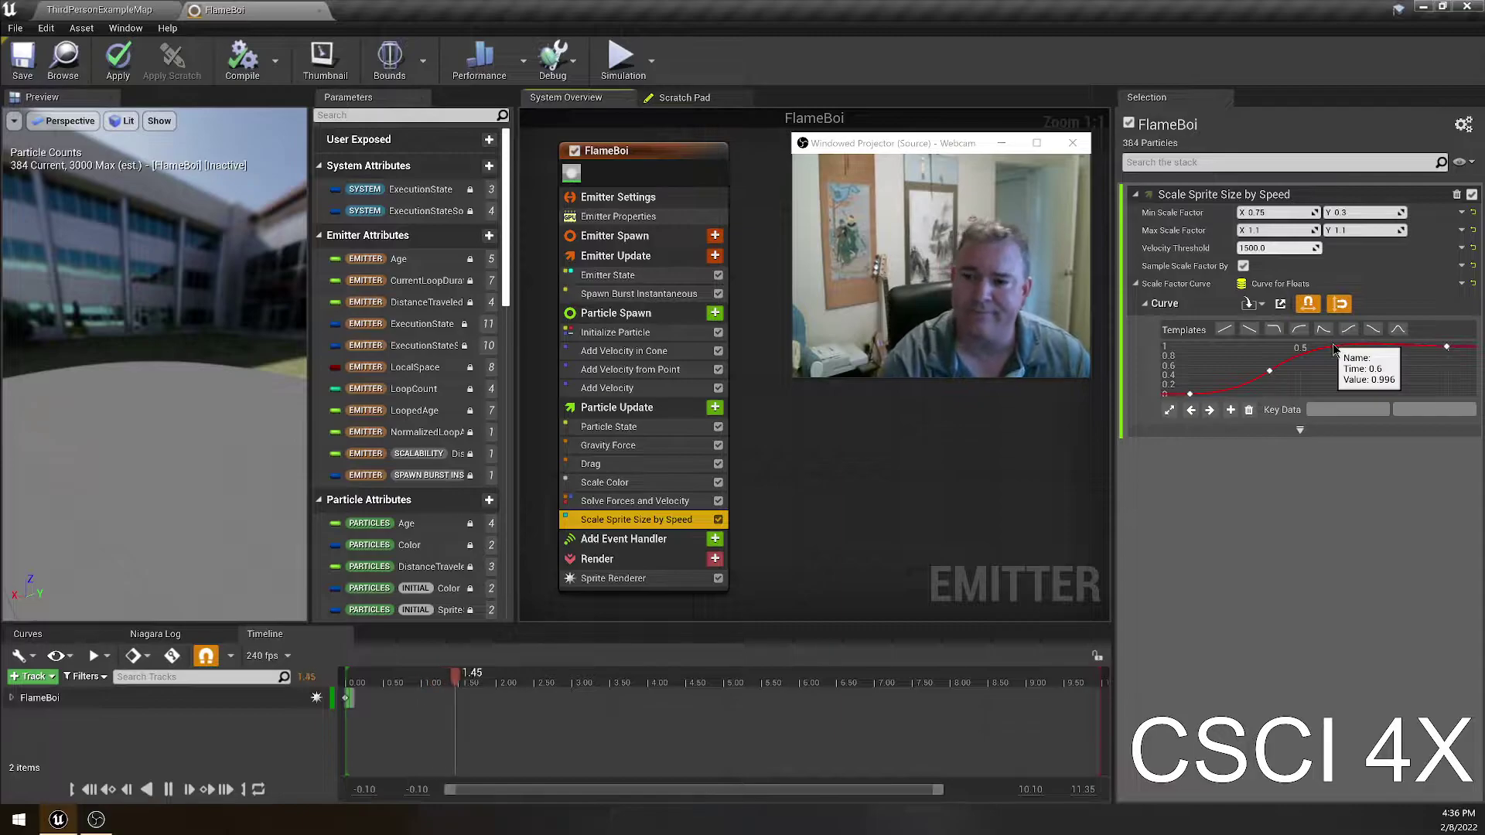
- Review the emitter's Render settings, from the Velocity Aligned sprite alignment through the sorting, bindings, cutout and scalability options
click(619, 546)
click(599, 558)
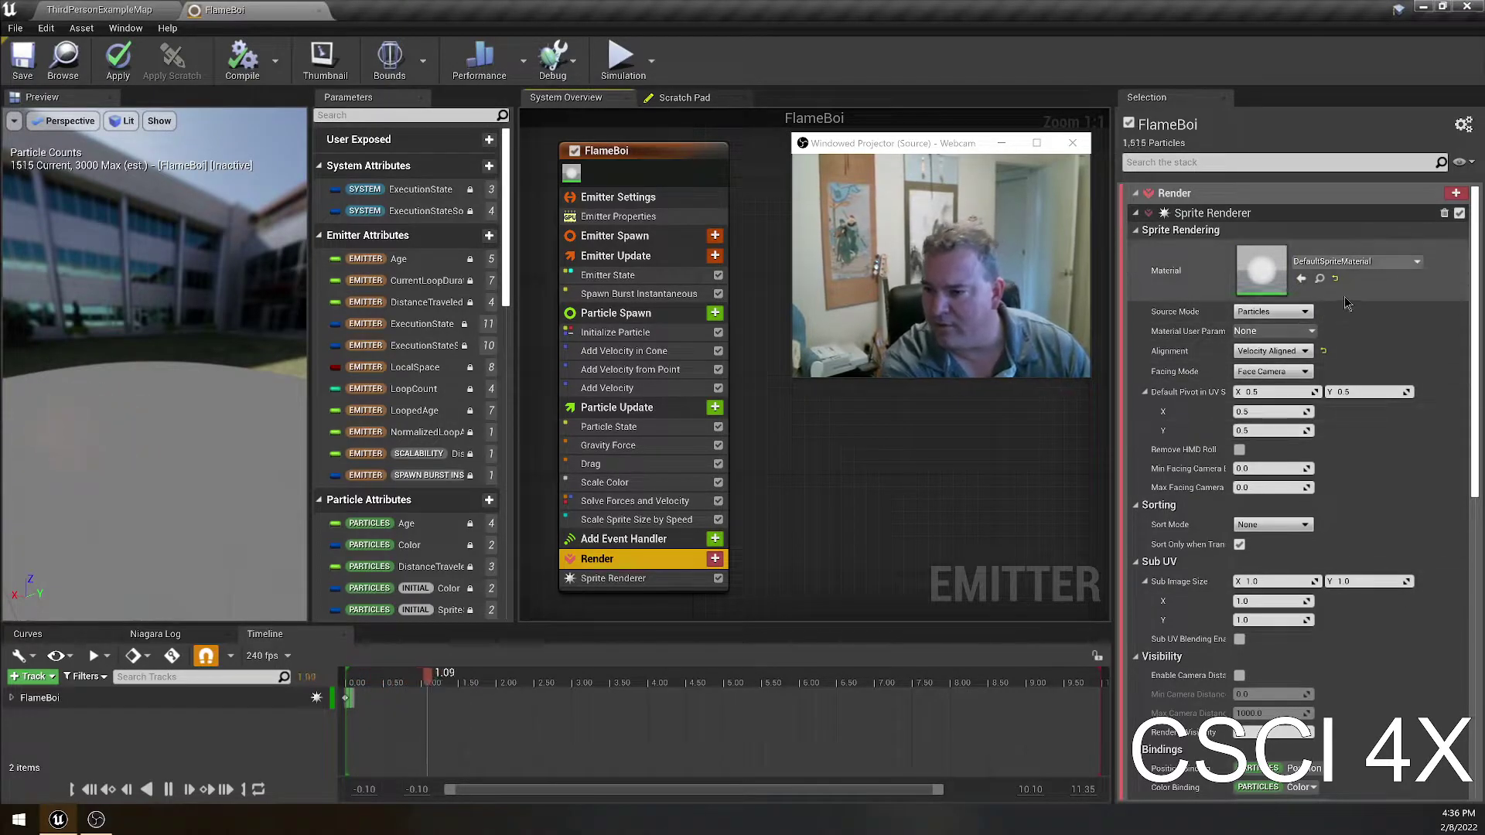
click(1306, 352)
click(1273, 374)
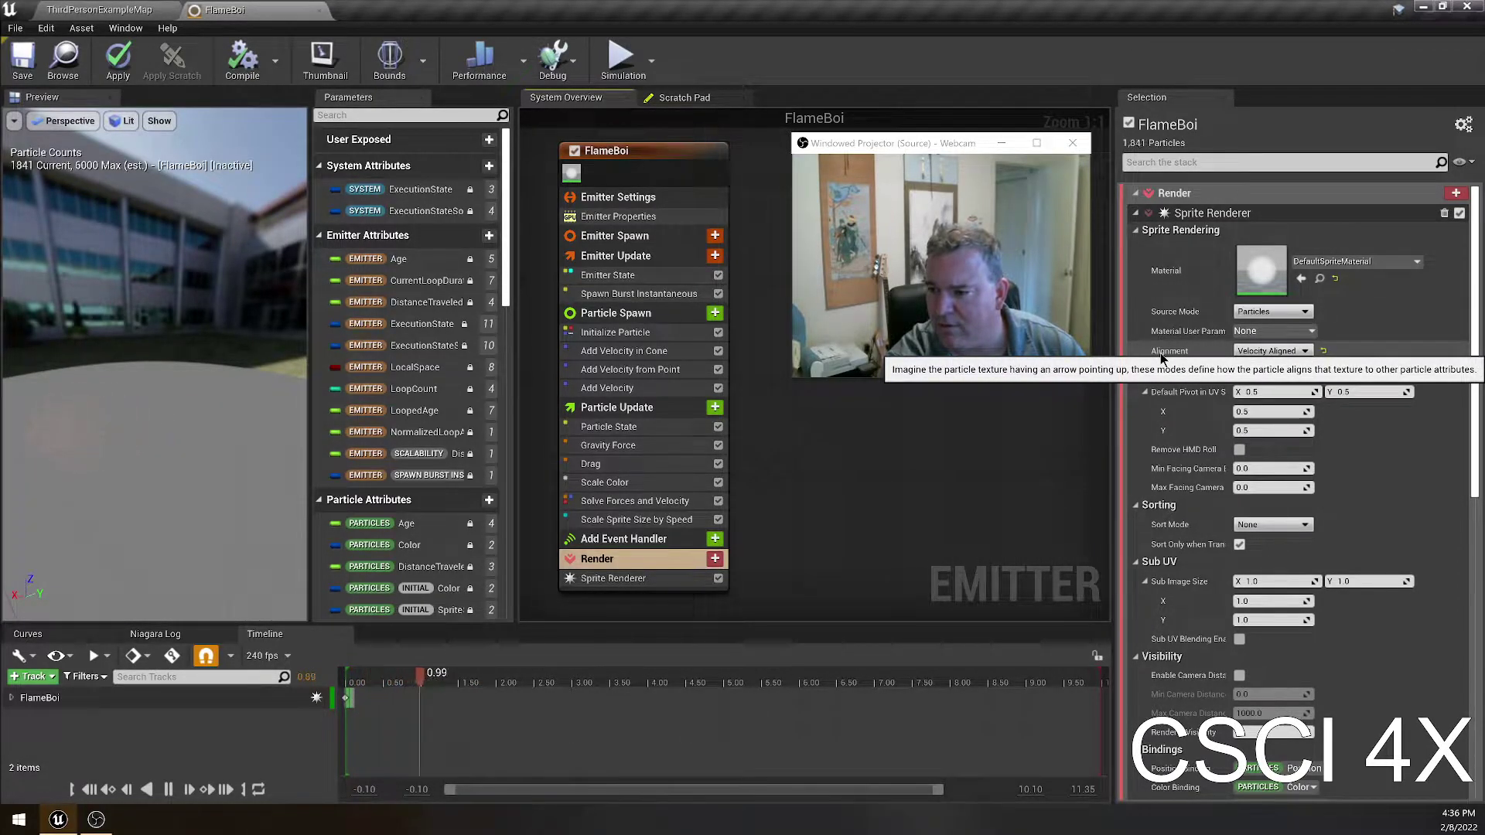
scroll(1391, 345, down, 3)
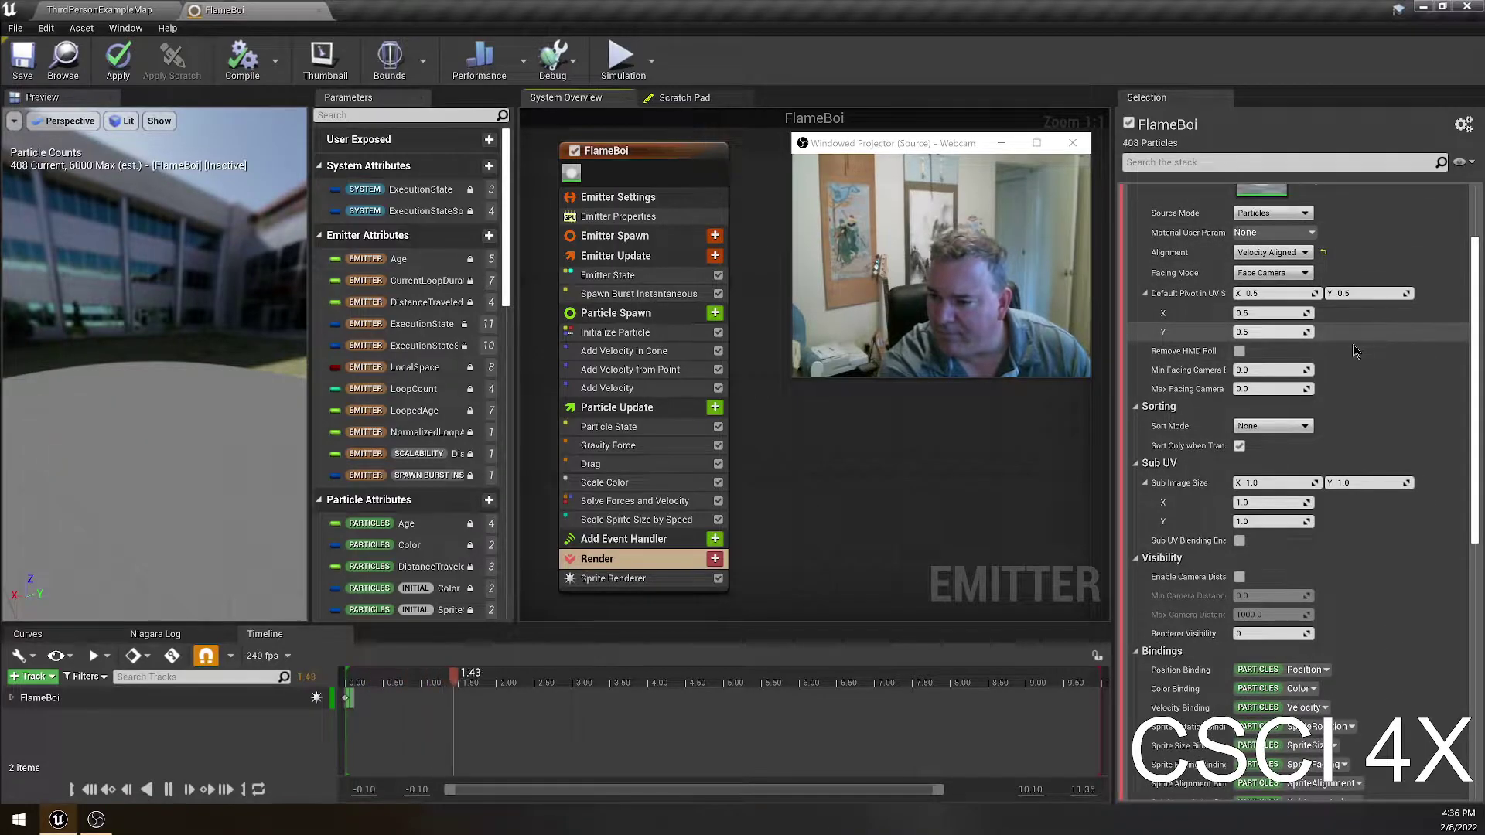
scroll(1404, 371, down, 2)
scroll(1404, 371, down, 6)
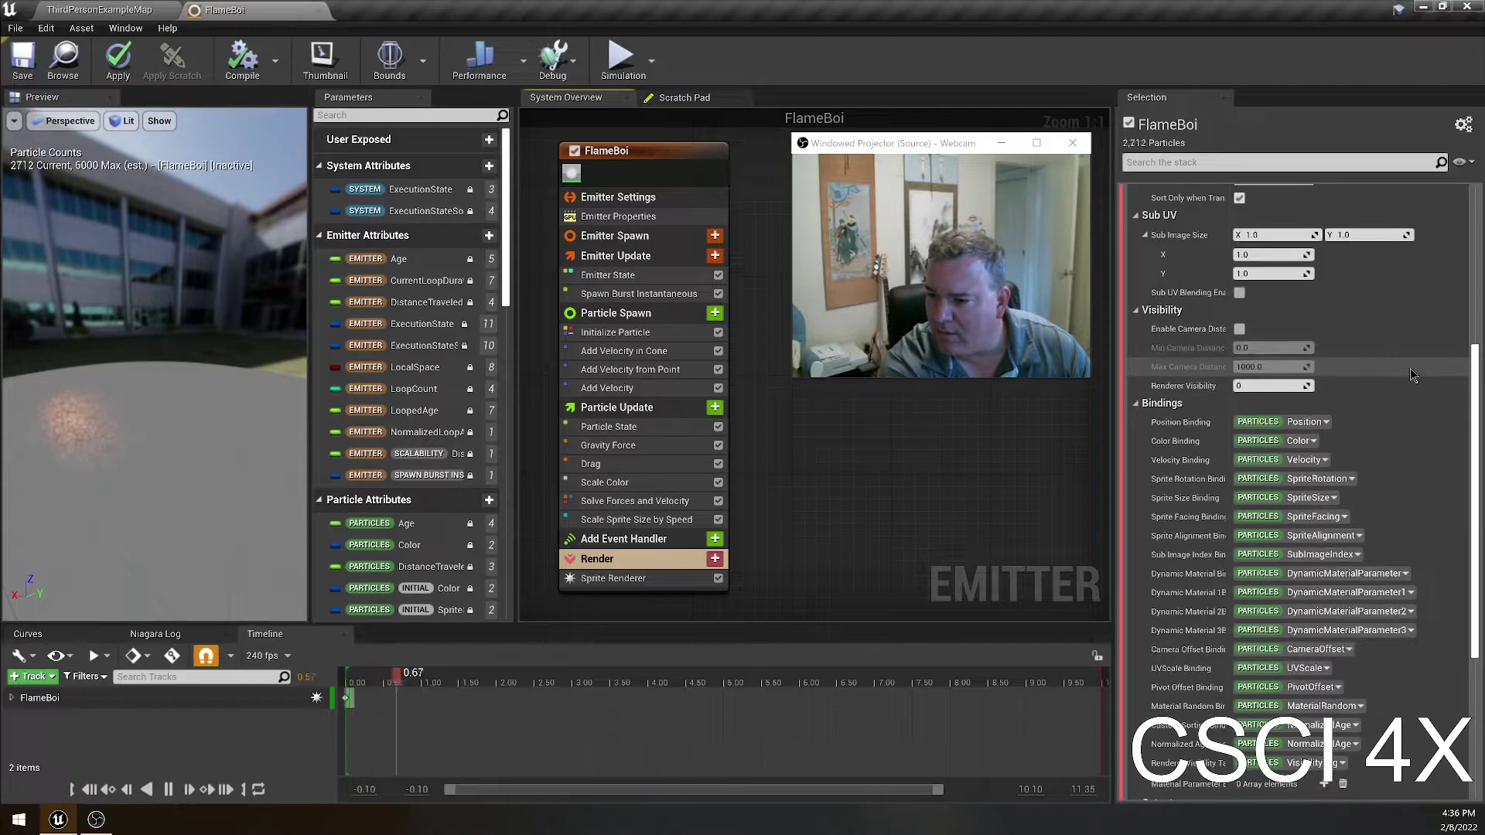
scroll(1409, 369, down, 10)
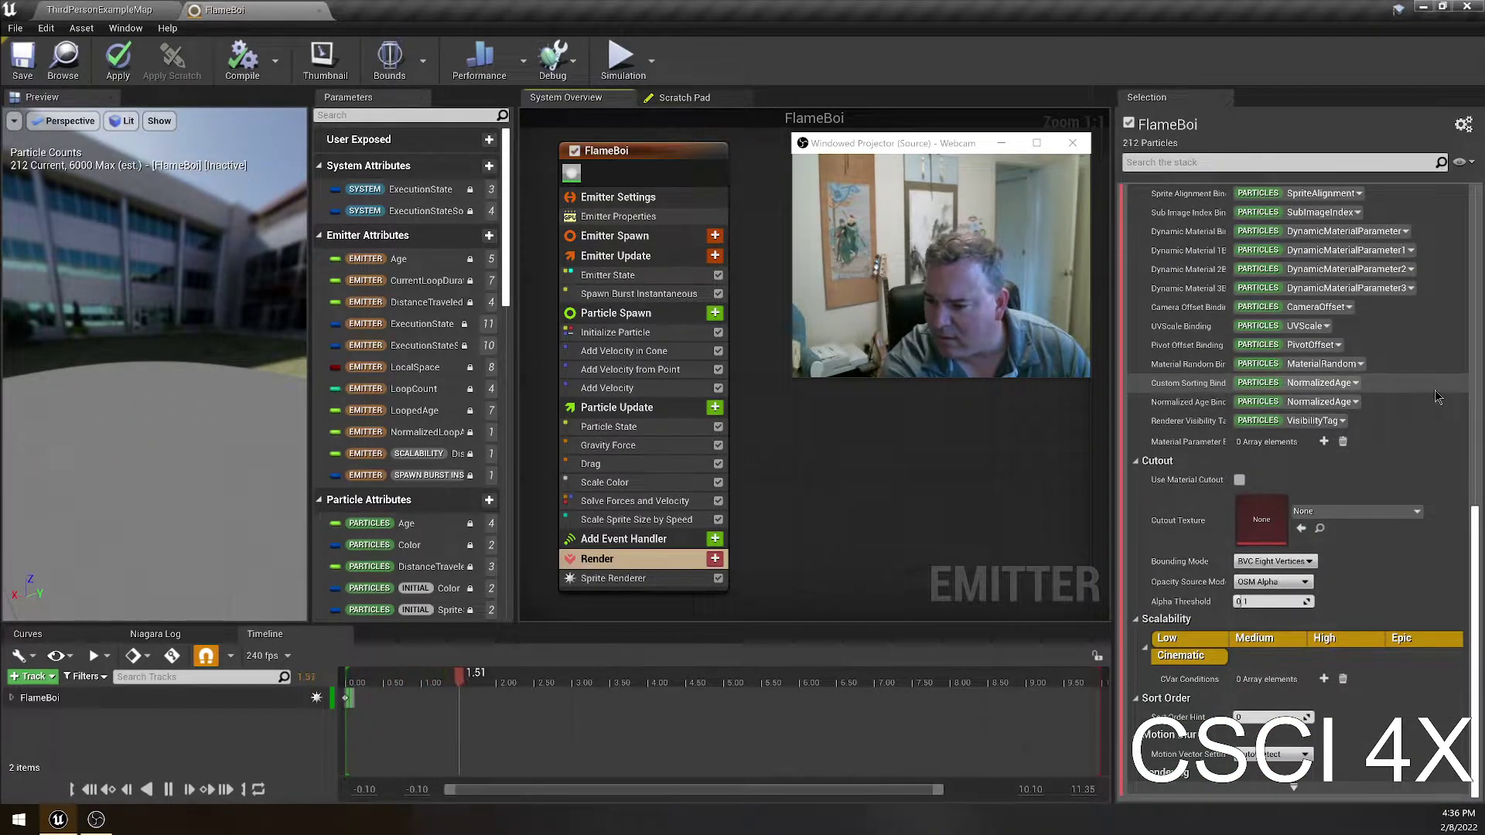
- Select the Sprite Renderer module, save the FlameBoi emitter and close its editor
click(641, 582)
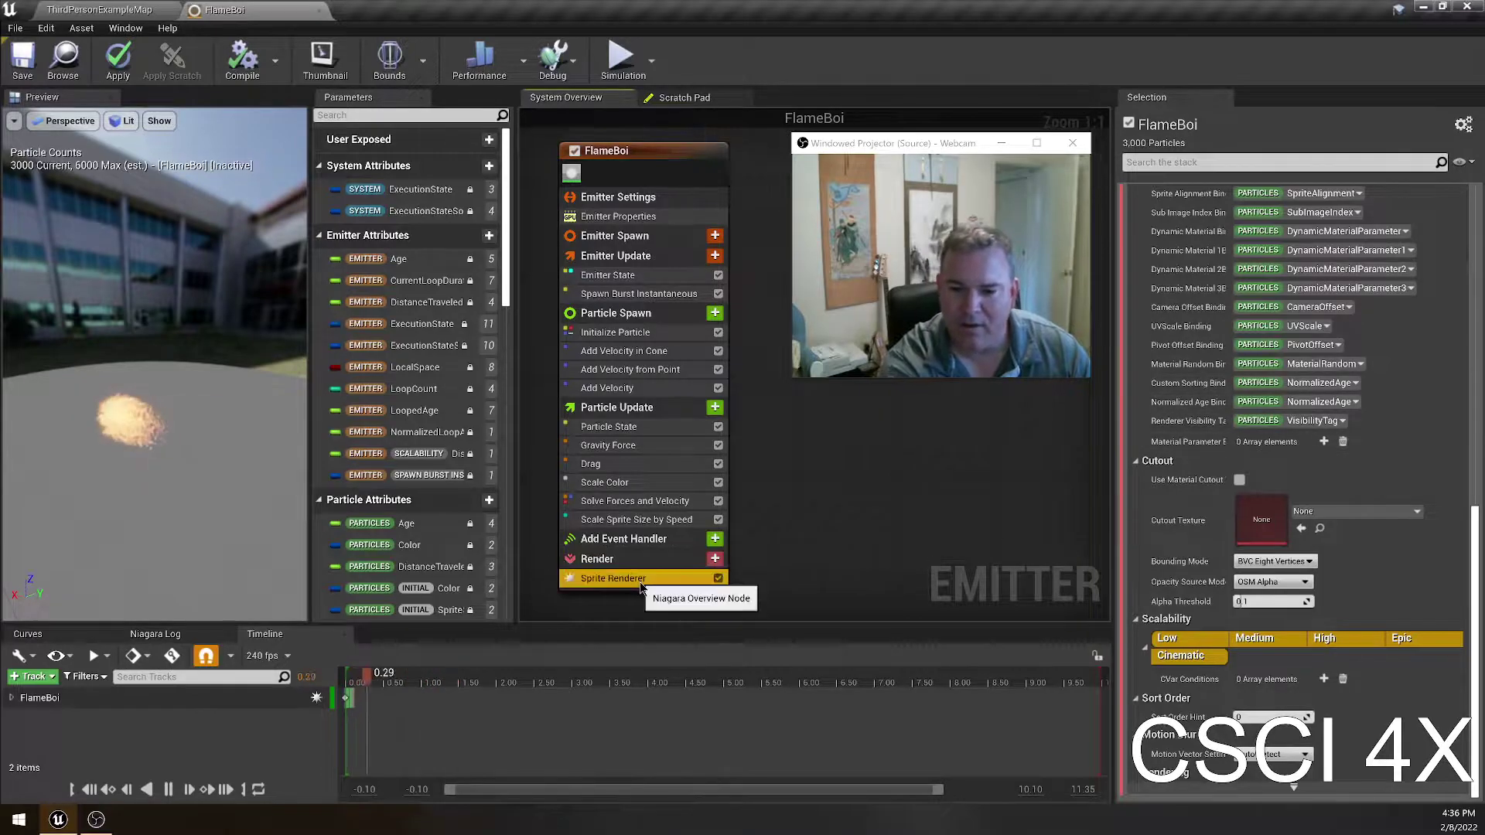
scroll(639, 518, down, 6)
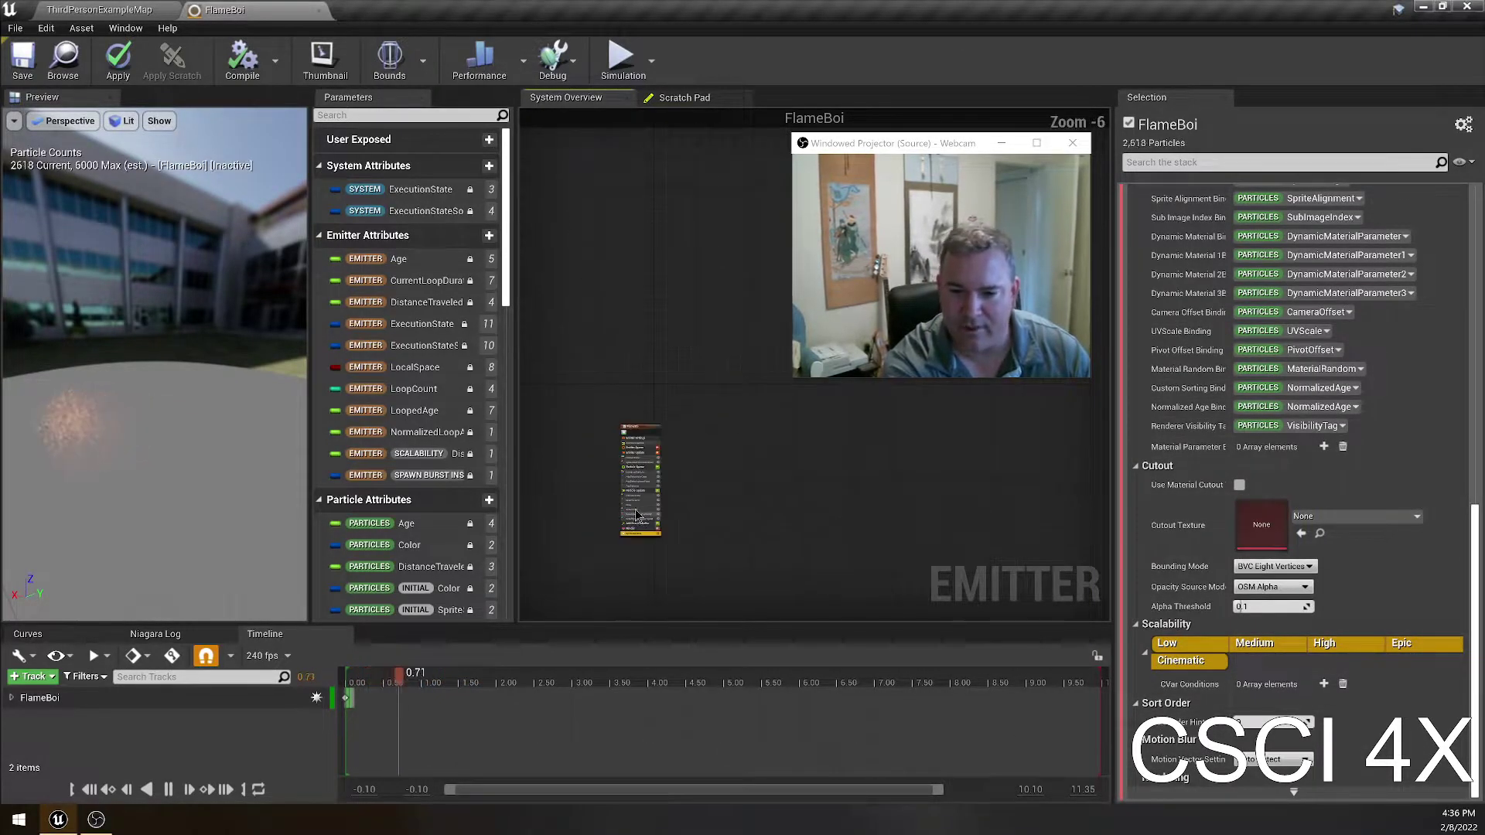
scroll(639, 518, up, 4)
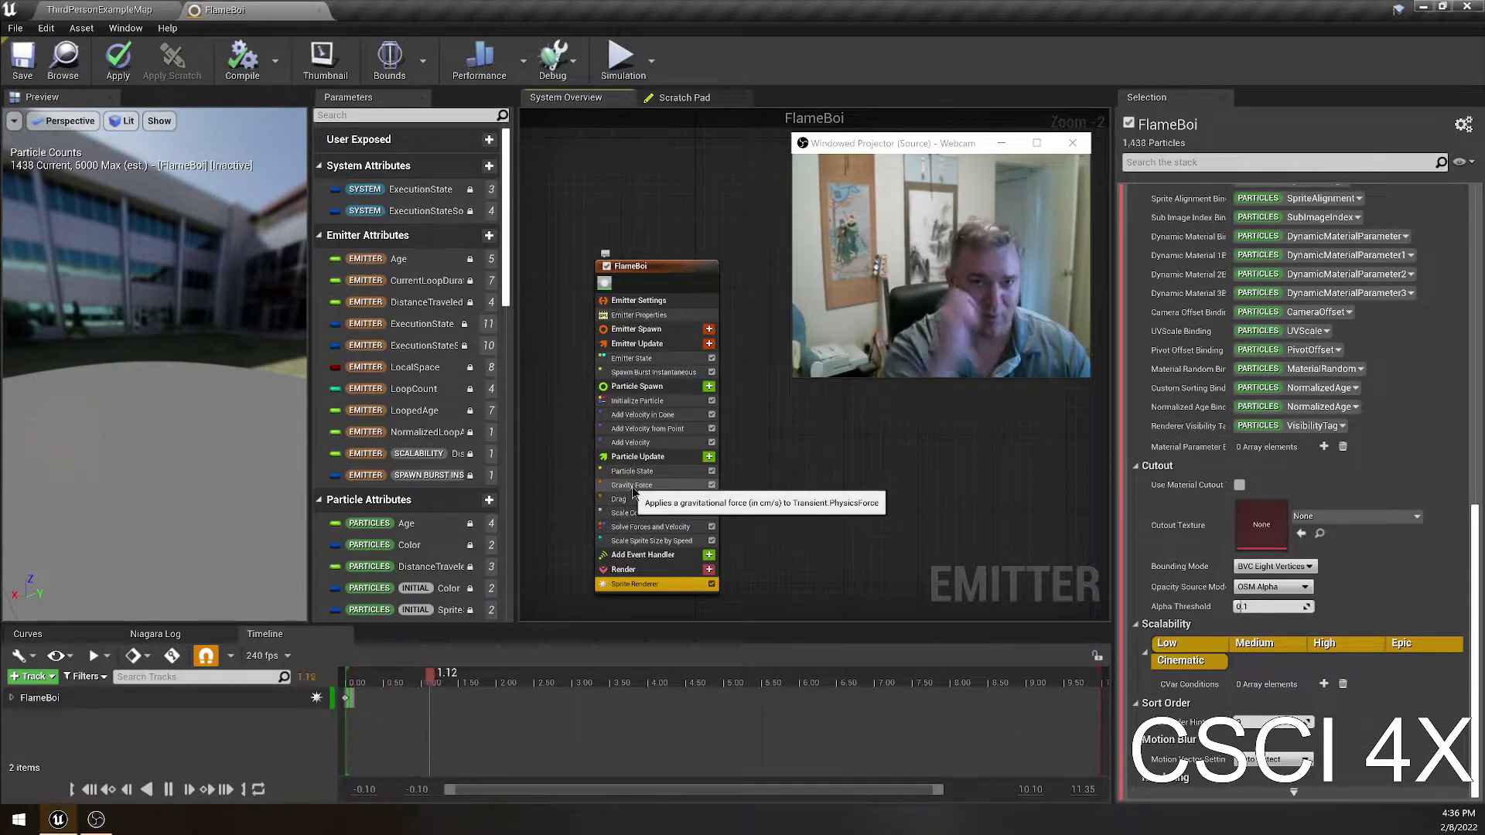
click(29, 65)
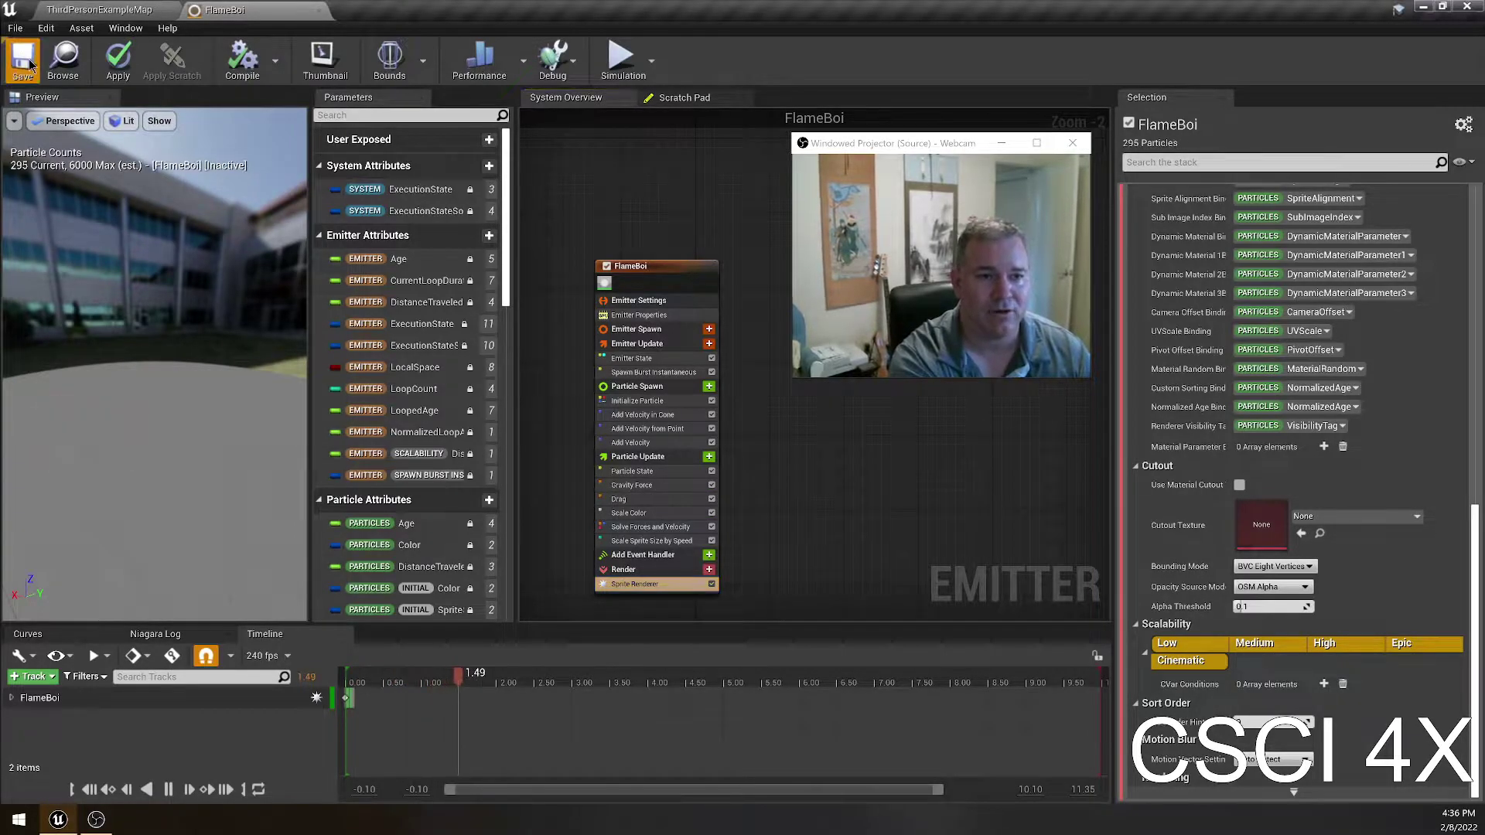
click(319, 11)
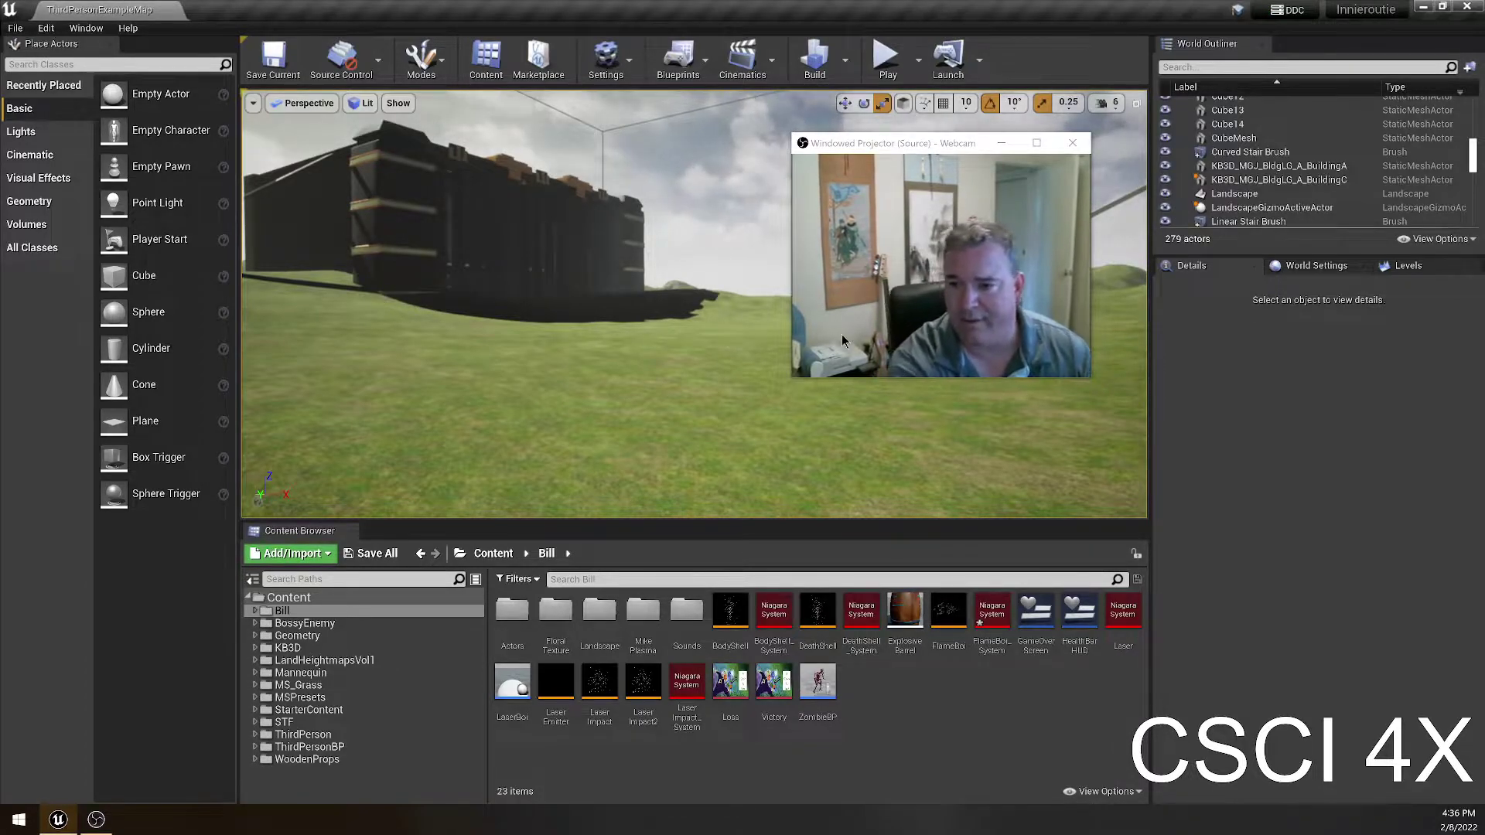
- Play-test the level by running the character around and firing the flame and laser weapons, then end the play session
drag(908, 143, 1283, 325)
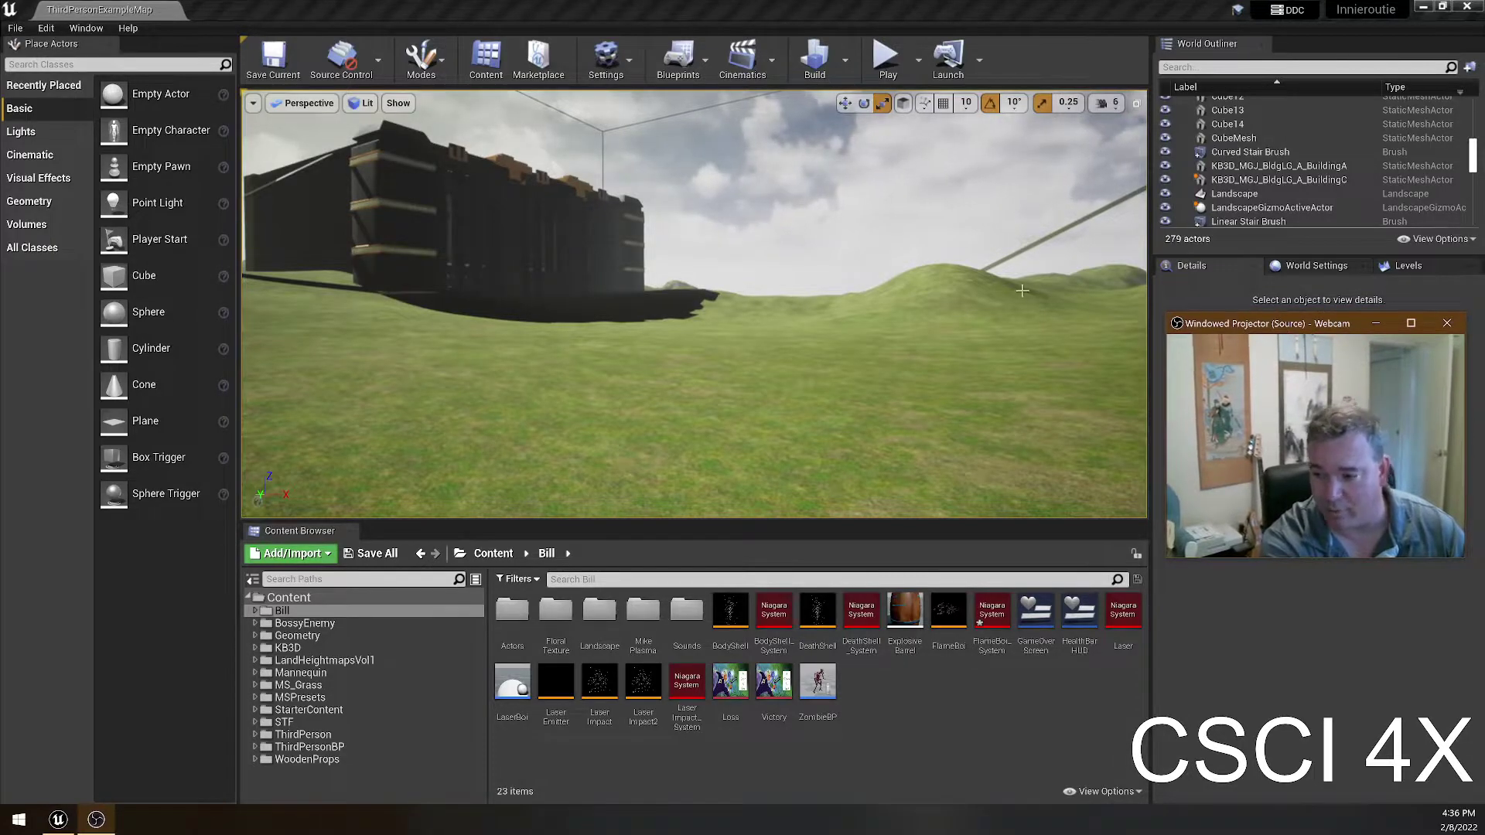
click(891, 54)
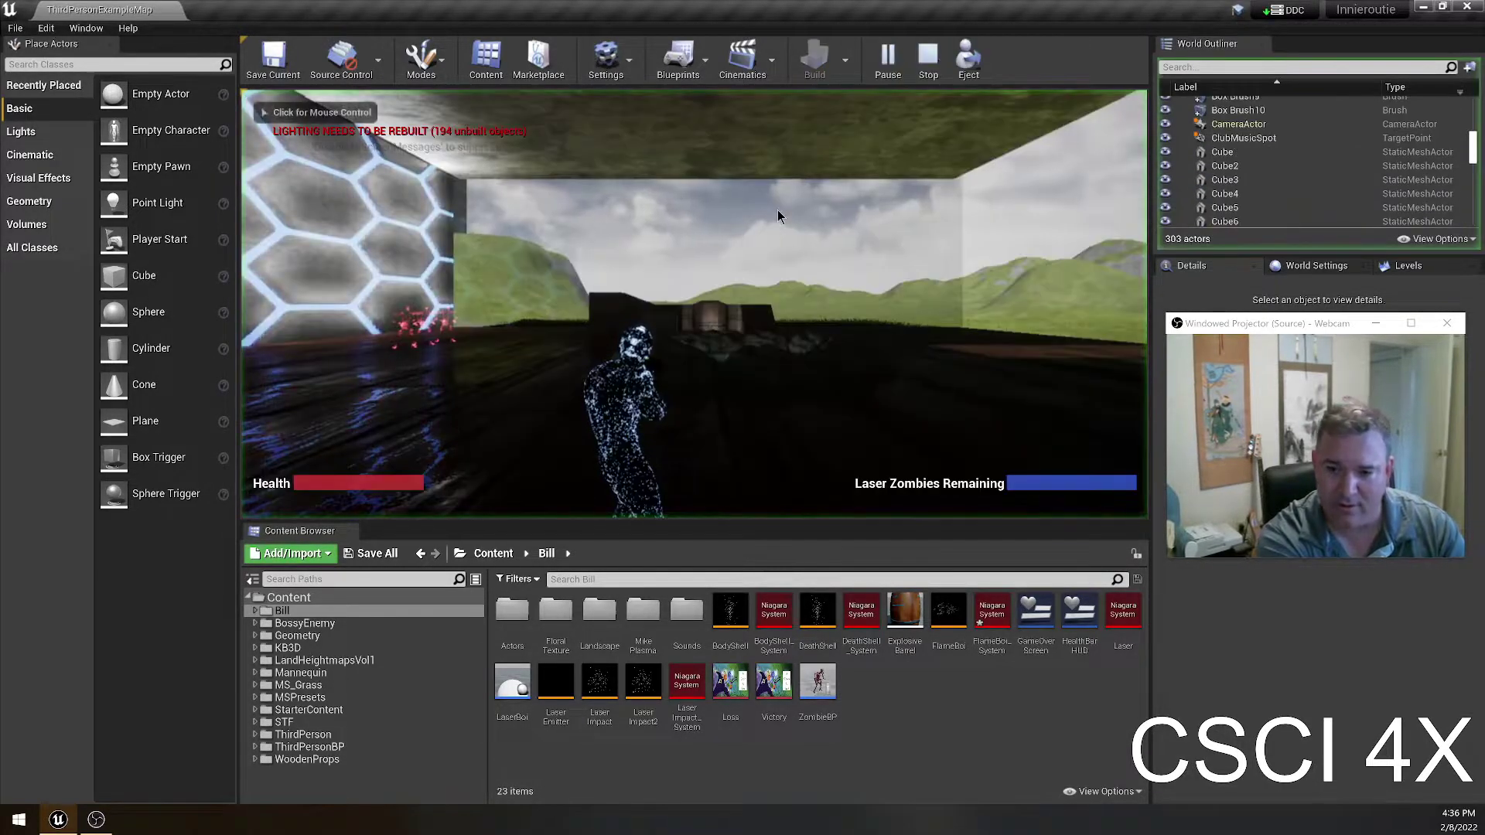
key(w)
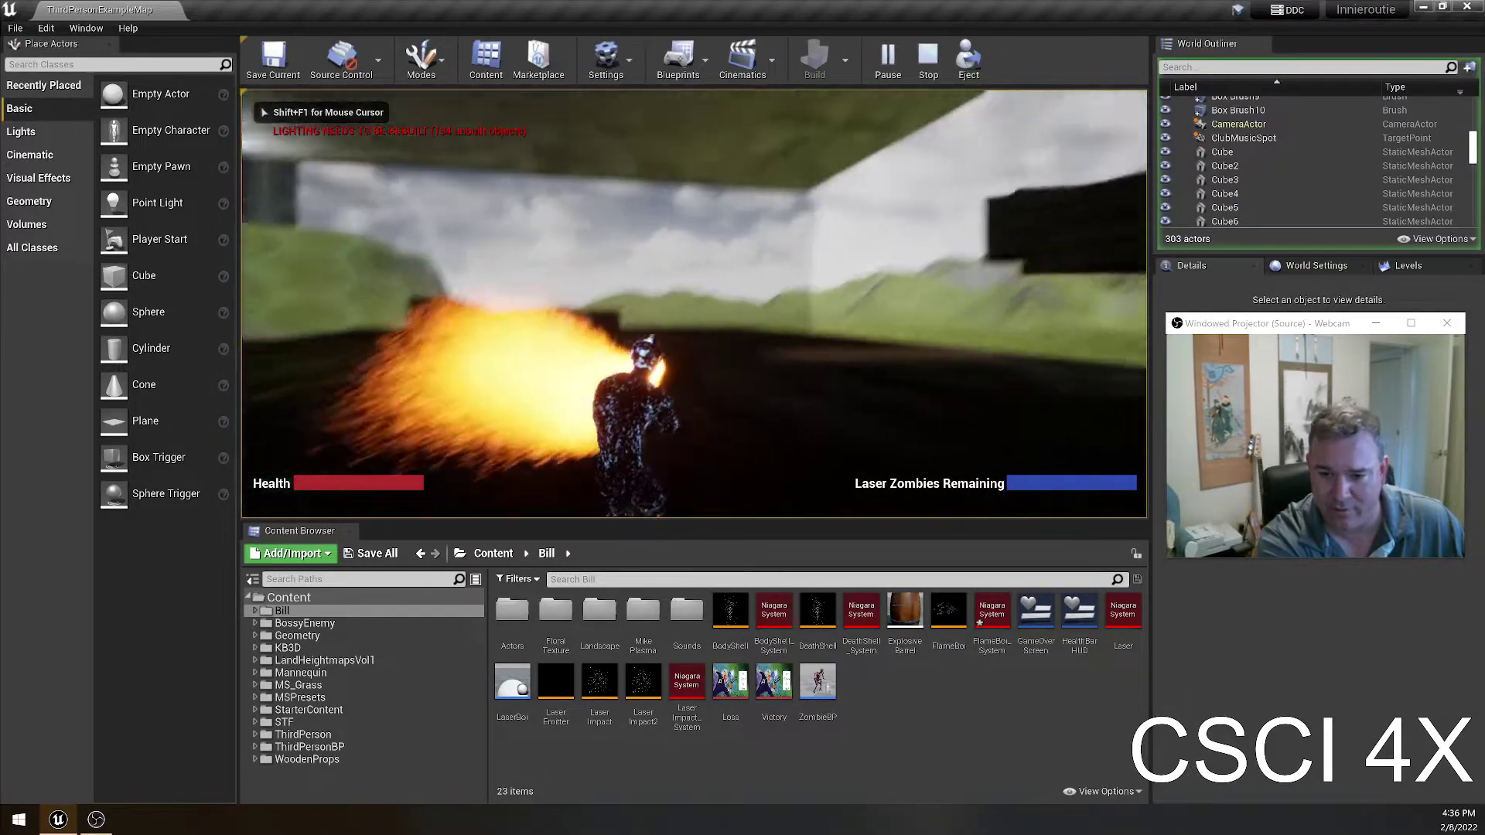
key(w)
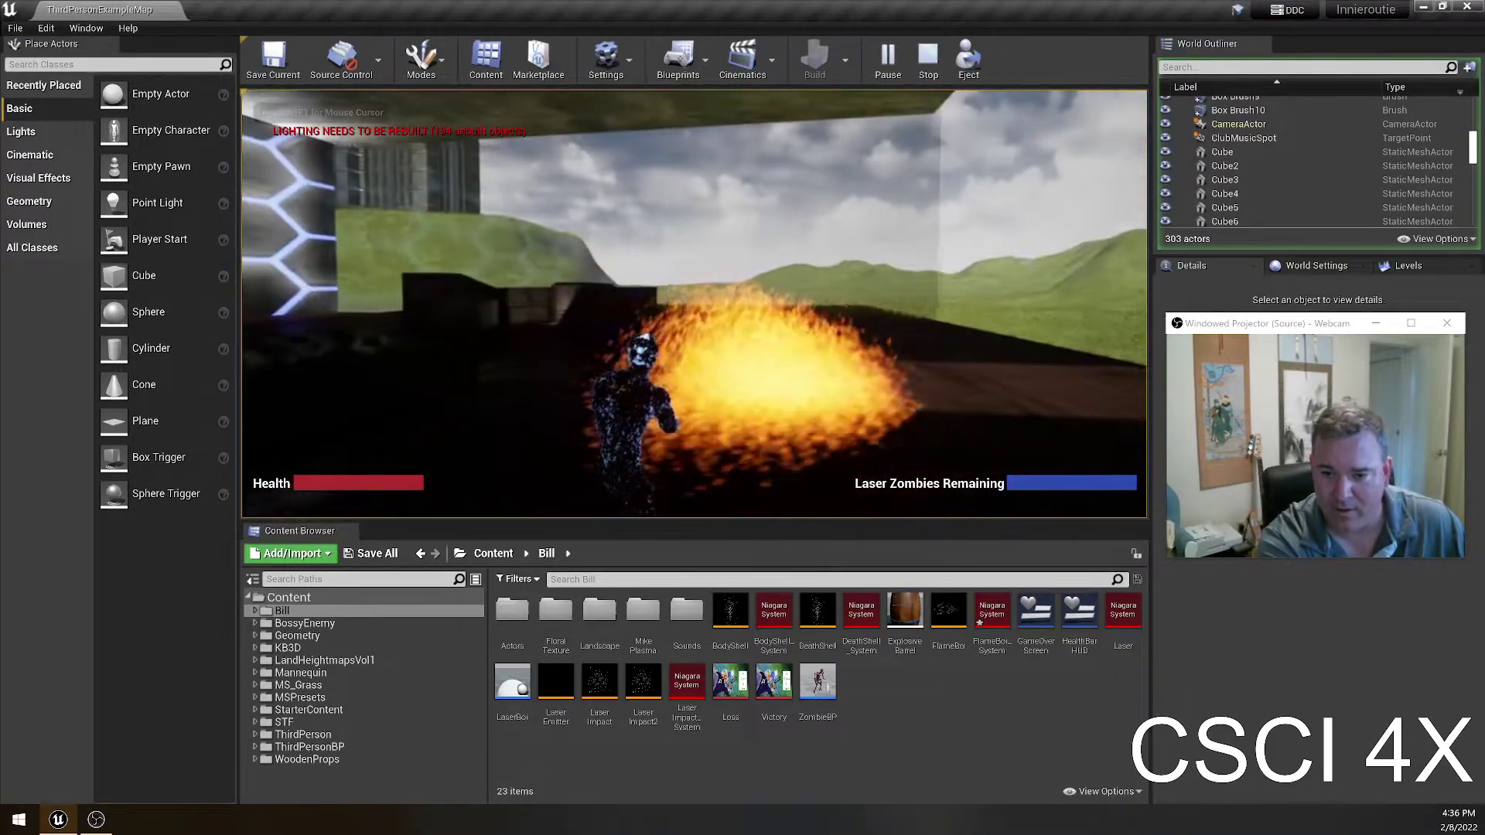
key(w)
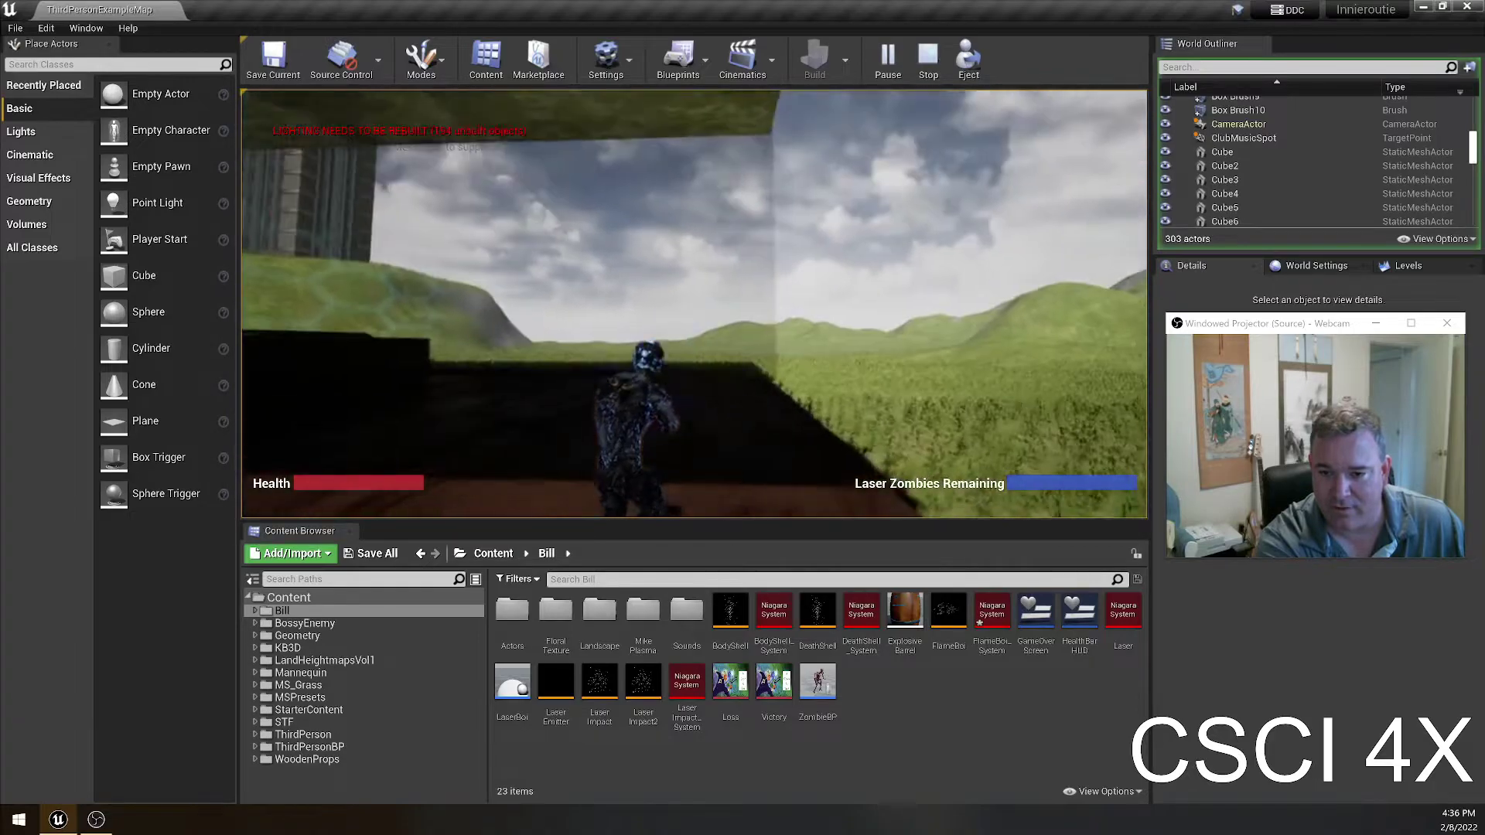
key(w)
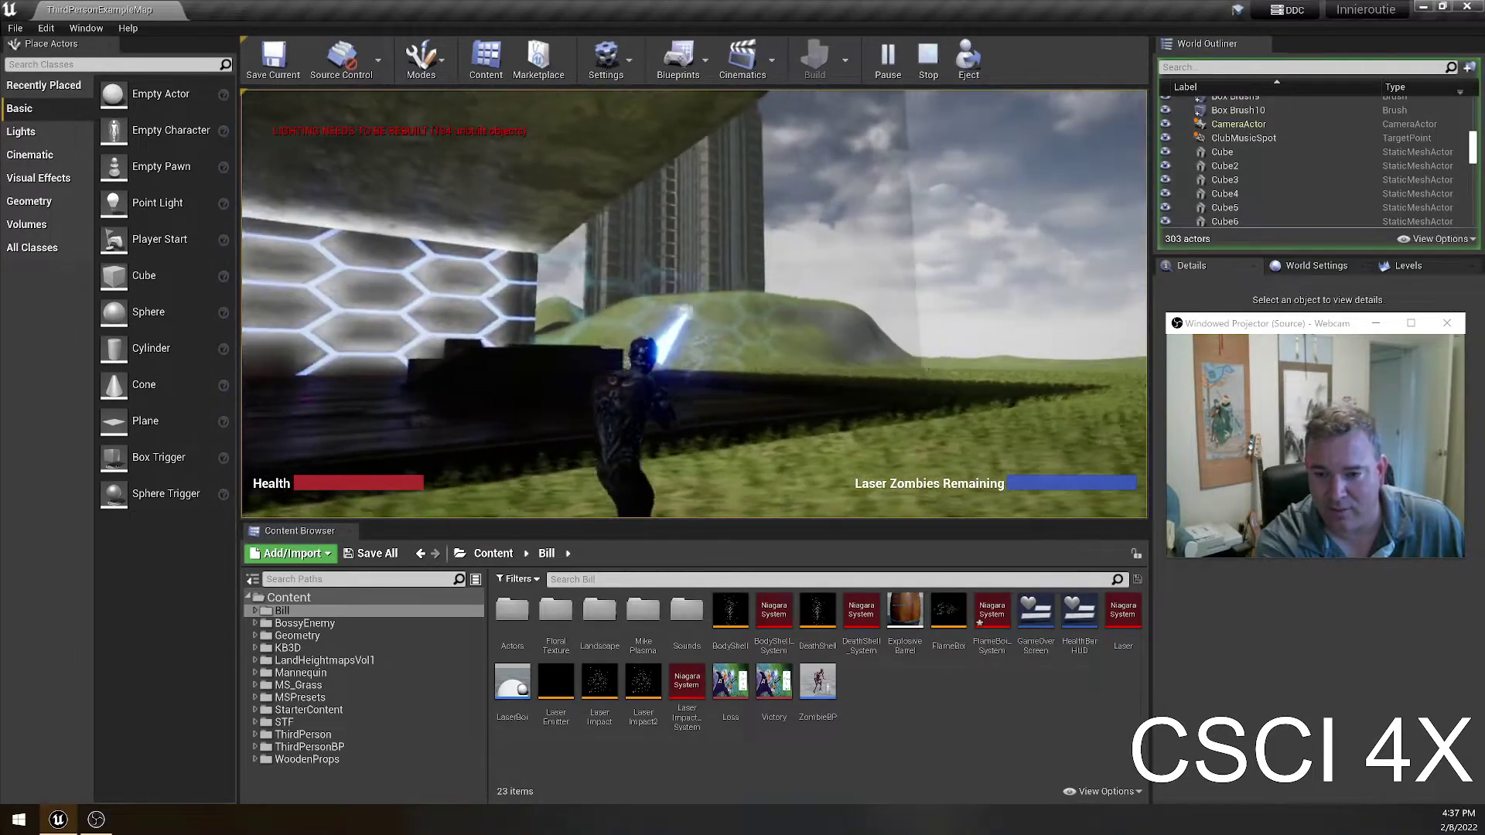
key(w)
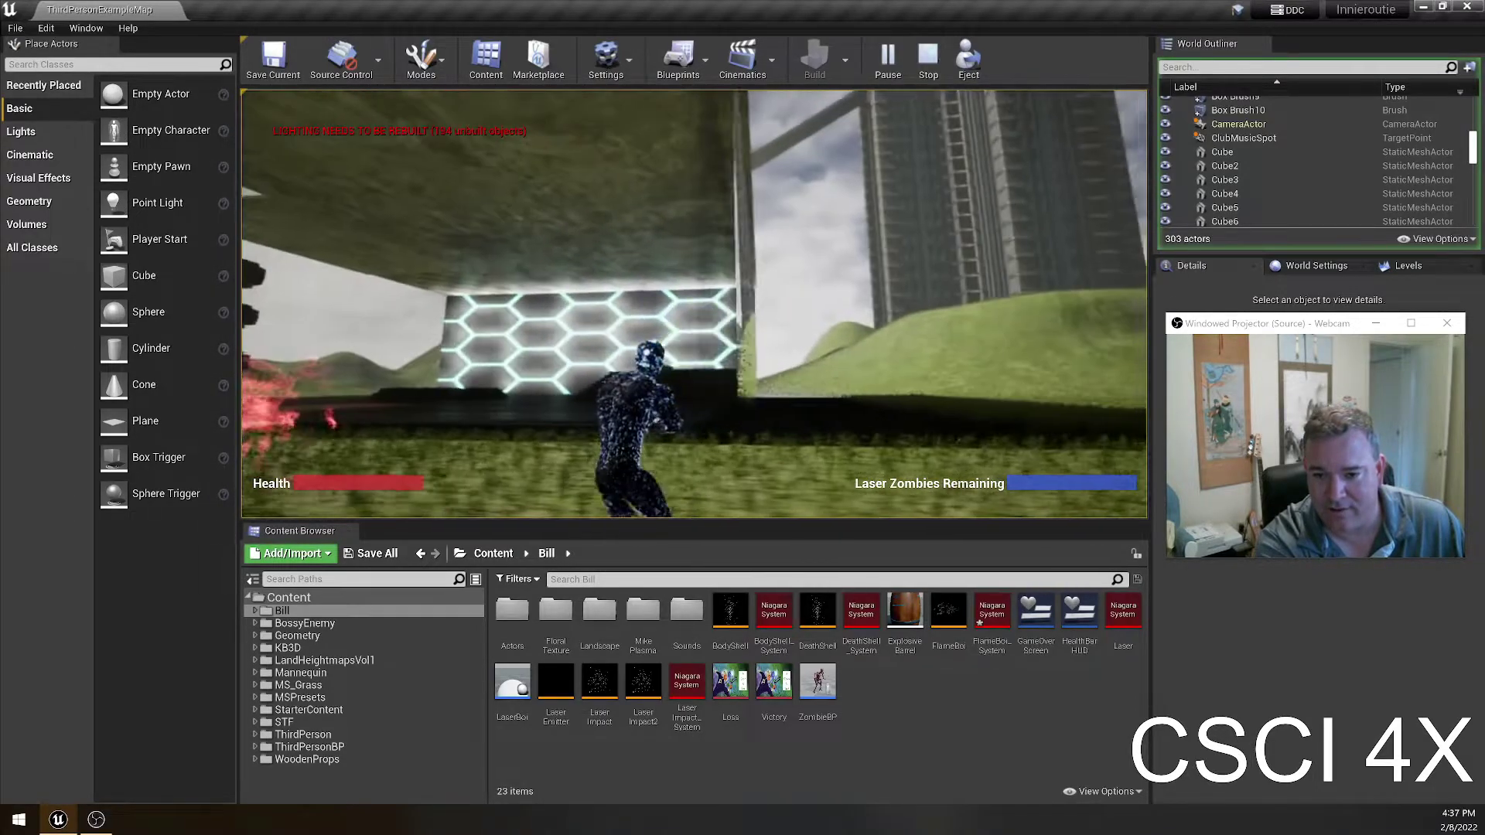
key(w)
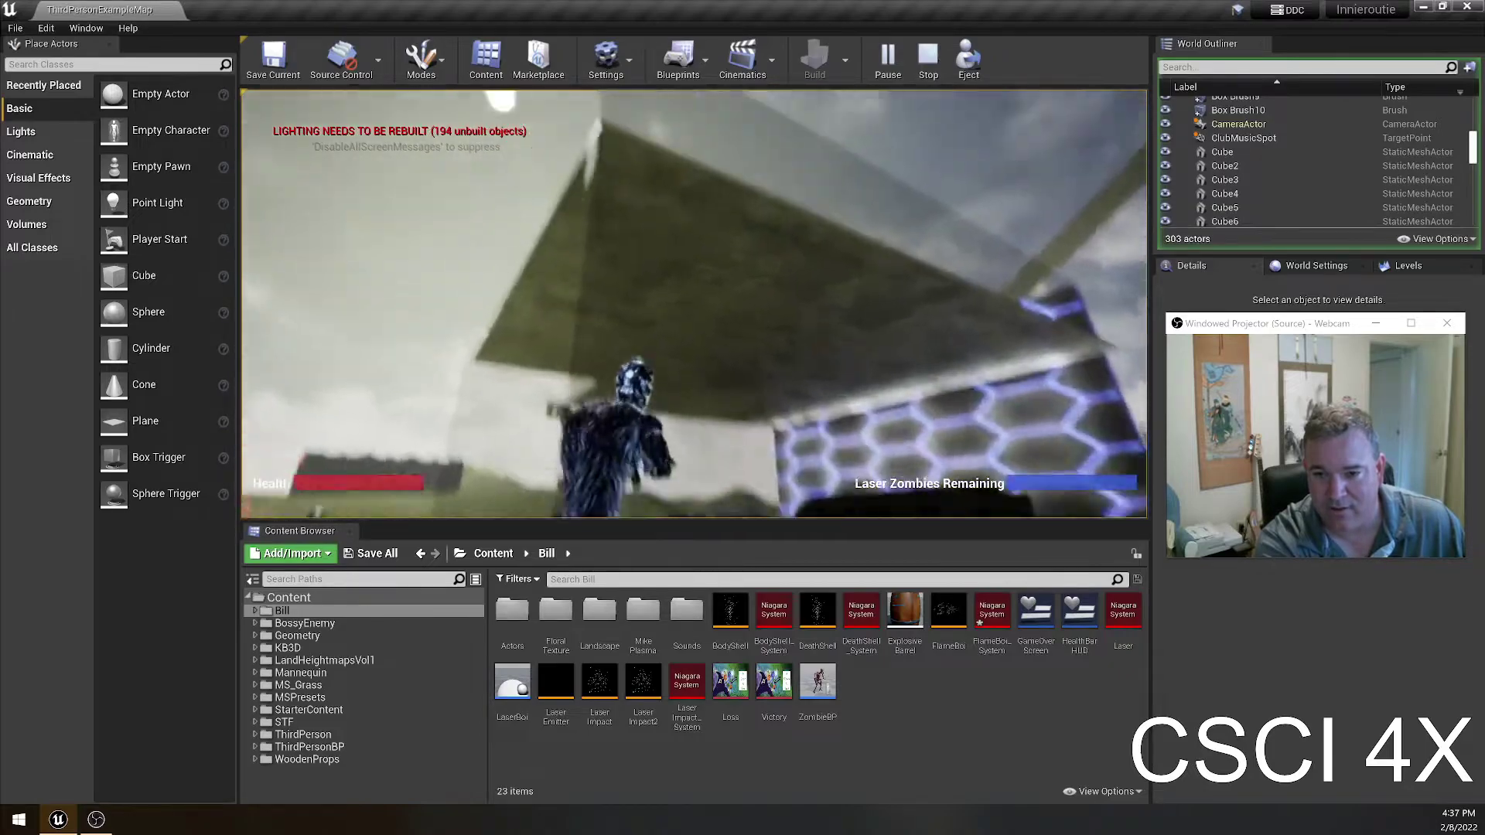
click(694, 304)
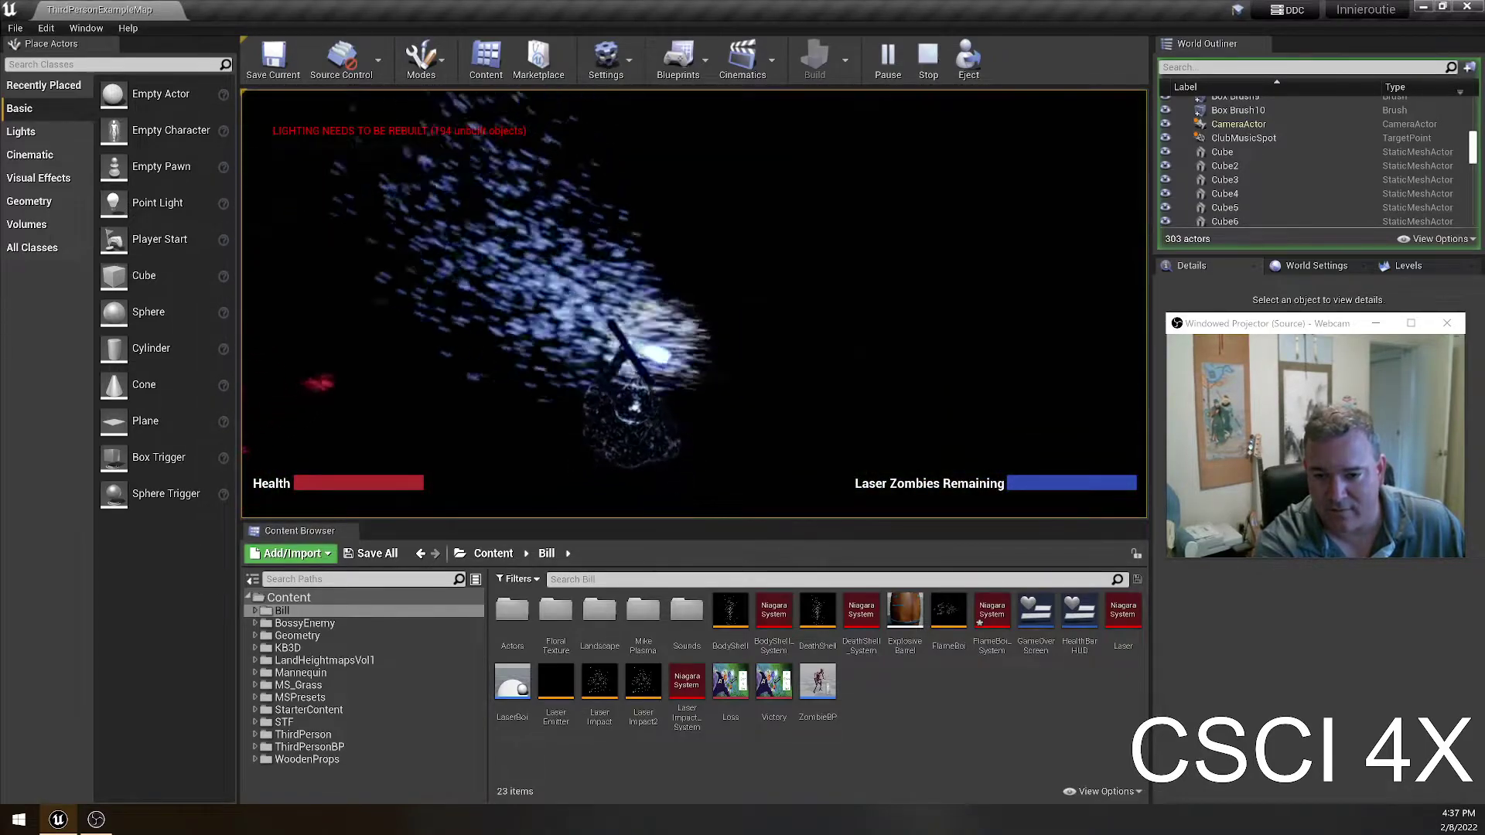
click(694, 304)
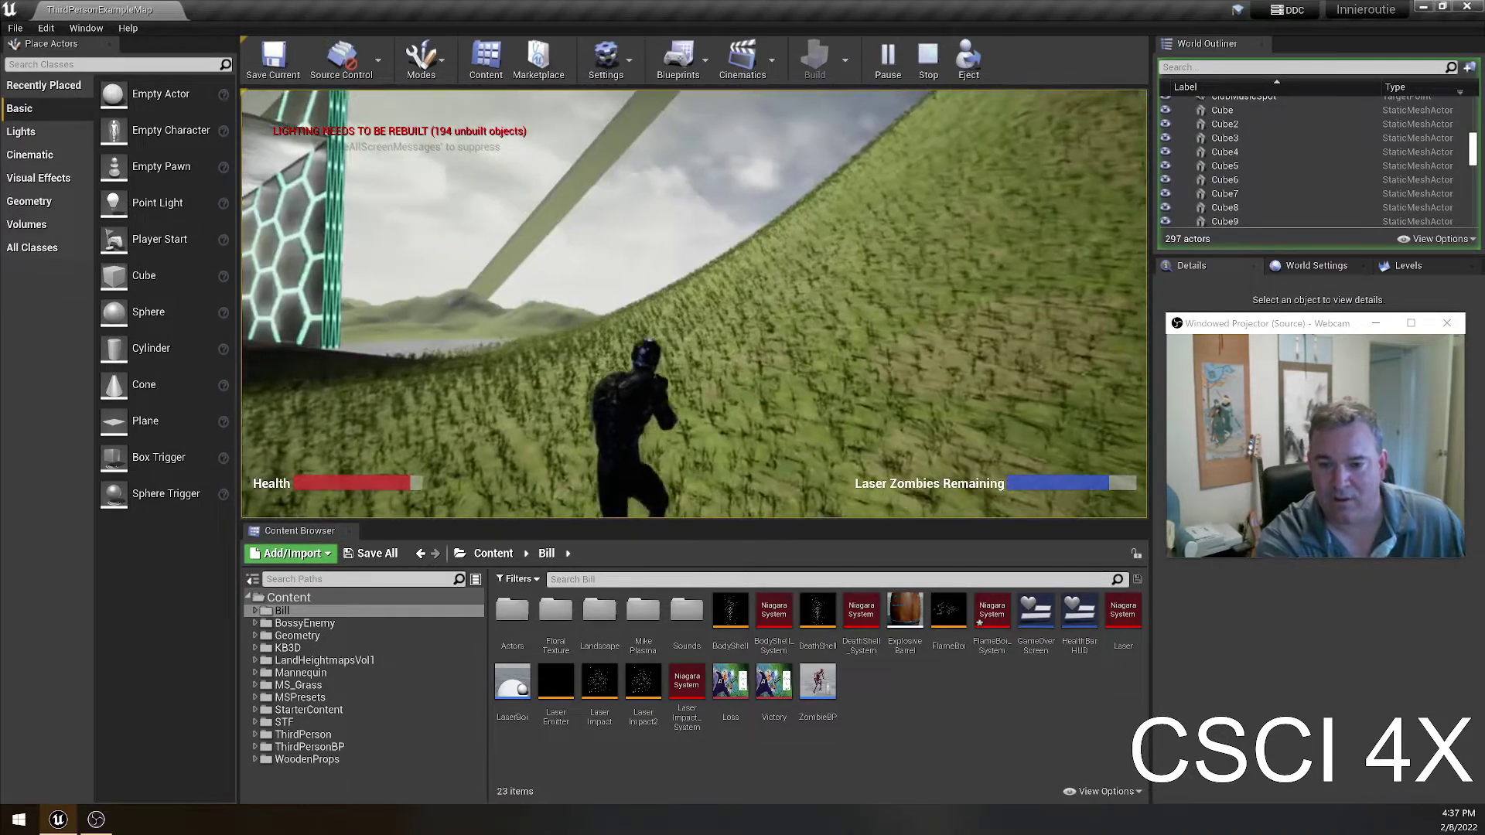
key(Escape)
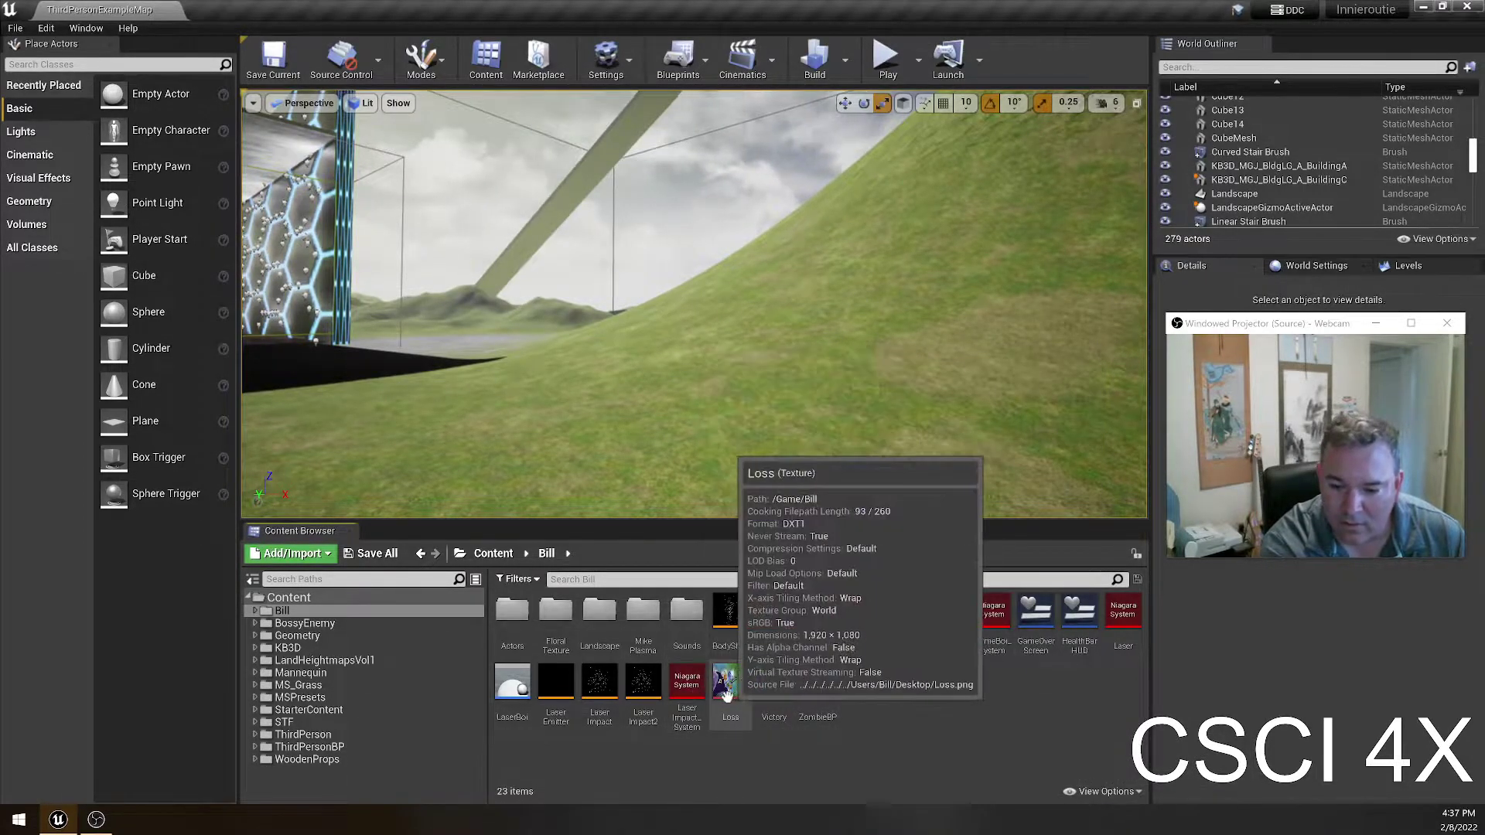
- Open the ThirdPersonCharacter blueprint from the ThirdPersonBP Blueprints folder
click(298, 736)
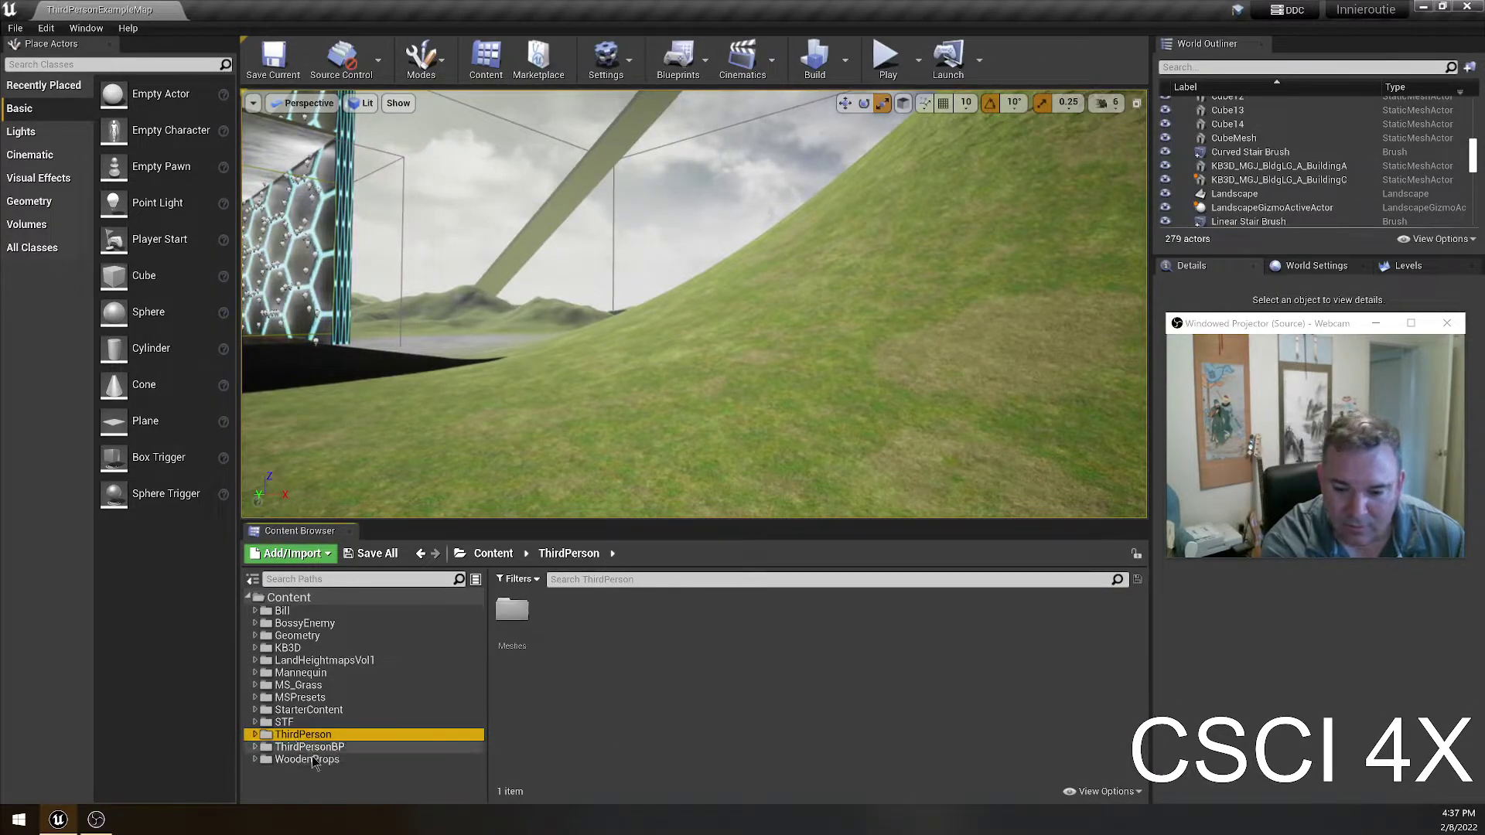
click(303, 748)
double_click(497, 642)
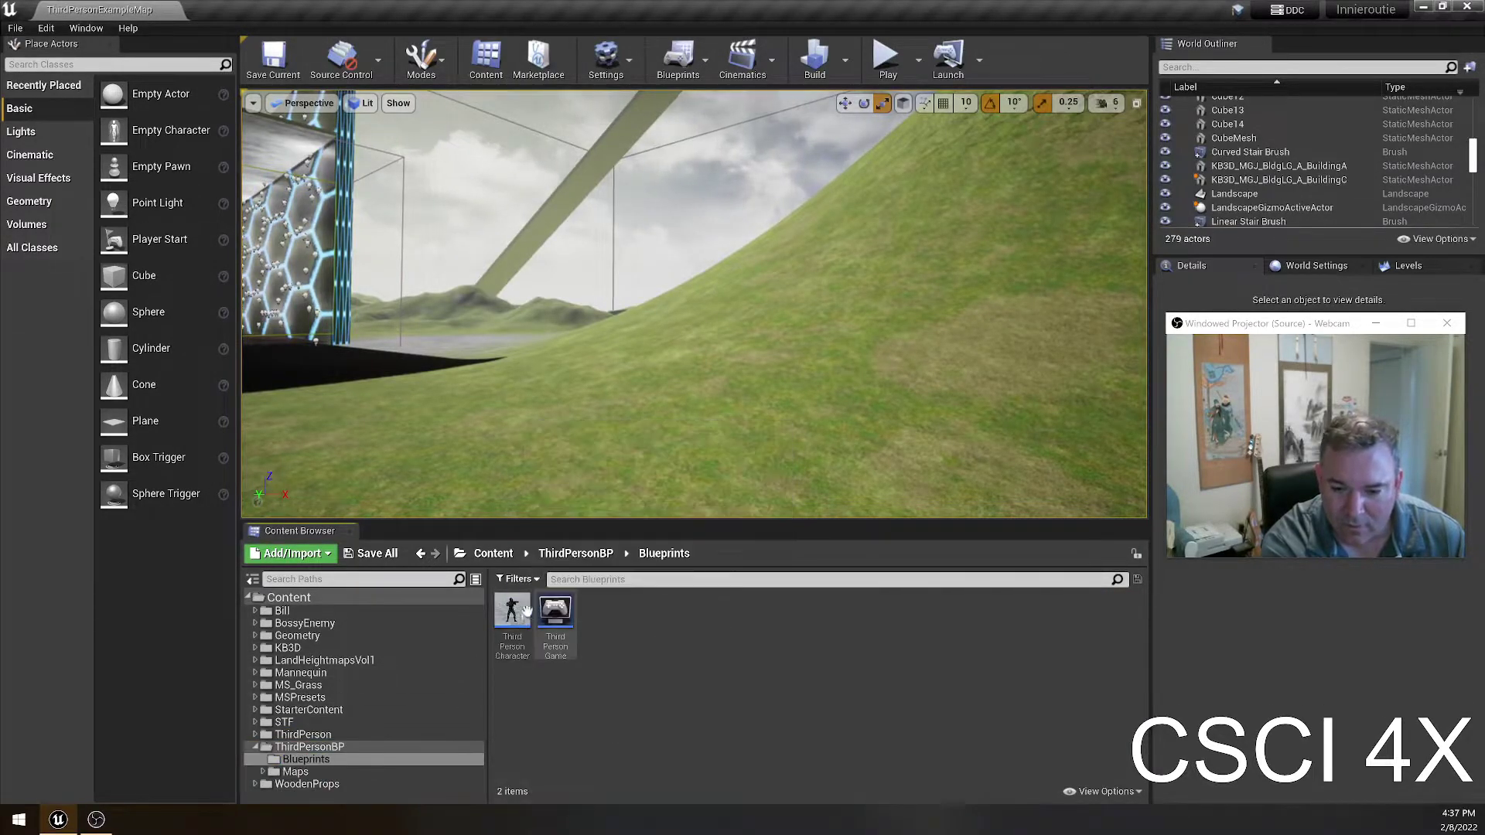
double_click(512, 619)
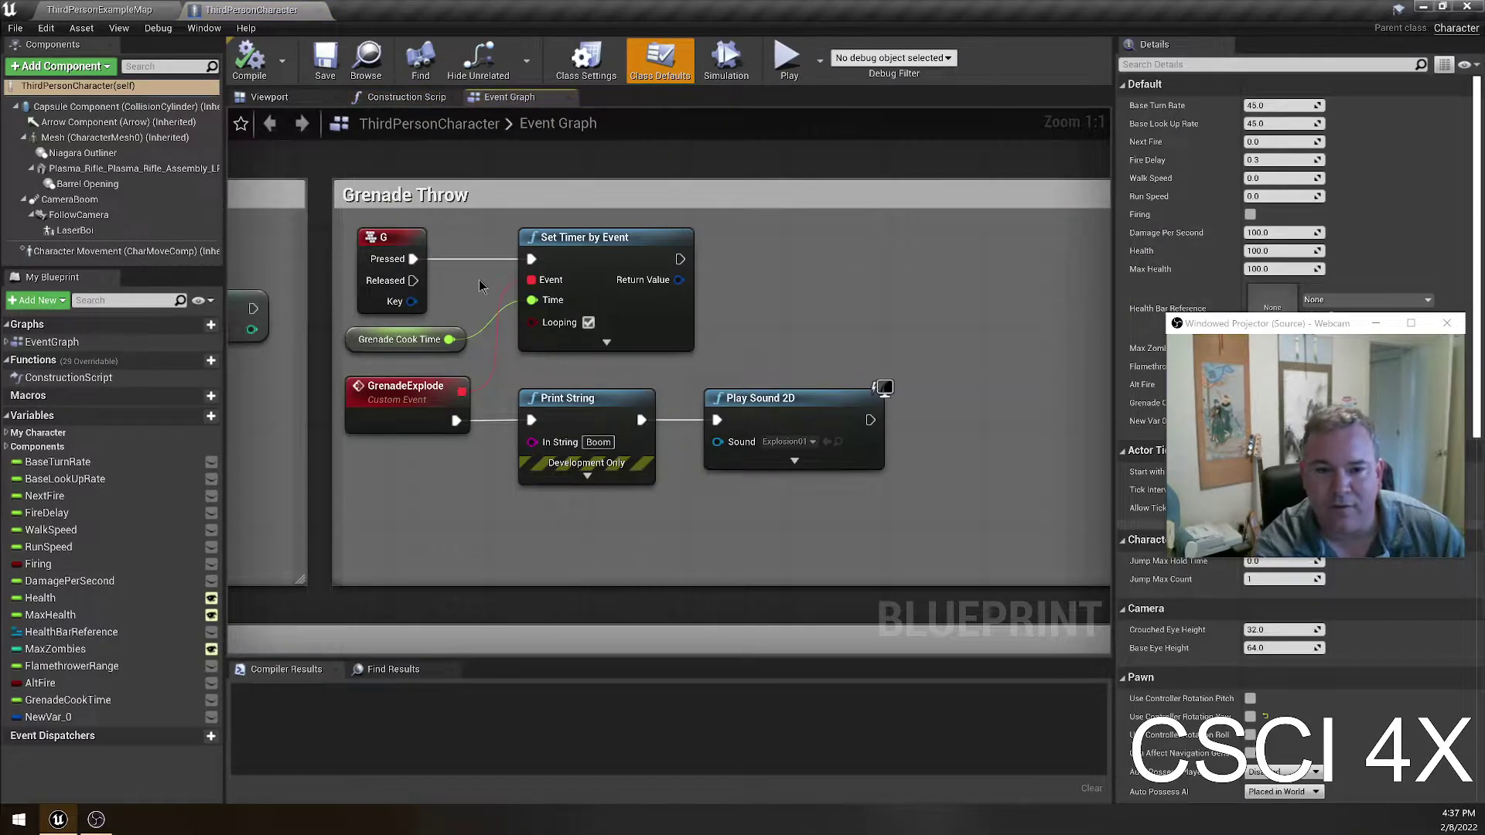
- Group the Event AnyDamage node chain in a comment titled "Damage Handling System"
scroll(728, 393, down, 3)
right_drag(748, 382, 957, 149)
right_drag(883, 547, 248, 232)
scroll(442, 378, down, 1)
scroll(441, 378, down, 1)
drag(280, 355, 919, 492)
key(c)
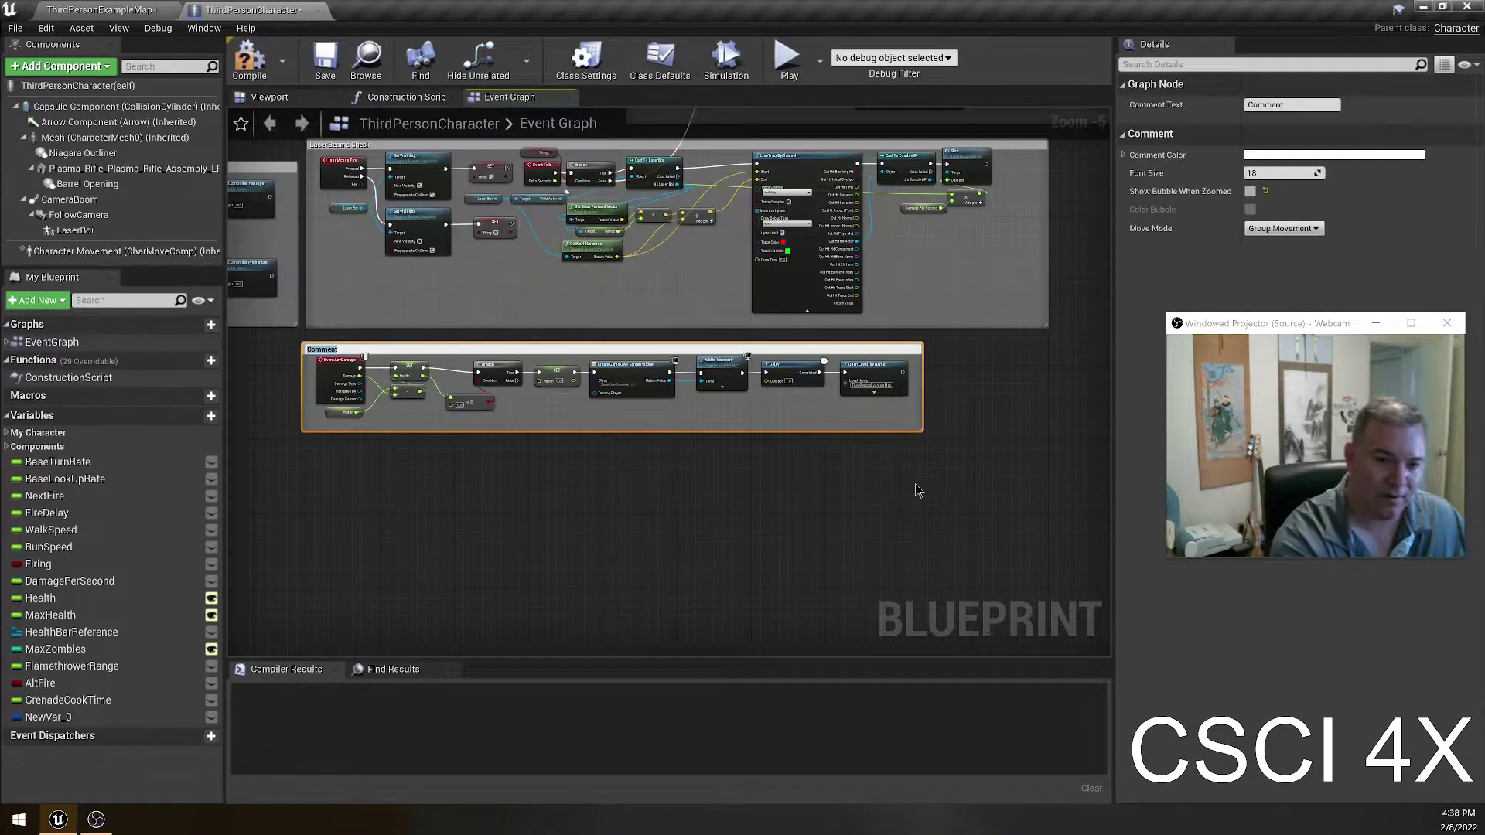
text(Damage Handling System)
key(Return)
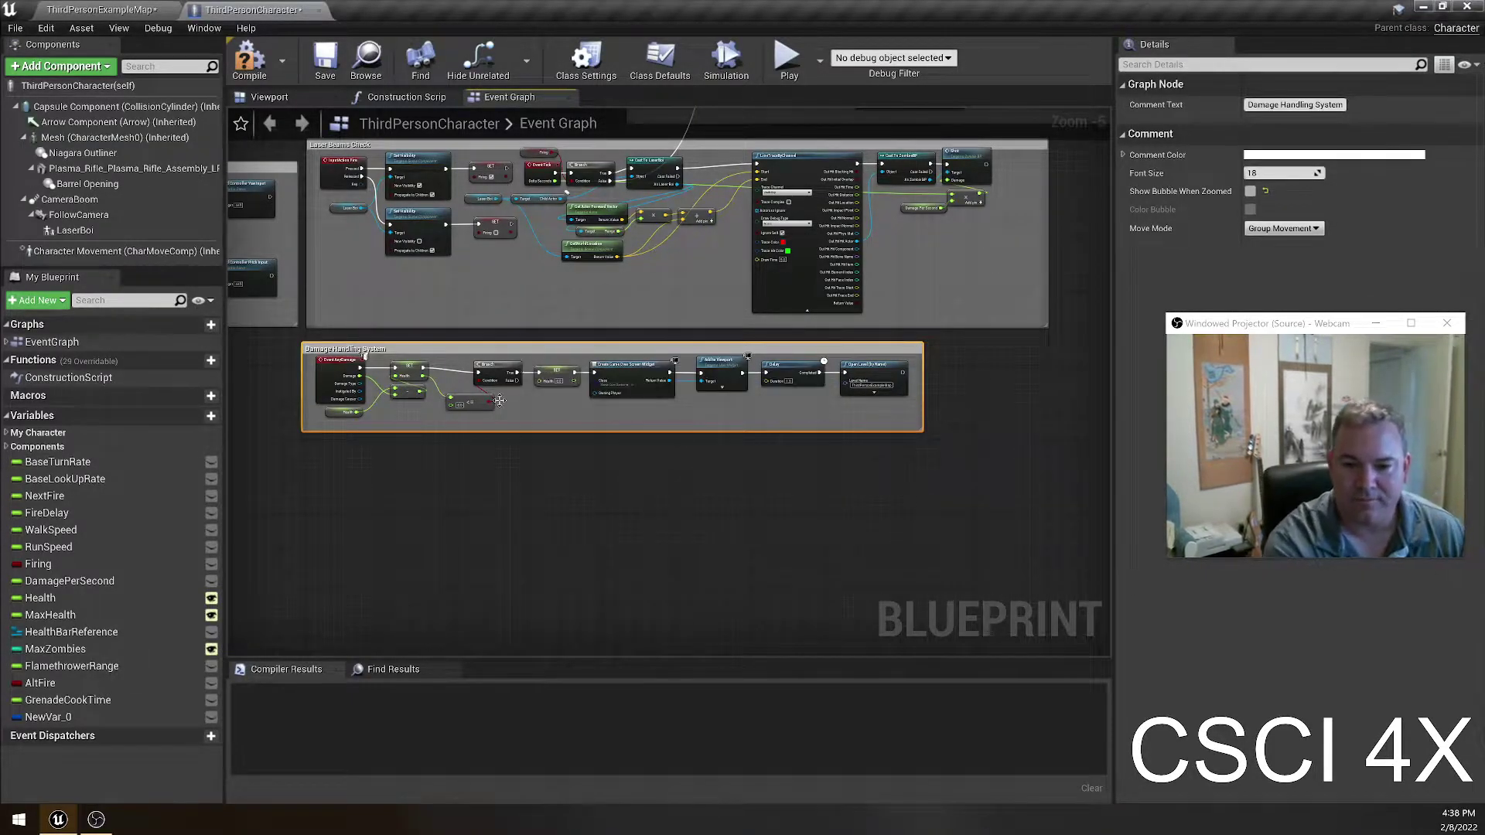
- Resize the Damage Handling System comment box around its nodes by adjusting its lower edge
scroll(437, 443, up, 2)
drag(508, 442, 523, 463)
click(567, 278)
click(579, 280)
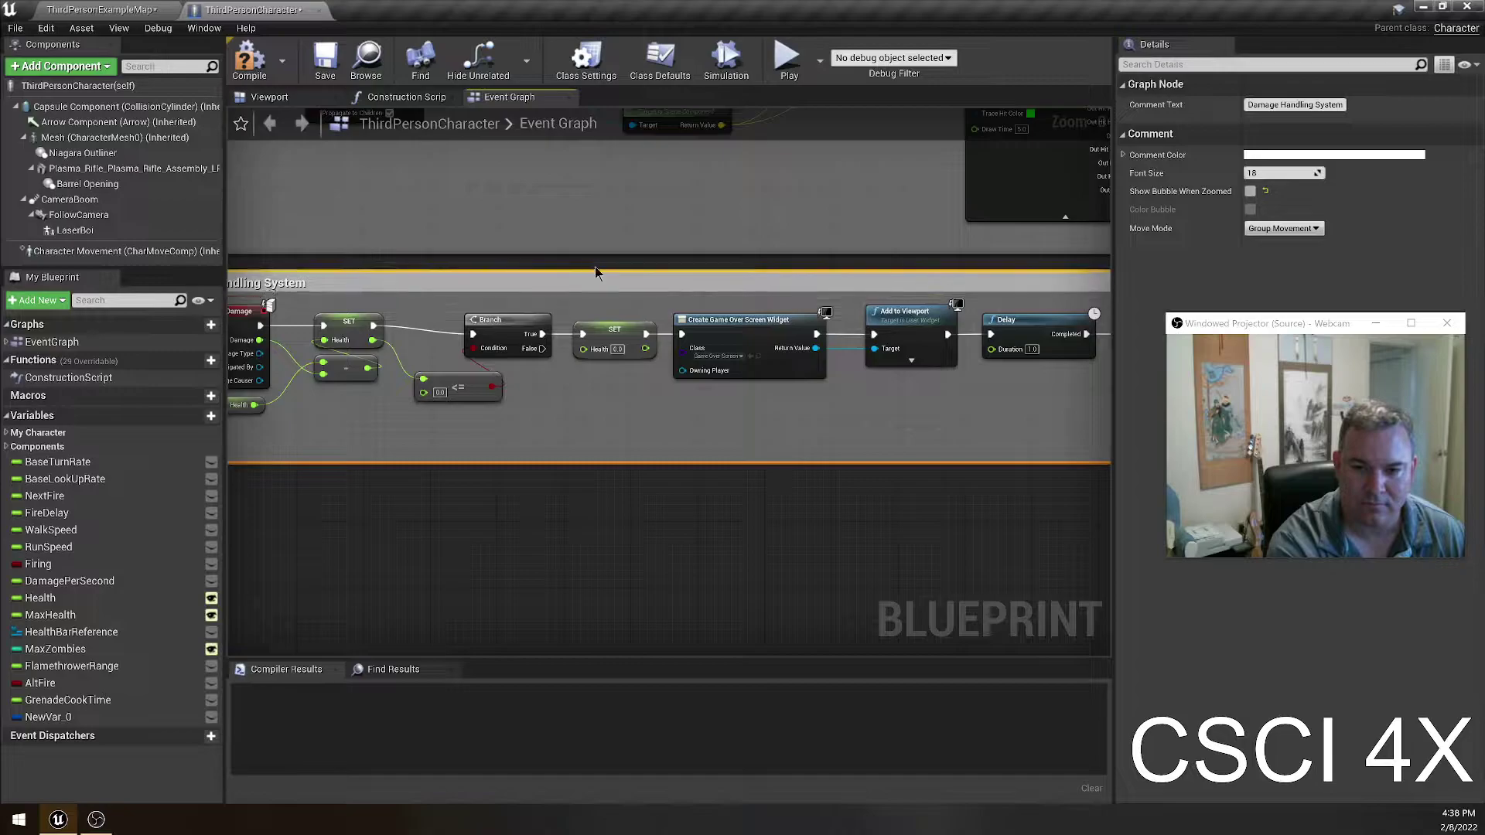
click(304, 512)
right_drag(304, 512, 521, 590)
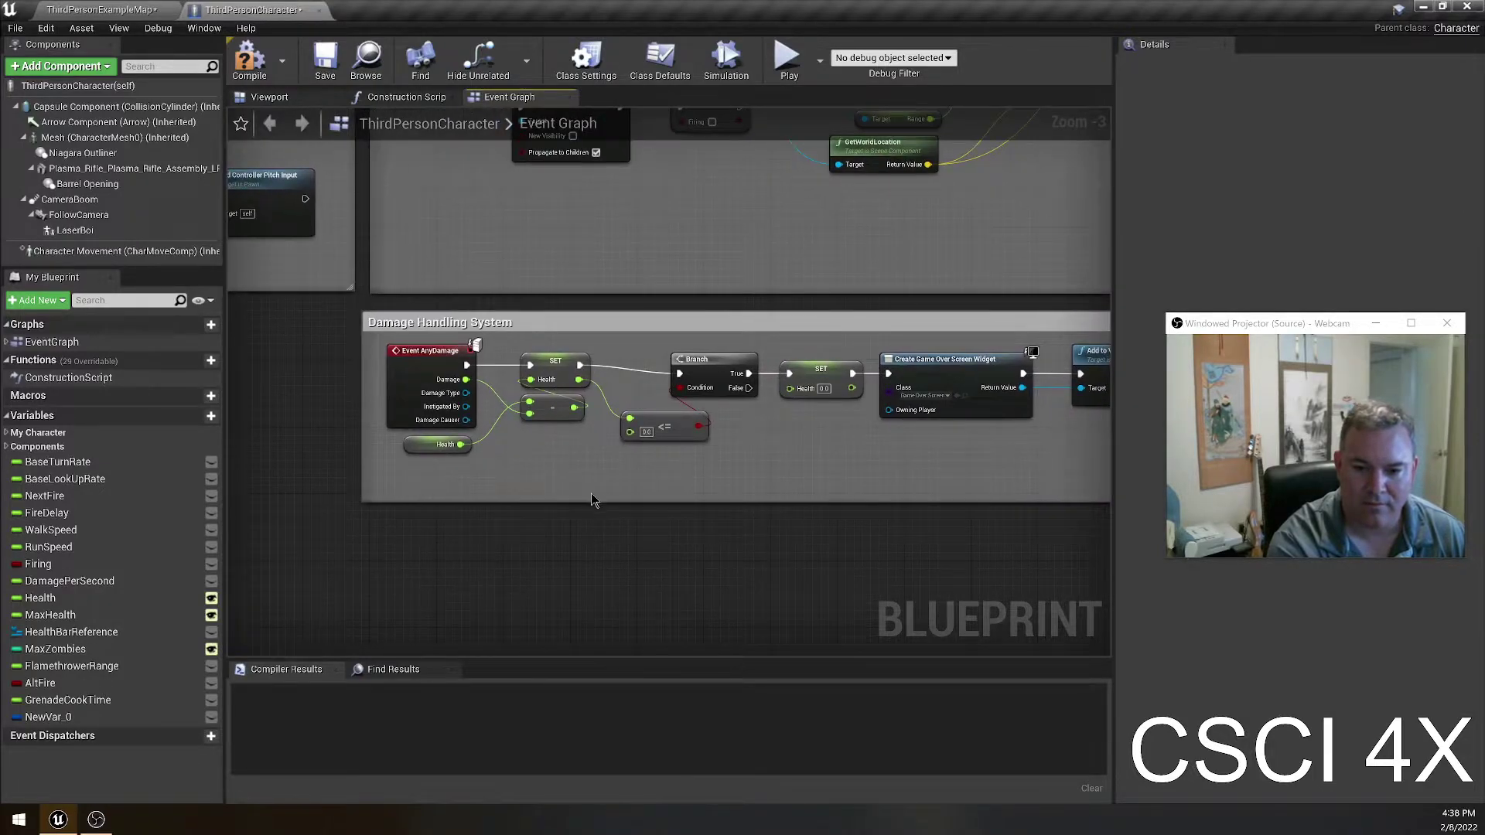
click(666, 442)
drag(687, 503, 700, 464)
click(582, 570)
- Examine the Laser Beams Check logic, from the InputAction Fire event to the Set Visibility nodes and their LaserBoi target
right_drag(583, 570, 675, 560)
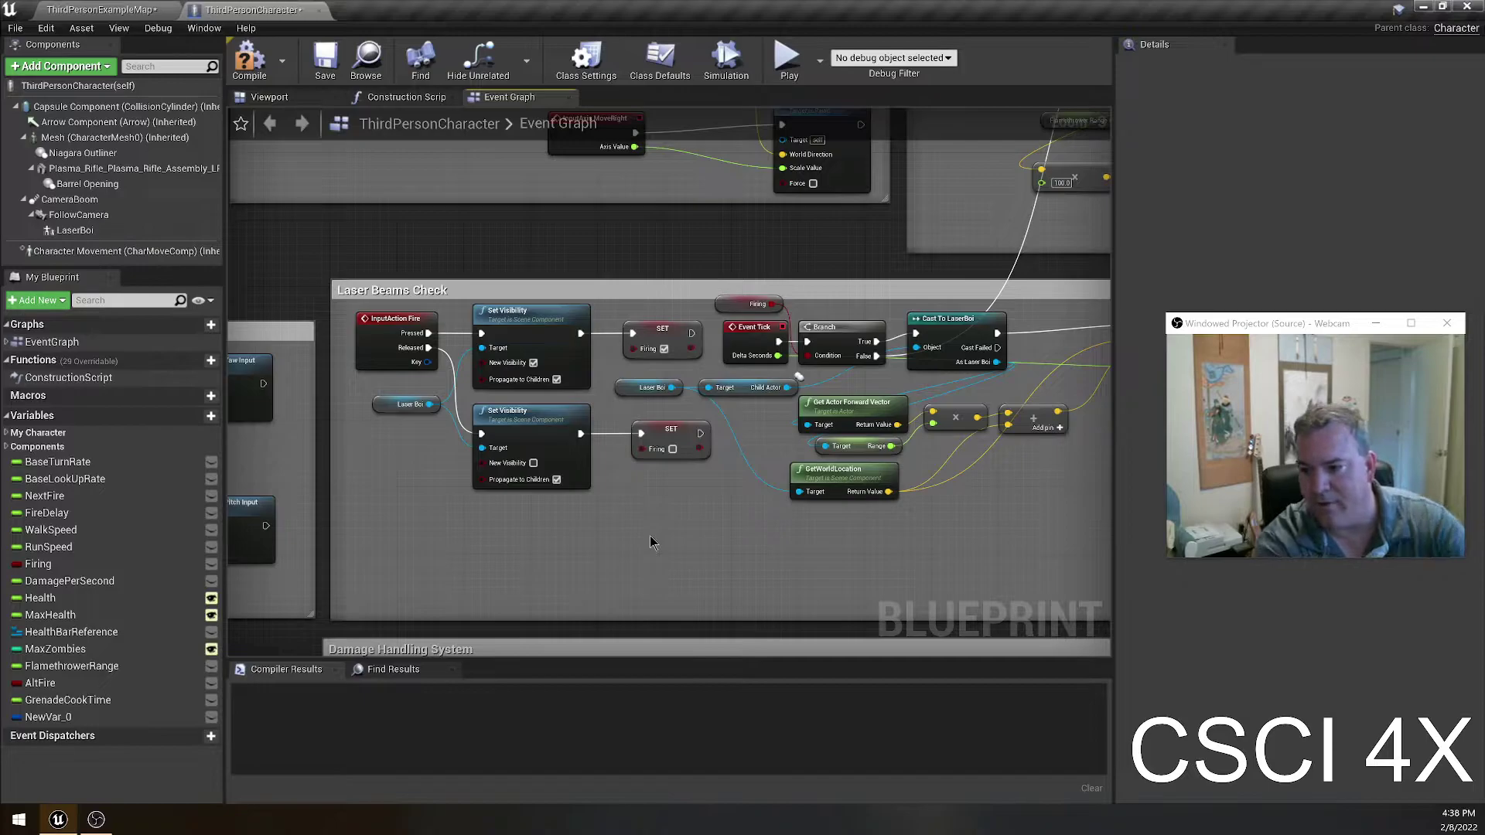
right_drag(647, 576, 570, 517)
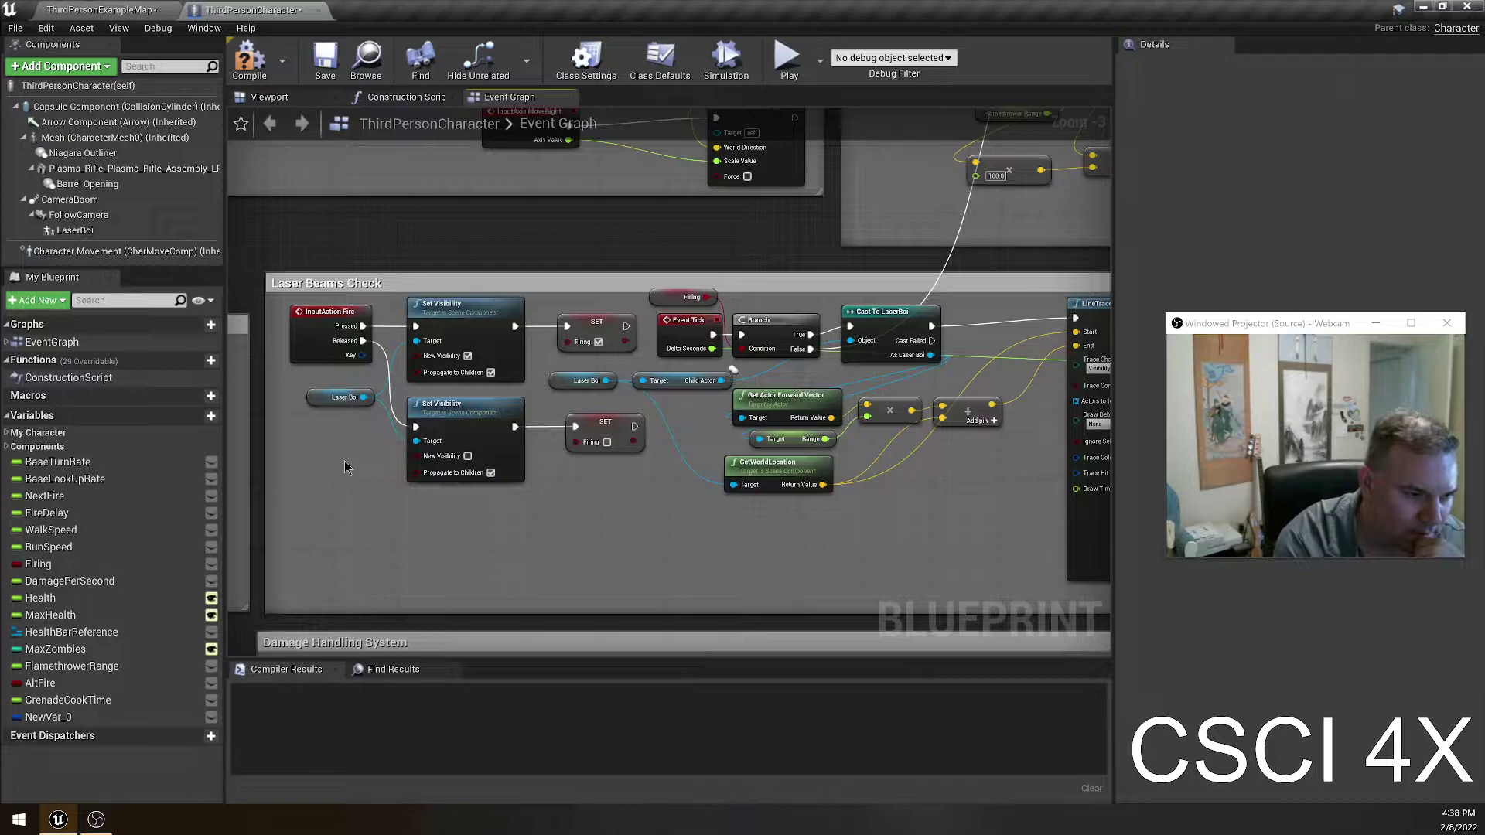
mouse_move(46, 30)
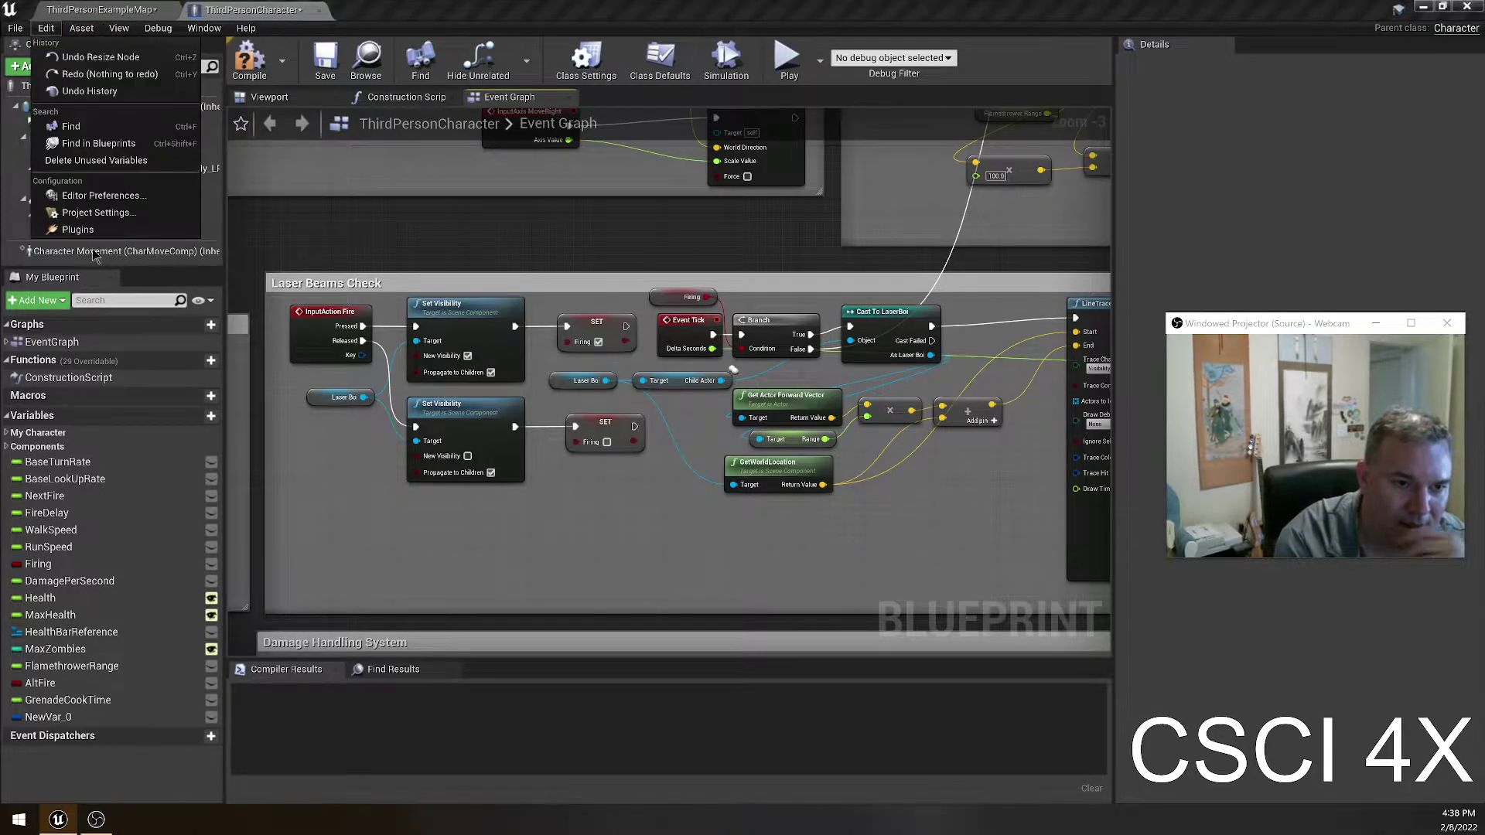
click(410, 264)
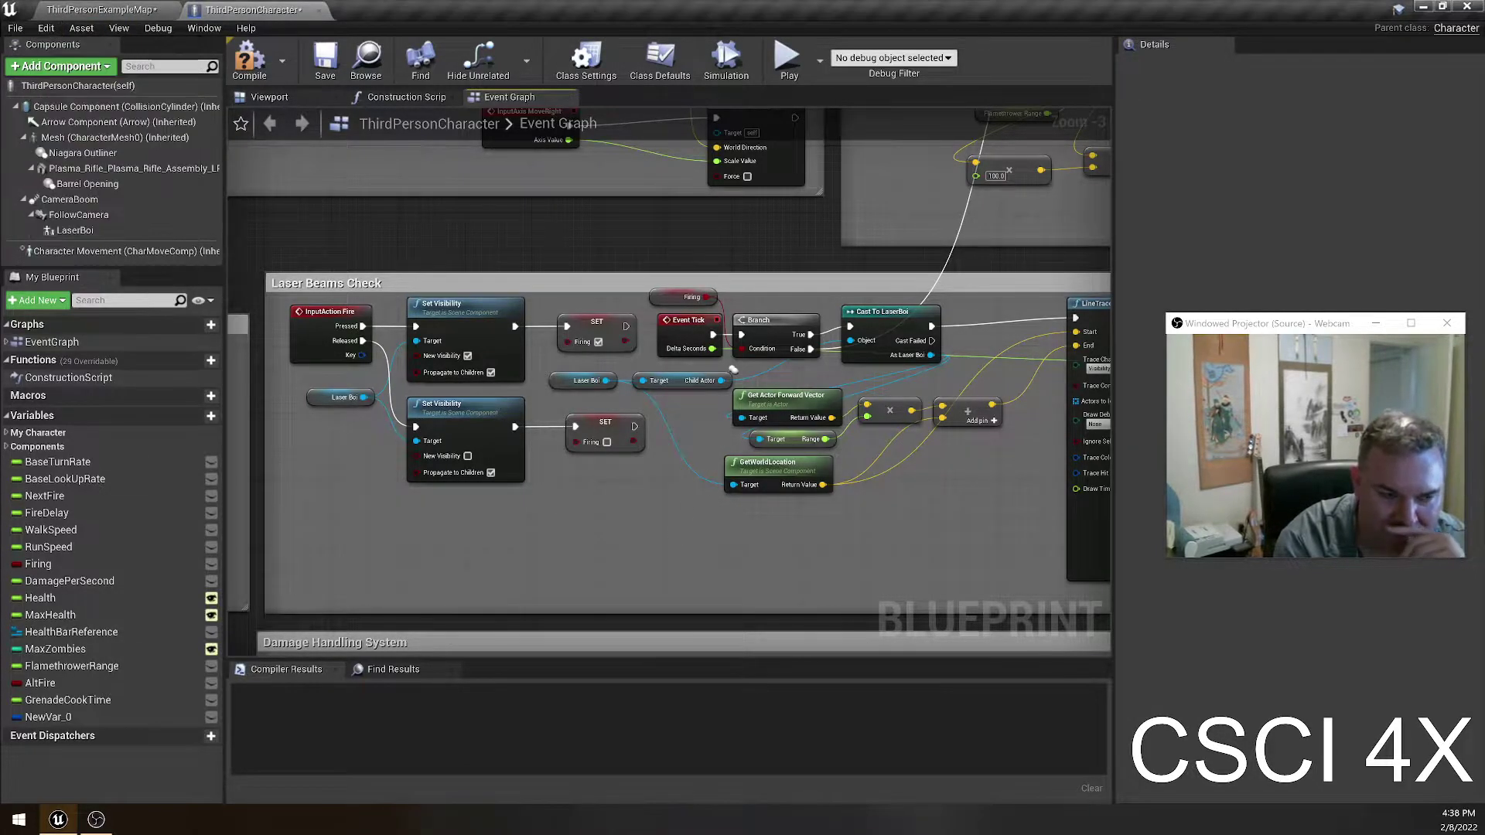
right_drag(666, 530, 617, 532)
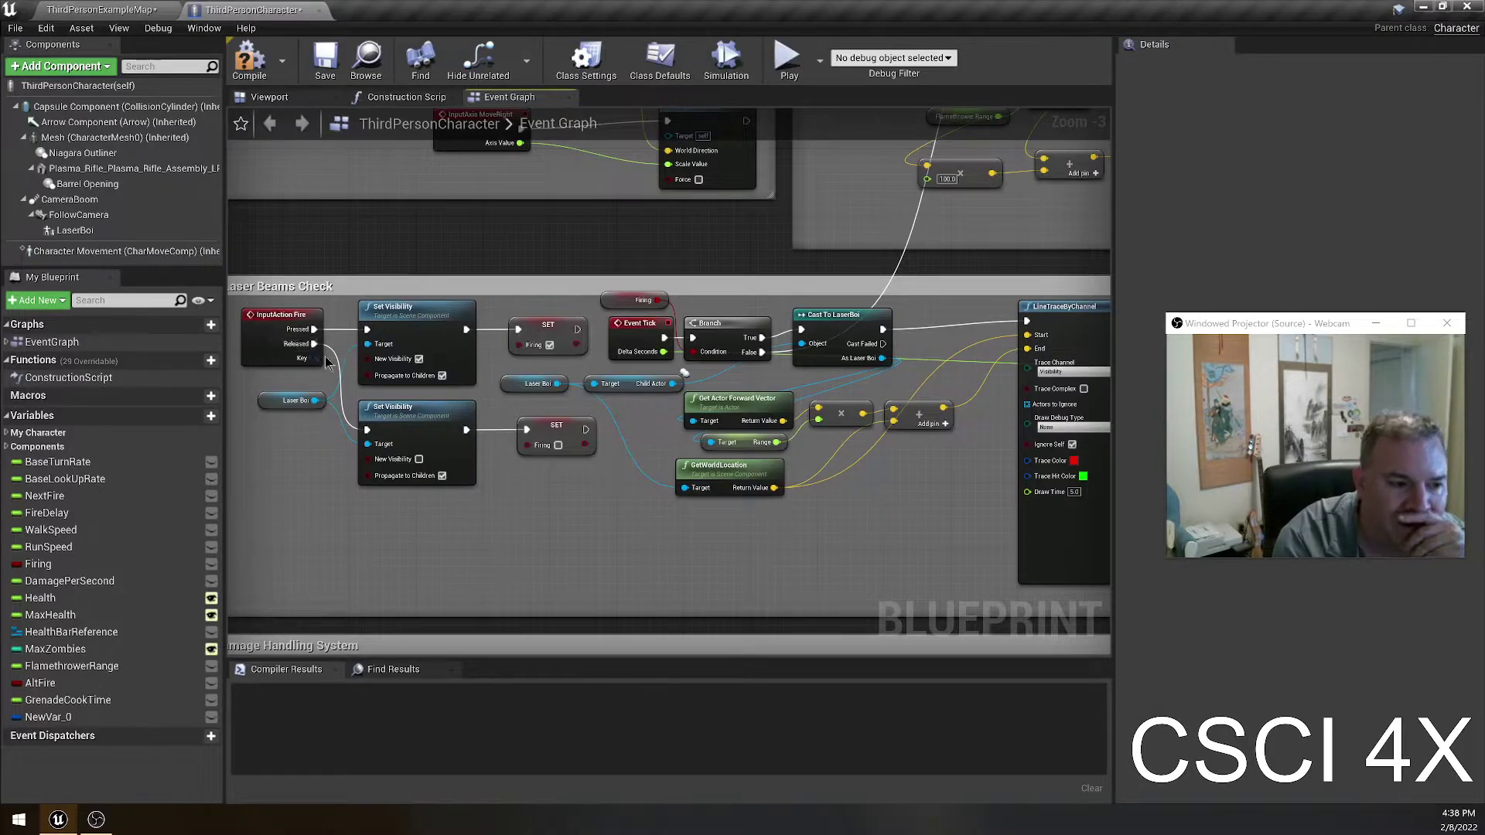
scroll(302, 332, up, 1)
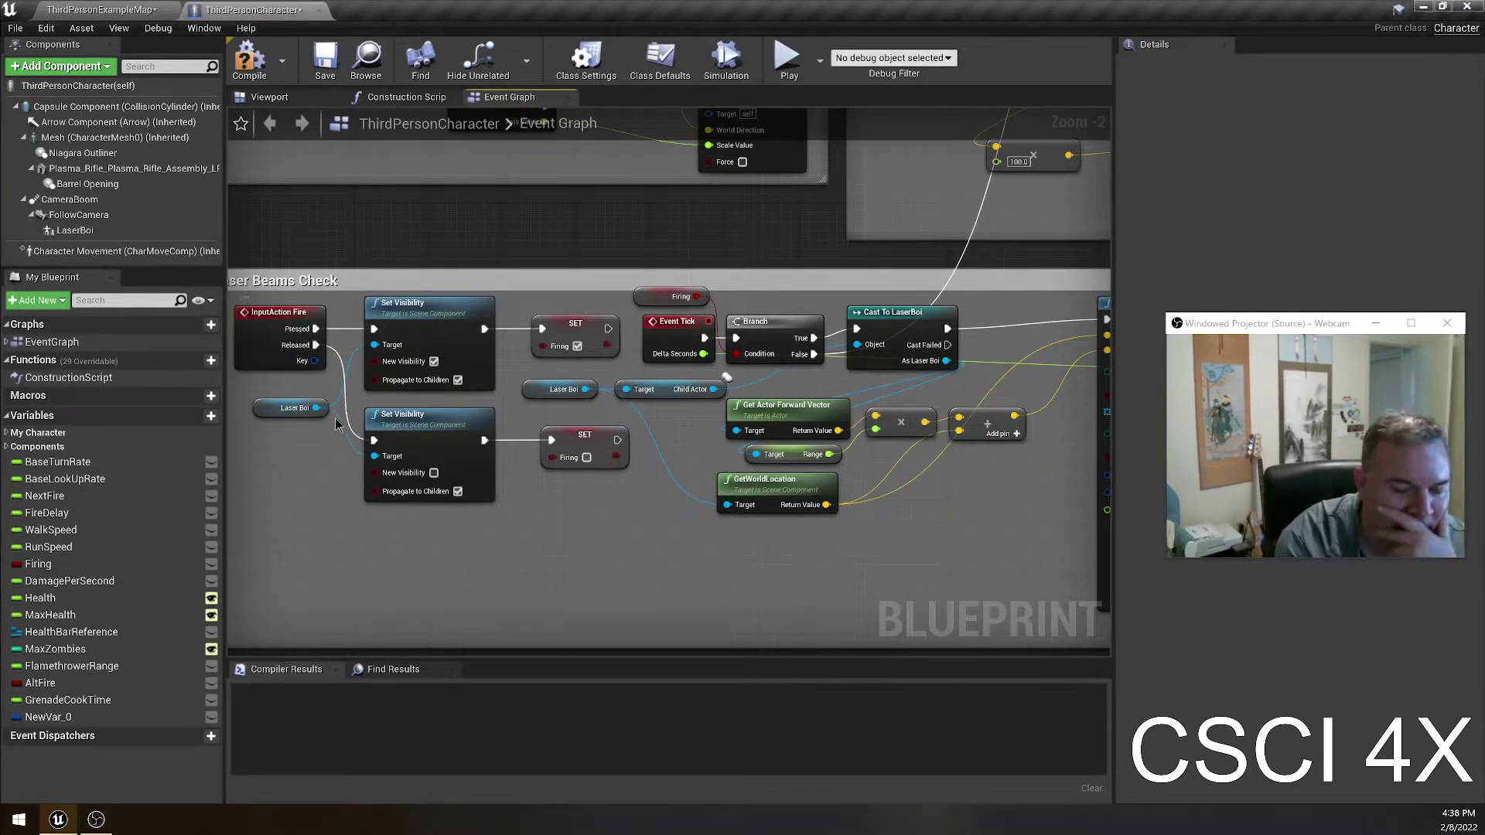
click(418, 325)
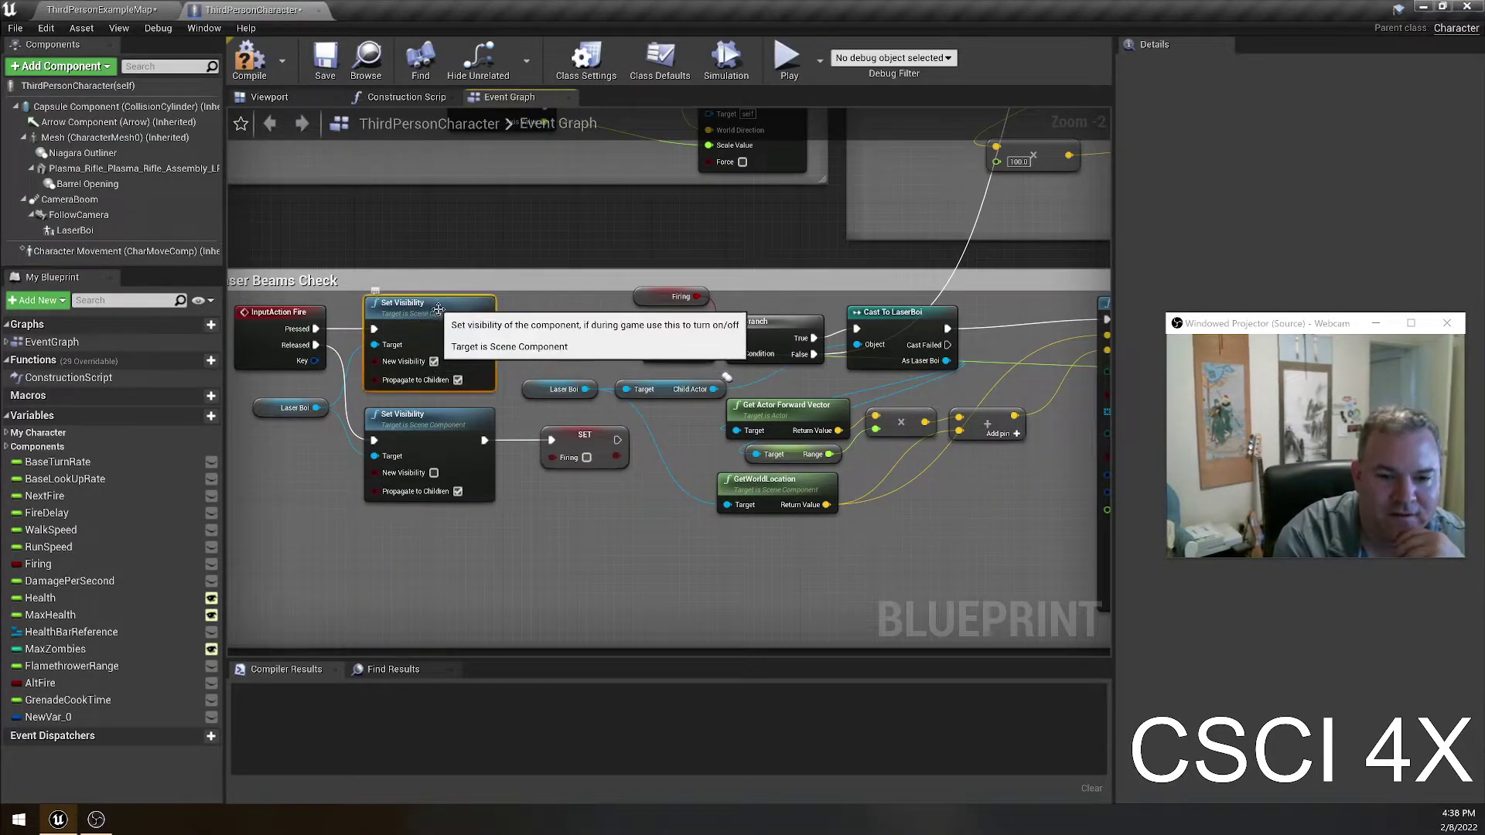
click(259, 409)
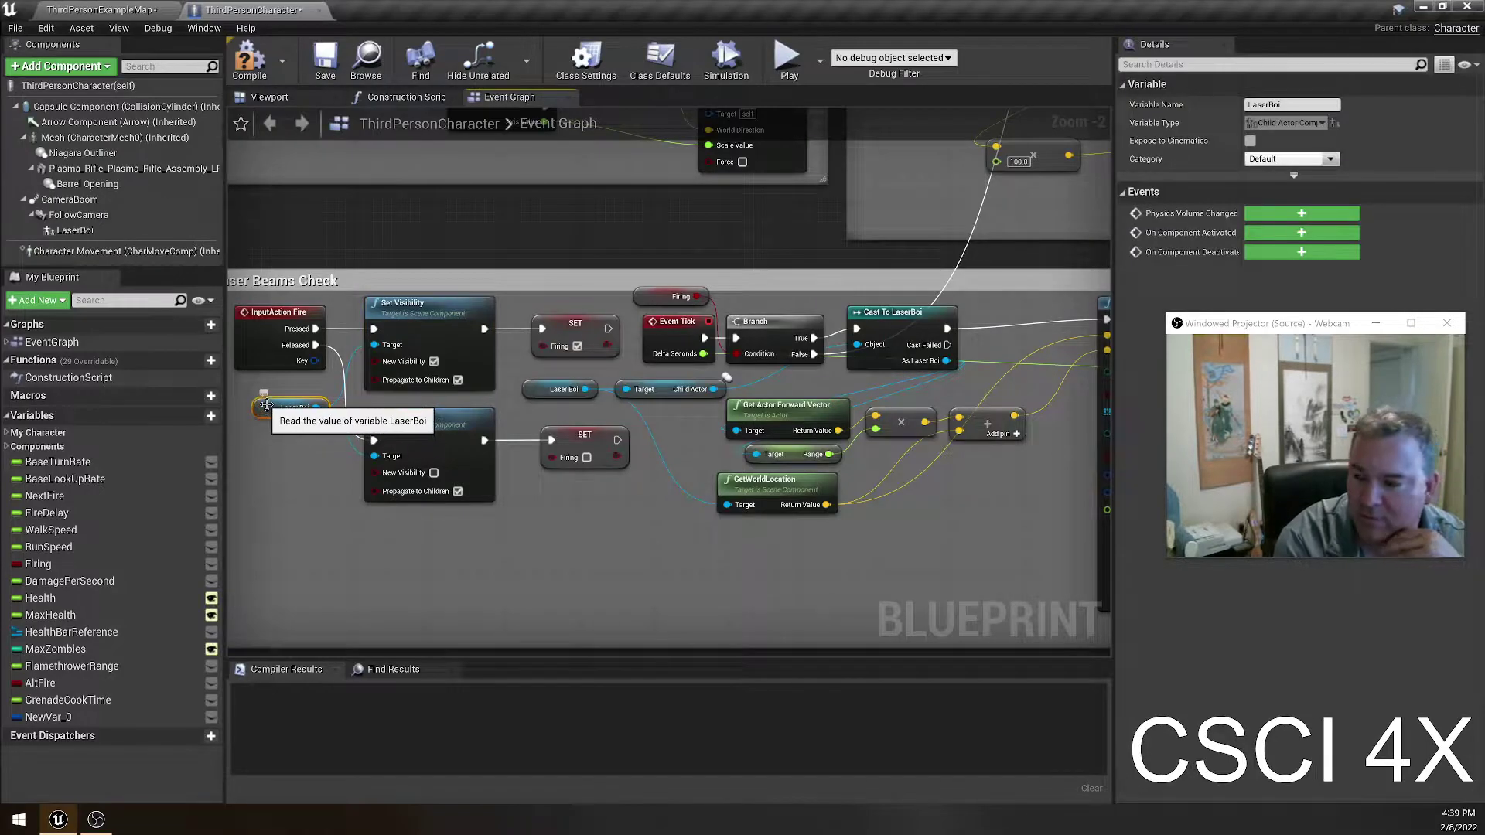
- Inspect the LaserBoi child actor component and its parent FollowCamera in the character's viewport
click(87, 230)
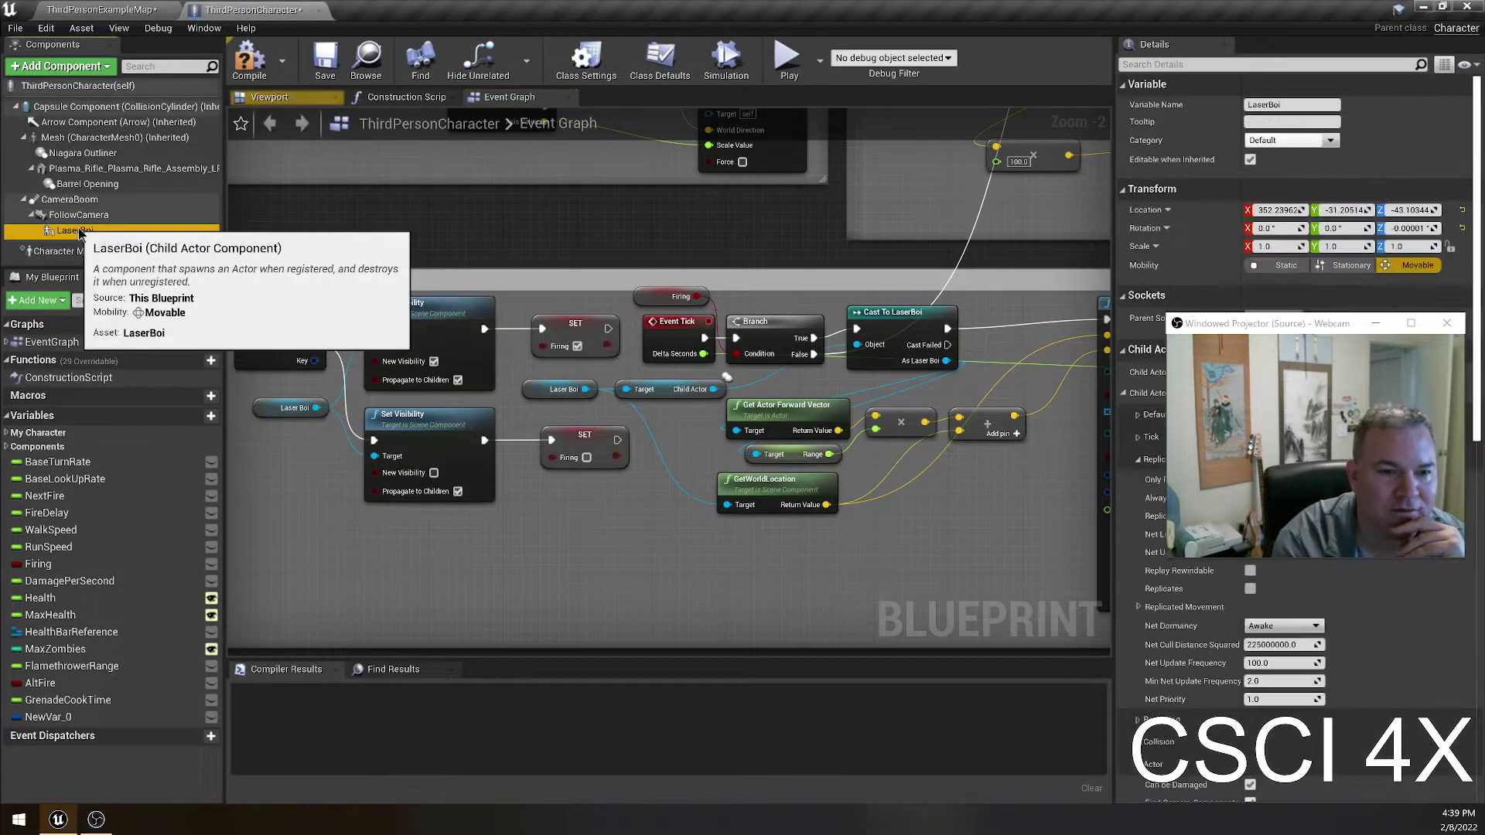
click(258, 103)
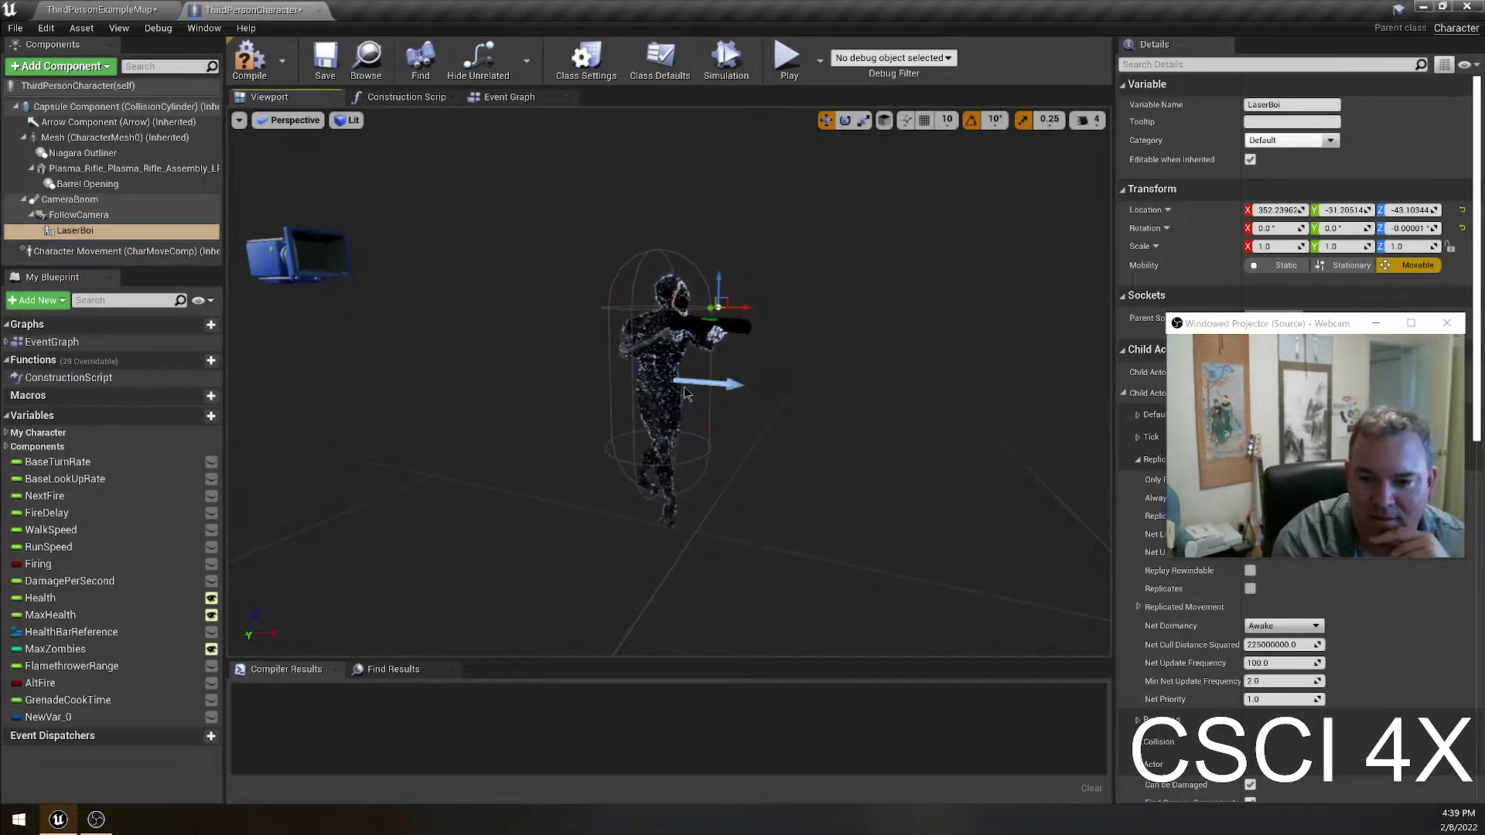
click(79, 215)
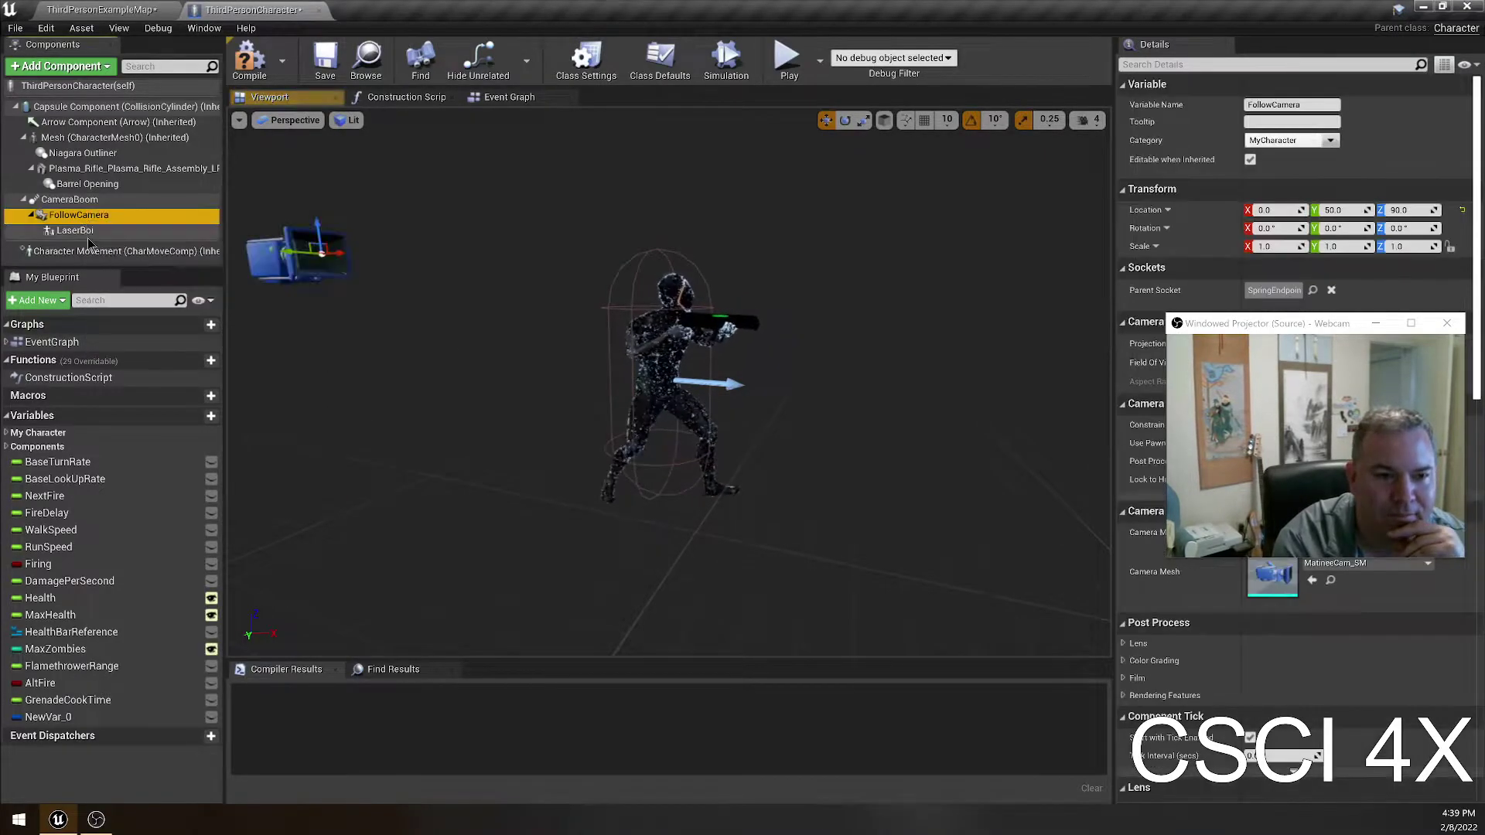
click(77, 231)
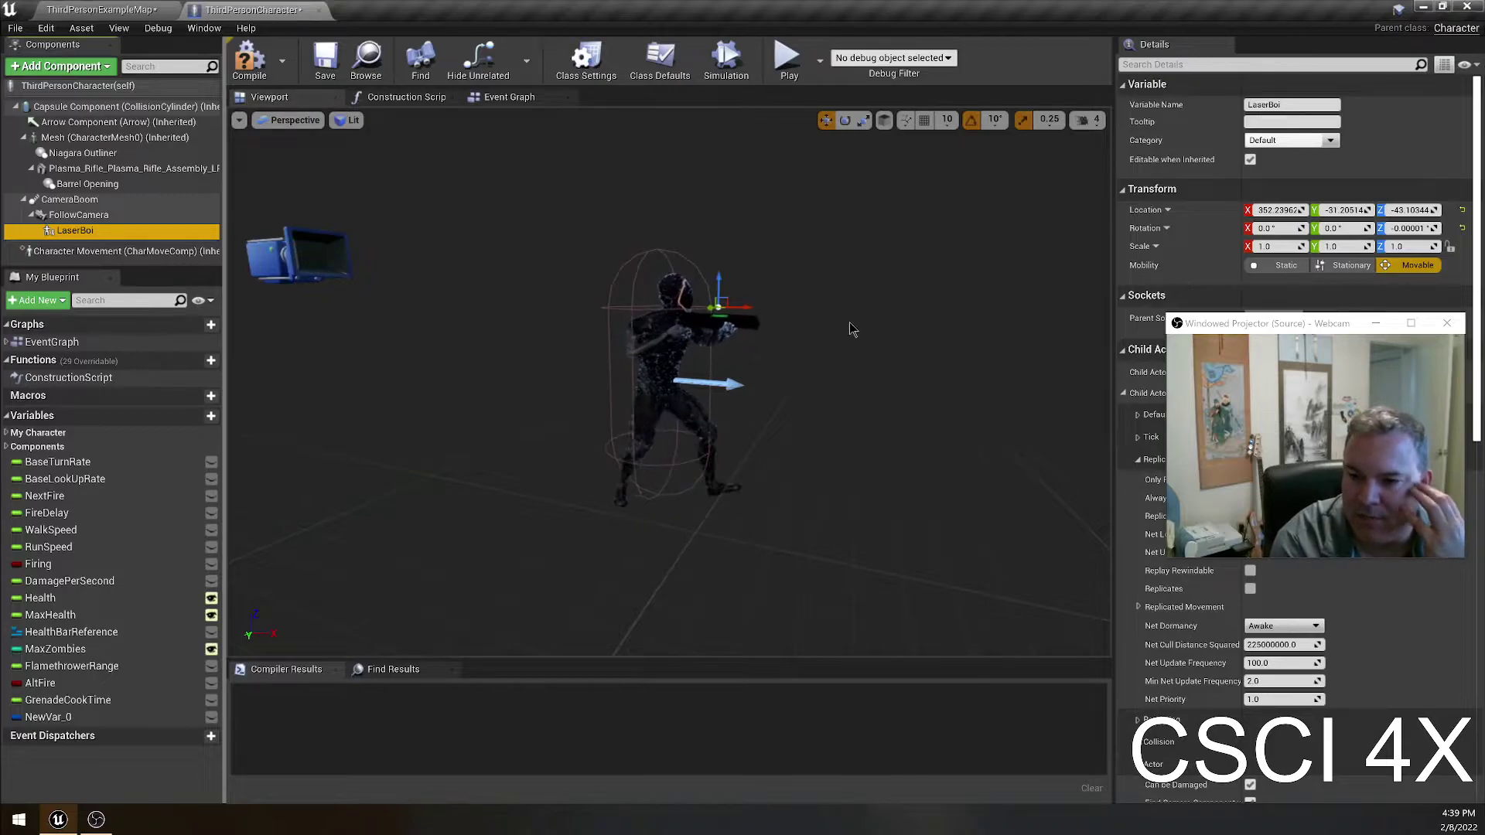
- Examine the LaserBoi component's child actor template settings, including its Replication and Rendering options
drag(1226, 324, 885, 72)
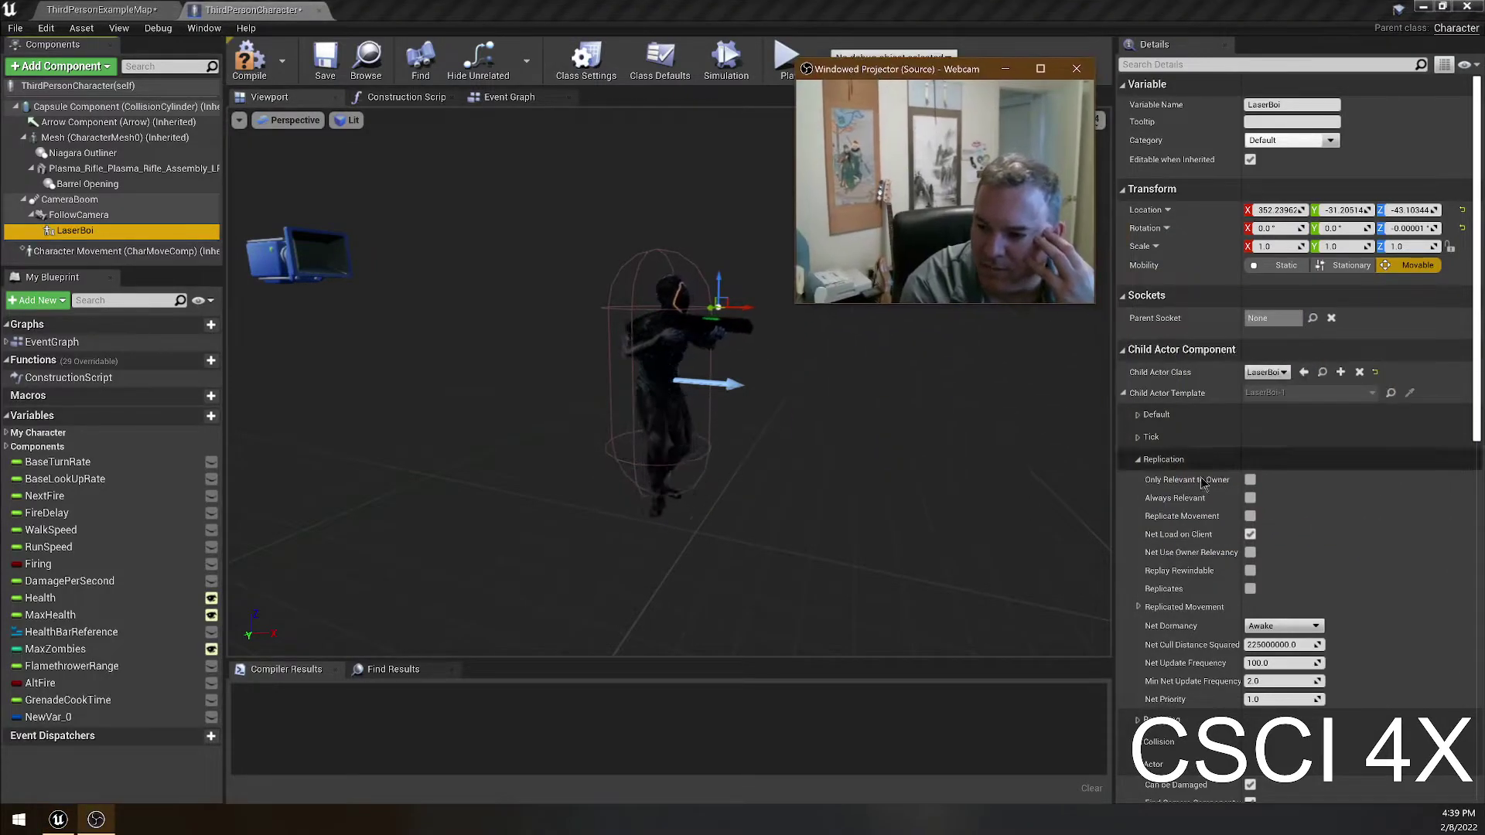
scroll(1305, 548, down, 5)
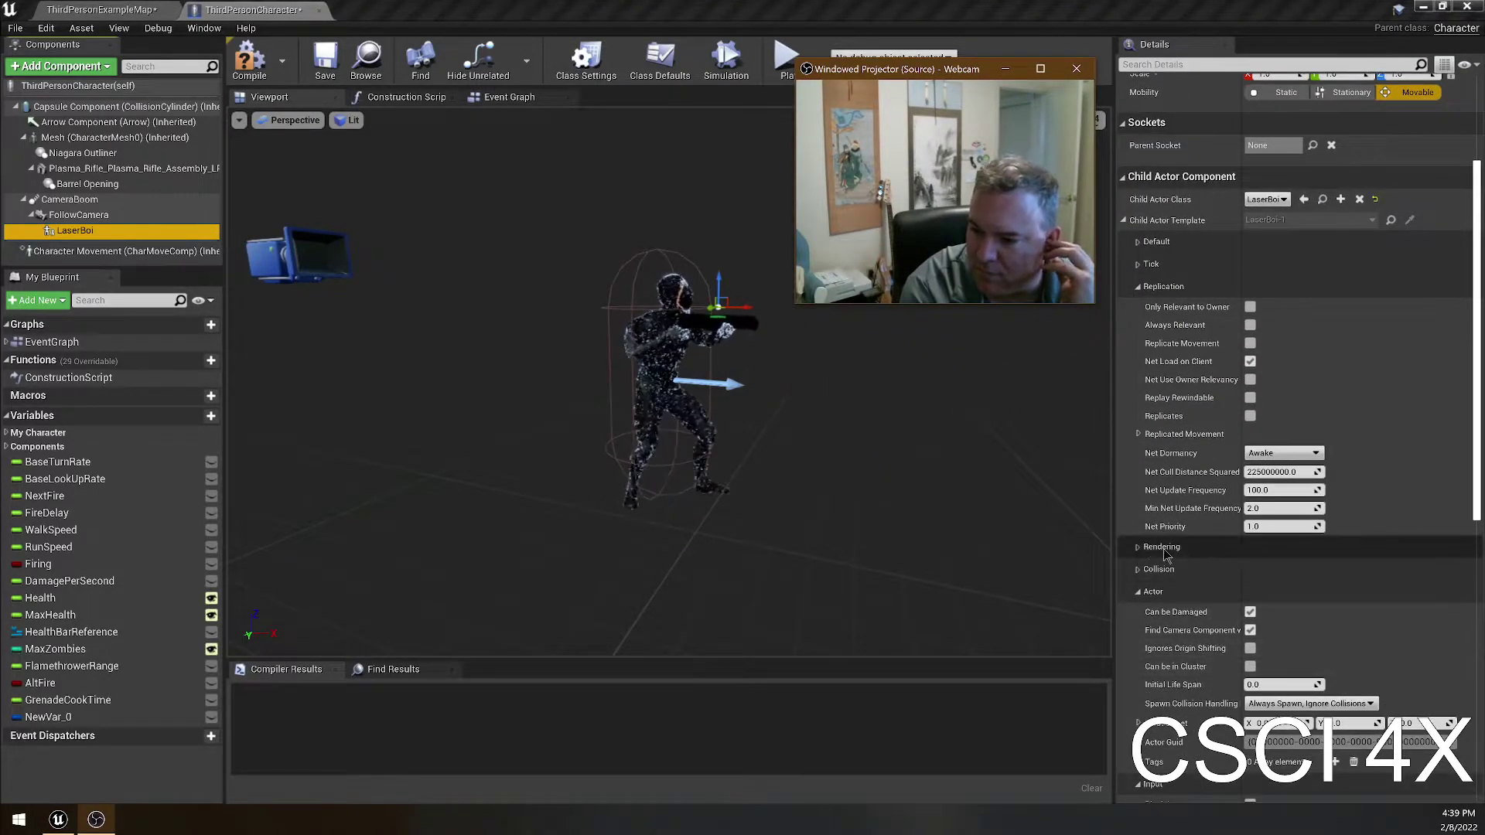
click(1138, 547)
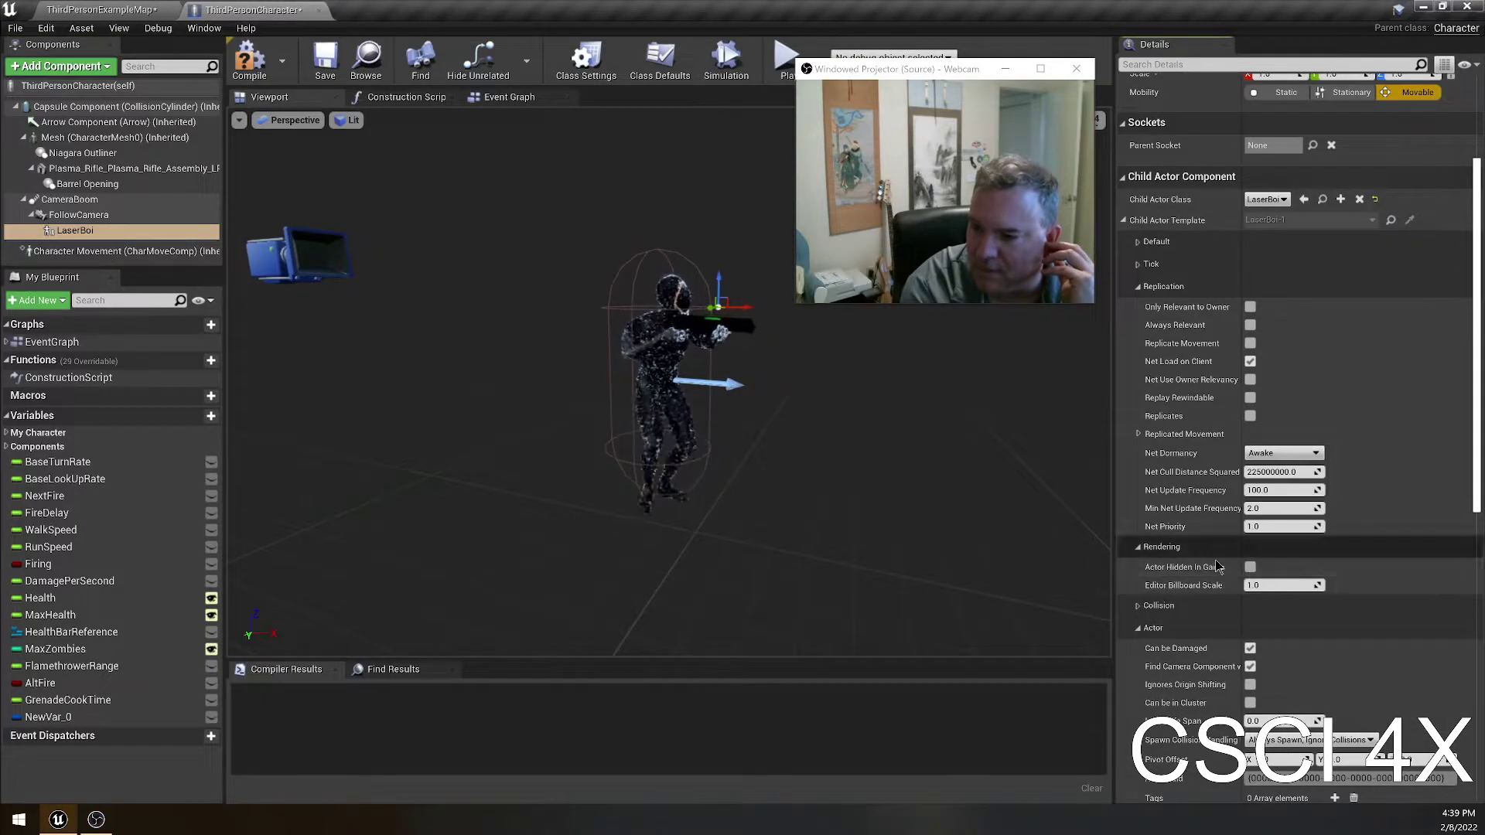
scroll(1241, 546, up, 5)
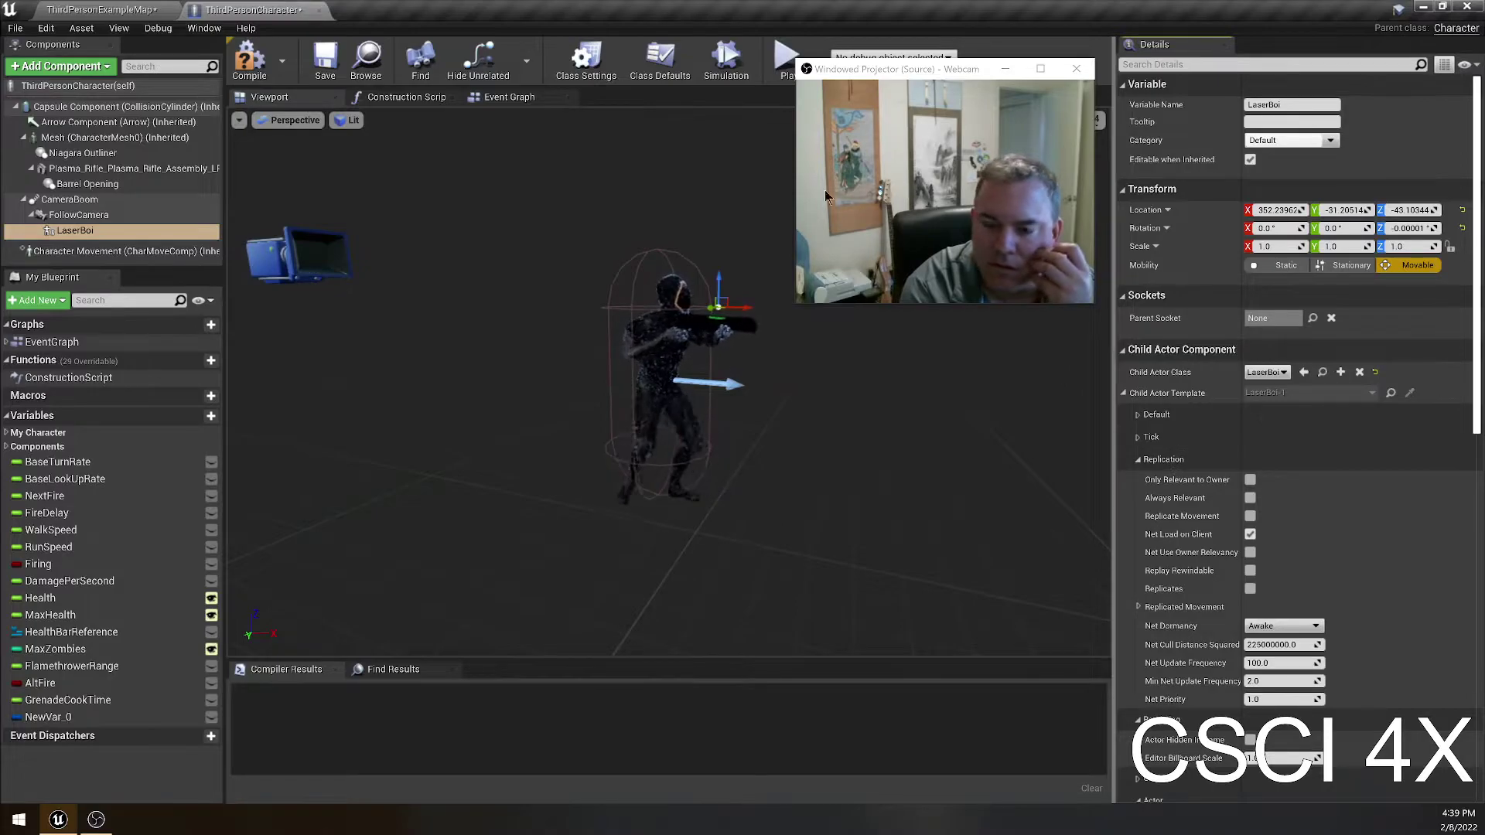
click(118, 232)
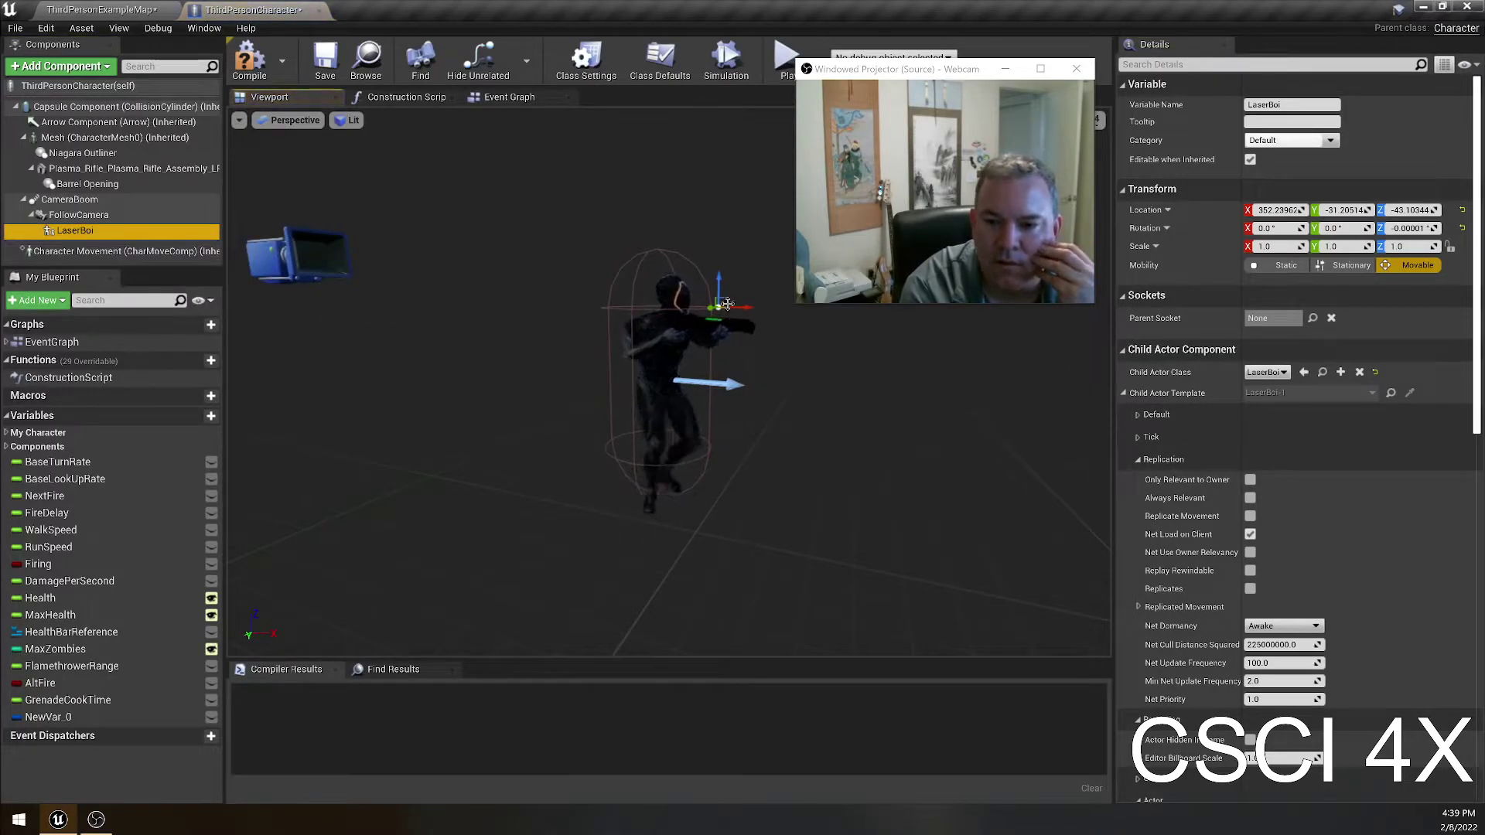
drag(963, 73, 1299, 308)
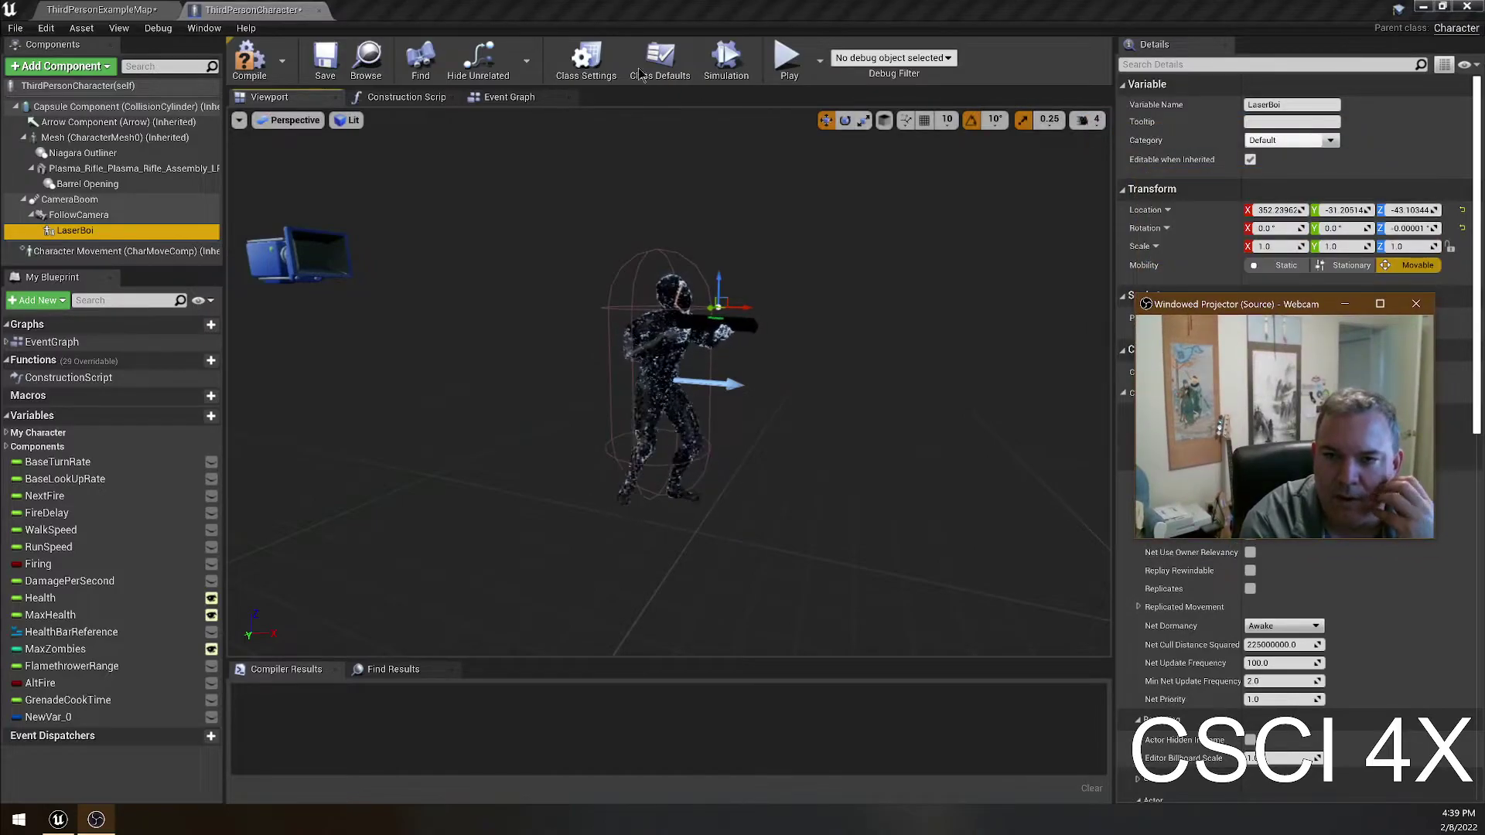
- Return to the event graph and compile the ThirdPersonCharacter blueprint
click(488, 101)
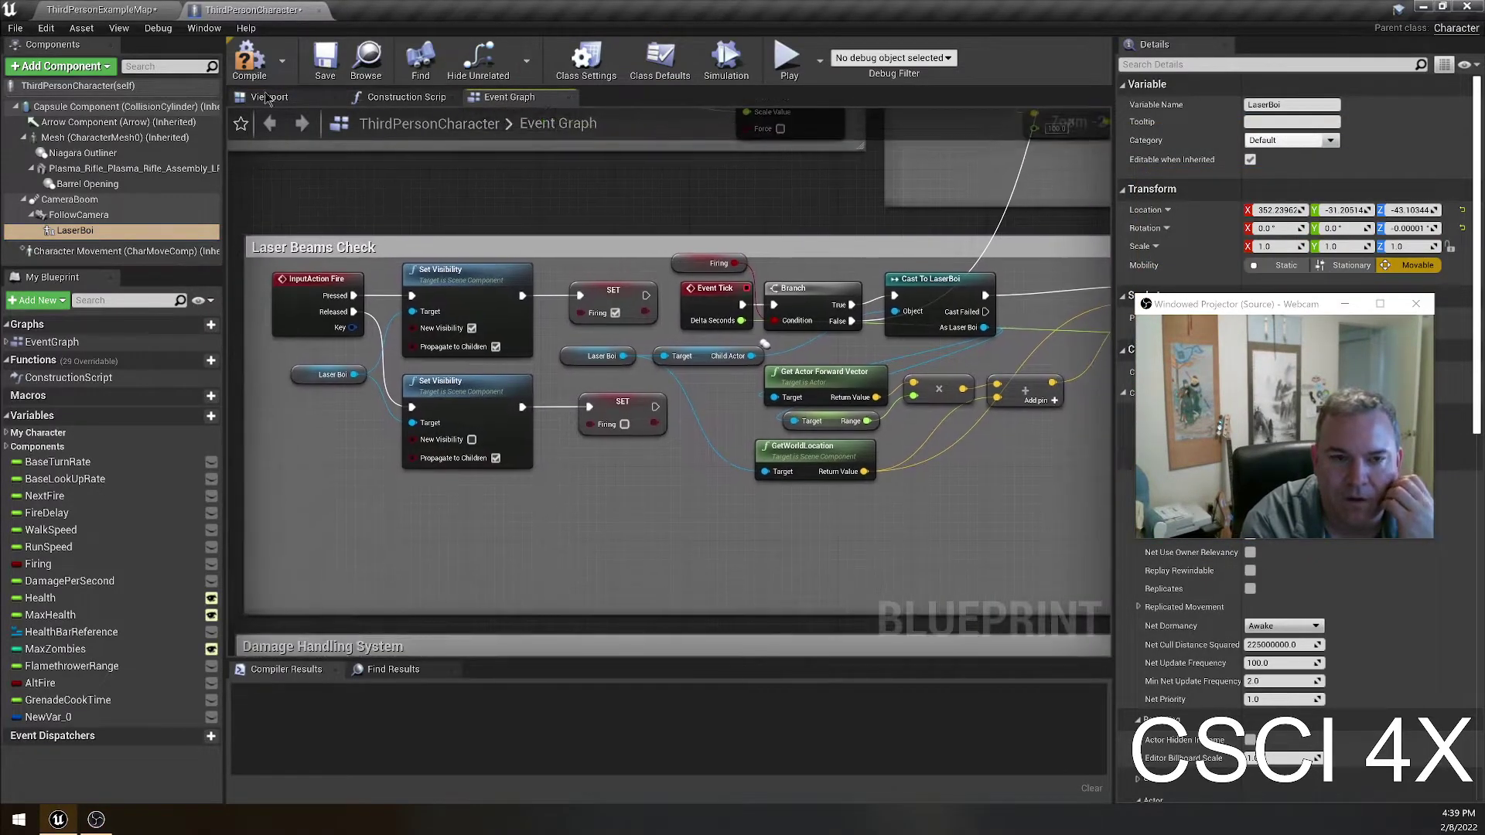
click(249, 60)
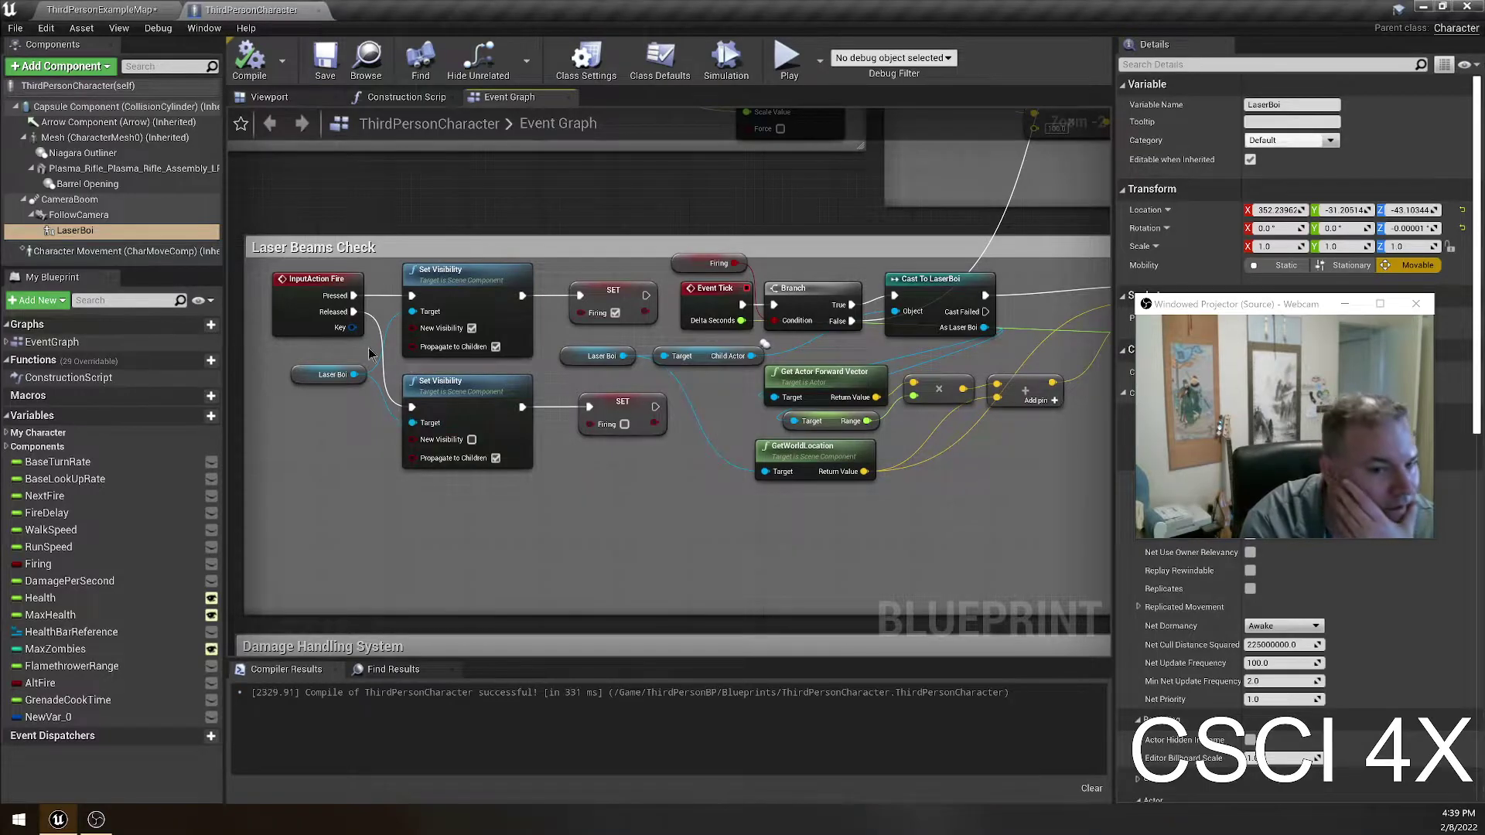
click(471, 328)
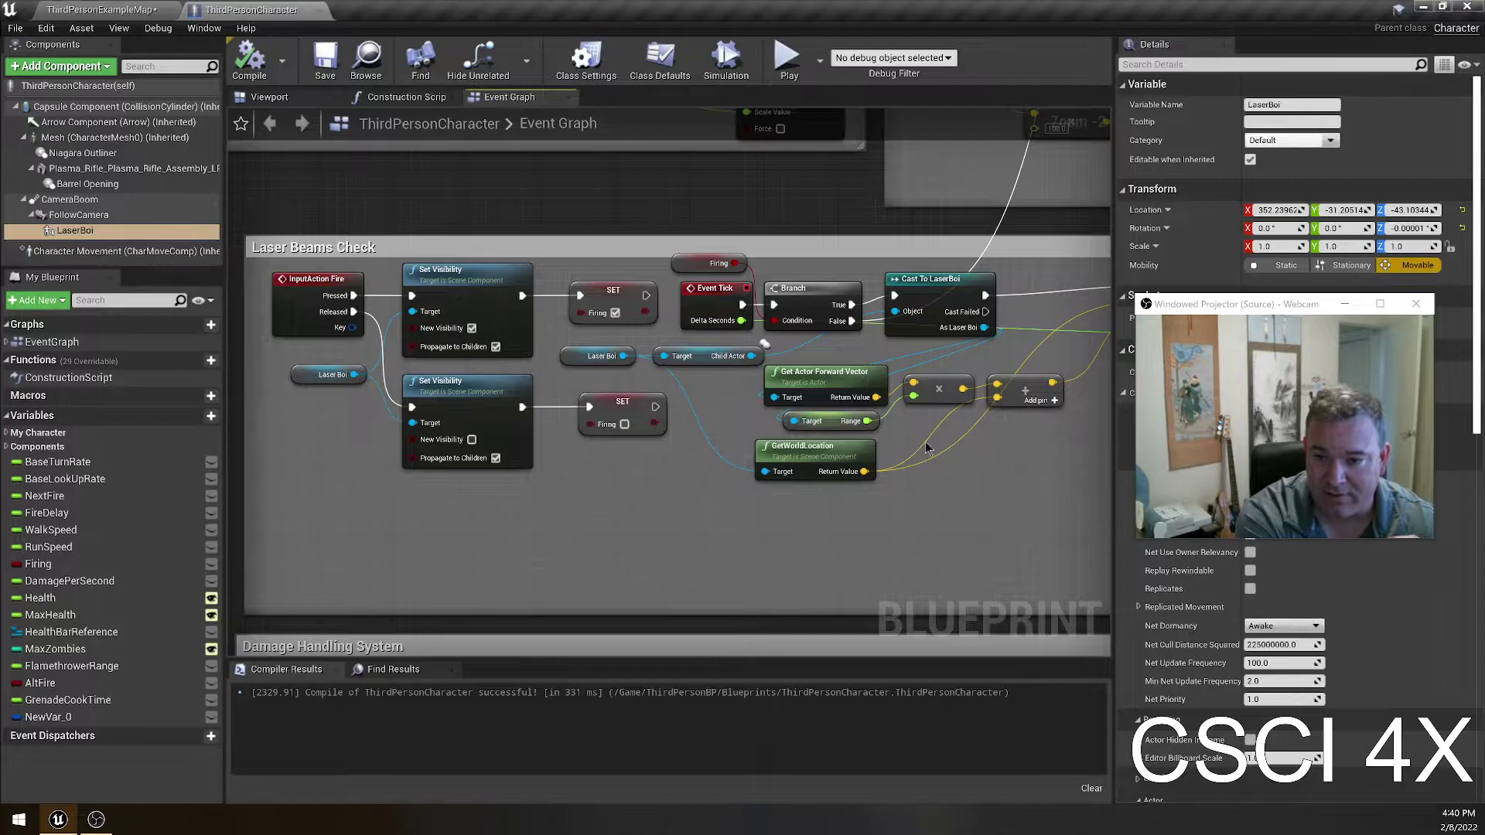
- Examine how InputAction Fire sets the Firing flag and how the Event Tick Branch checks it in the Laser Beams Check group
mouse_move(961, 472)
right_down()
mouse_move(727, 506)
mouse_move(588, 503)
mouse_move(939, 482)
right_up()
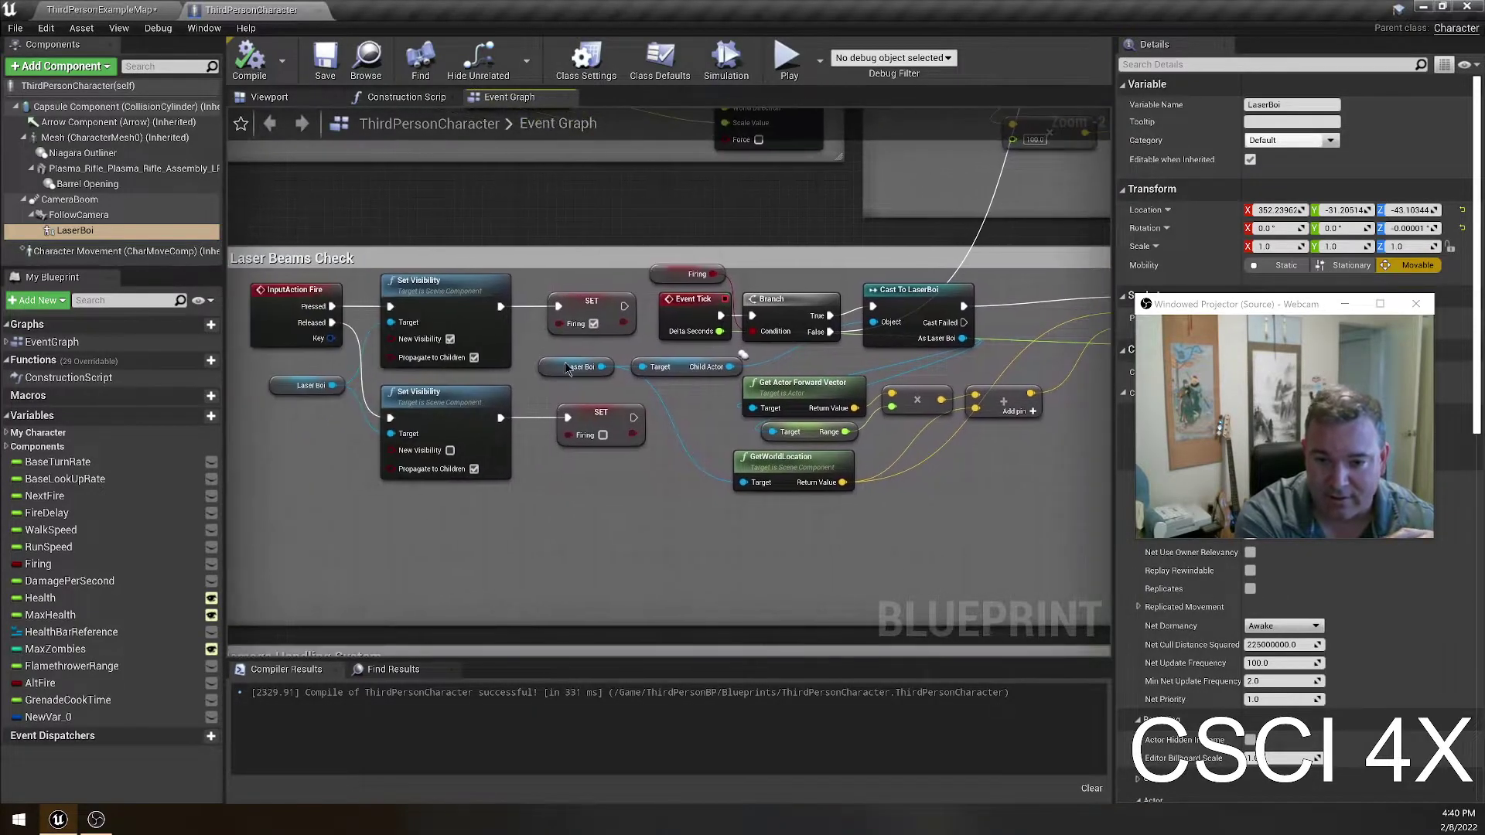
right_drag(826, 489, 892, 497)
drag(314, 287, 642, 350)
drag(317, 515, 723, 389)
click(735, 530)
right_drag(734, 530, 464, 504)
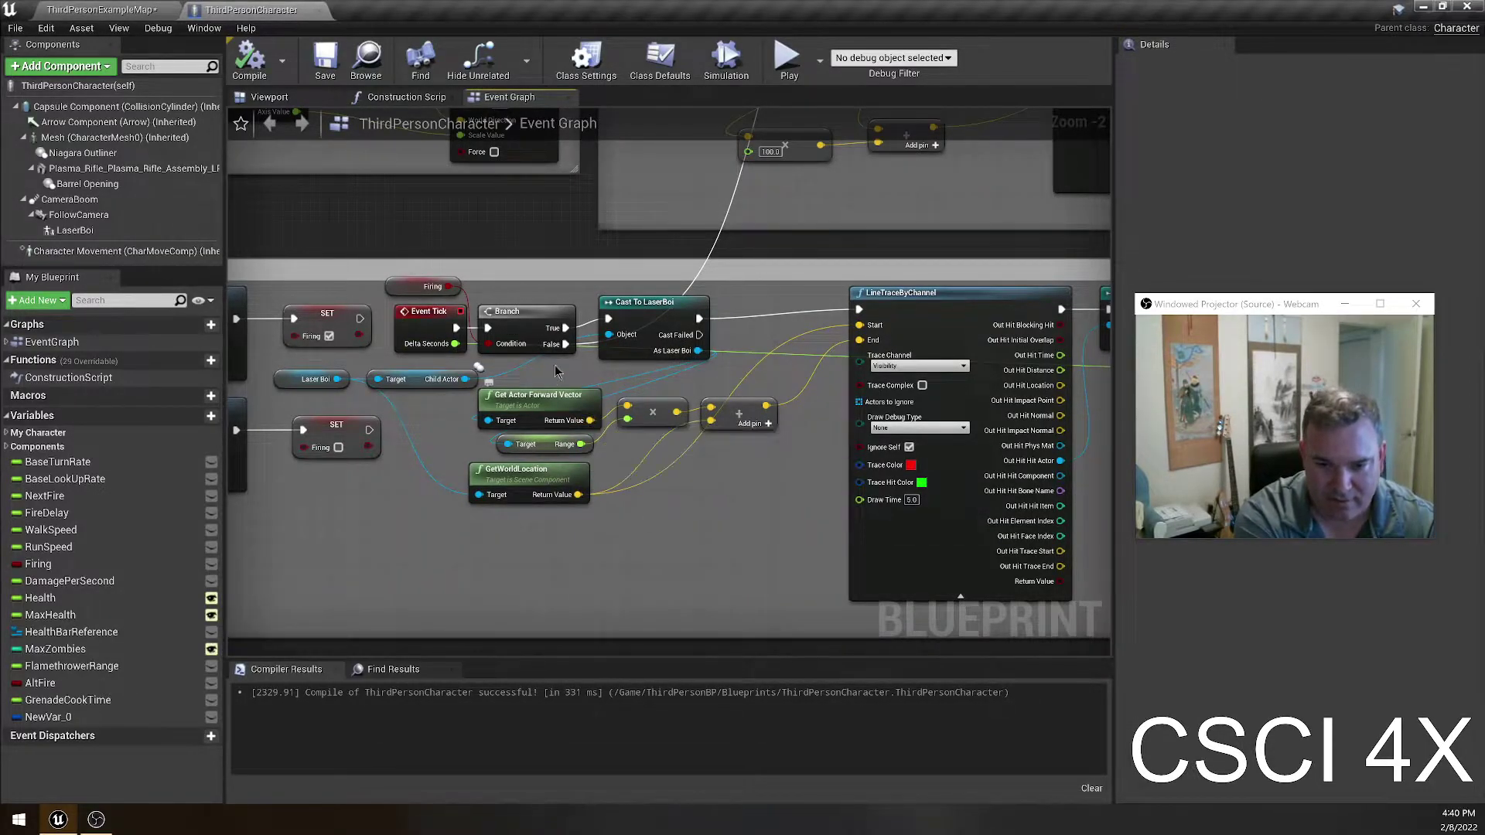
- Follow the execution wire from the Laser Beams Check group up to the Flamethrower group's Branch and back
right_drag(686, 499, 556, 574)
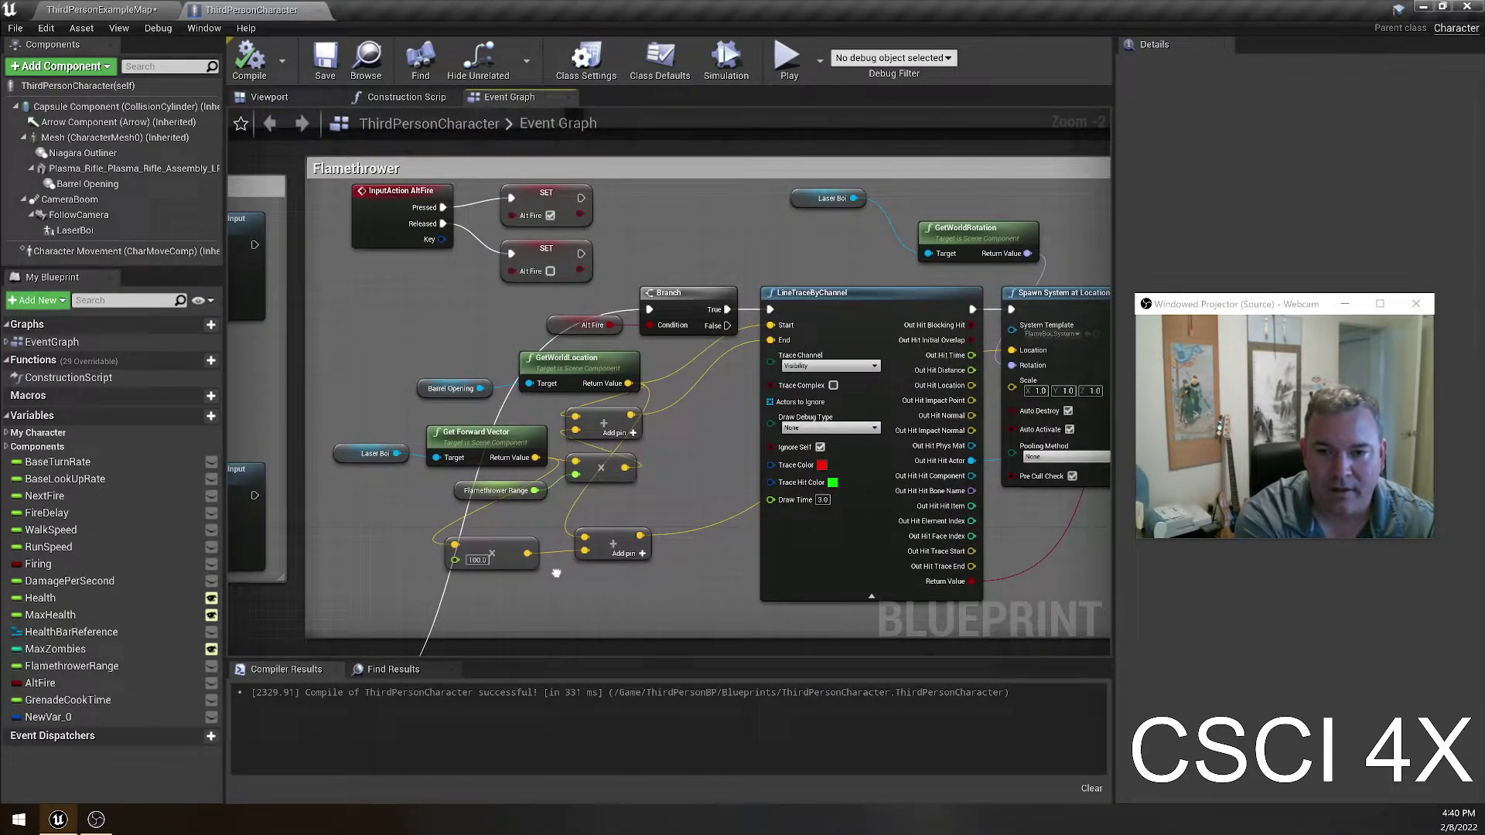
right_drag(556, 573, 696, 345)
right_drag(433, 573, 471, 457)
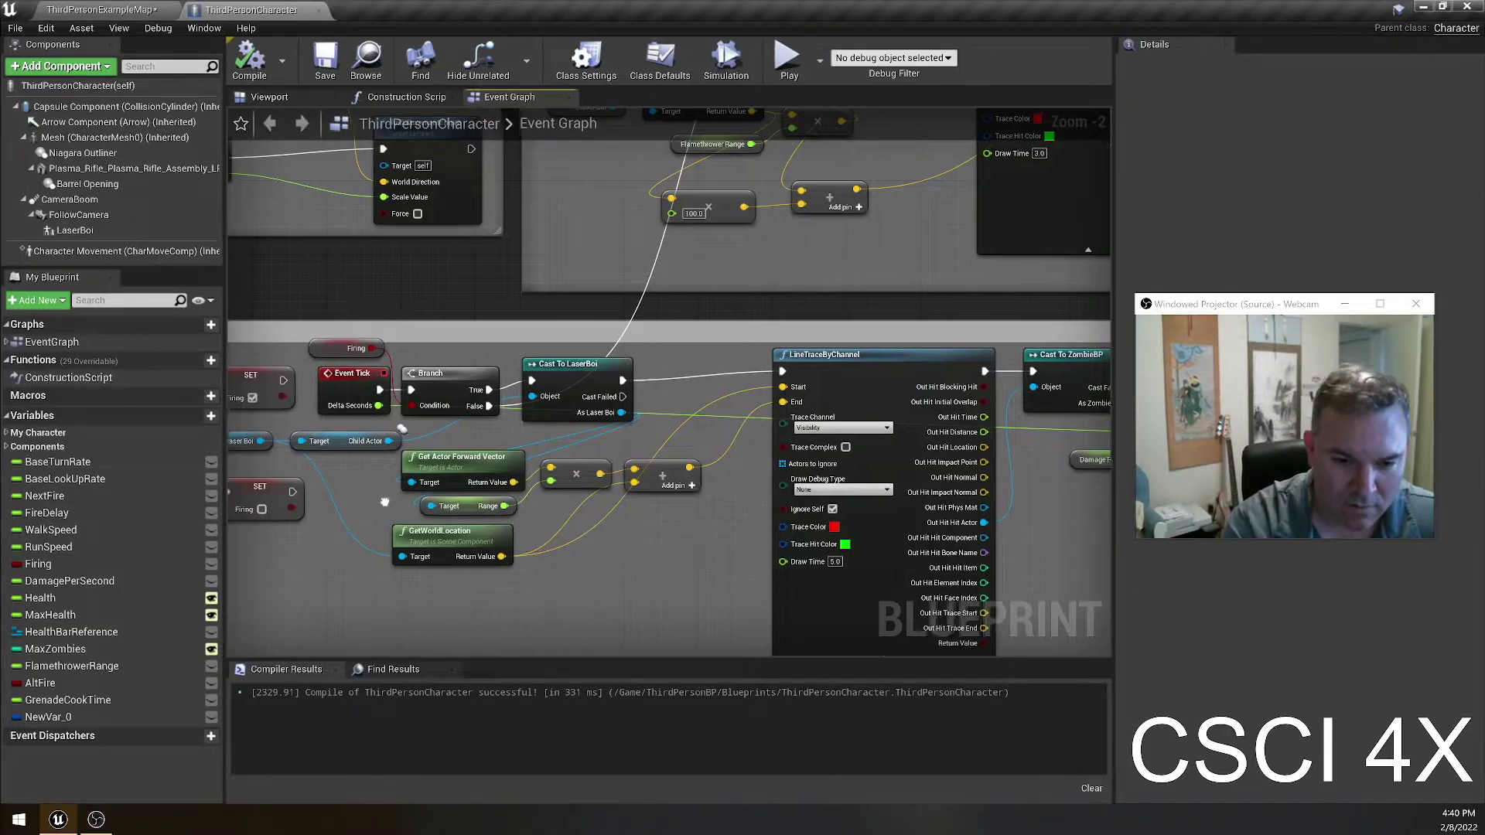
- Examine the LineTraceByChannel inputs, including the Get Actor Forward Vector and Range nodes and the LaserBoi component they refer to
right_drag(364, 472, 419, 451)
right_drag(524, 418, 370, 411)
right_drag(596, 363, 574, 360)
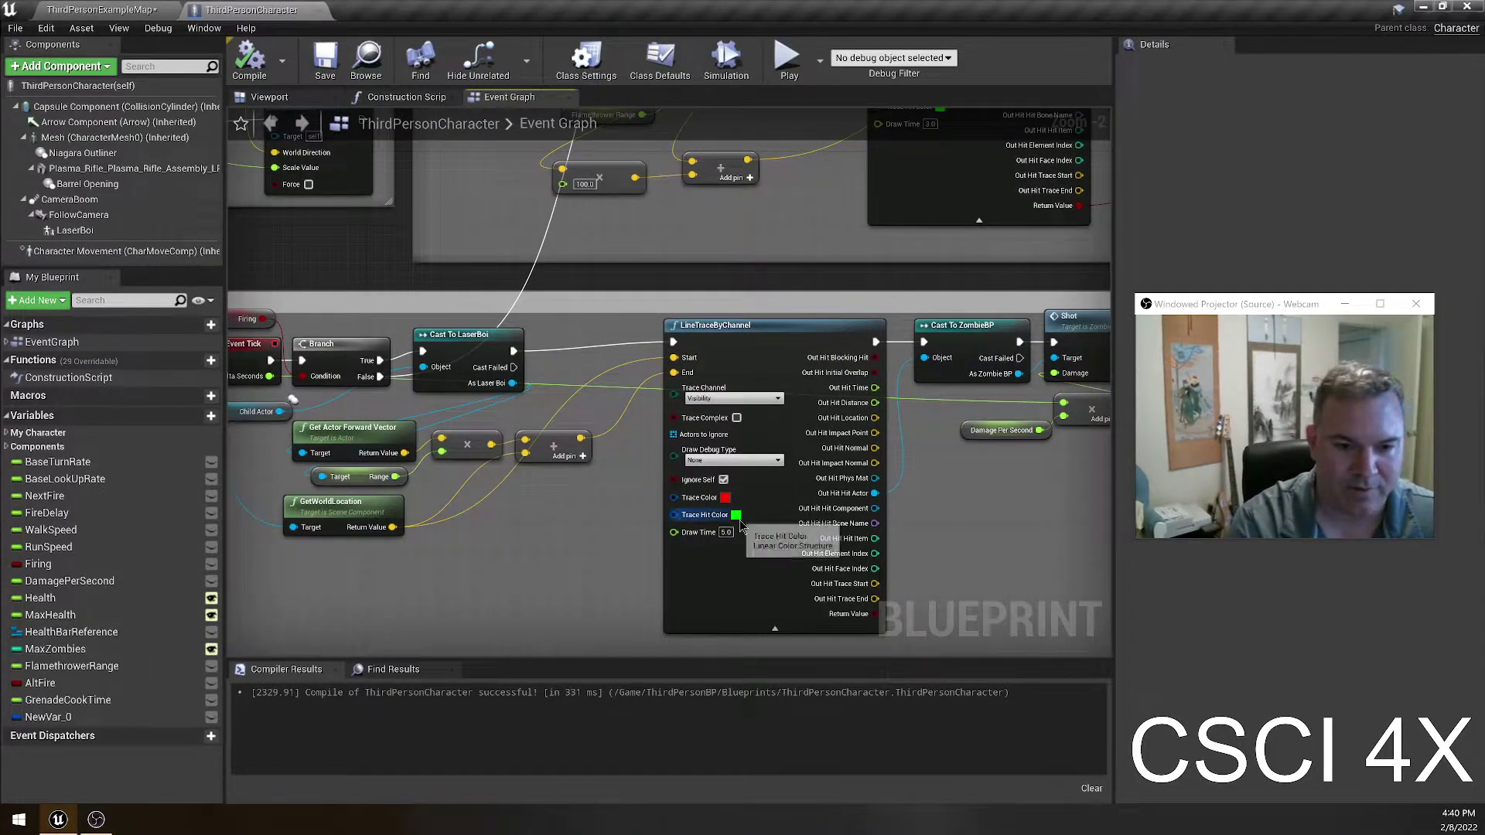
right_drag(455, 588, 523, 590)
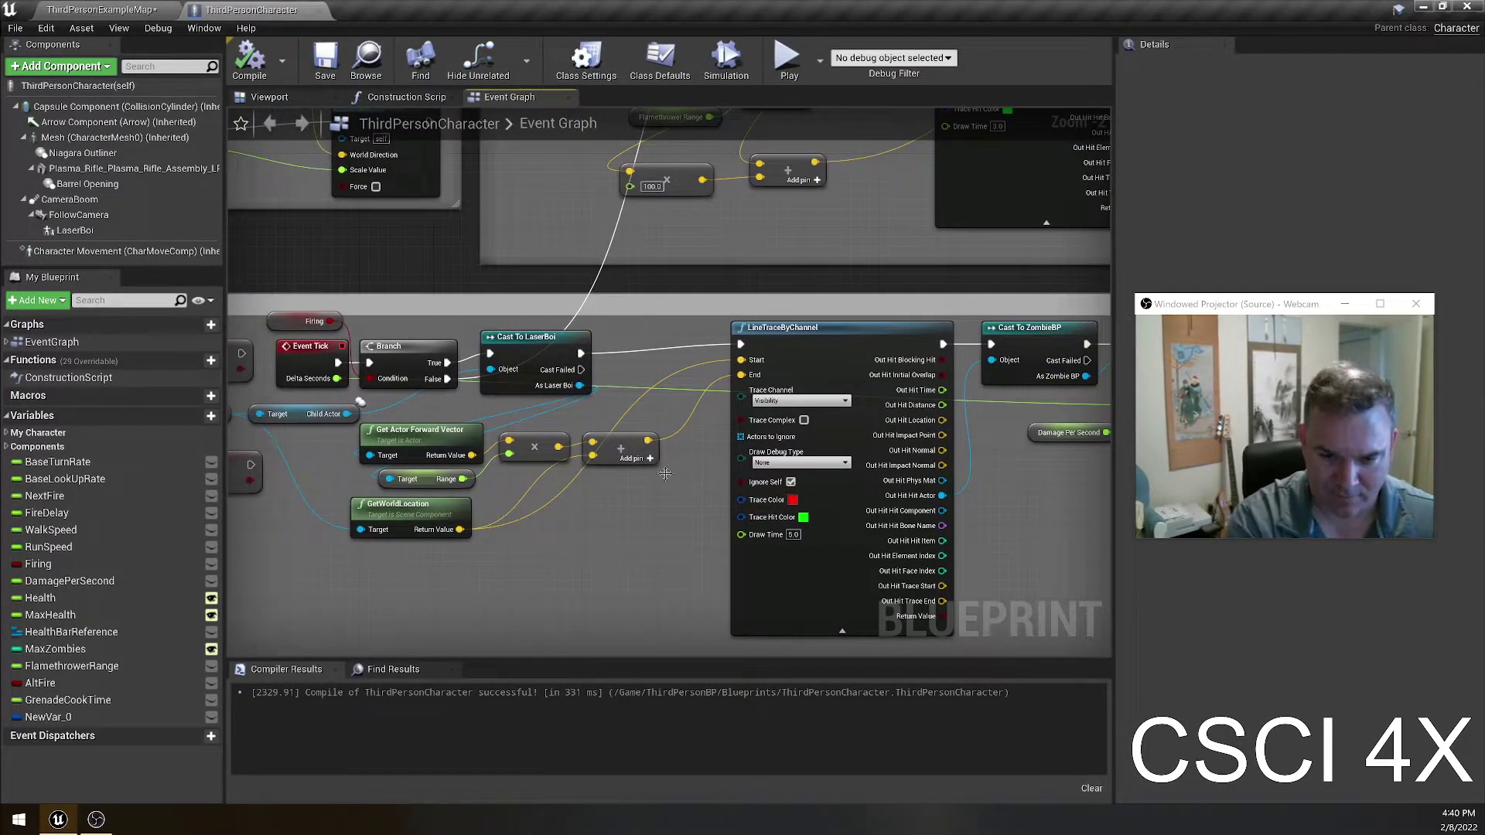
right_drag(685, 513, 627, 515)
click(365, 444)
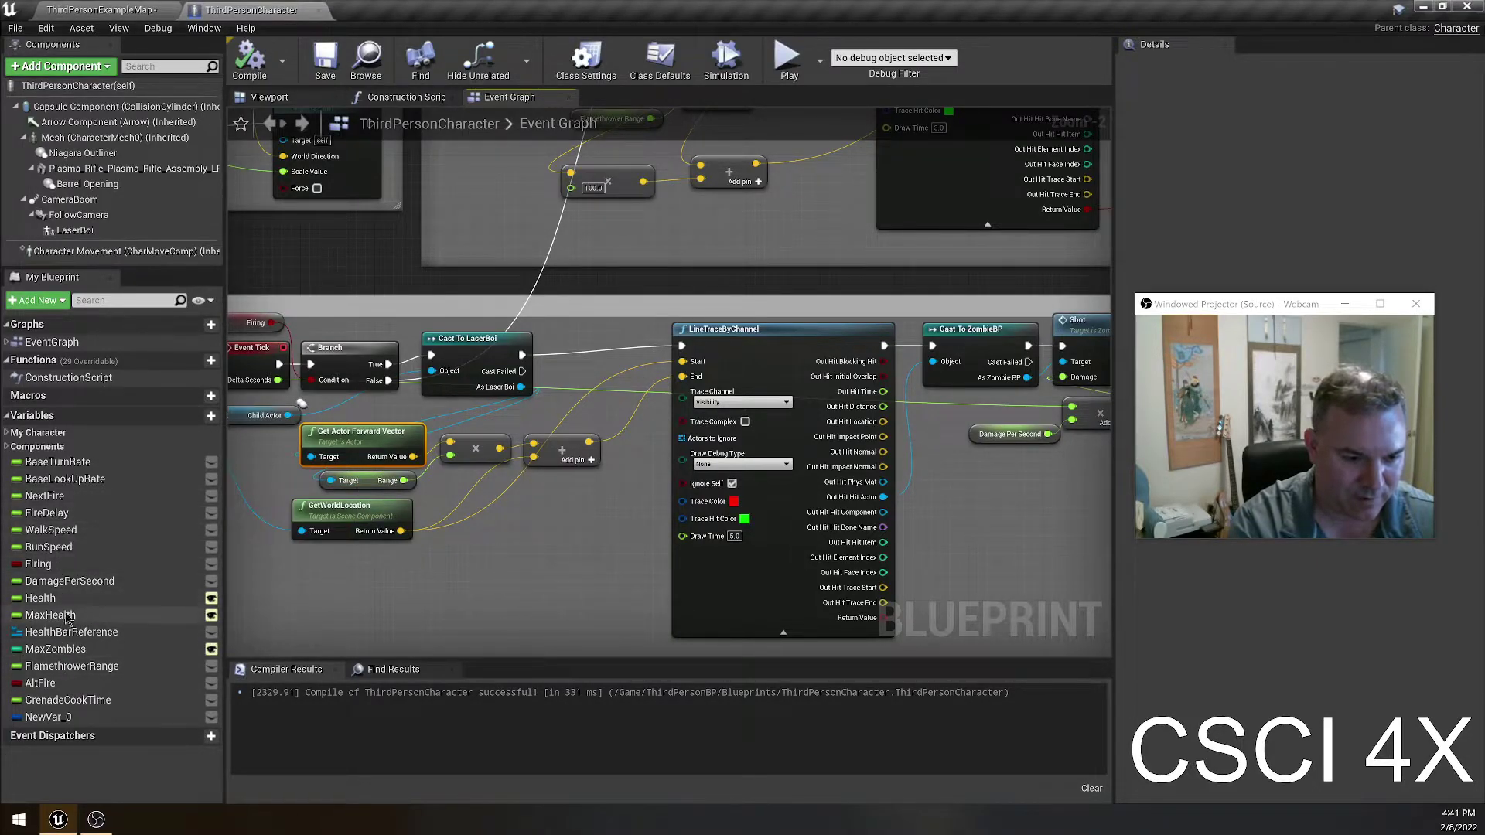
click(372, 484)
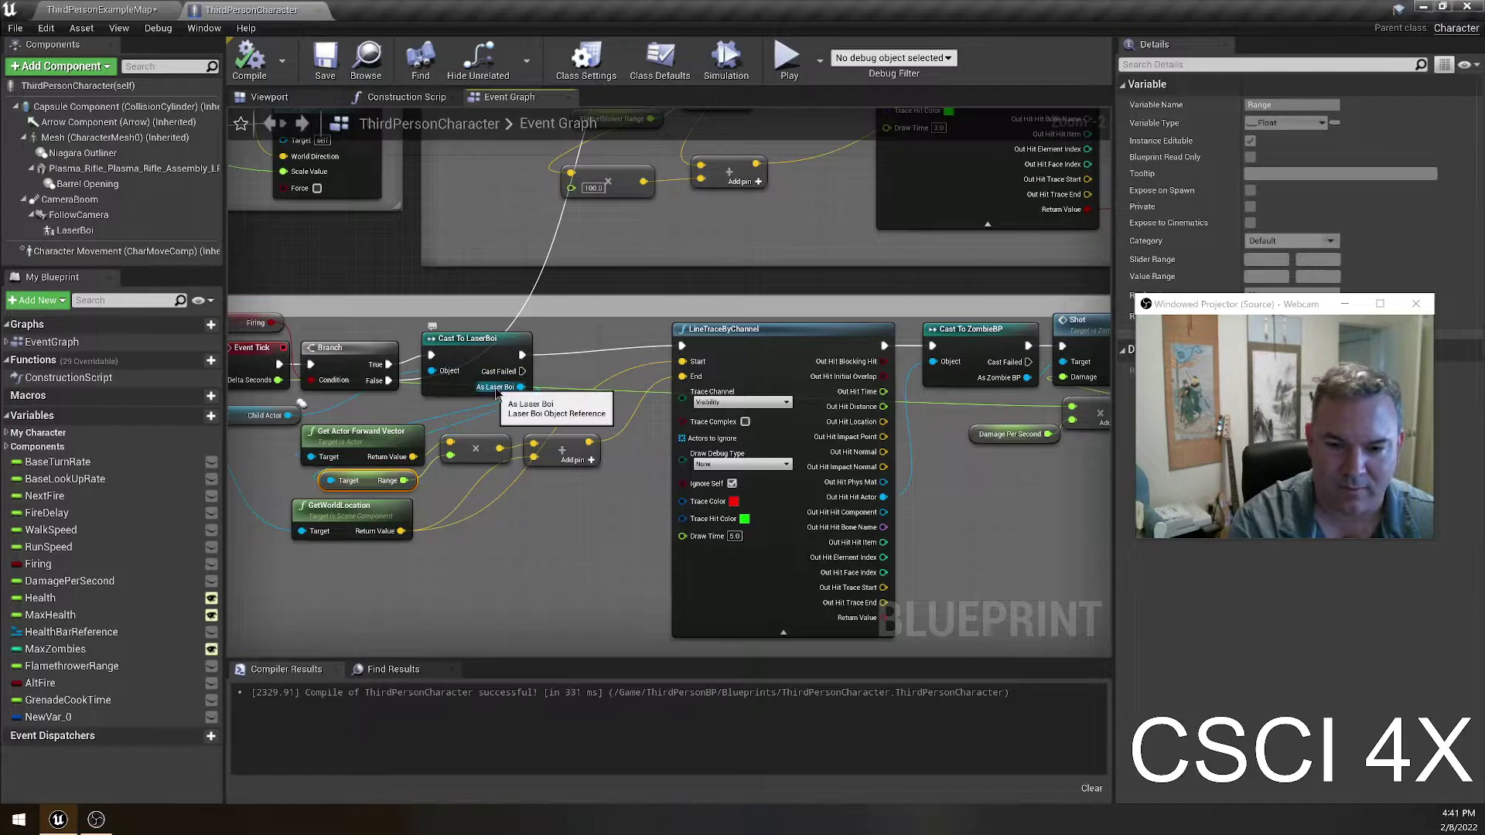
click(75, 230)
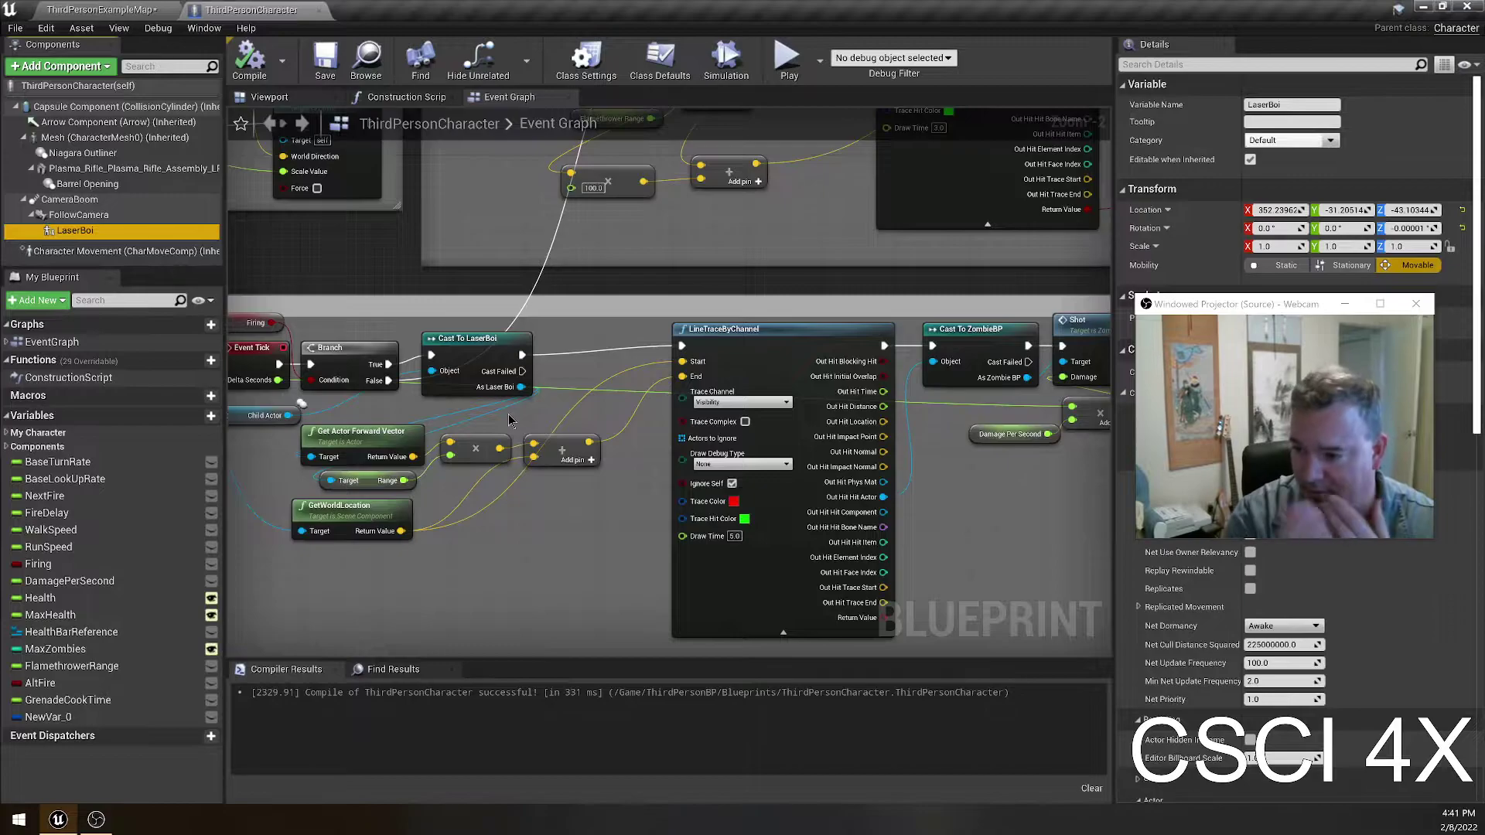
- Inspect the GetWorldLocation node used as the trace start and check LaserBoi's position on the character in the viewport
right_drag(510, 613, 564, 612)
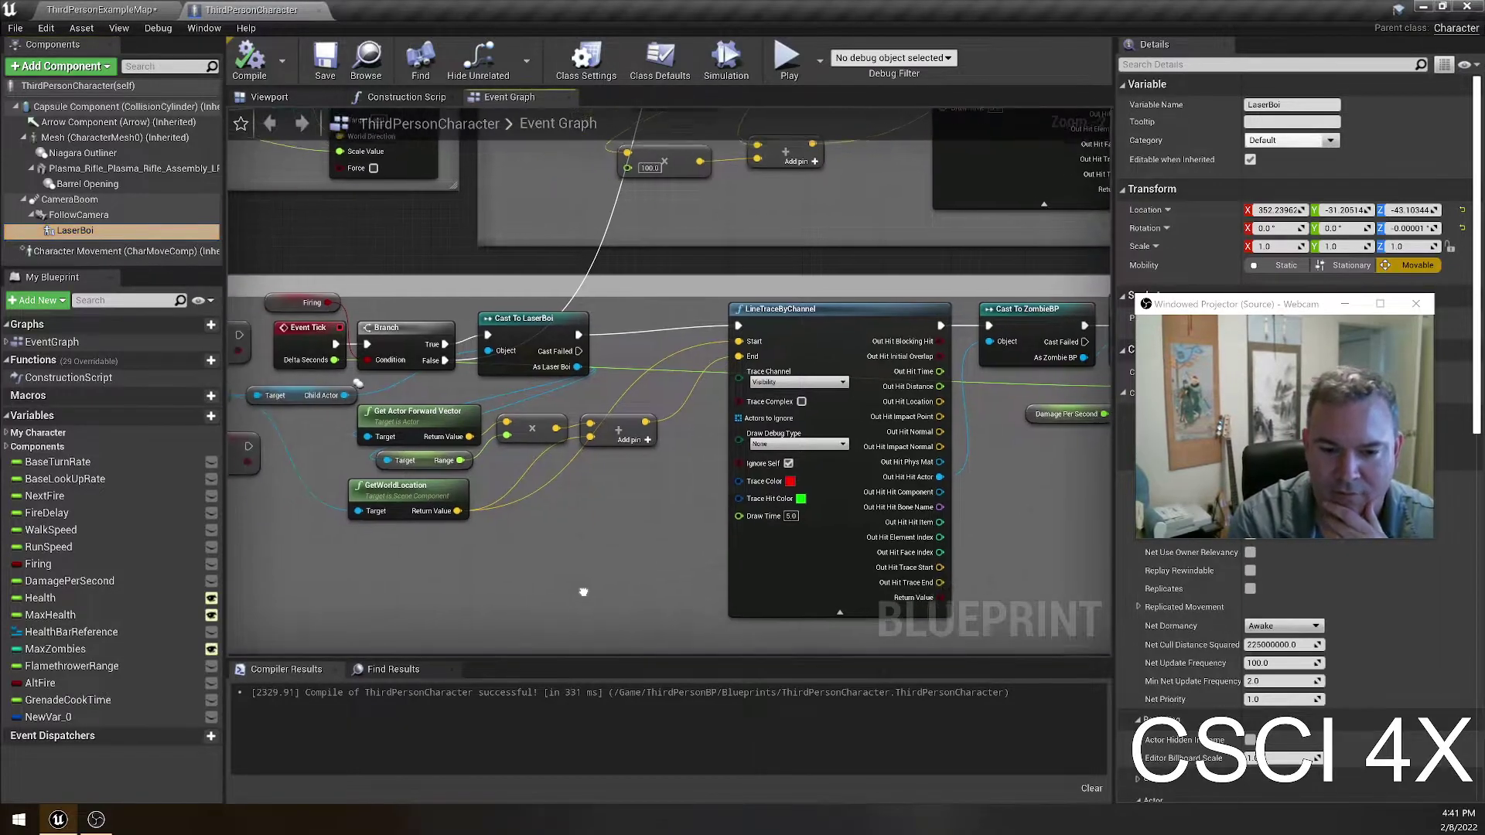
right_drag(590, 531, 722, 533)
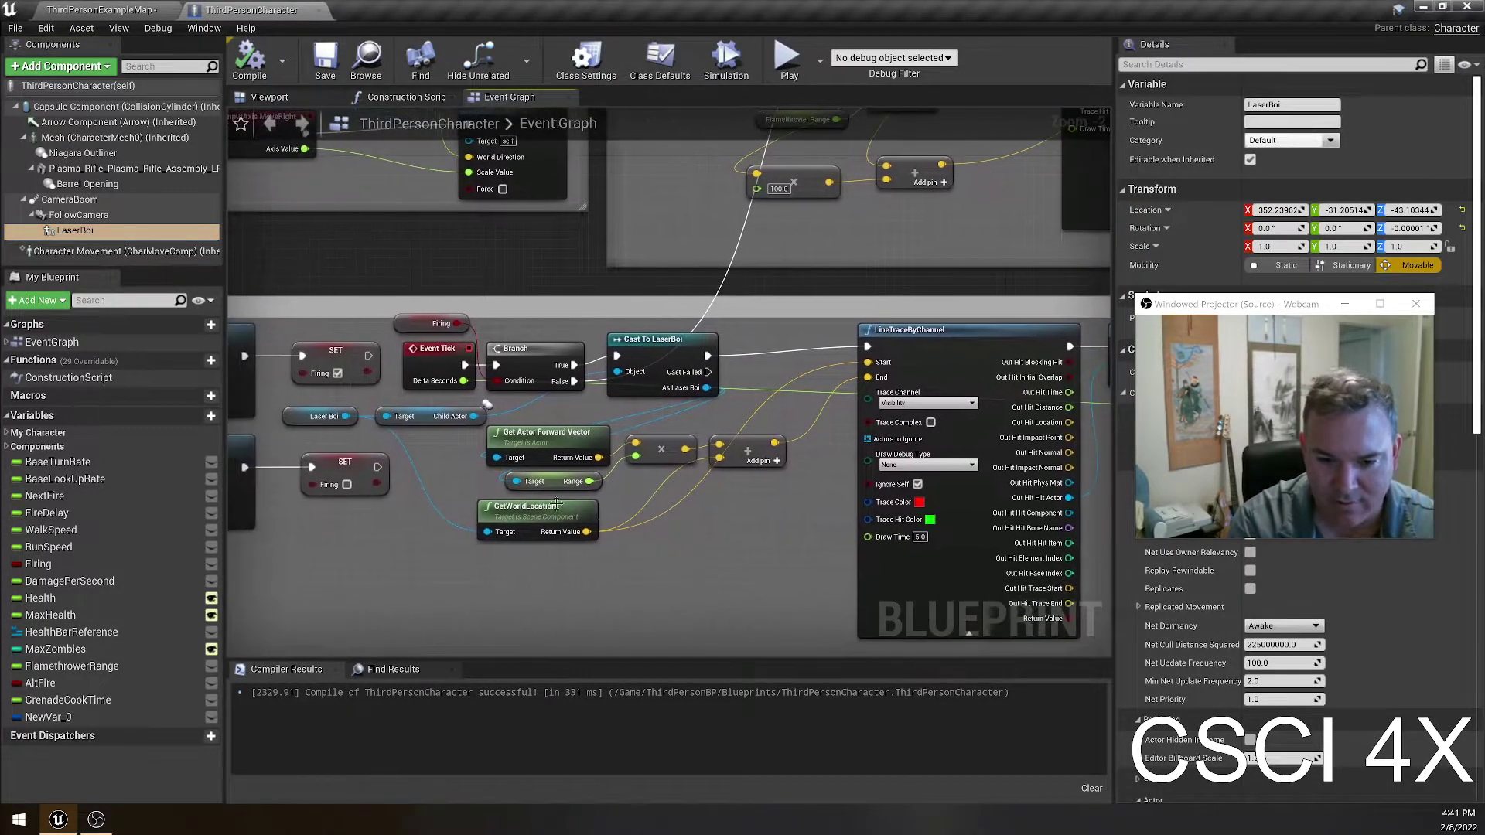
click(557, 522)
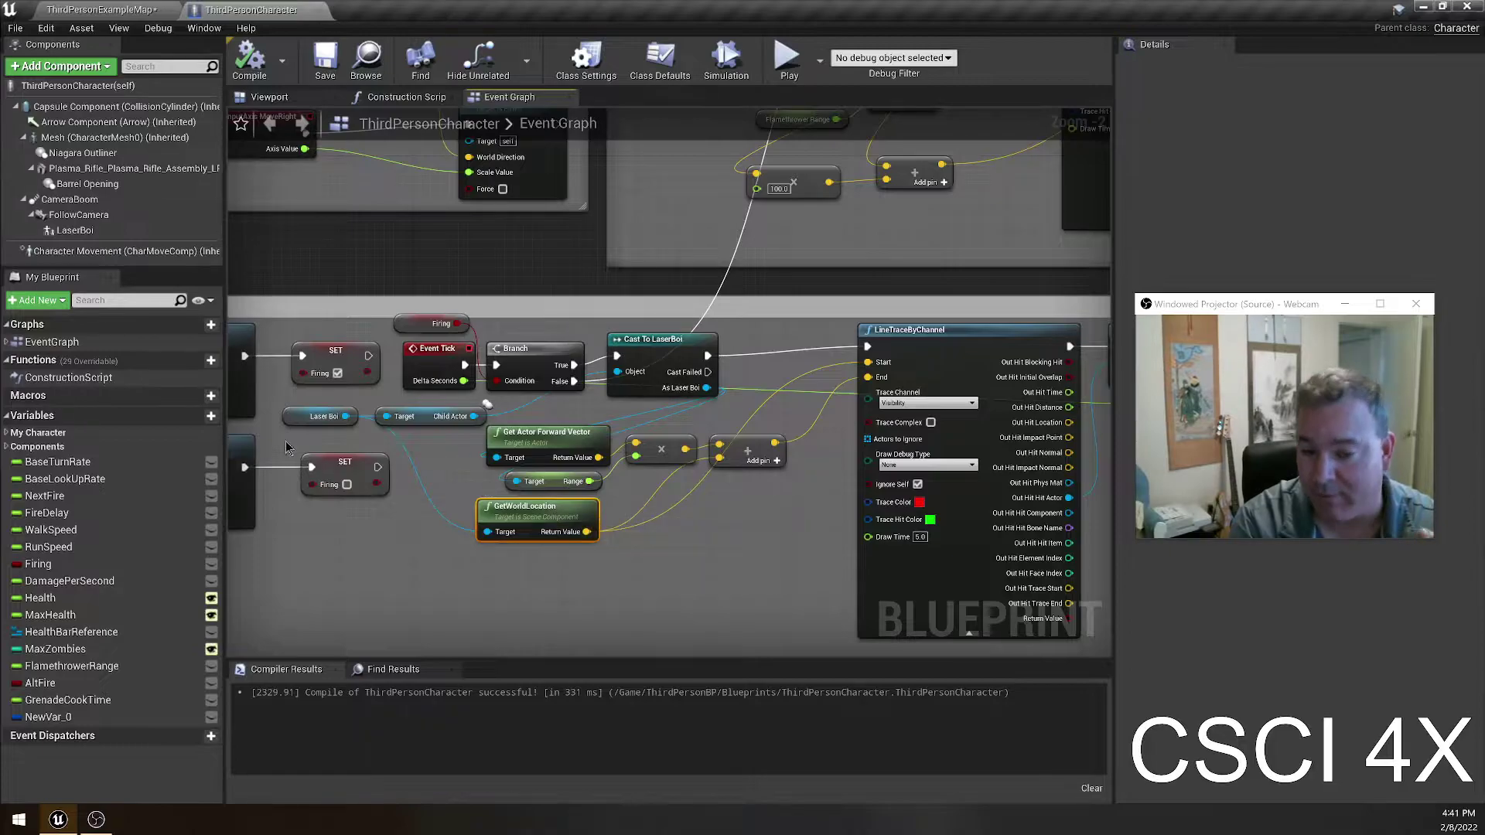
click(270, 100)
click(75, 231)
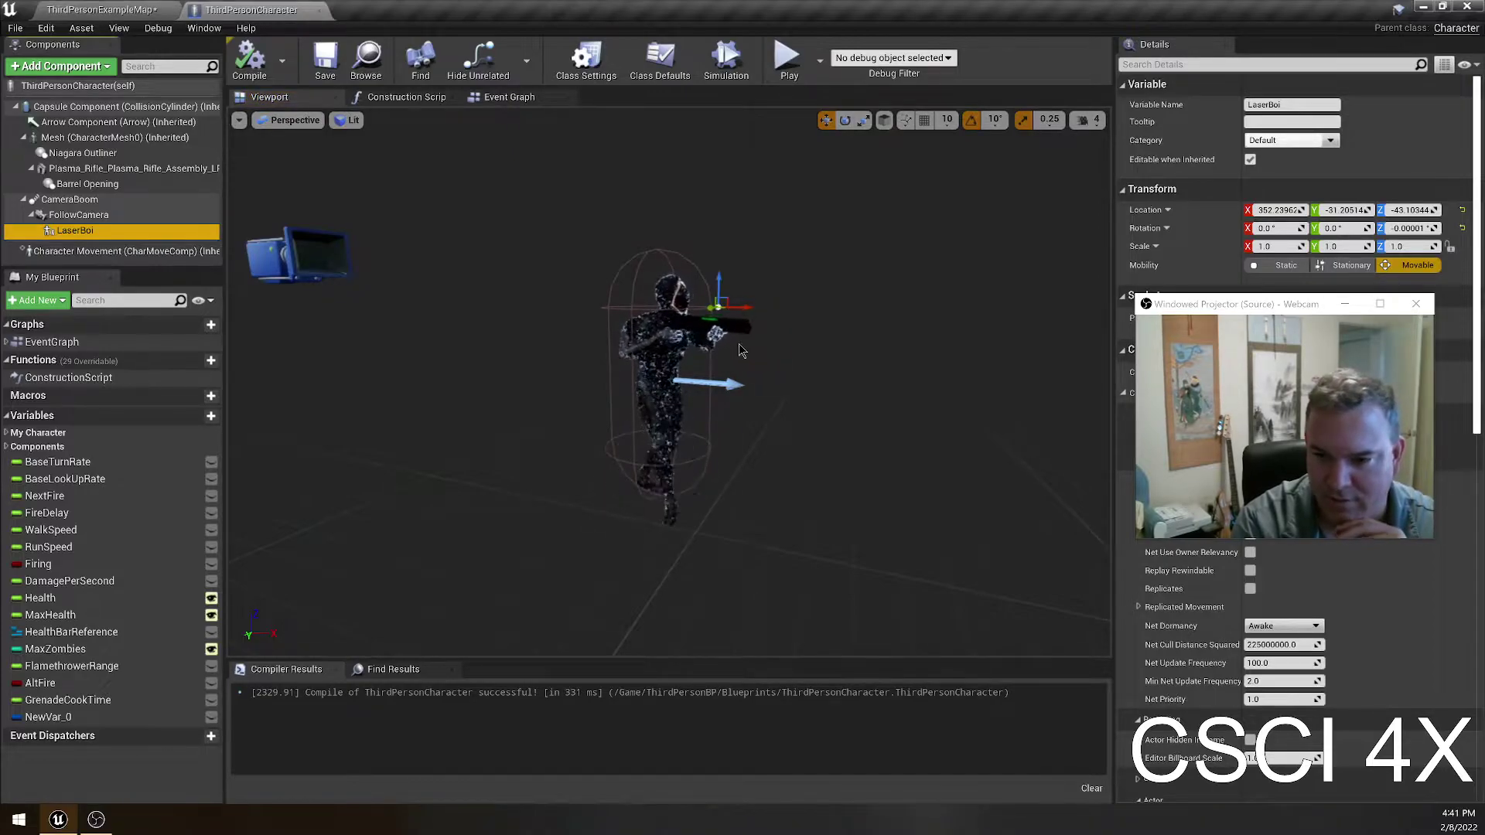
click(507, 96)
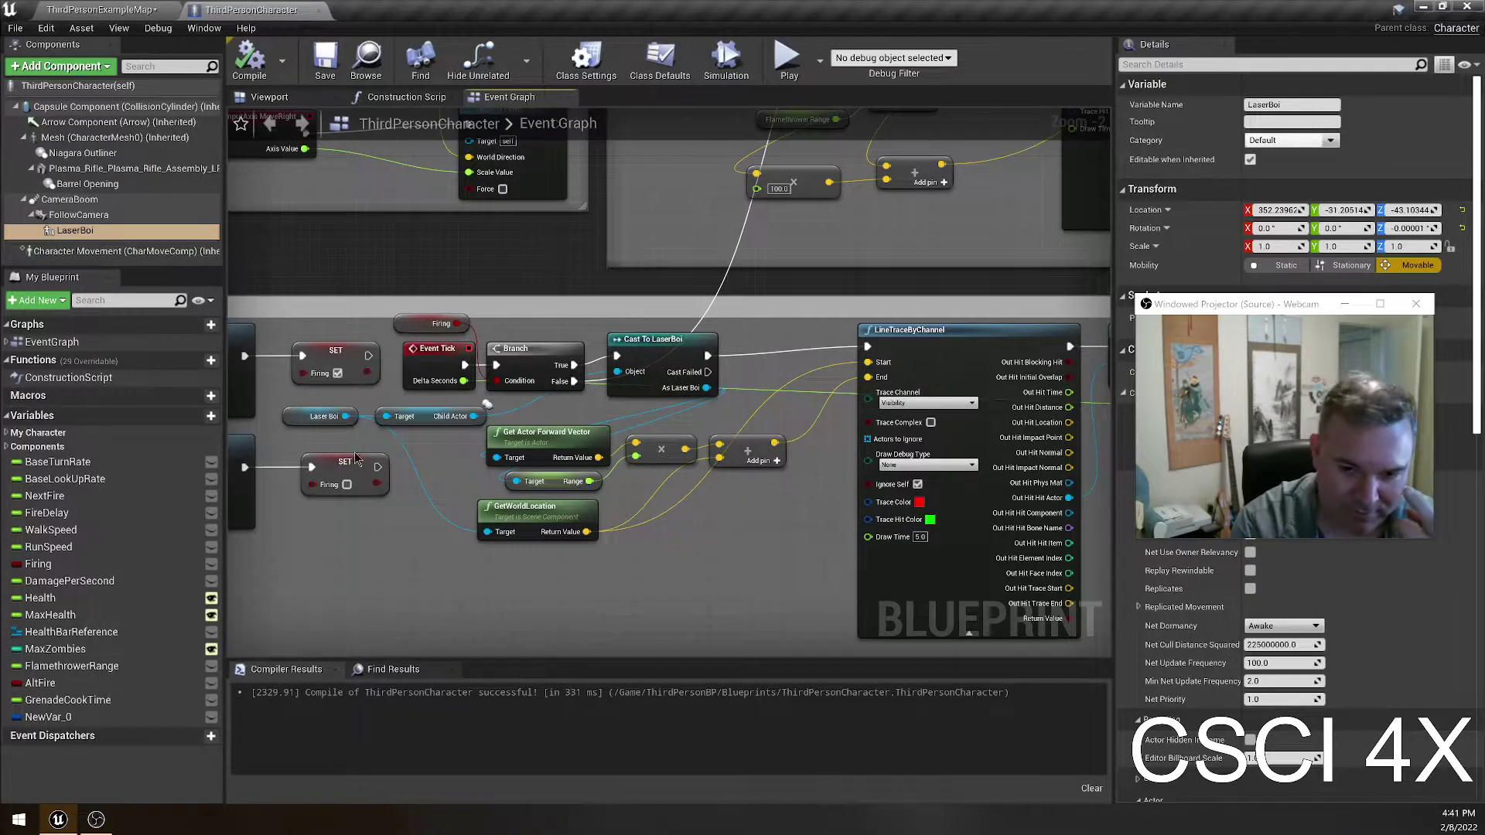
- Examine the hit handling from LineTraceByChannel's Out Hit Actor through Cast To ZombieBP to the Shot call
right_drag(515, 541, 386, 551)
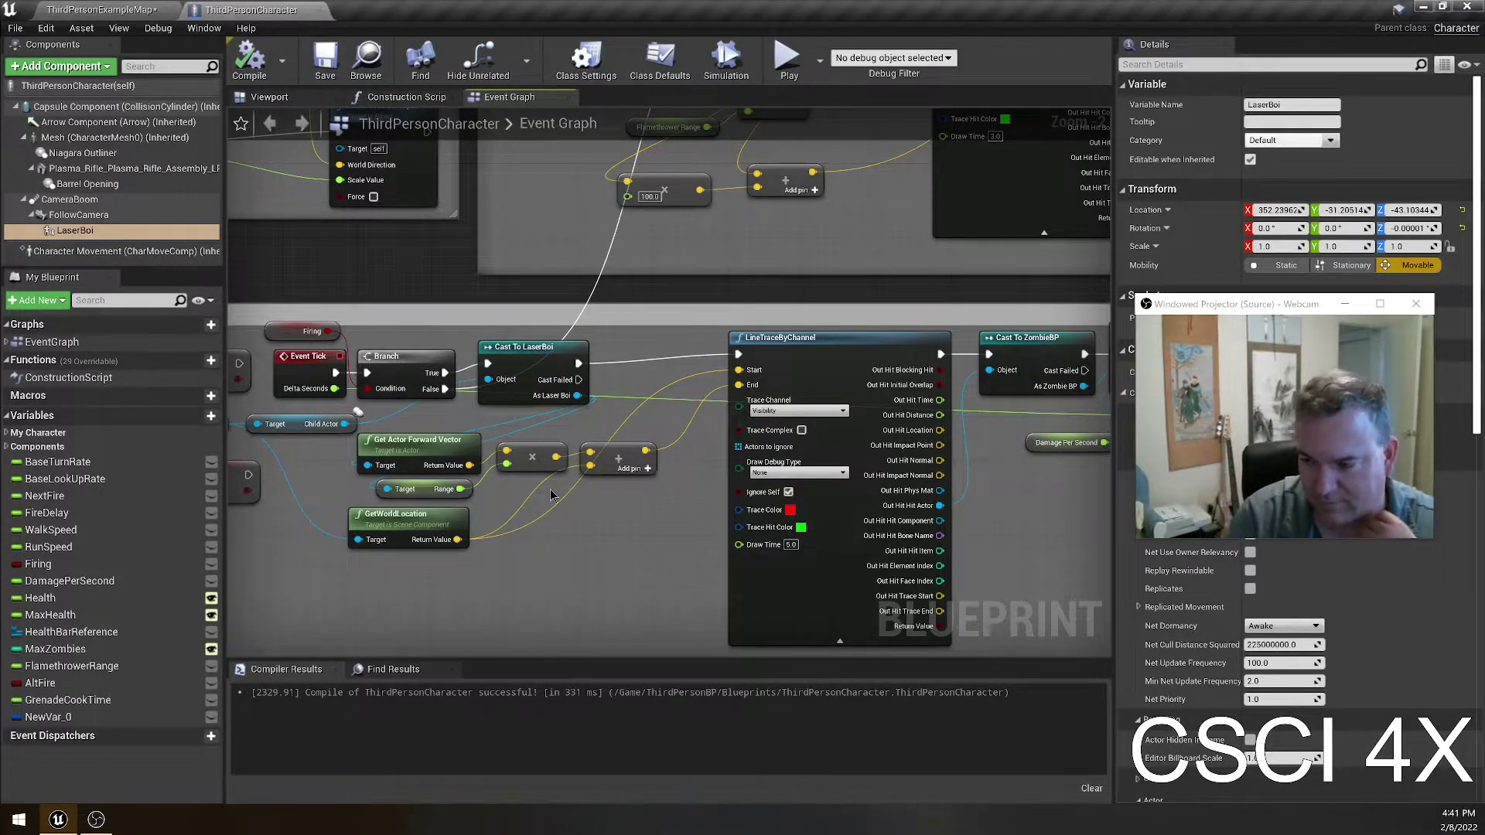
right_drag(789, 422, 602, 461)
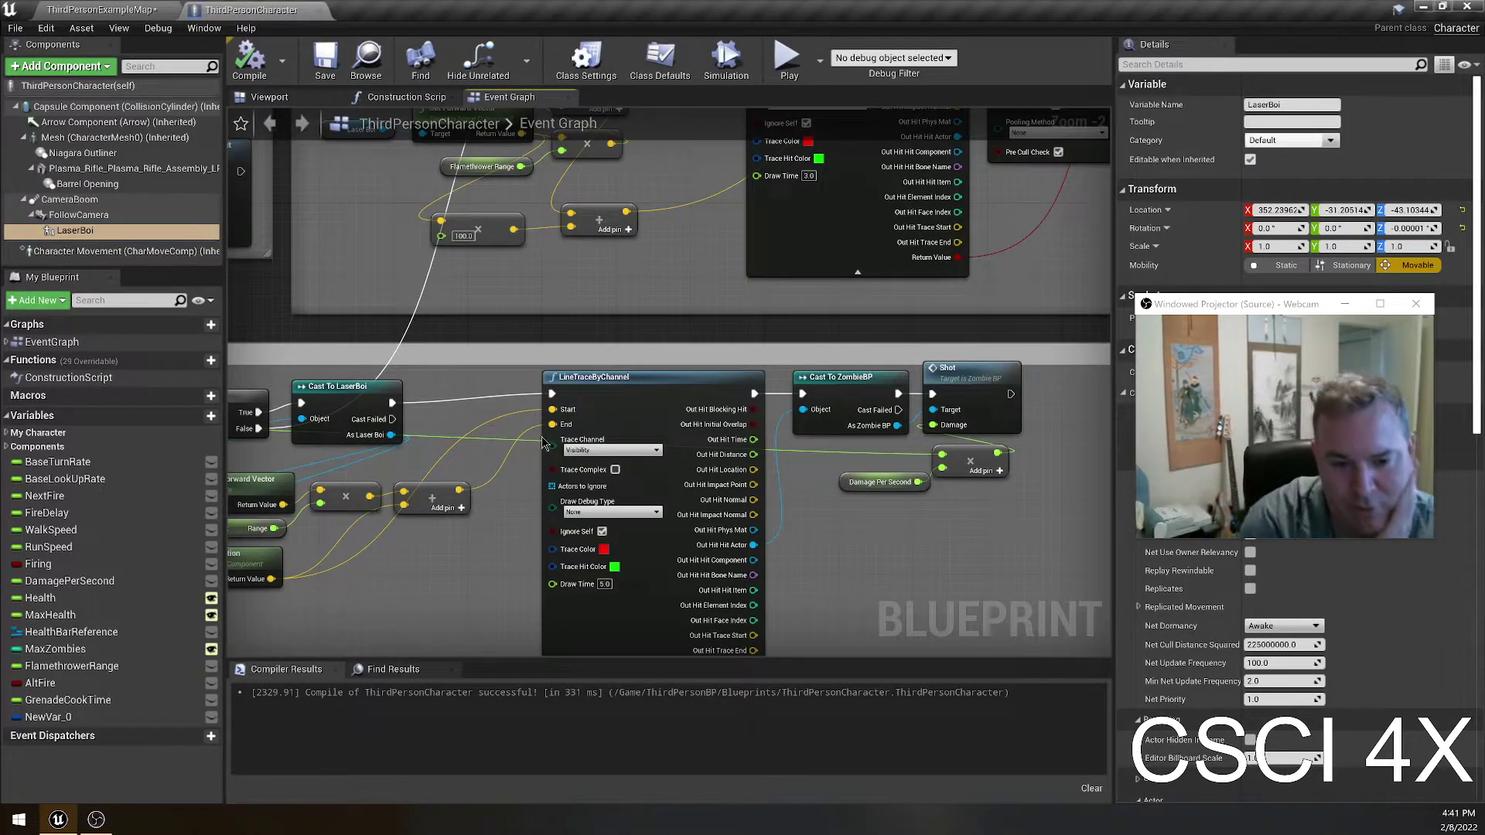
right_drag(459, 523, 381, 391)
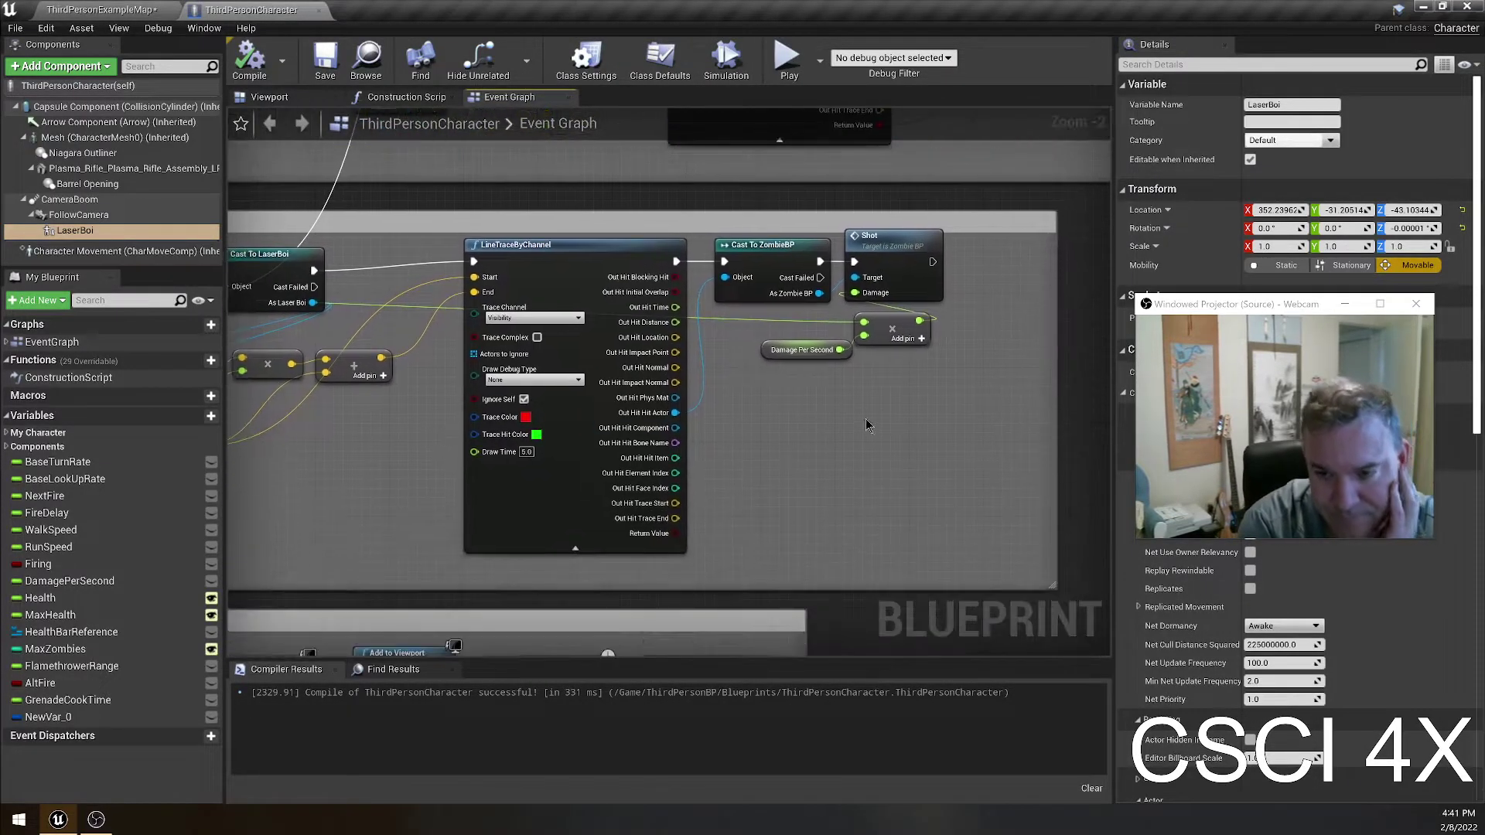
right_drag(966, 399, 902, 420)
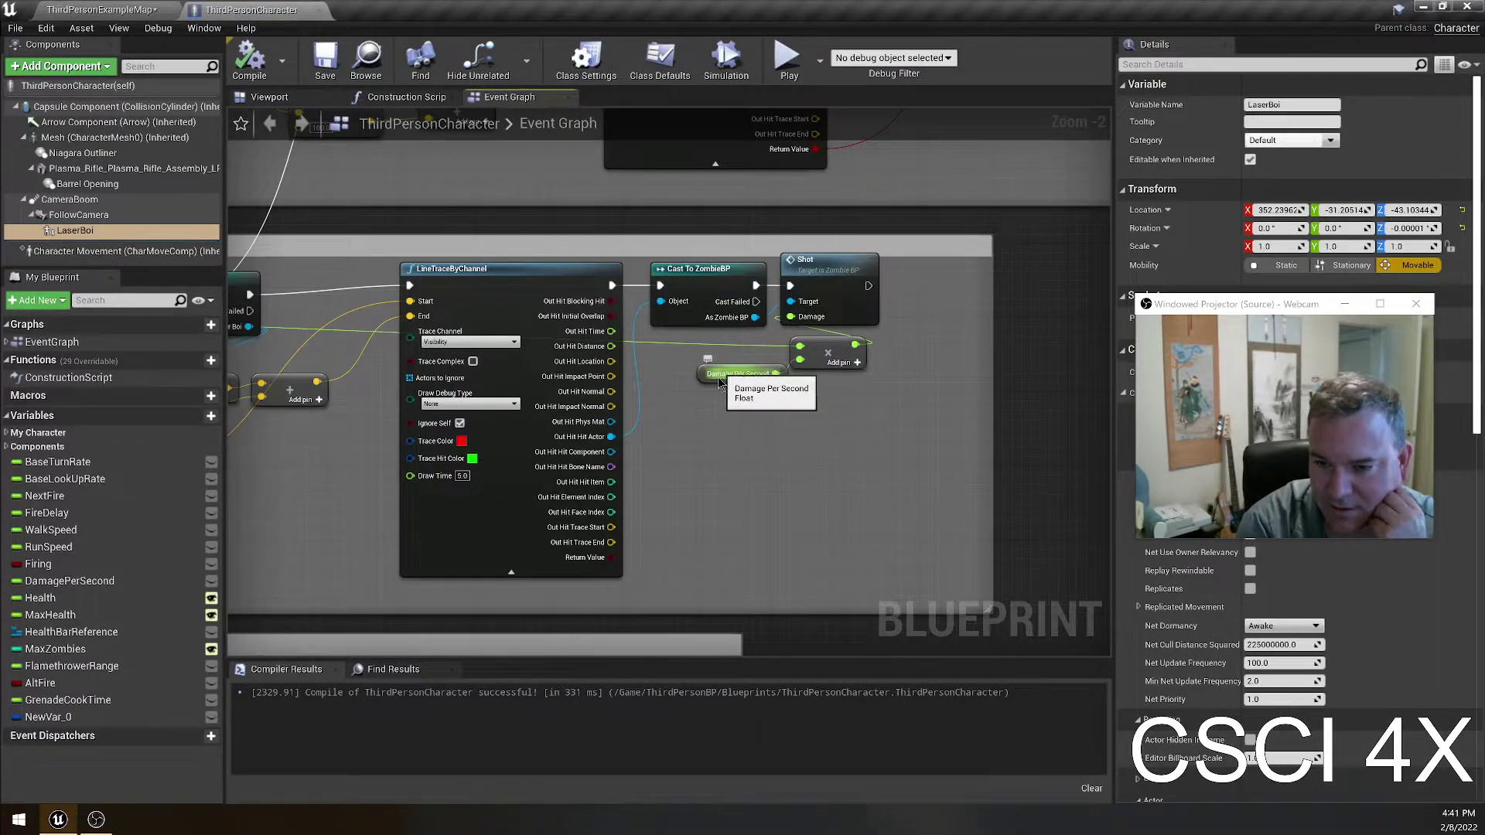
- Trace Event Tick's Delta Seconds to the multiplication with Damage Per Second that feeds the Shot node's Damage input
right_drag(722, 377, 1080, 441)
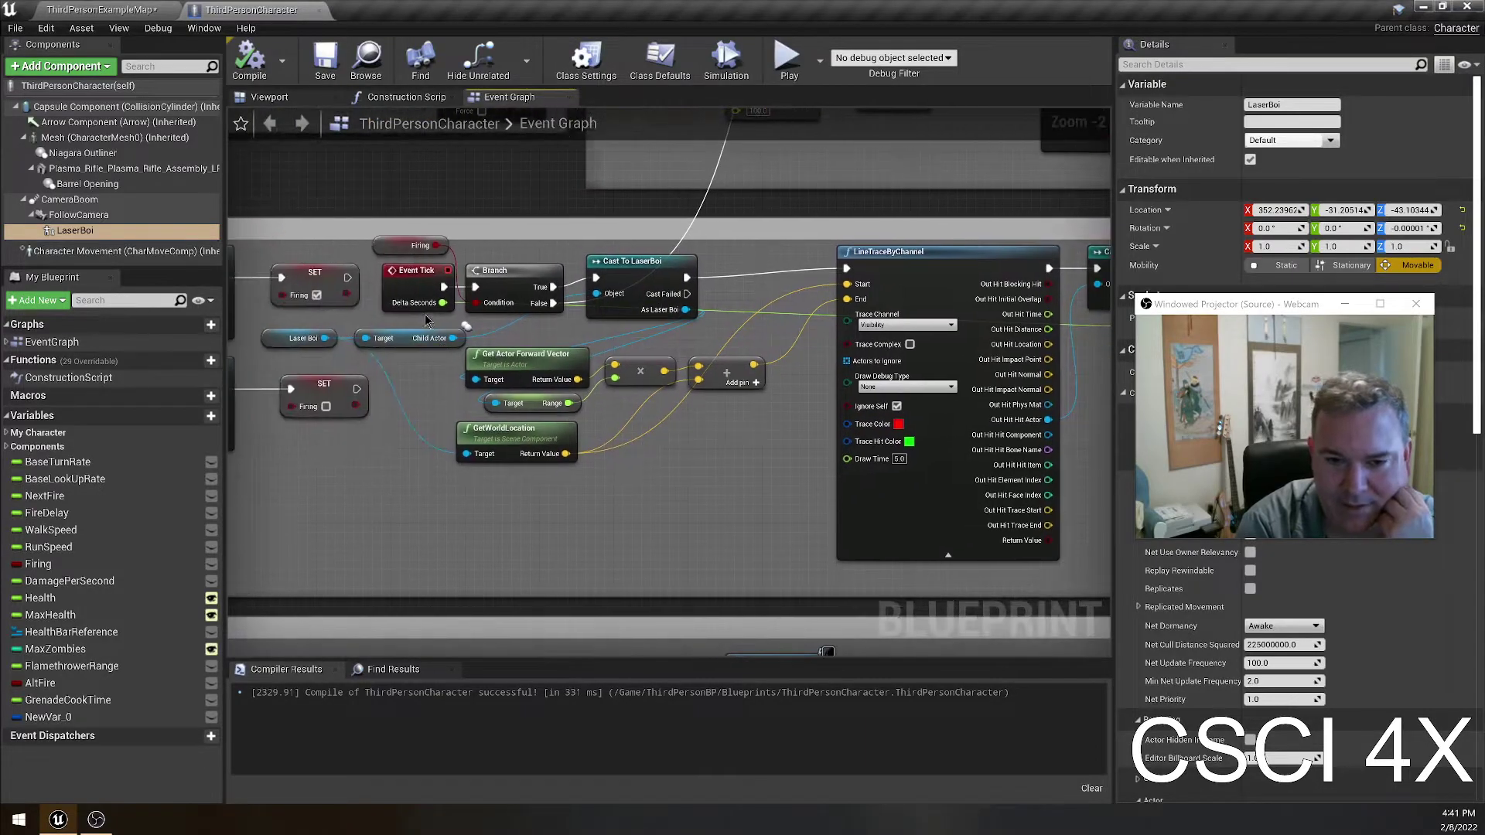
right_drag(871, 464, 314, 396)
right_drag(801, 388, 841, 459)
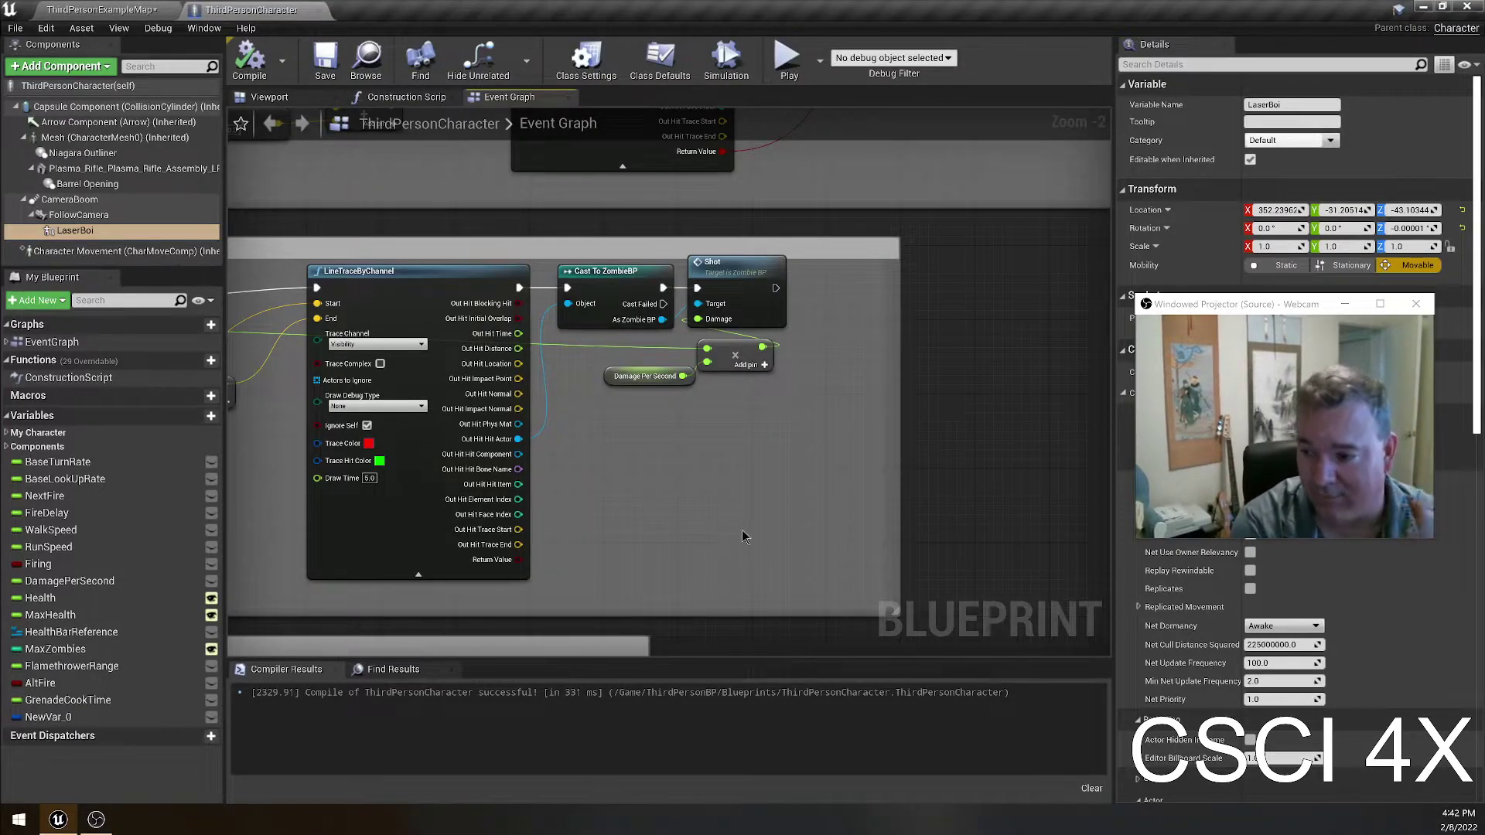
right_drag(717, 481, 1090, 499)
right_drag(399, 407, 592, 430)
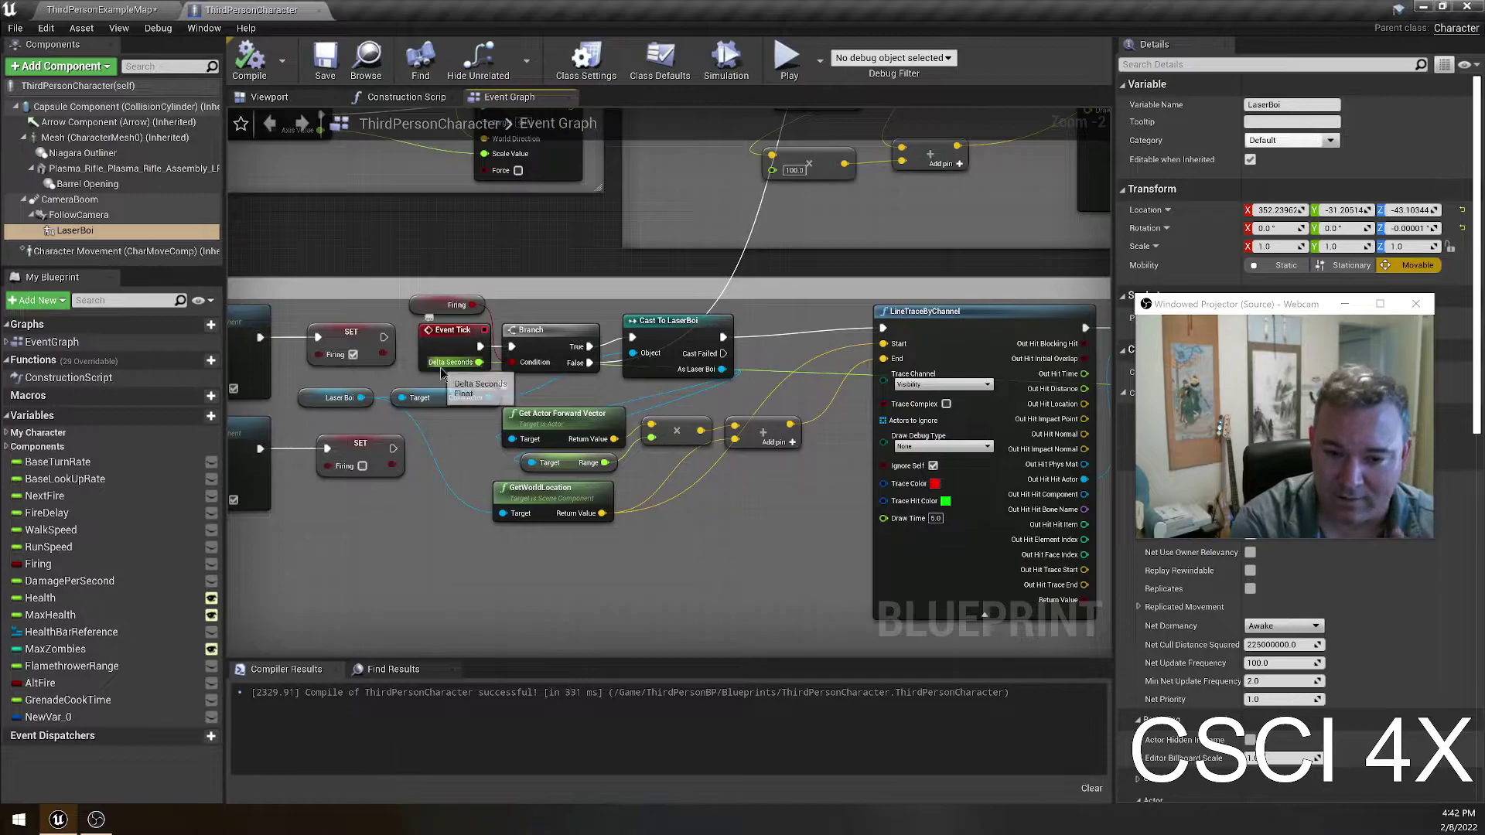
right_drag(720, 518, 328, 450)
right_drag(973, 393, 902, 453)
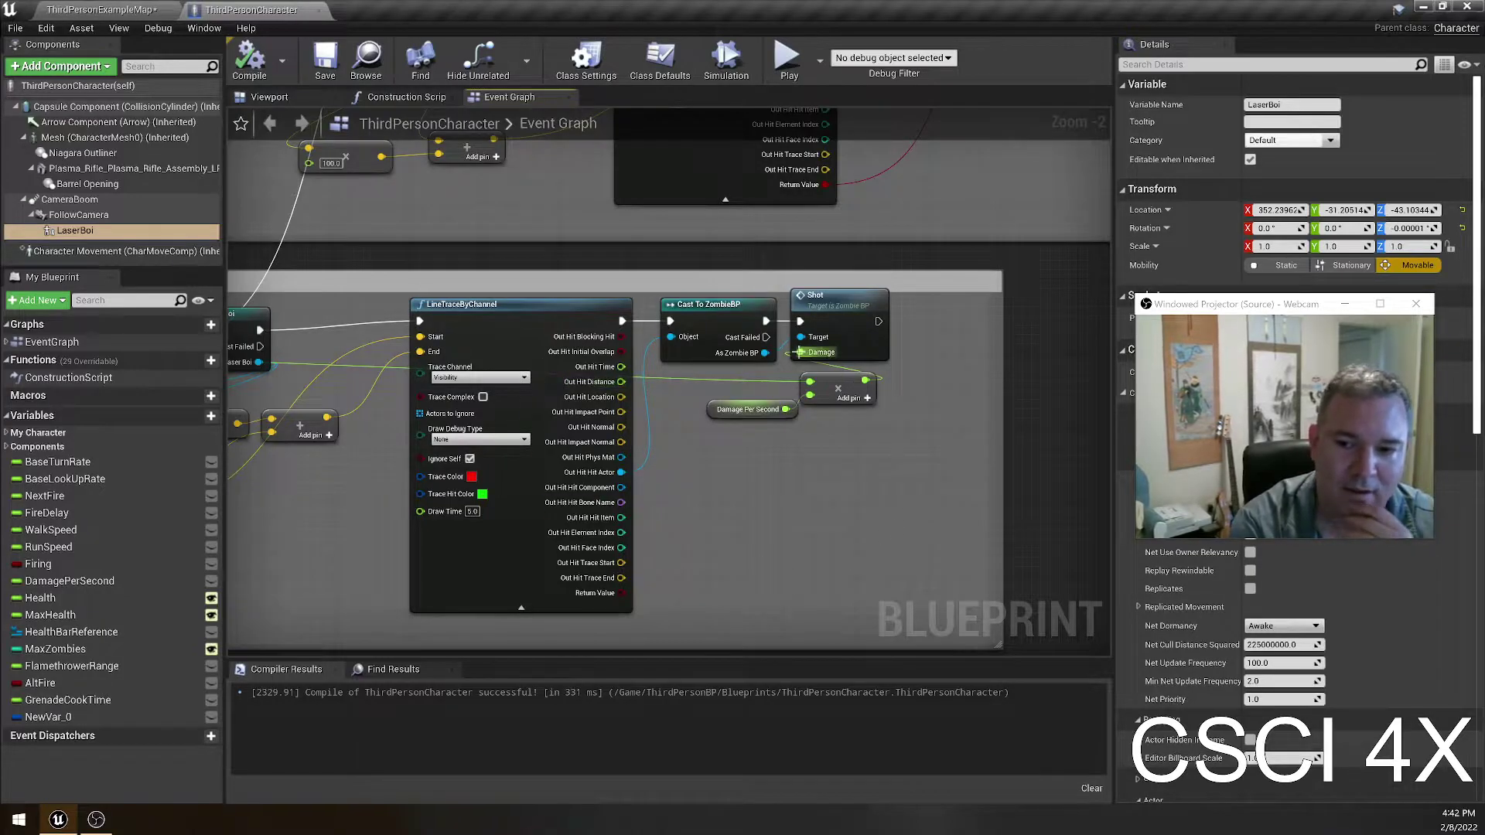
- Review the whole Laser Beams Check chain again, from InputAction Fire and the LaserBoi reference to the line trace
right_drag(750, 550, 954, 526)
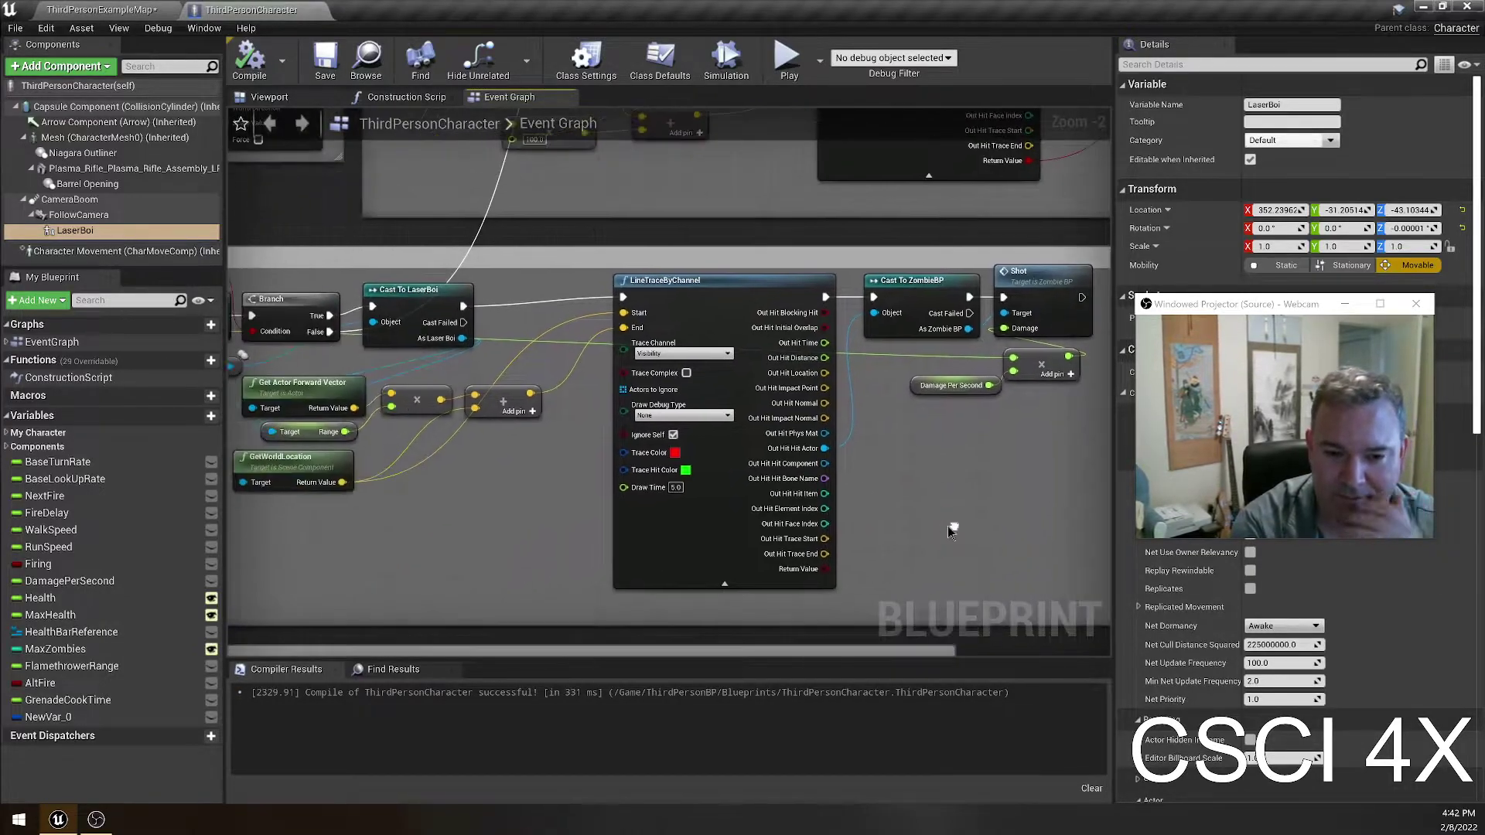
right_drag(407, 468, 904, 516)
right_drag(441, 540, 543, 537)
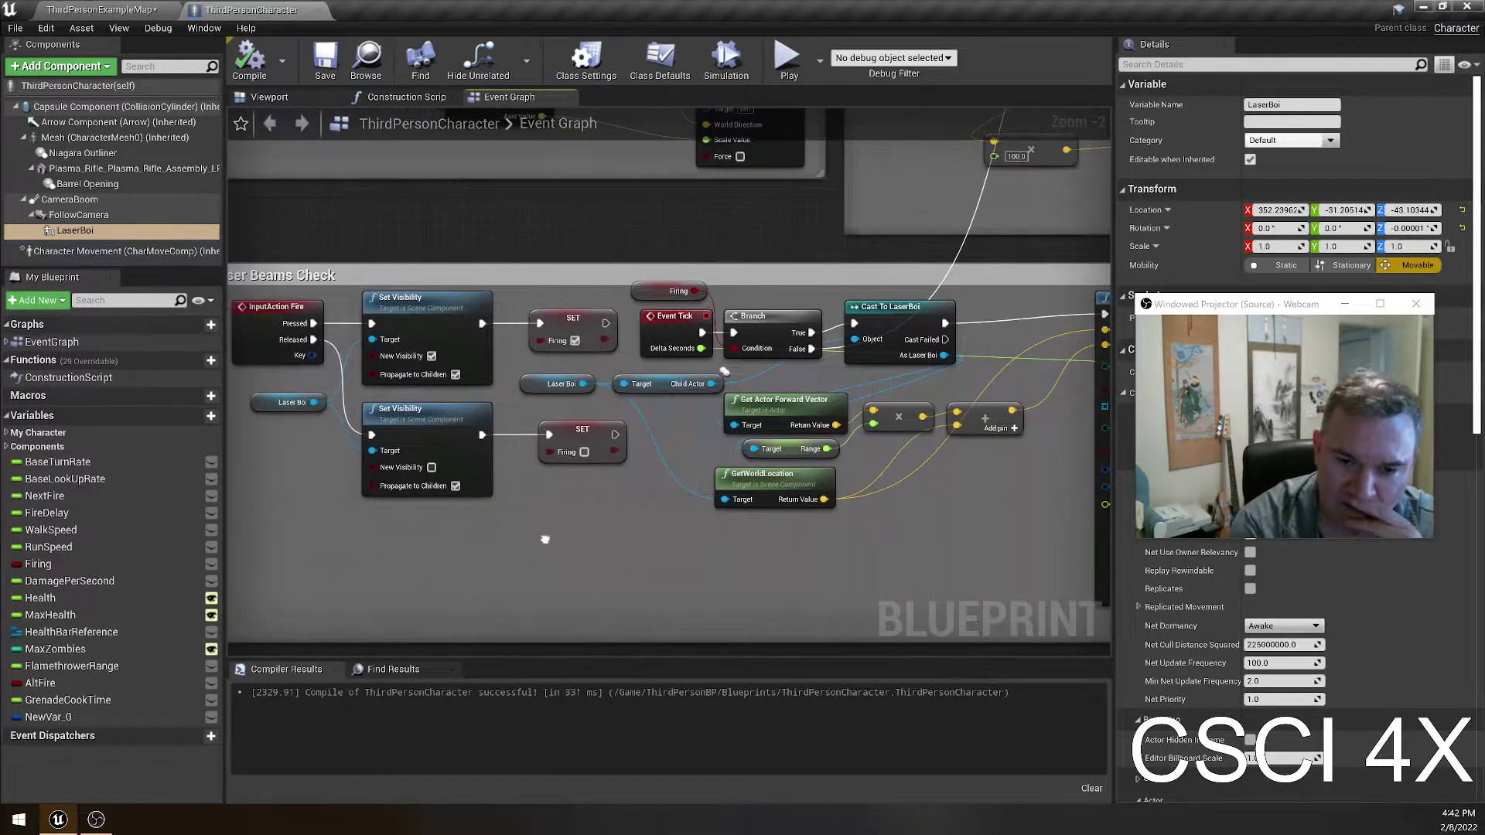
click(75, 232)
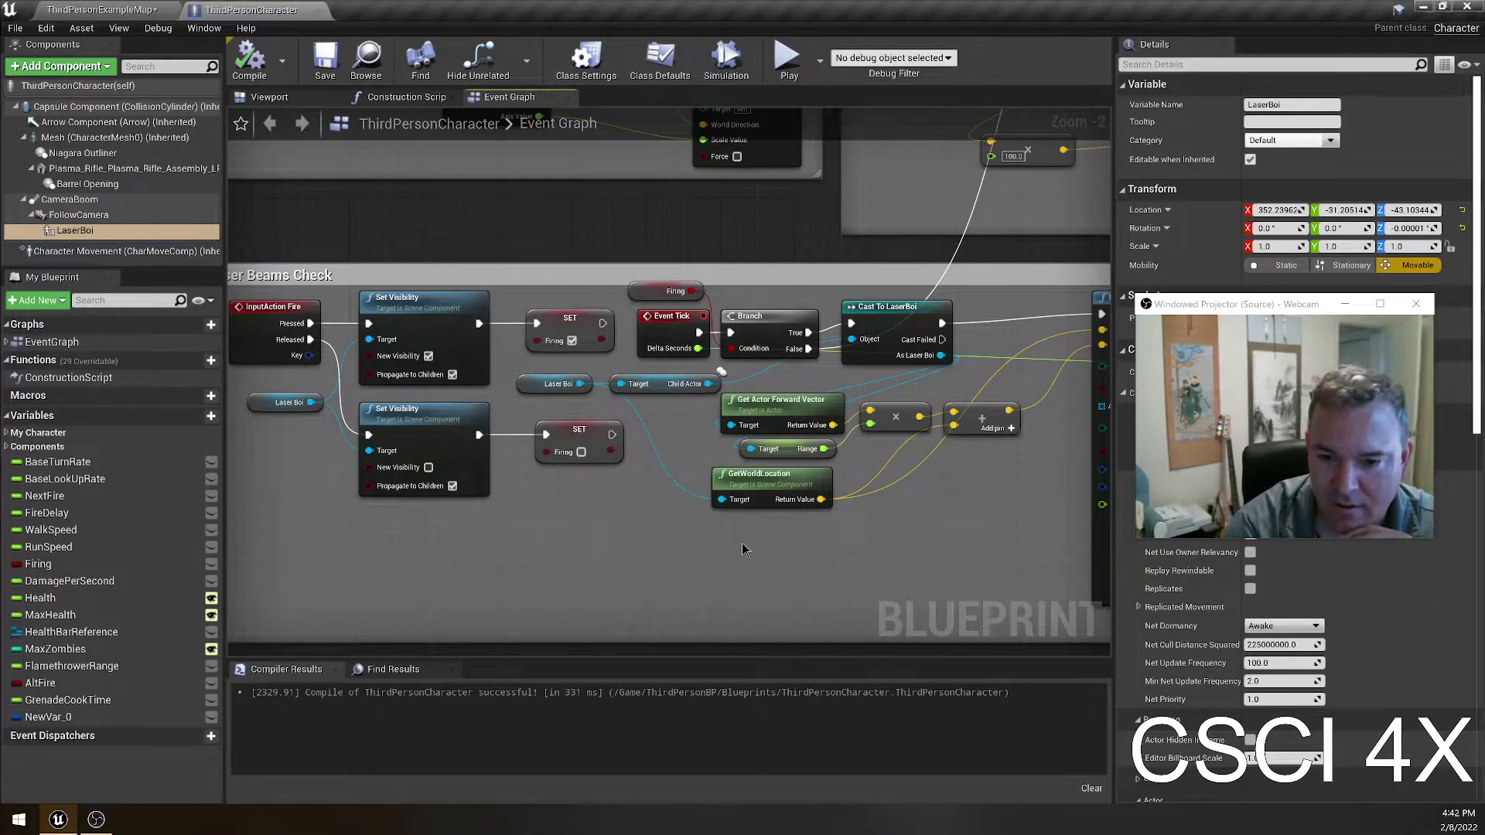
right_drag(729, 539, 320, 485)
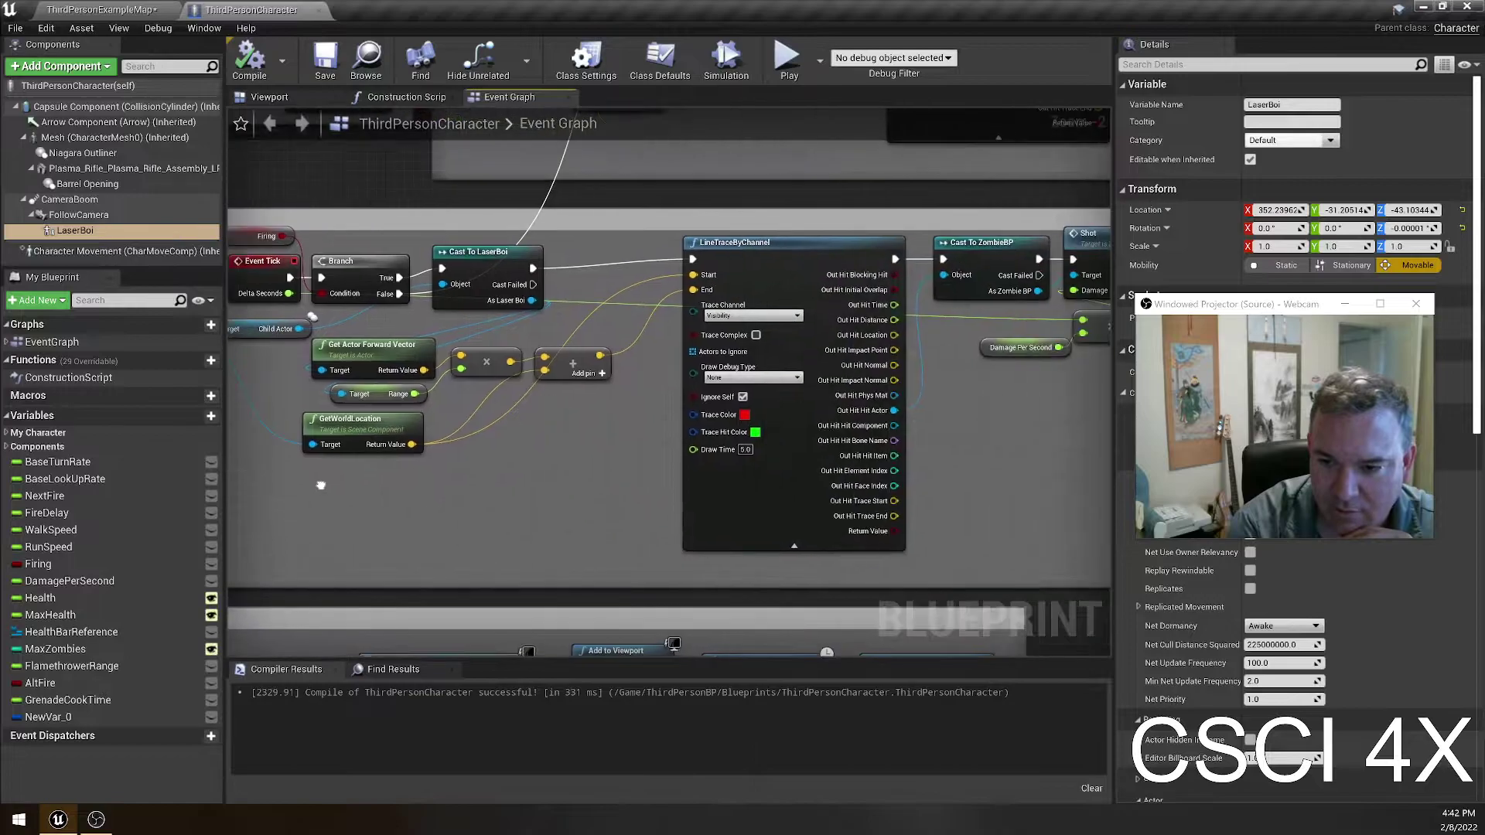
- Look over the laser check from the trace start and end calculation through LineTraceByChannel to the zombie's Shot call
right_drag(521, 473, 232, 384)
right_drag(1060, 388, 730, 398)
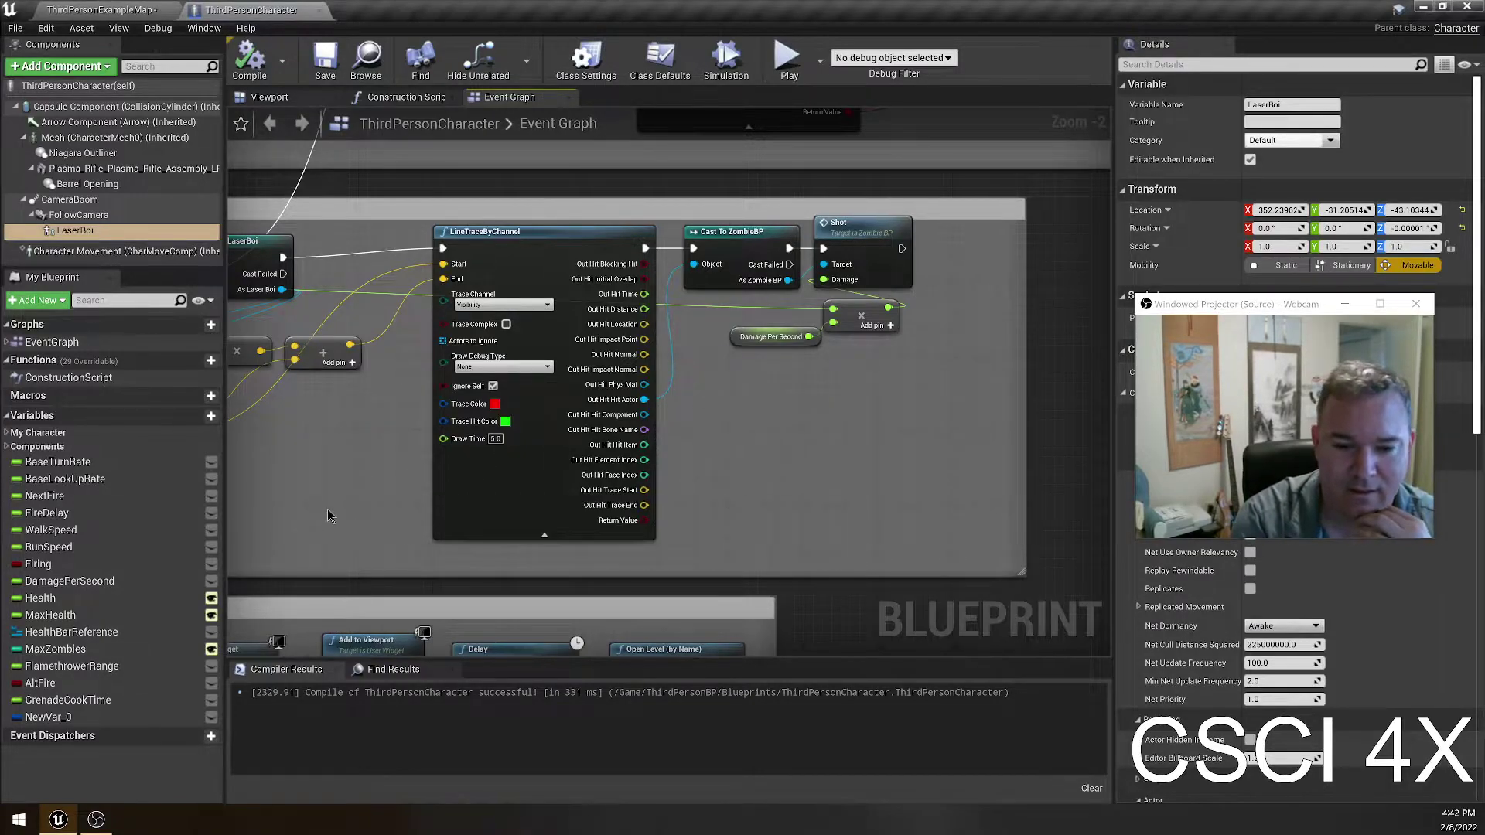
right_drag(325, 516, 522, 416)
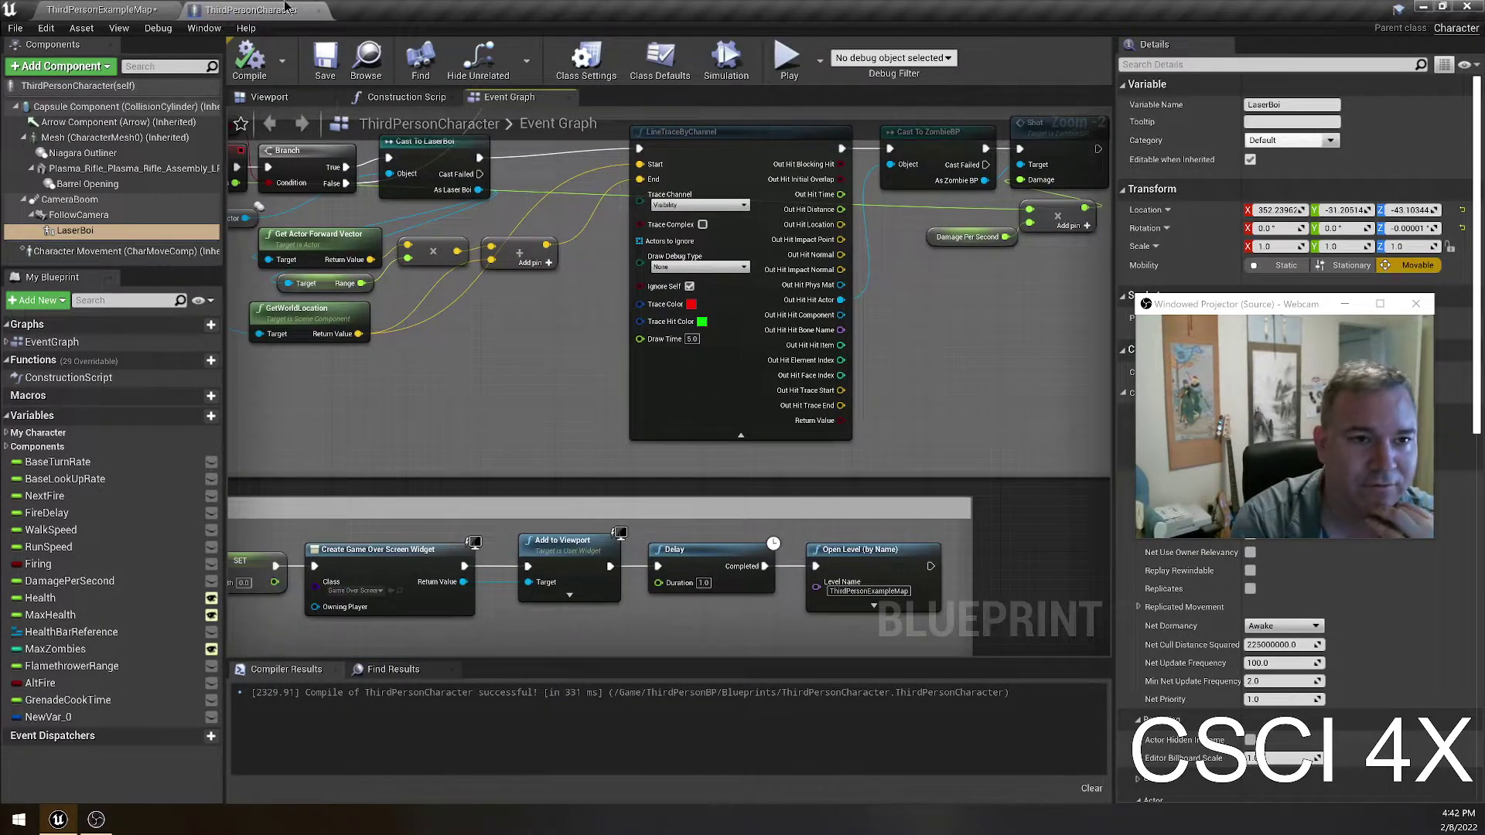
- Open the LaserBoi blueprint from the Bill content folder of the level editor
click(124, 10)
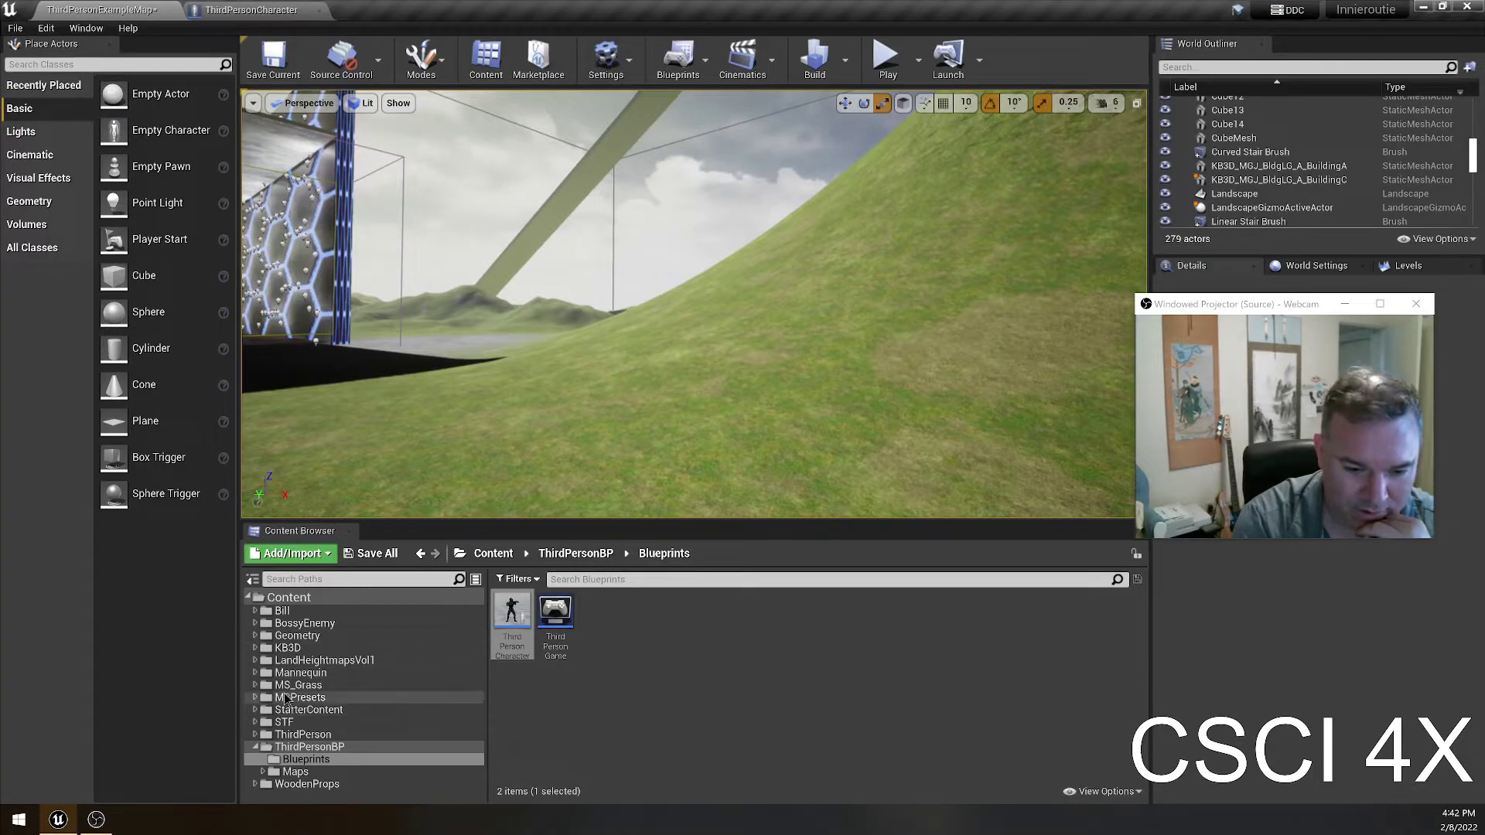
click(282, 612)
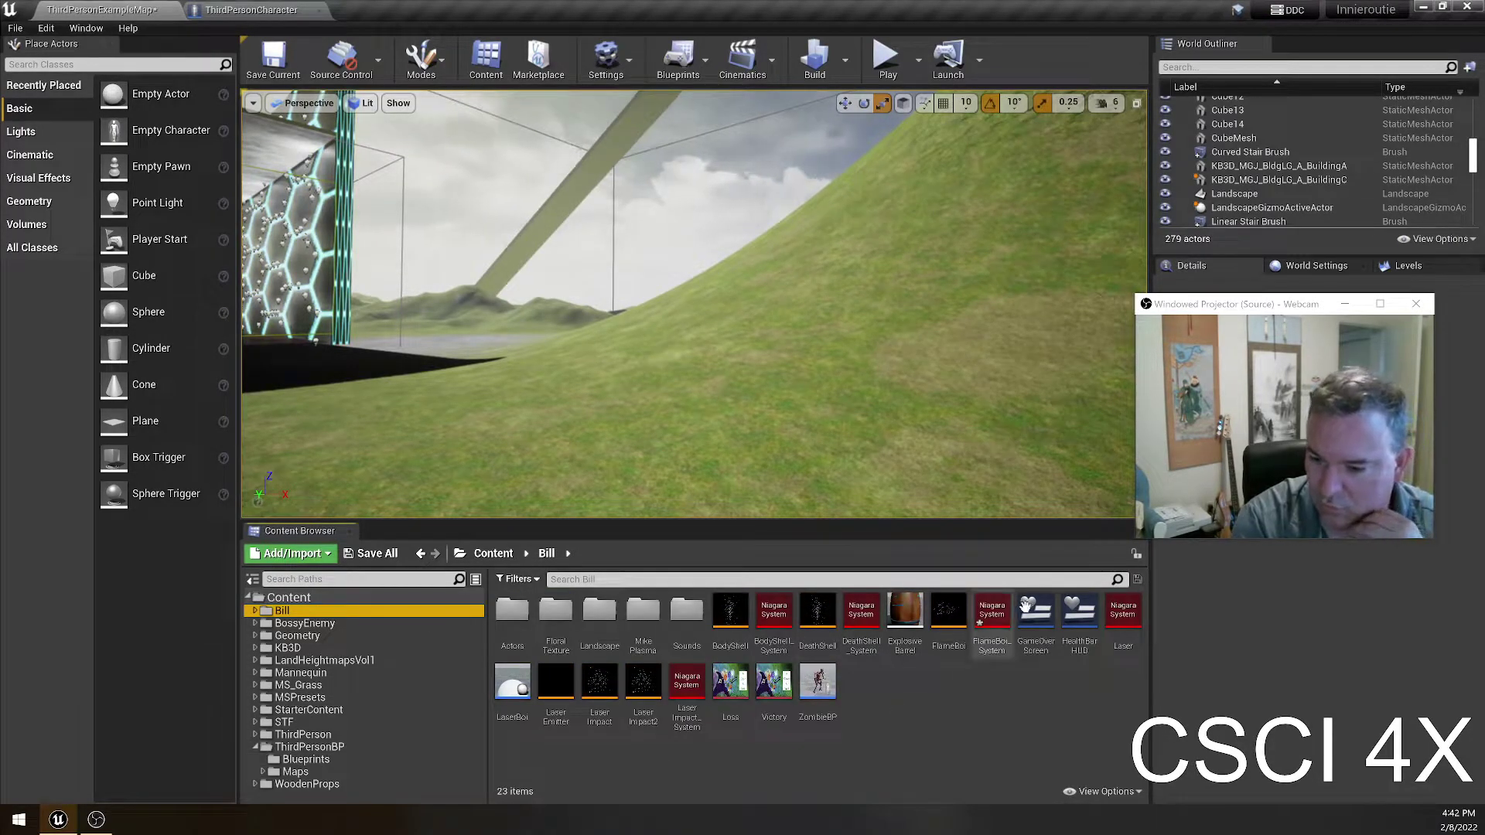
double_click(512, 680)
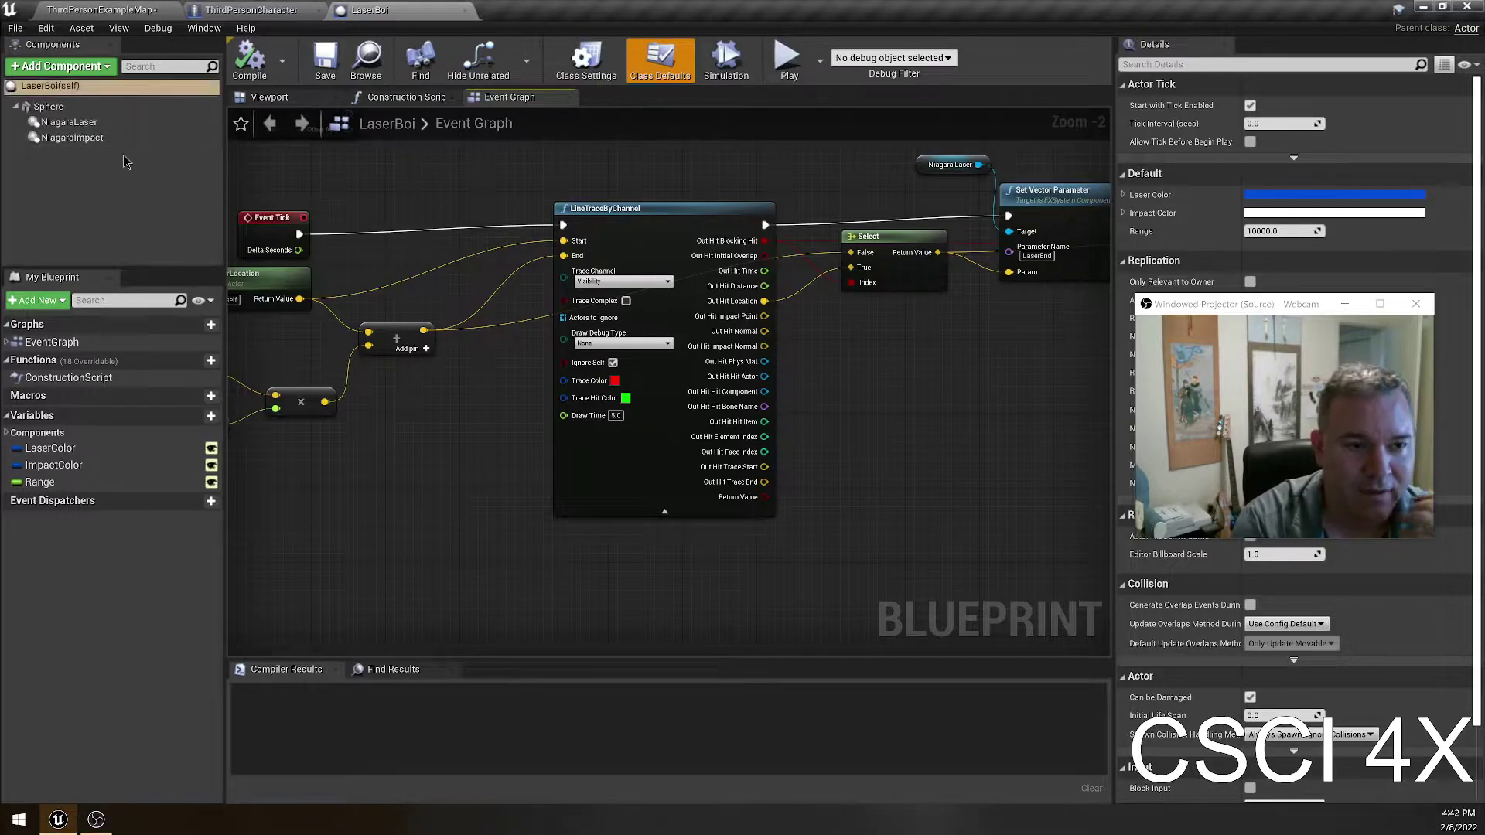
- Inspect LaserBoi's NiagaraLaser and NiagaraImpact components and preview the impact particles in the viewport
click(73, 122)
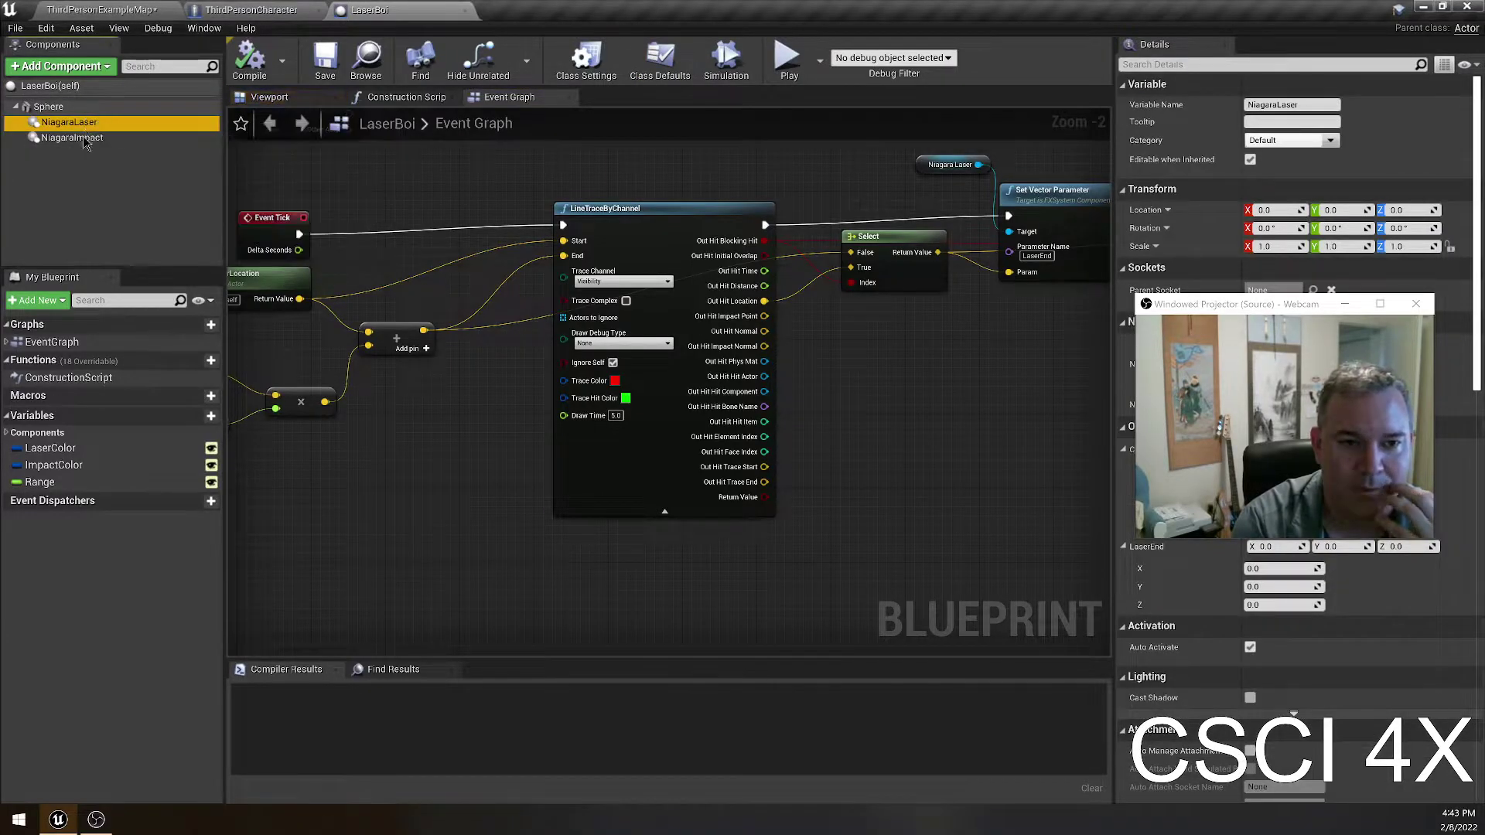
click(91, 138)
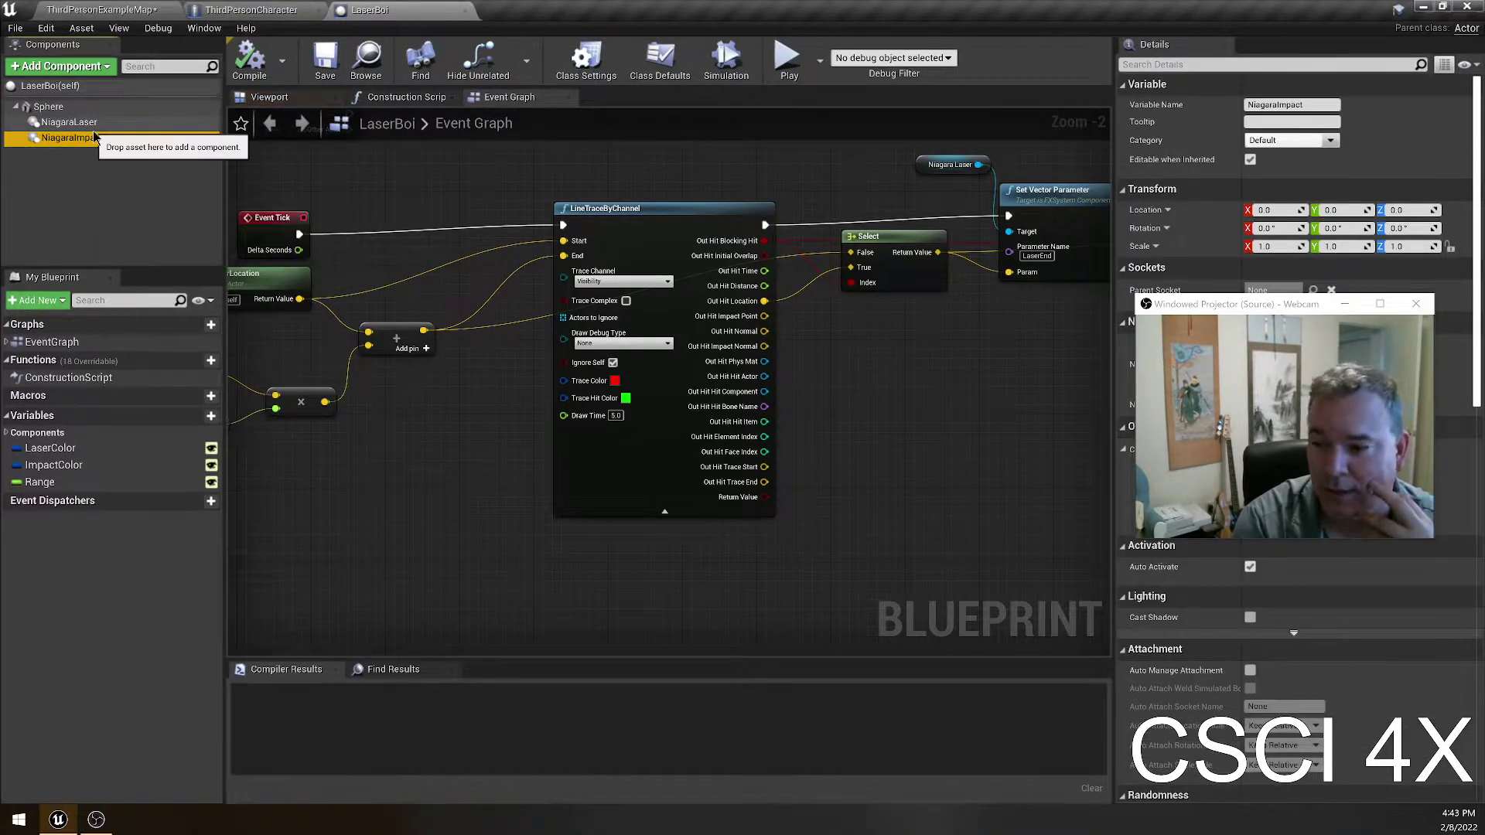
click(270, 96)
scroll(636, 425, down, 5)
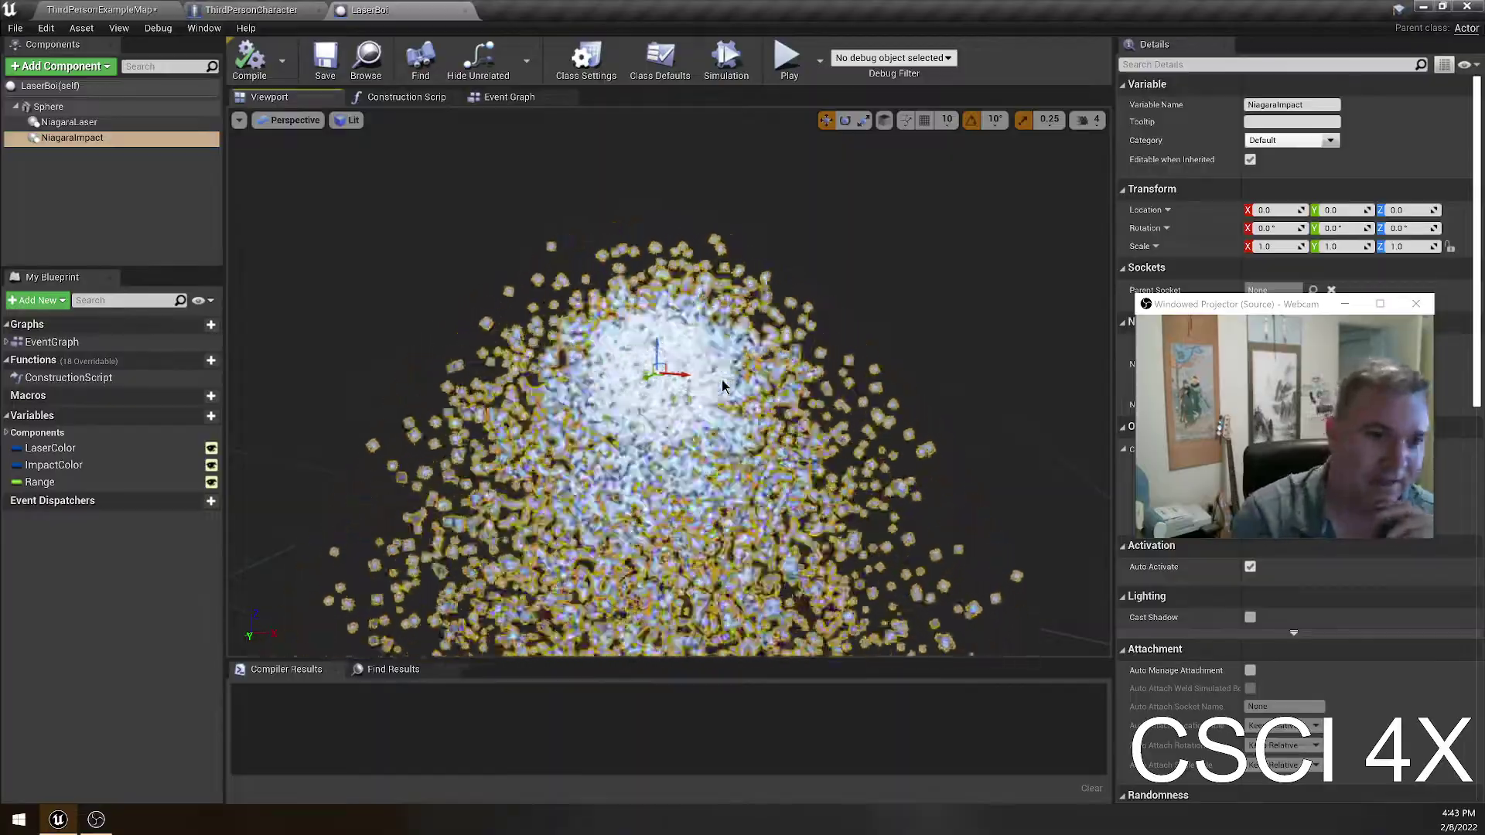
click(74, 122)
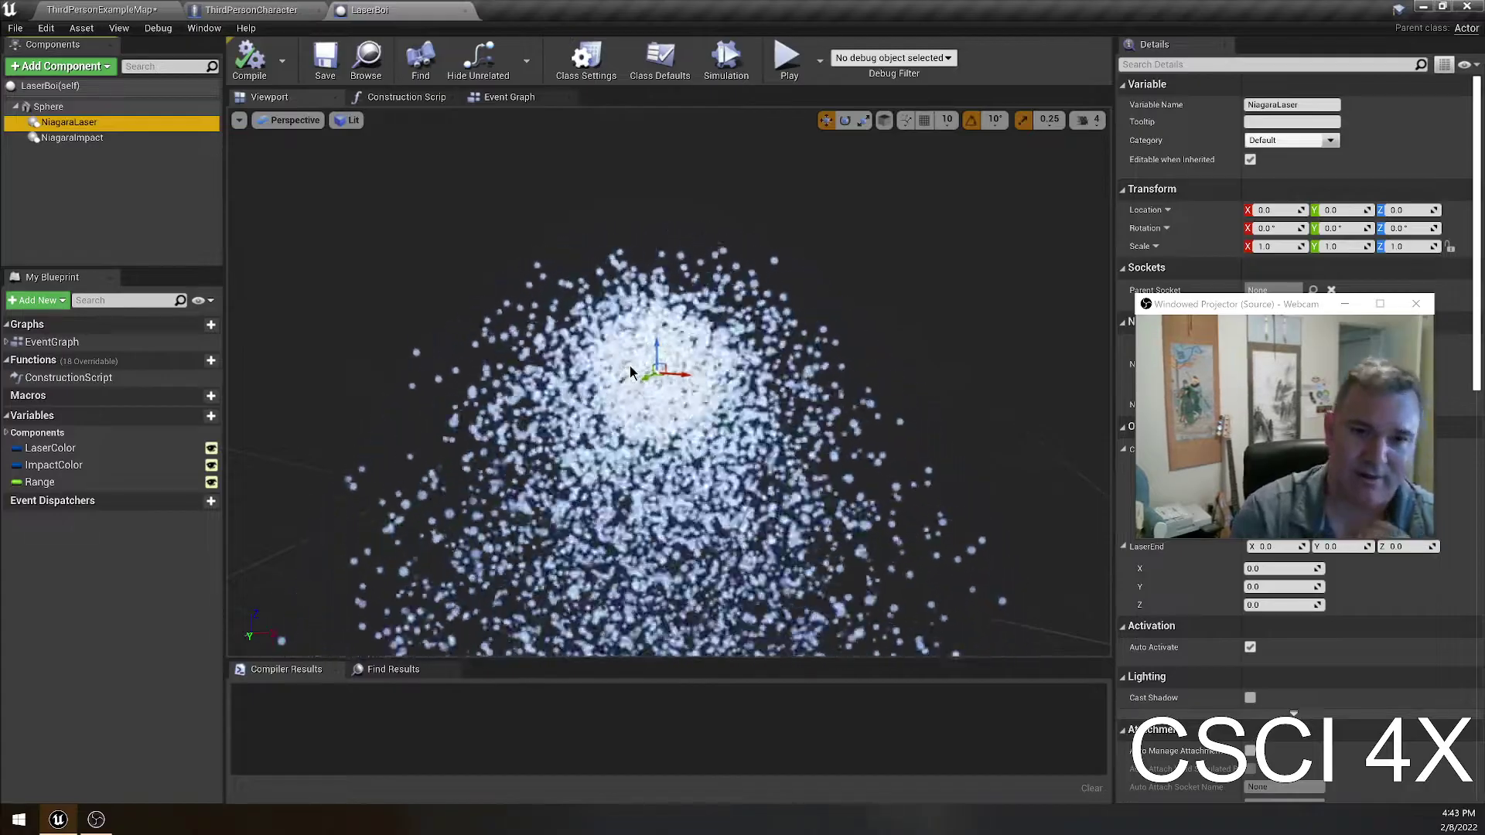
- Examine how LaserBoi's Event Tick line trace is built from GetActorLocation and the forward vector multiplied by Range
click(510, 97)
scroll(835, 497, down, 2)
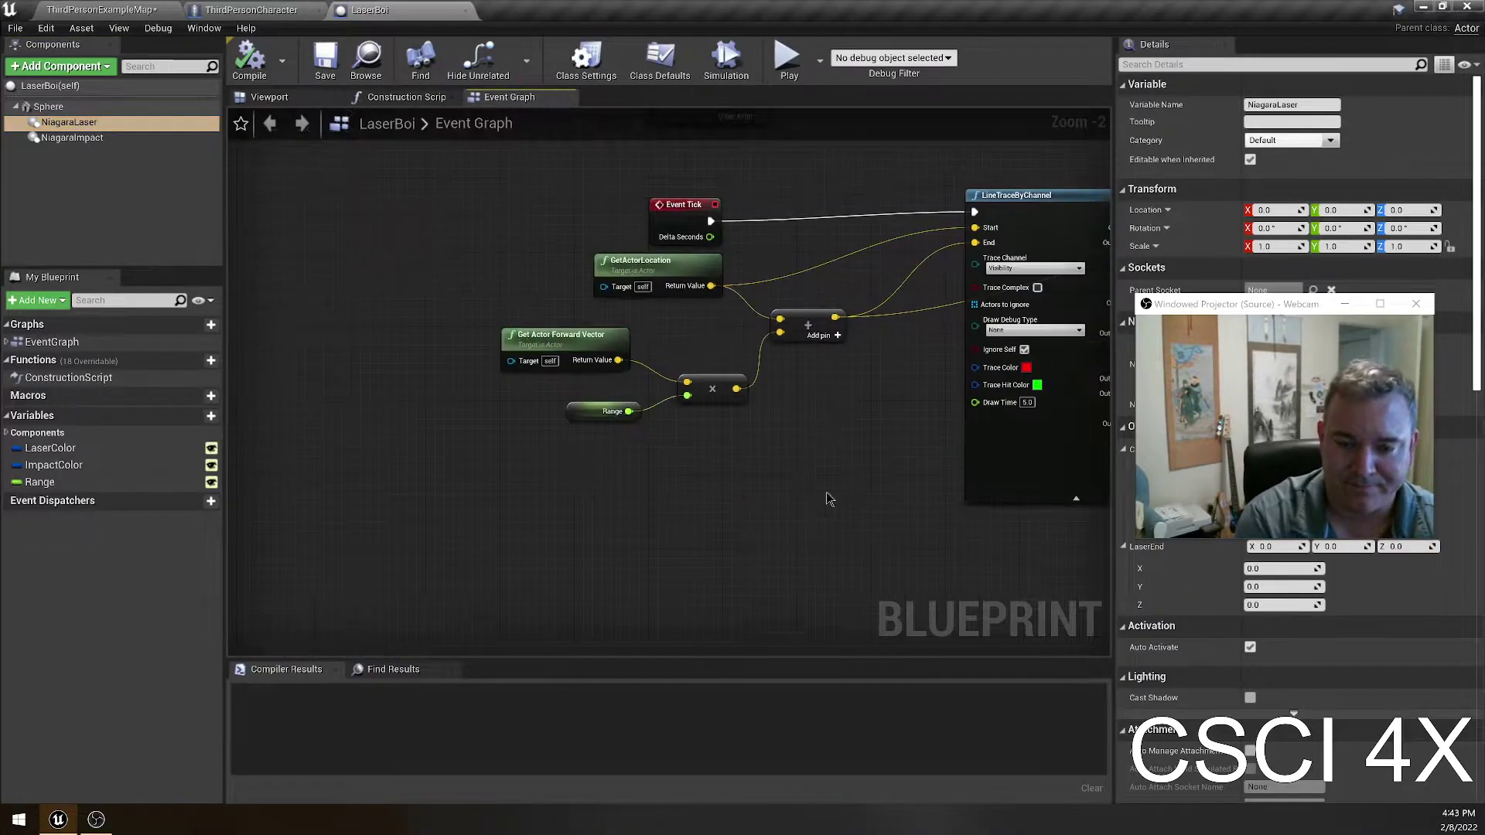
scroll(688, 291, up, 2)
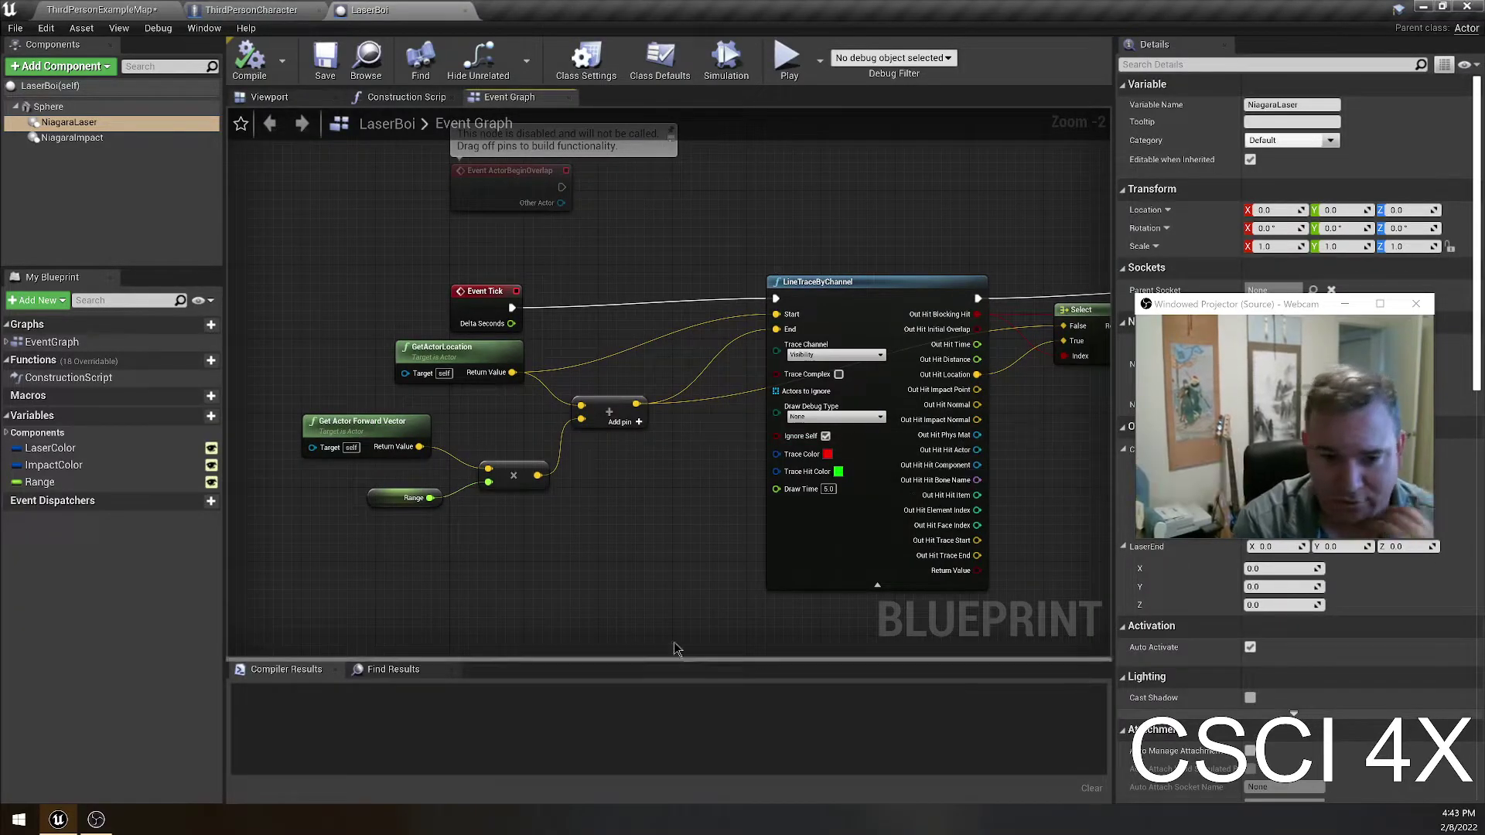
right_drag(625, 568, 599, 614)
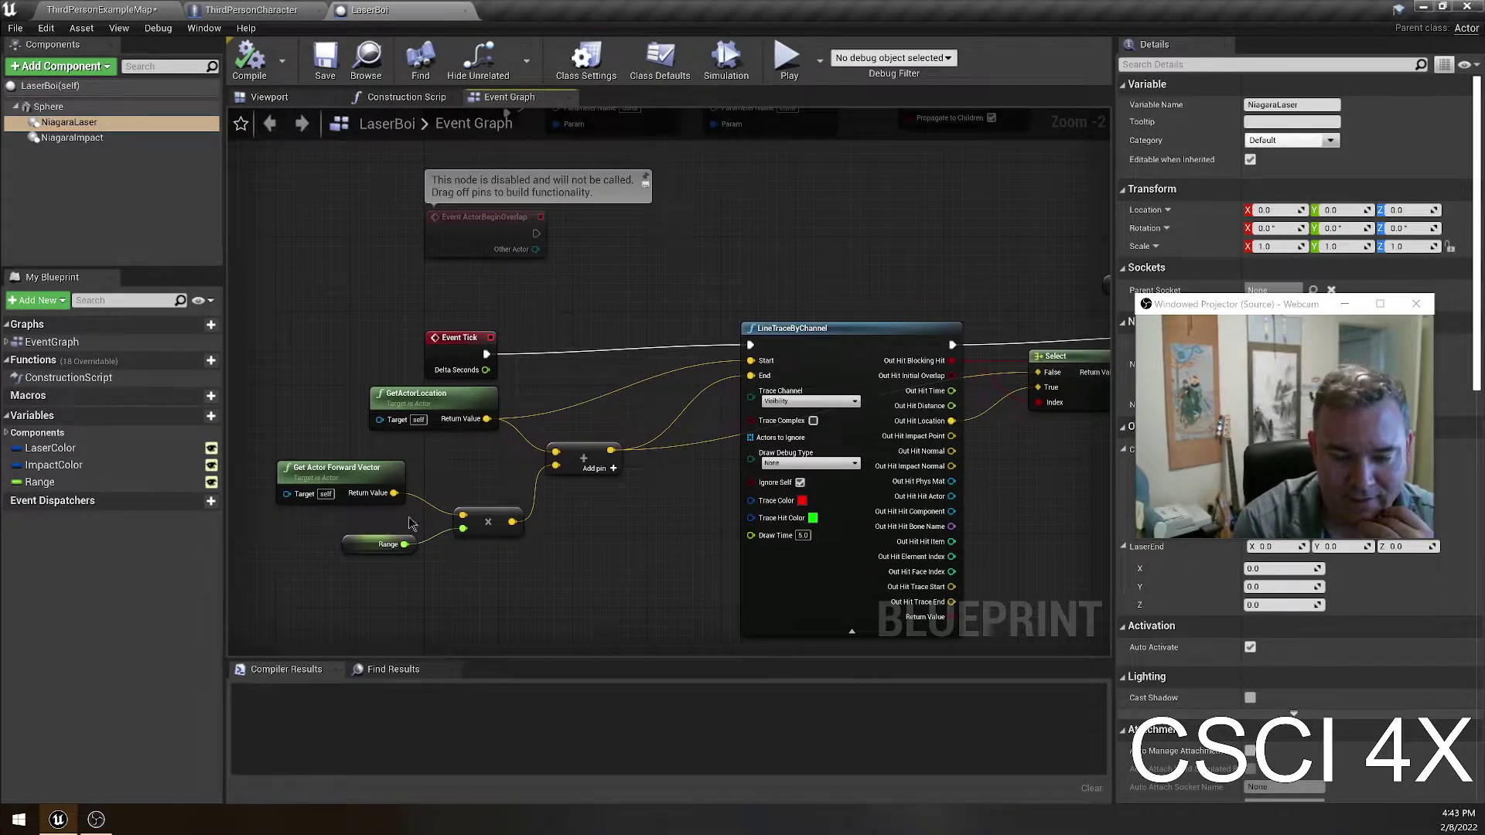
drag(267, 412, 826, 535)
right_drag(826, 536, 683, 599)
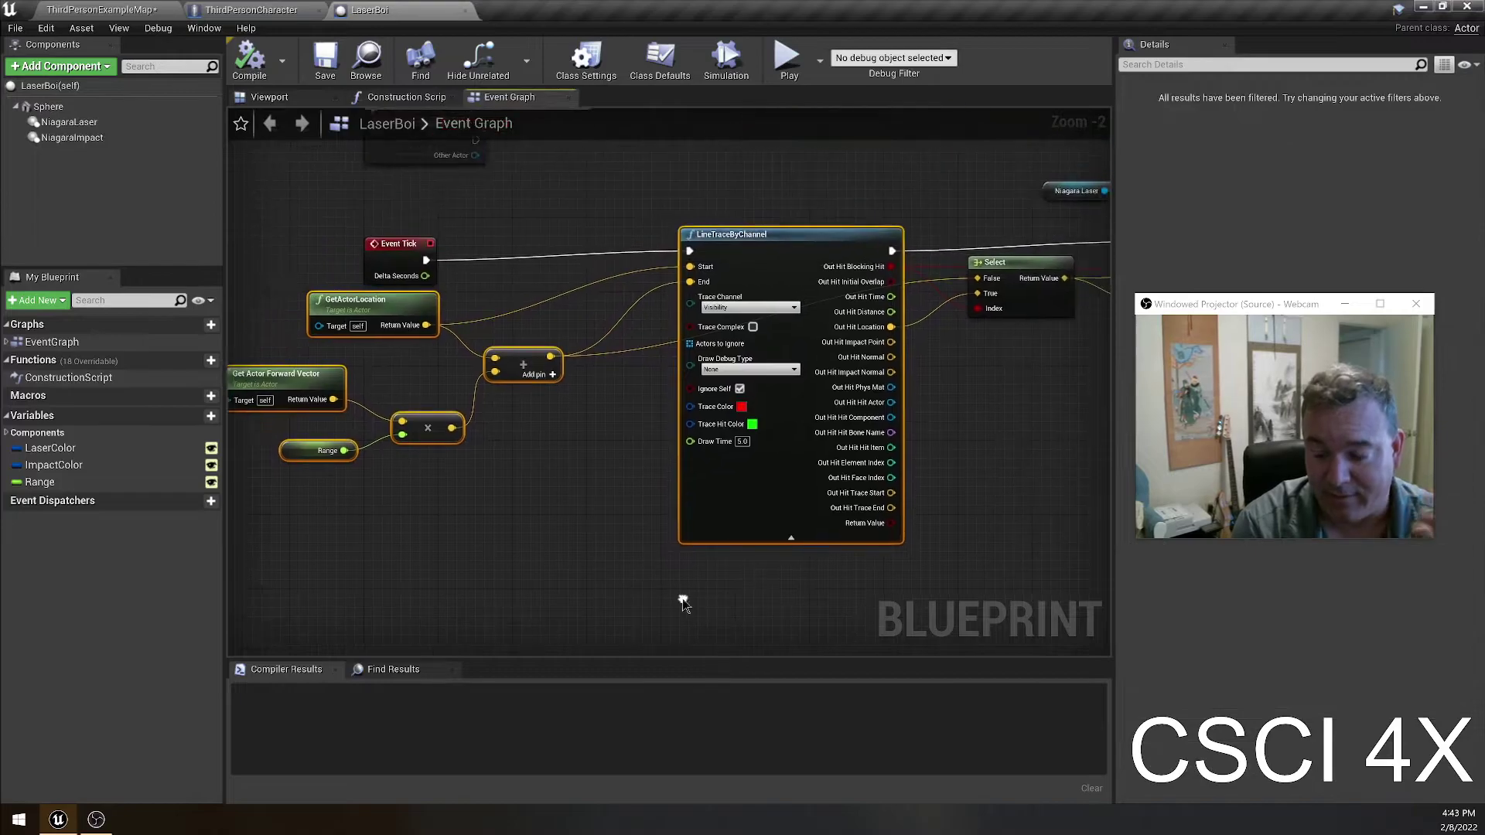
right_drag(438, 569, 1006, 456)
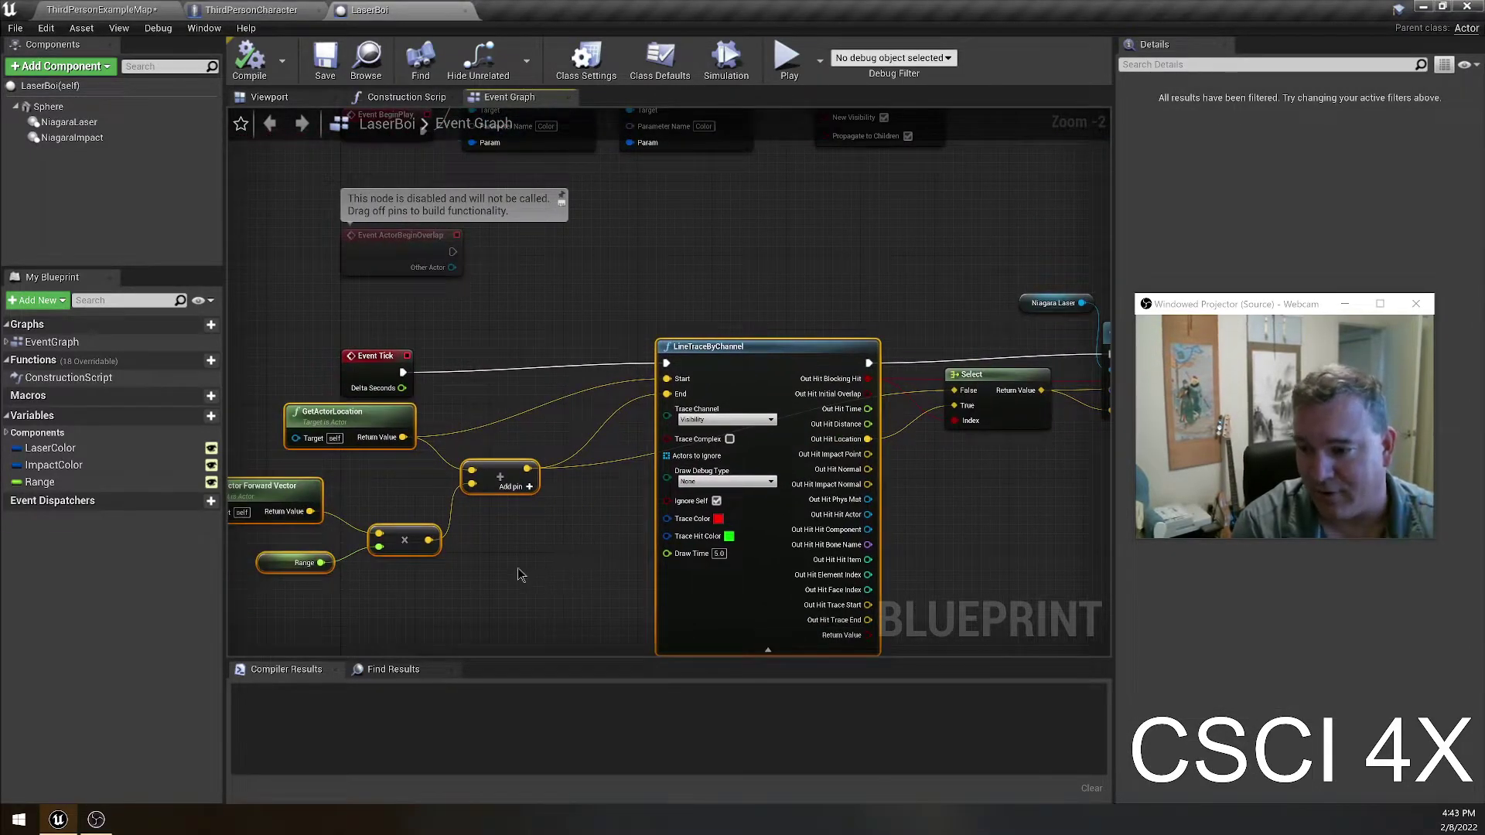
right_drag(537, 564, 425, 556)
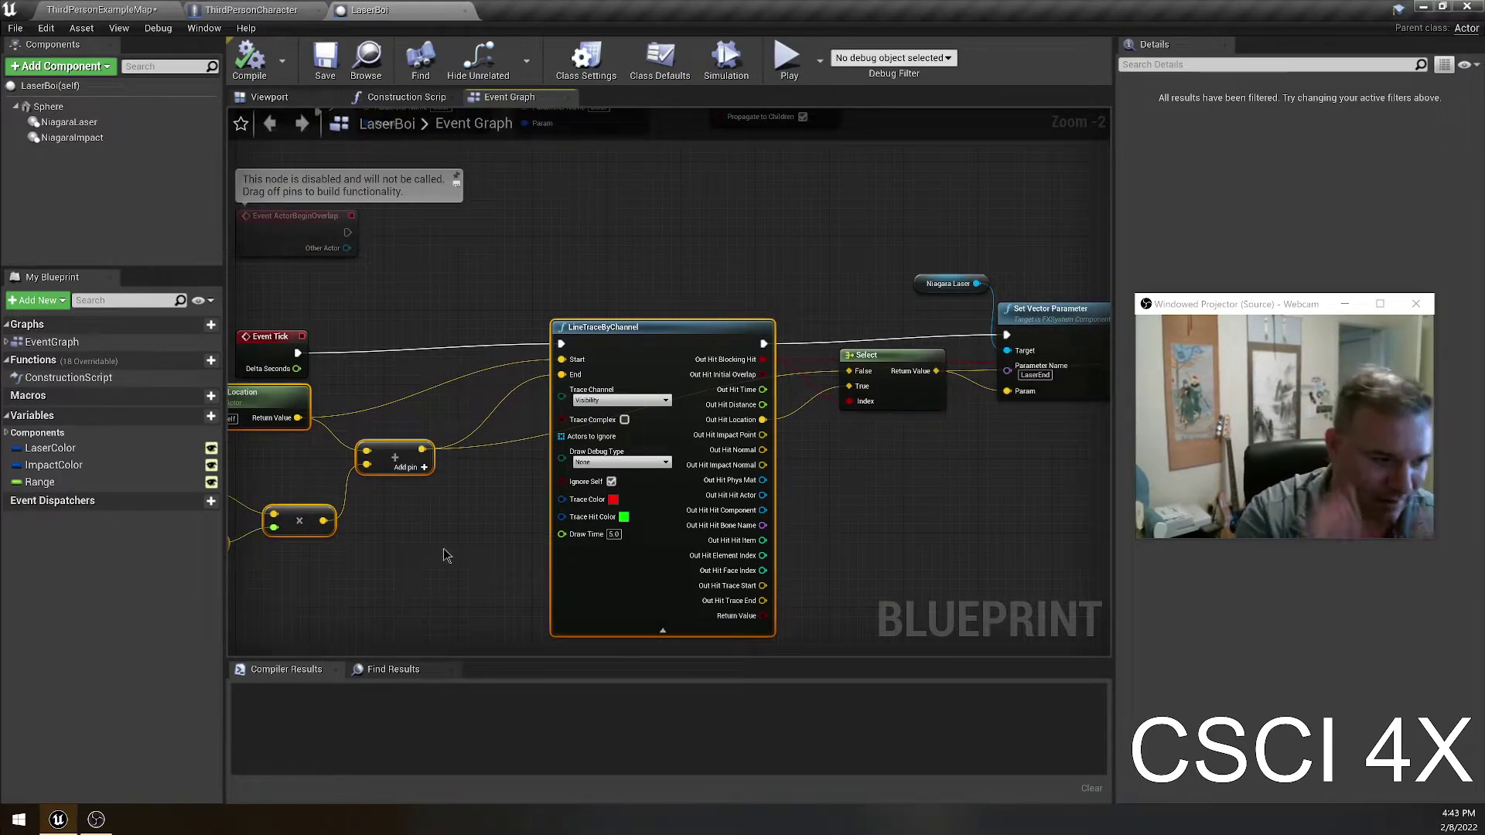
- Trace LineTraceByChannel's hit outputs through the Select node into the Param input of Niagara Laser's Set Vector Parameter
right_drag(967, 526, 746, 557)
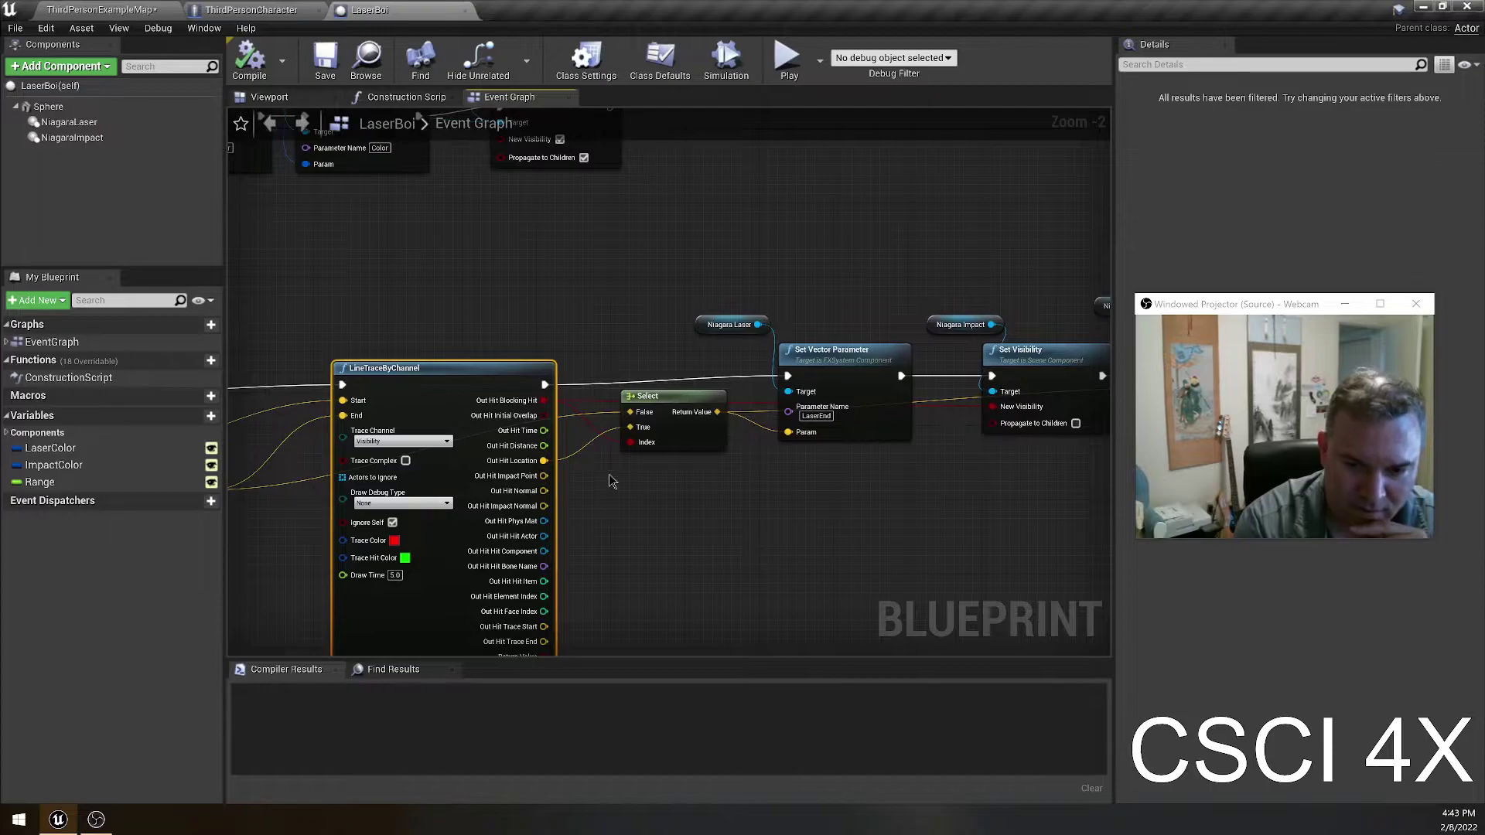
right_drag(664, 458, 827, 486)
right_drag(805, 416, 610, 437)
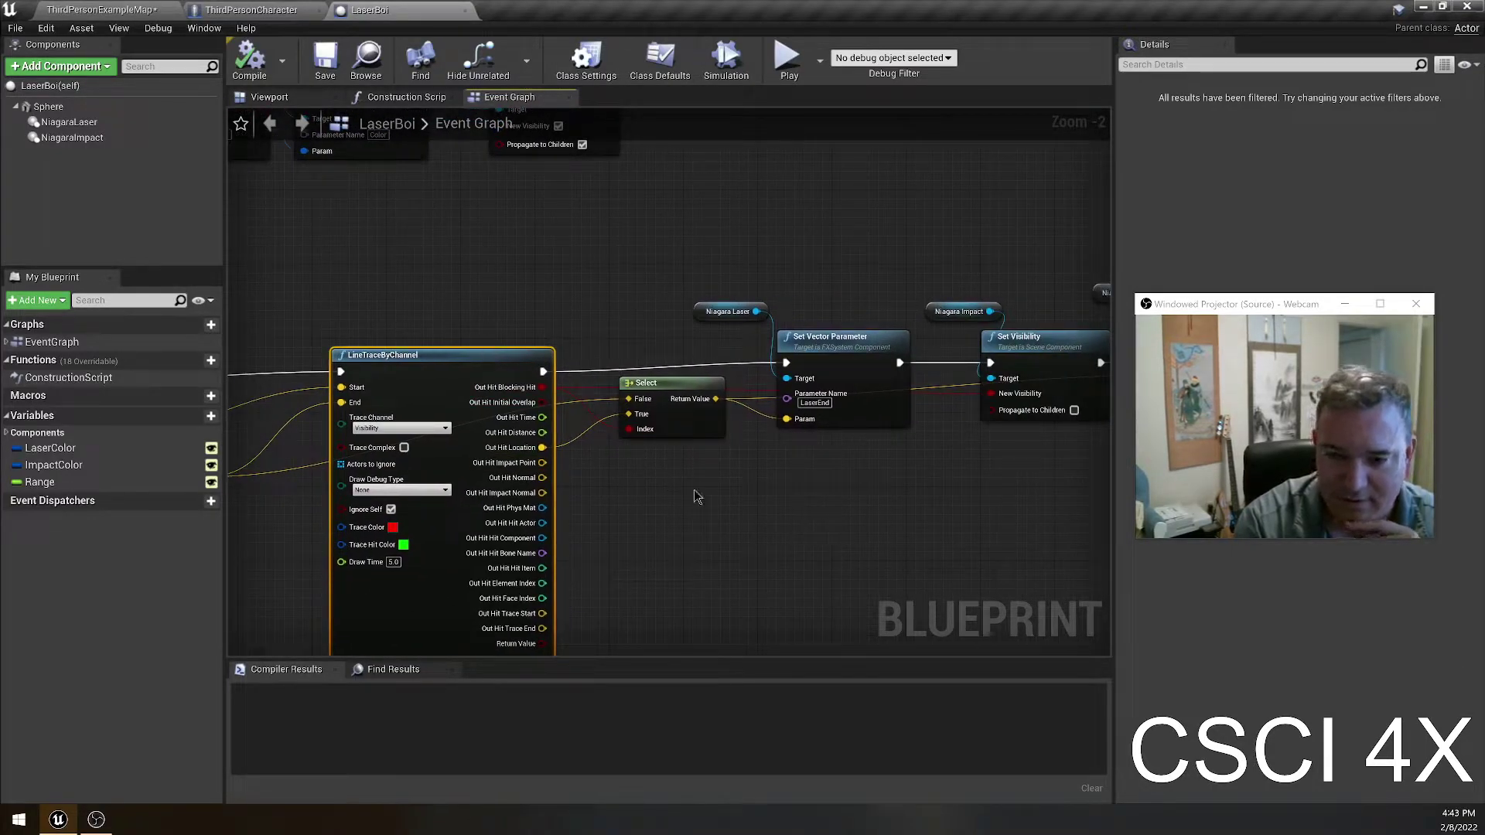
right_drag(763, 498, 637, 518)
drag(633, 258, 764, 509)
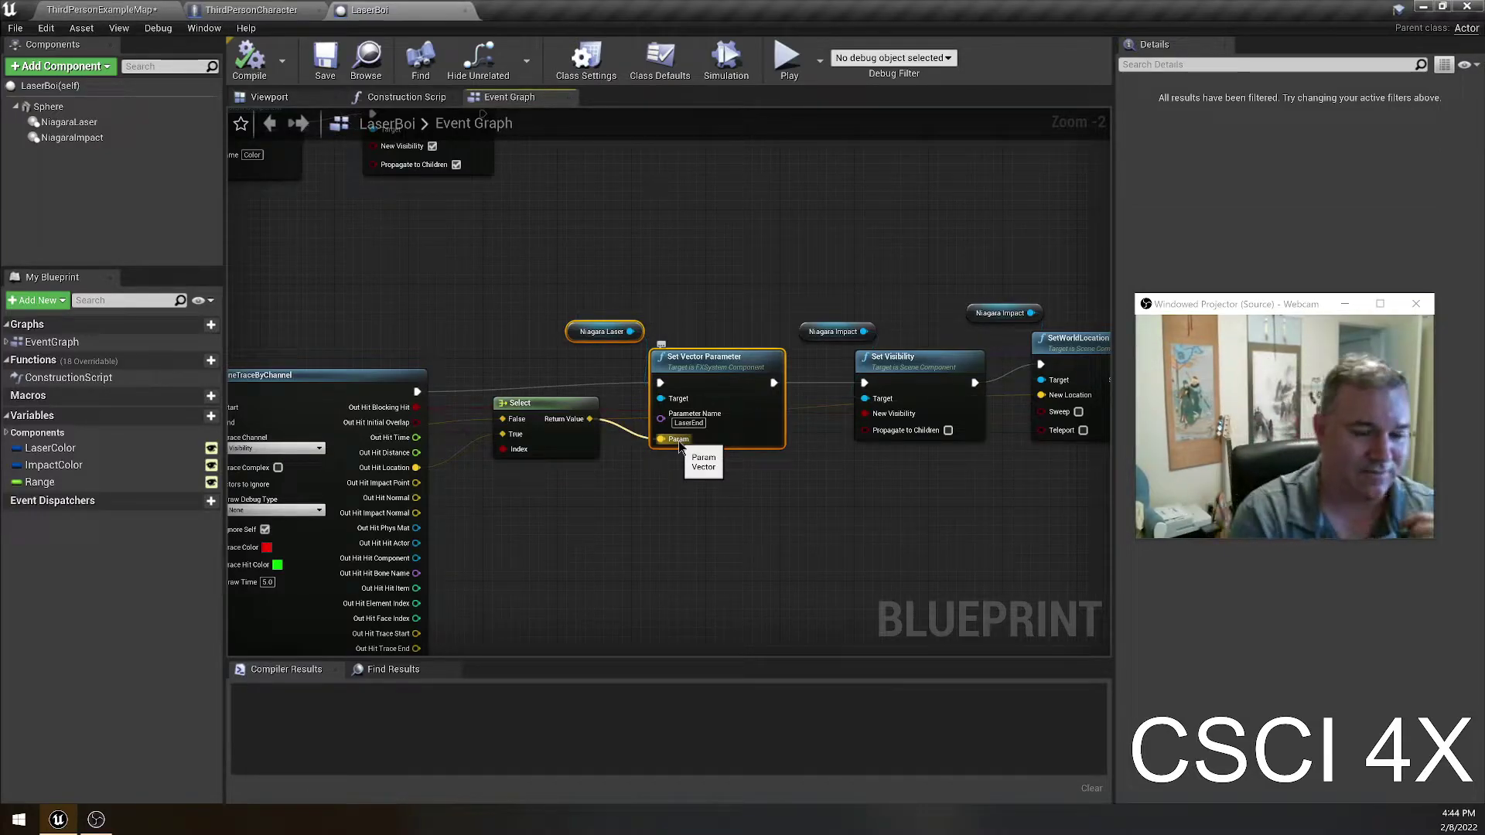
right_drag(849, 619, 1106, 465)
click(624, 519)
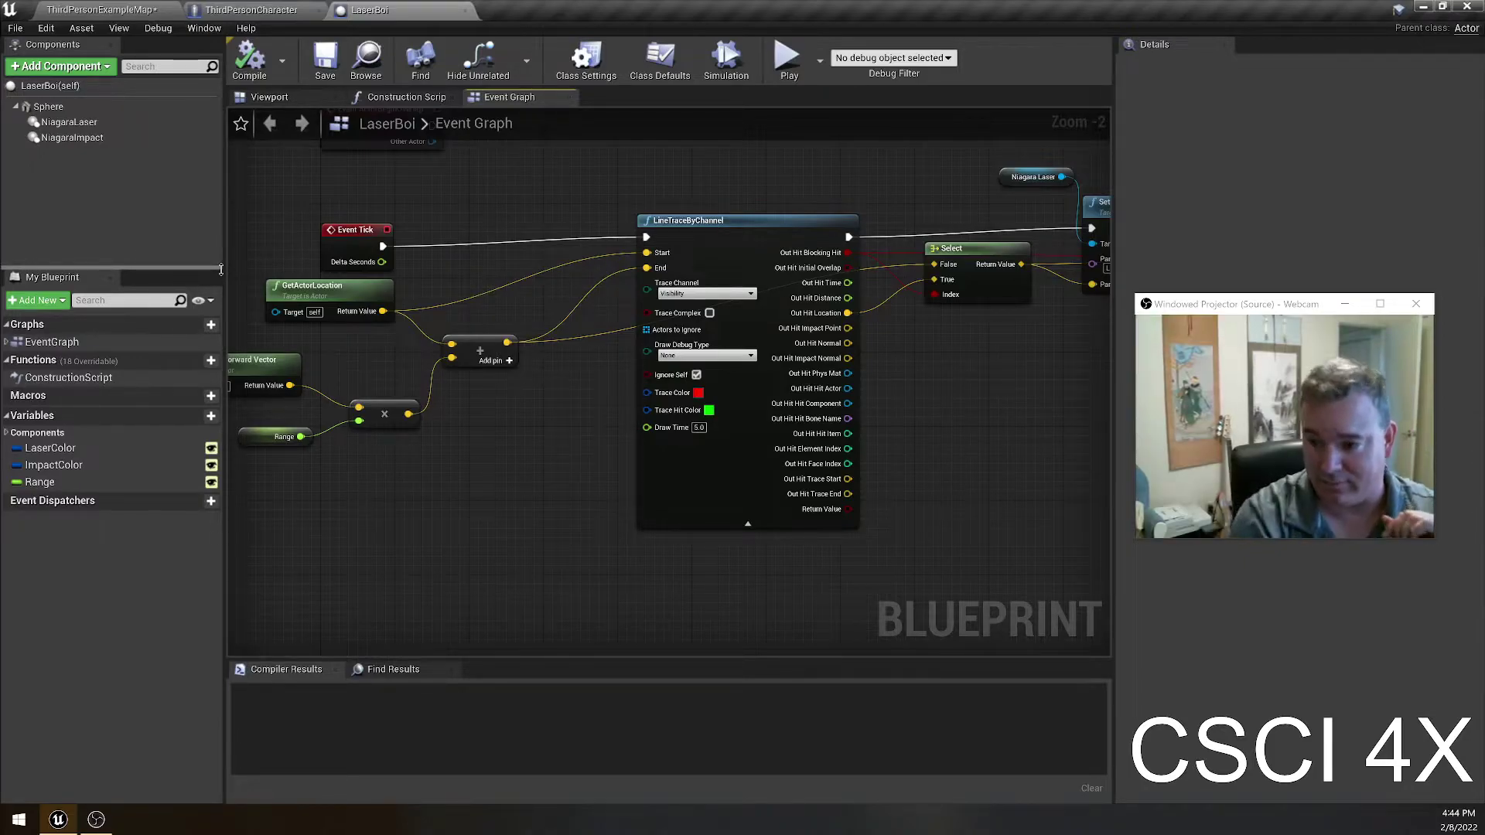
- Examine the Niagara Laser reference and its Set Vector Parameter node, including the LaserEnd parameter name
right_drag(900, 401, 549, 505)
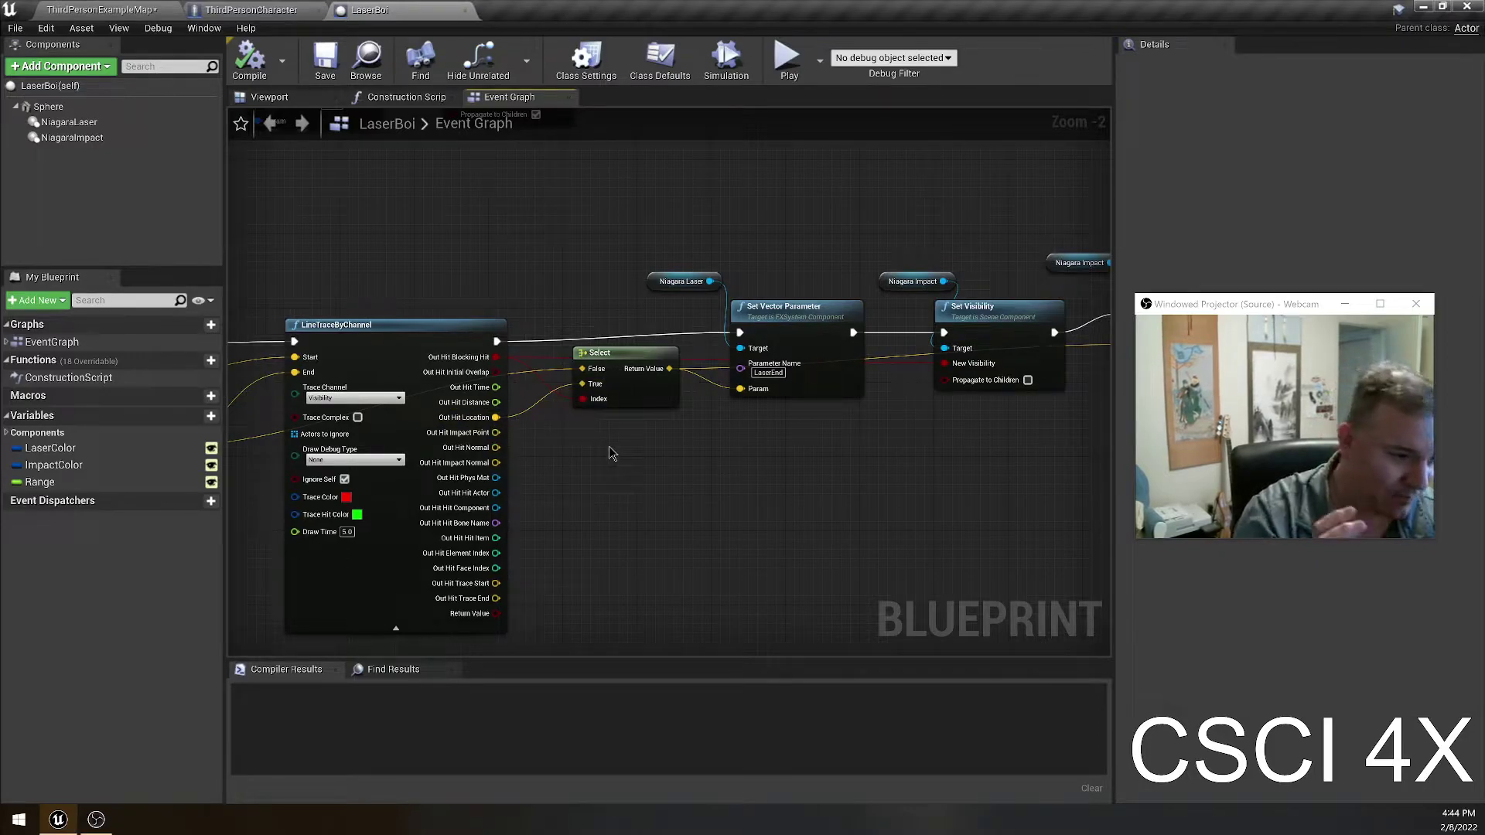
right_drag(687, 489, 417, 506)
drag(470, 285, 534, 486)
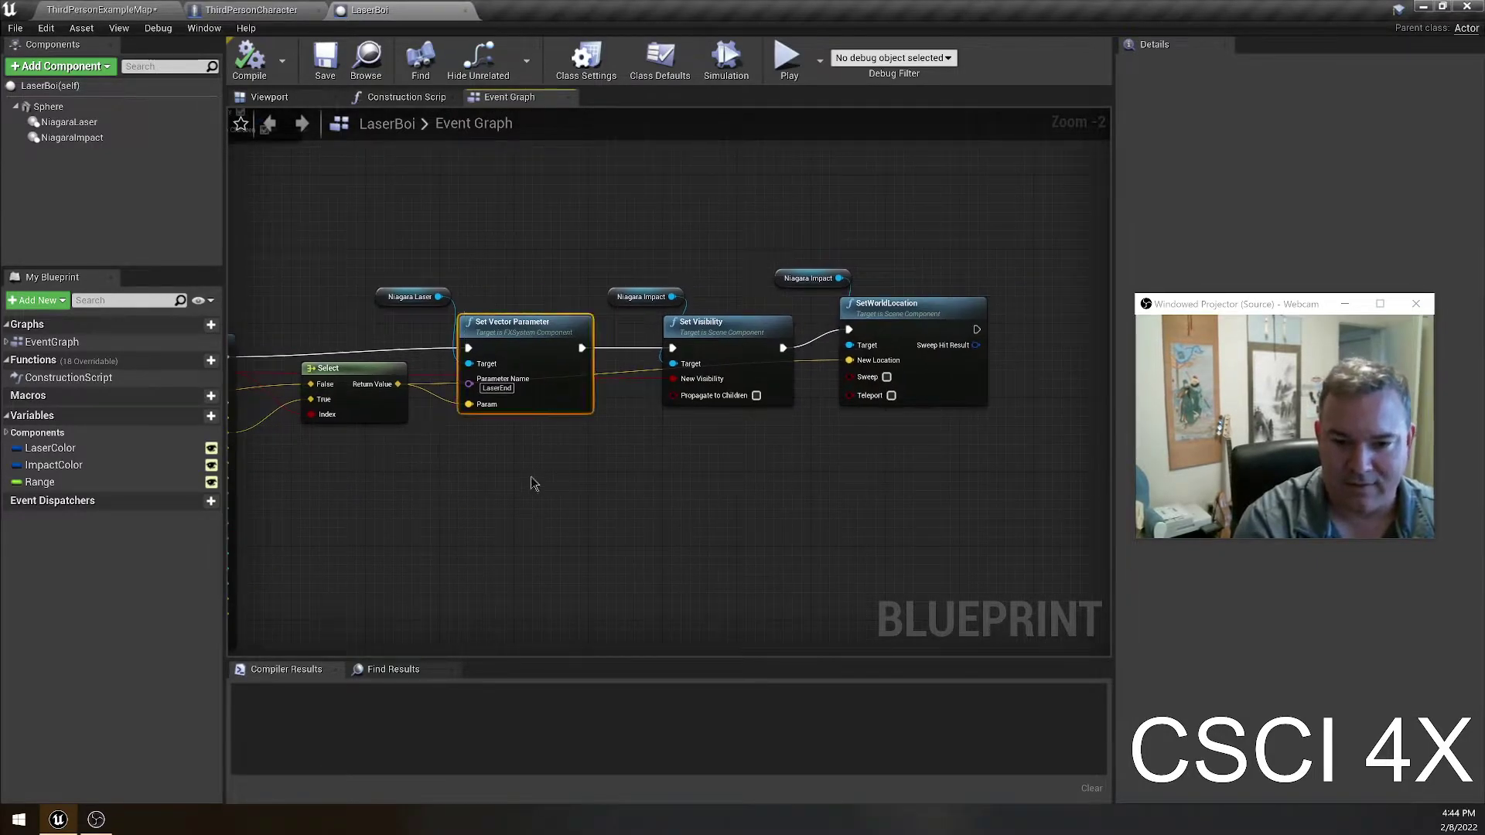
click(369, 263)
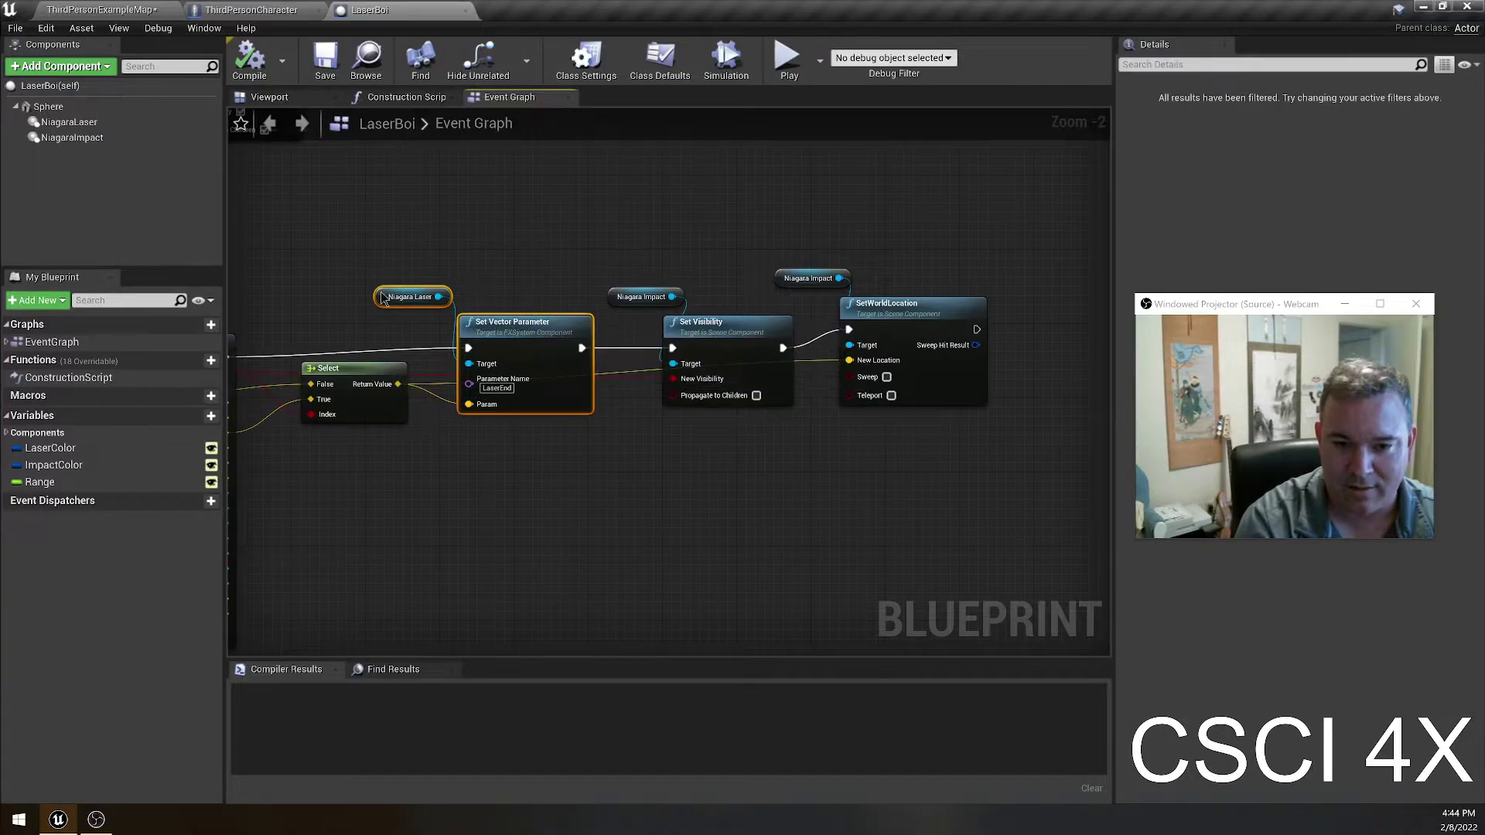
drag(415, 243, 515, 464)
drag(521, 200, 435, 469)
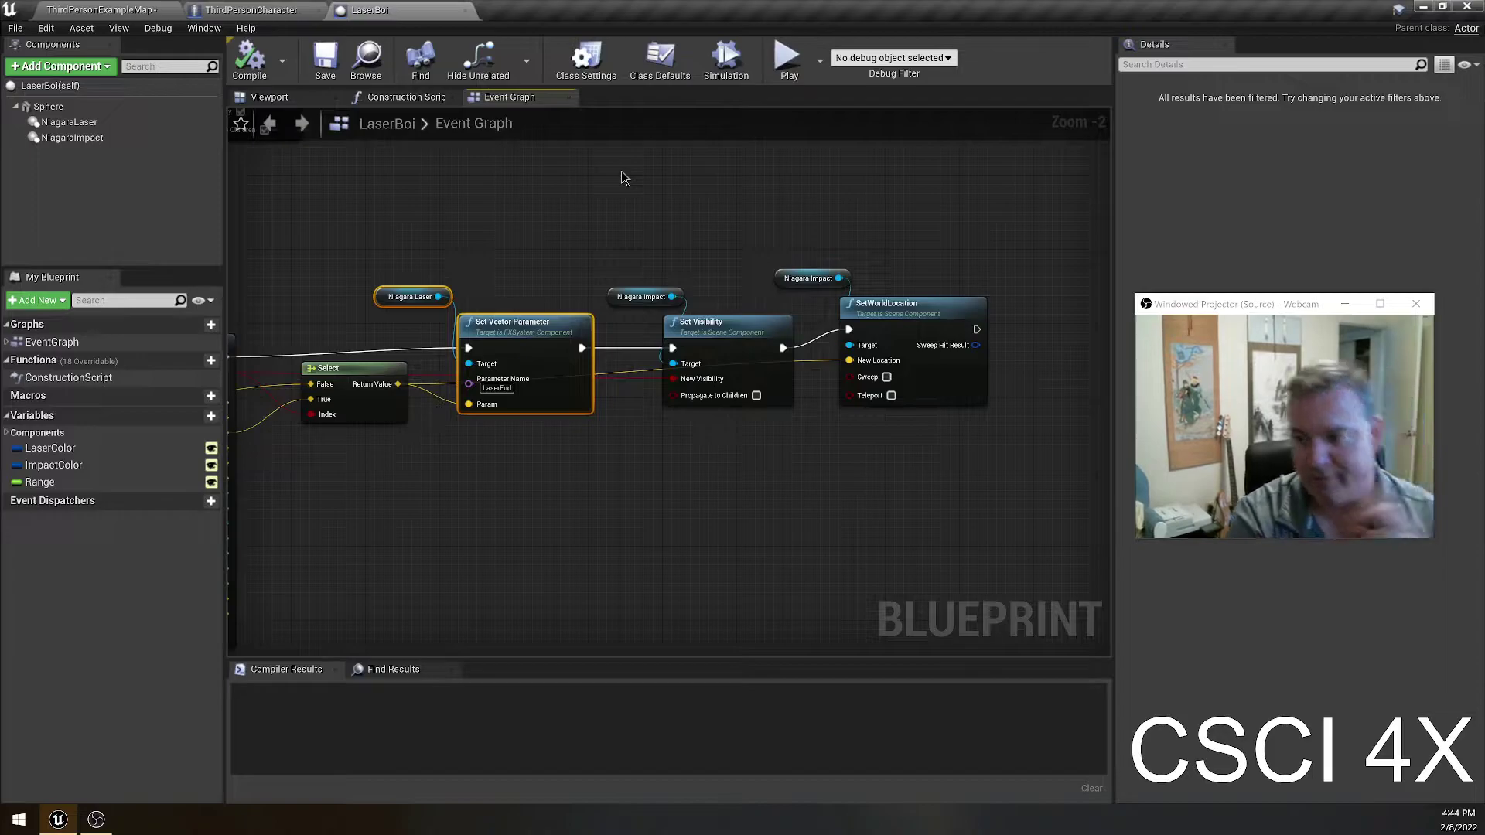
click(505, 468)
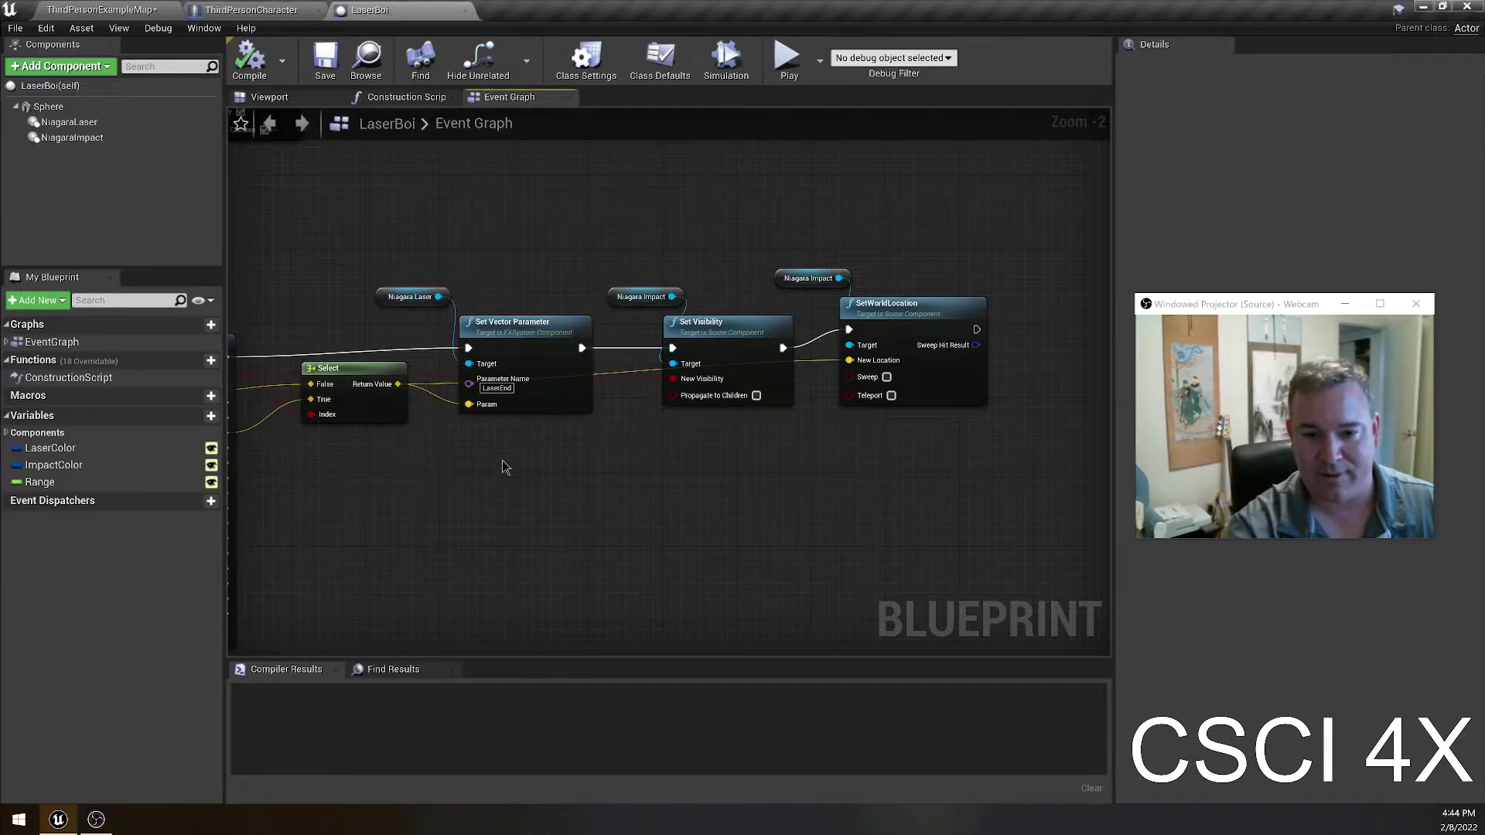
click(496, 388)
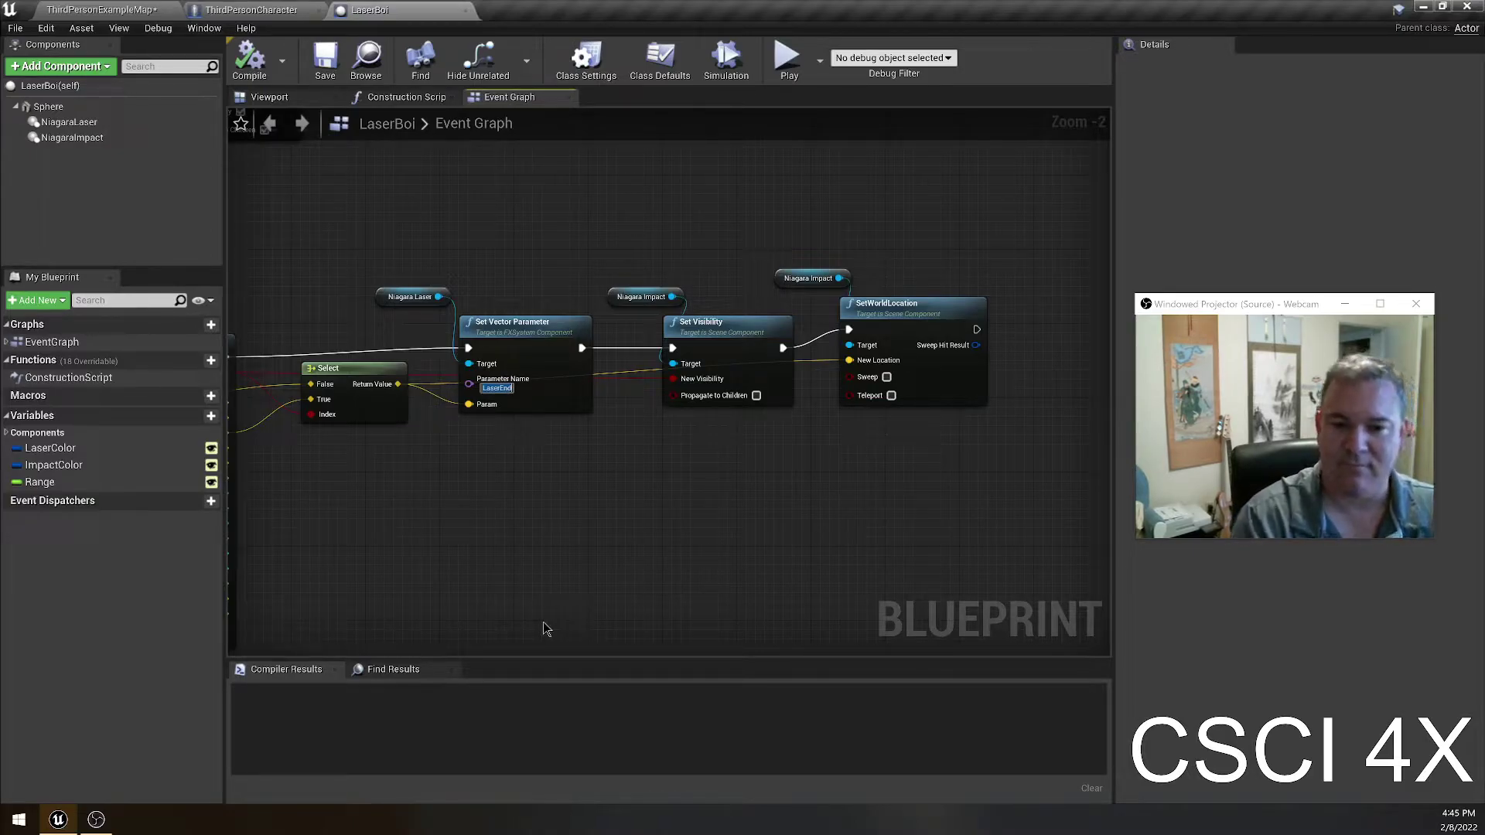
click(441, 525)
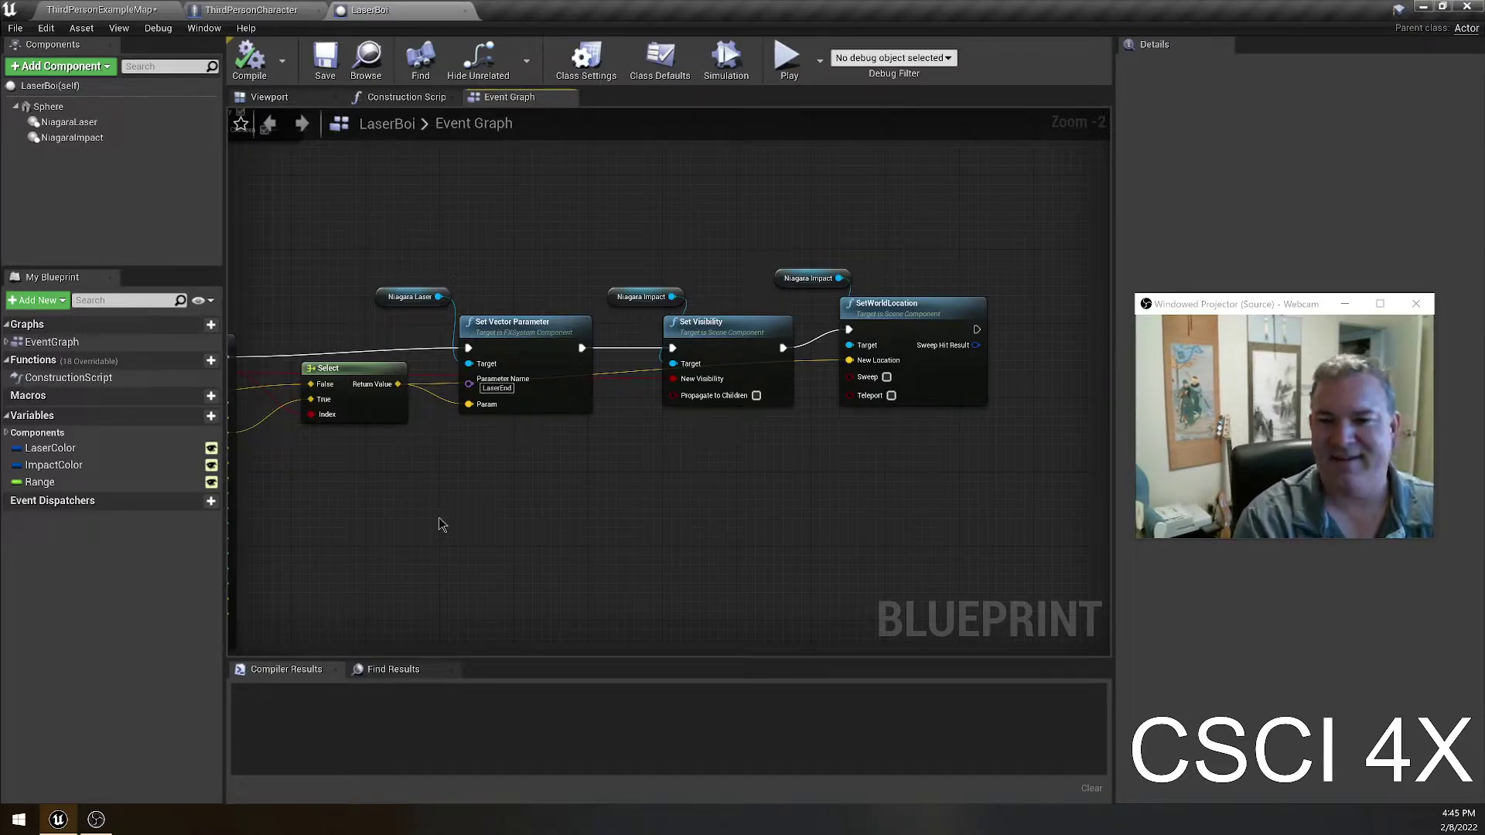
- Examine the chain from Set Vector Parameter to Niagara Impact's Set Visibility and SetWorldLocation, and review the trace outputs feeding it
right_drag(758, 524, 689, 547)
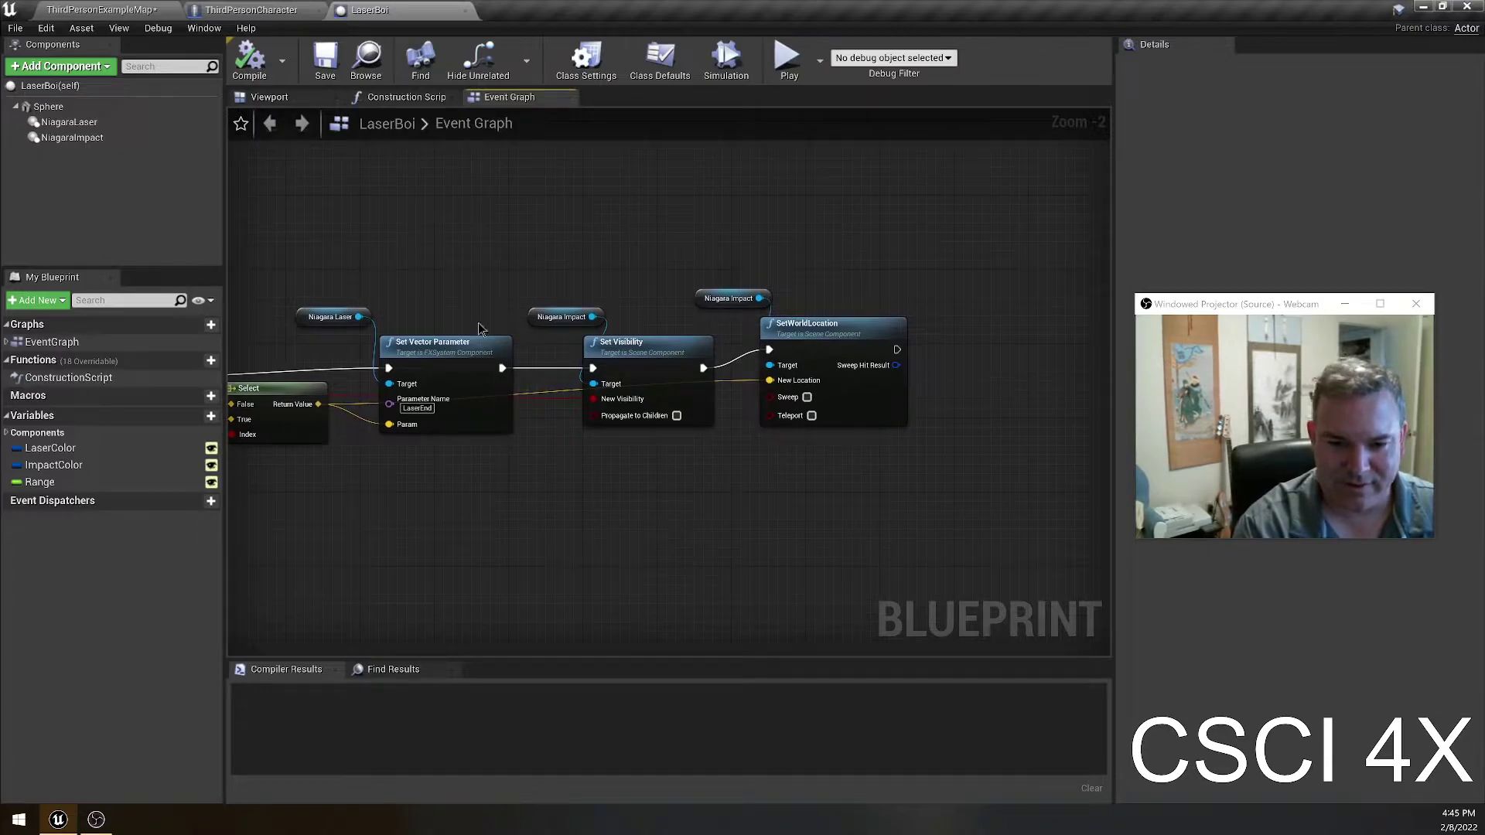
drag(345, 265, 492, 503)
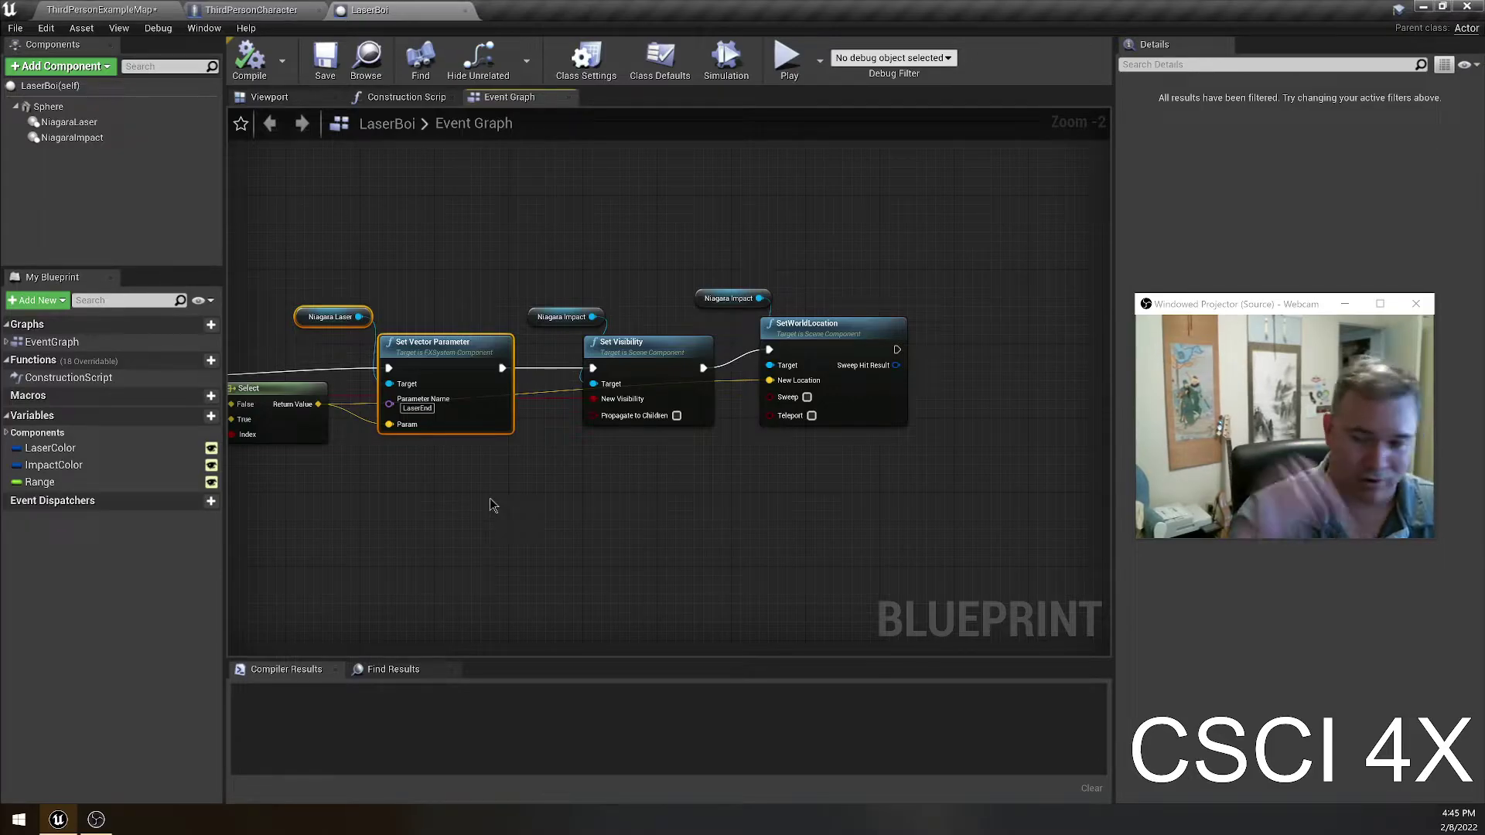
drag(587, 221, 681, 479)
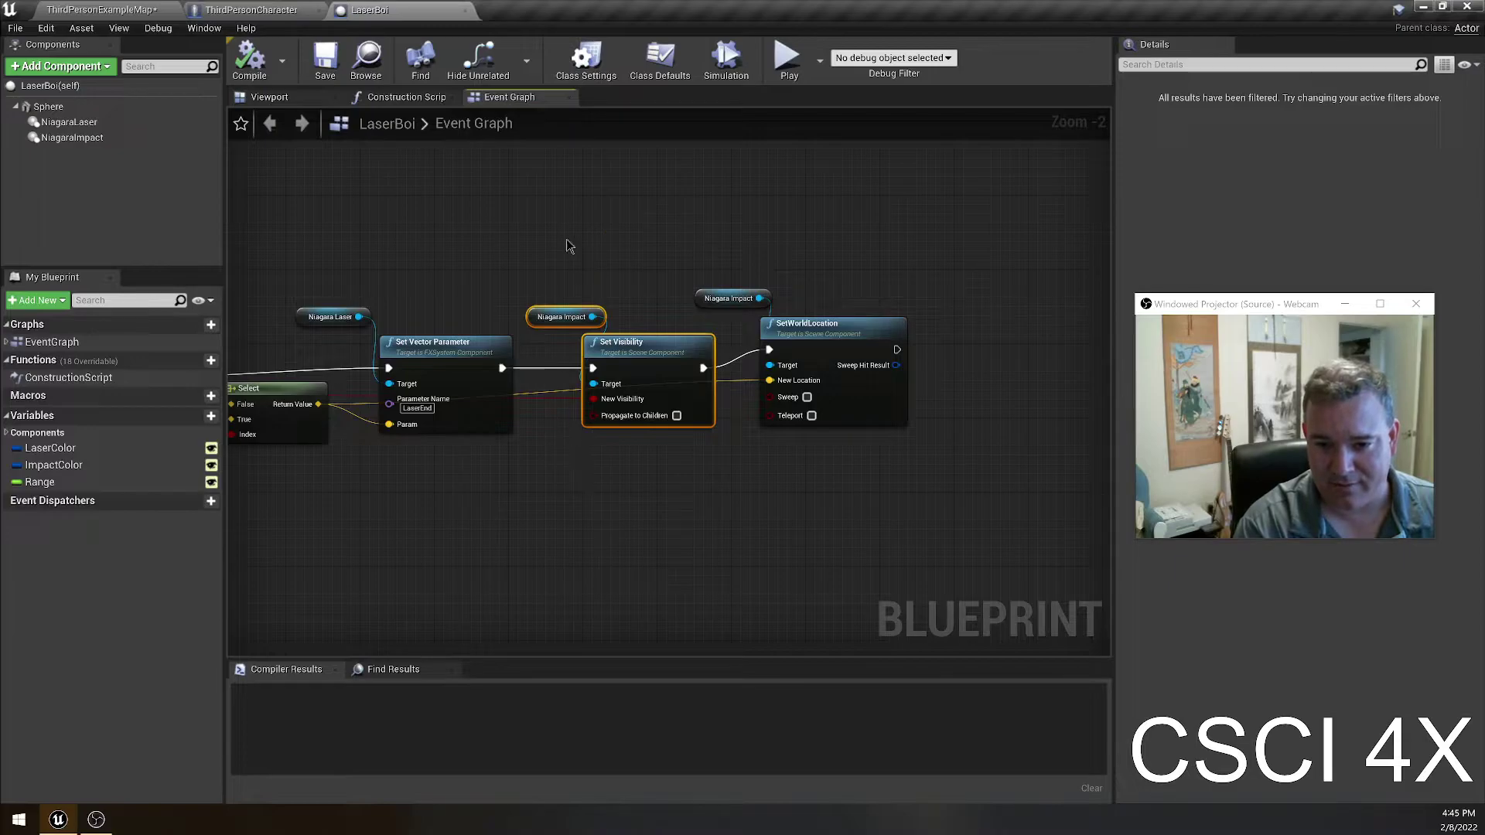
right_drag(581, 507, 541, 378)
right_drag(1017, 324, 743, 495)
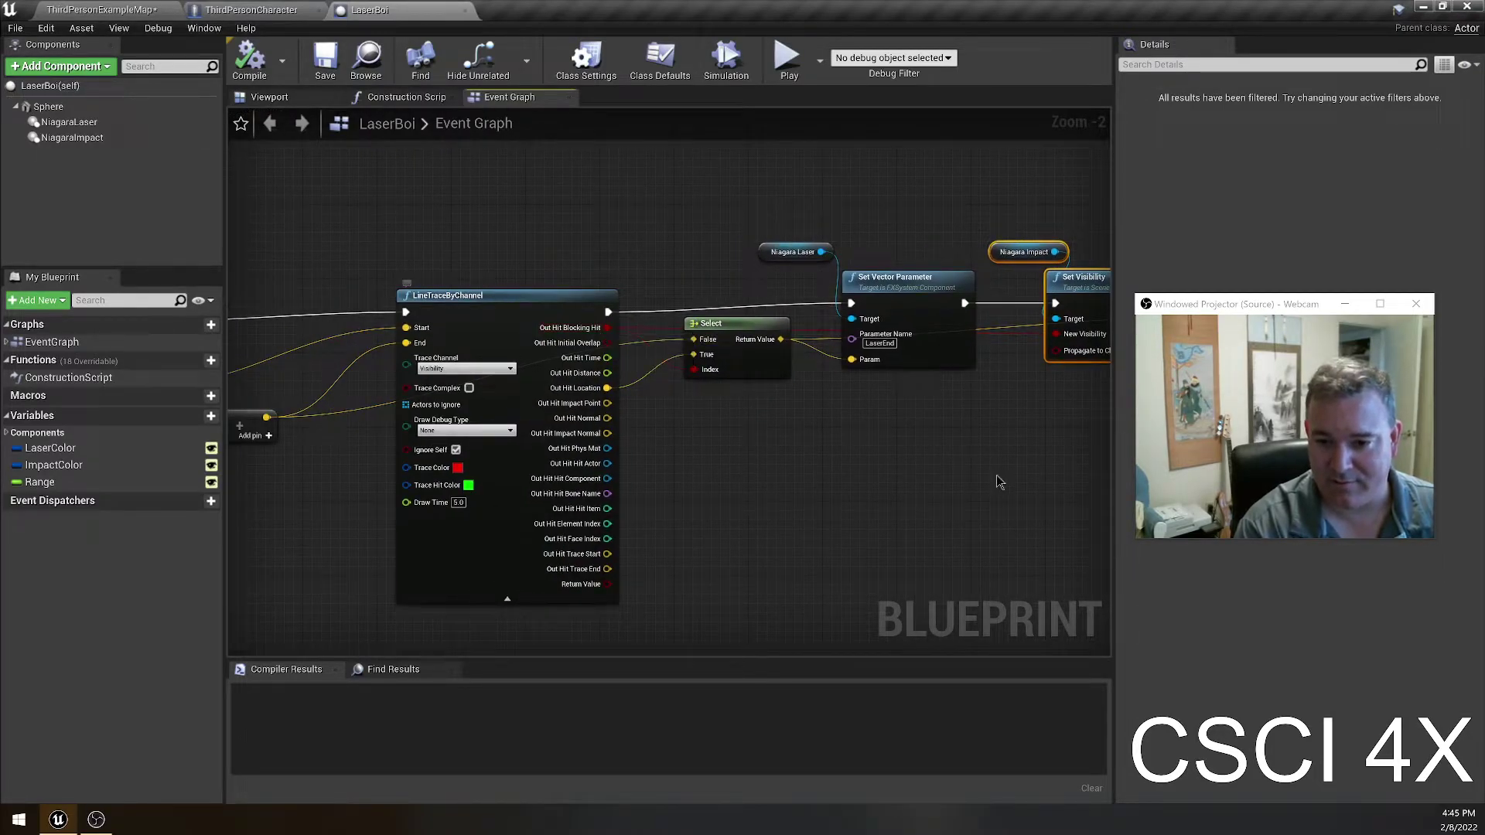
right_drag(998, 482, 668, 500)
right_drag(758, 354, 504, 424)
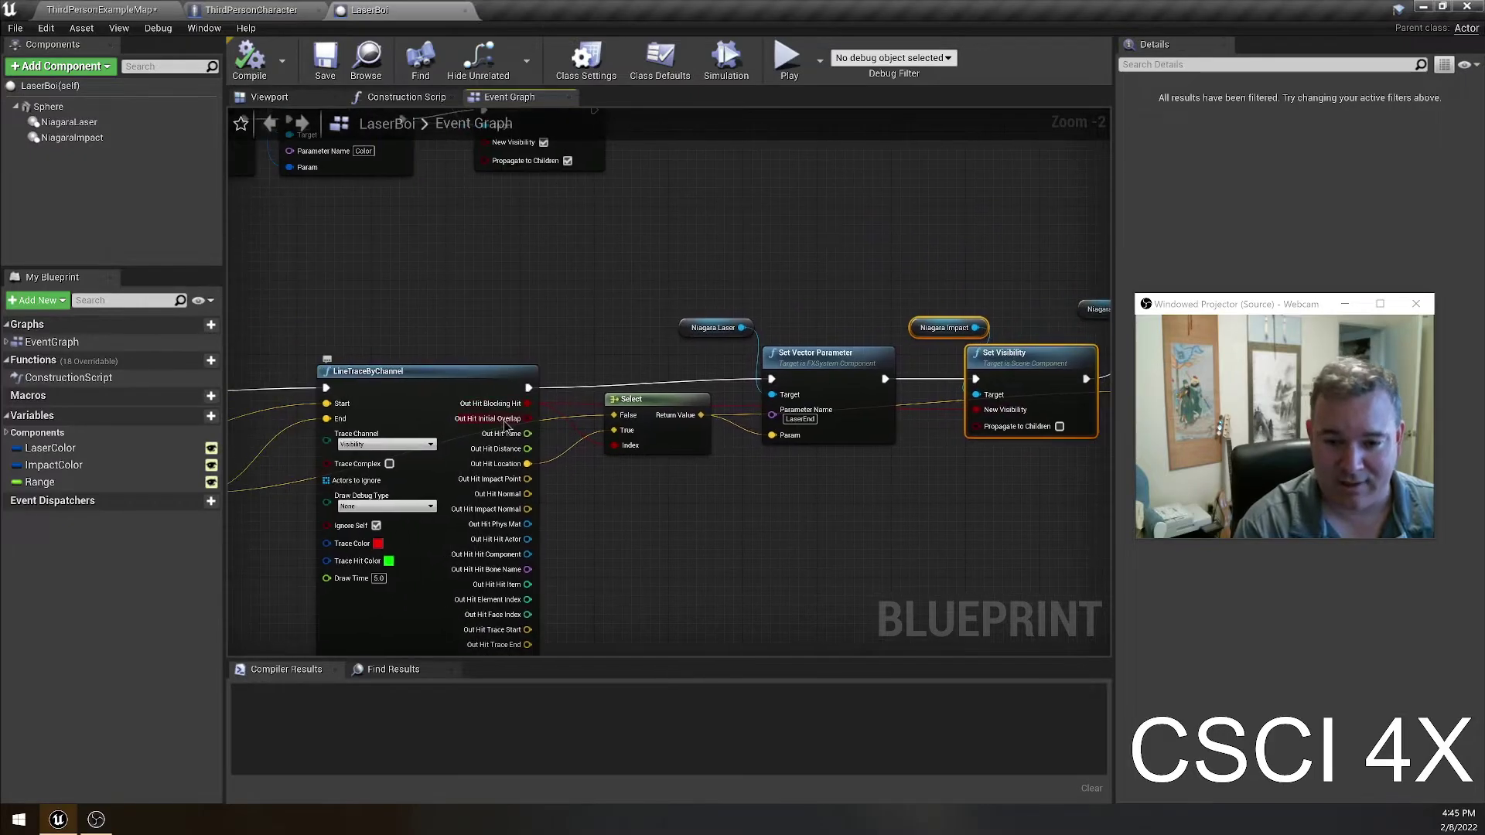
- Compare Niagara Impact's visibility and location nodes with the NiagaraImpact component's particle effect in the viewport
click(268, 98)
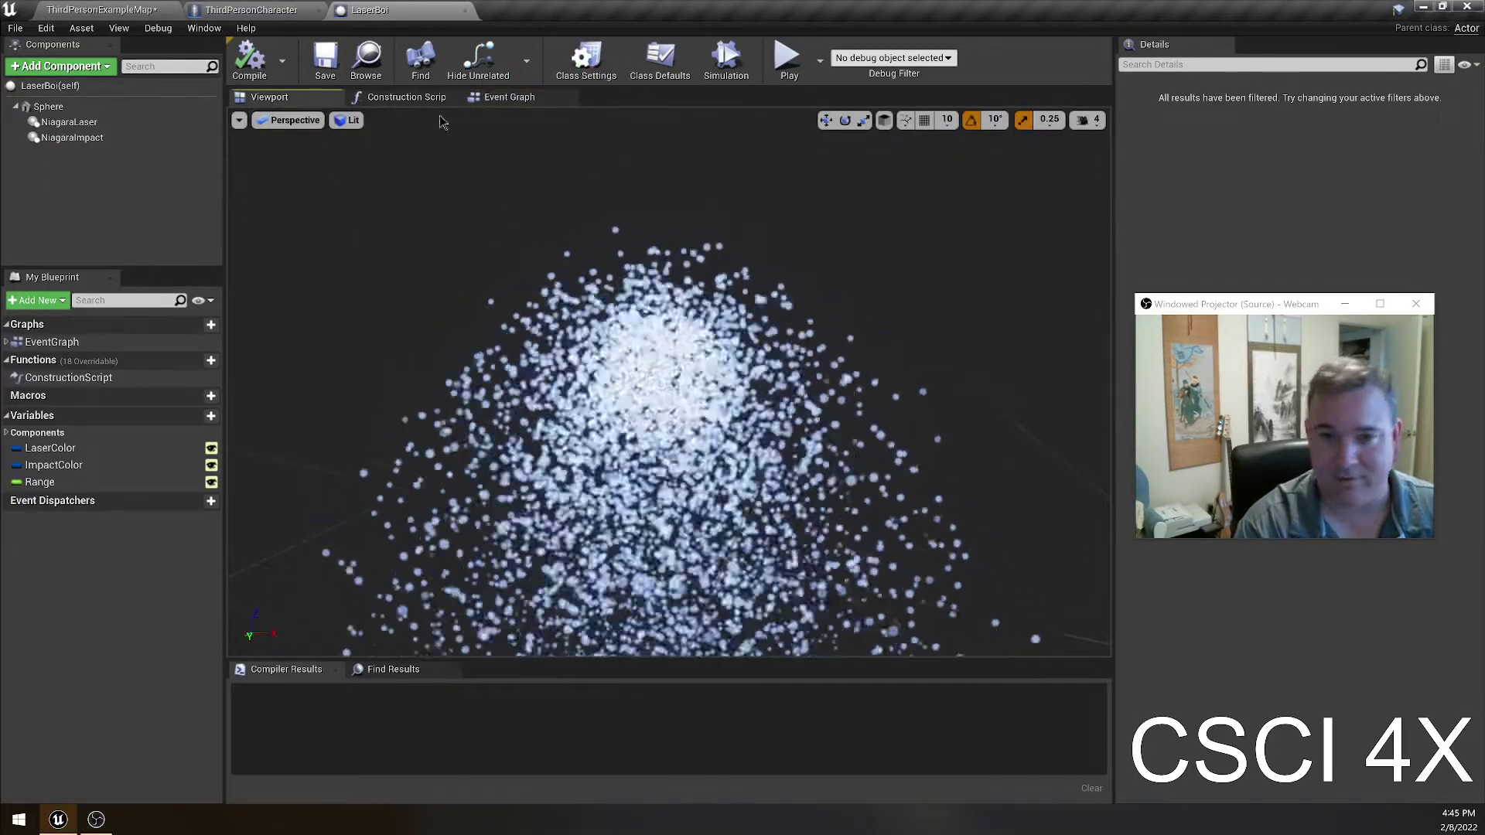
click(510, 97)
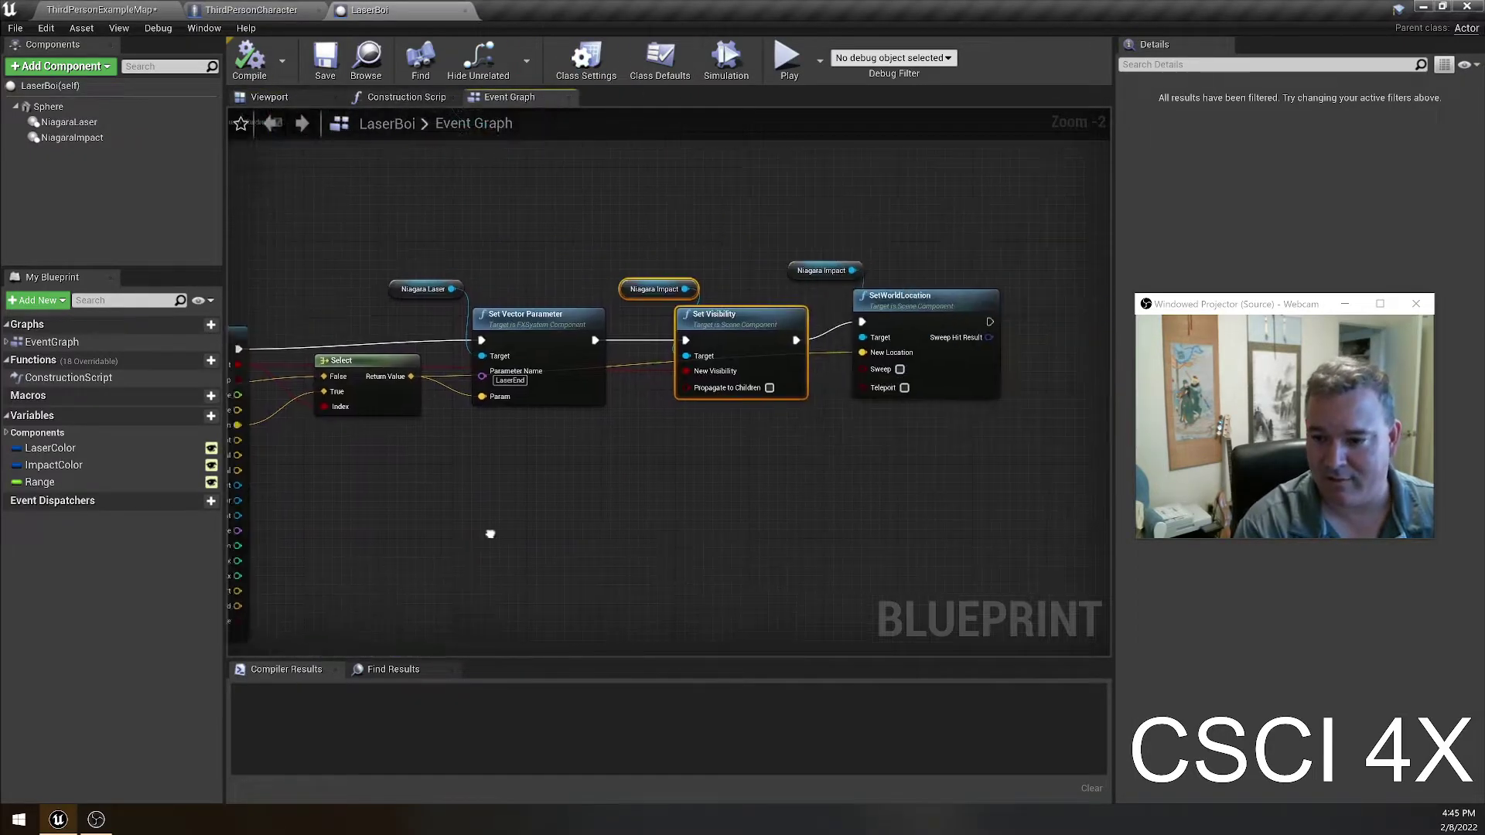
right_drag(555, 501, 639, 508)
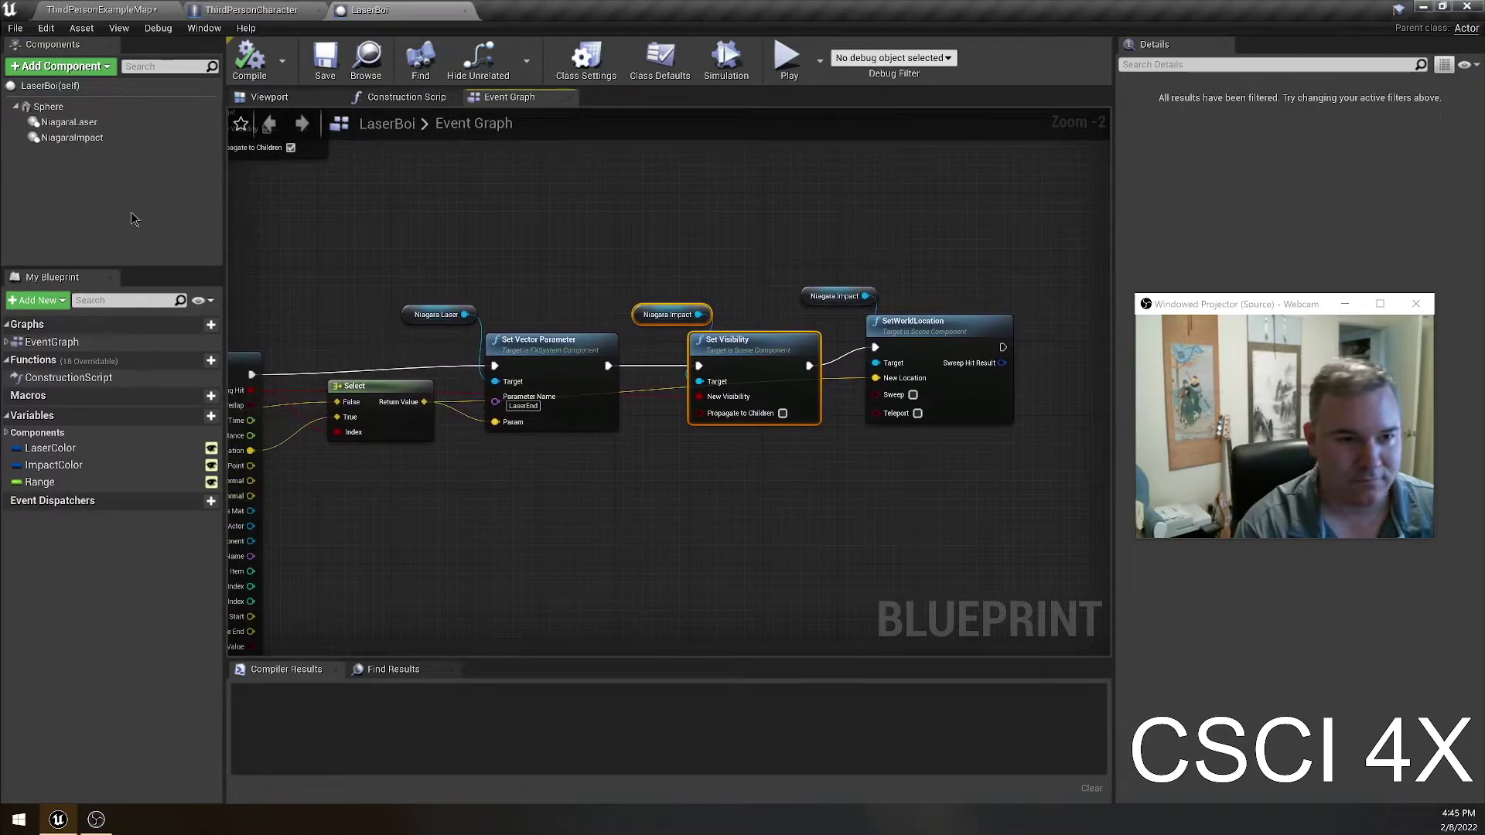
click(96, 139)
click(306, 99)
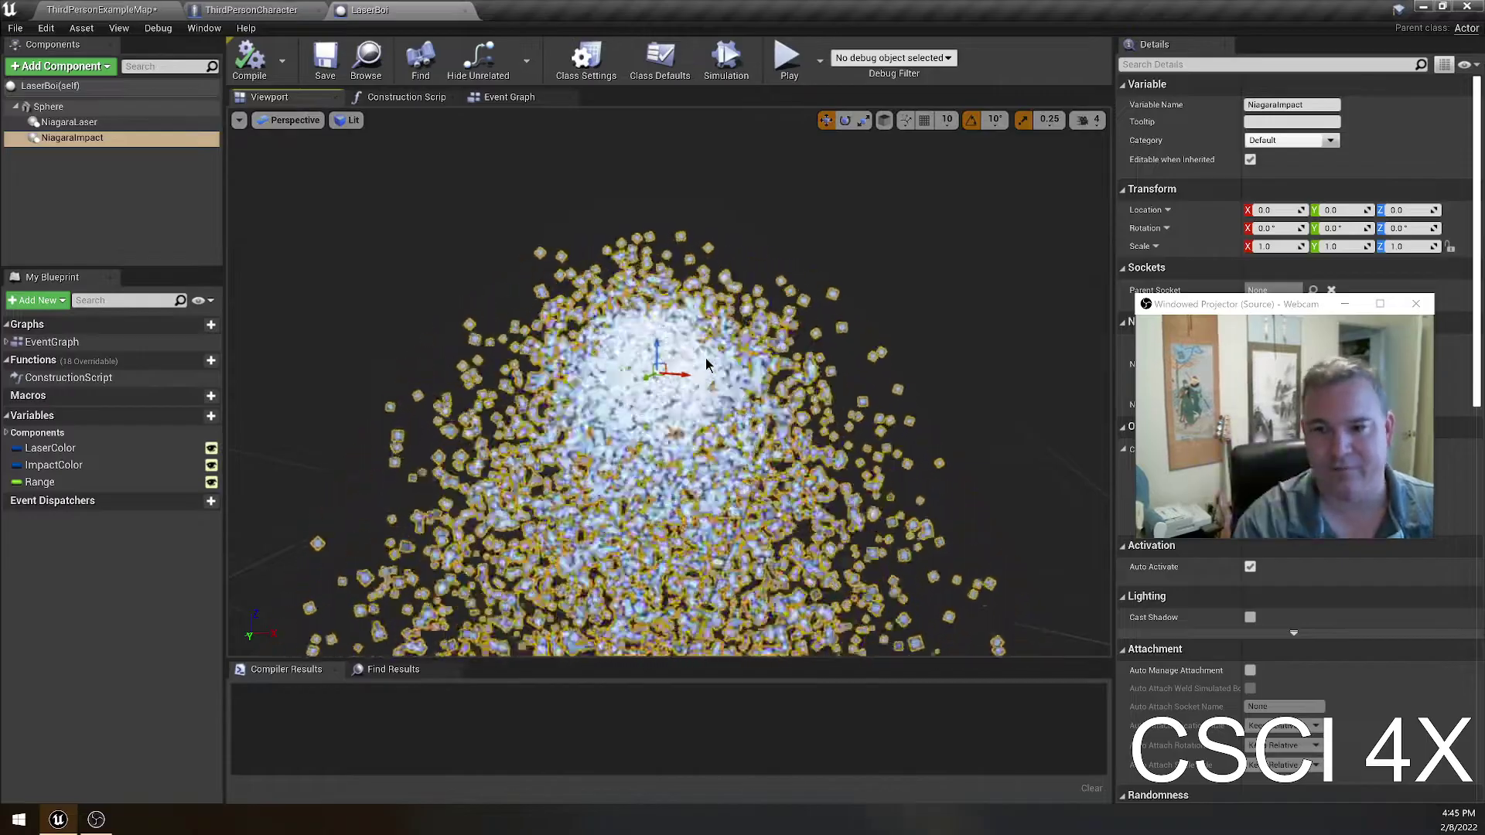
- Examine Niagara Impact's SetWorldLocation node in LaserBoi's event graph and match it to the NiagaraImpact component
click(490, 96)
right_drag(673, 373, 627, 396)
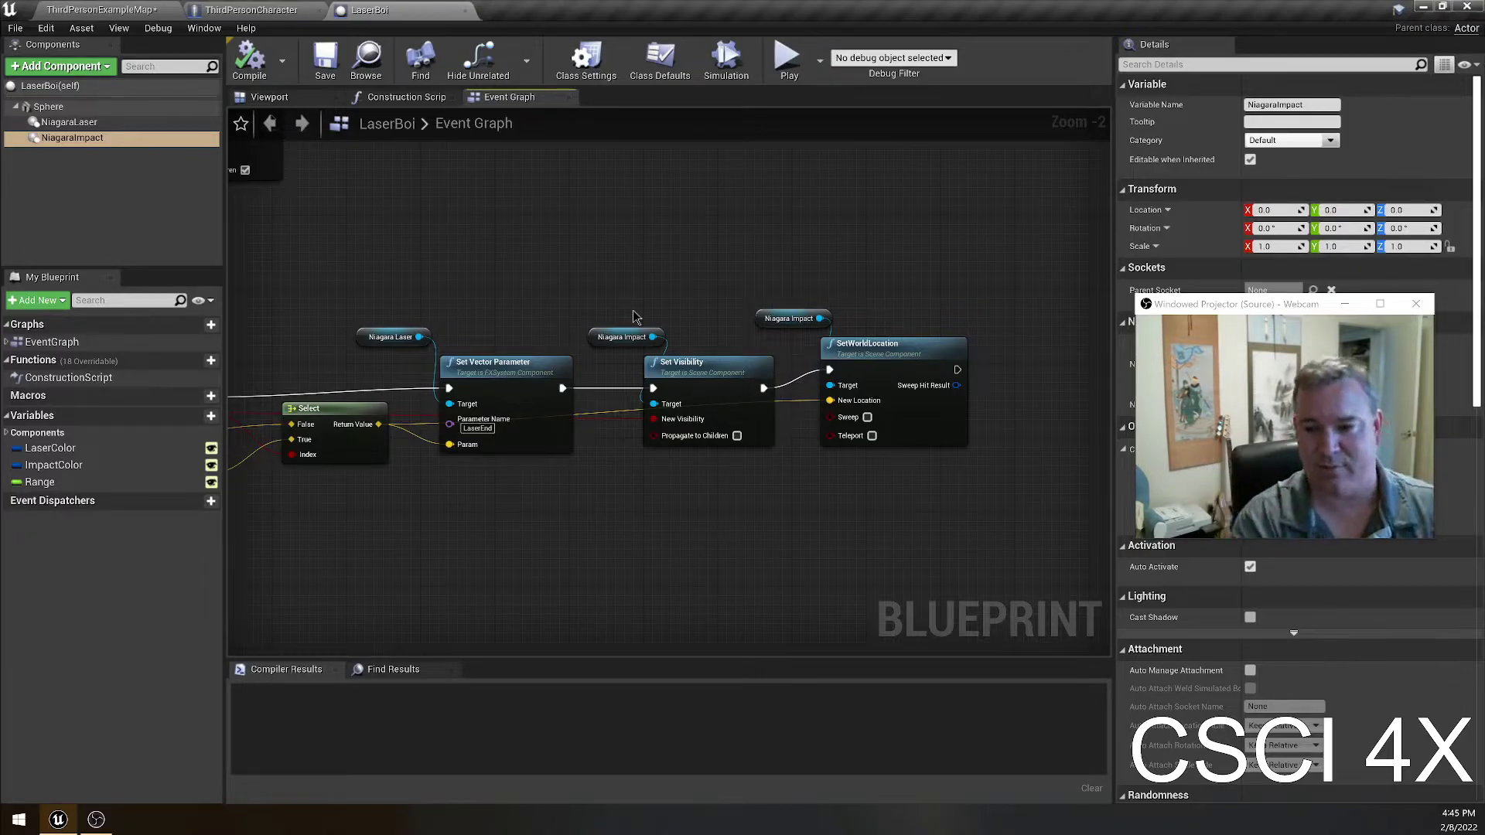
right_drag(576, 588, 685, 570)
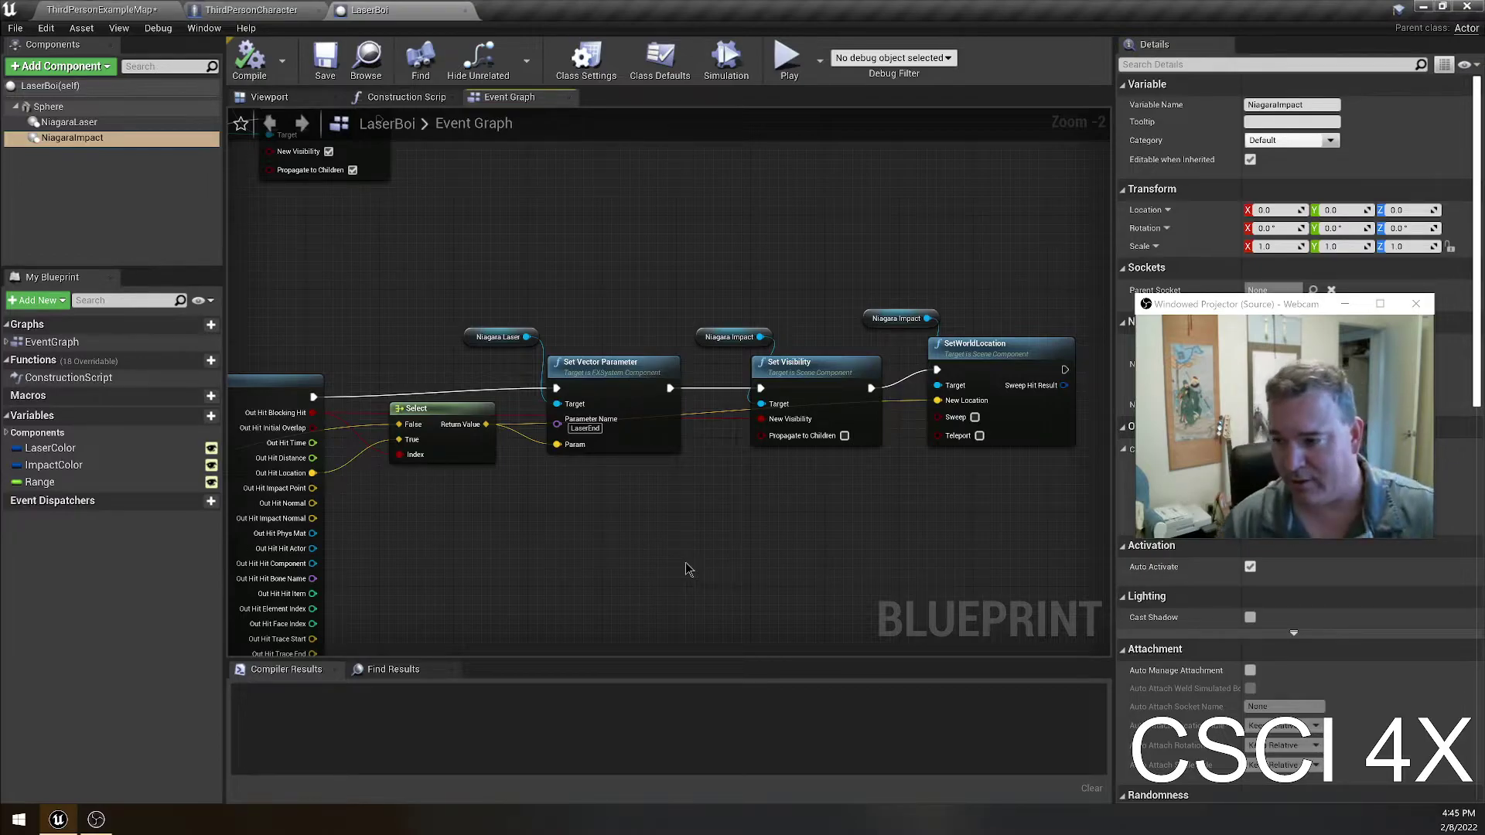
right_drag(851, 498, 549, 532)
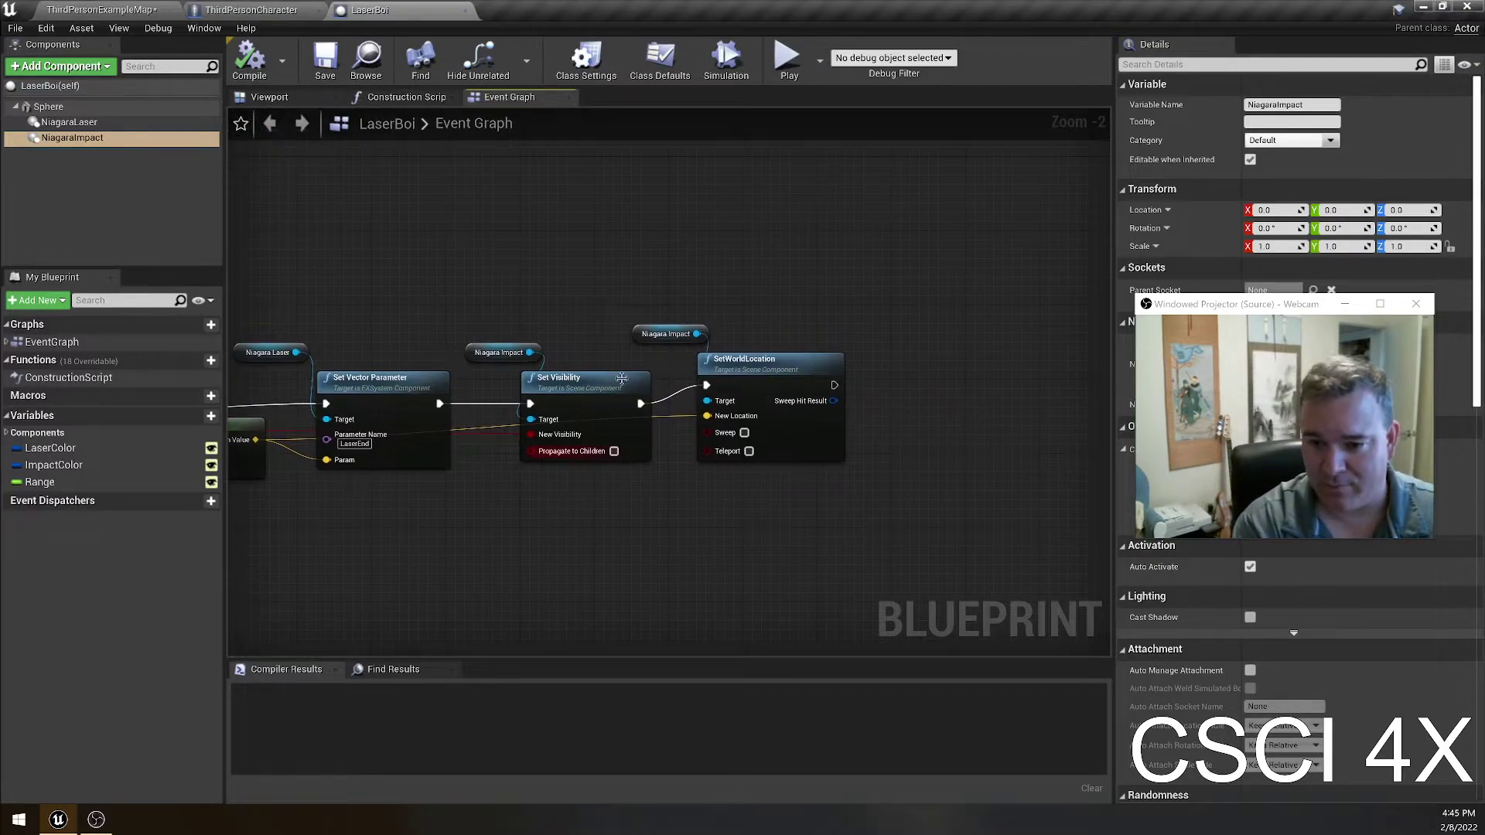
drag(678, 258, 921, 530)
drag(652, 223, 836, 371)
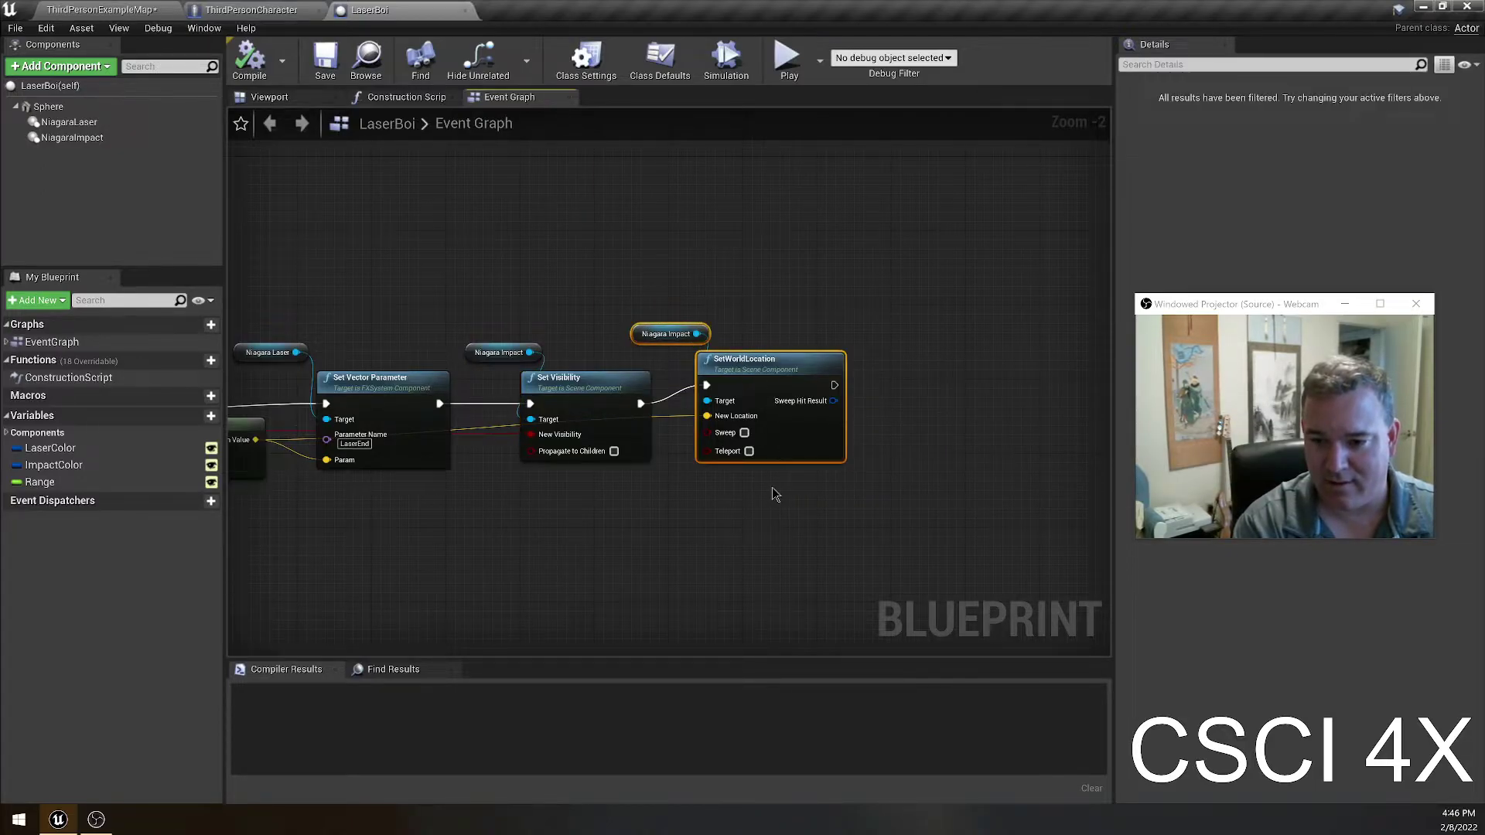
click(72, 137)
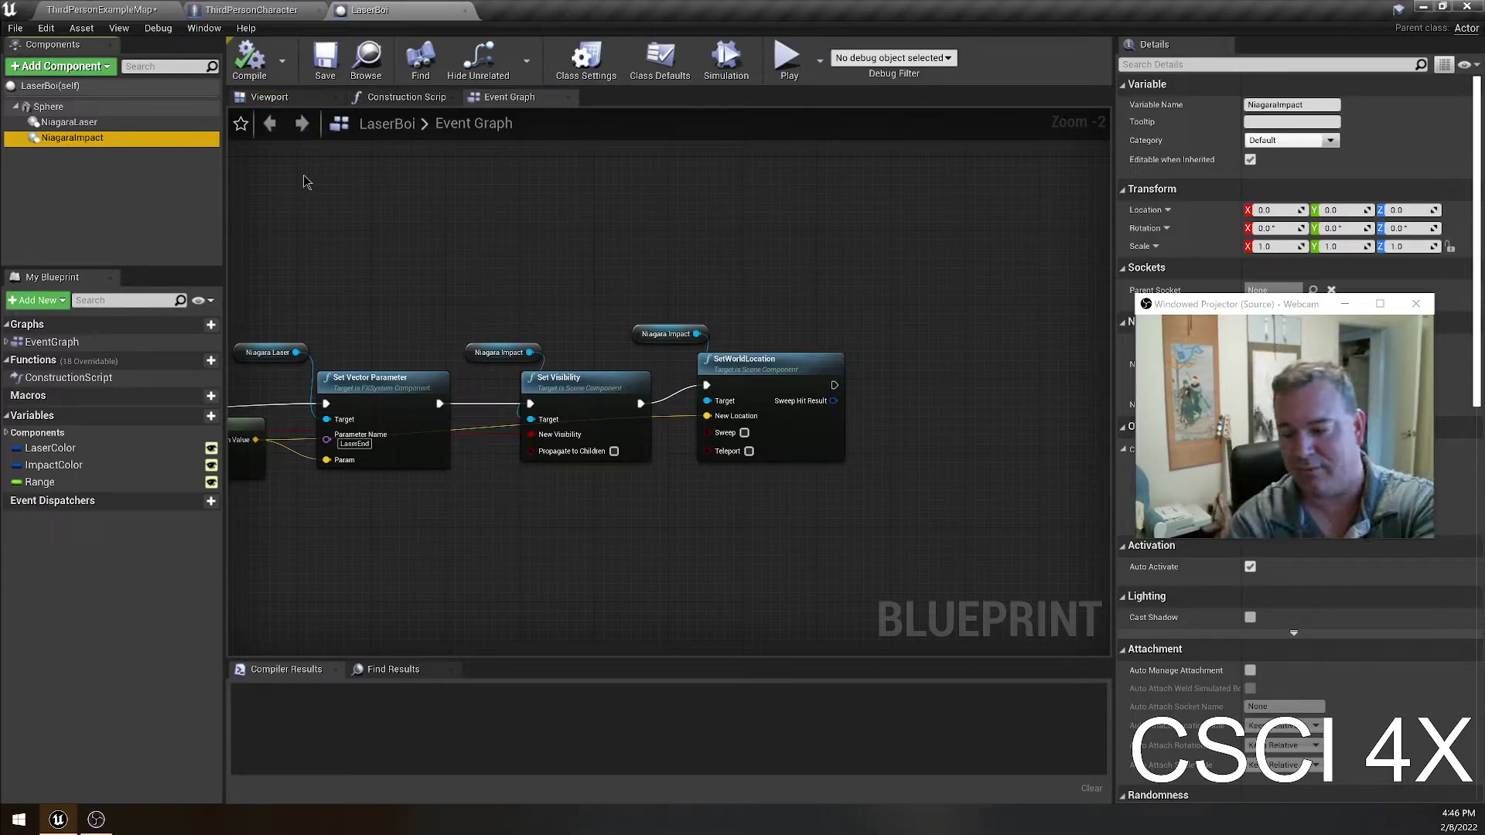
mouse_move(521, 494)
right_down()
mouse_move(615, 459)
mouse_move(424, 489)
right_up()
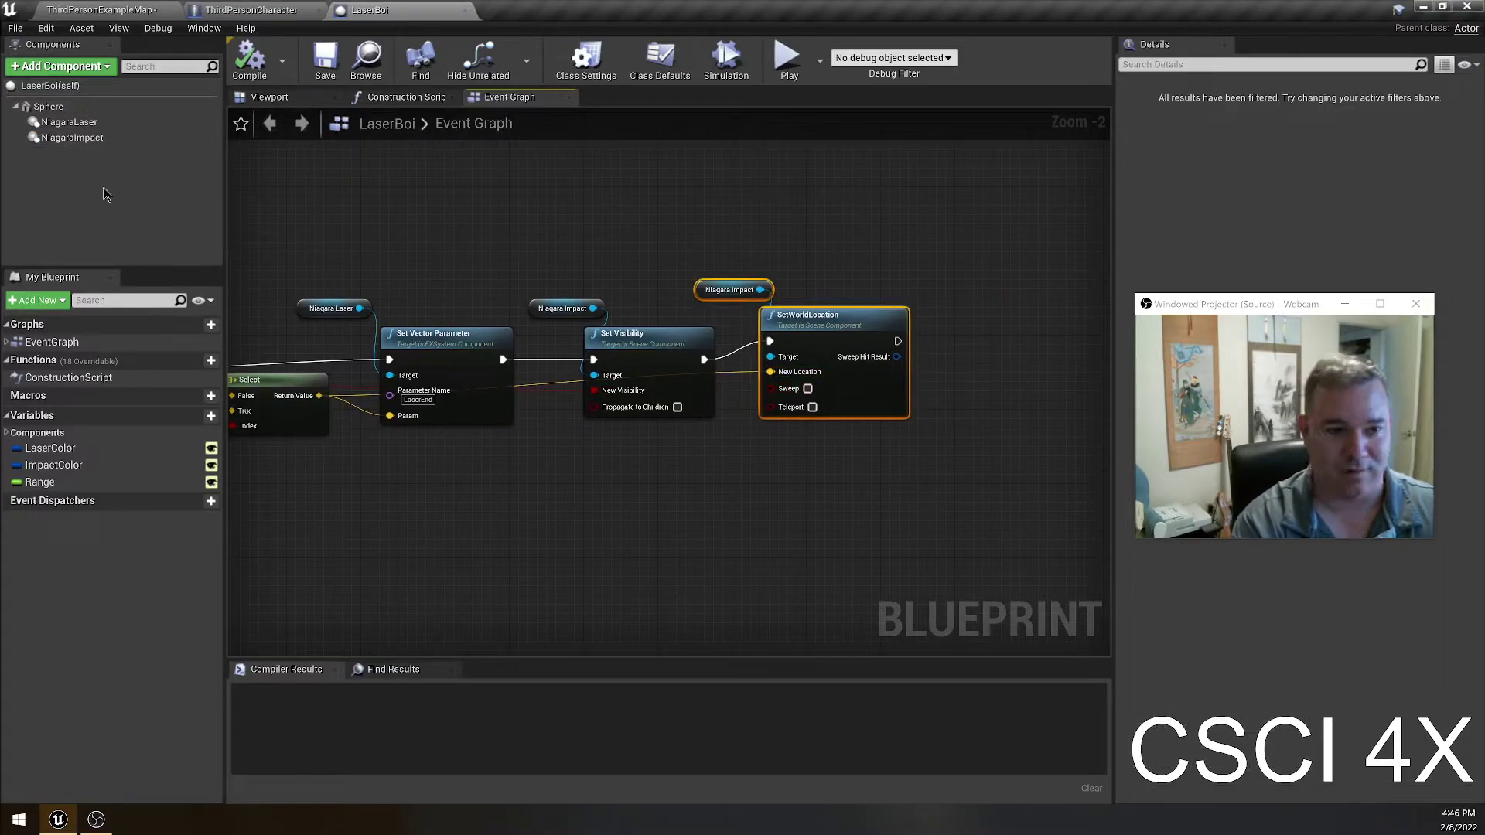
- Compare Niagara Laser's Set Vector Parameter node with the NiagaraLaser component's Color and LaserEnd override parameters
right_drag(555, 496, 683, 511)
drag(480, 288, 590, 514)
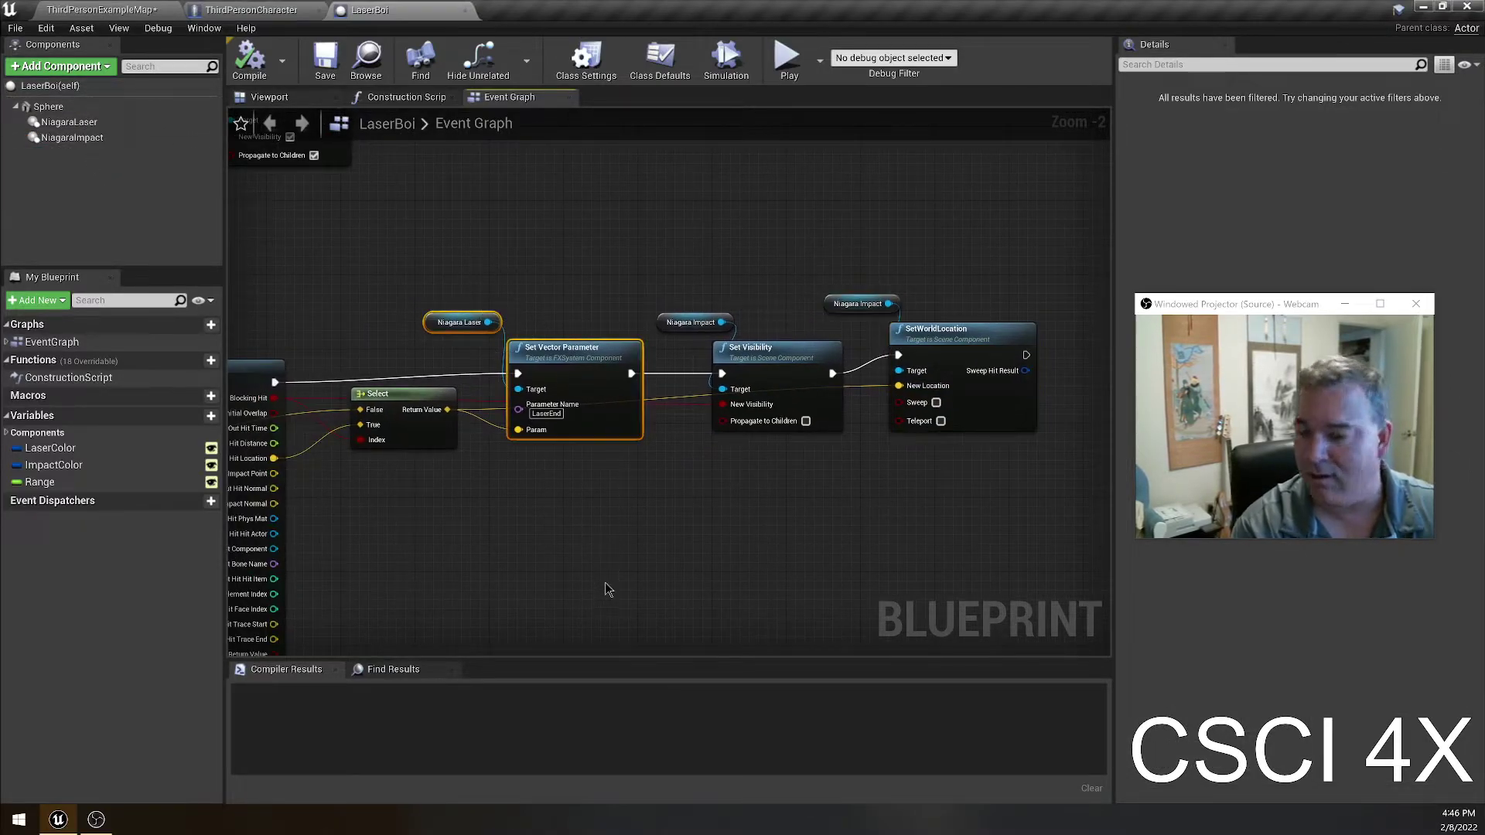
drag(495, 207, 563, 493)
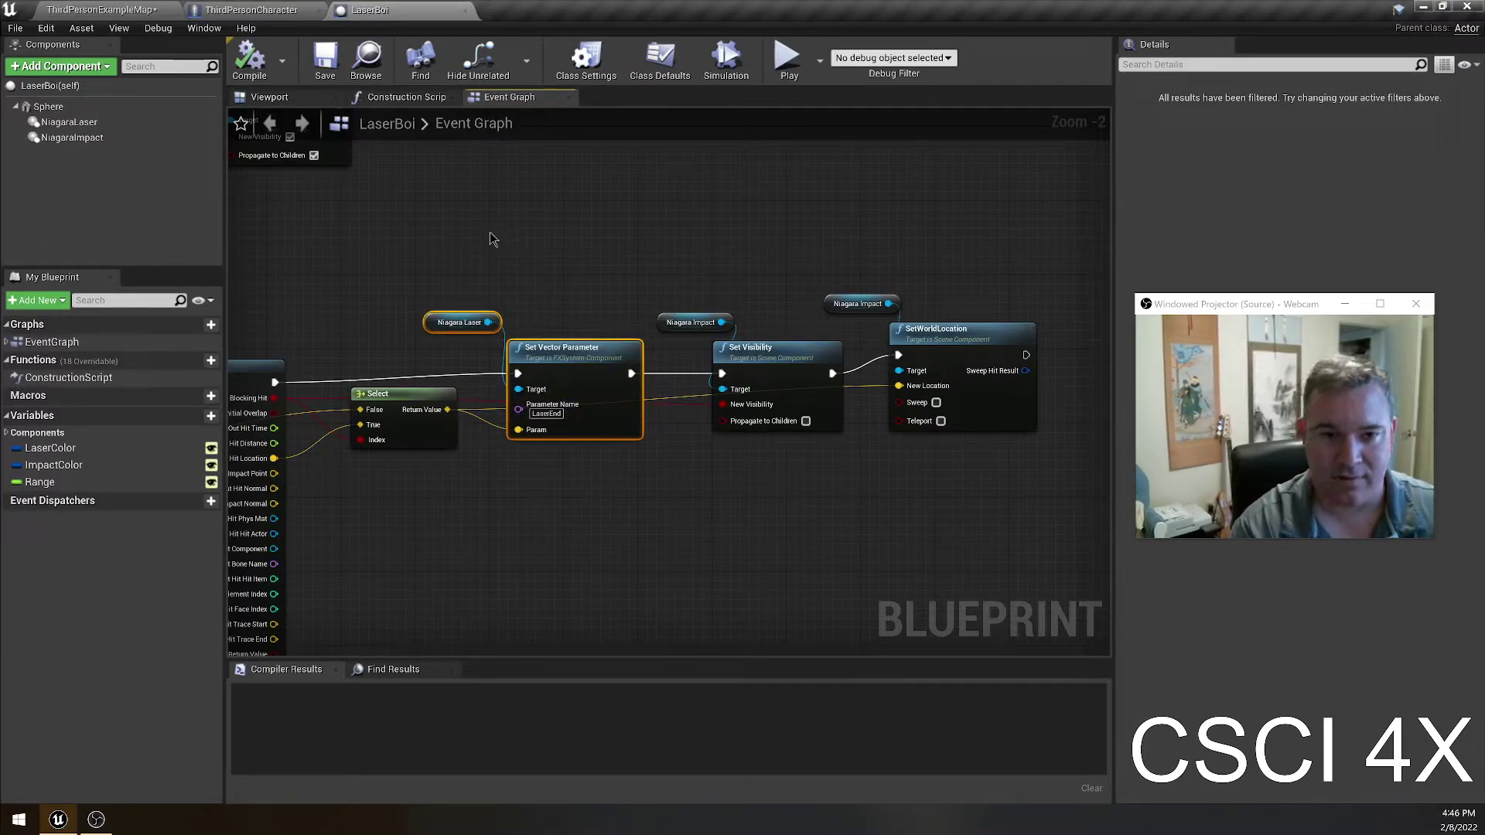
click(78, 108)
click(85, 122)
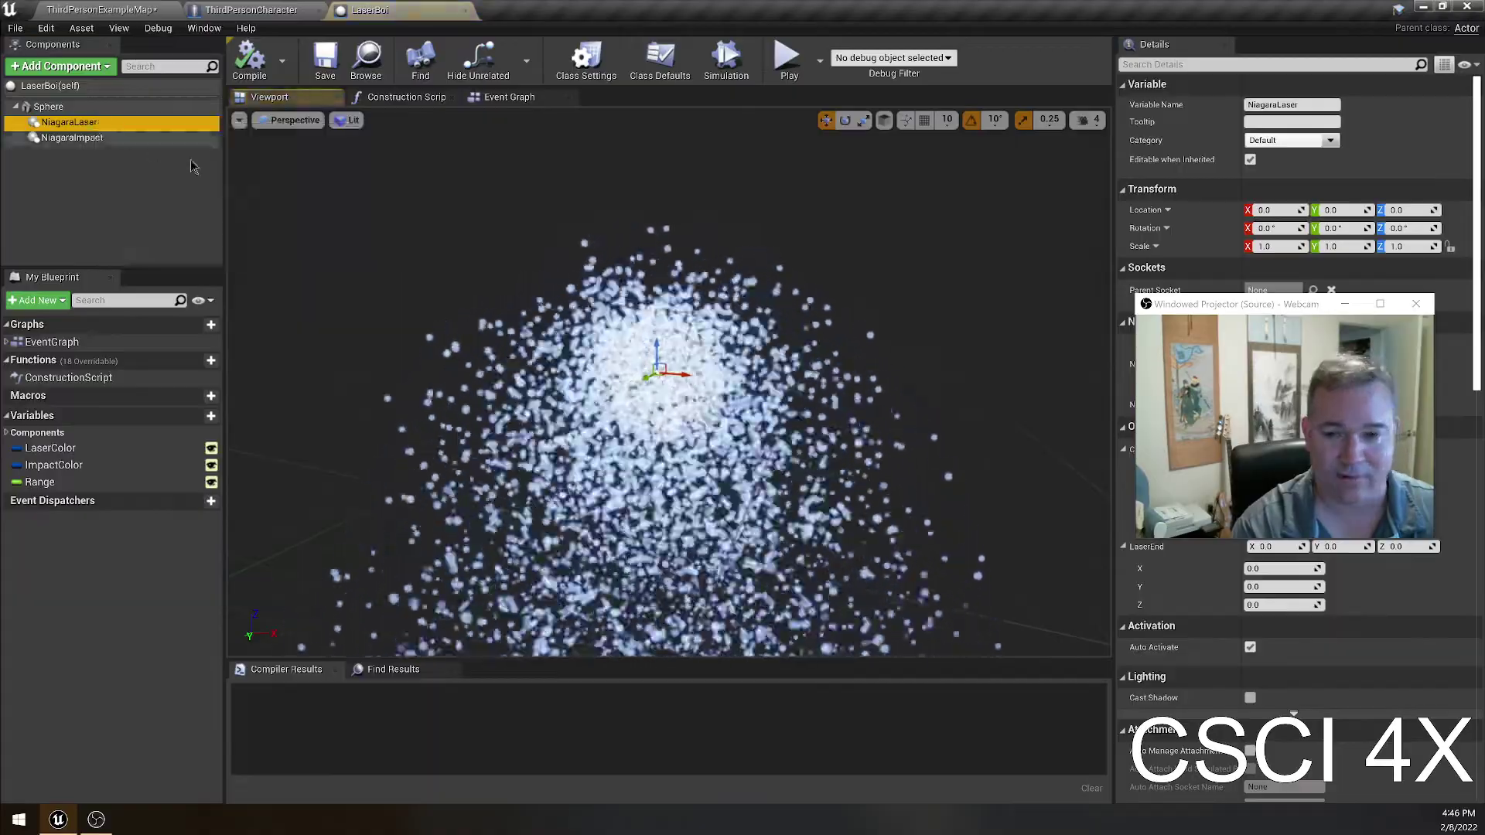
drag(1297, 311, 1319, 76)
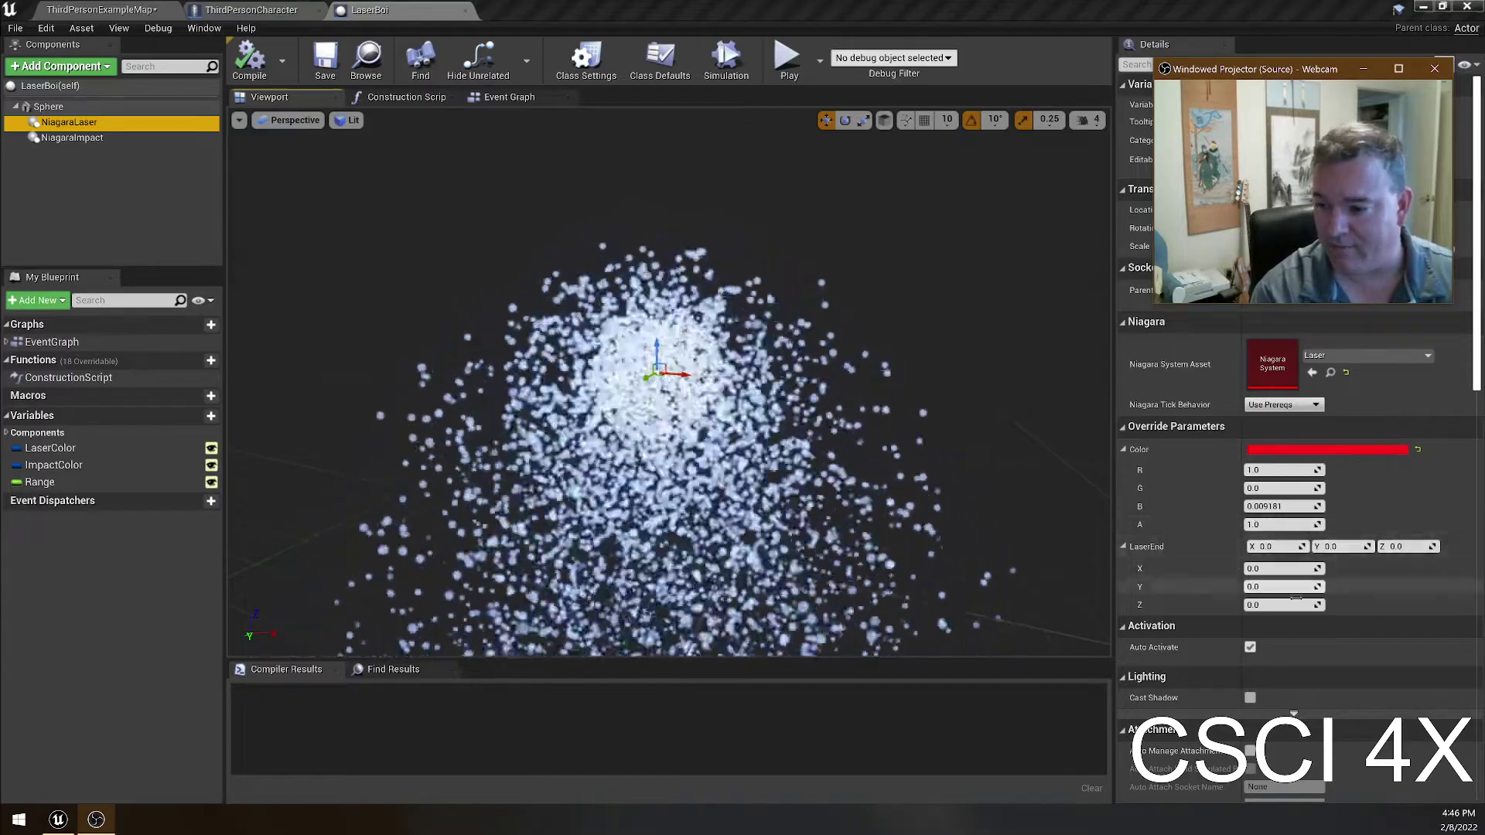
- Close the LaserBoi and ThirdPersonCharacter editors and open the LaserEmitter asset from the Bill folder
click(463, 11)
click(315, 11)
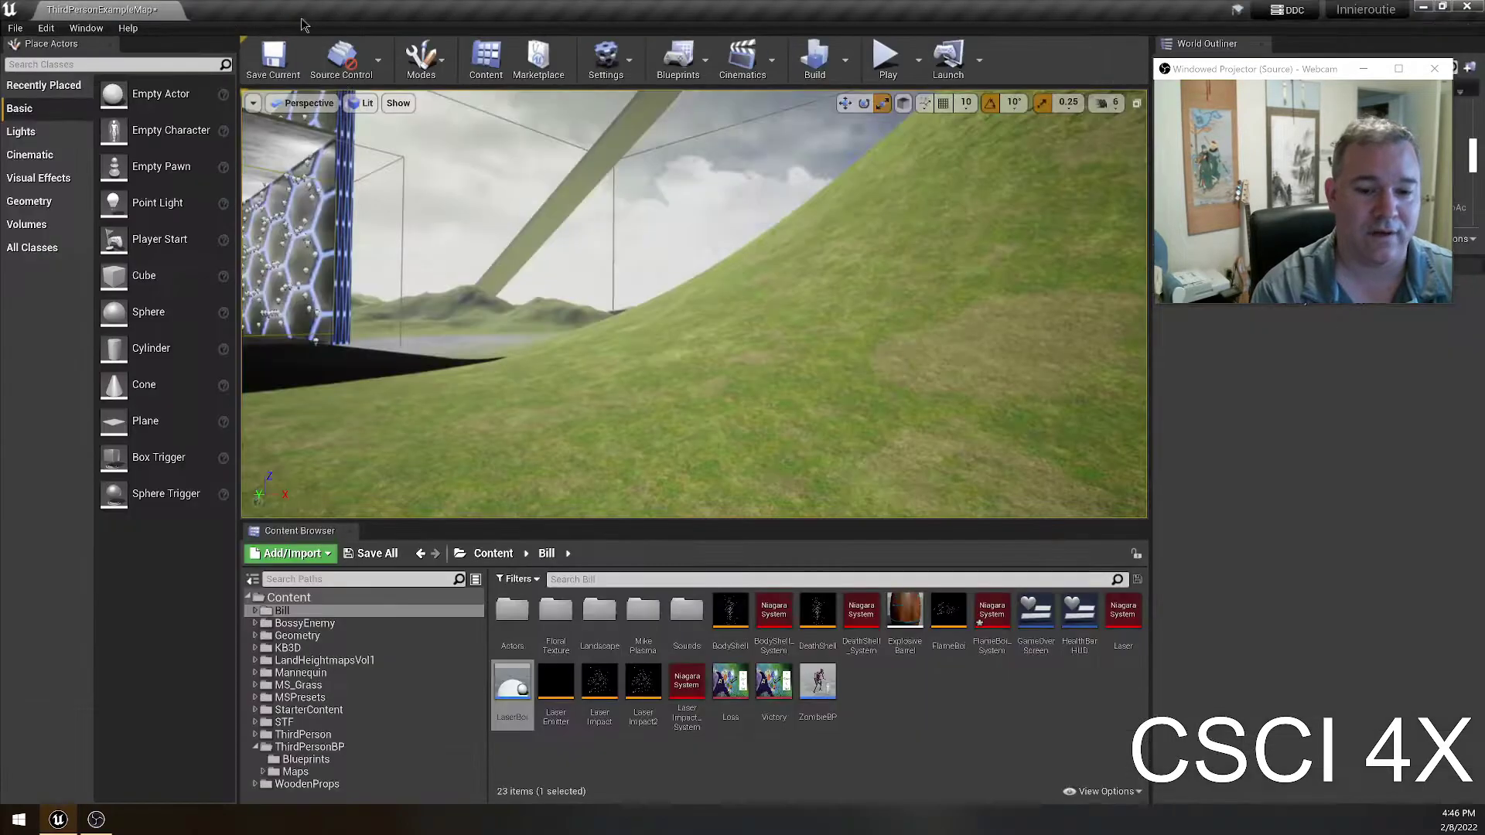
click(558, 682)
double_click(562, 687)
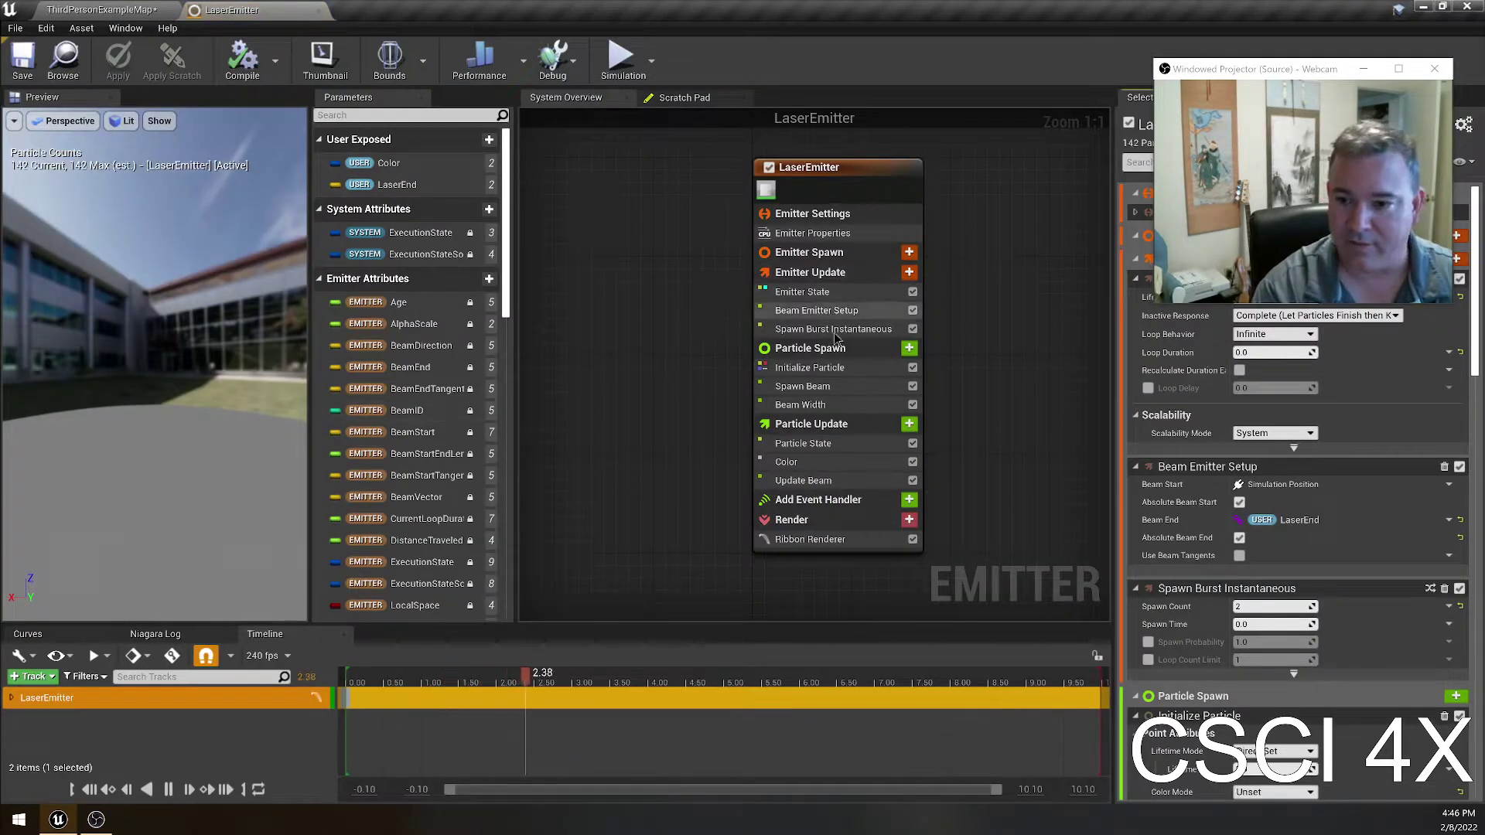
- Inspect LaserEmitter's Emitter Properties and its user-exposed Color and LaserEnd parameters
click(812, 233)
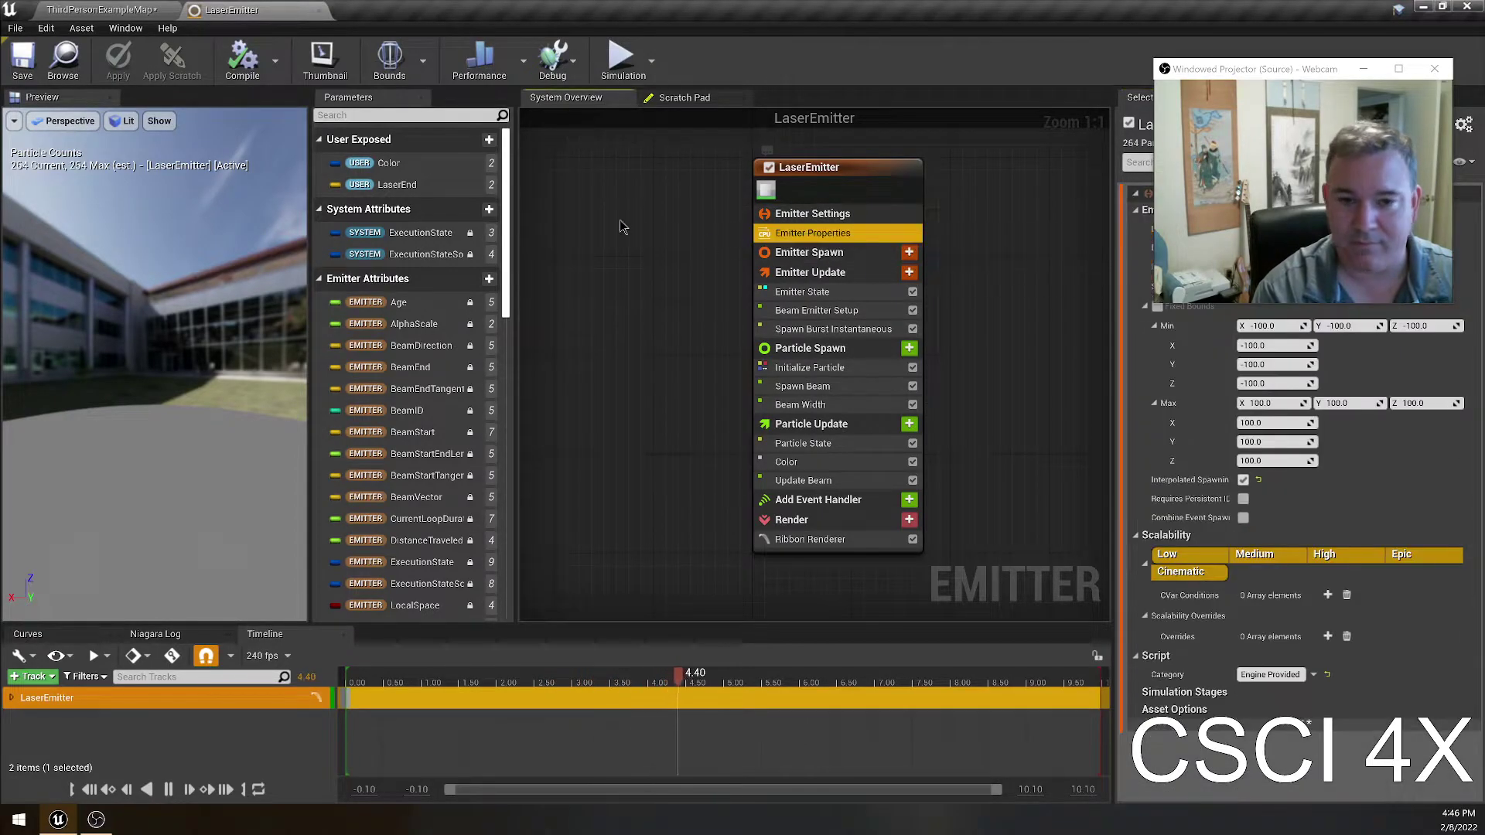
click(397, 184)
click(393, 164)
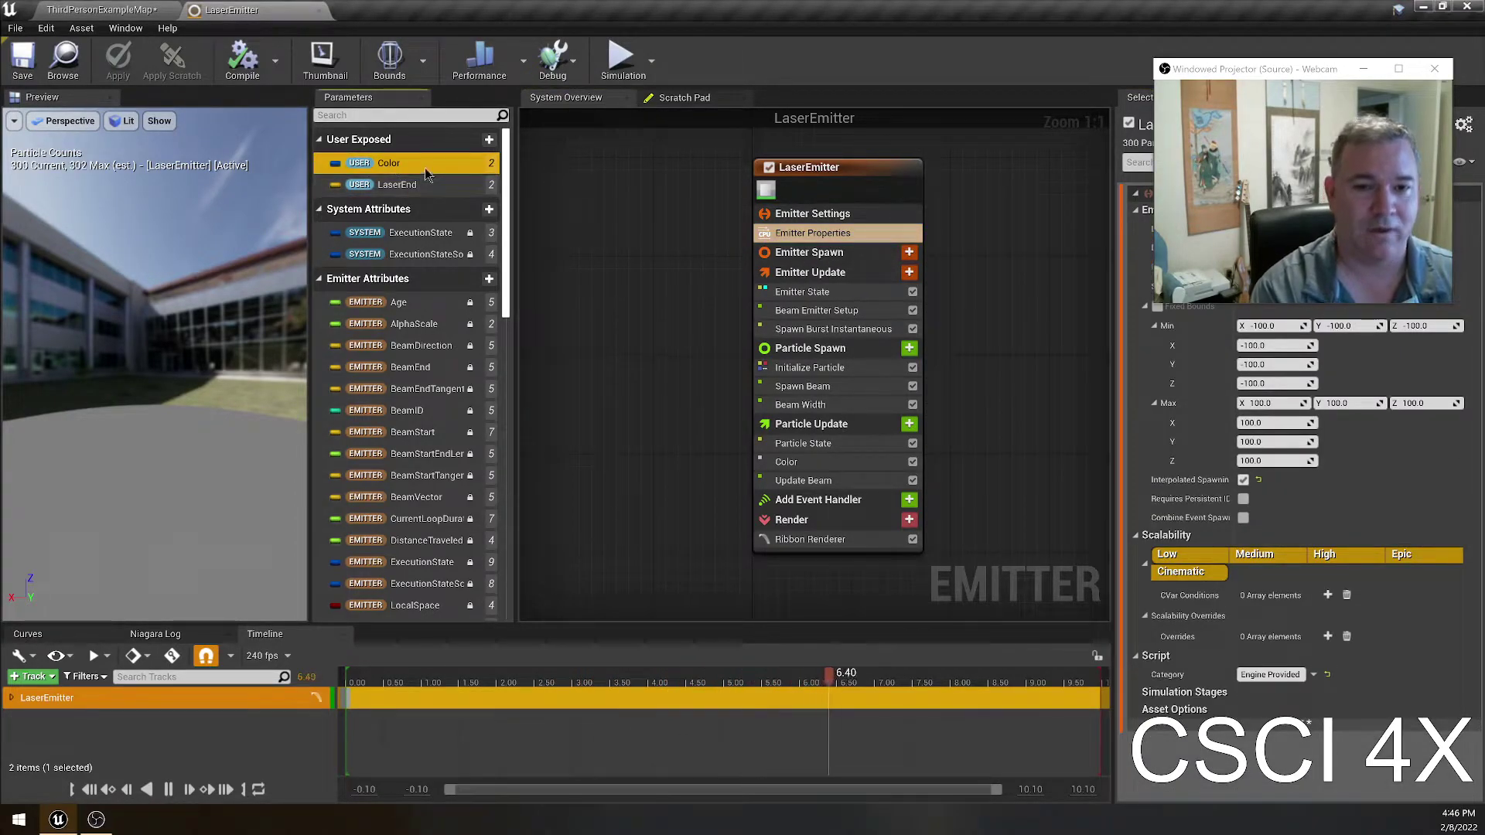
click(383, 184)
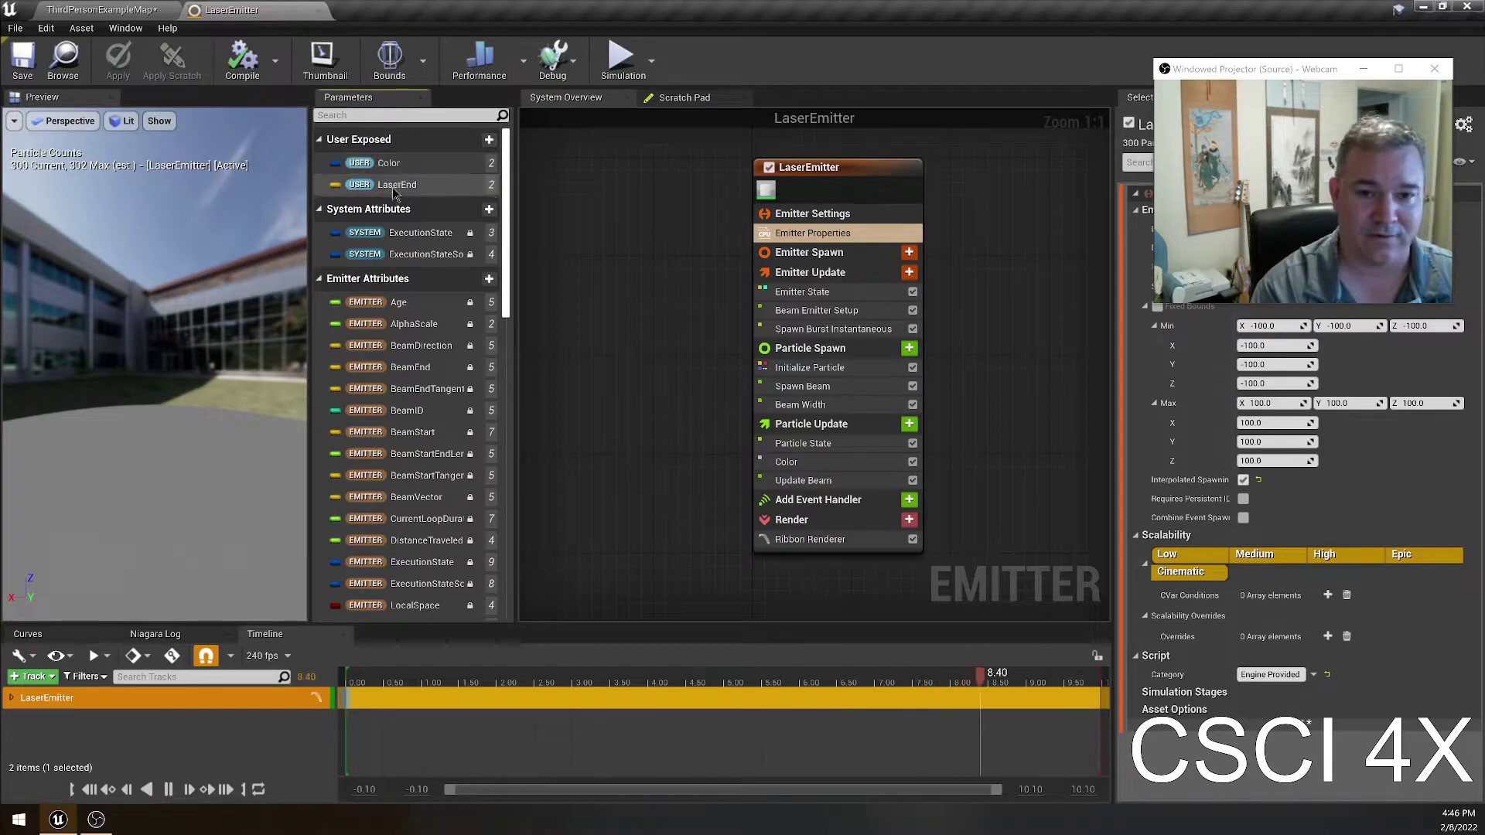
click(384, 169)
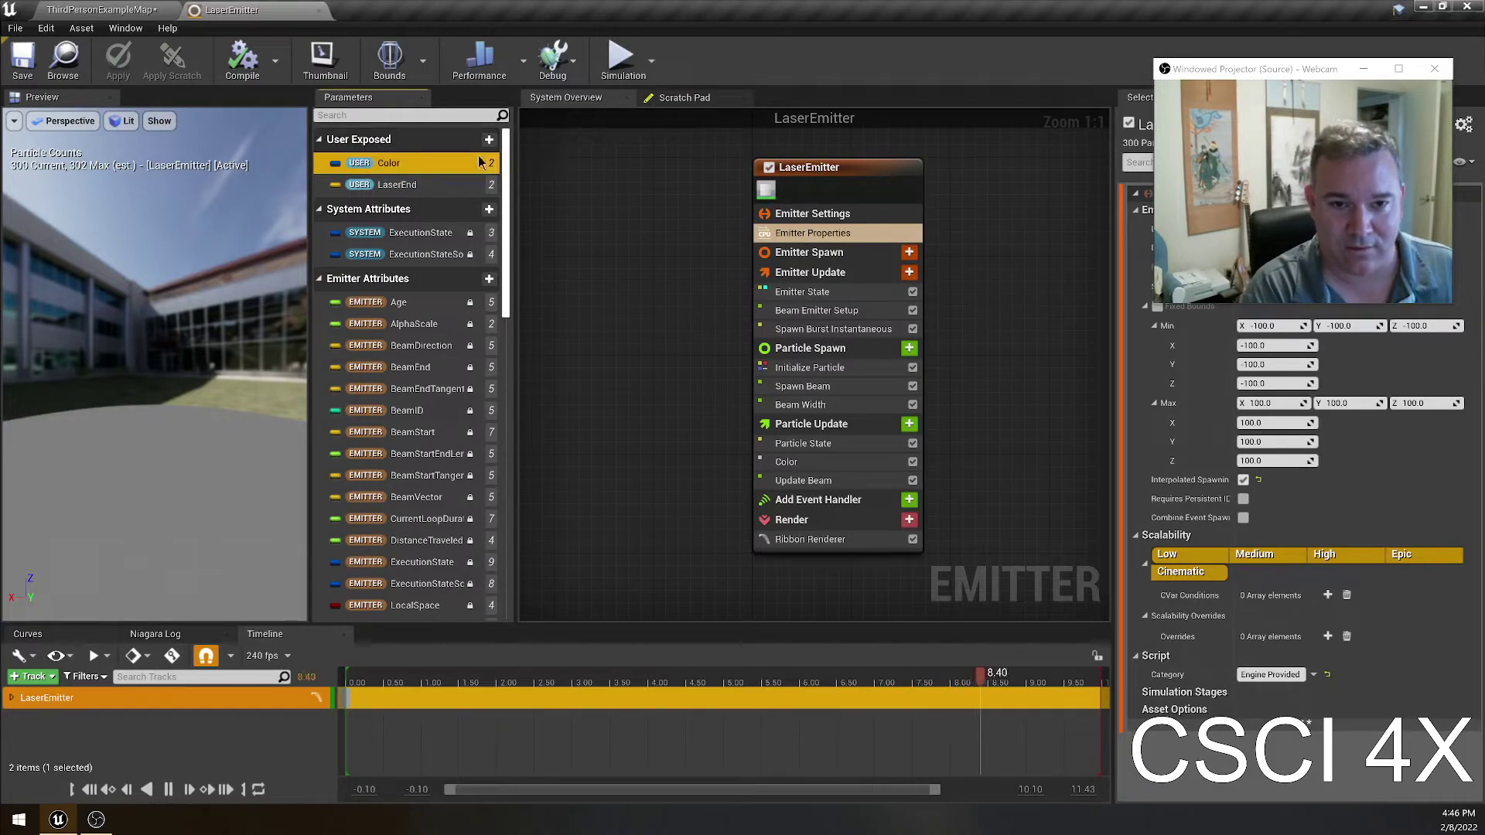
click(432, 181)
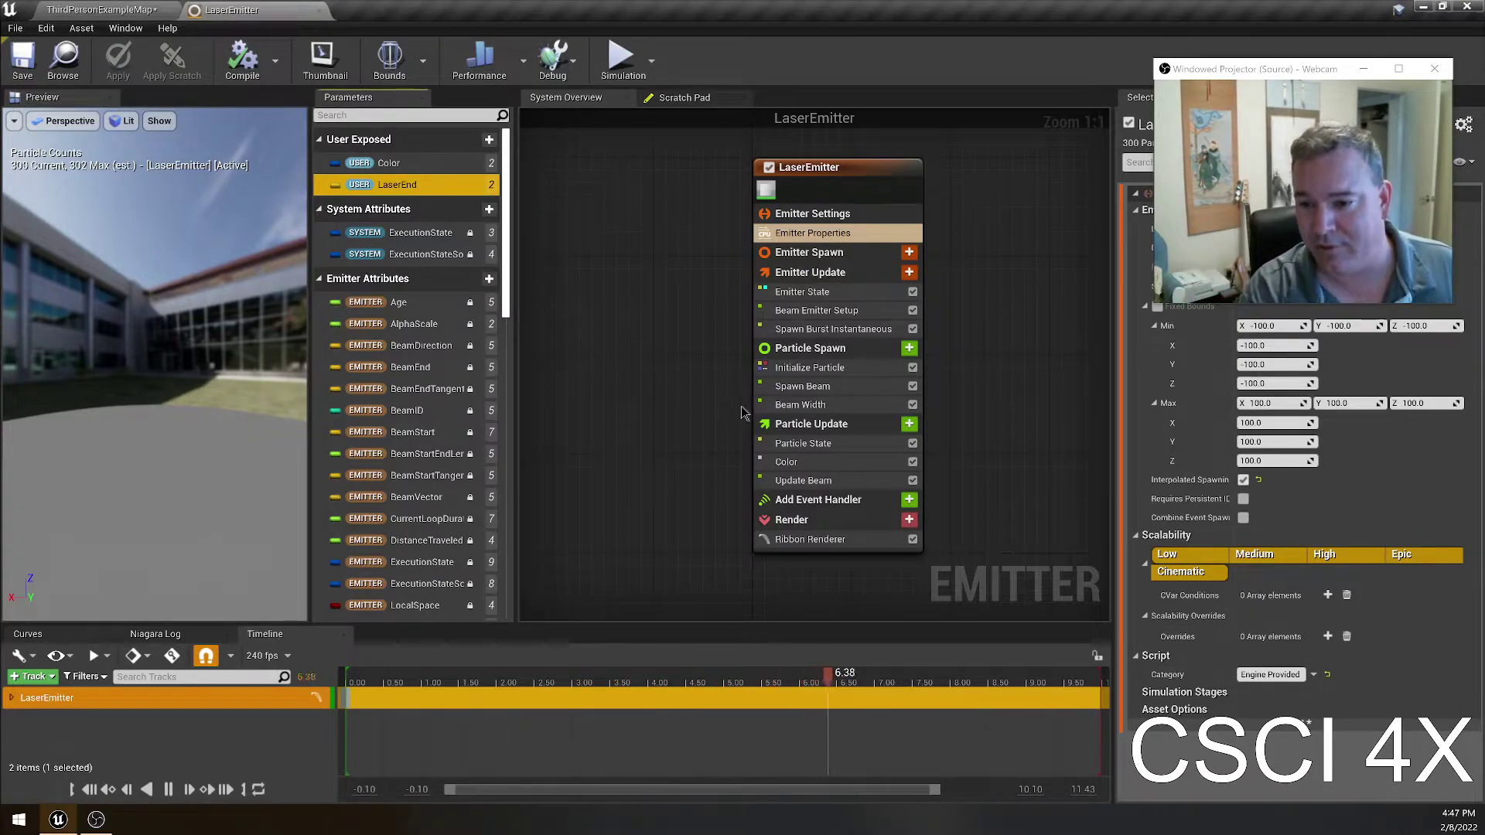
- Review the Spawn Beam, Initialize Particle and Beam Width modules in LaserEmitter's Particle Spawn stage
click(801, 386)
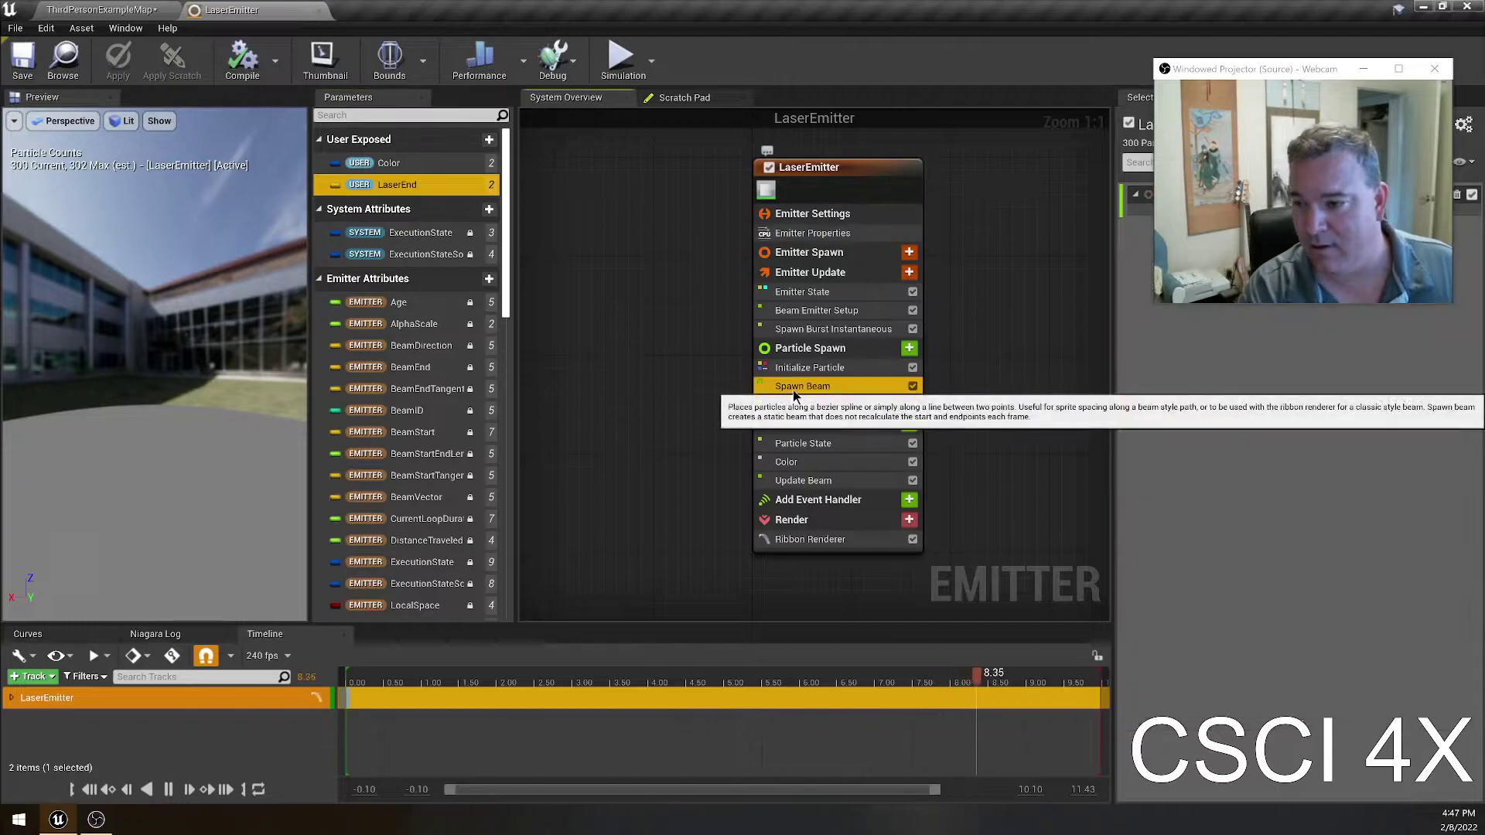
drag(1306, 71, 1273, 559)
click(851, 372)
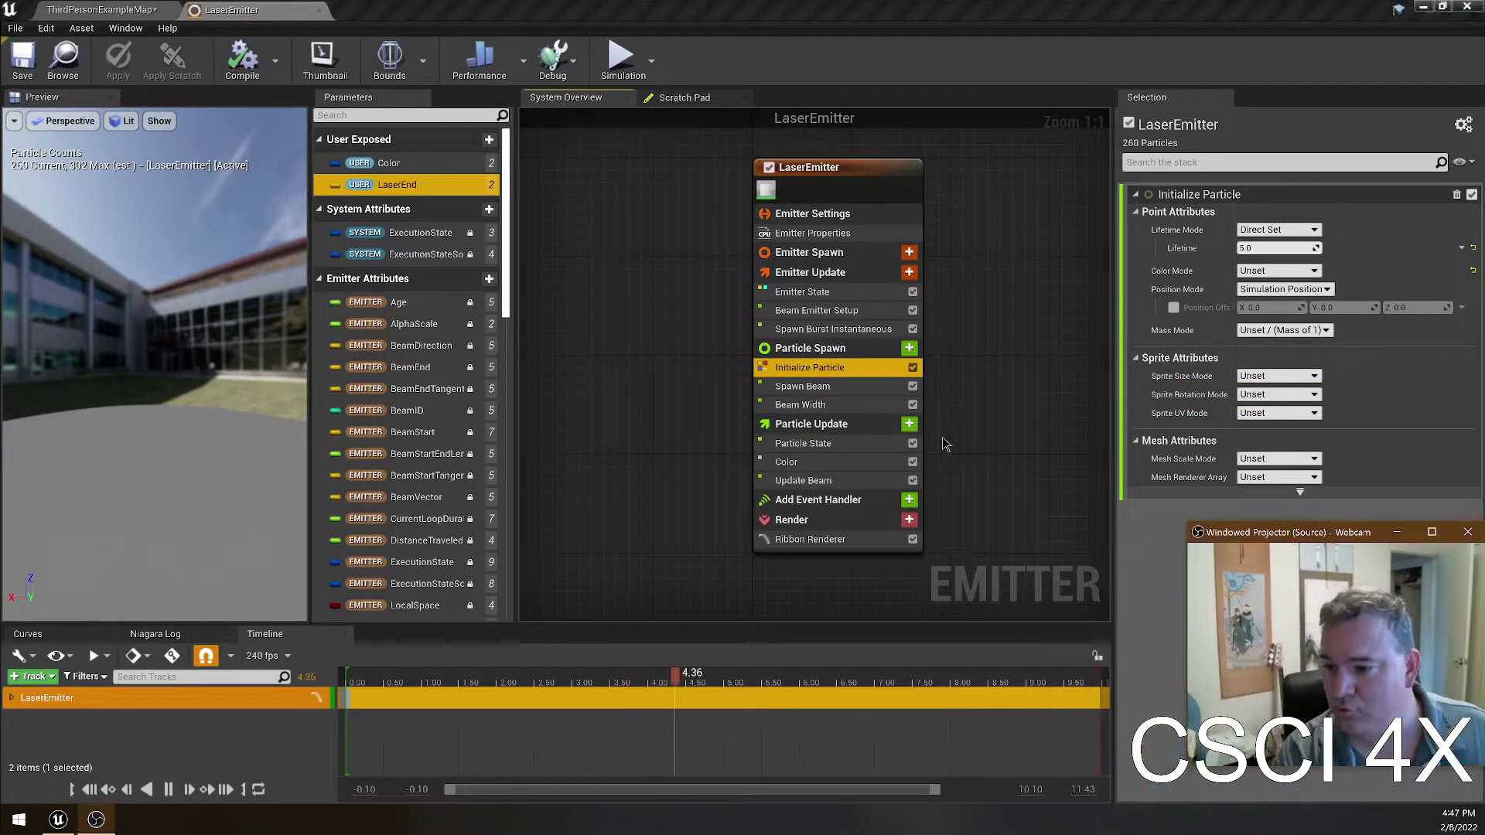
click(871, 406)
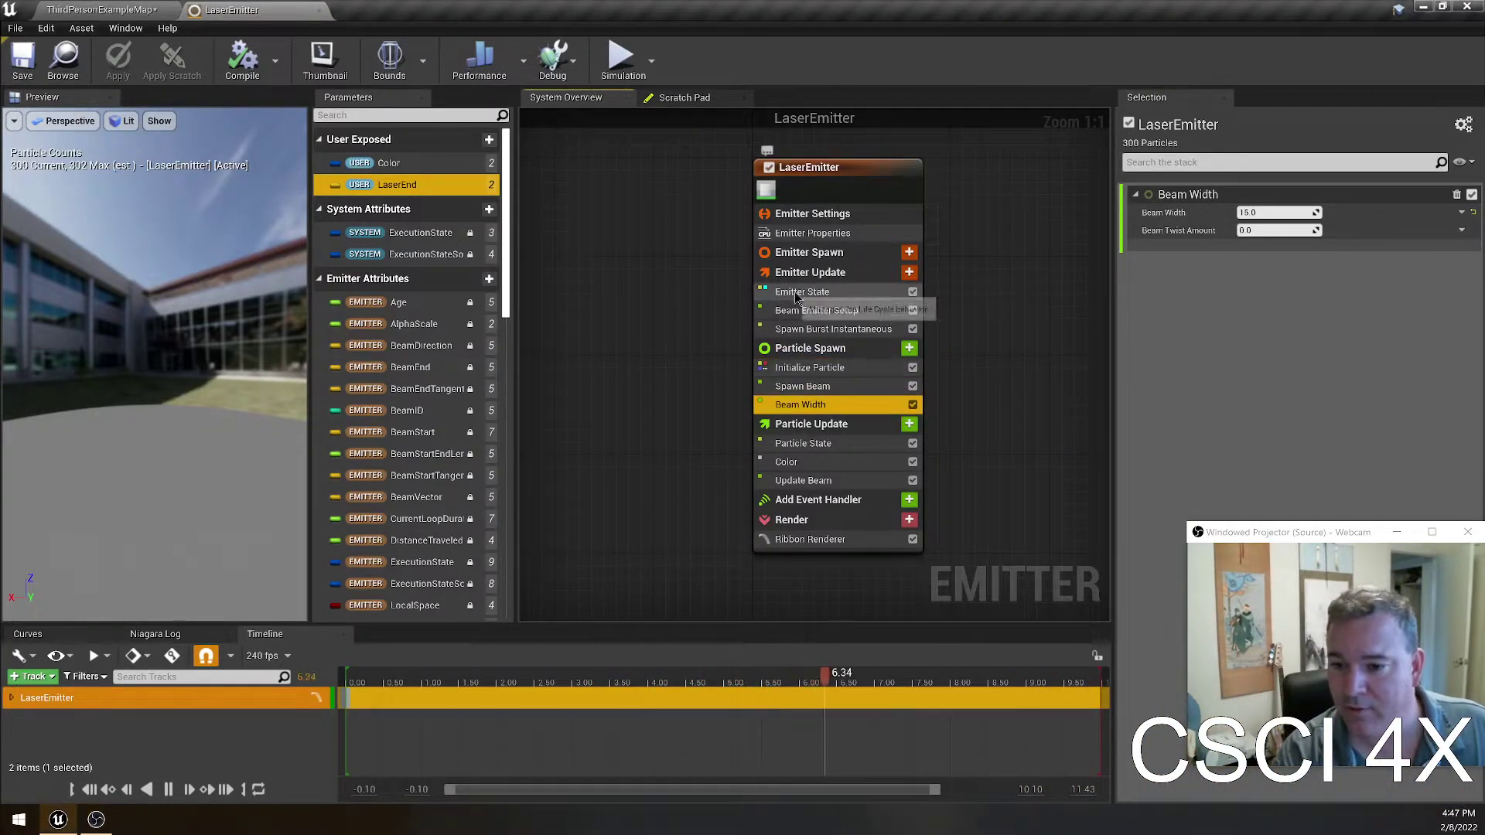
- Examine Emitter State and Beam Emitter Setup, including the binding options for the Beam End input
click(820, 293)
click(827, 311)
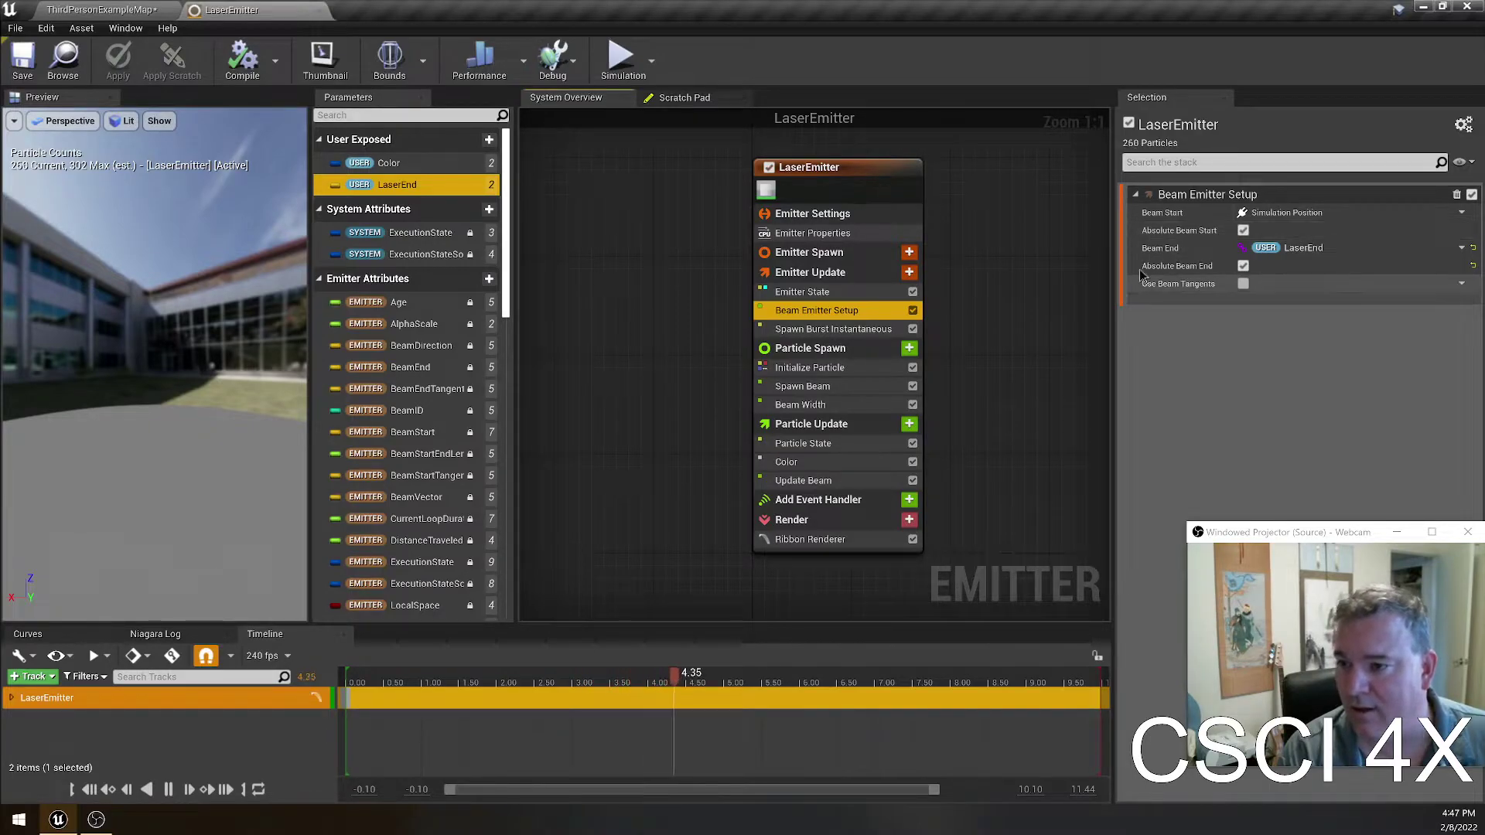
click(1462, 248)
key(Escape)
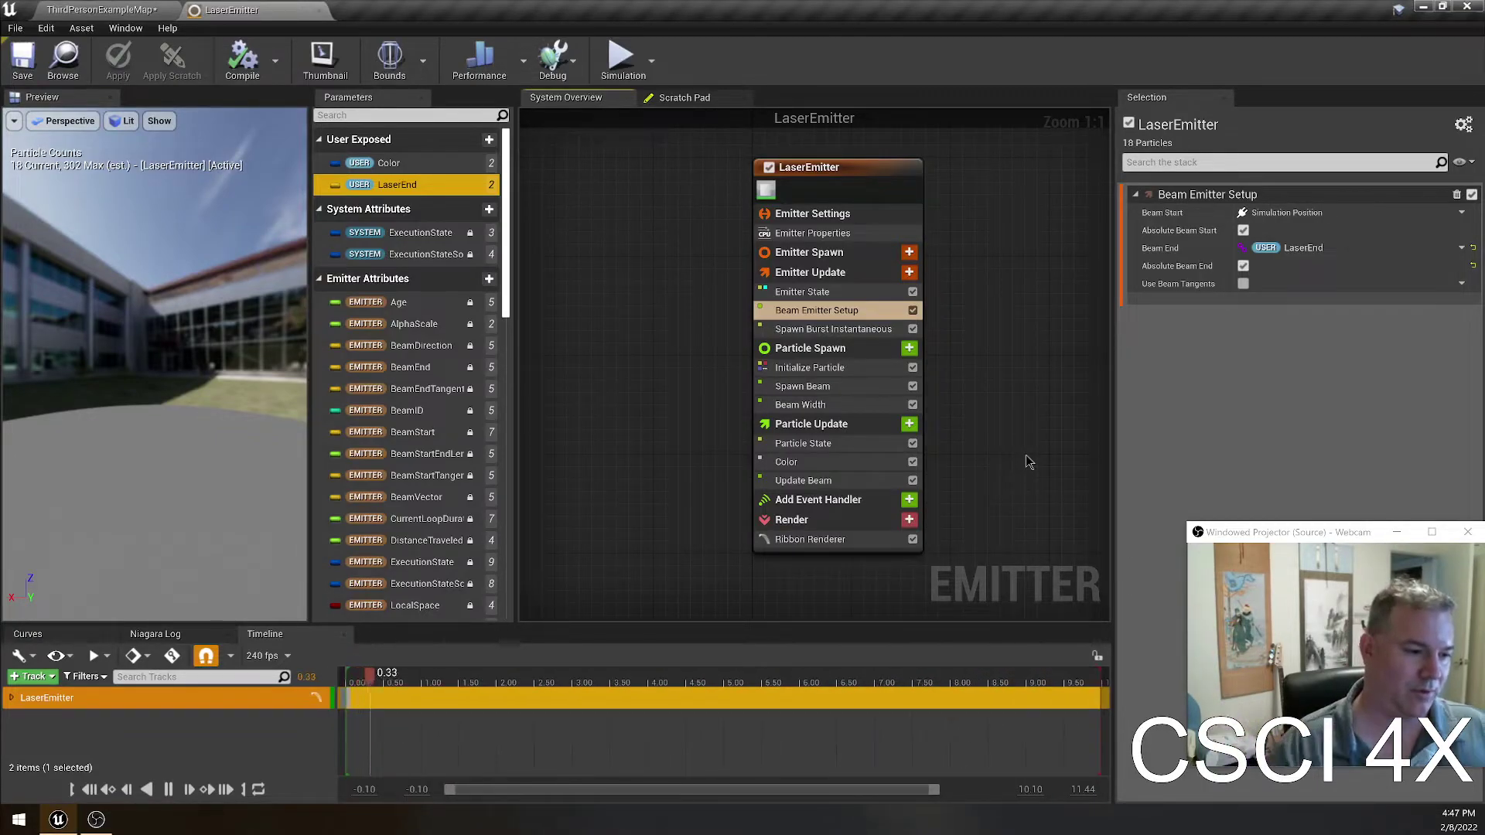
- Review the user-exposed LaserEnd parameter and the actions available for it, leaving its name as is
drag(1324, 532, 1295, 348)
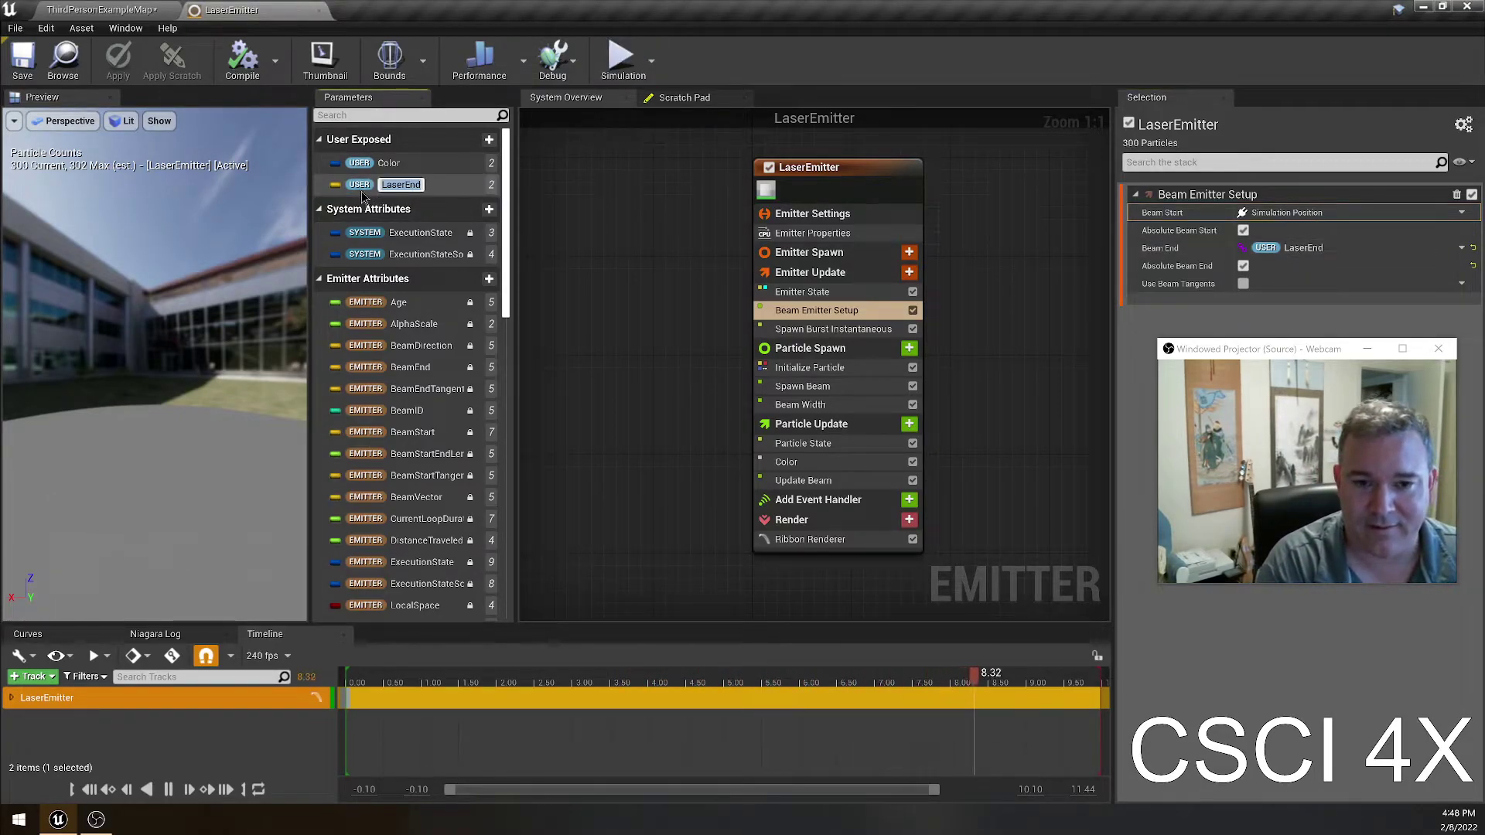
click(1316, 339)
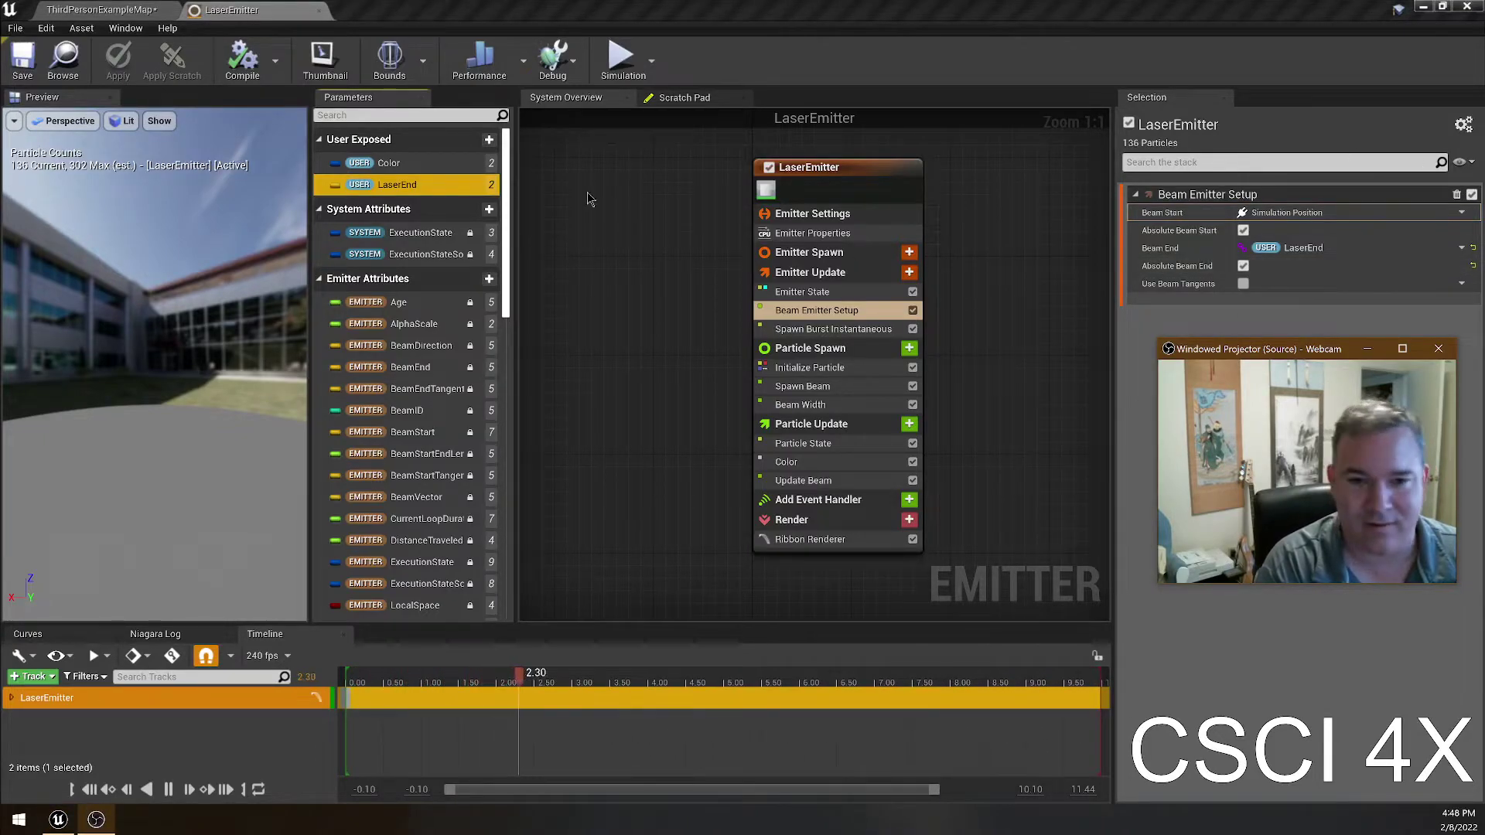
right_click(402, 179)
click(603, 440)
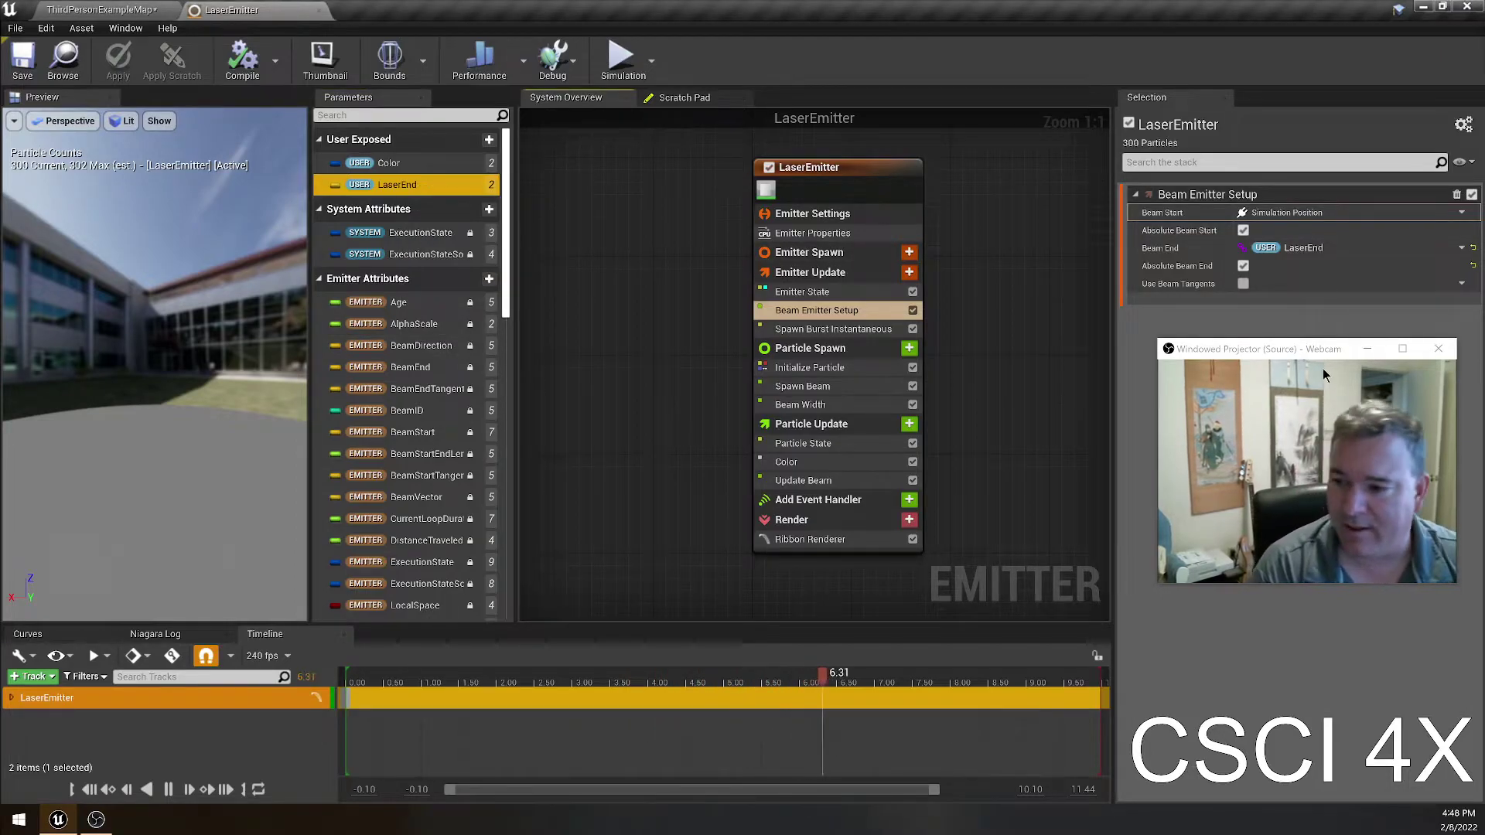
drag(1300, 350, 1321, 336)
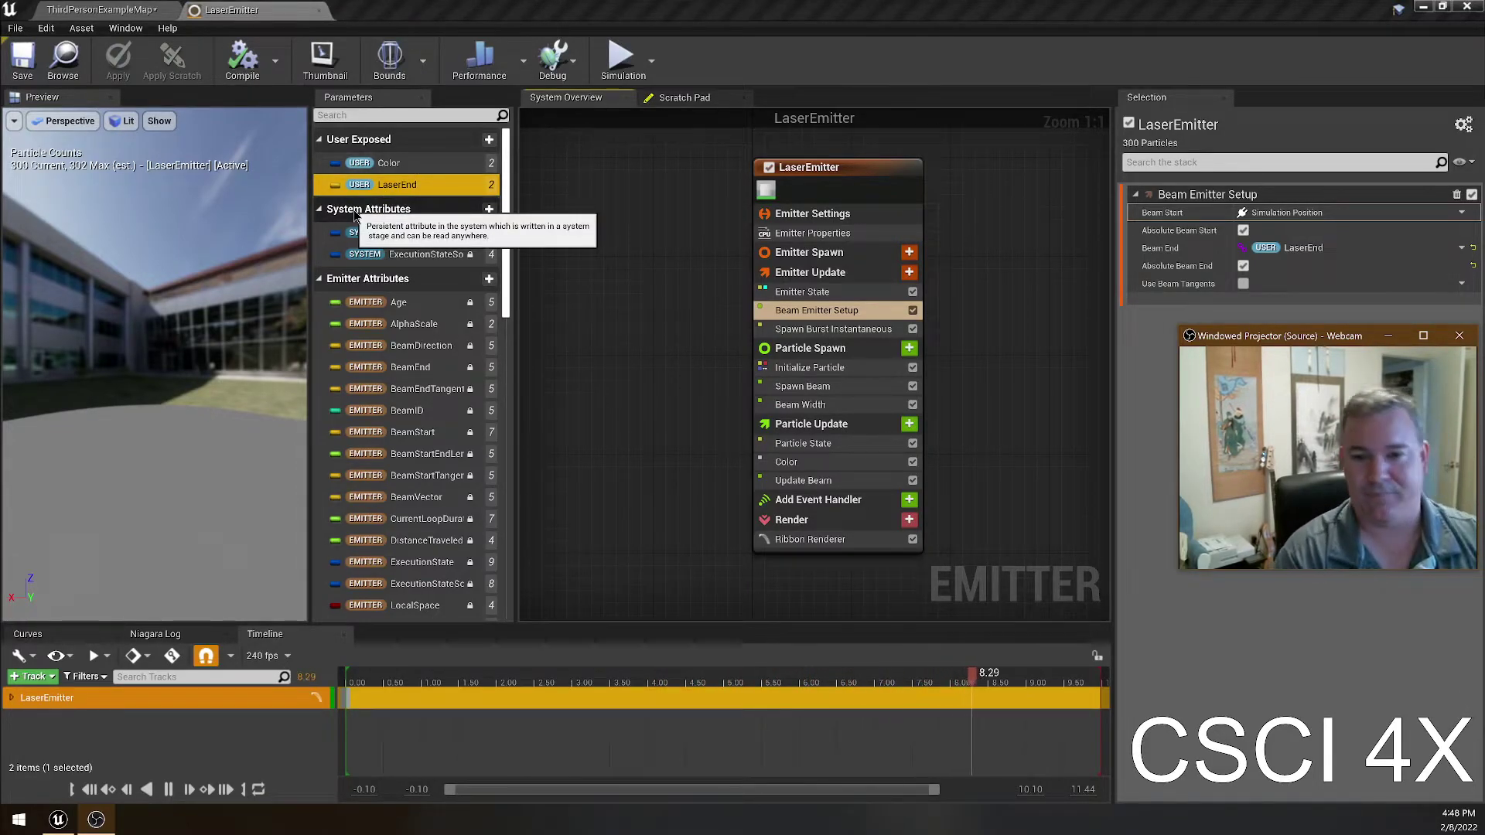
- Inspect the Spawn Burst Instantaneous module's settings, the Emitter Spawn stage and the Emitter Properties
drag(1293, 332, 1226, 505)
click(816, 310)
click(815, 331)
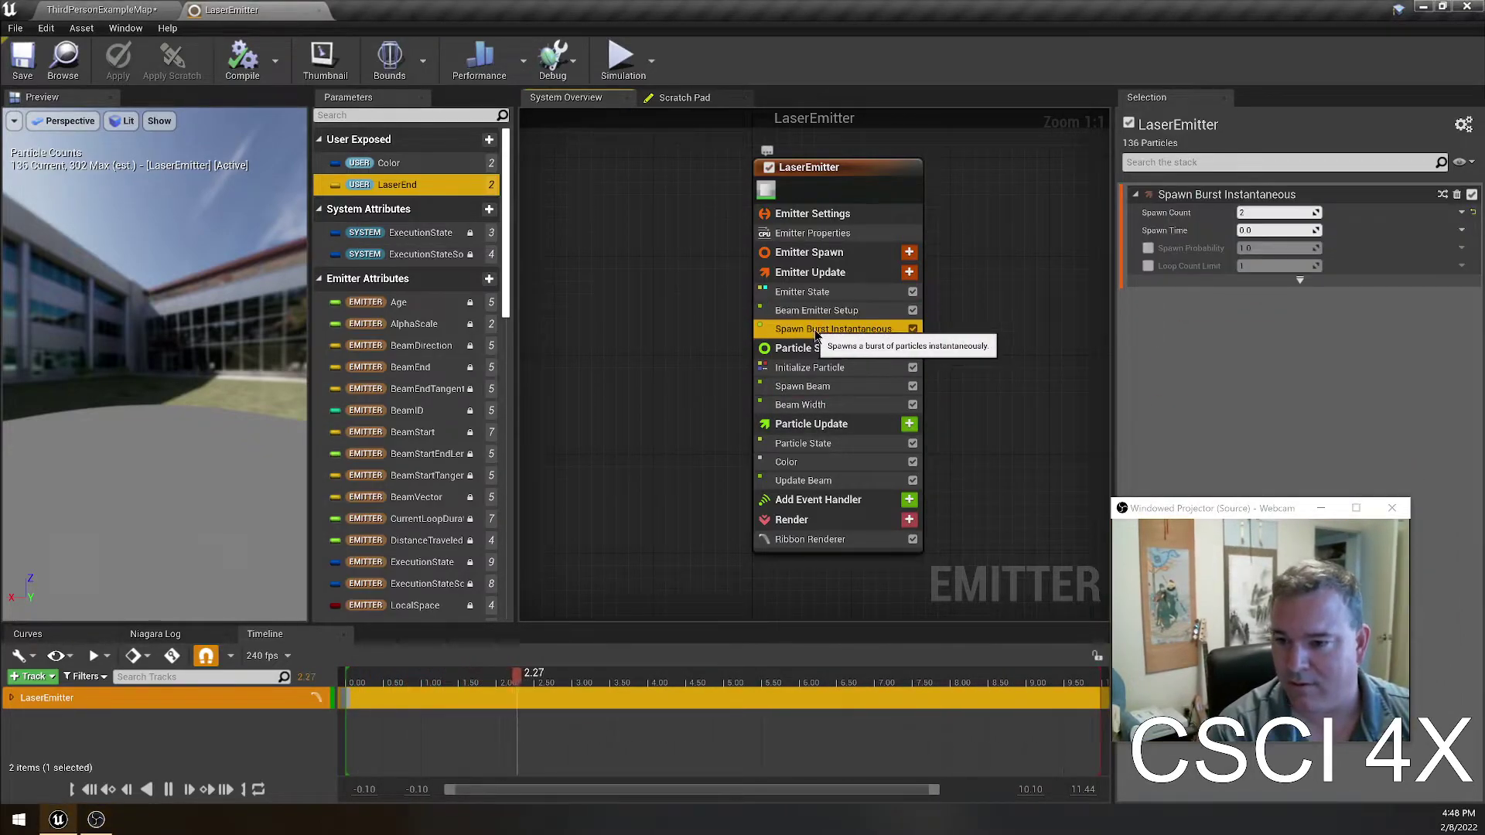
drag(1273, 520, 1318, 517)
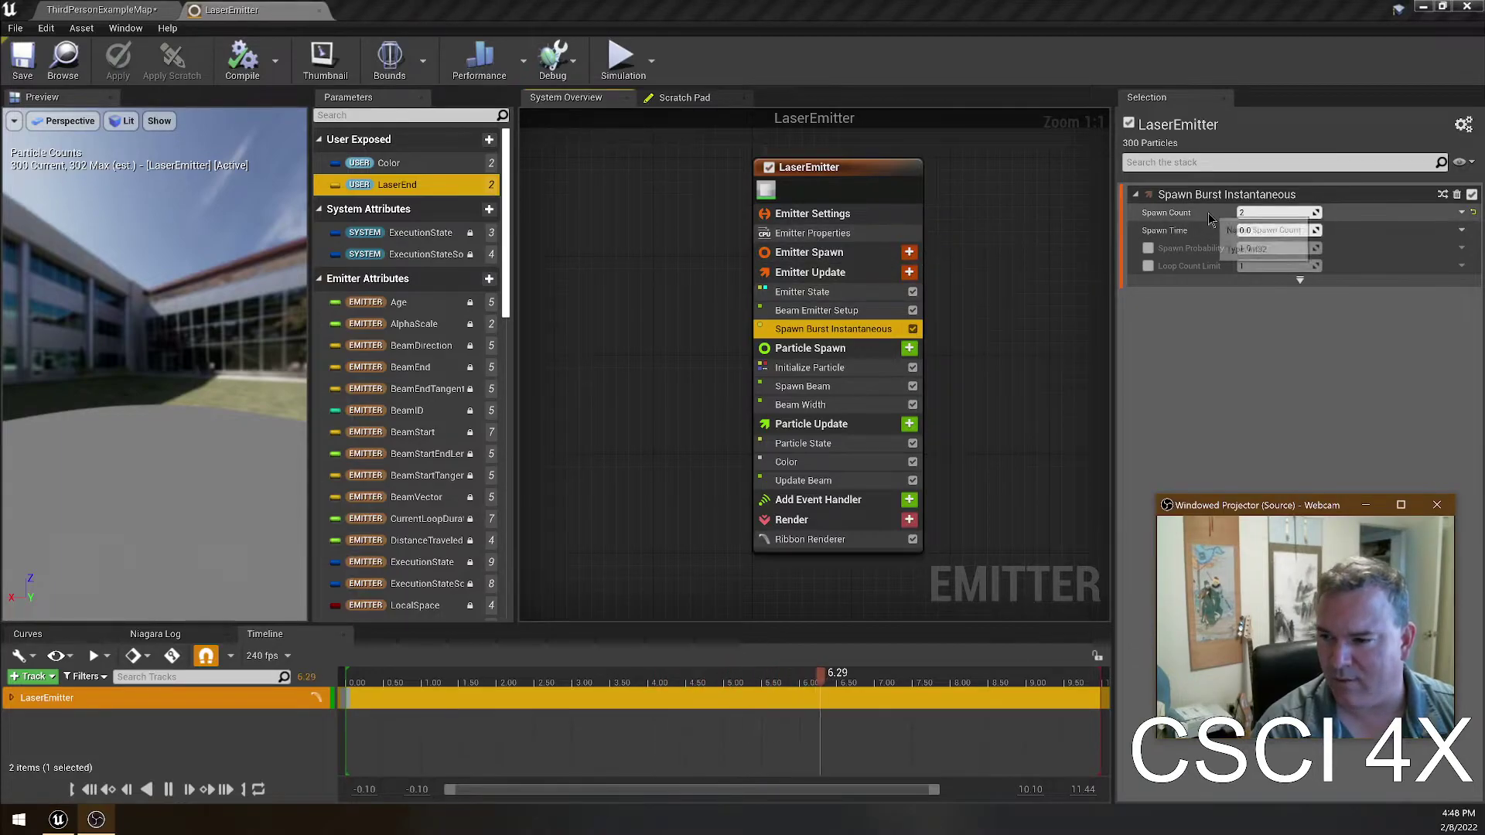
click(822, 251)
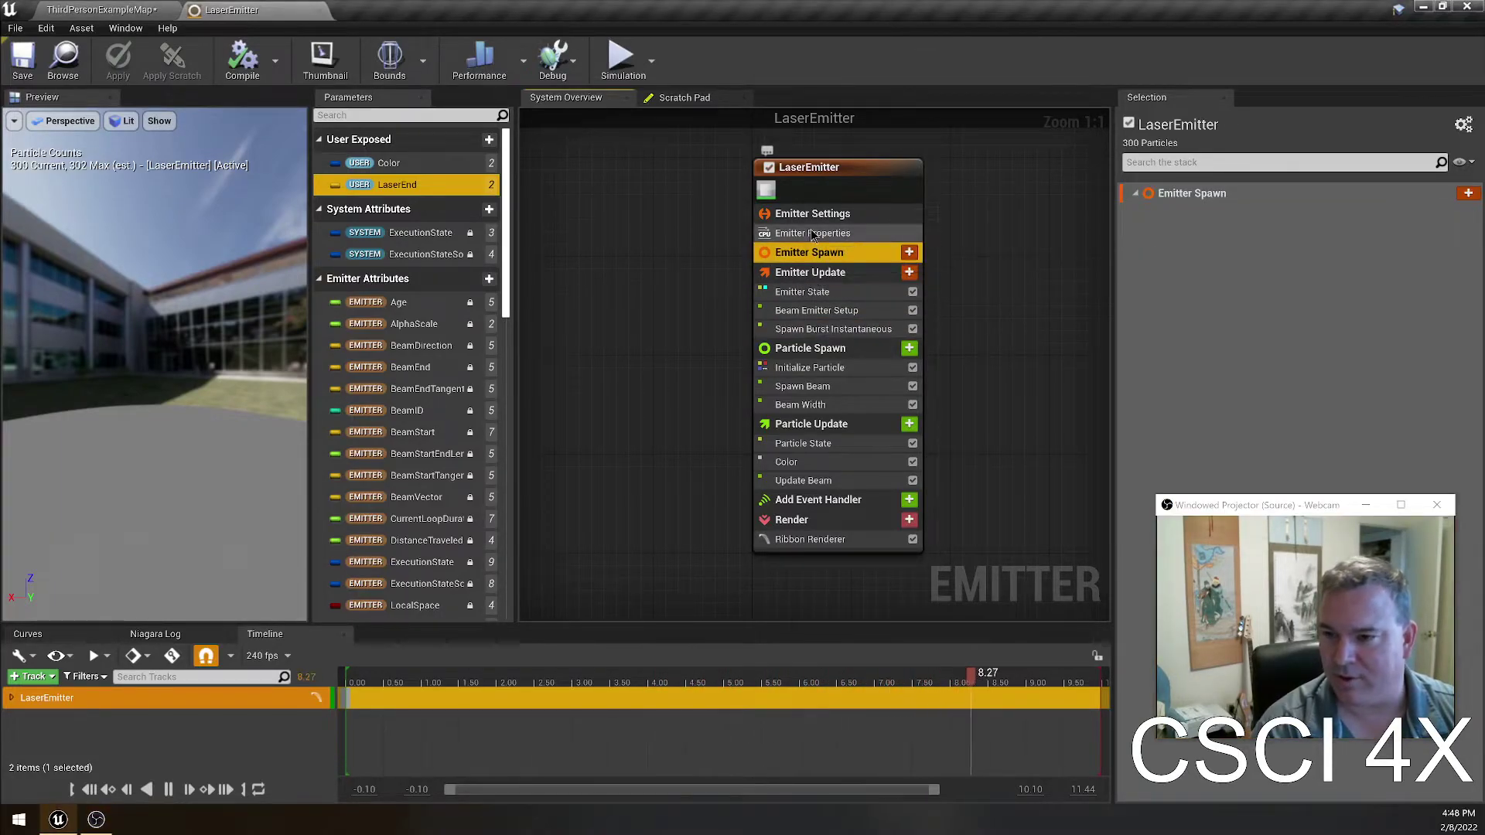
click(819, 233)
drag(1269, 515, 678, 608)
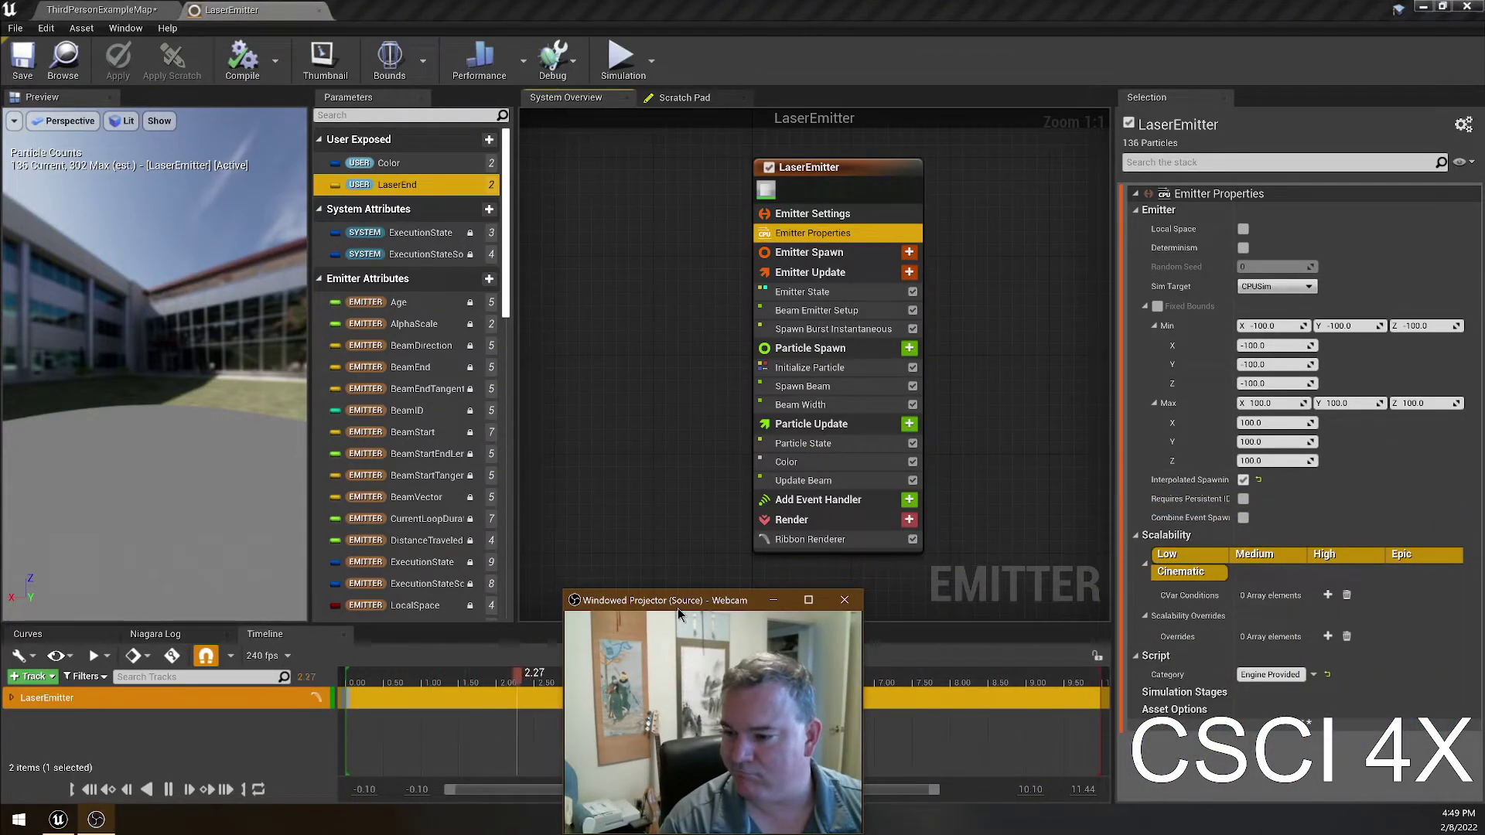
- Check the Spawn Beam module and the Beam Width module's width and twist settings
drag(677, 608, 1204, 375)
click(805, 386)
click(810, 410)
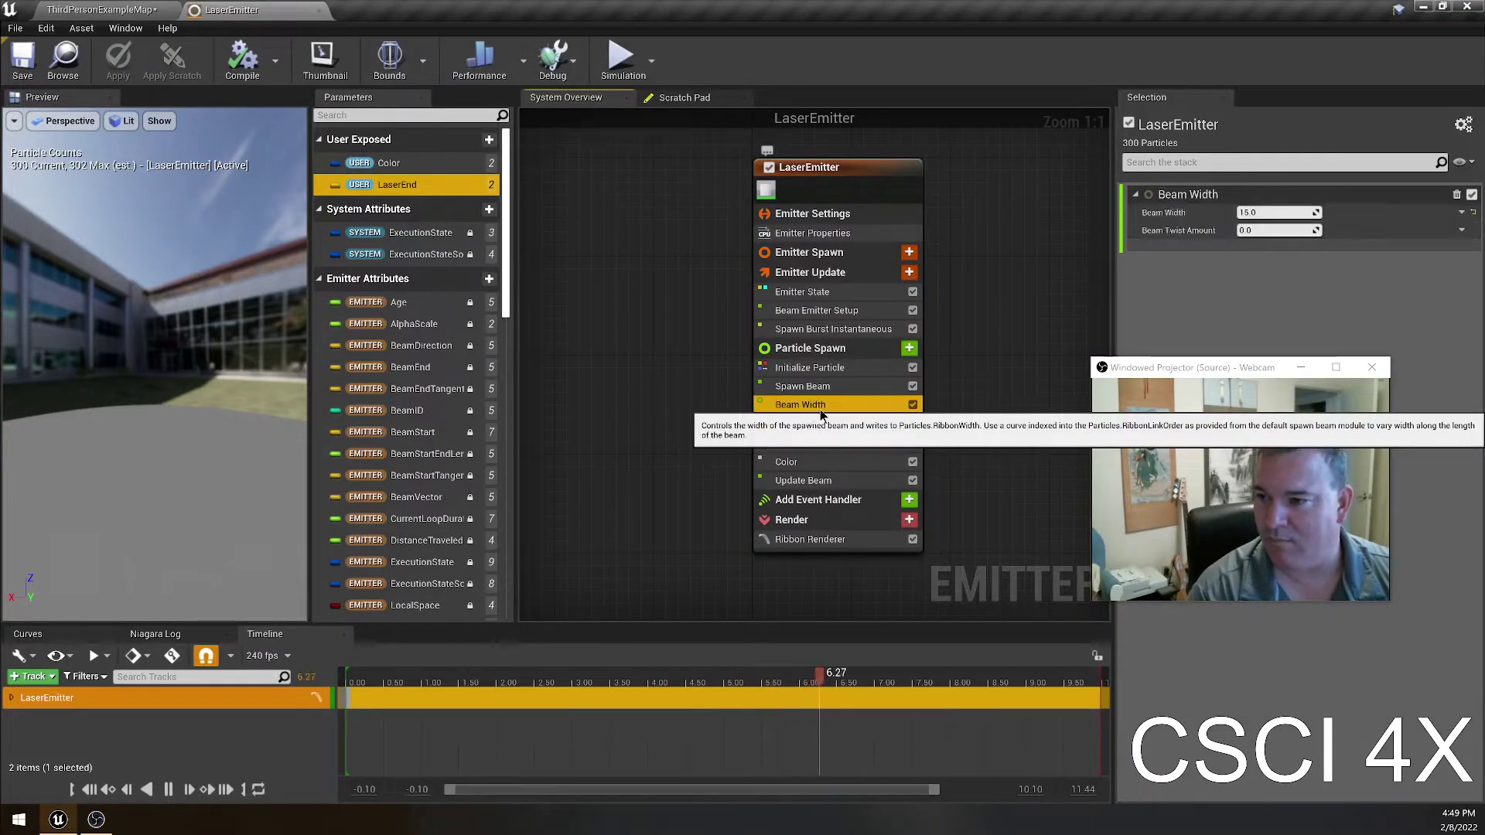
drag(1173, 373, 1150, 403)
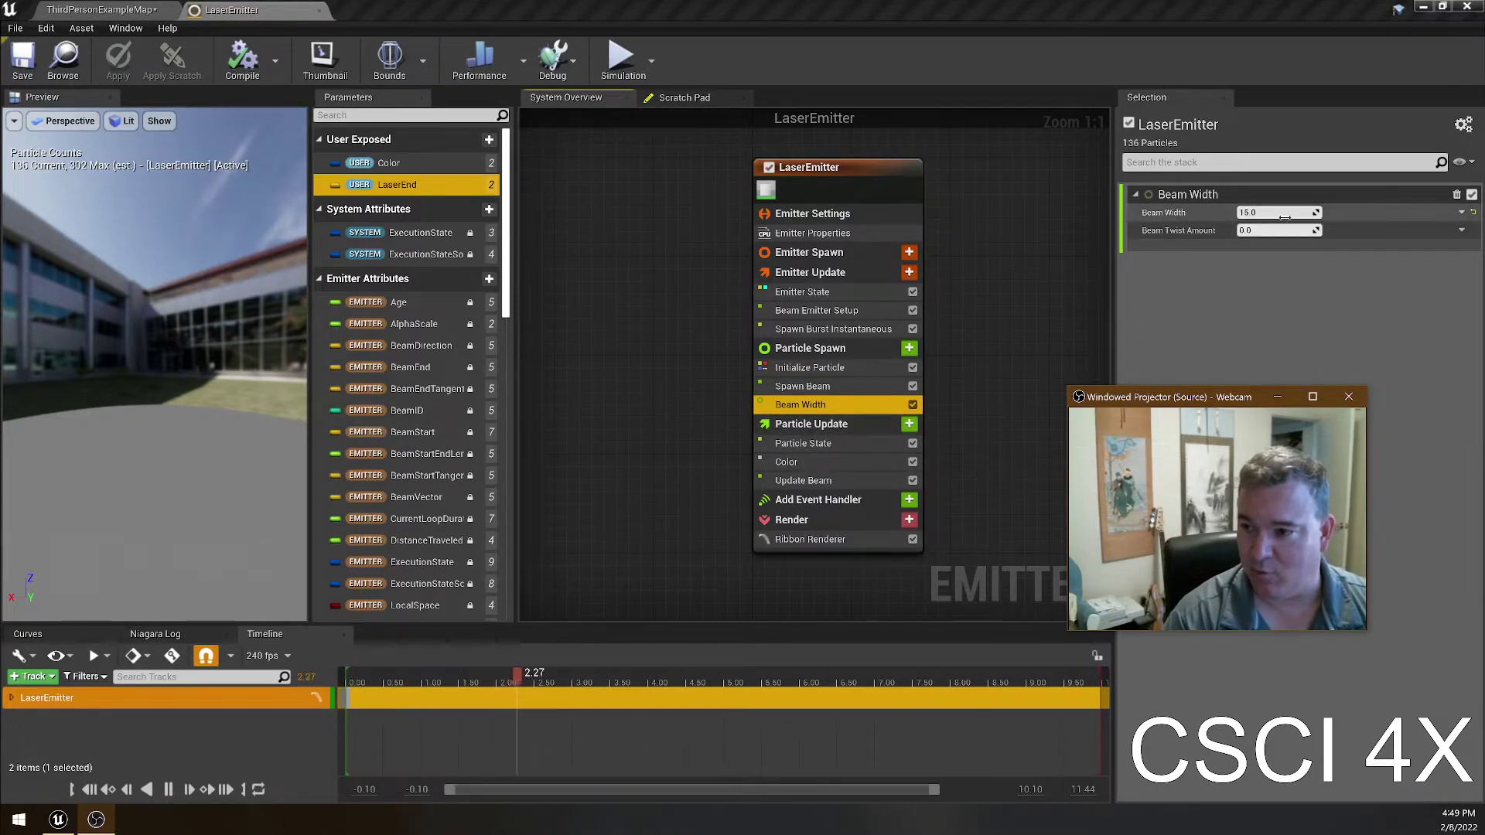
- Examine the Particle Update stage's Particle State module and the Ribbon Renderer's material and UV settings
click(809, 423)
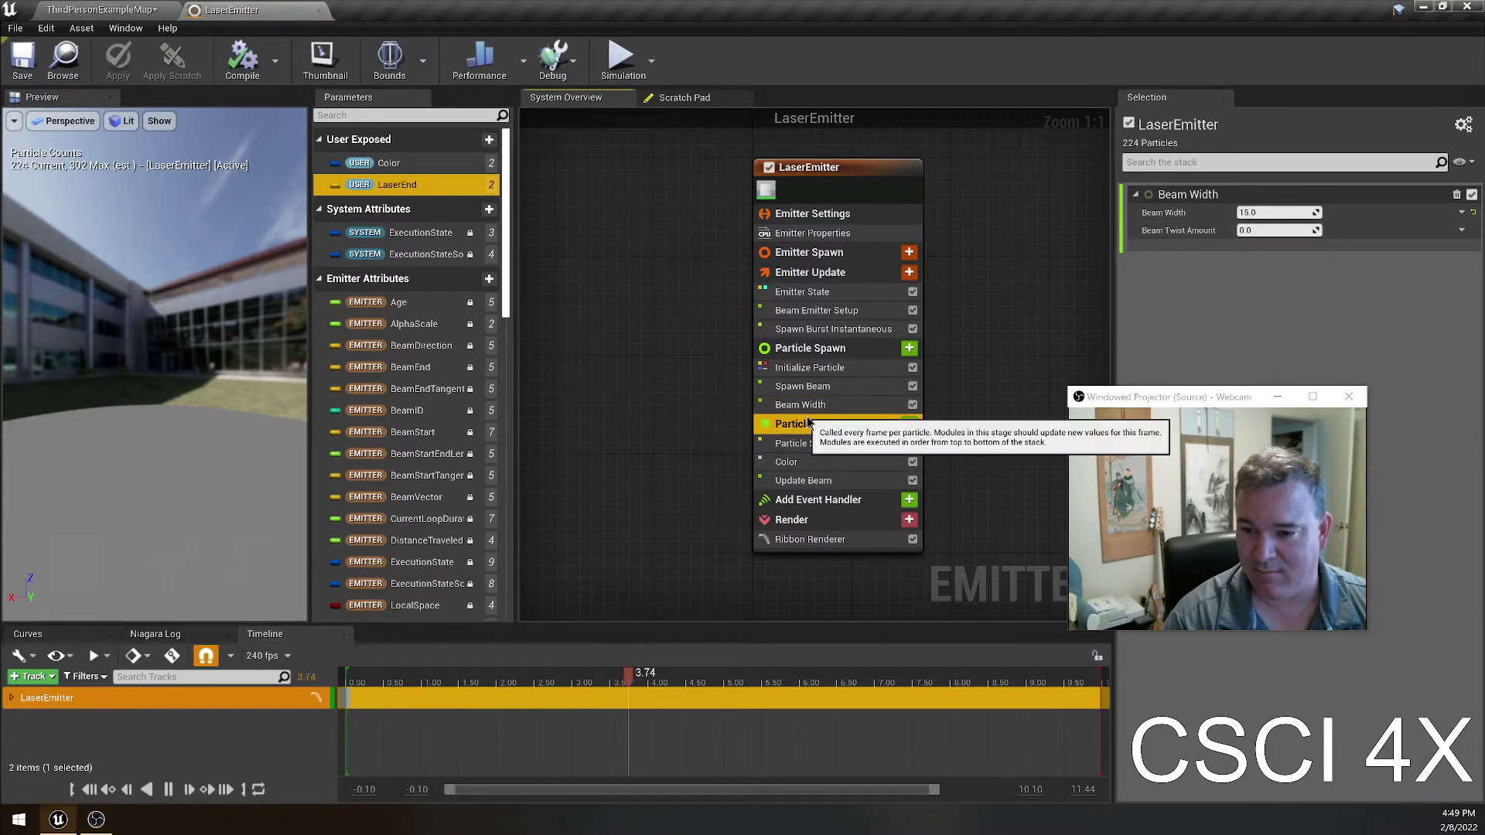
click(786, 453)
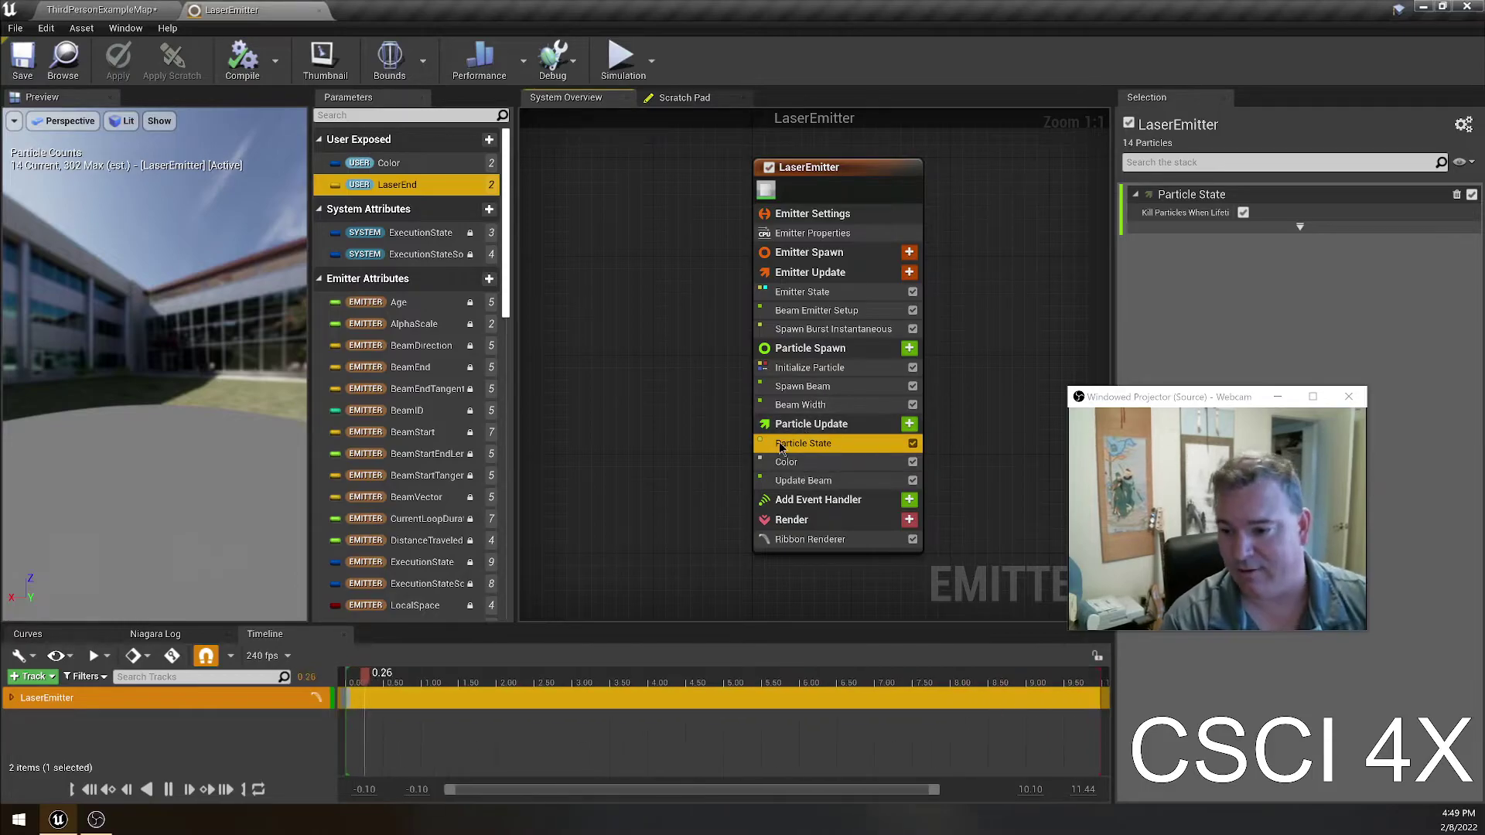
click(810, 539)
drag(1254, 389, 933, 198)
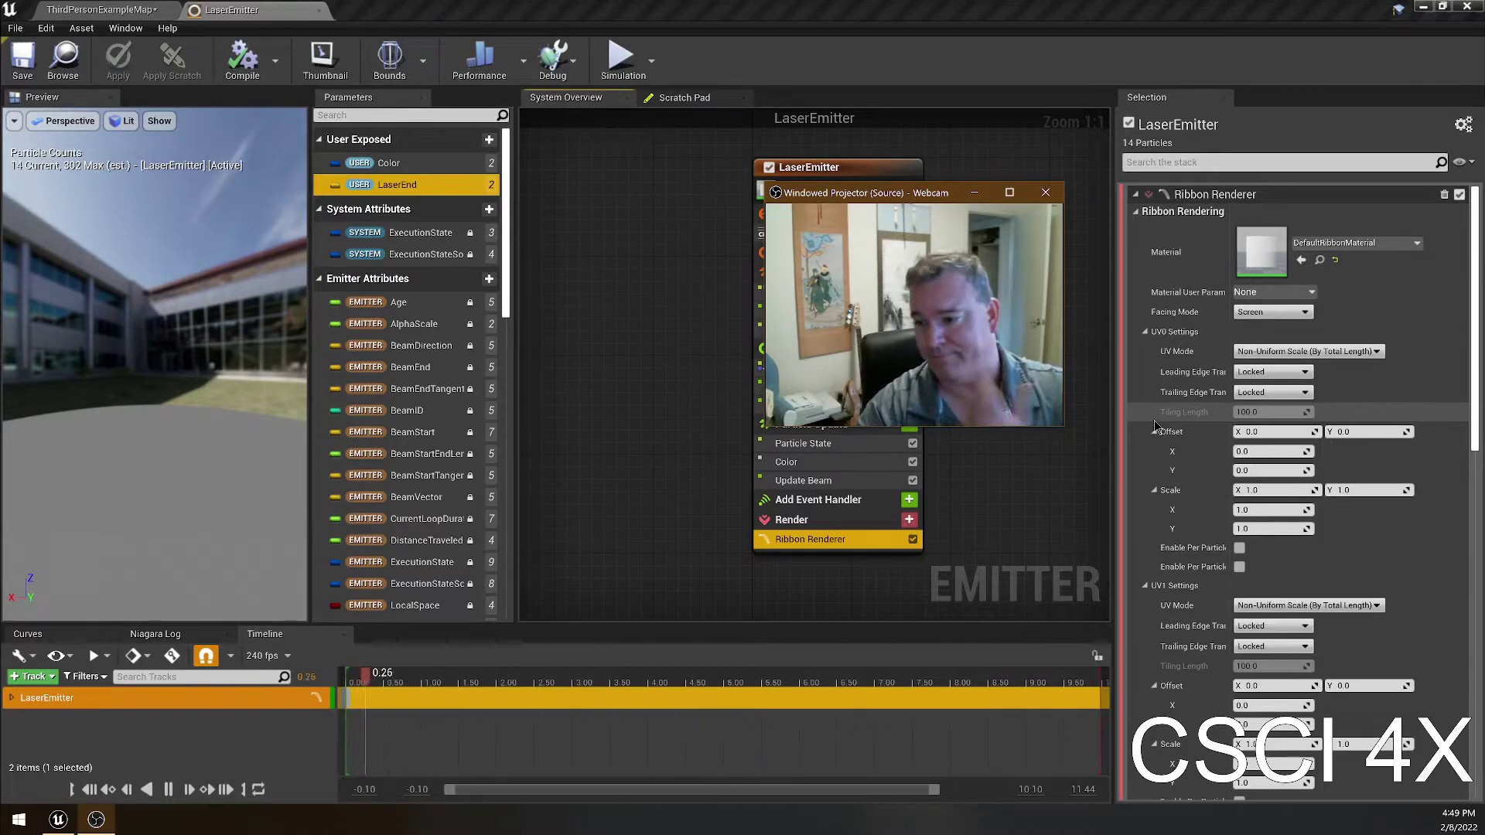
- Close the LaserEmitter editor and return to the level editor with the Bill content folder
drag(901, 195, 1114, 201)
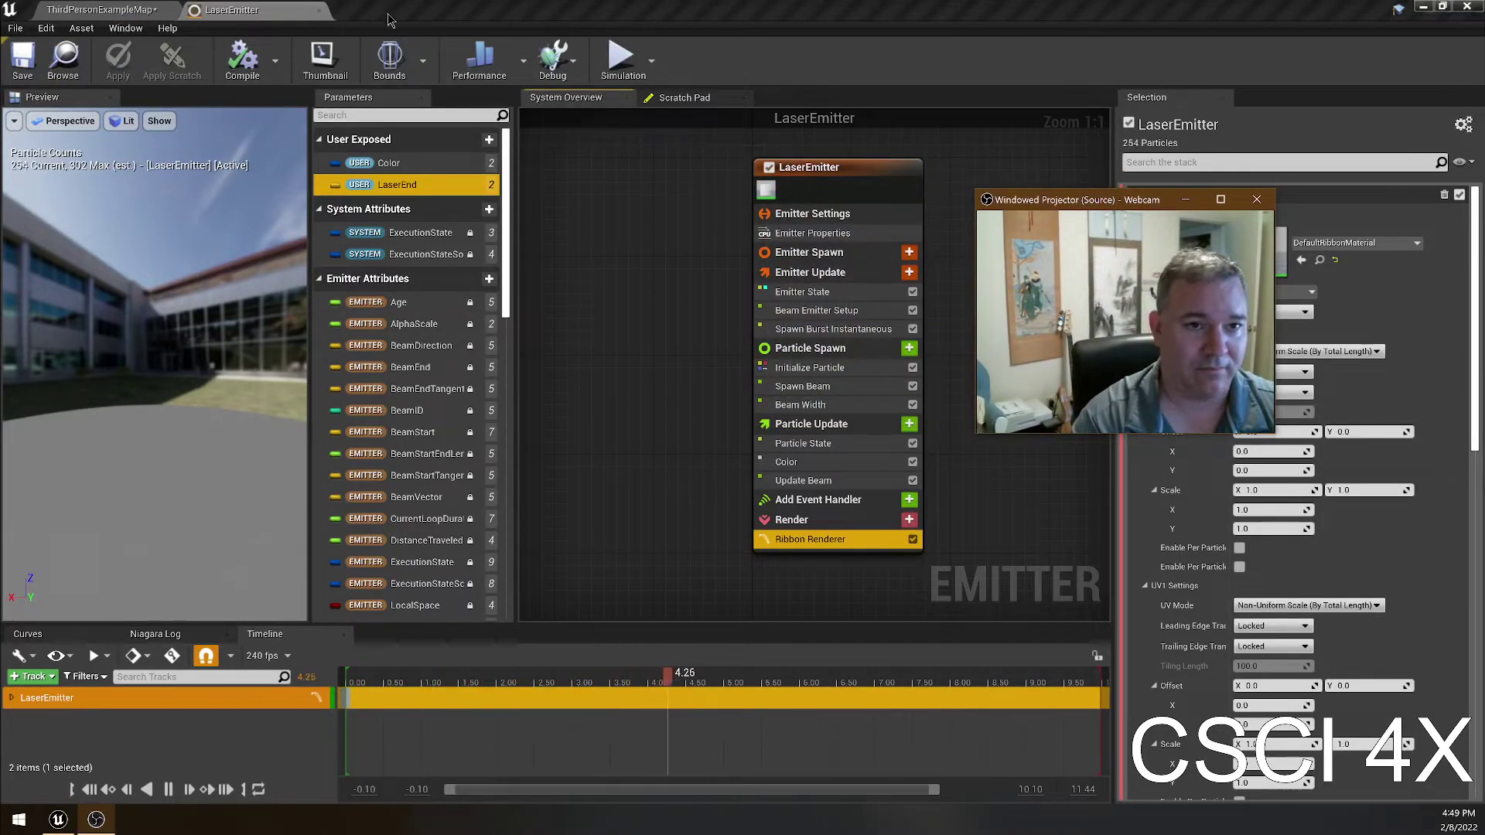
click(318, 9)
right_click(872, 720)
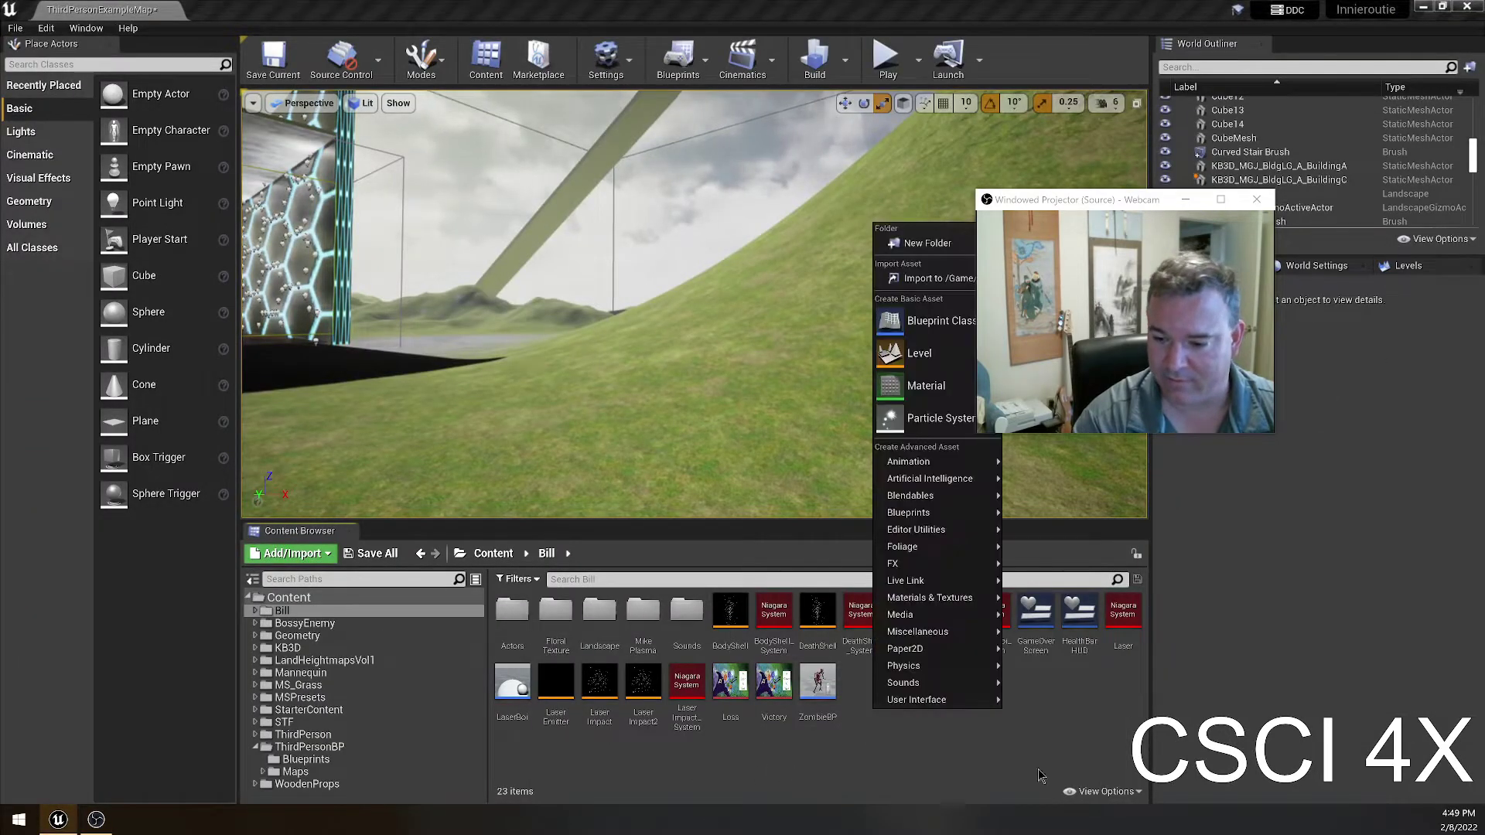
mouse_move(935, 604)
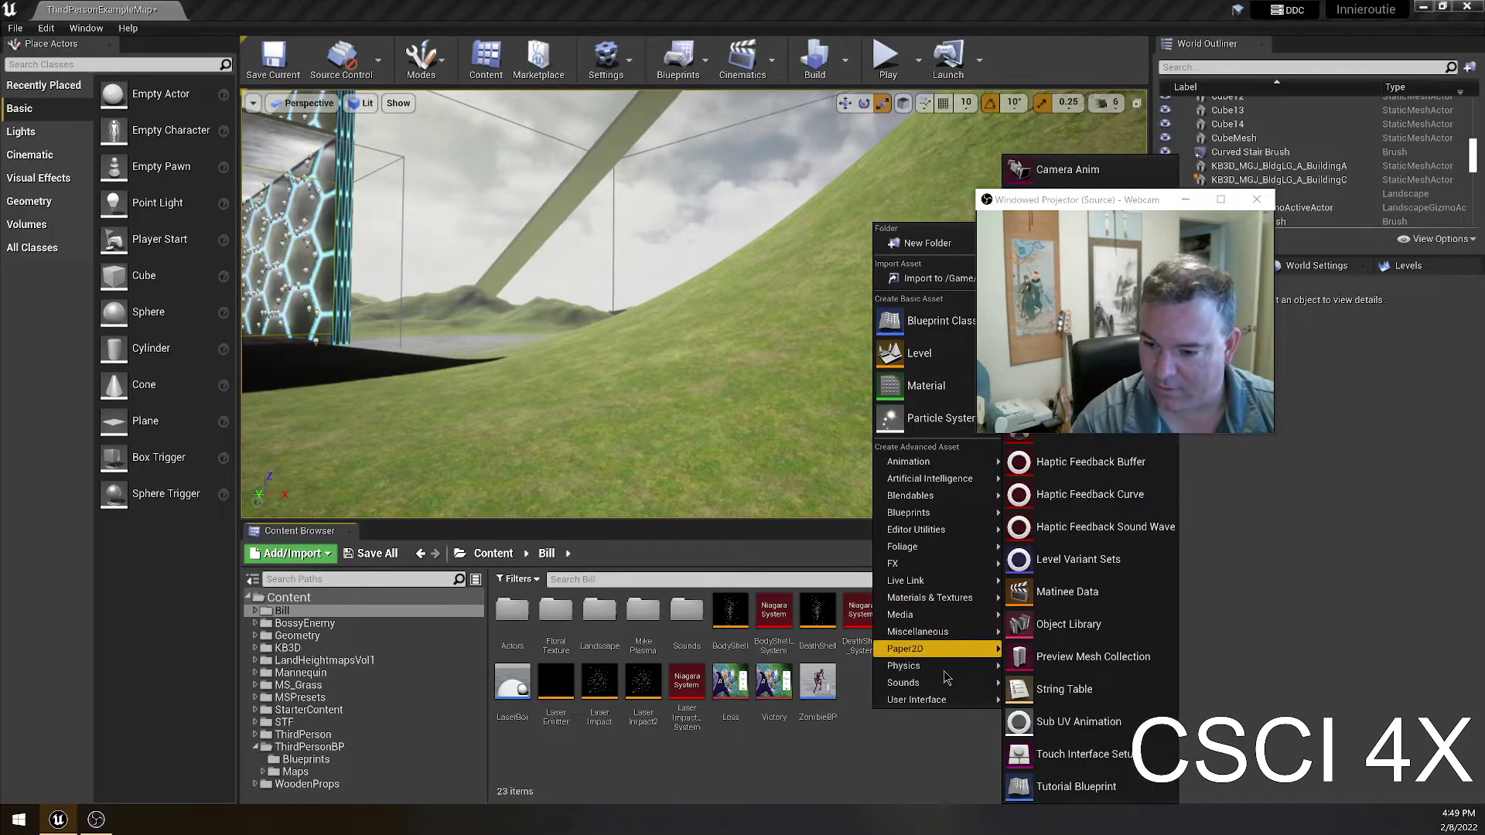
mouse_move(949, 458)
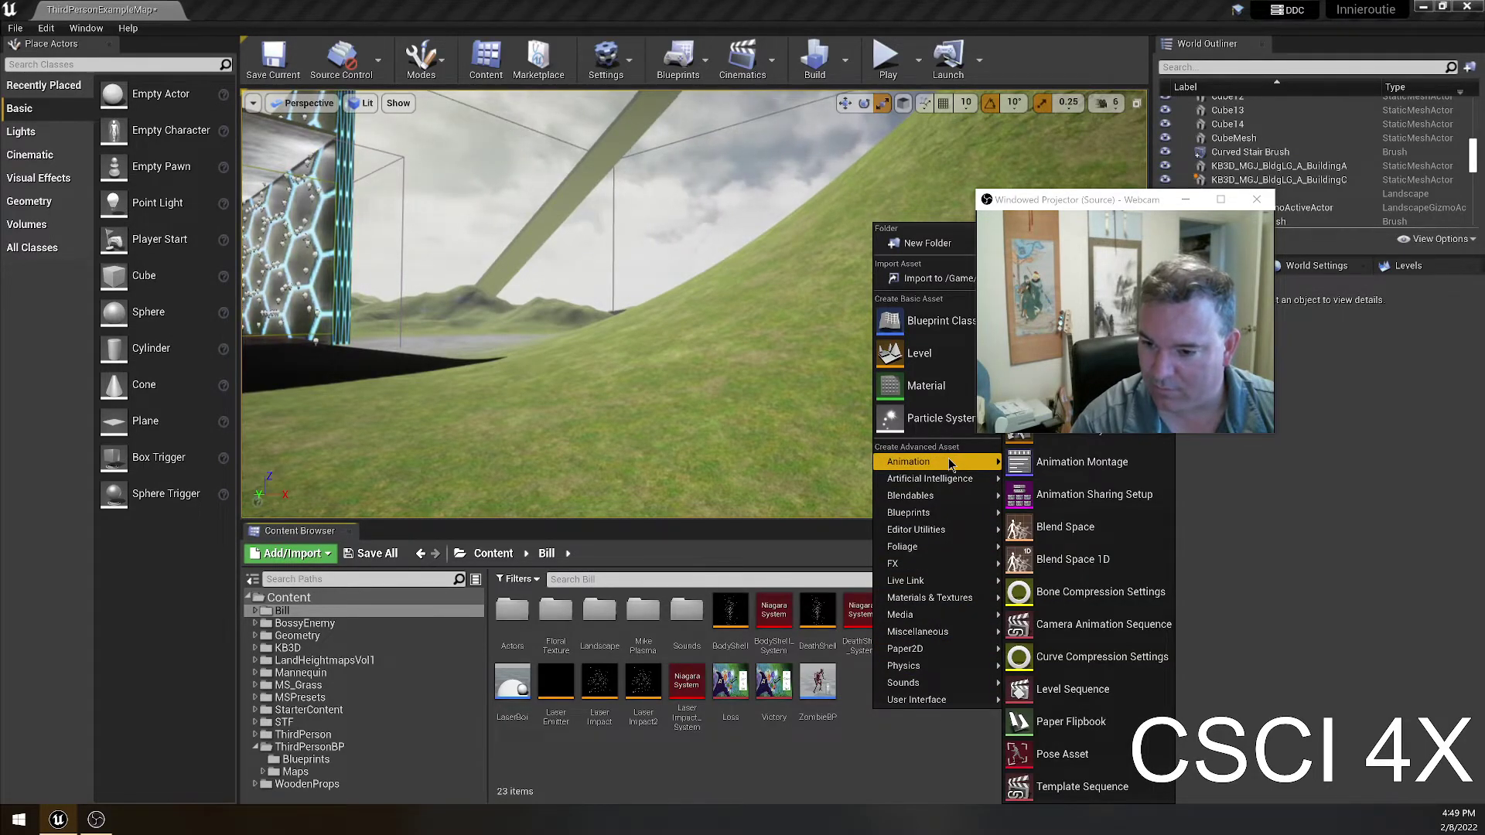
click(941, 418)
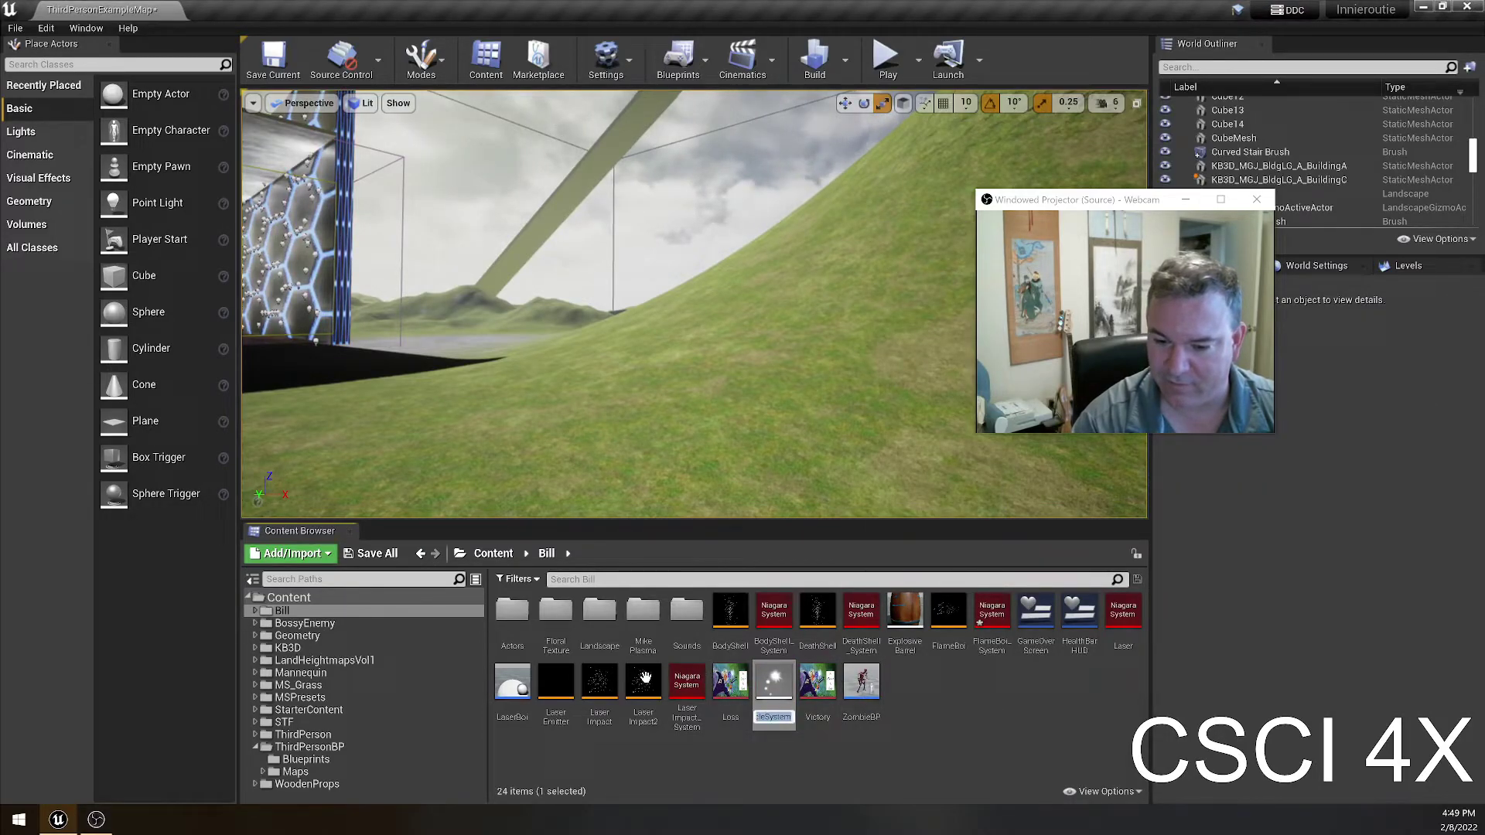
key(Return)
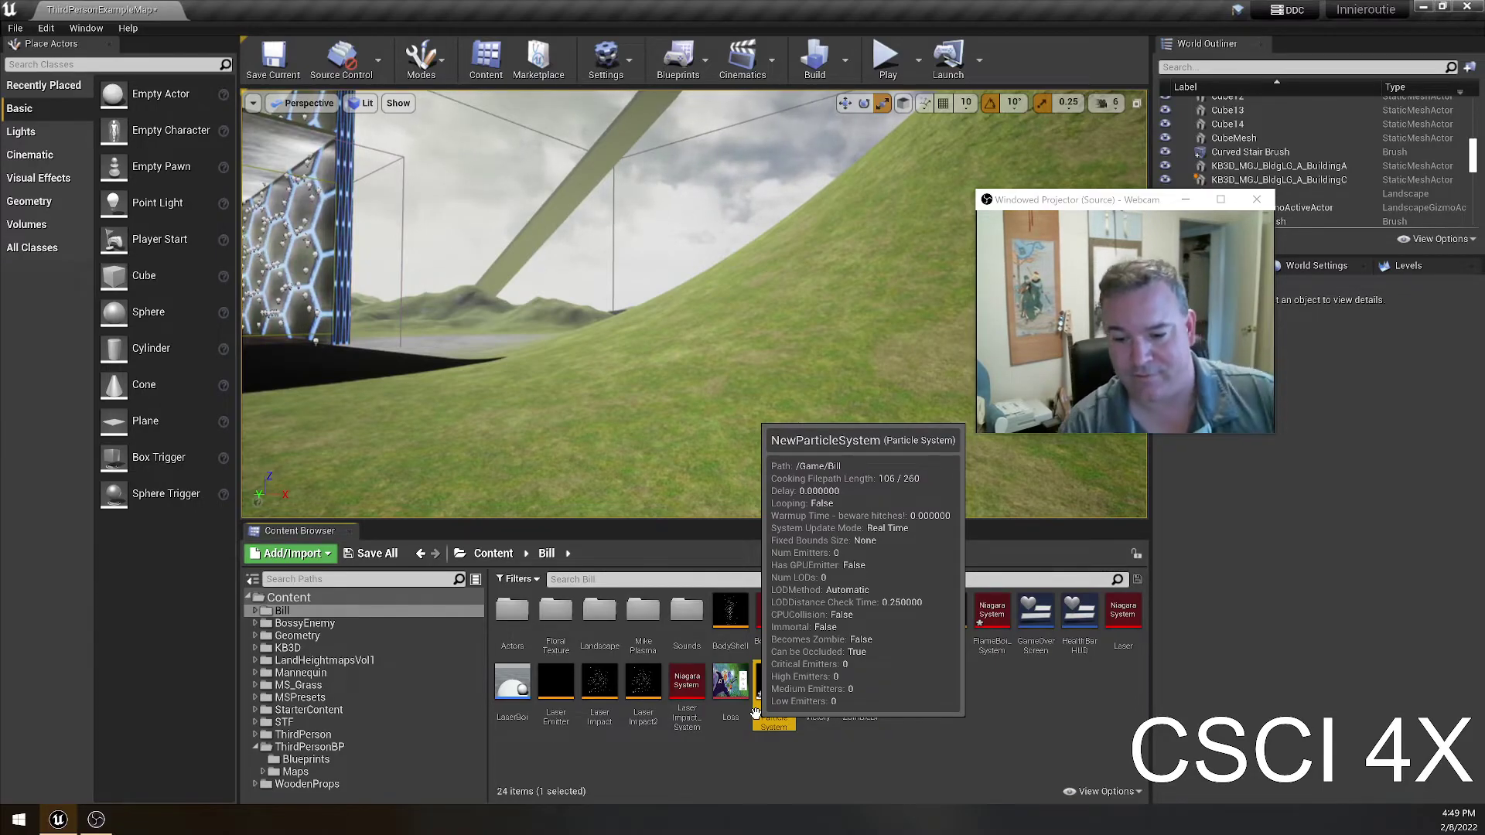
key(Delete)
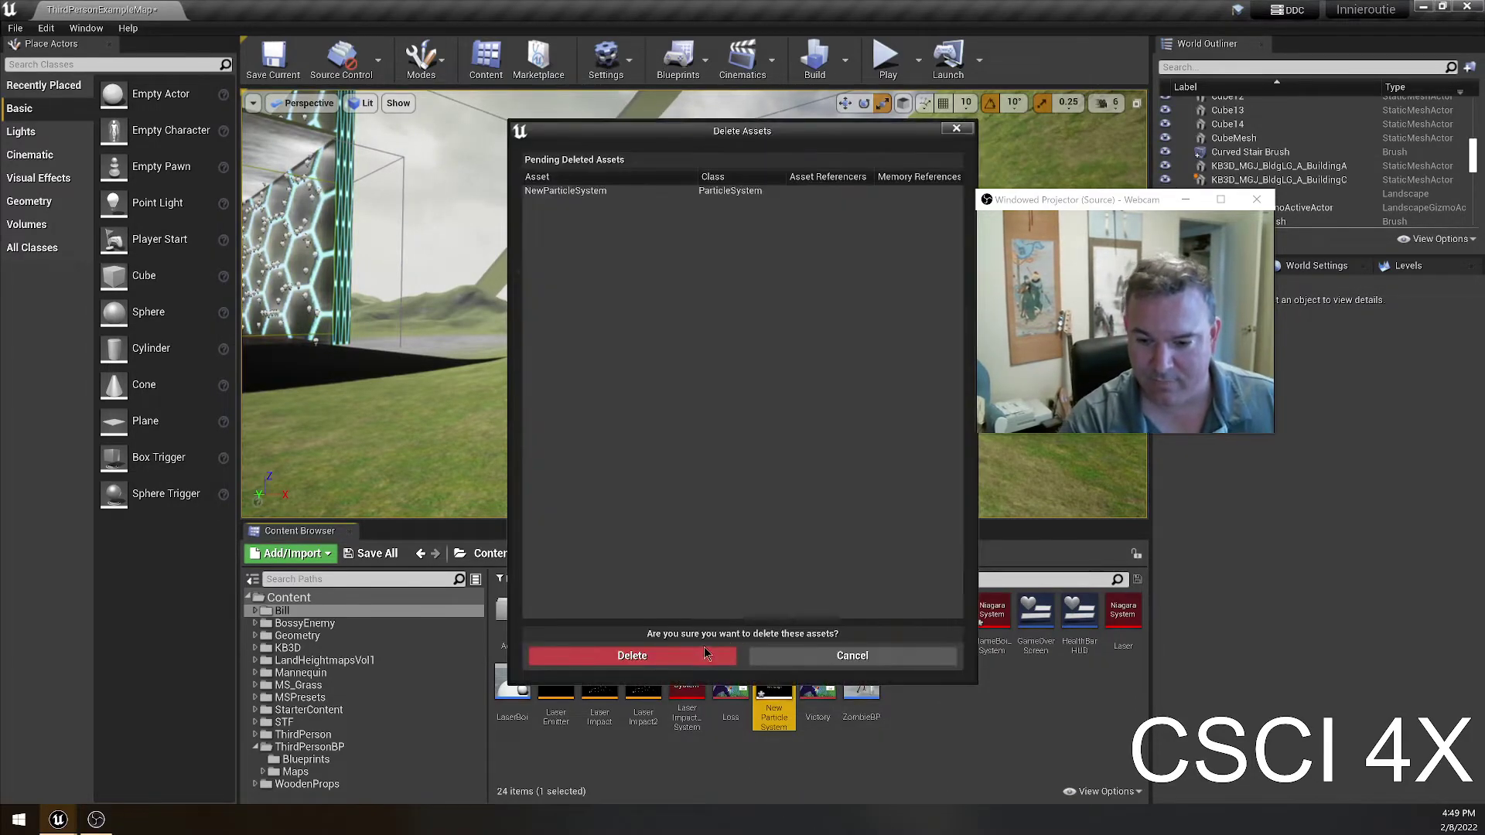
click(678, 649)
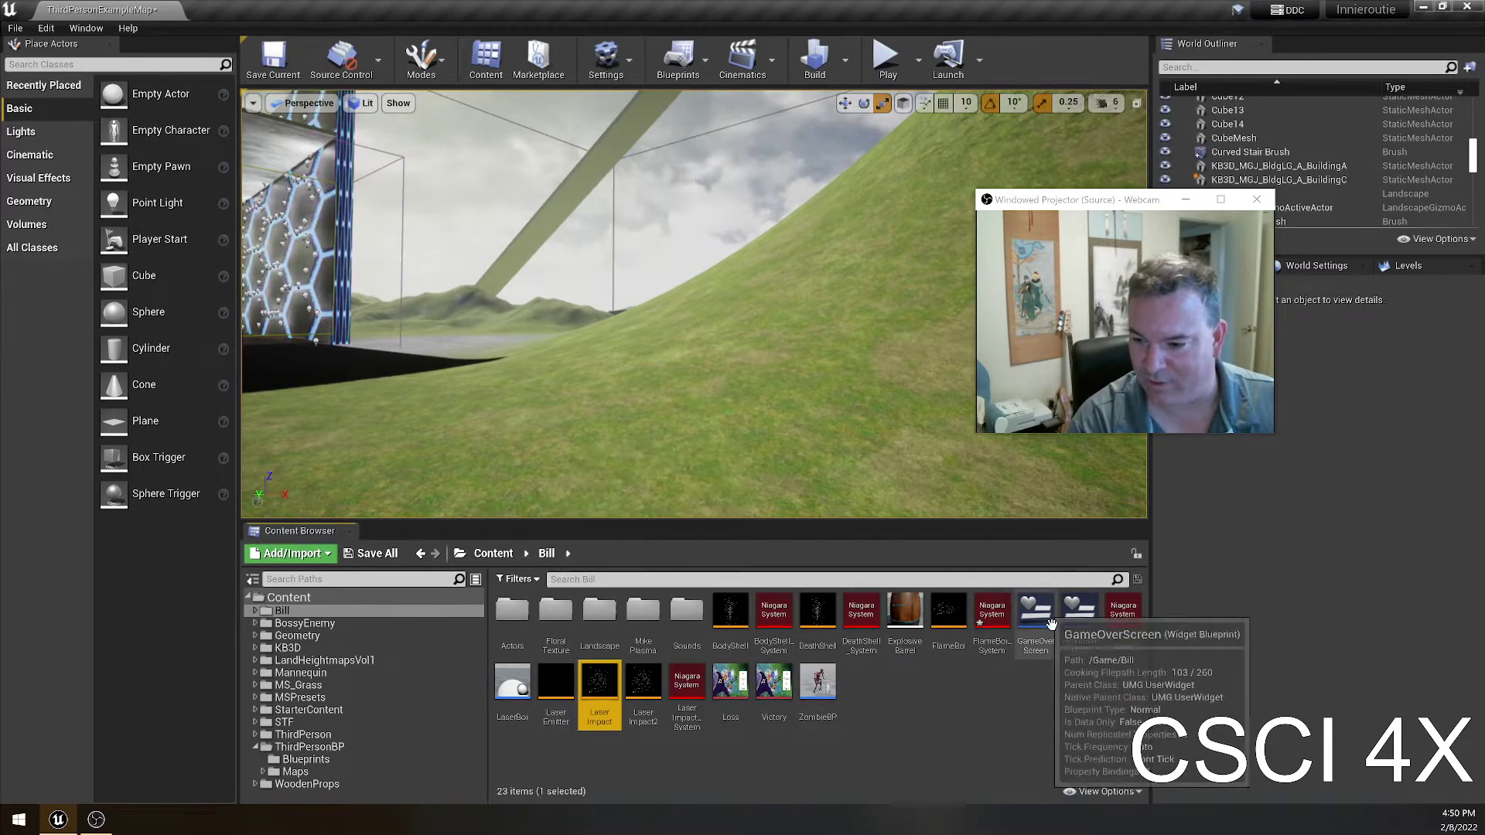
- Open LaserImpact_System and compare its preview with the LaserImpact2 emitter temporarily disabled, leaving the emitter enabled
click(1025, 723)
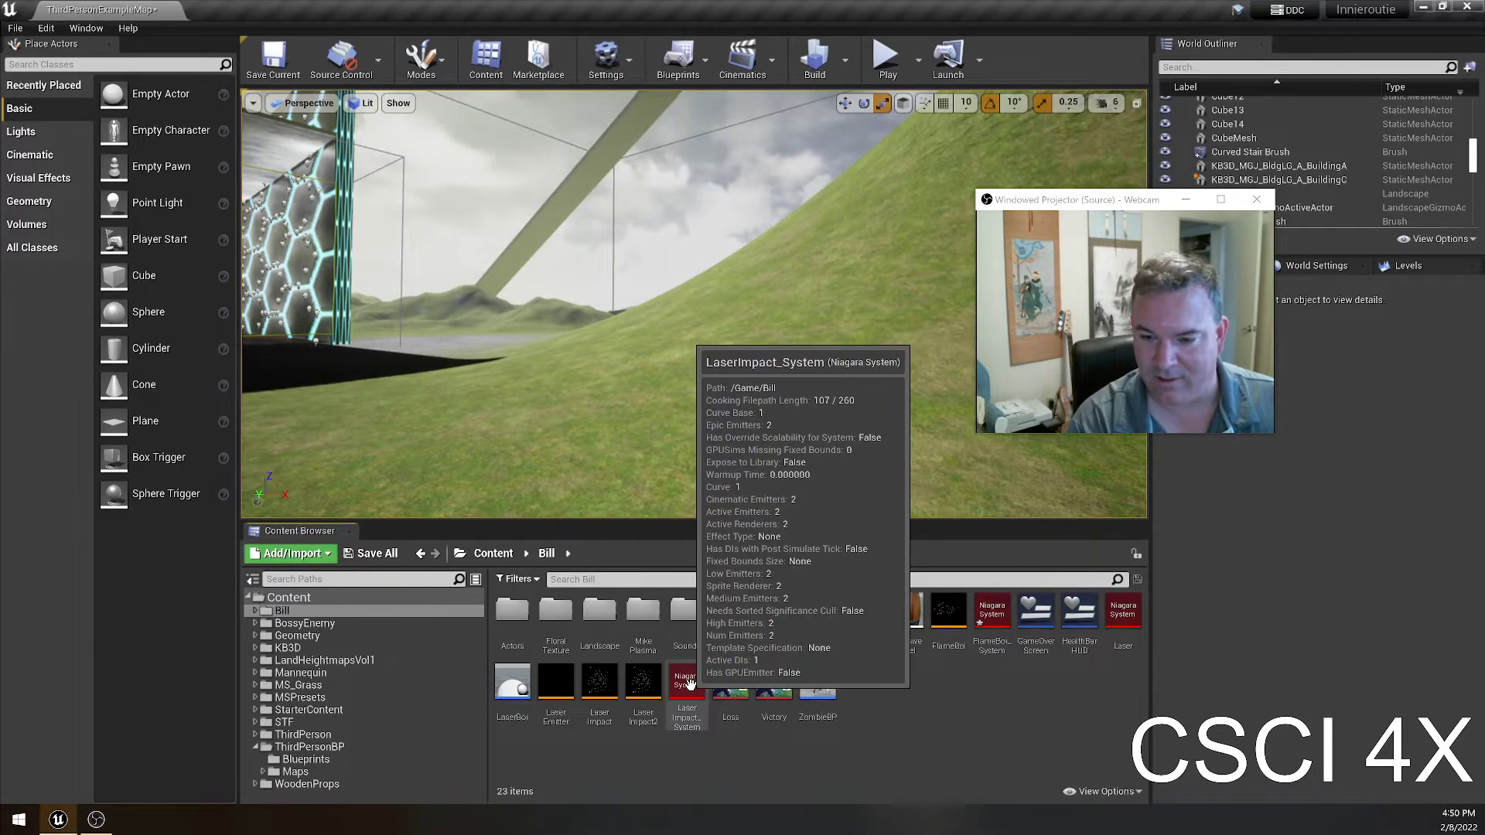
double_click(705, 696)
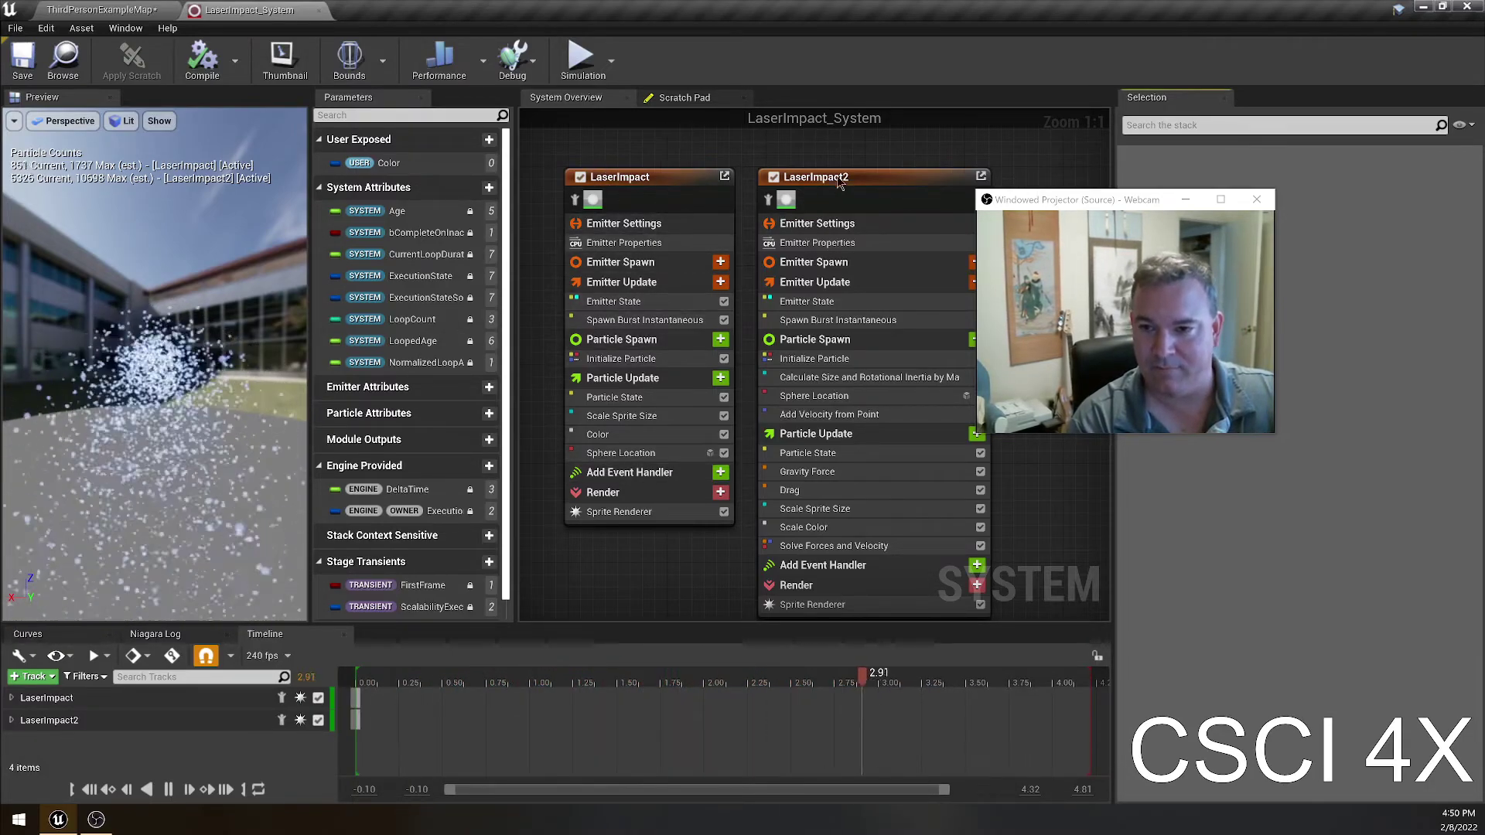
click(775, 177)
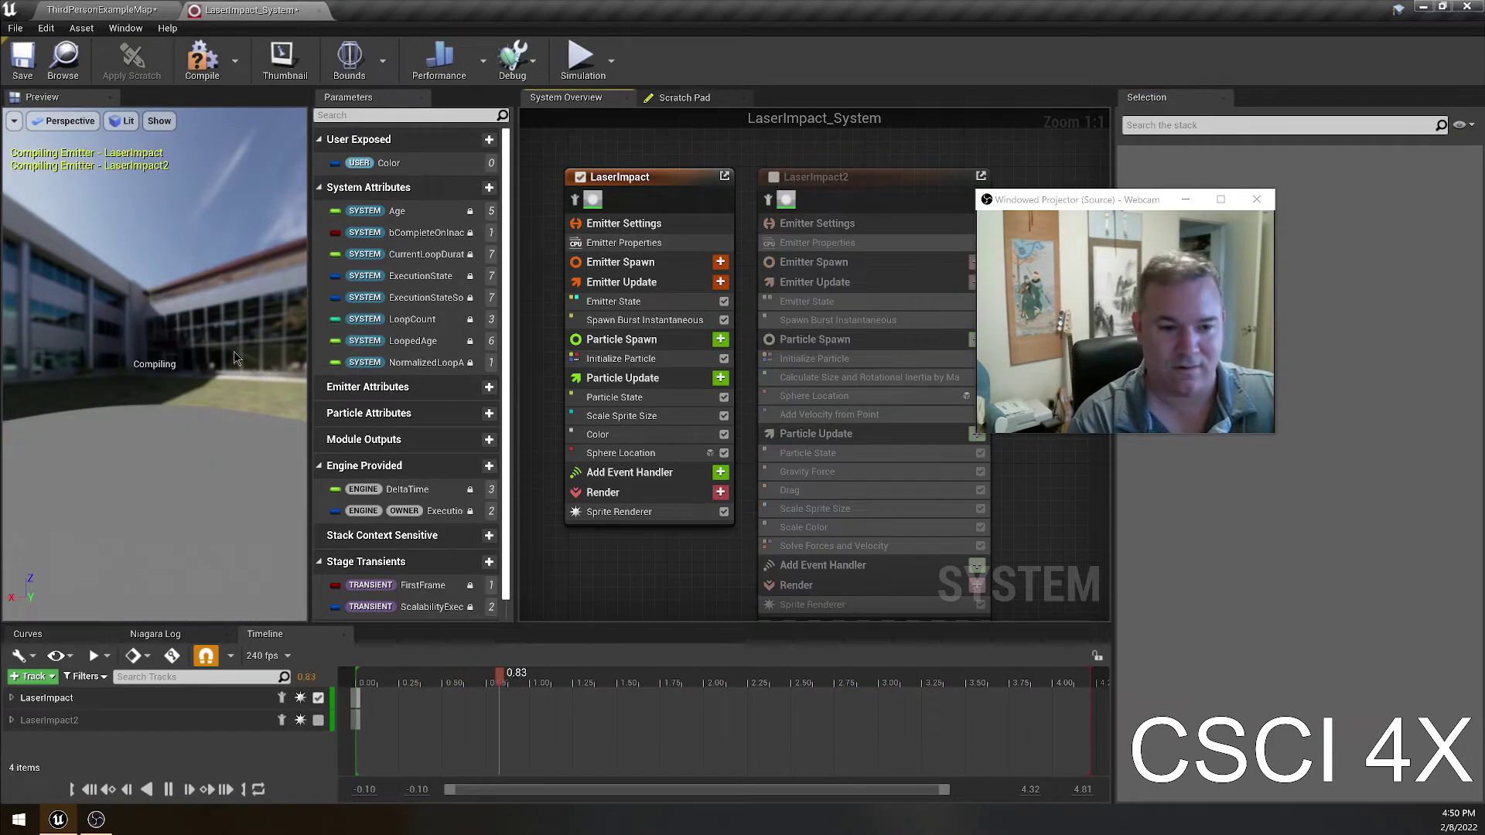
click(774, 177)
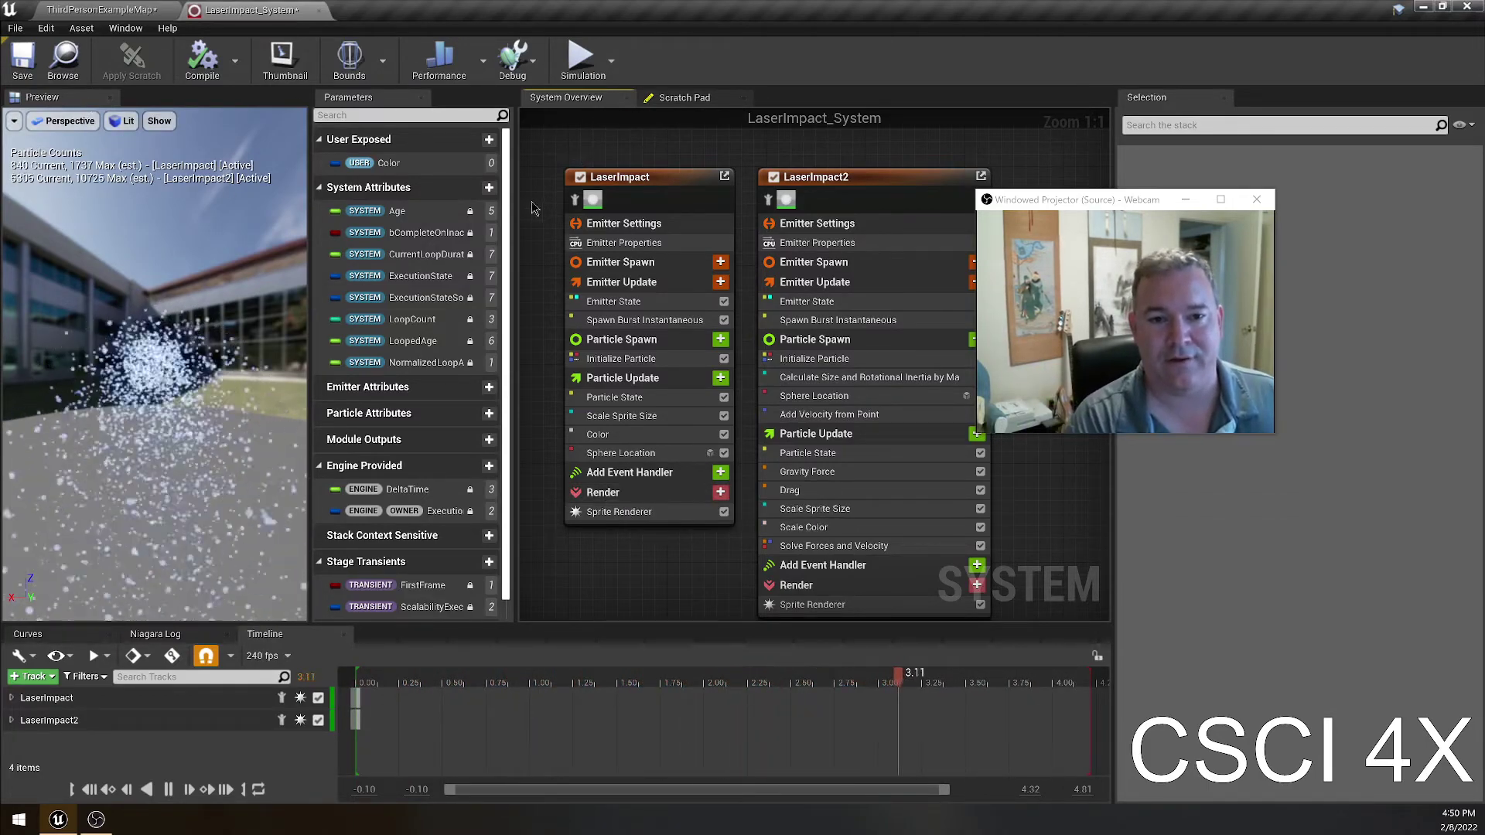
- Inspect the user-exposed Color parameter and the LaserImpact emitter's Emitter Properties, Spawn Burst Instantaneous, Emitter State and Initialize Particle modules
click(394, 166)
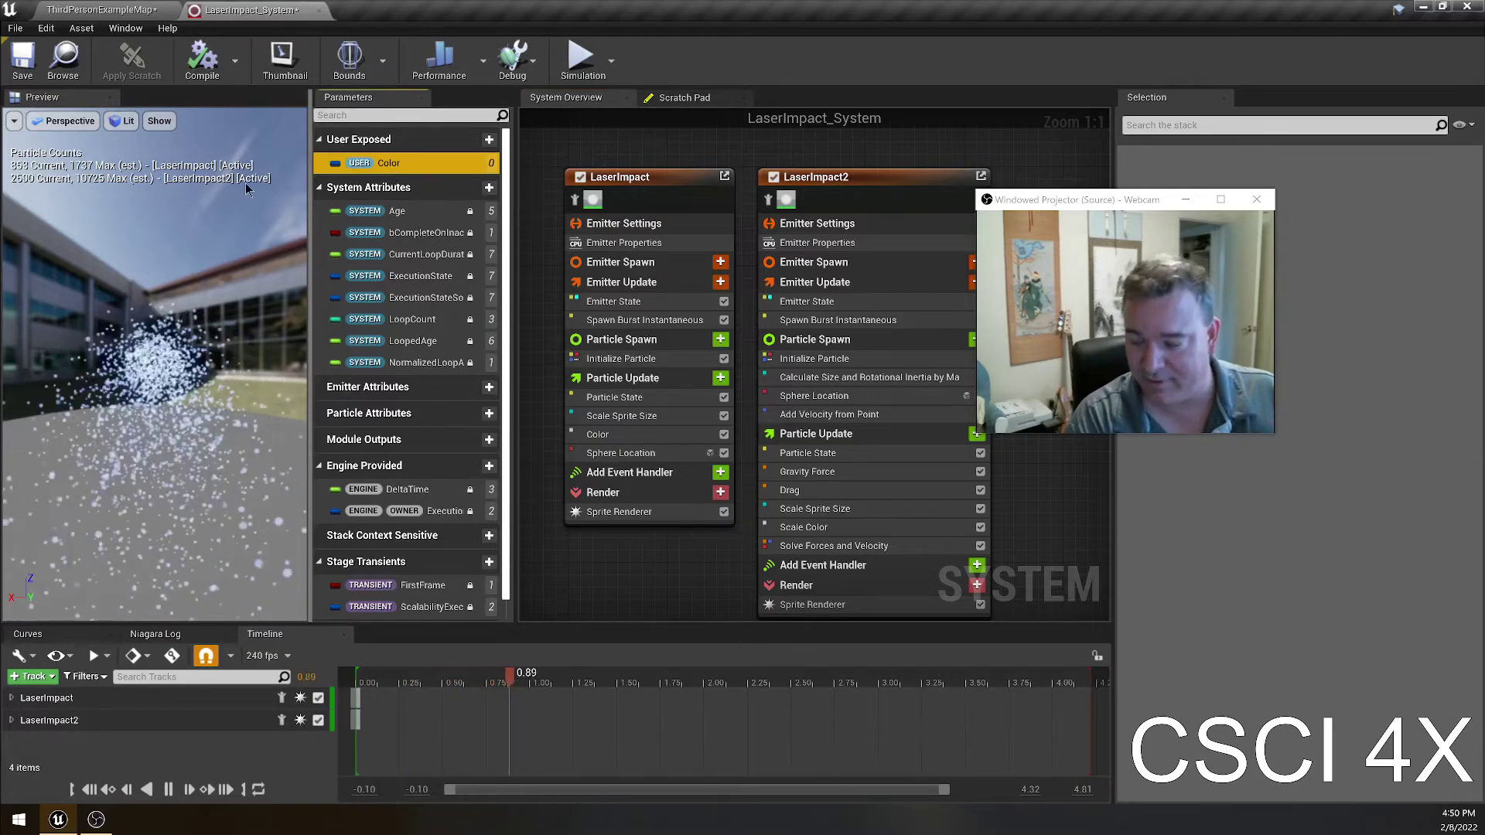
click(624, 242)
drag(1024, 201, 202, 502)
click(605, 320)
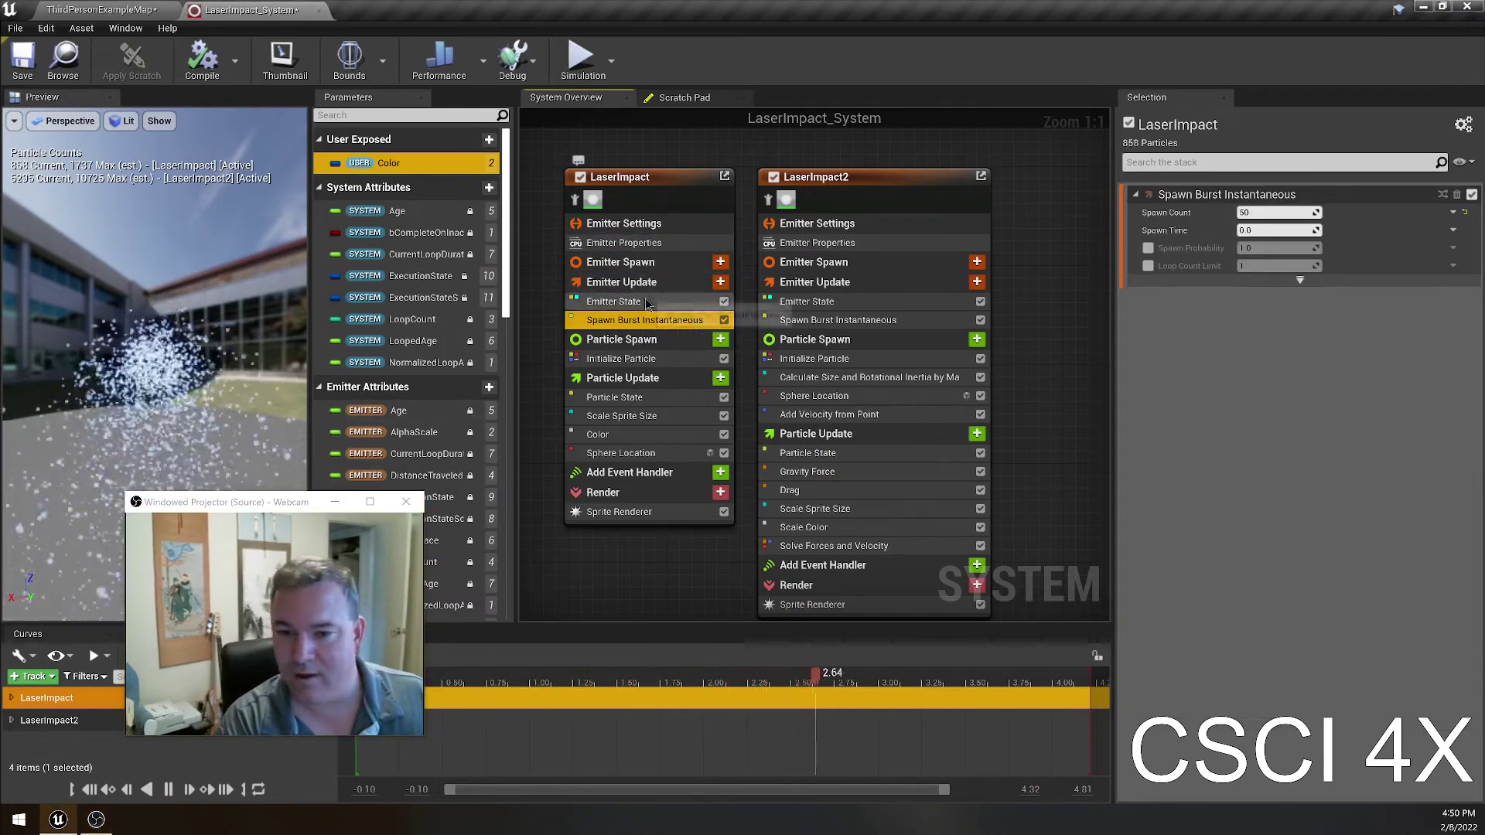
click(613, 300)
click(615, 361)
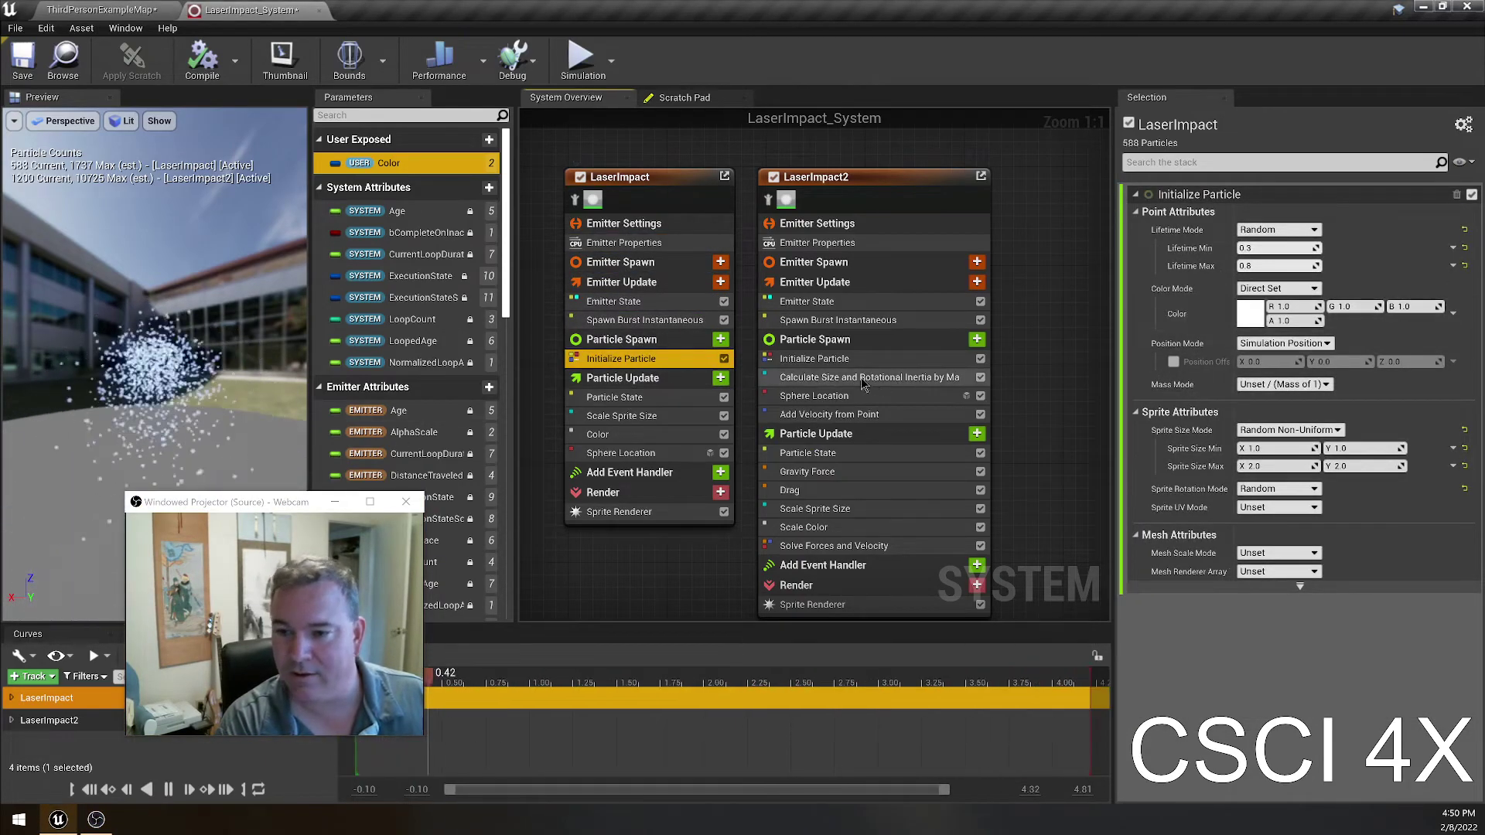
- Check the LaserImpact2 emitter's Initialize Particle settings and its Color Mode options, leaving Direct Set in place
click(816, 359)
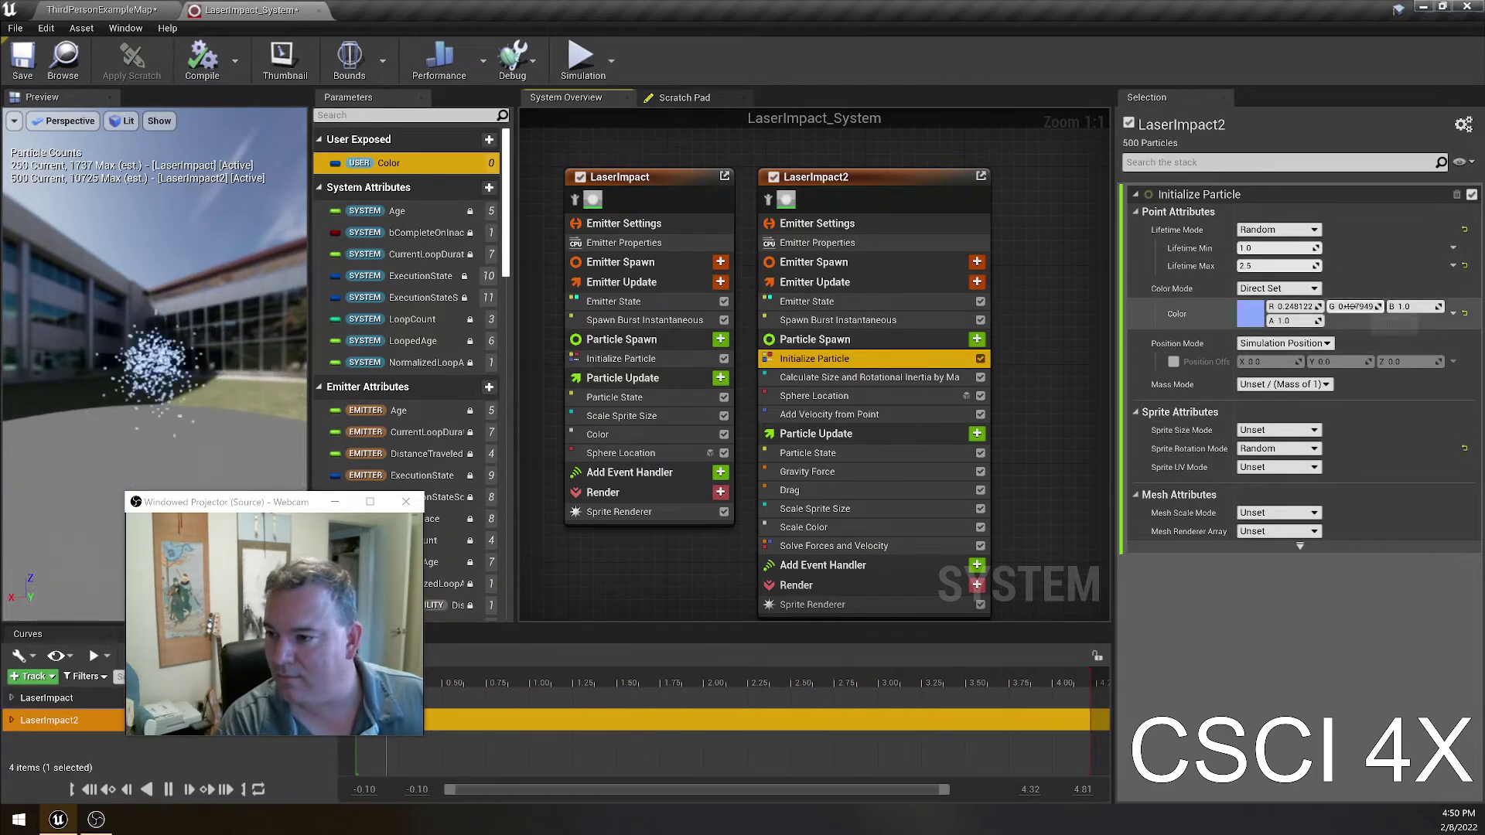
click(1315, 289)
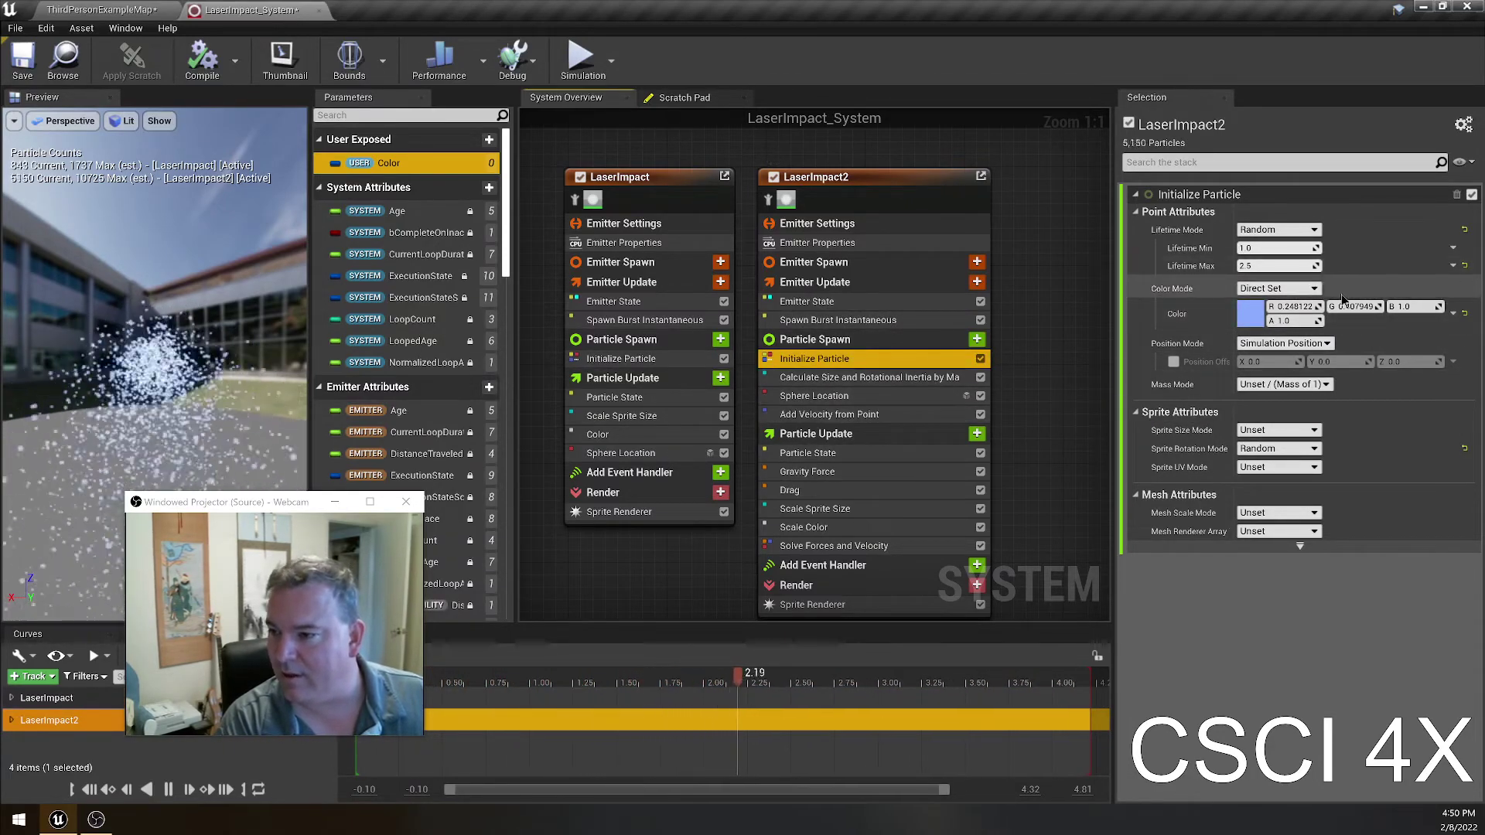
click(1280, 582)
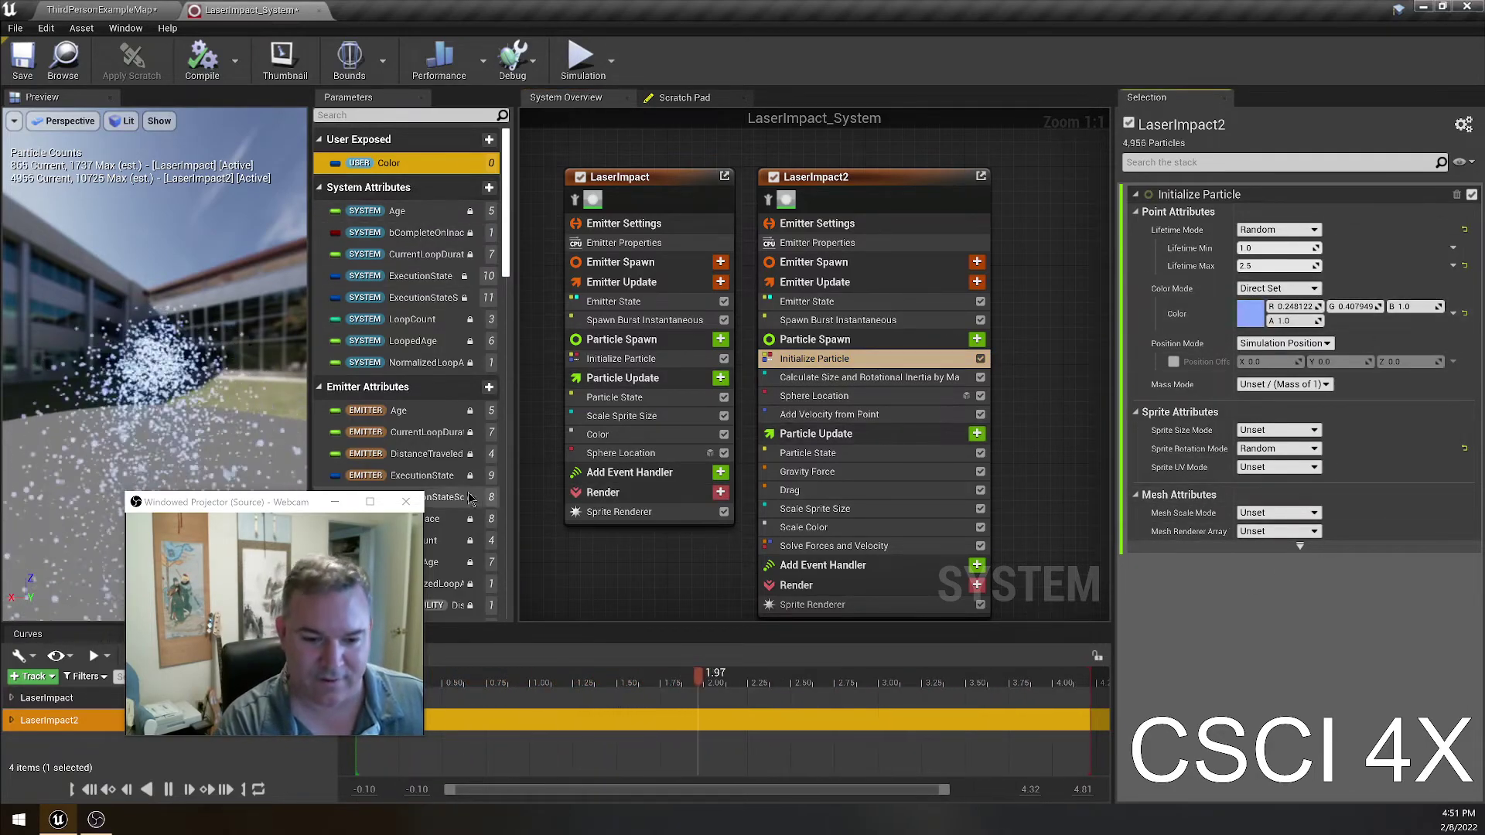
- Close the LaserImpact_System editor and exit Unreal Editor
drag(271, 502, 1234, 103)
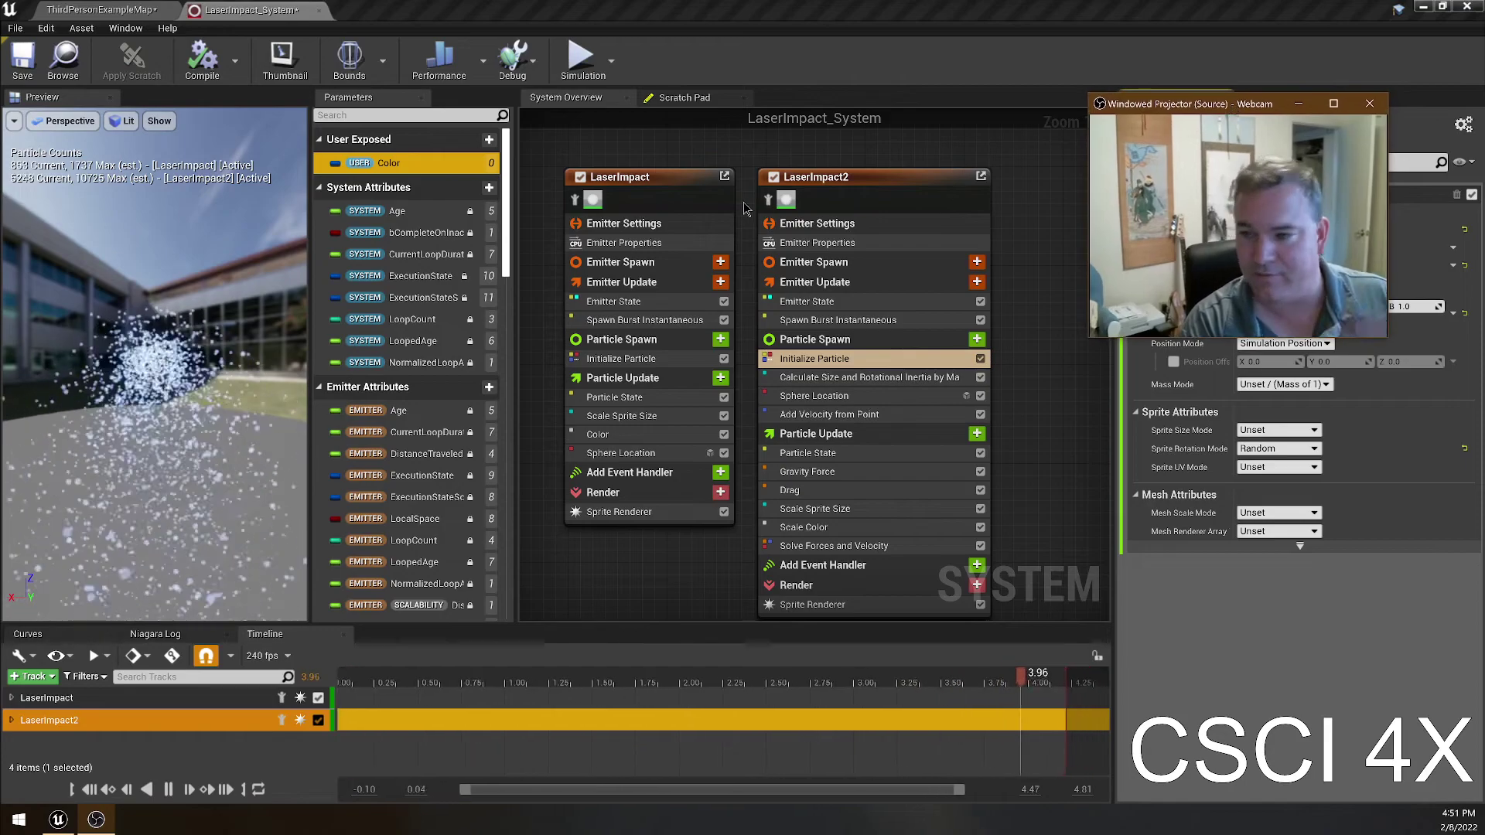
click(318, 10)
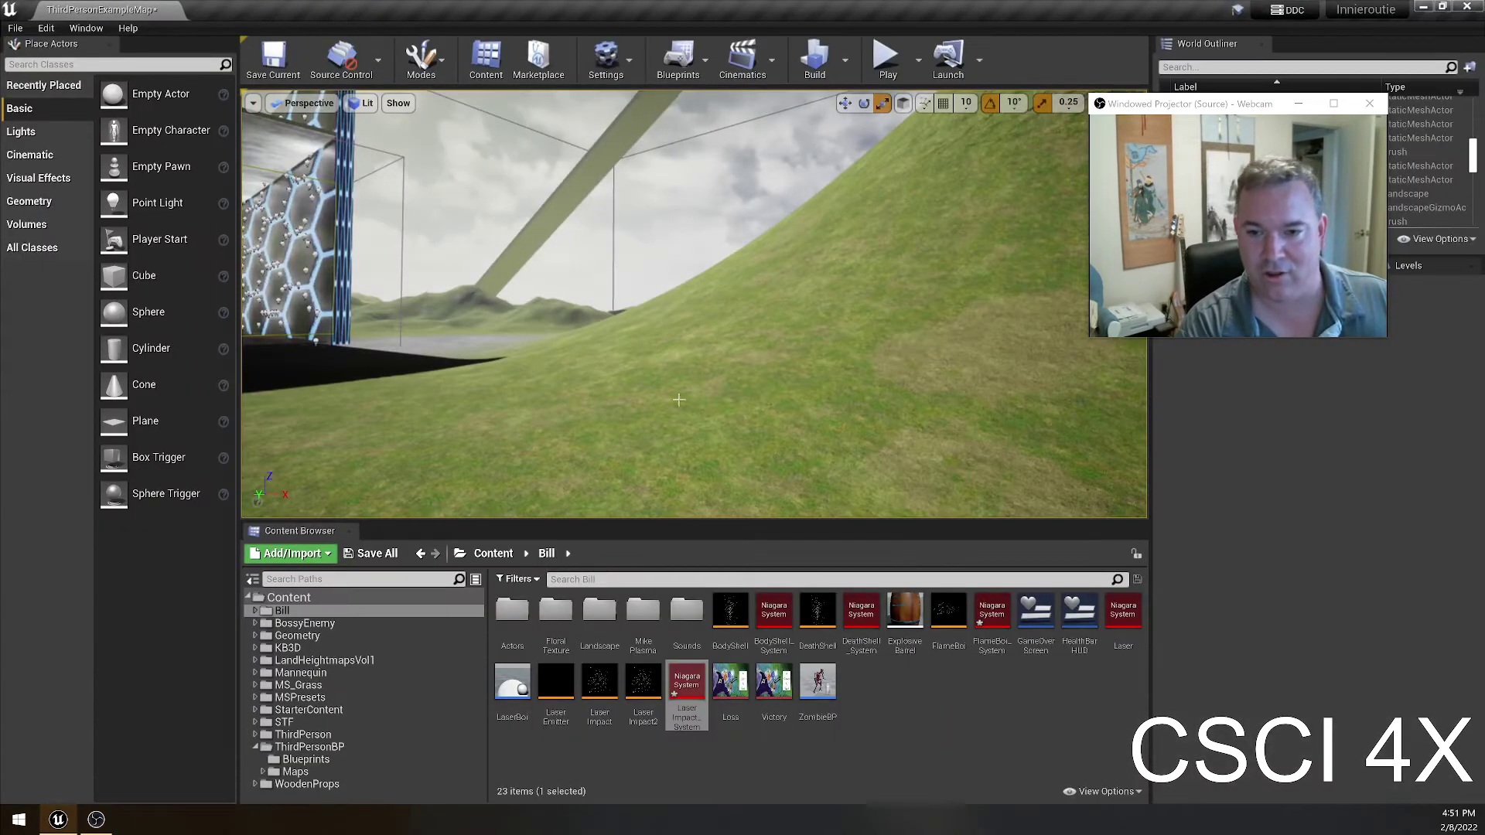
click(1466, 9)
click(874, 550)
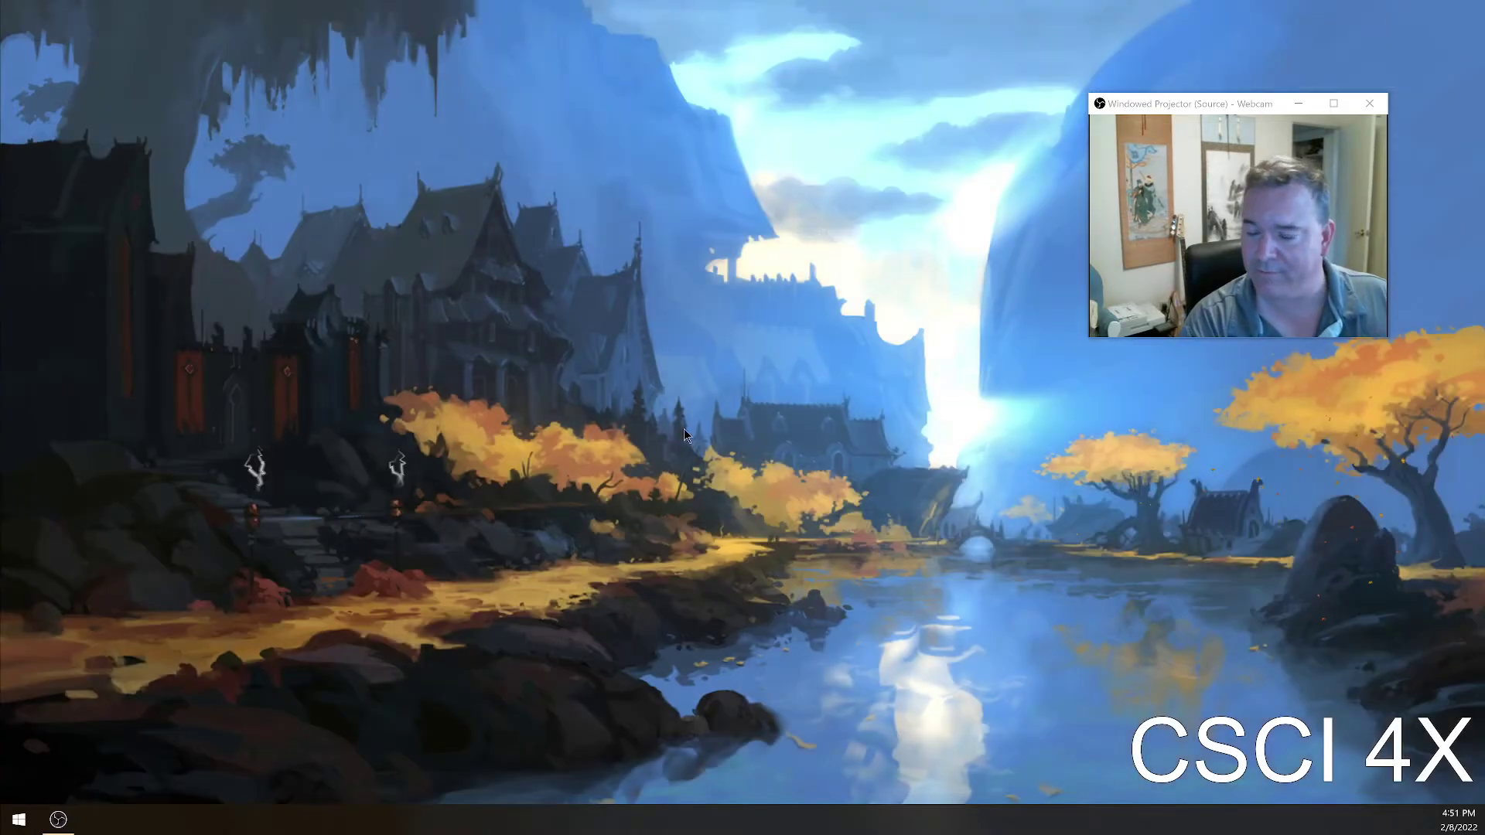
- Switch to the Epic Games Launcher and browse the Marketplace's Free For The Month products down to RPG FX Starter Pack
drag(1153, 110, 1111, 39)
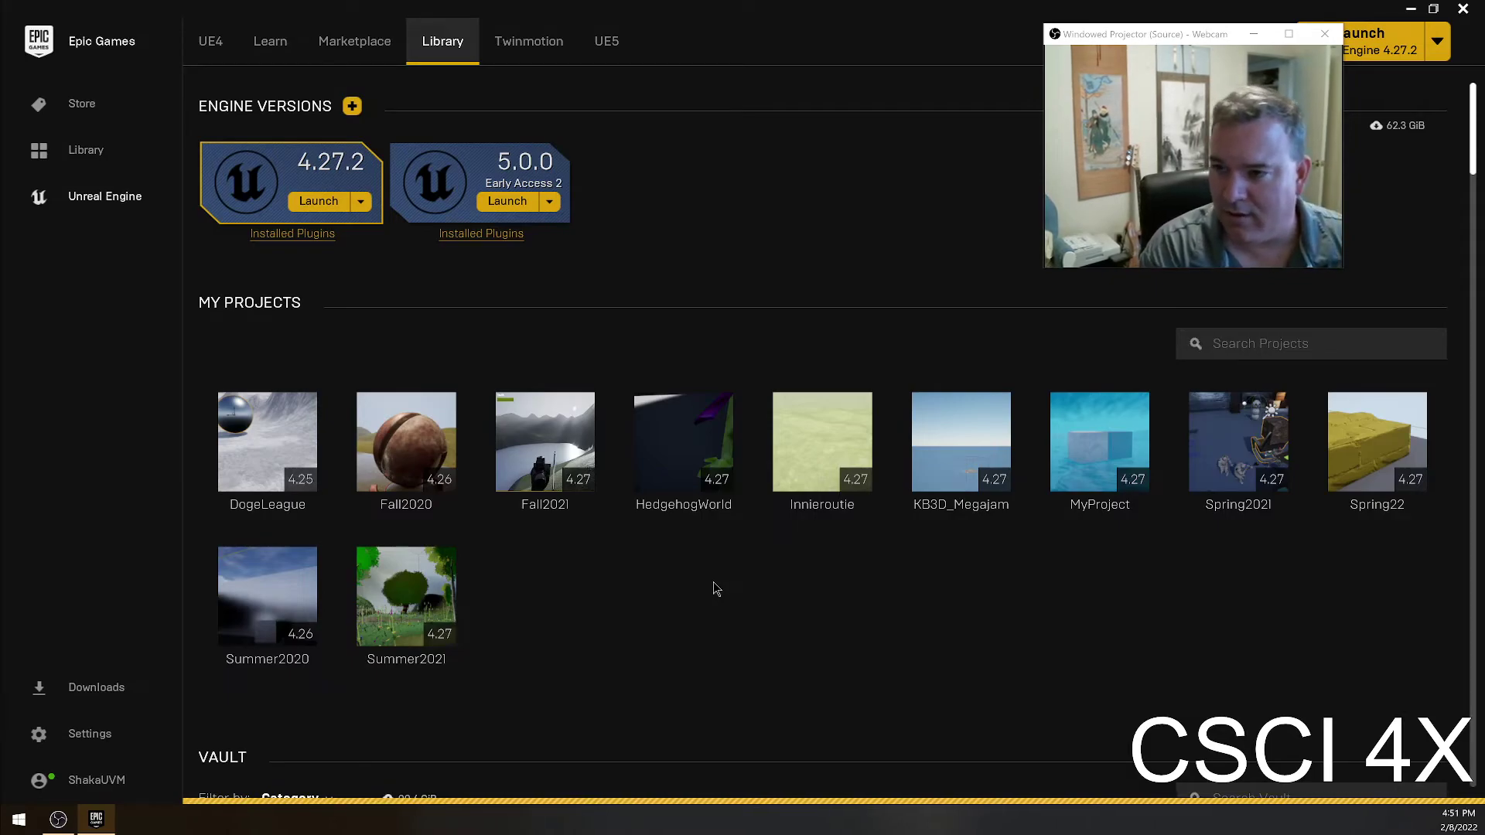
click(375, 56)
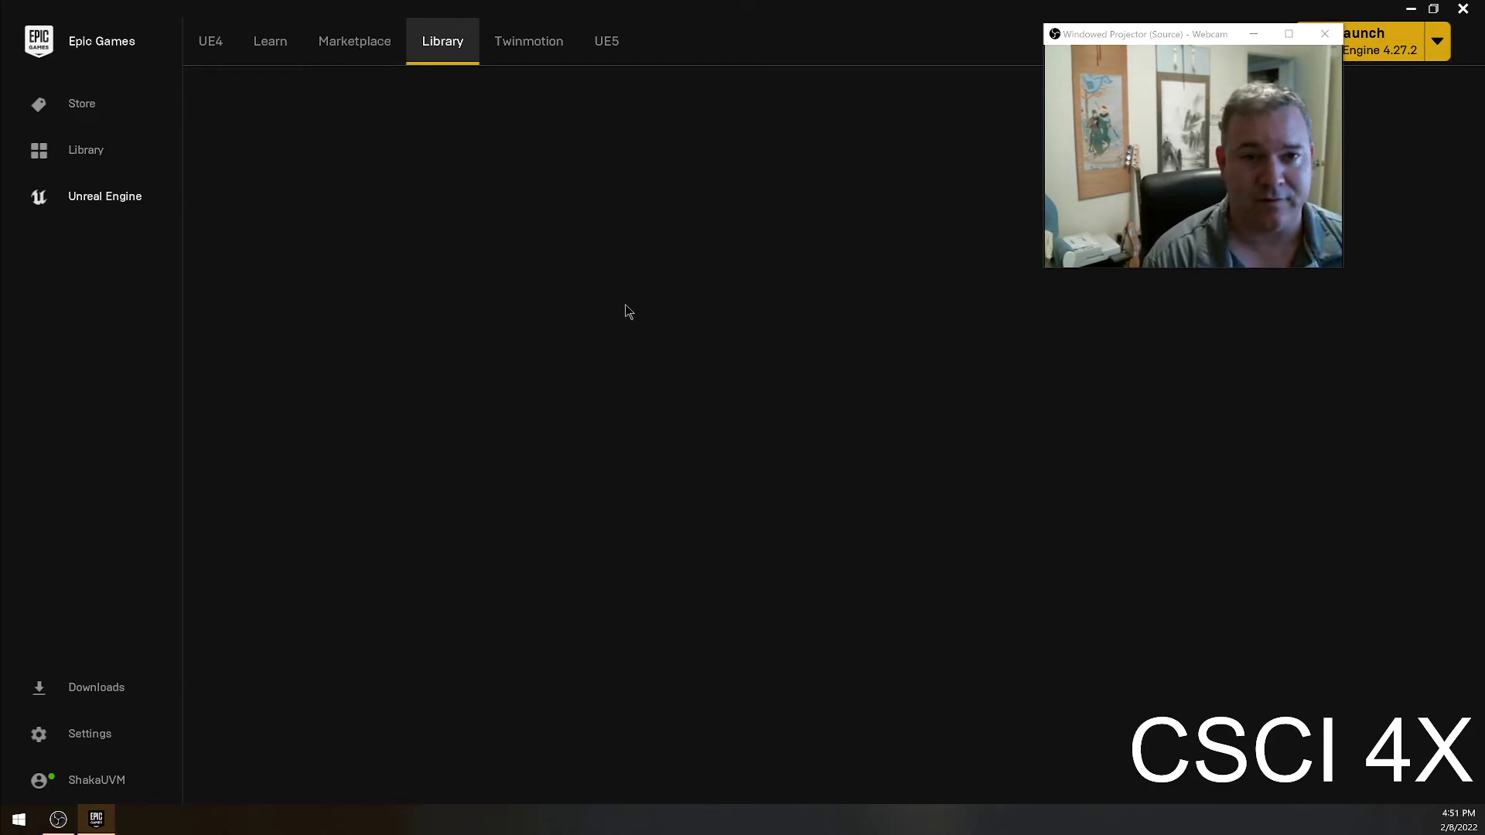
click(366, 48)
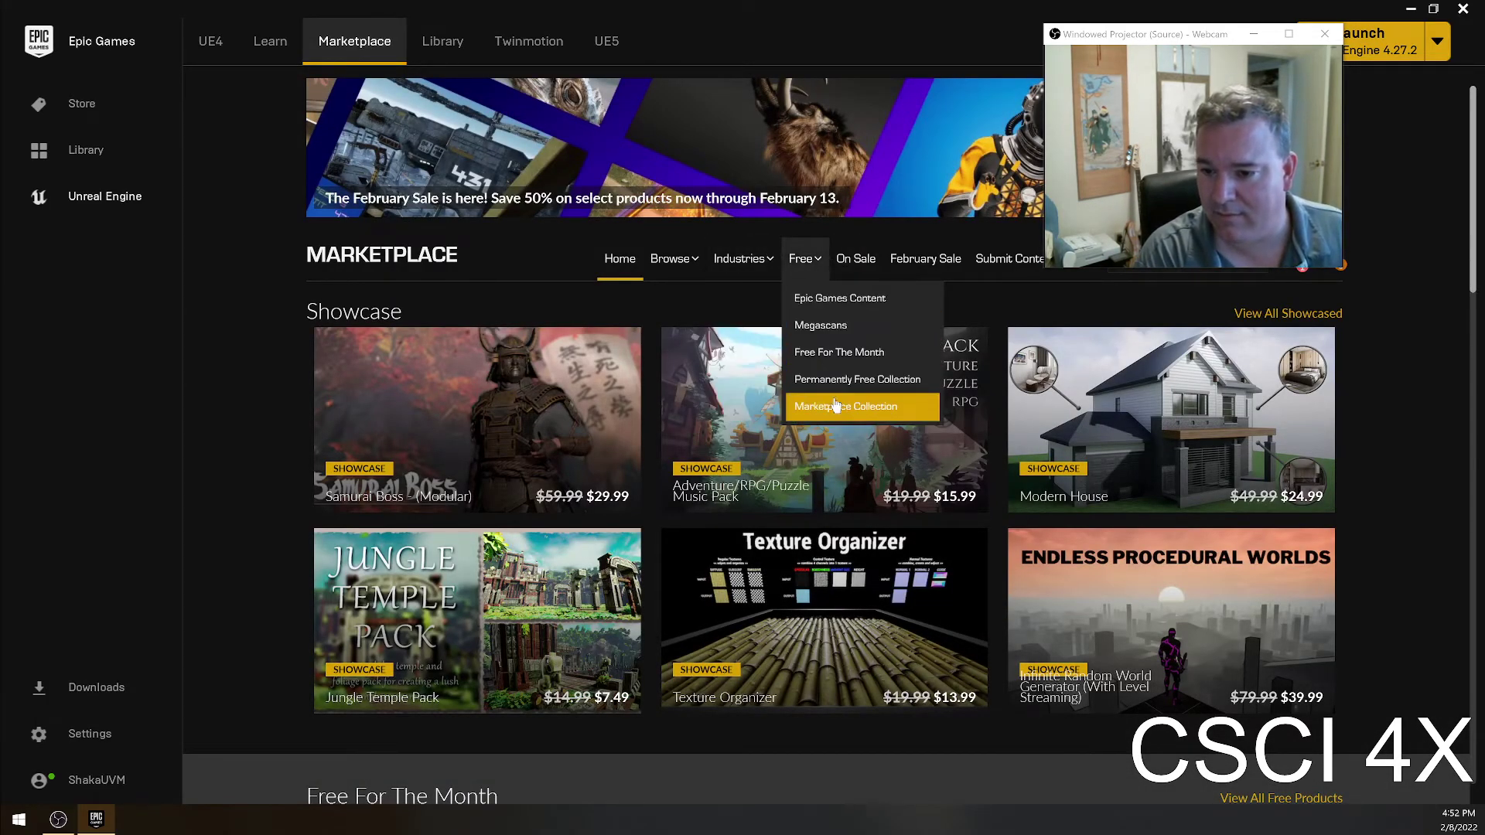
click(829, 353)
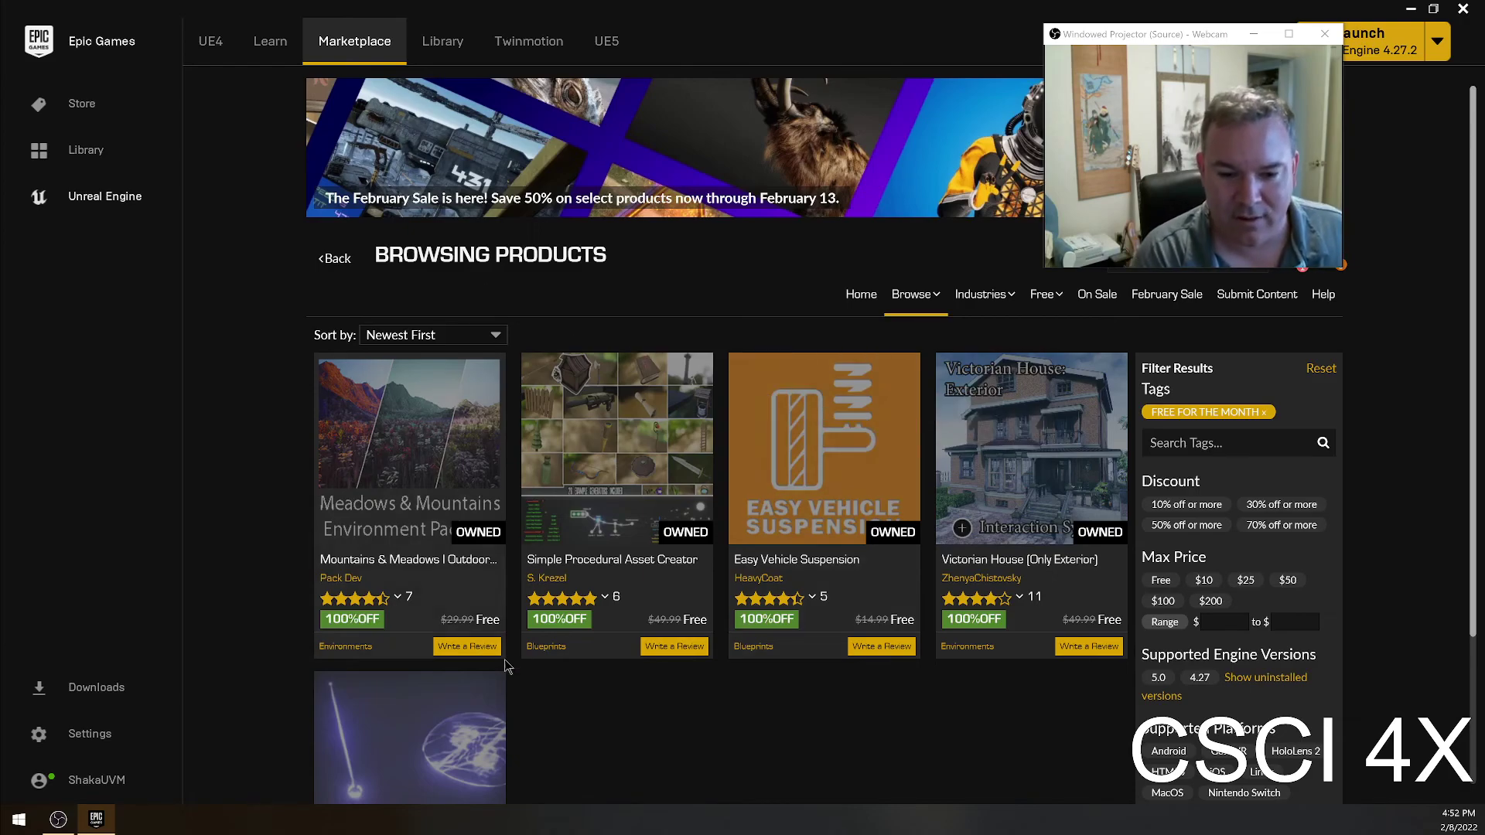
scroll(580, 638, down, 3)
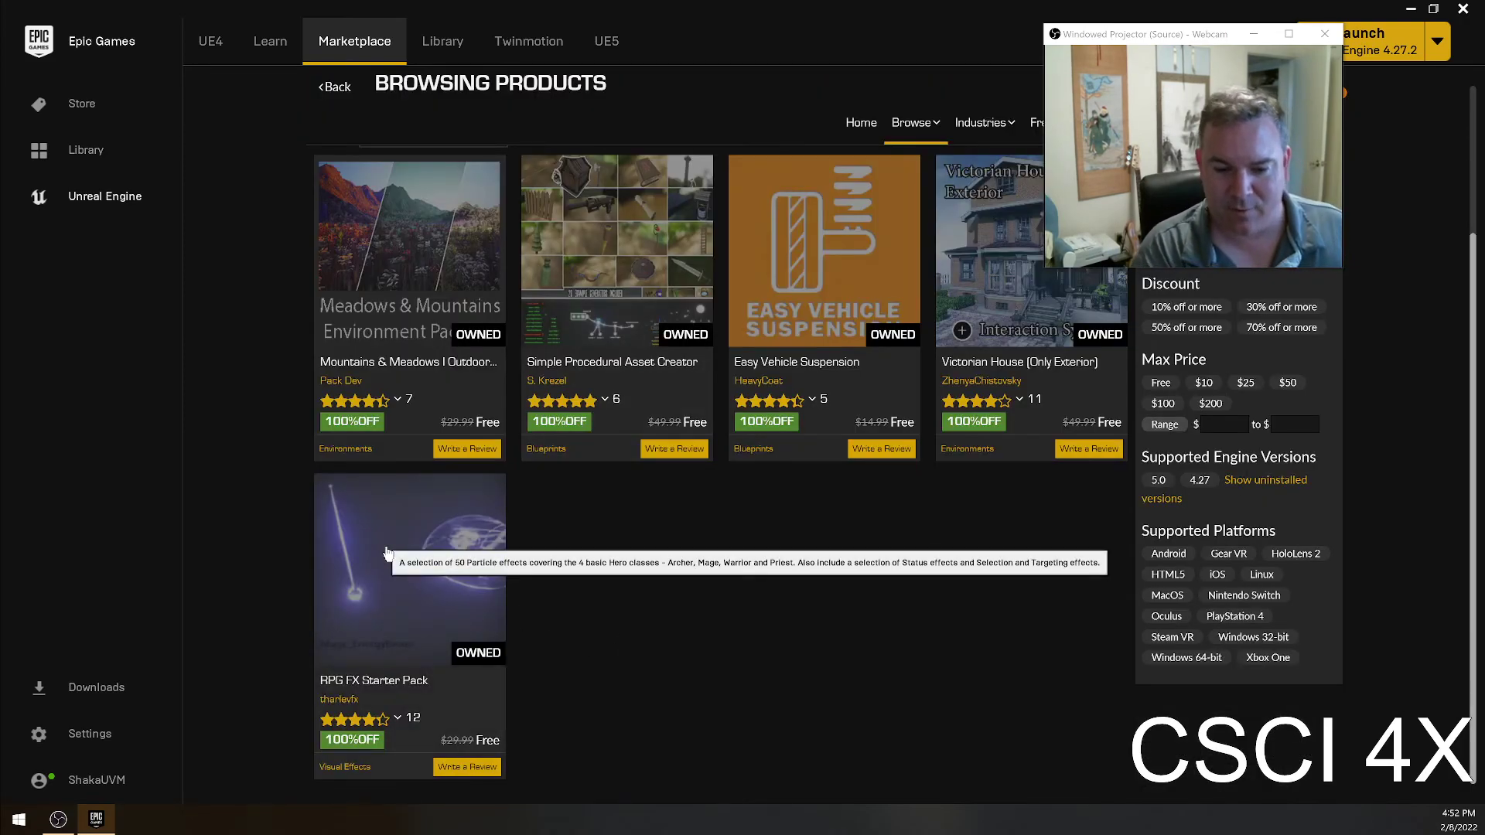